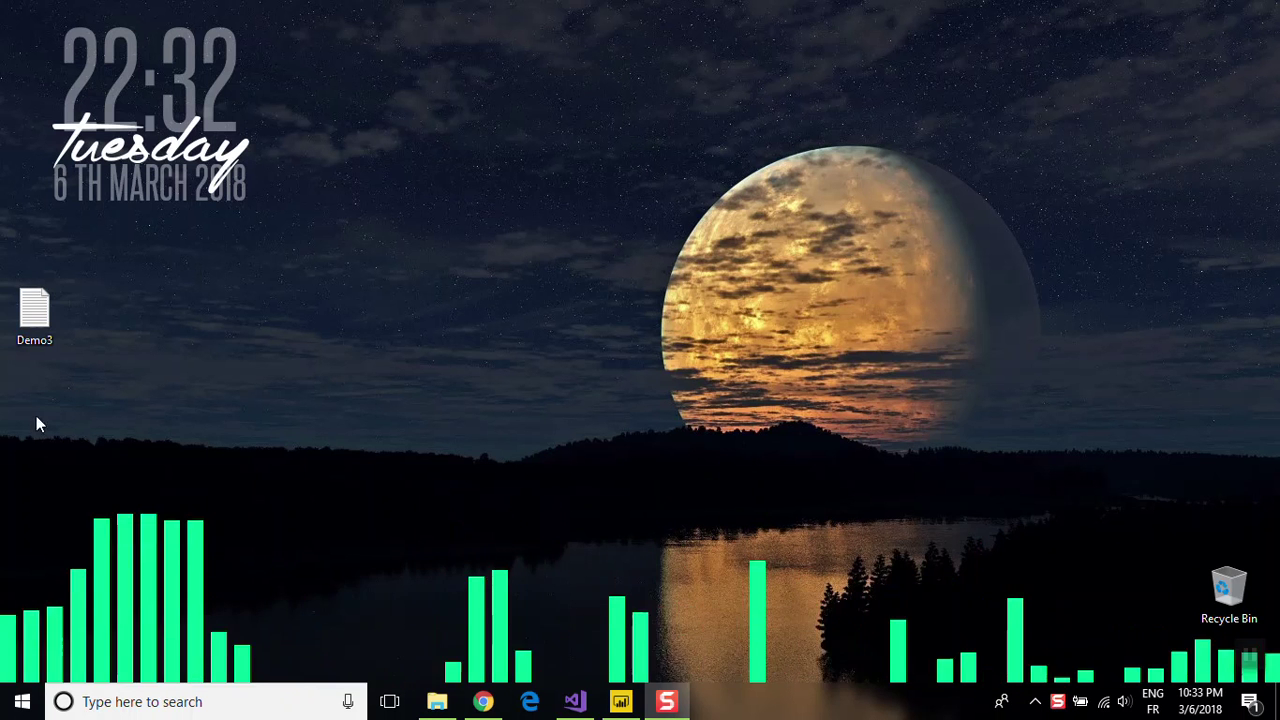
- Open the Demo3 notes in Notepad and highlight the greeting, introduction, purpose and 'Are you ready !!' lines
{"action": "double_click", "coordinate": [34, 320]}
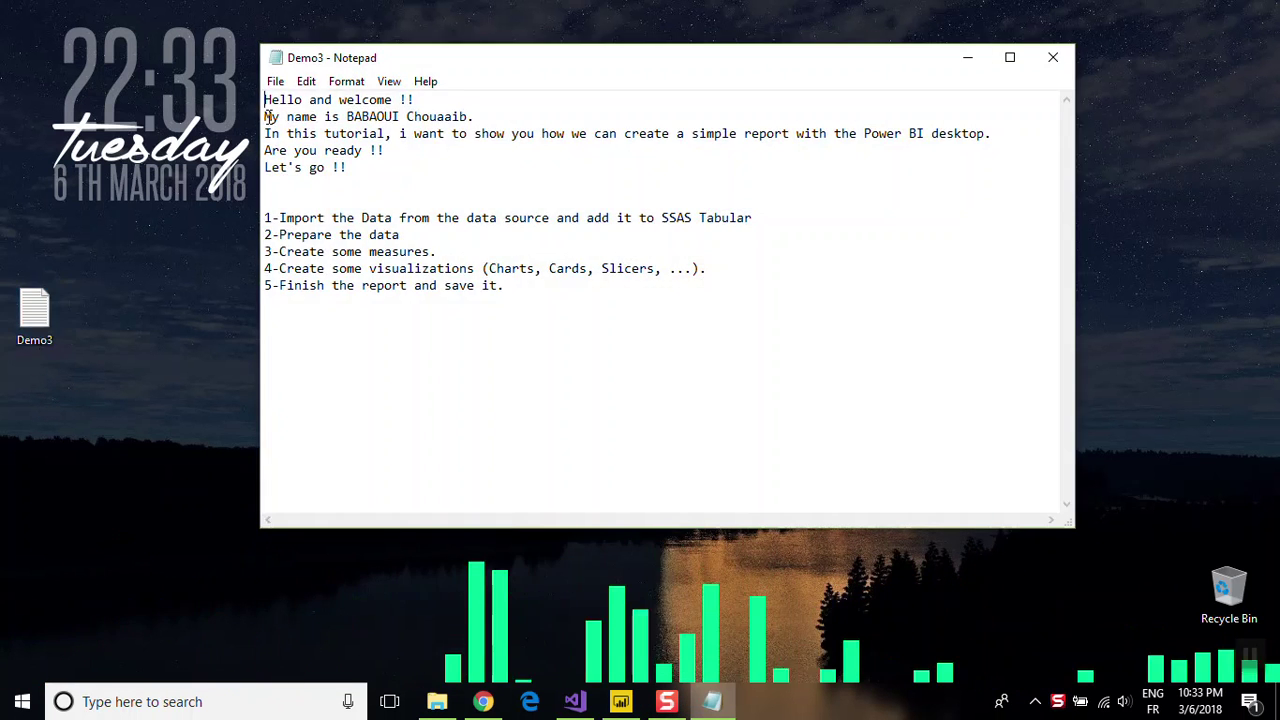
{"action": "left_click_drag", "start_coordinate": [265, 99], "coordinate": [458, 97]}
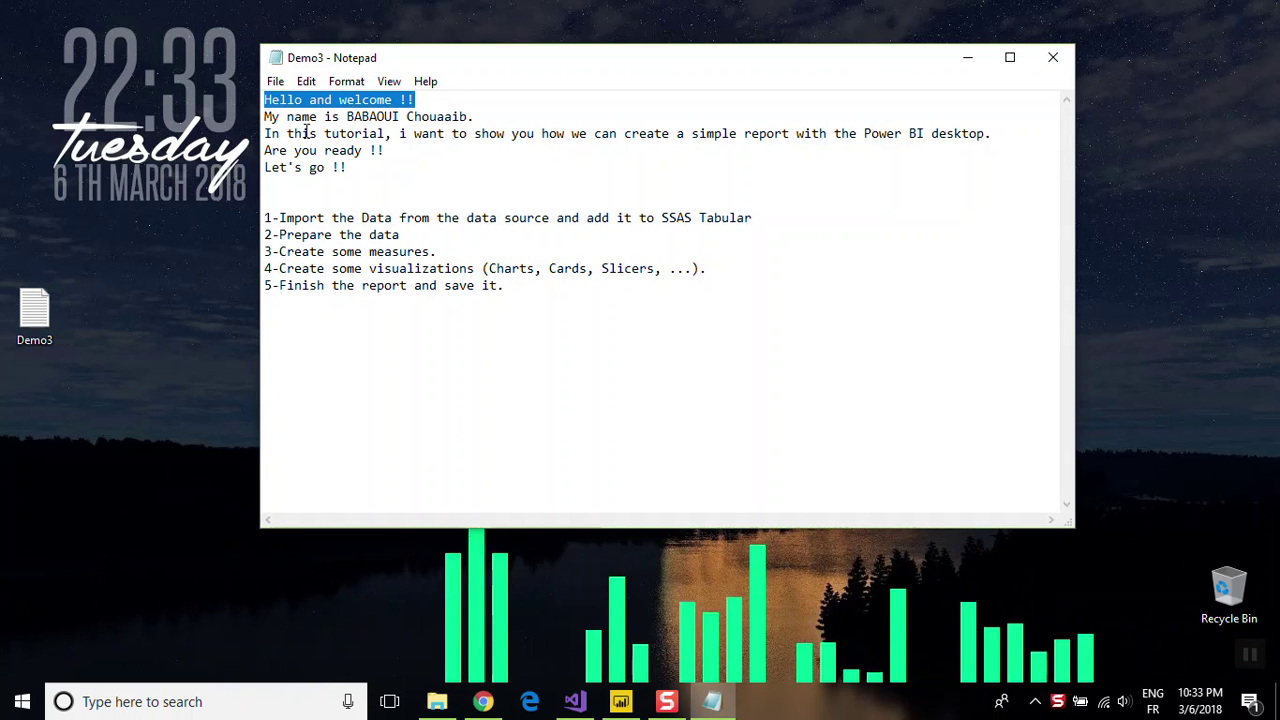
{"action": "left_click", "coordinate": [267, 117]}
{"action": "left_click_drag", "start_coordinate": [267, 117], "coordinate": [472, 118]}
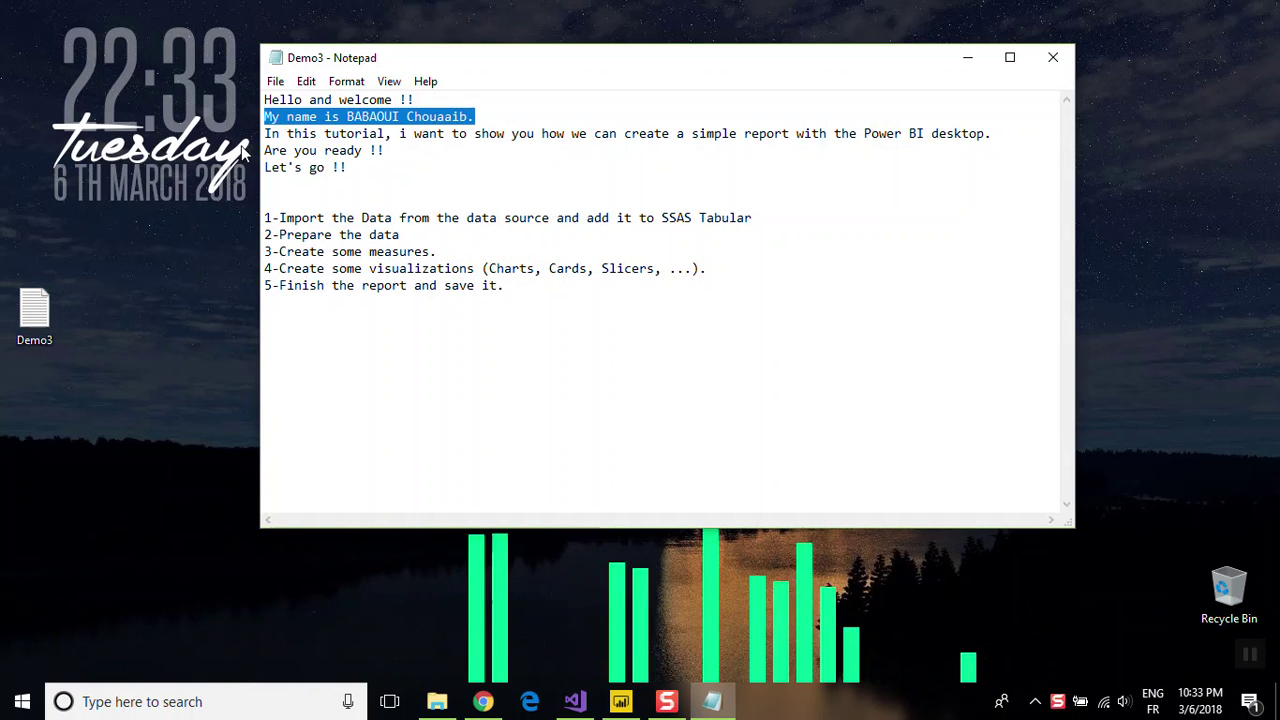
{"action": "left_click_drag", "start_coordinate": [265, 133], "coordinate": [992, 134]}
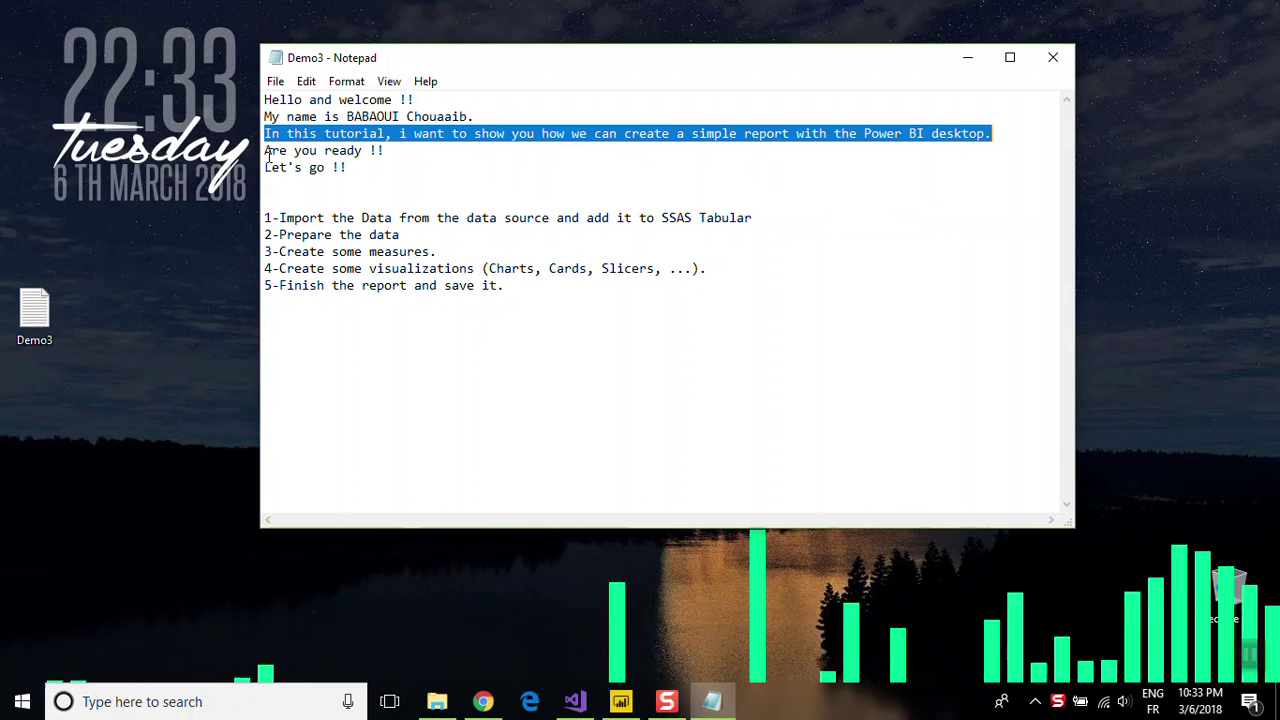
{"action": "left_click_drag", "start_coordinate": [265, 150], "coordinate": [400, 154]}
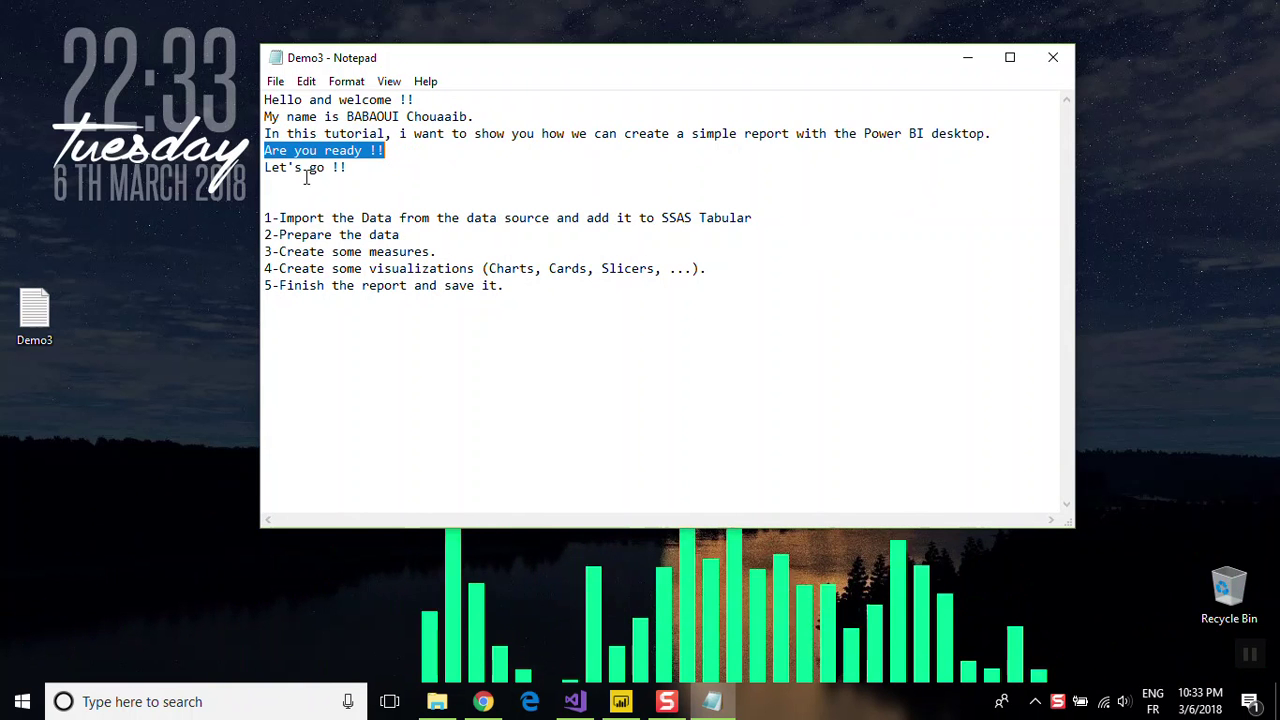
- Highlight 'Let's go !!' and step 1 on importing data into SSAS Tabular, then switch to Visual Studio
{"action": "left_click", "coordinate": [267, 168]}
{"action": "left_click_drag", "start_coordinate": [267, 168], "coordinate": [351, 172]}
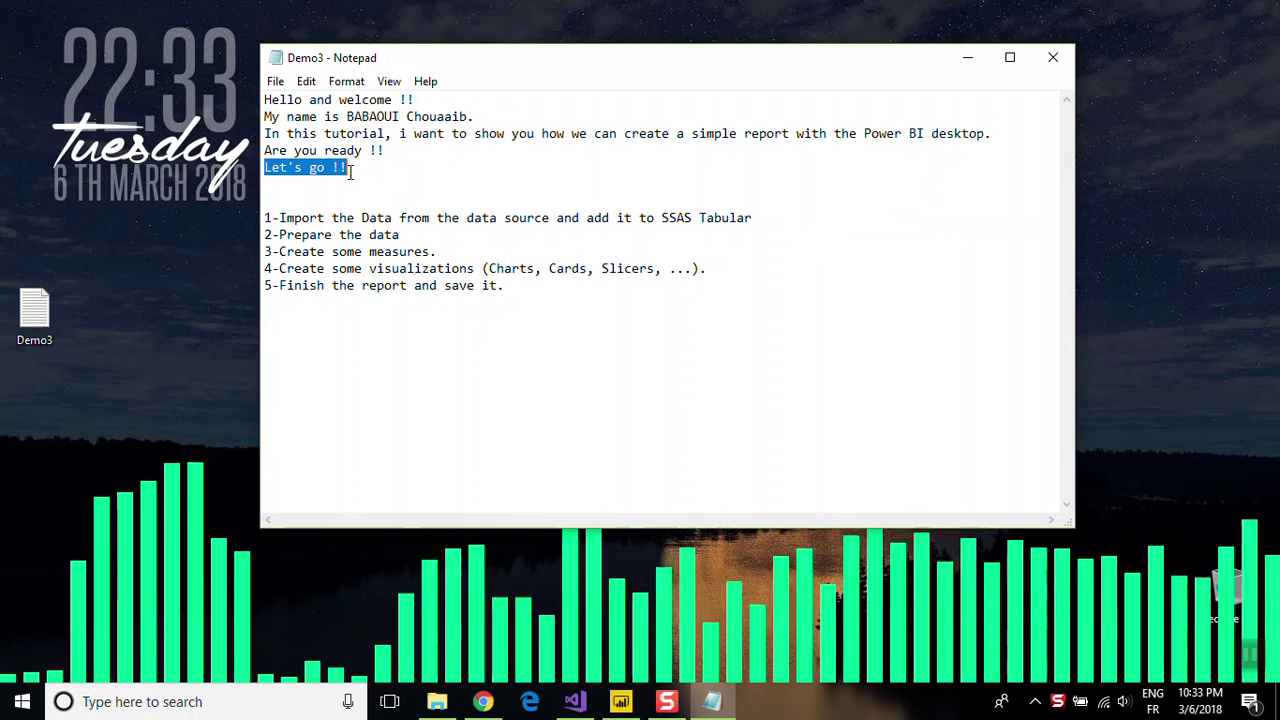
{"action": "left_click", "coordinate": [351, 170]}
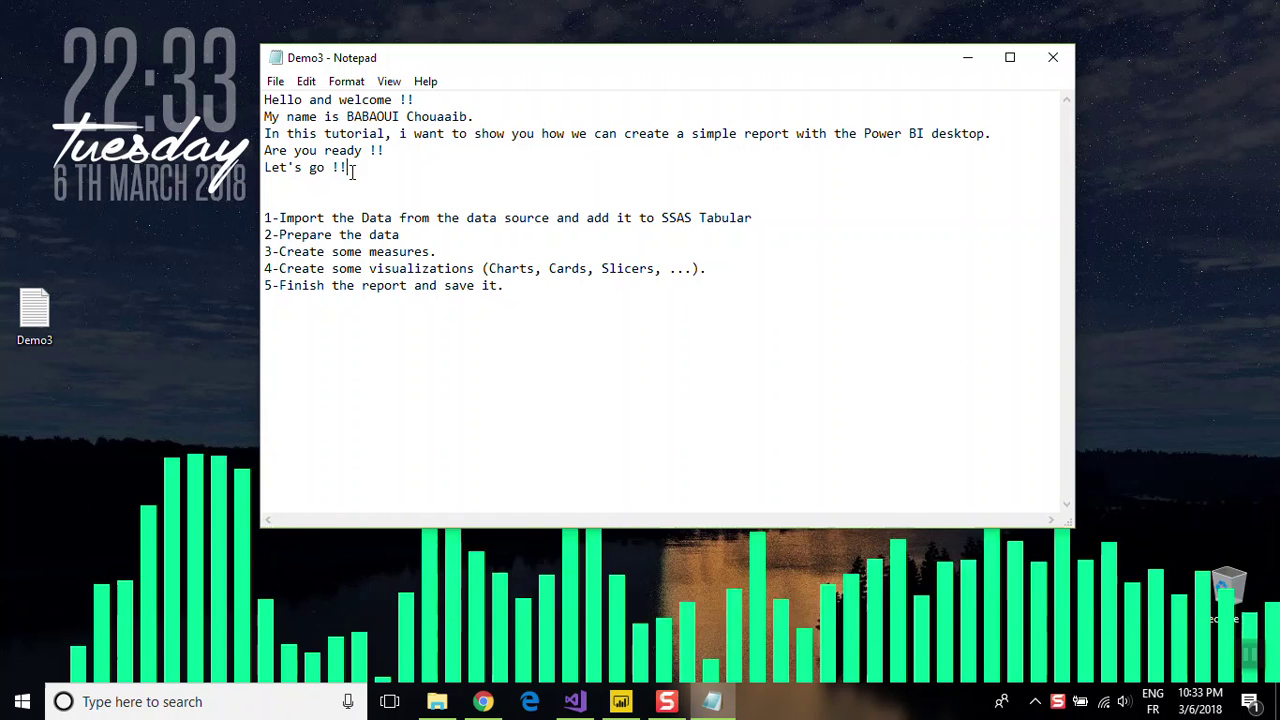
{"action": "left_click_drag", "start_coordinate": [265, 217], "coordinate": [758, 218]}
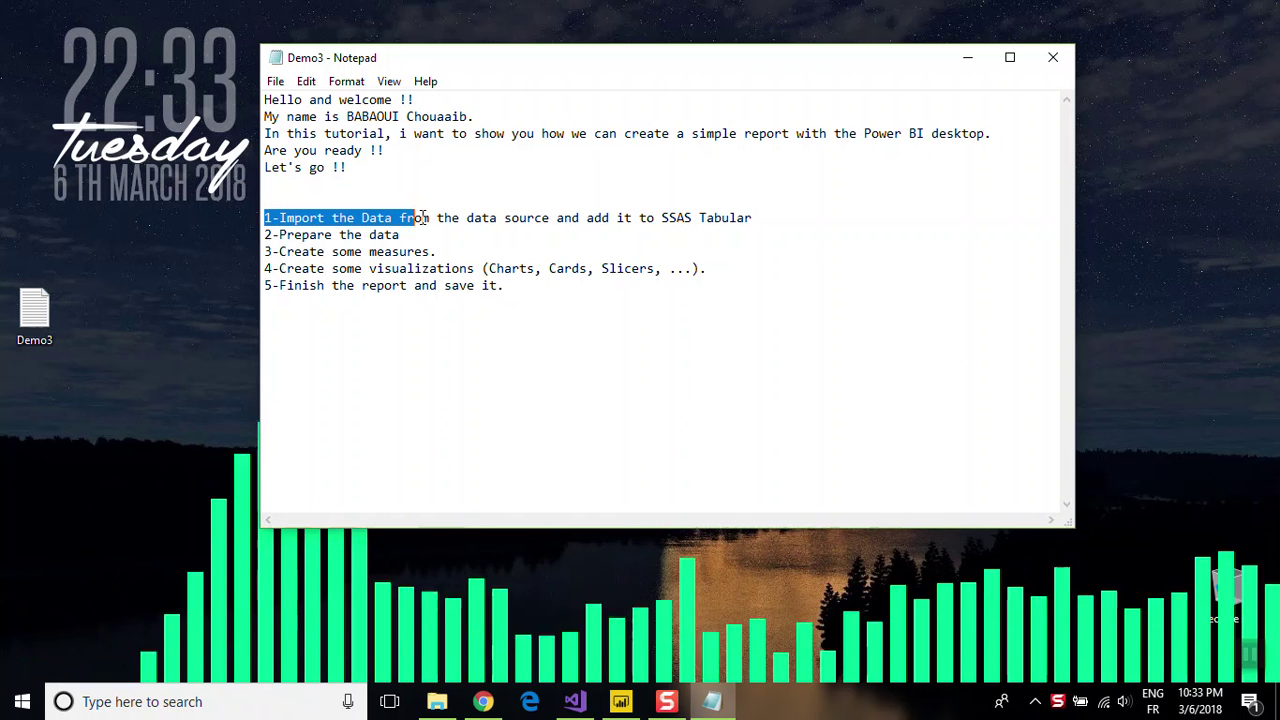
{"action": "left_click", "coordinate": [760, 218]}
{"action": "left_click", "coordinate": [620, 701]}
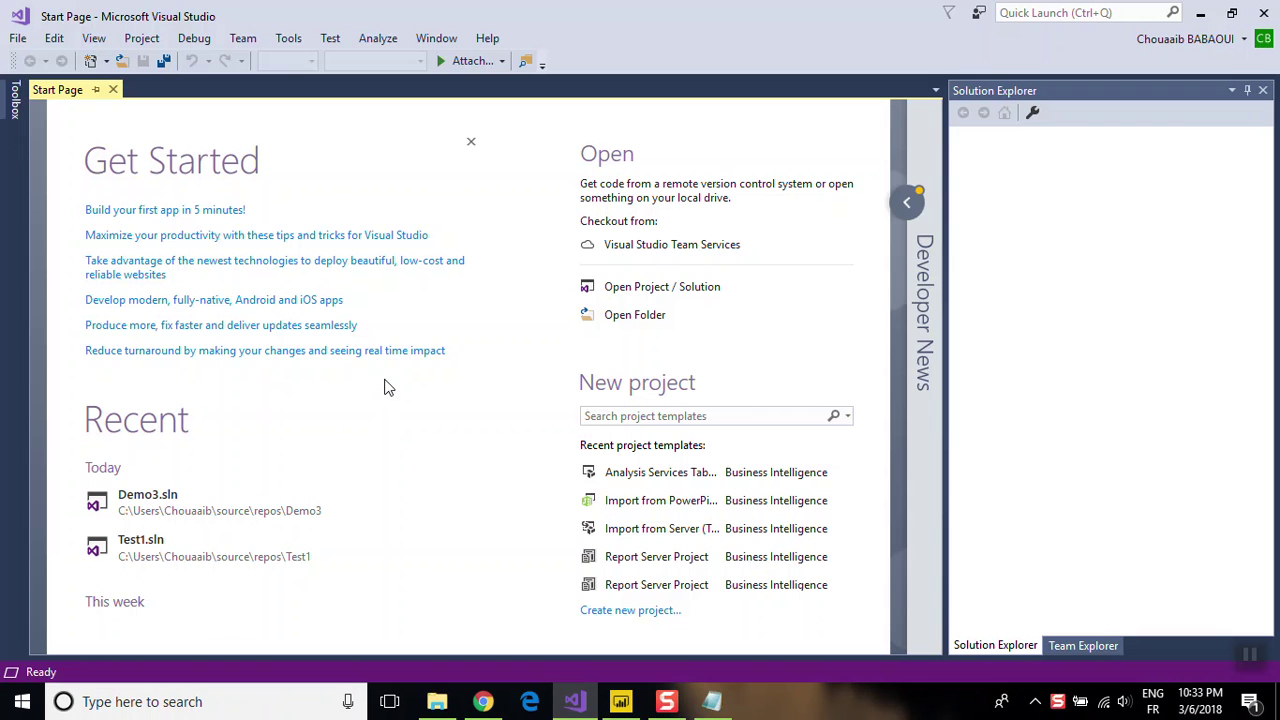
- Start a new Analysis Services Tabular project named Demo3, dismissing the project-already-exists error
{"action": "left_click", "coordinate": [632, 615]}
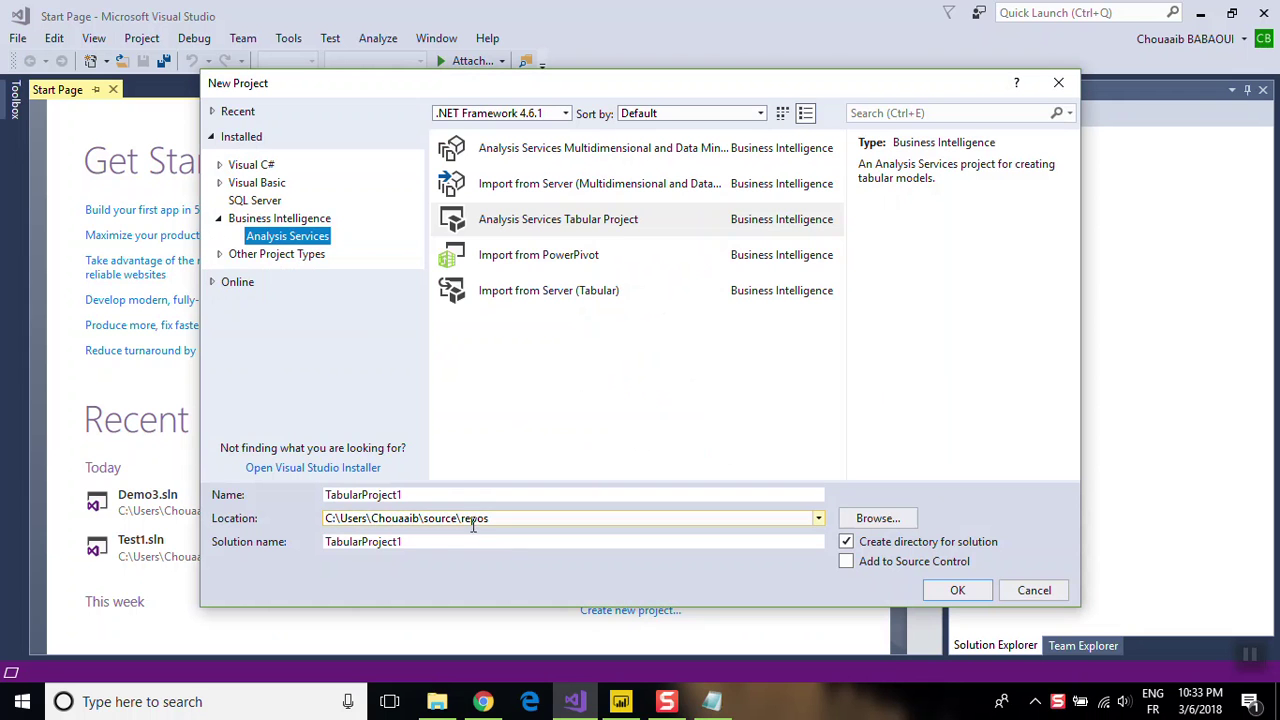
{"action": "double_click", "coordinate": [466, 494]}
{"action": "type", "text": "Demo3"}
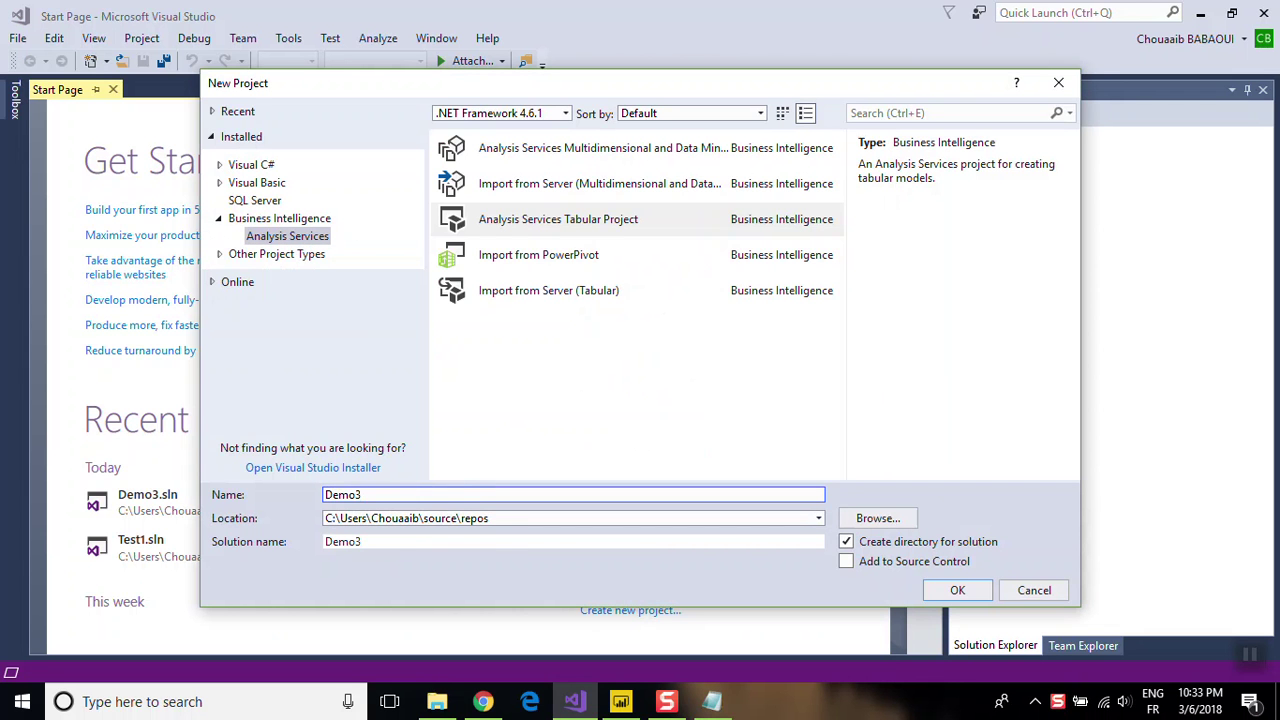
{"action": "key", "text": "Return"}
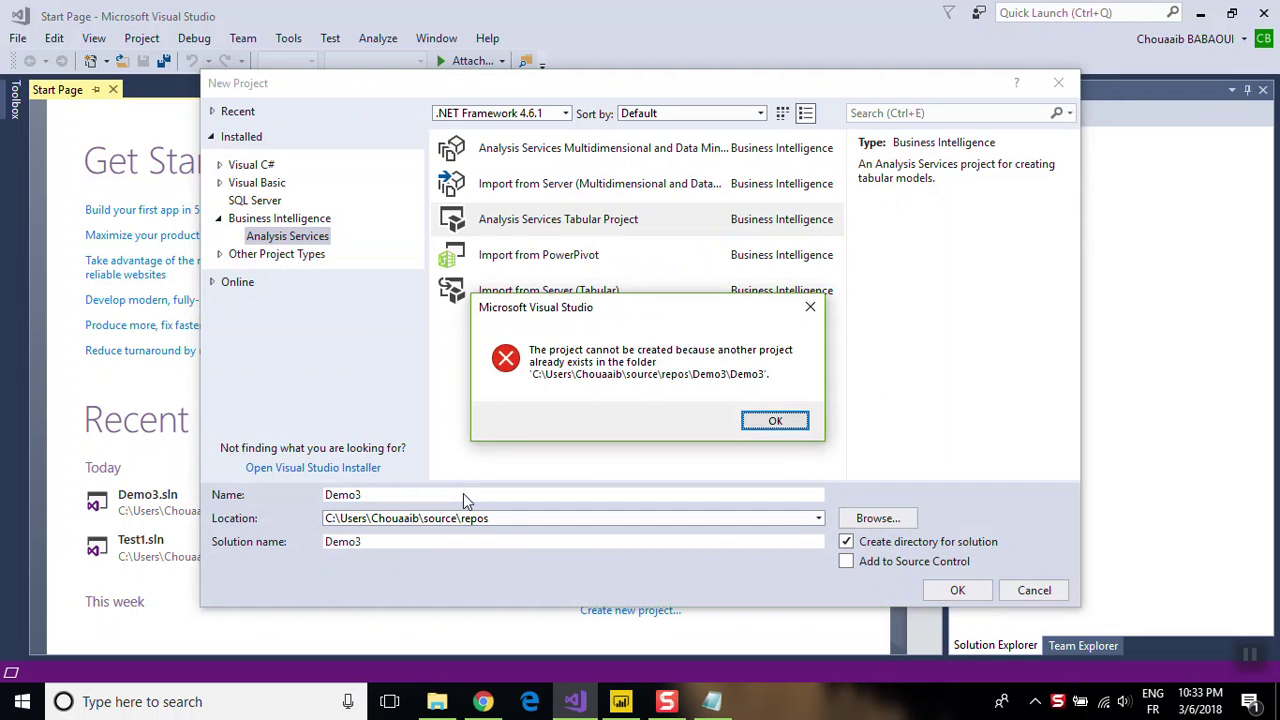
{"action": "left_click", "coordinate": [748, 424]}
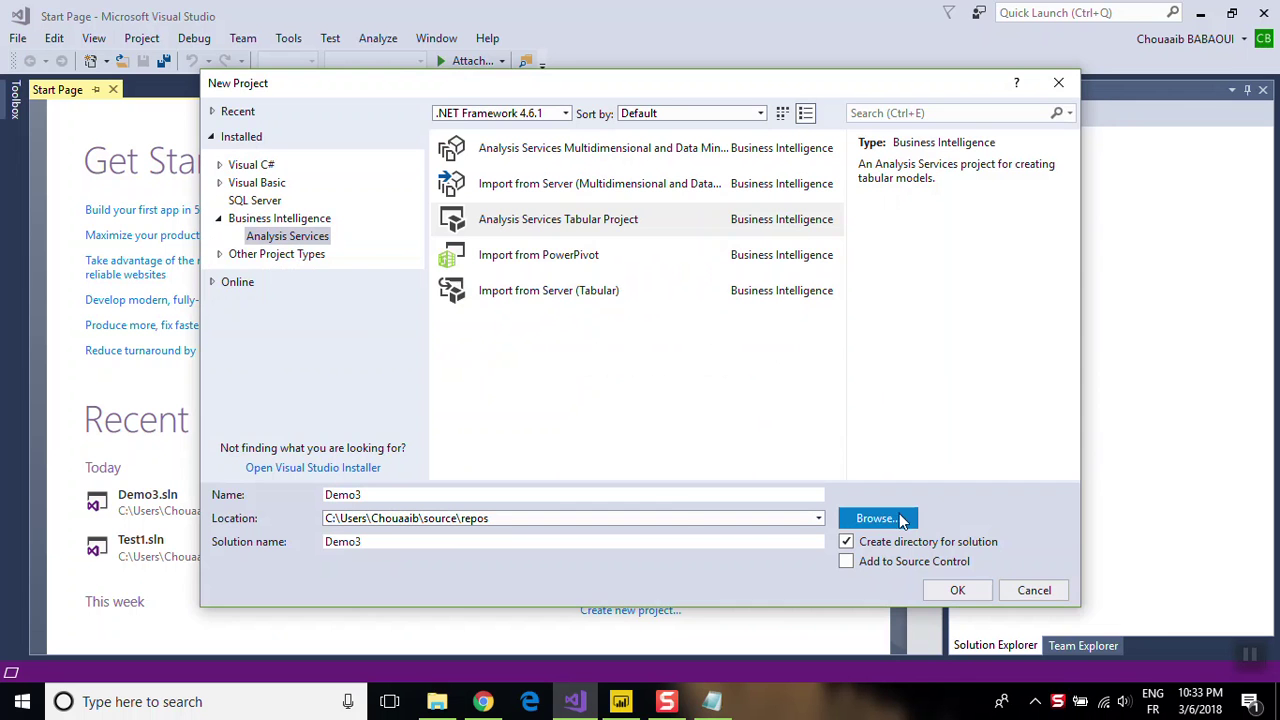
- Keep the repos folder as the project location and create the Demo3 project
{"action": "key", "text": "Return"}
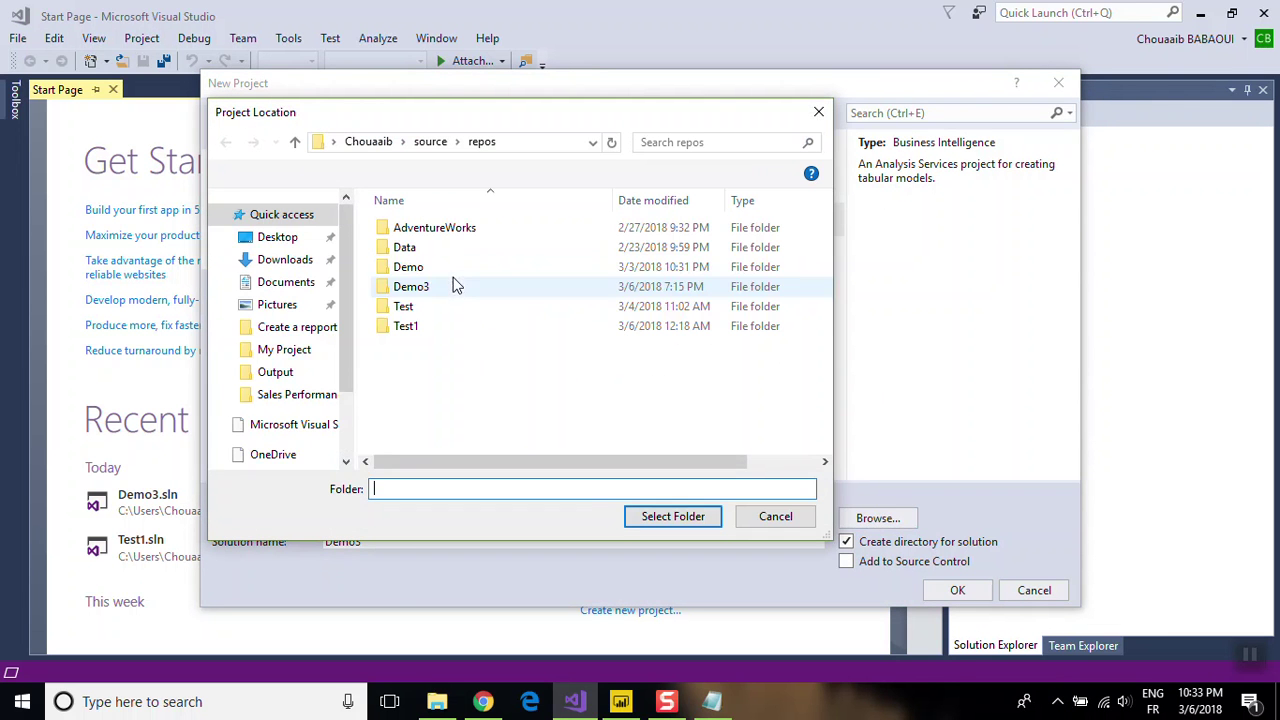
{"action": "left_click", "coordinate": [400, 296]}
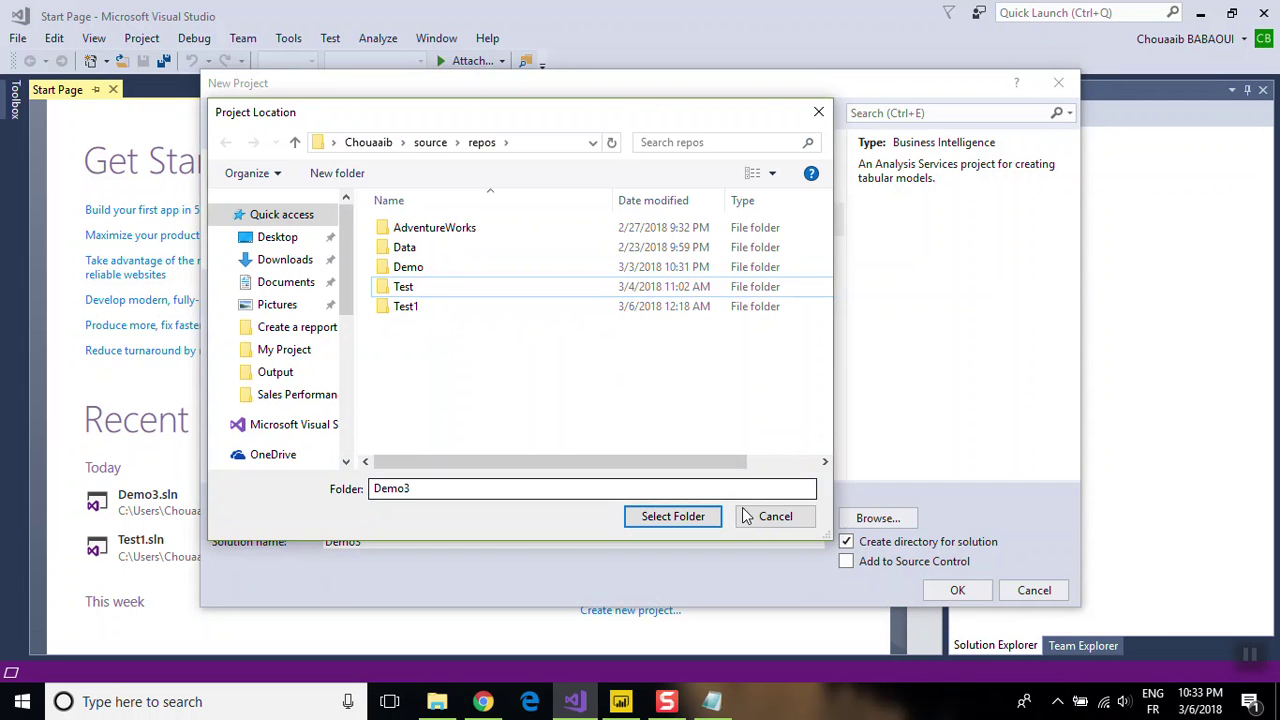
{"action": "left_click", "coordinate": [772, 517]}
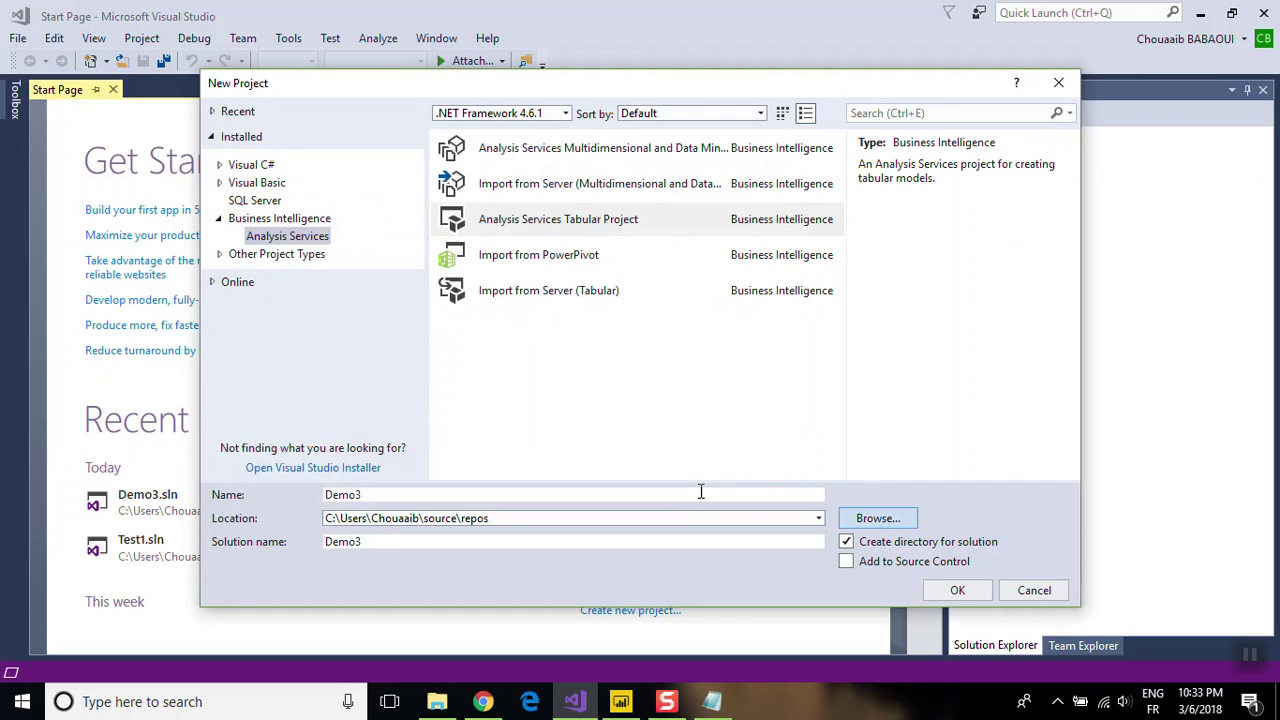
{"action": "left_click", "coordinate": [858, 522]}
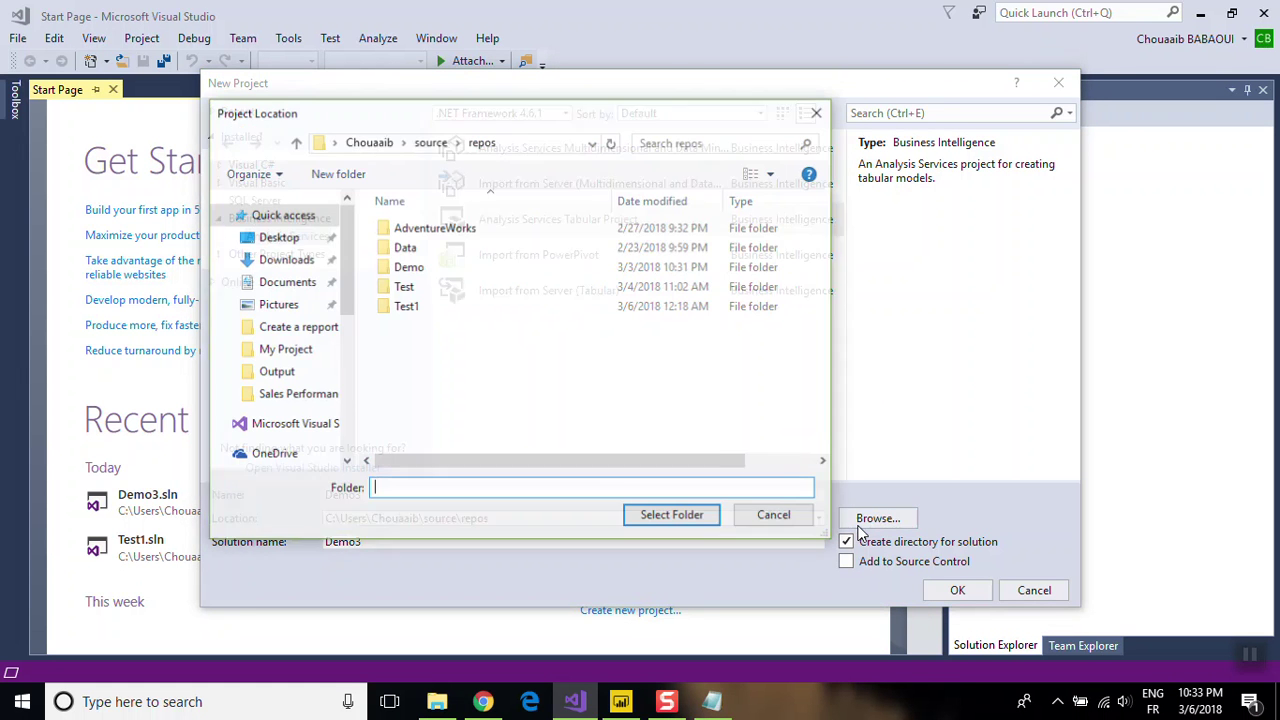
{"action": "left_click", "coordinate": [777, 512]}
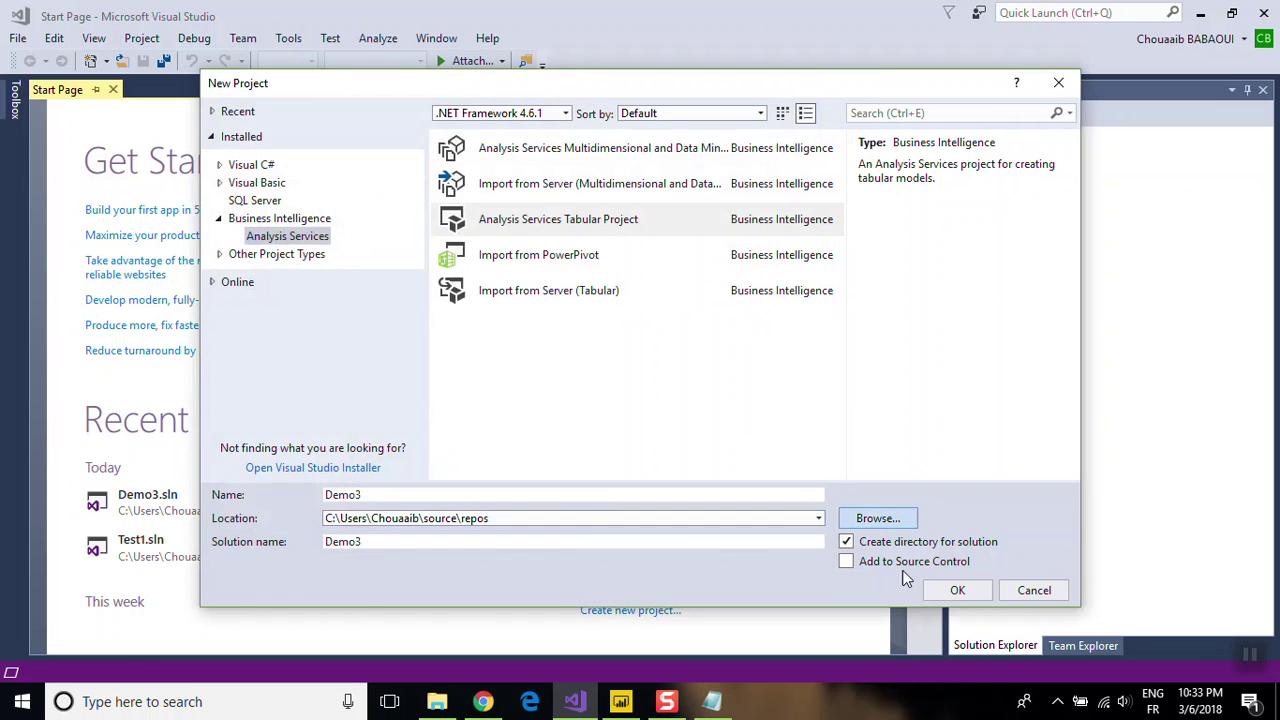
{"action": "left_click", "coordinate": [945, 590]}
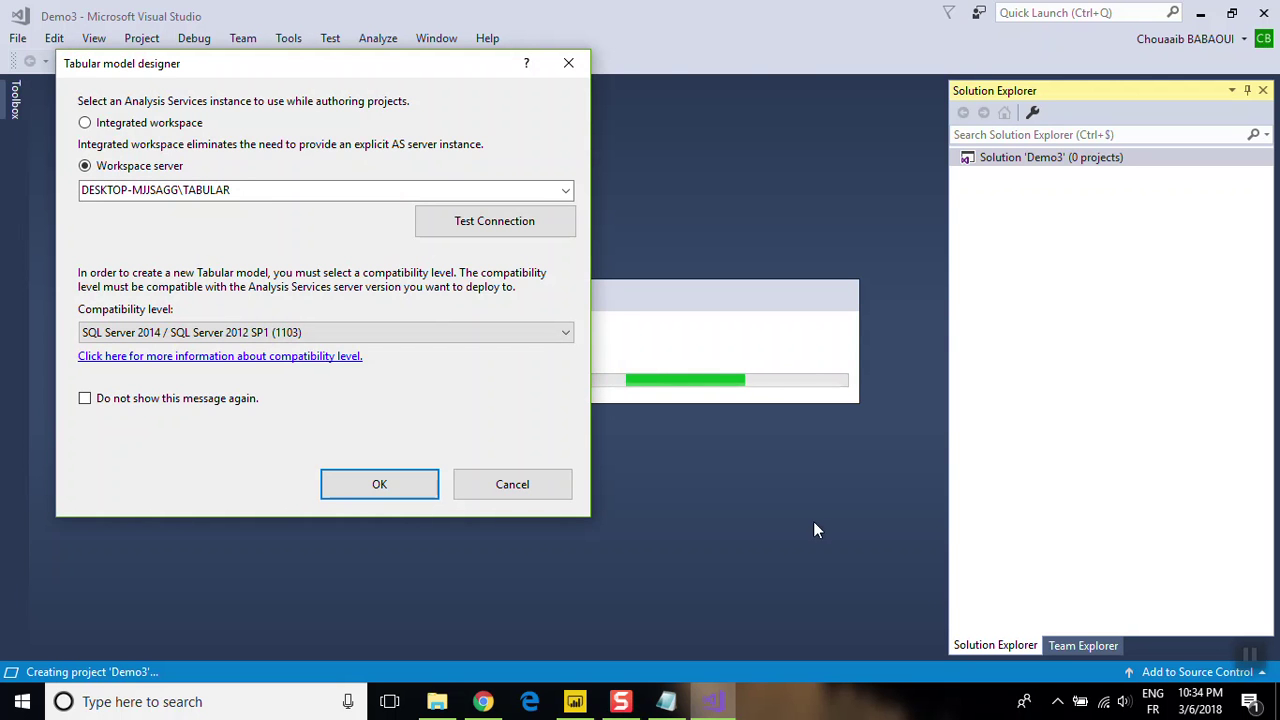
- Test the TABULAR workspace server connection successfully and accept SQL Server 2014 (1103) compatibility
{"action": "left_click", "coordinate": [496, 232]}
{"action": "left_click", "coordinate": [496, 231]}
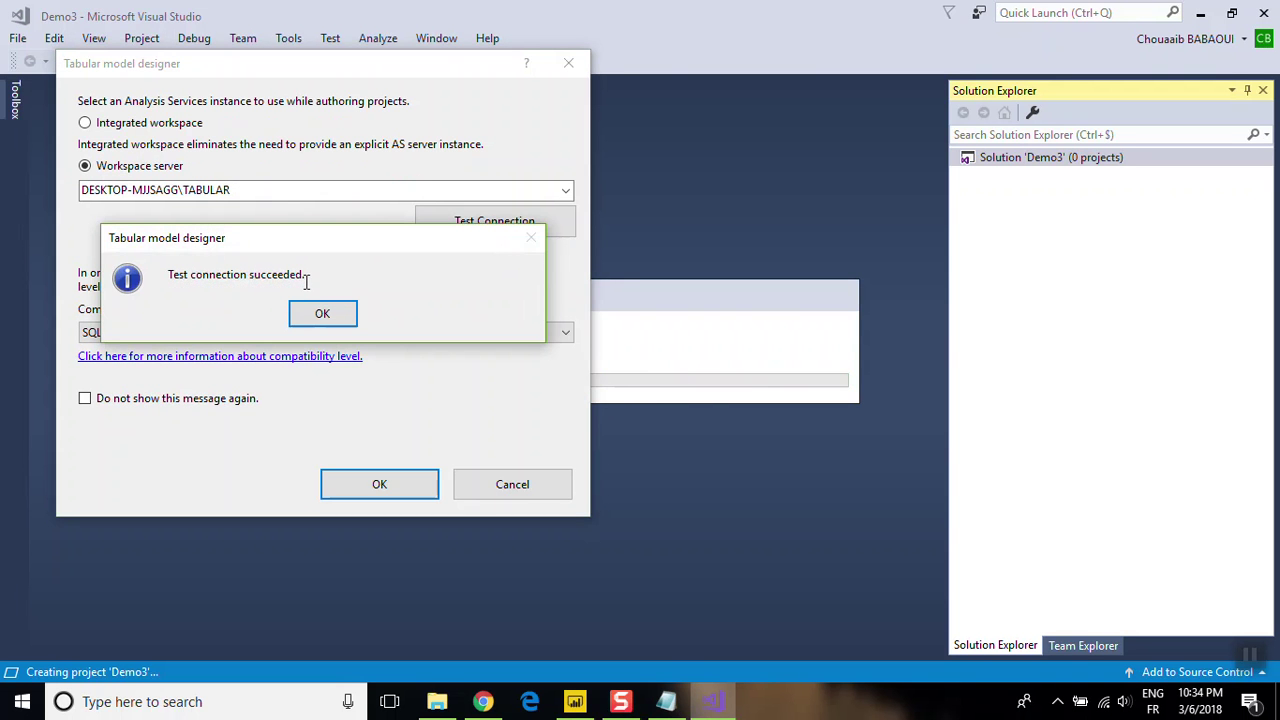
{"action": "left_click", "coordinate": [322, 314]}
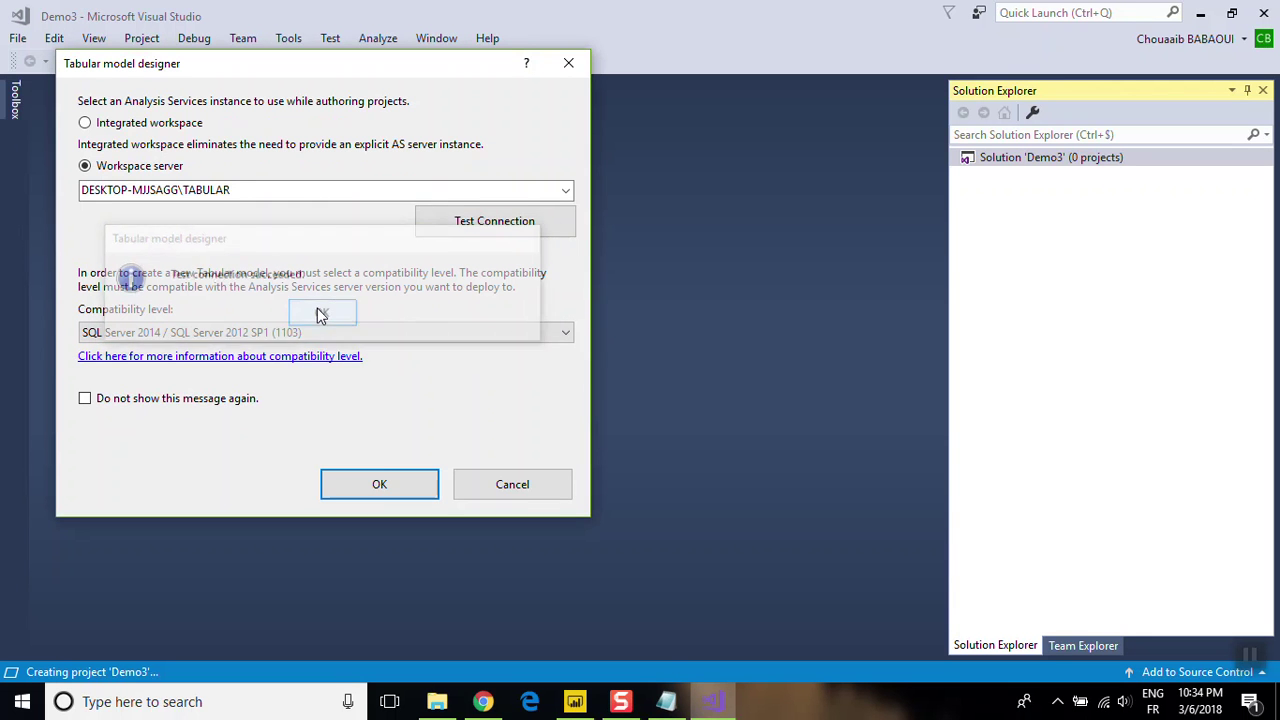
{"action": "left_click", "coordinate": [380, 485]}
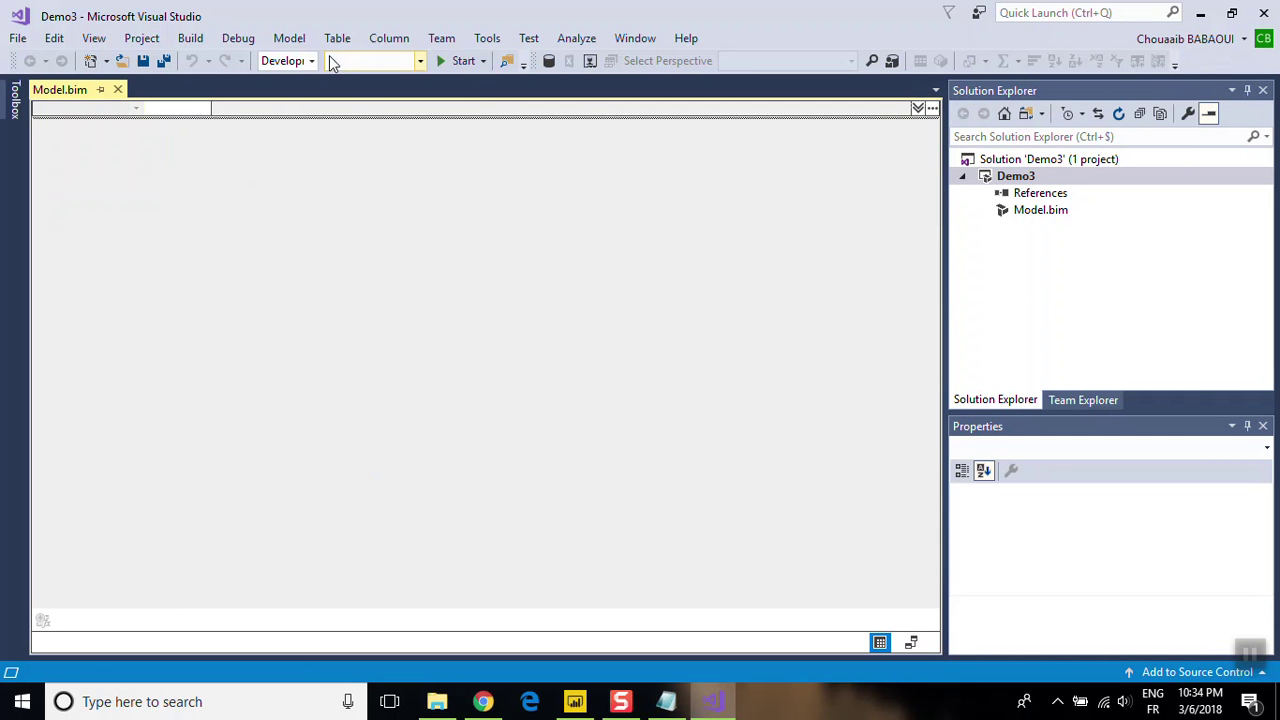
- Start a table import from Microsoft SQL Server using the DATA server instance
{"action": "left_click", "coordinate": [298, 44]}
{"action": "left_click", "coordinate": [310, 60]}
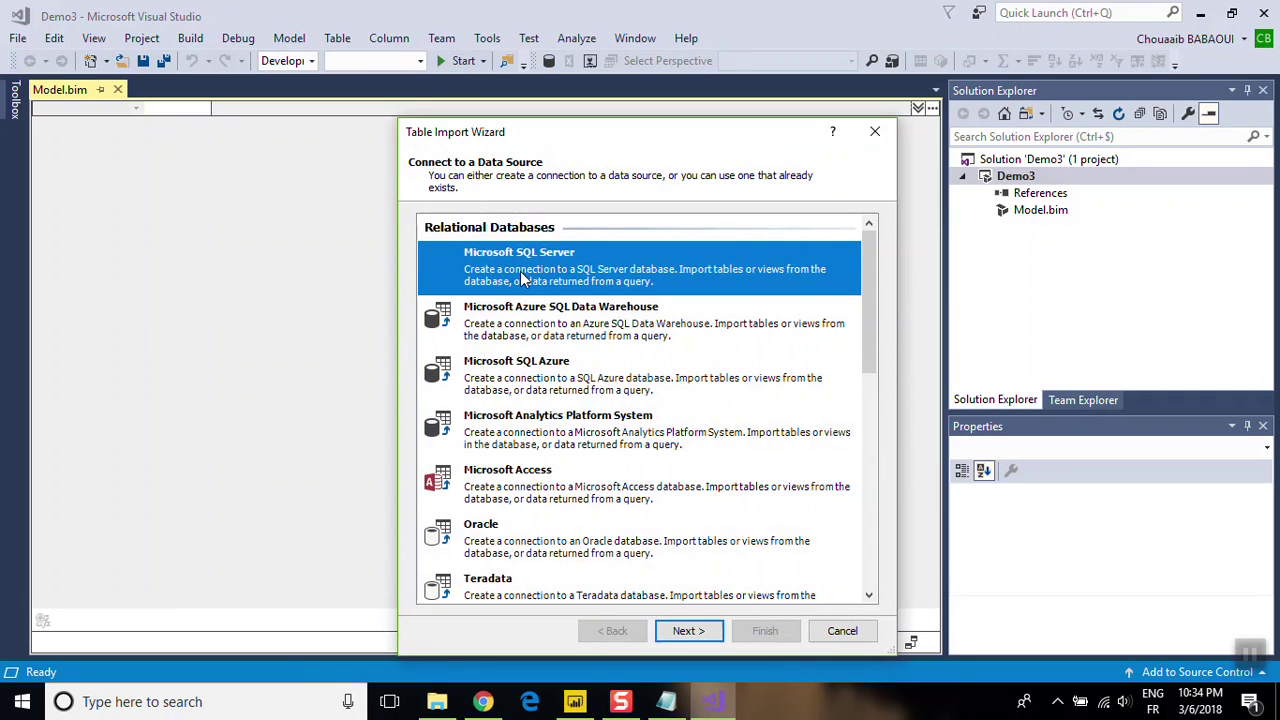
{"action": "double_click", "coordinate": [519, 271]}
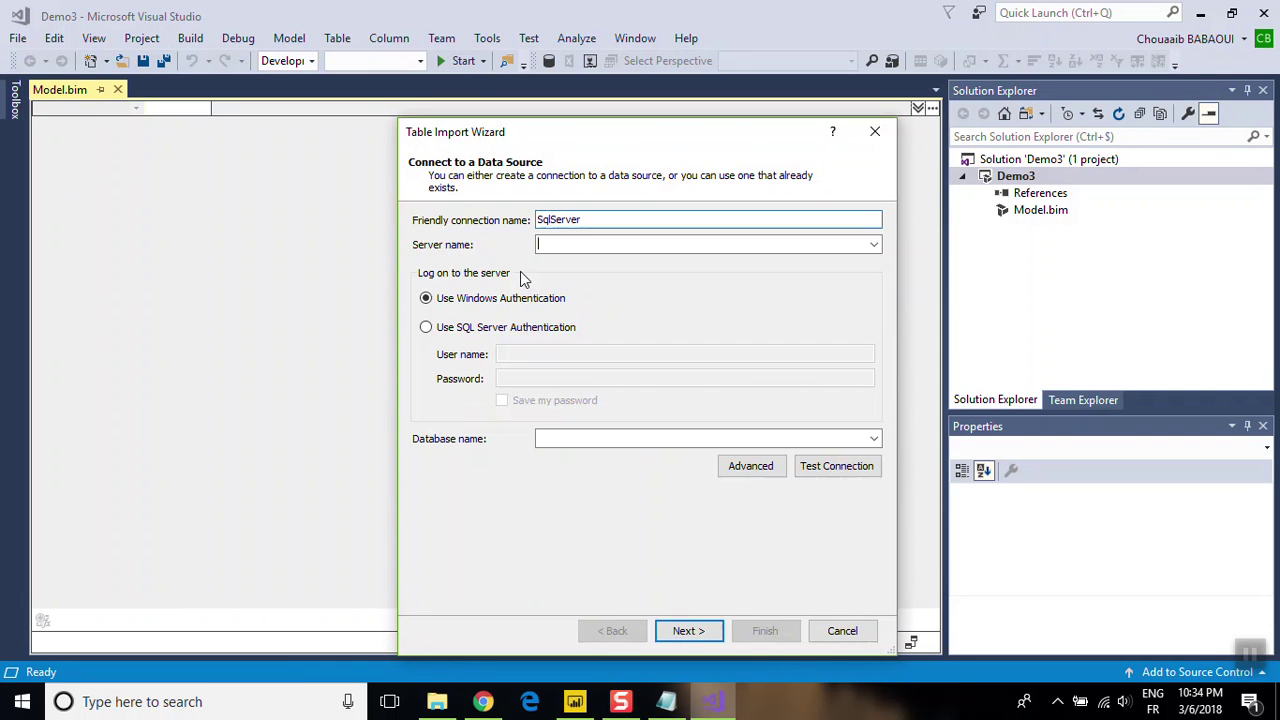
{"action": "left_click", "coordinate": [876, 245]}
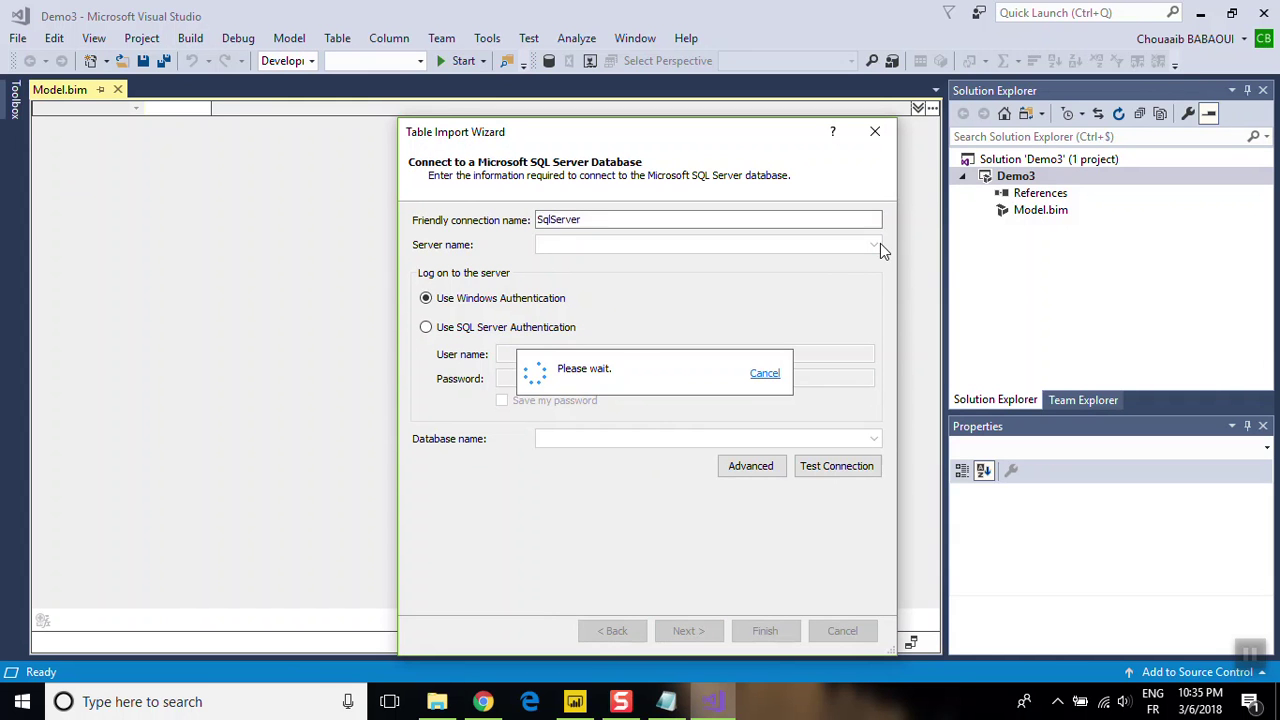
{"action": "left_click", "coordinate": [876, 264]}
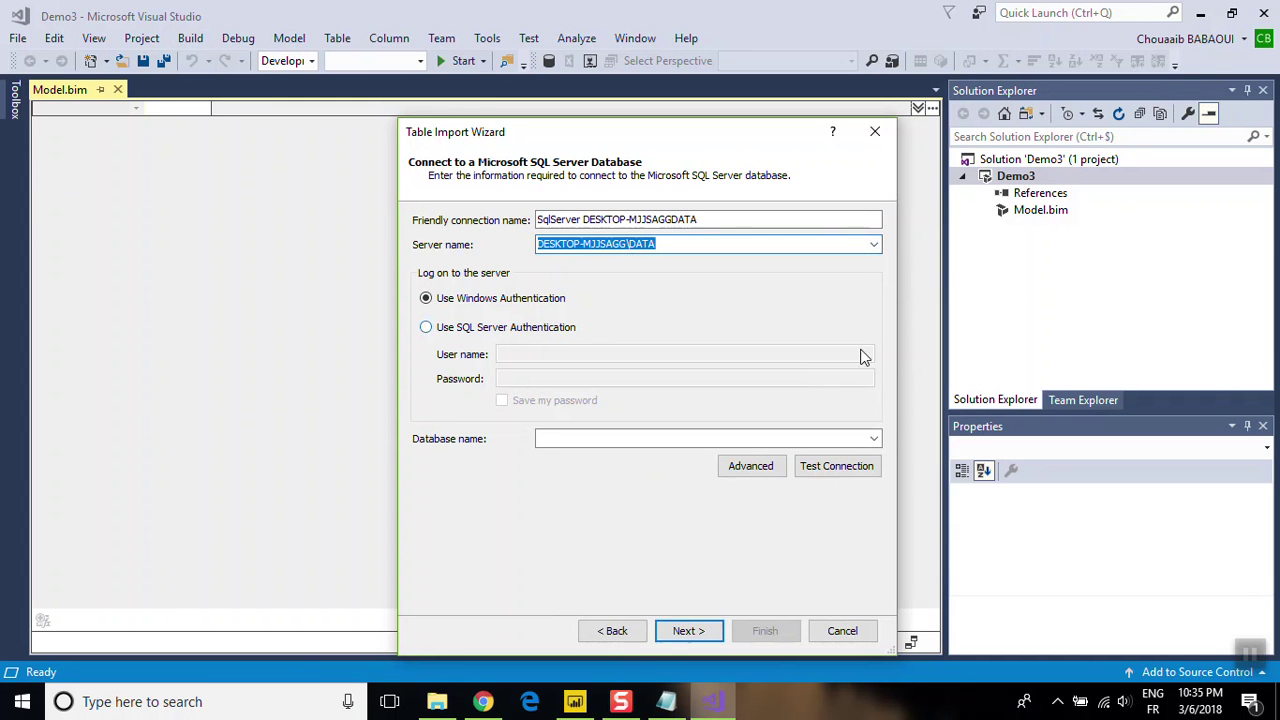
- Choose the AdventureWorks database, confirm the connection test succeeds, and continue
{"action": "left_click", "coordinate": [874, 437]}
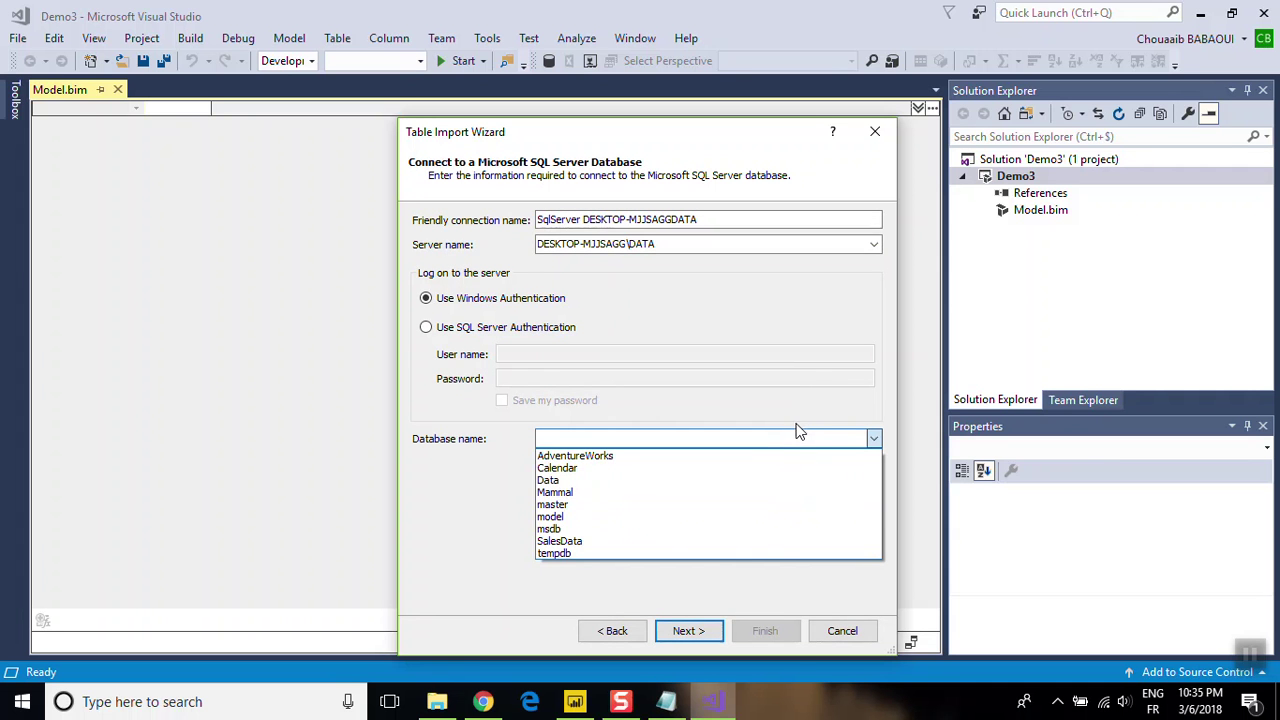
{"action": "left_click", "coordinate": [775, 455]}
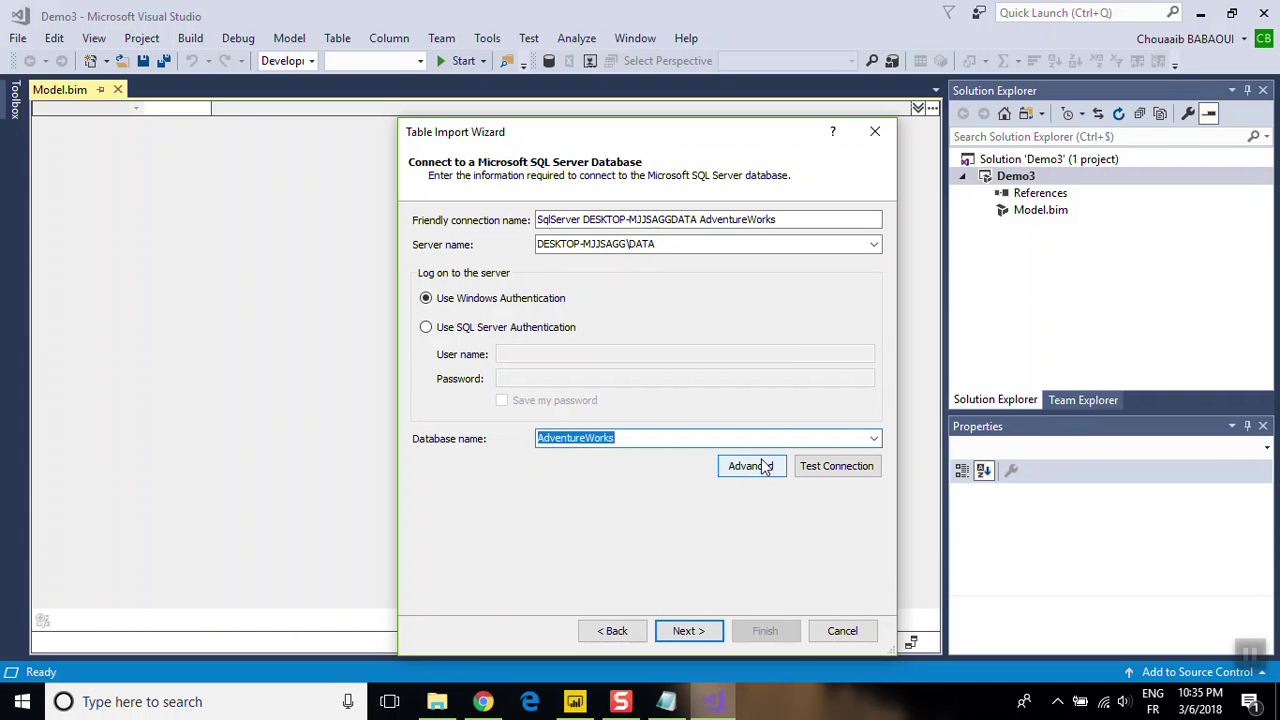
{"action": "left_click", "coordinate": [824, 465]}
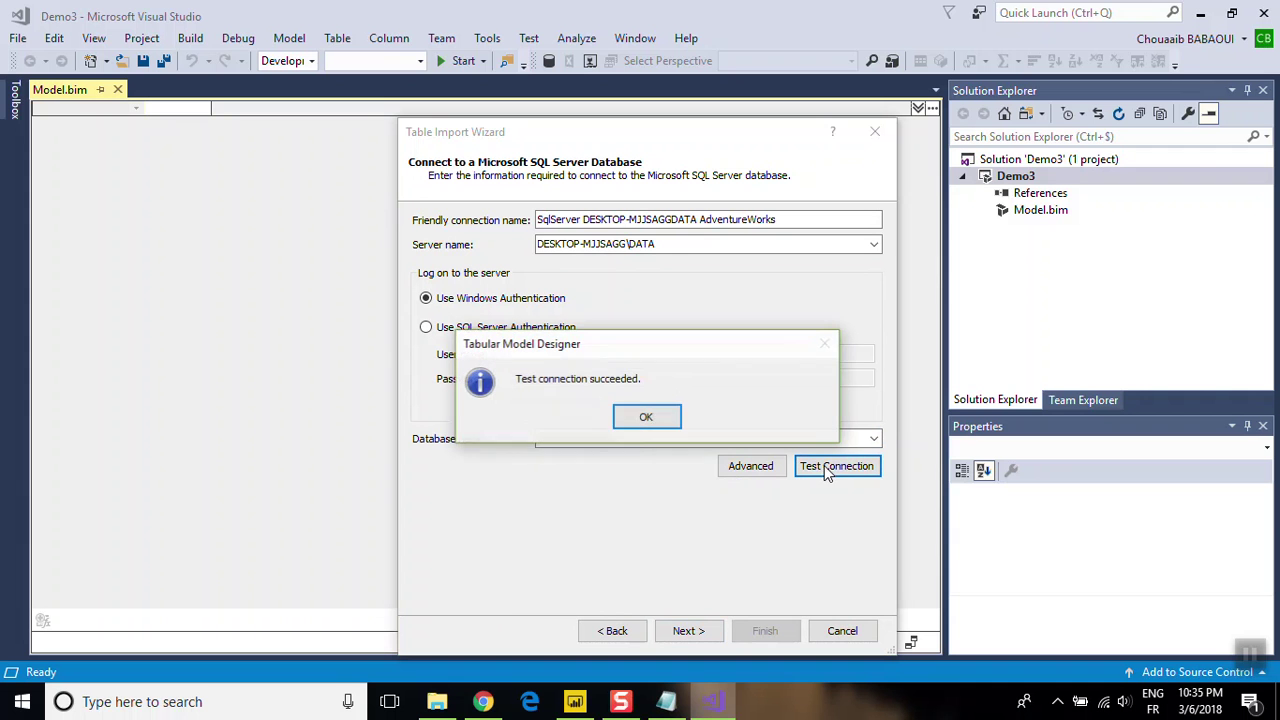
{"action": "left_click", "coordinate": [644, 415]}
{"action": "left_click", "coordinate": [706, 633]}
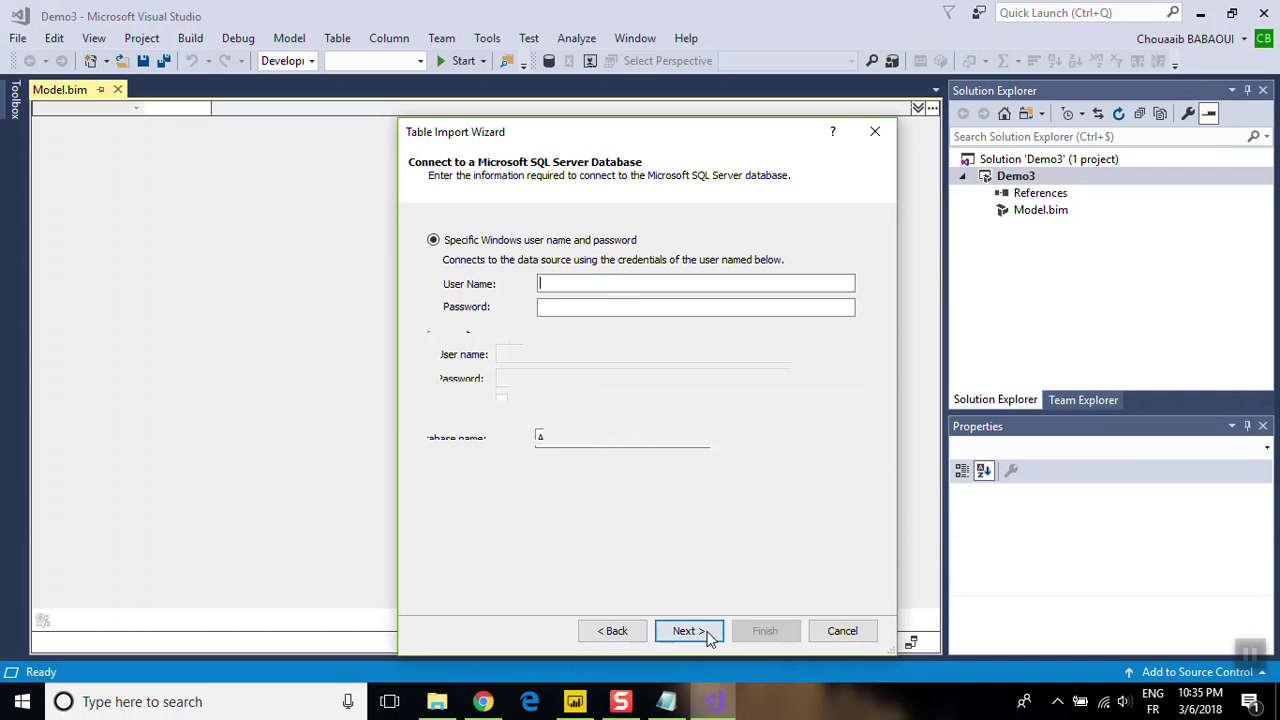
- Enter the Windows impersonation user name and password and continue to the table list
{"action": "type", "text": "Chouaaib"}
{"action": "key", "text": "Tab"}
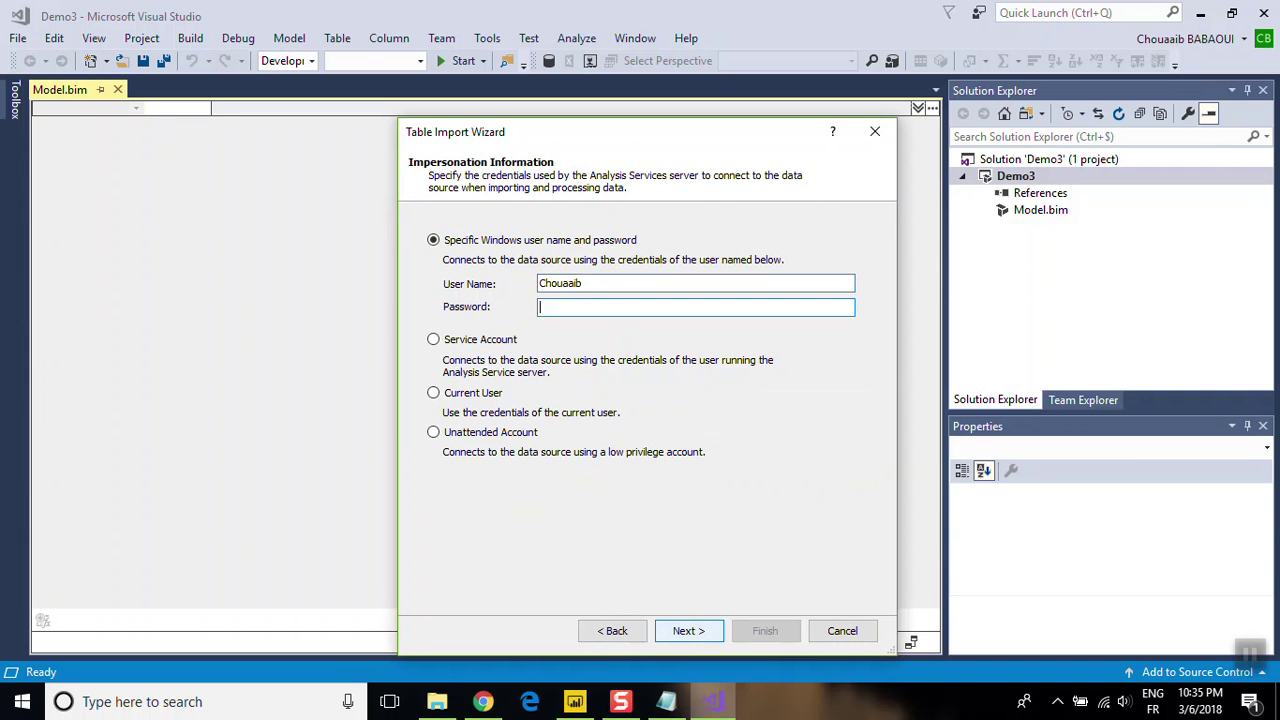
{"action": "type", "text": "aa"}
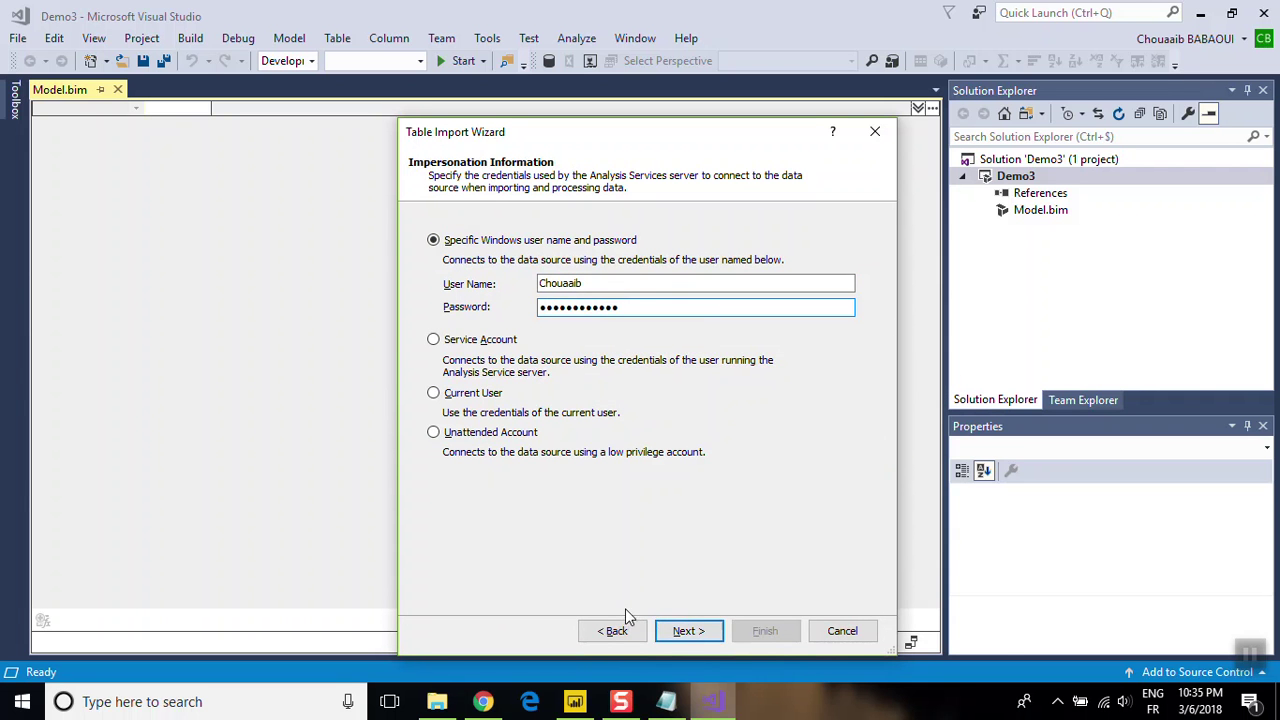
{"action": "left_click", "coordinate": [693, 633]}
{"action": "left_click", "coordinate": [697, 635]}
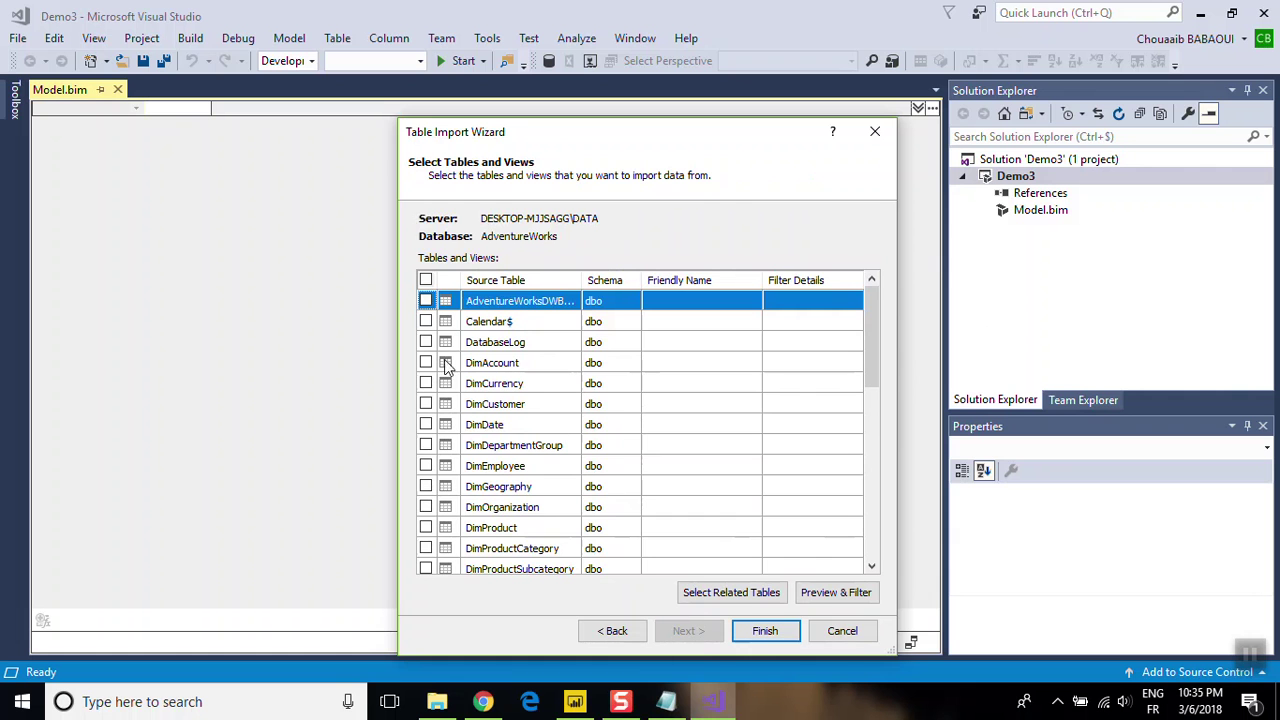
- Import the Calendar$, DimCustomer, DimGeography and FactInternetSales tables
{"action": "left_click", "coordinate": [426, 321]}
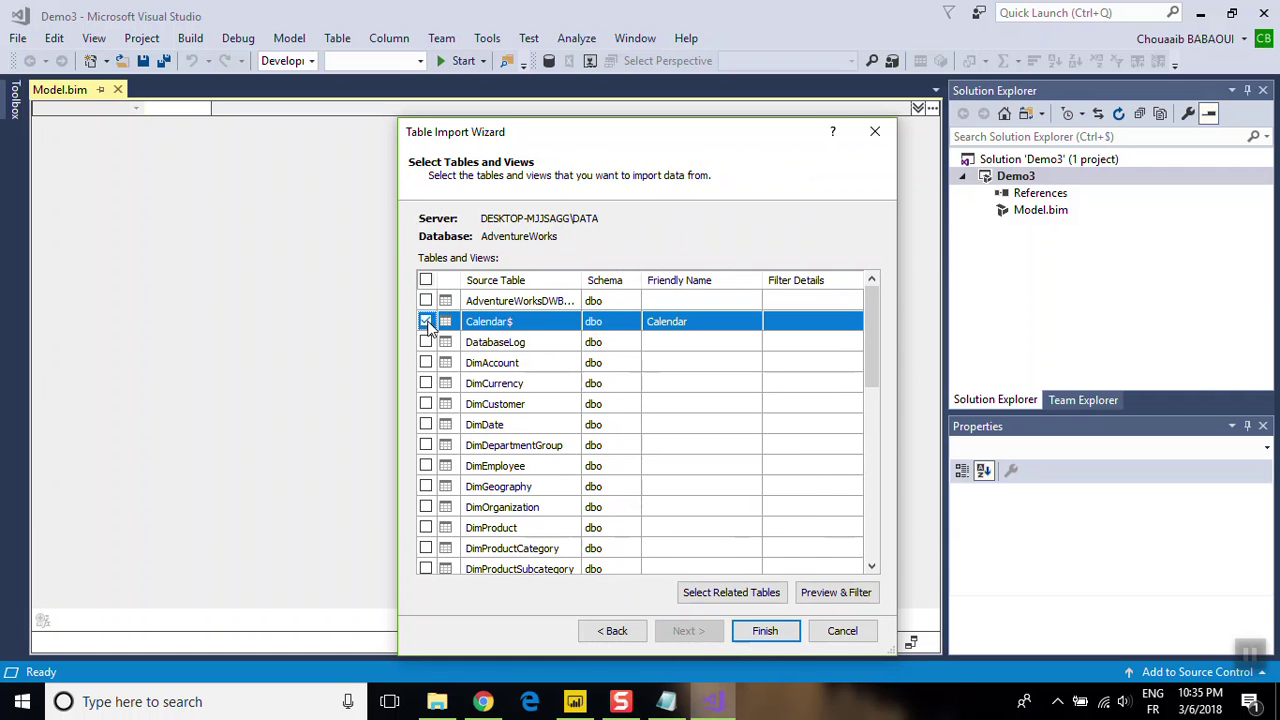
{"action": "left_click", "coordinate": [427, 425]}
{"action": "left_click", "coordinate": [428, 425]}
{"action": "left_click", "coordinate": [426, 404]}
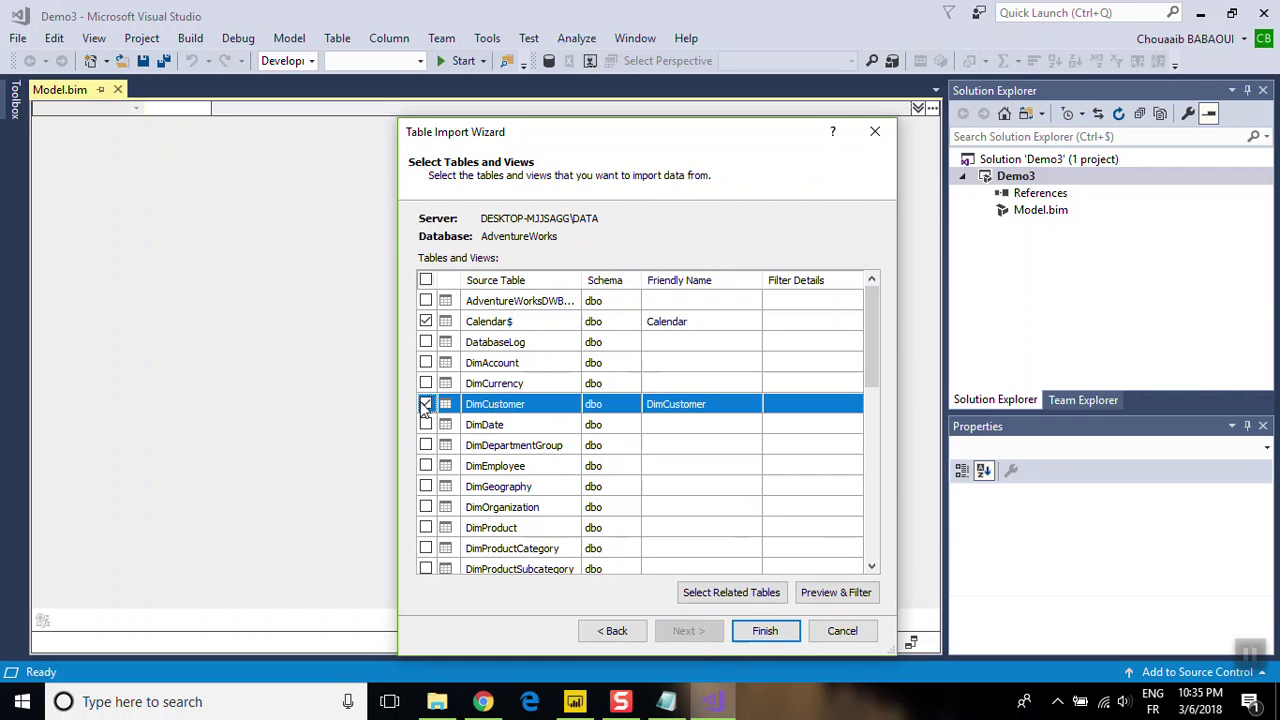
{"action": "left_click", "coordinate": [427, 486]}
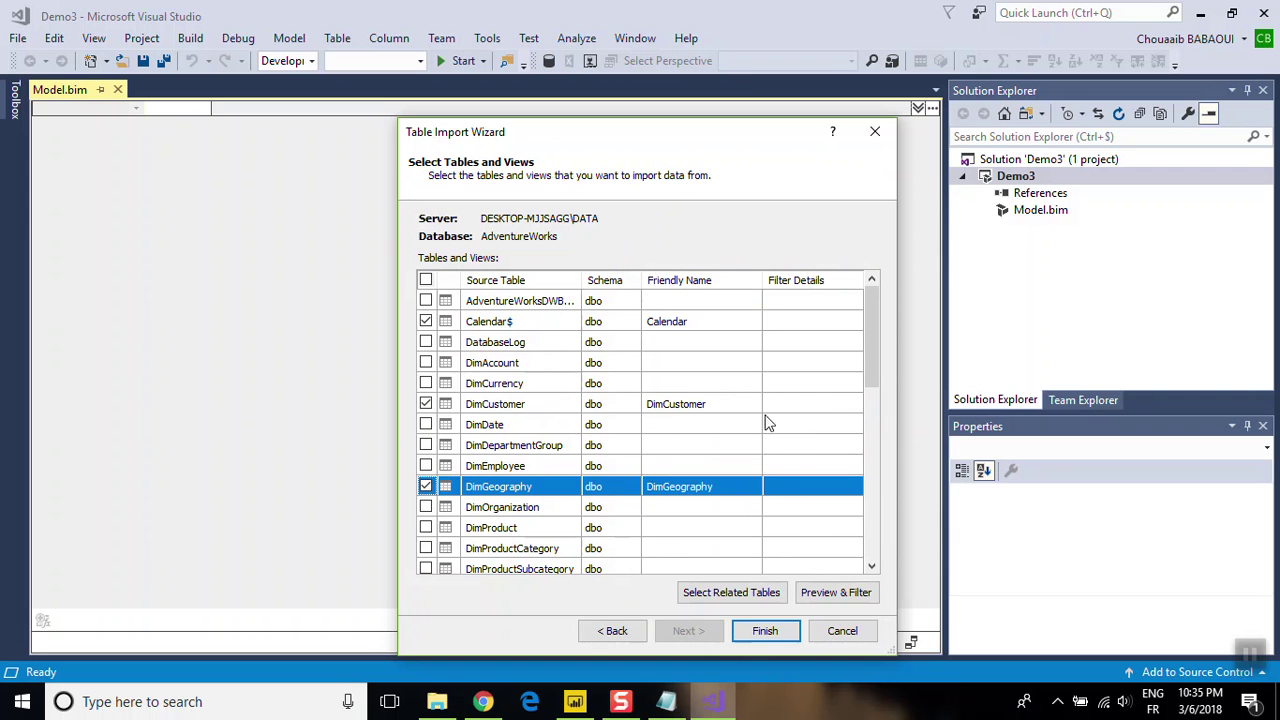
{"action": "left_click_drag", "start_coordinate": [876, 376], "coordinate": [866, 470]}
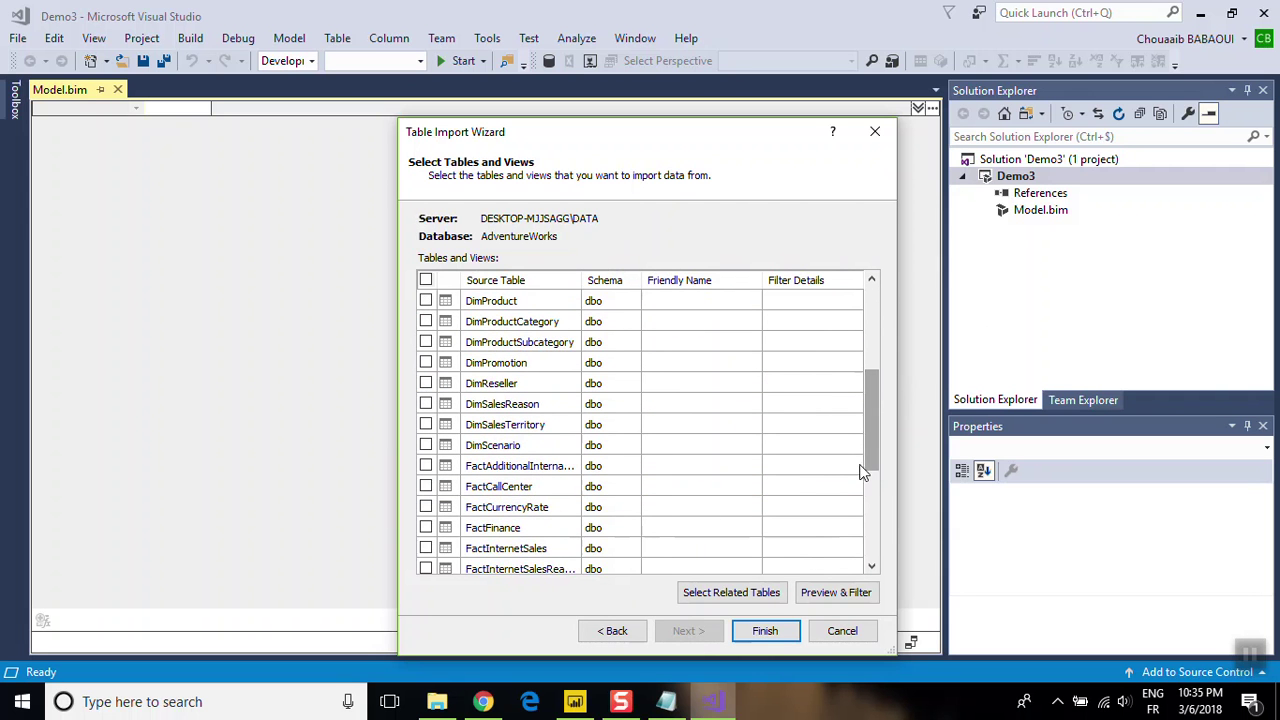
{"action": "left_click", "coordinate": [425, 548]}
{"action": "left_click", "coordinate": [777, 633]}
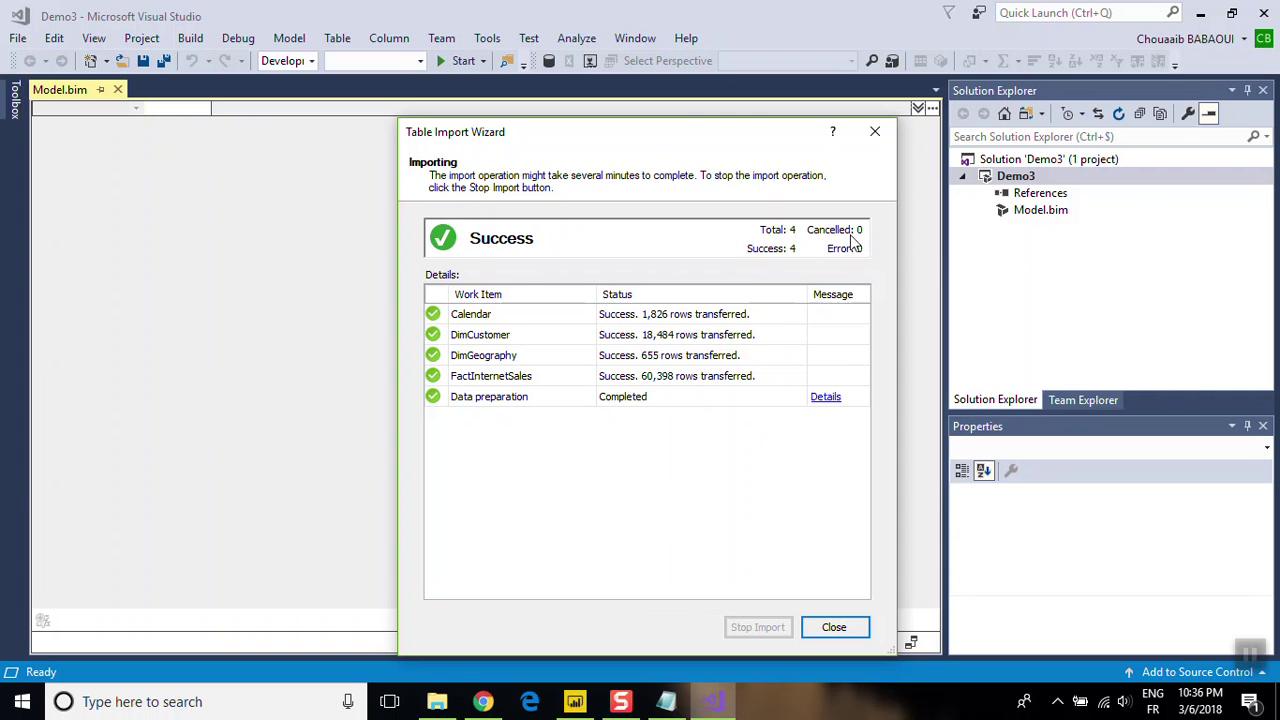
{"action": "left_click", "coordinate": [825, 628]}
- Close the import wizard, mark '2-Prepare the data' in the notes, and widen Calendar's Date column
{"action": "left_click", "coordinate": [824, 630]}
{"action": "left_click", "coordinate": [666, 701]}
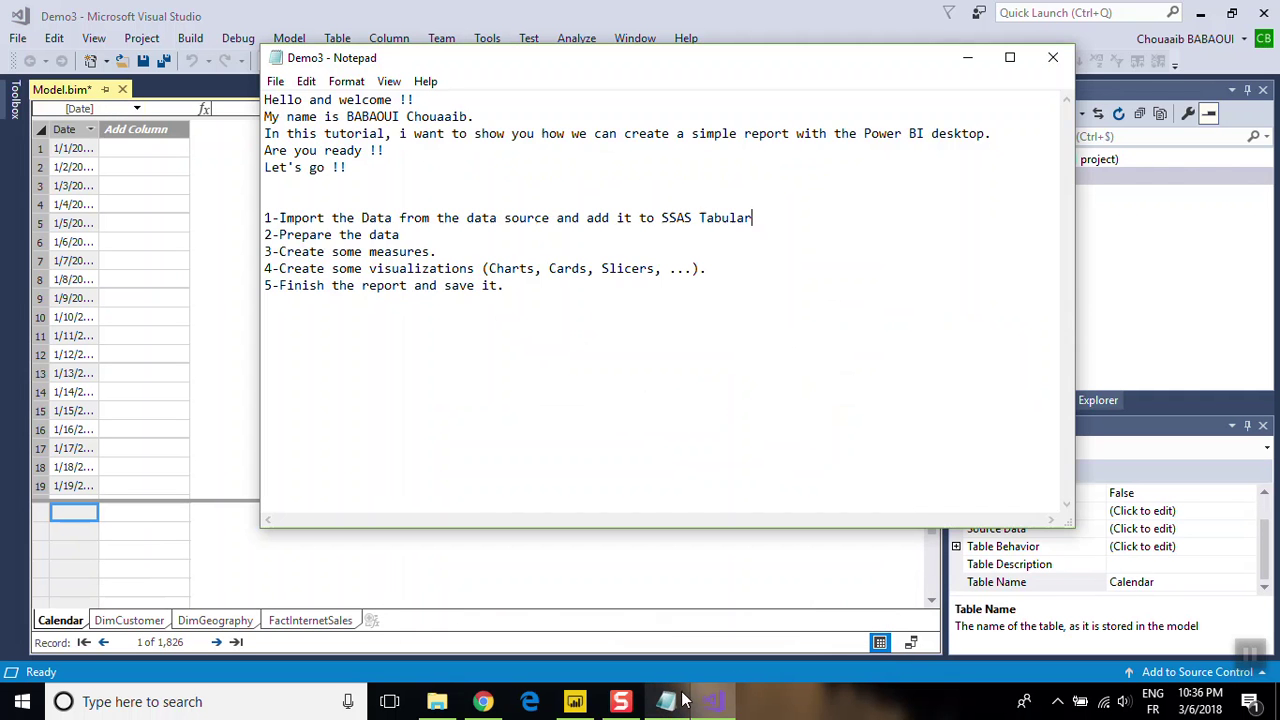
{"action": "left_click_drag", "start_coordinate": [416, 233], "coordinate": [262, 234]}
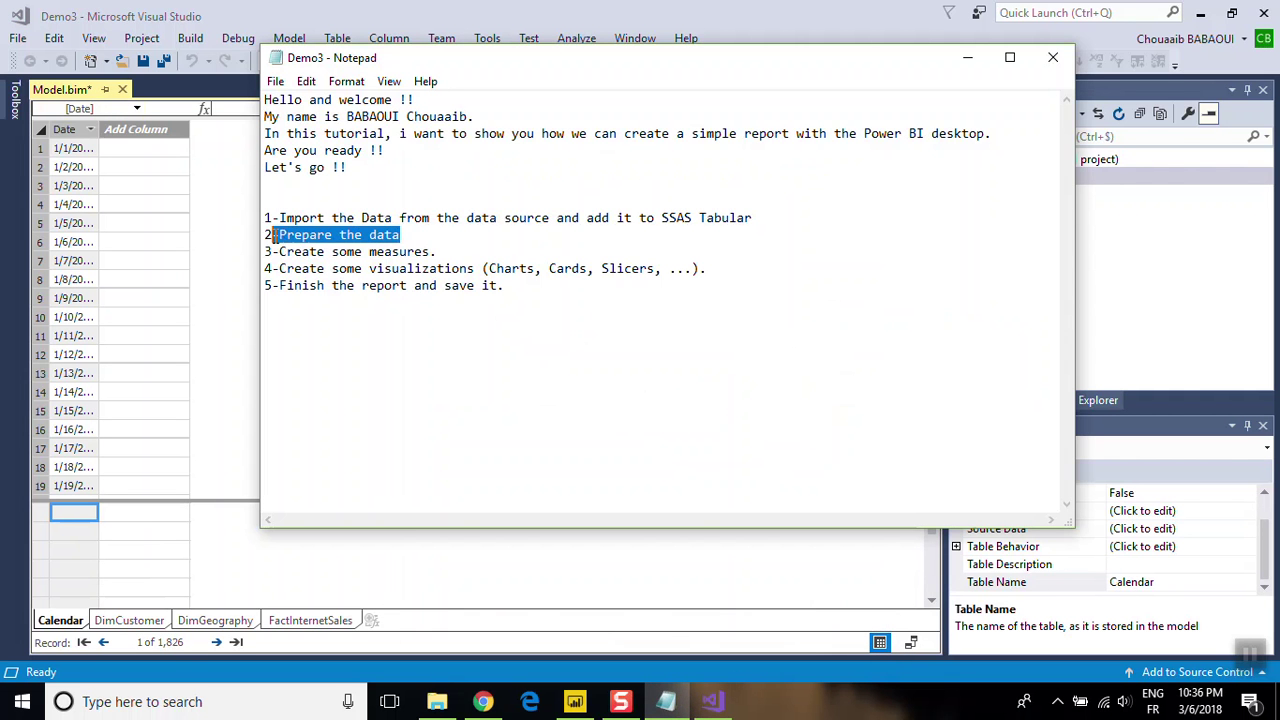
{"action": "left_click", "coordinate": [701, 604]}
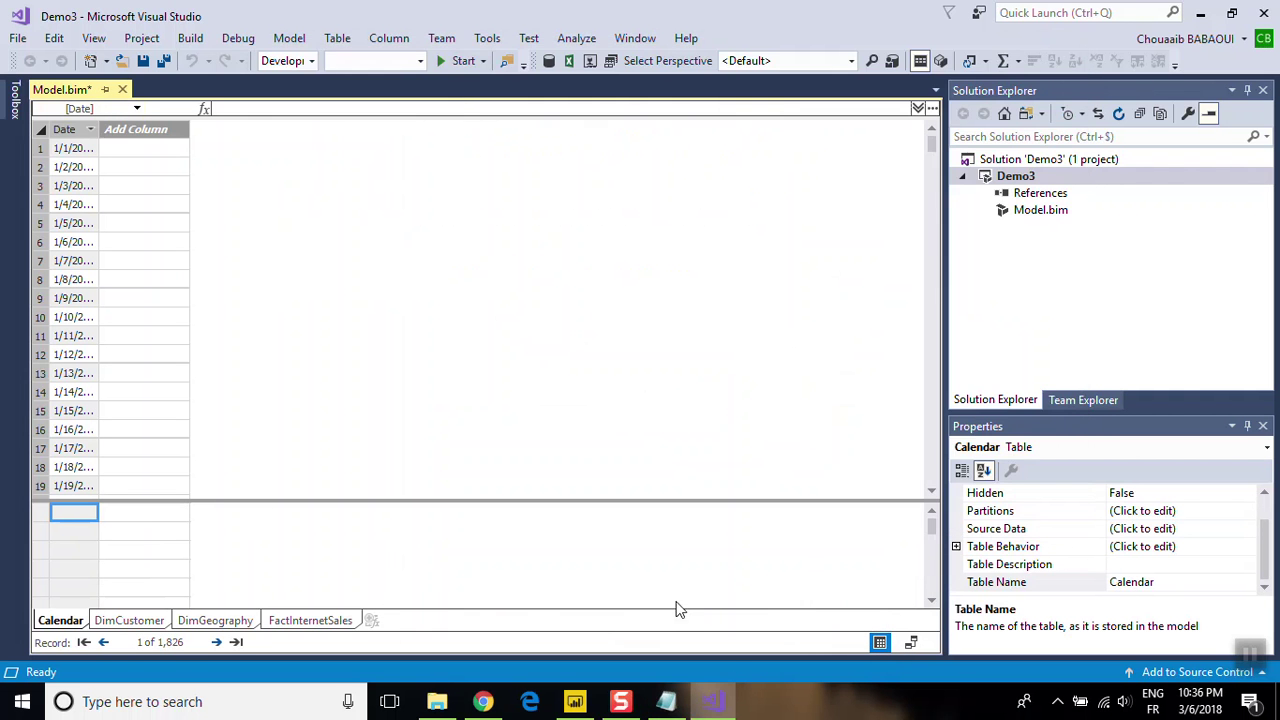
{"action": "left_click_drag", "start_coordinate": [99, 129], "coordinate": [185, 131]}
- Add calculated column OrderDate as =FORMAT('Calendar'[Date],"yyyymmdd"), giving values like 20100101
{"action": "double_click", "coordinate": [200, 130]}
{"action": "type", "text": "OrderDate"}
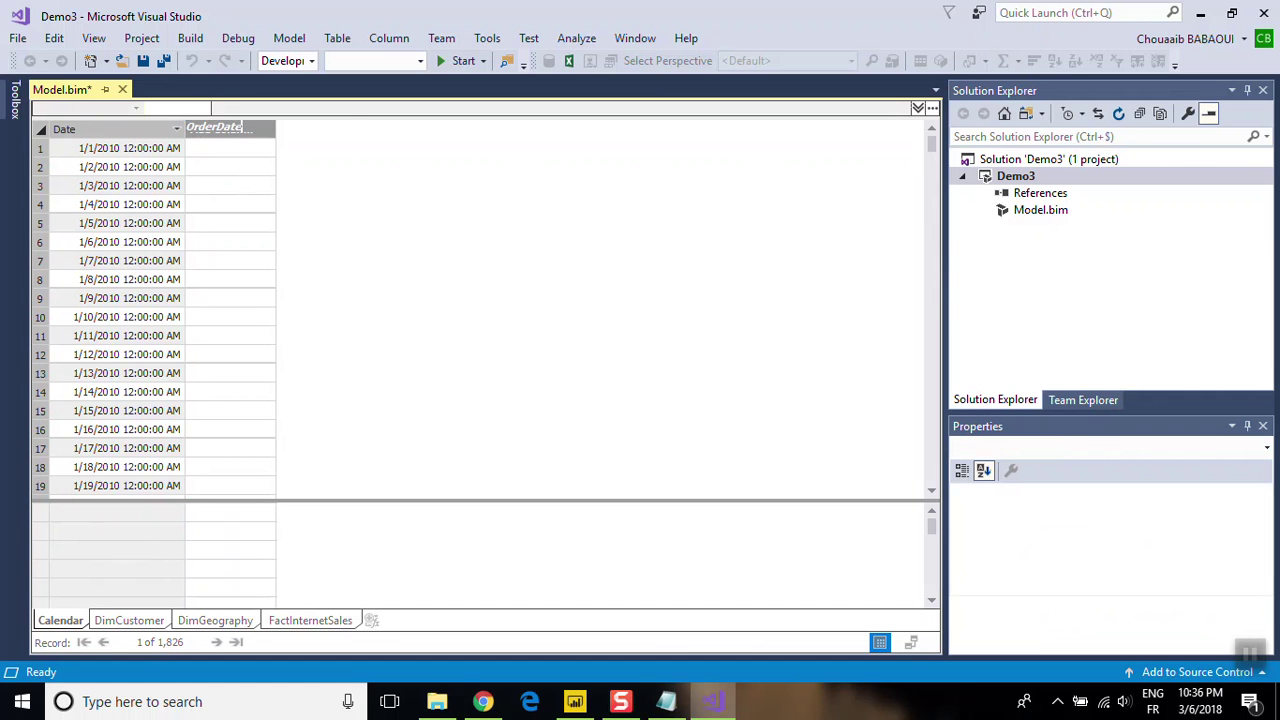
{"action": "key", "text": "Return"}
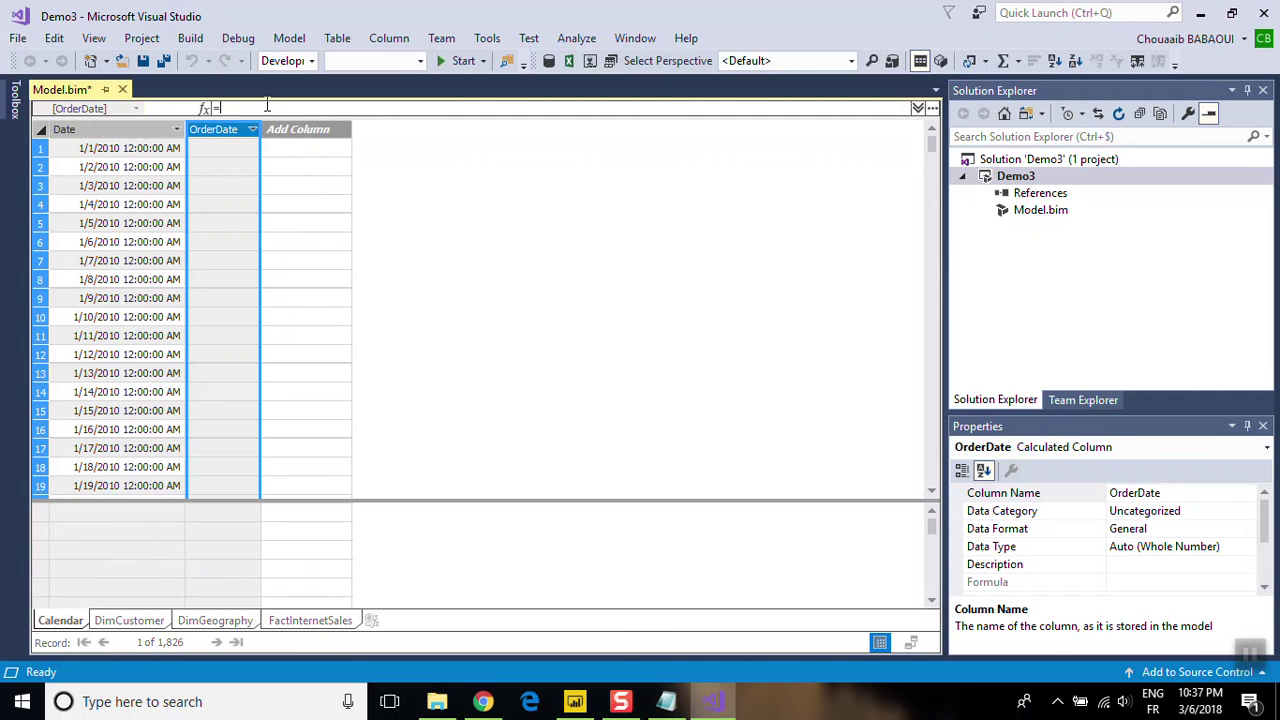
{"action": "type", "text": "forma"}
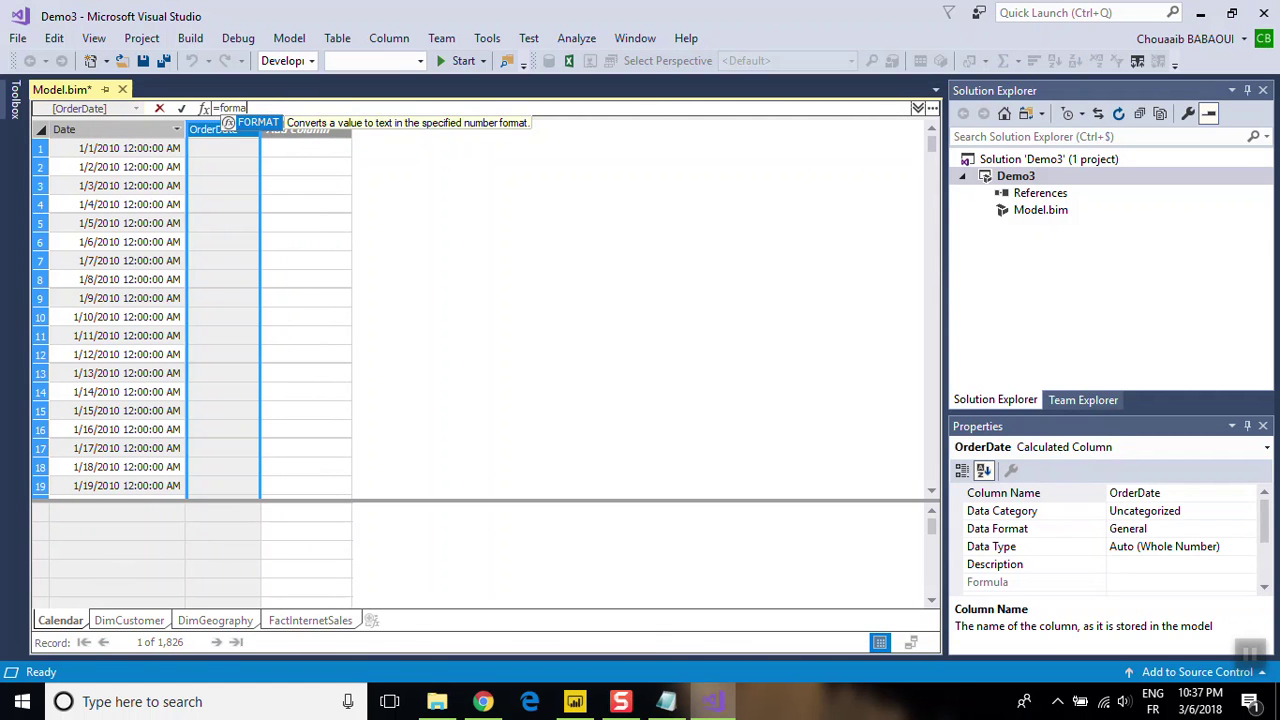
{"action": "type", "text": "t(c"}
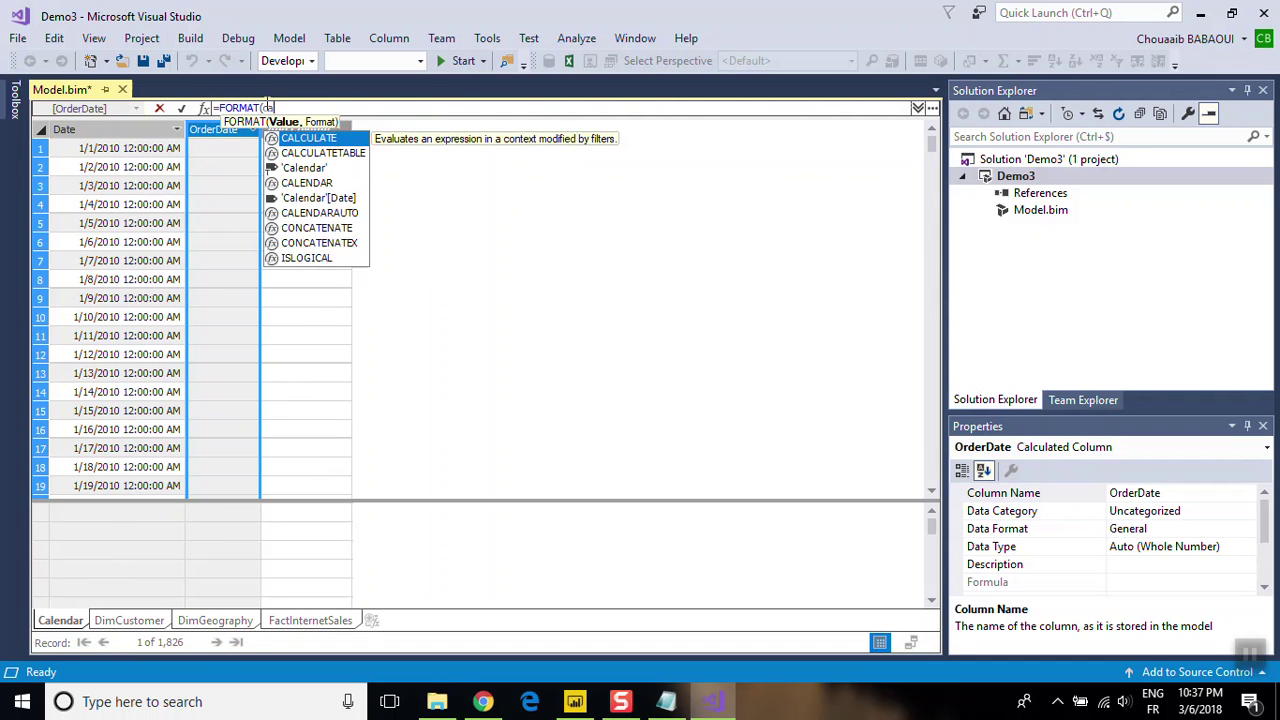
{"action": "type", "text": "a"}
{"action": "key", "text": "Down"}
{"action": "key", "text": "Down"}
{"action": "key", "text": "Tab"}
{"action": "type", "text": ",\"yyyymm"}
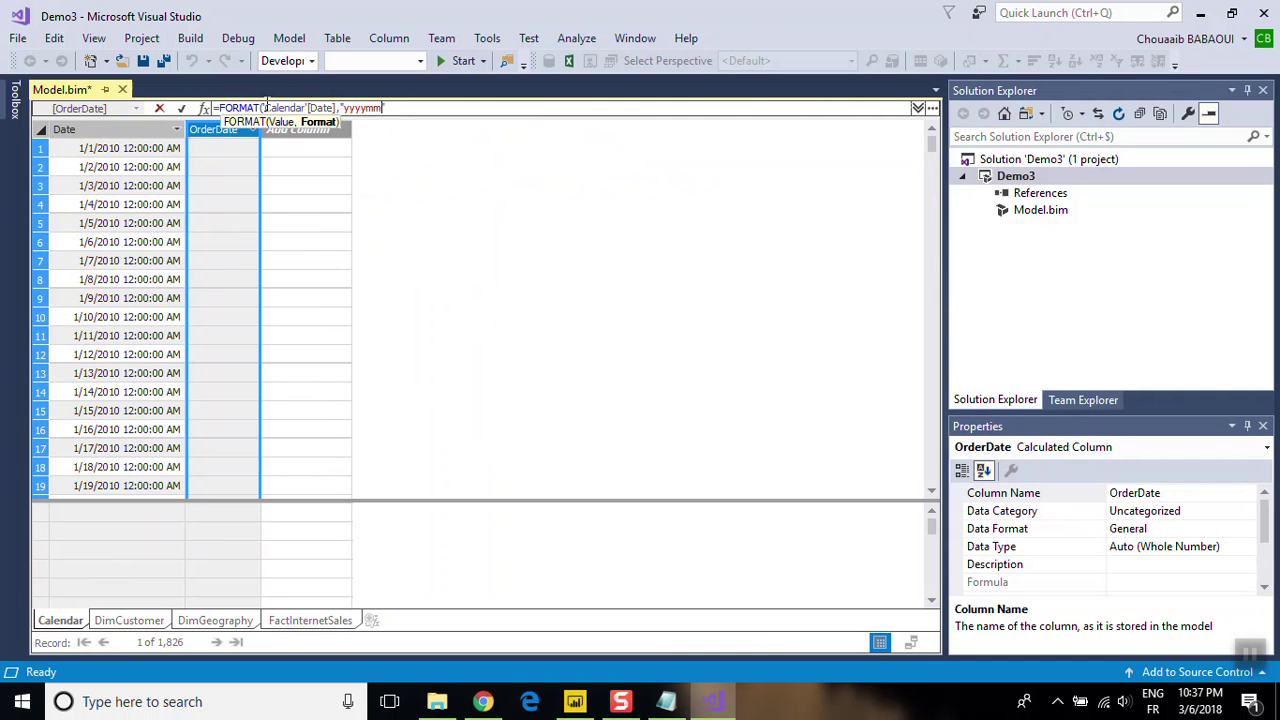
{"action": "type", "text": ")"}
{"action": "key", "text": "Return"}
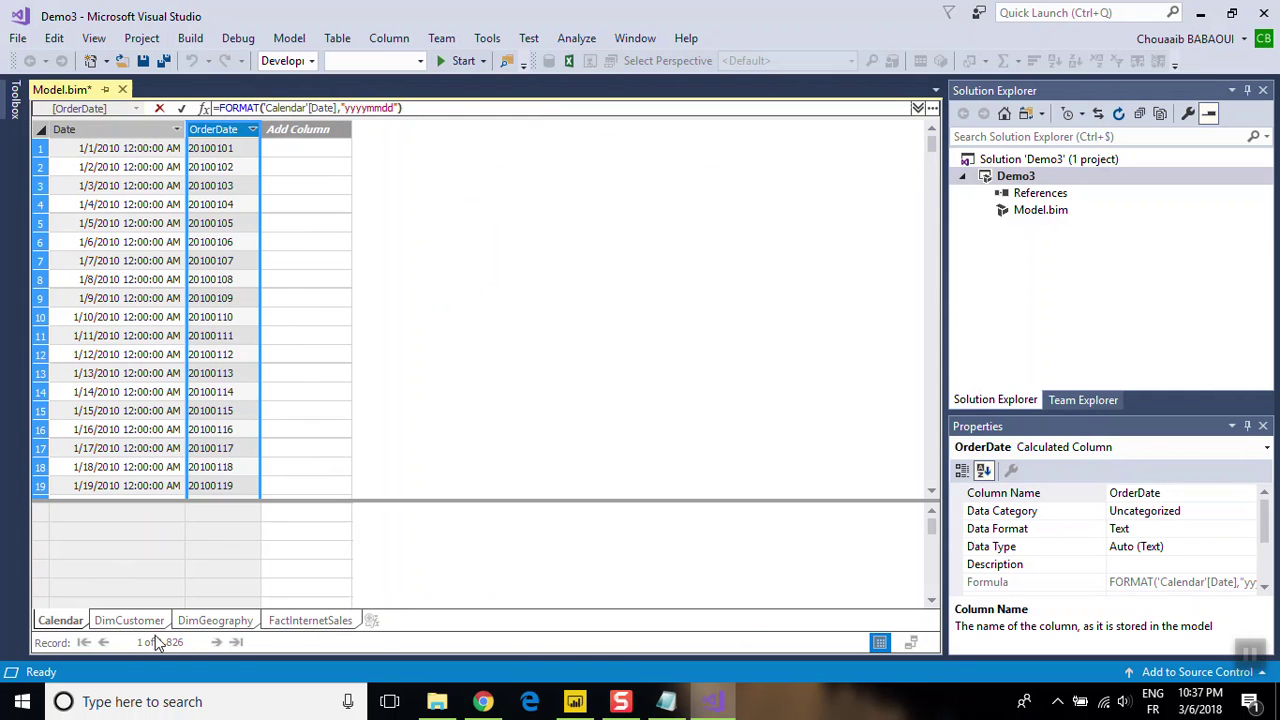
{"action": "left_click", "coordinate": [156, 575]}
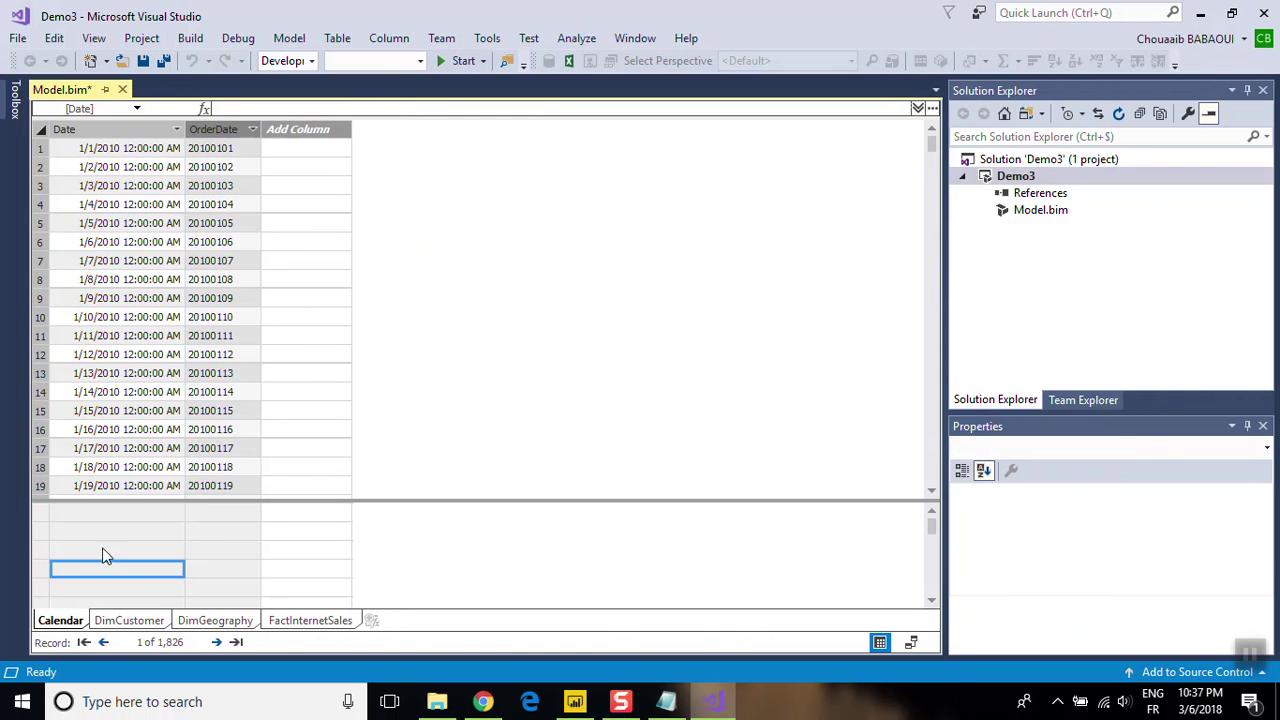
{"action": "left_click", "coordinate": [106, 128]}
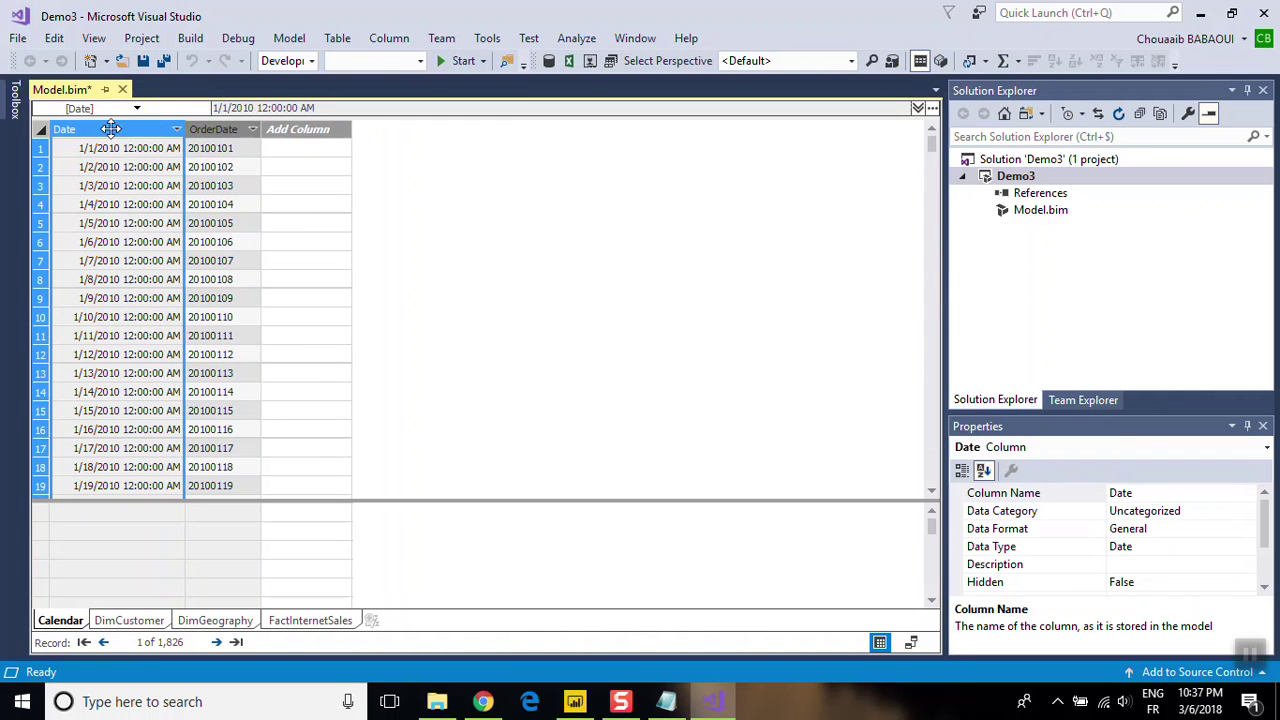
- Mark Calendar as the date table keyed on Date, then switch to DimCustomer
{"action": "left_click", "coordinate": [337, 38]}
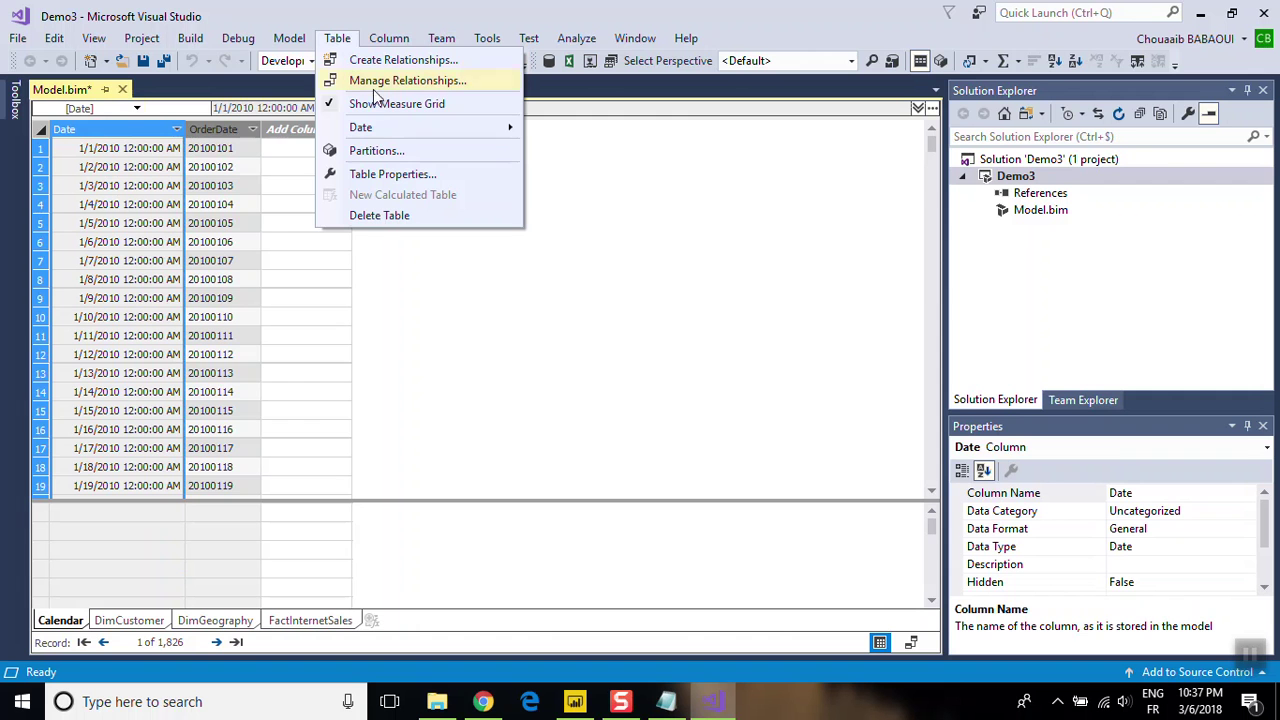
{"action": "mouse_move", "coordinate": [361, 127]}
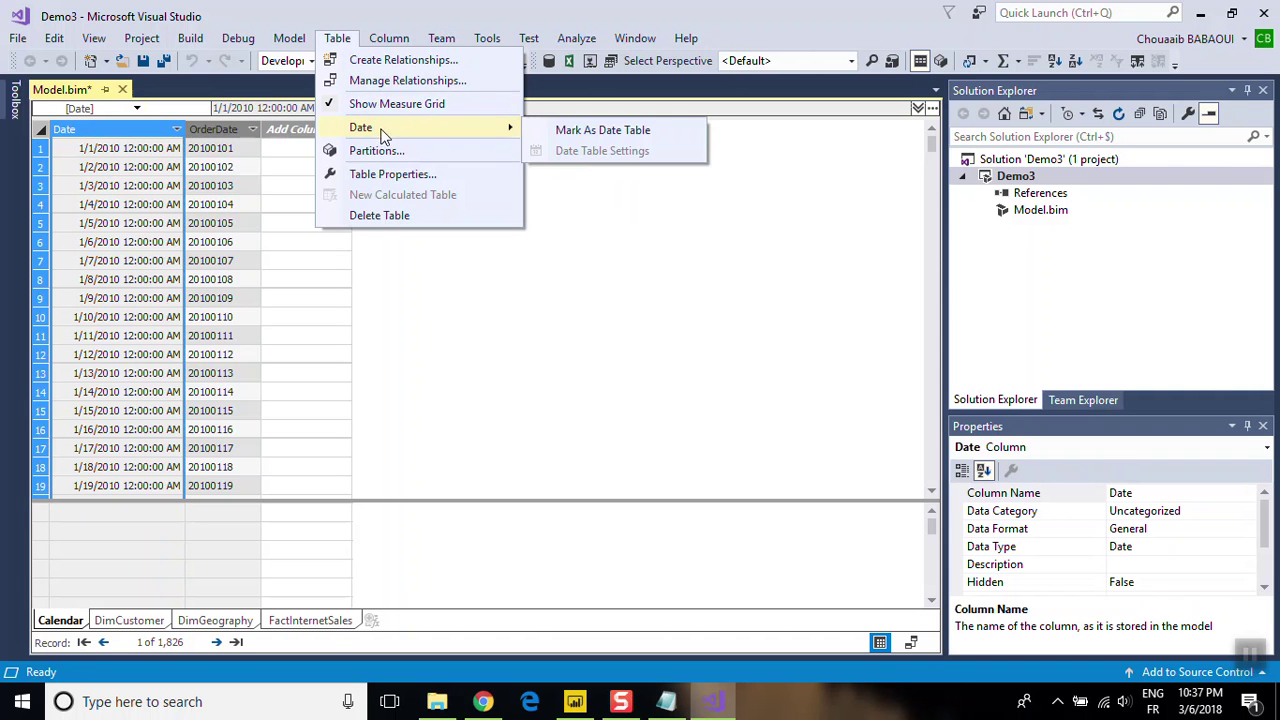
{"action": "left_click", "coordinate": [590, 138]}
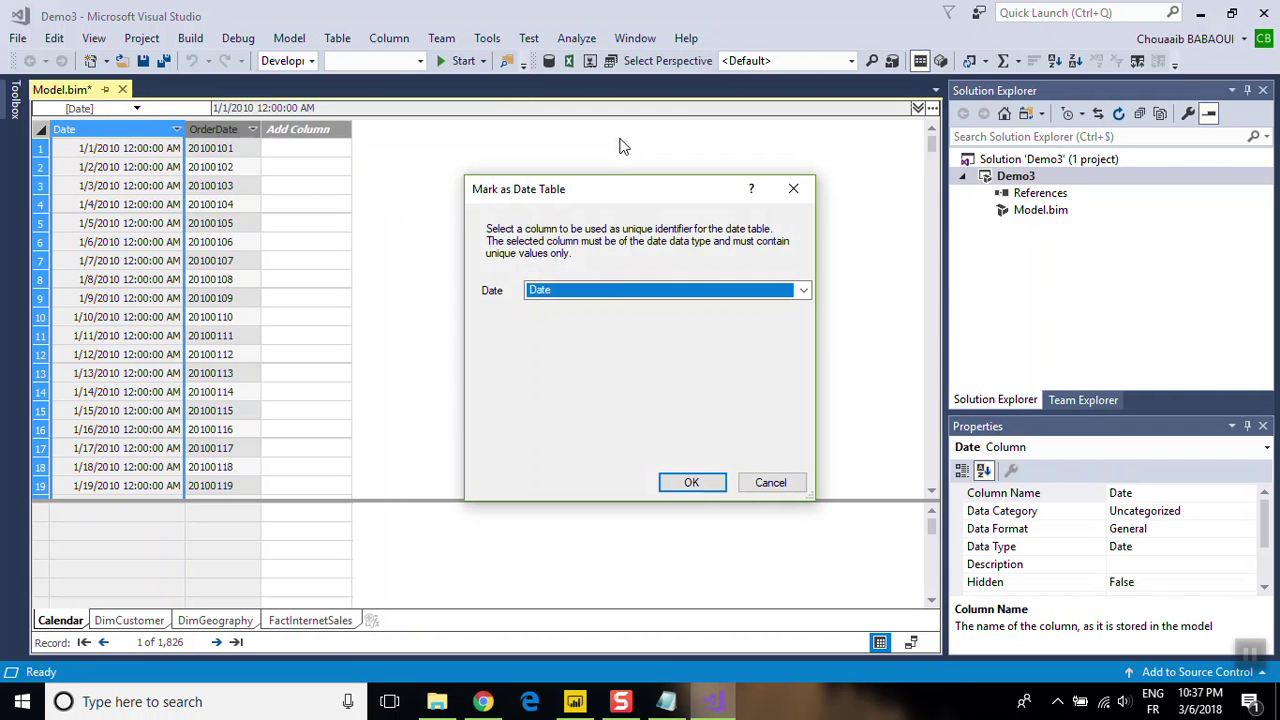
{"action": "left_click", "coordinate": [692, 483]}
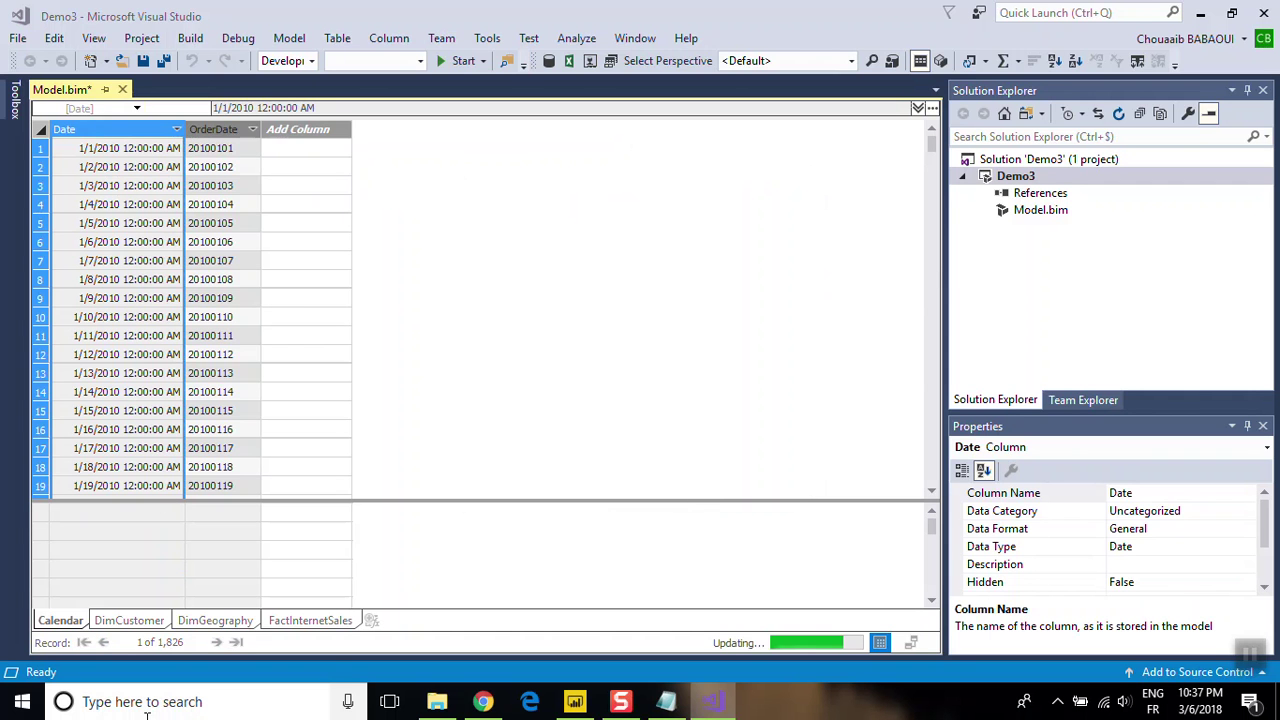
{"action": "left_click", "coordinate": [110, 622]}
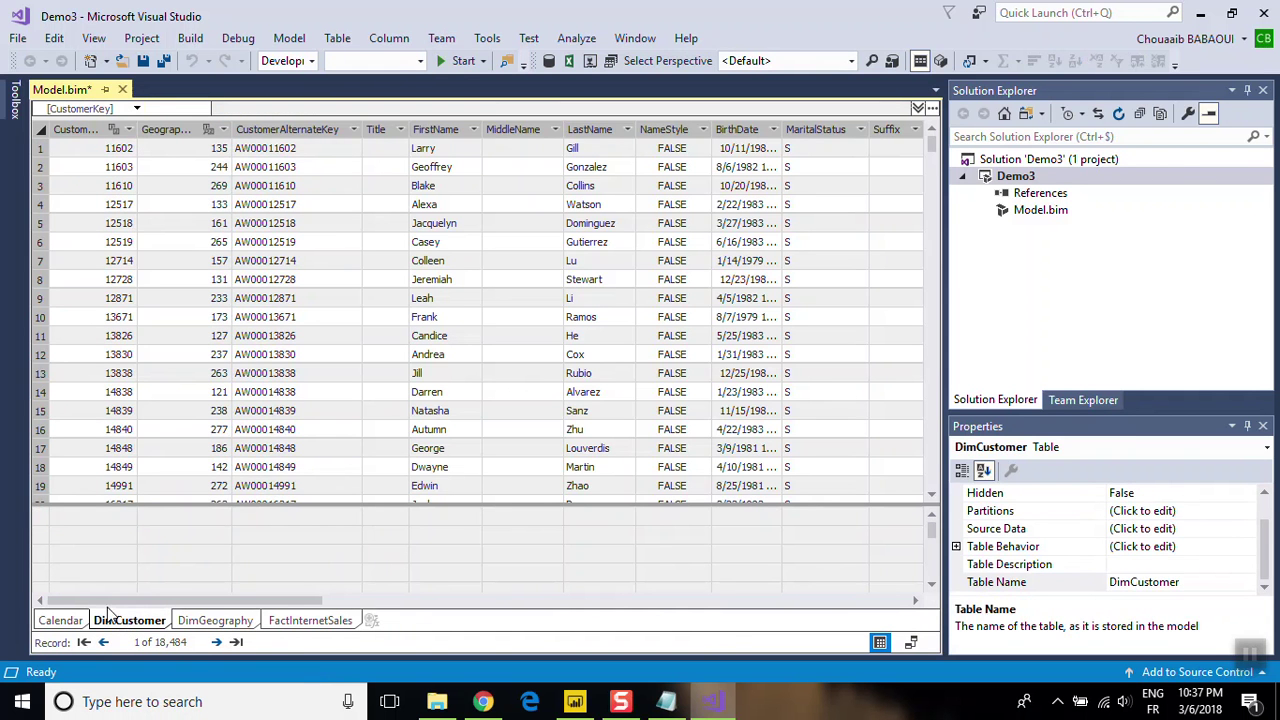
- Rename the DimCustomer table to Customer
{"action": "double_click", "coordinate": [120, 620]}
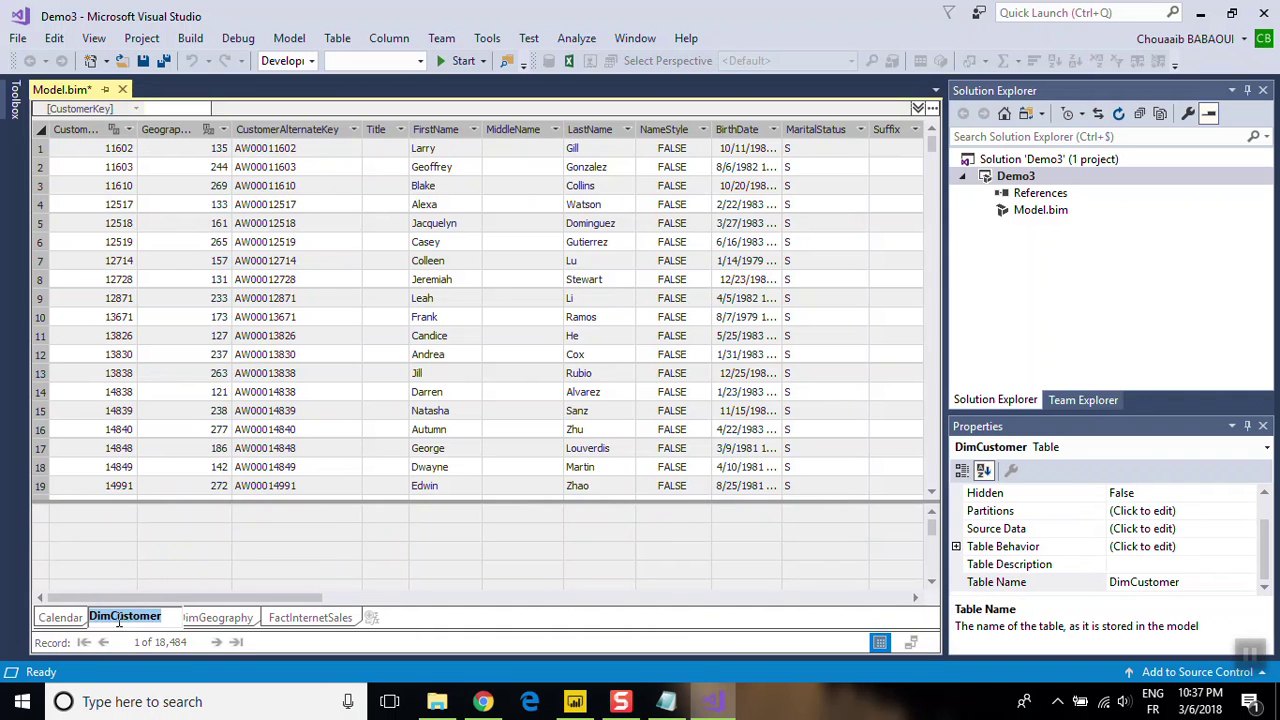
{"action": "key", "text": "BackSpace"}
{"action": "key", "text": "BackSpace"}
{"action": "key", "text": "BackSpace"}
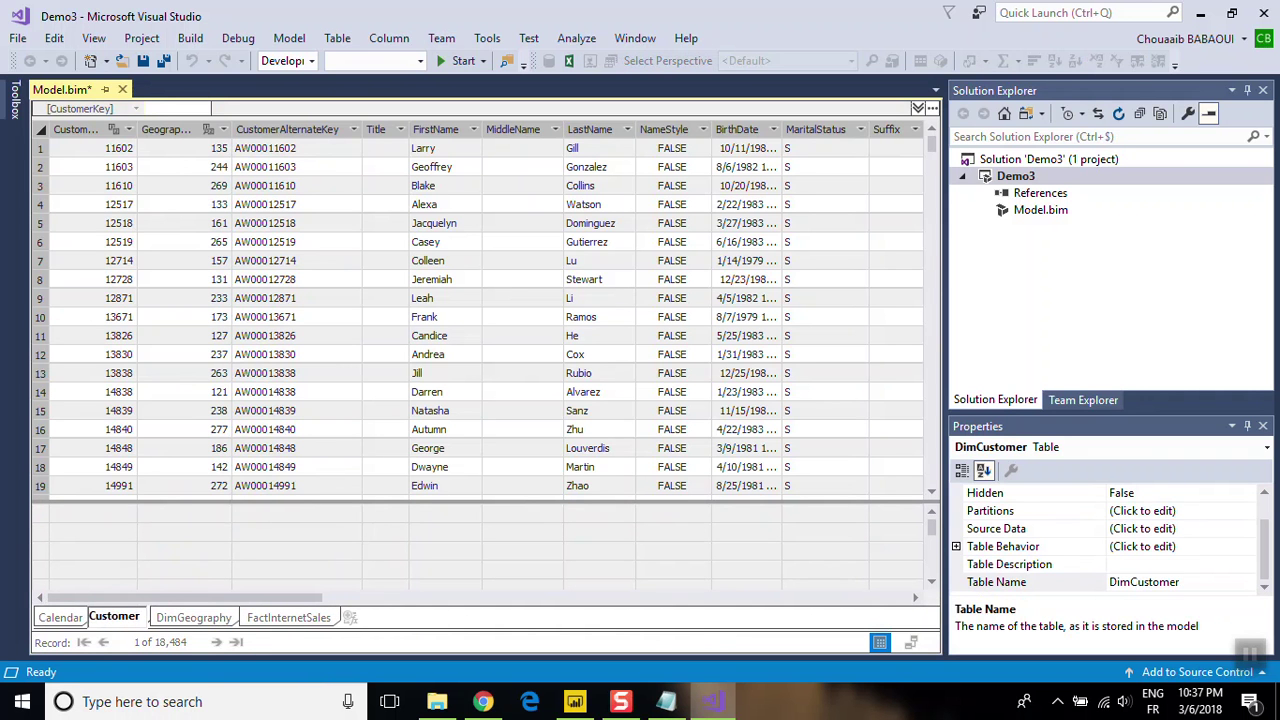
{"action": "key", "text": "Return"}
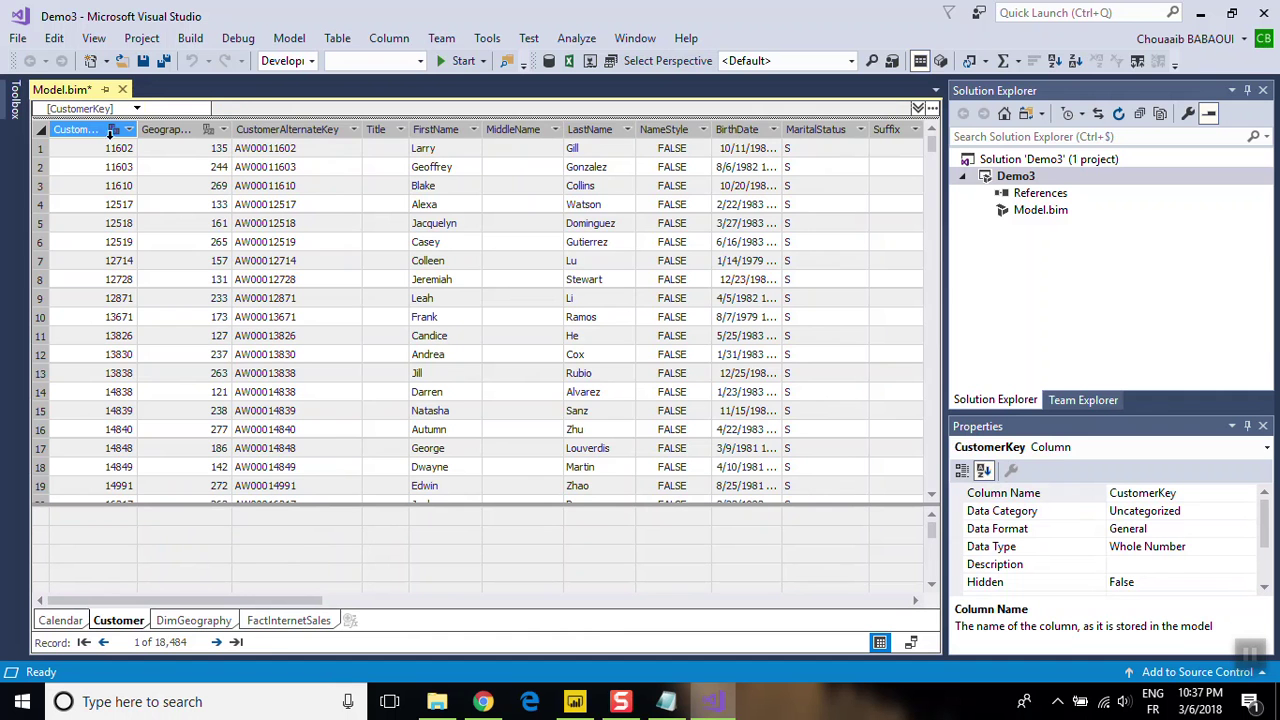
- Scroll the Customer grid to its last columns and select CommuteDistance
{"action": "left_click", "coordinate": [97, 128]}
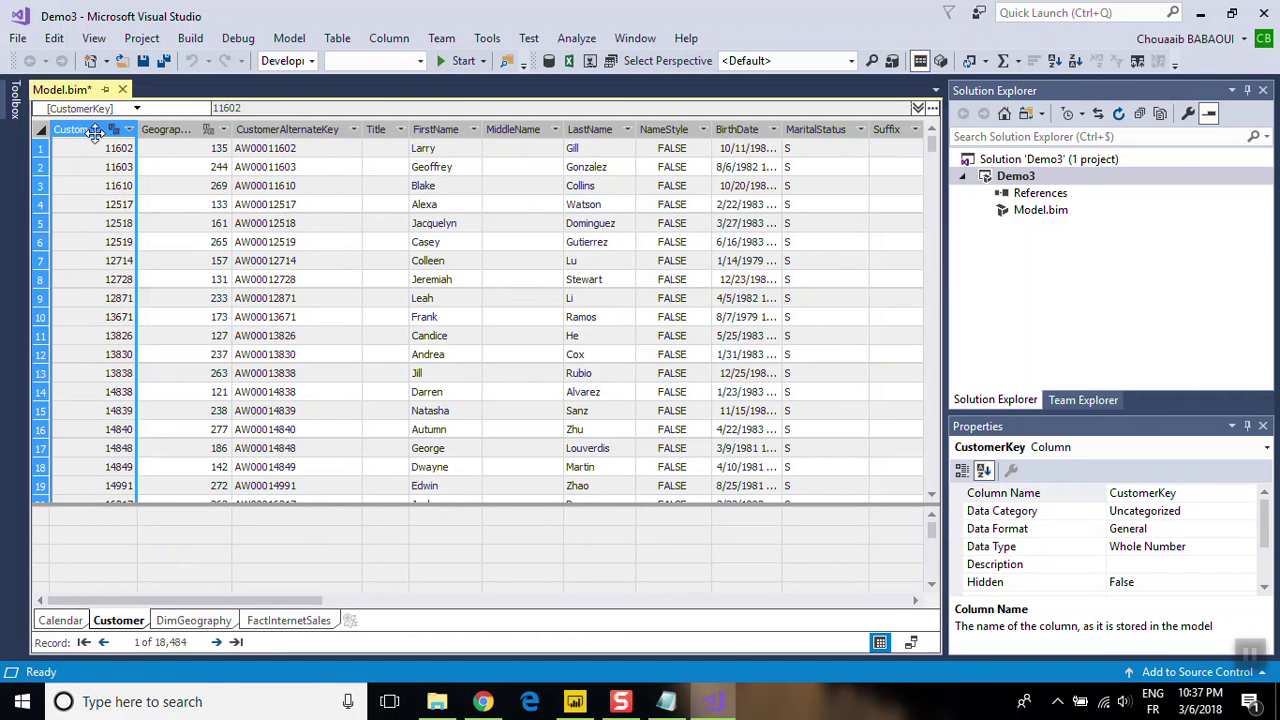
{"action": "left_click_drag", "start_coordinate": [313, 603], "coordinate": [733, 648]}
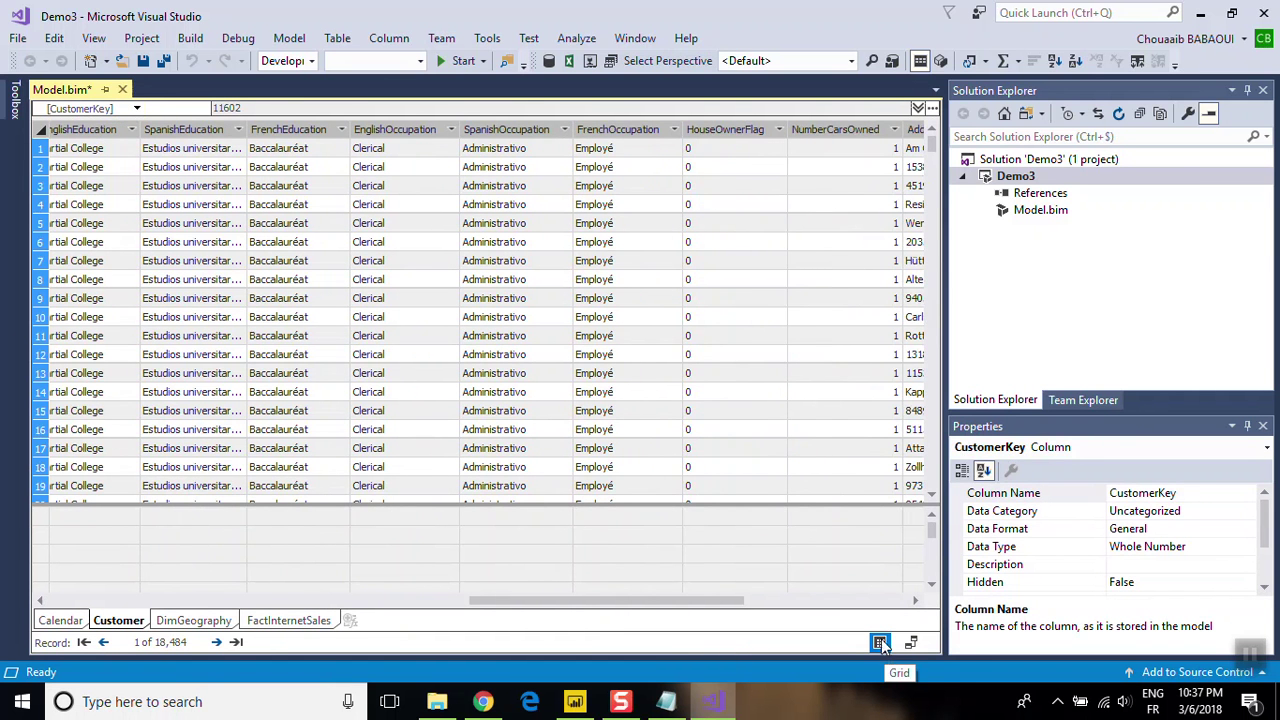
{"action": "left_click", "coordinate": [896, 597]}
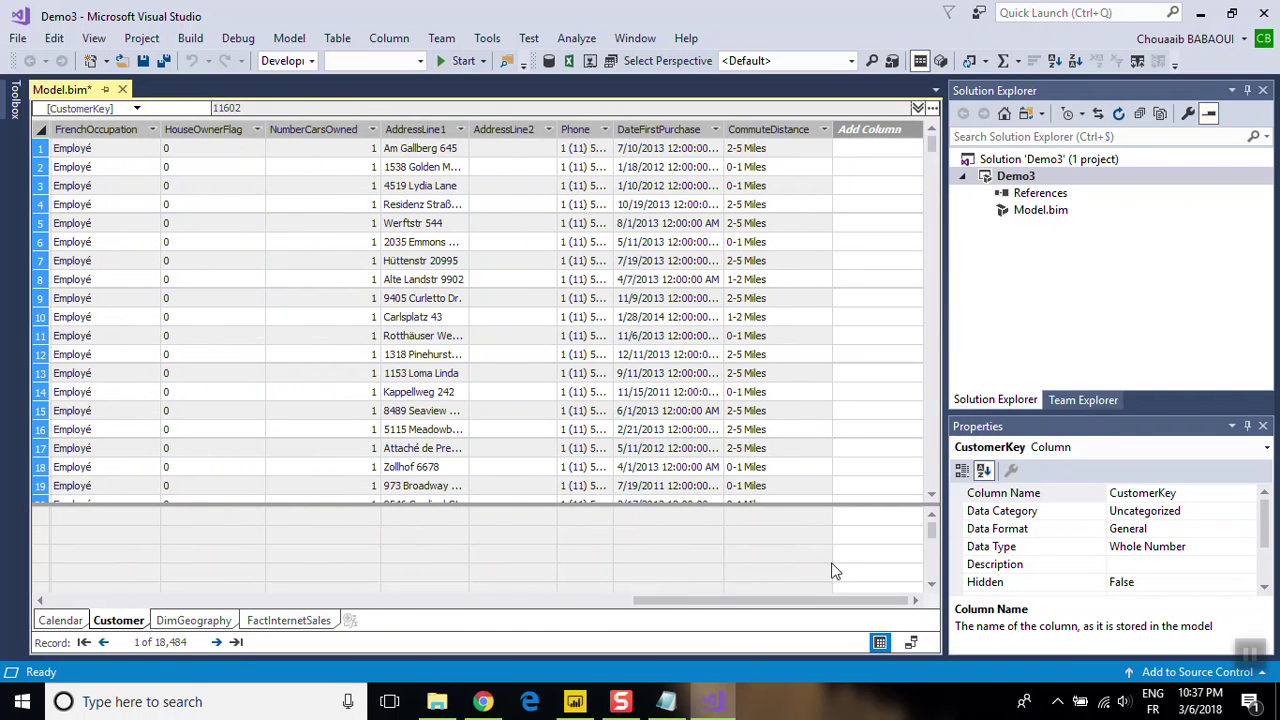
{"action": "left_click", "coordinate": [770, 129]}
- Hide the Customer columns through CommuteDistance from client tools and begin a CustomerFullName column
{"action": "right_click", "coordinate": [772, 132]}
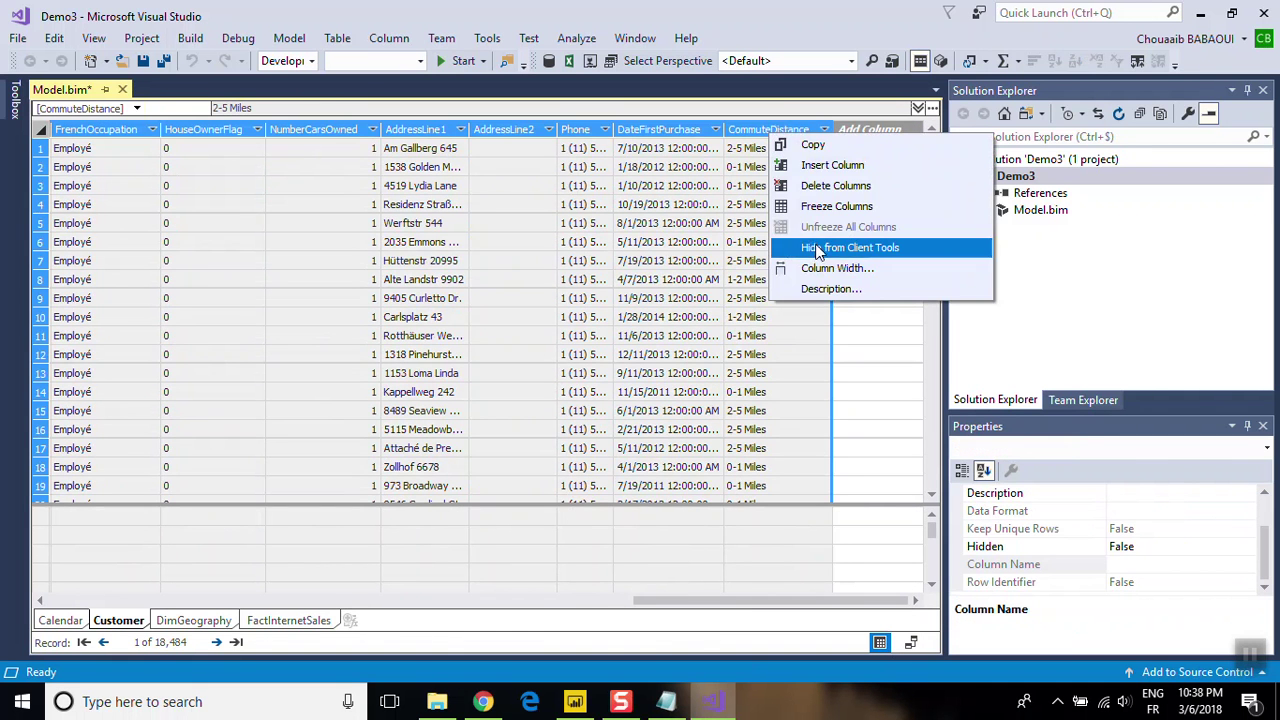
{"action": "left_click", "coordinate": [820, 247]}
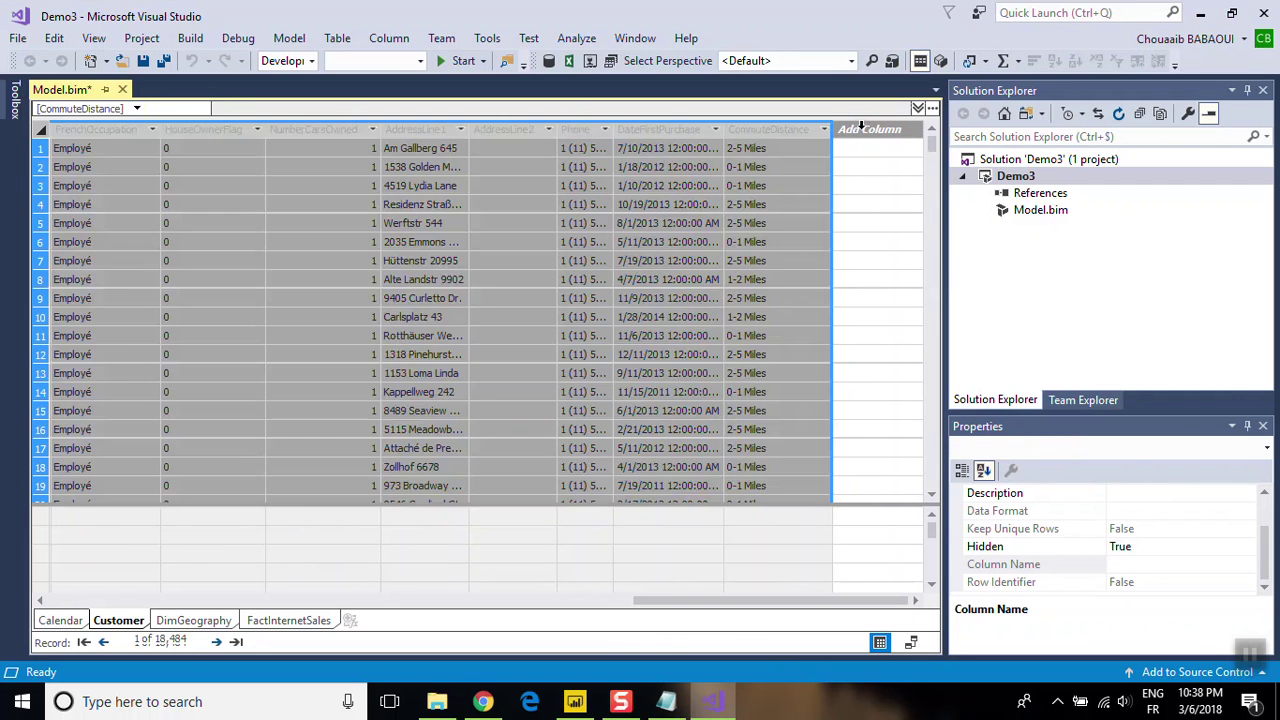
{"action": "type", "text": "stome"}
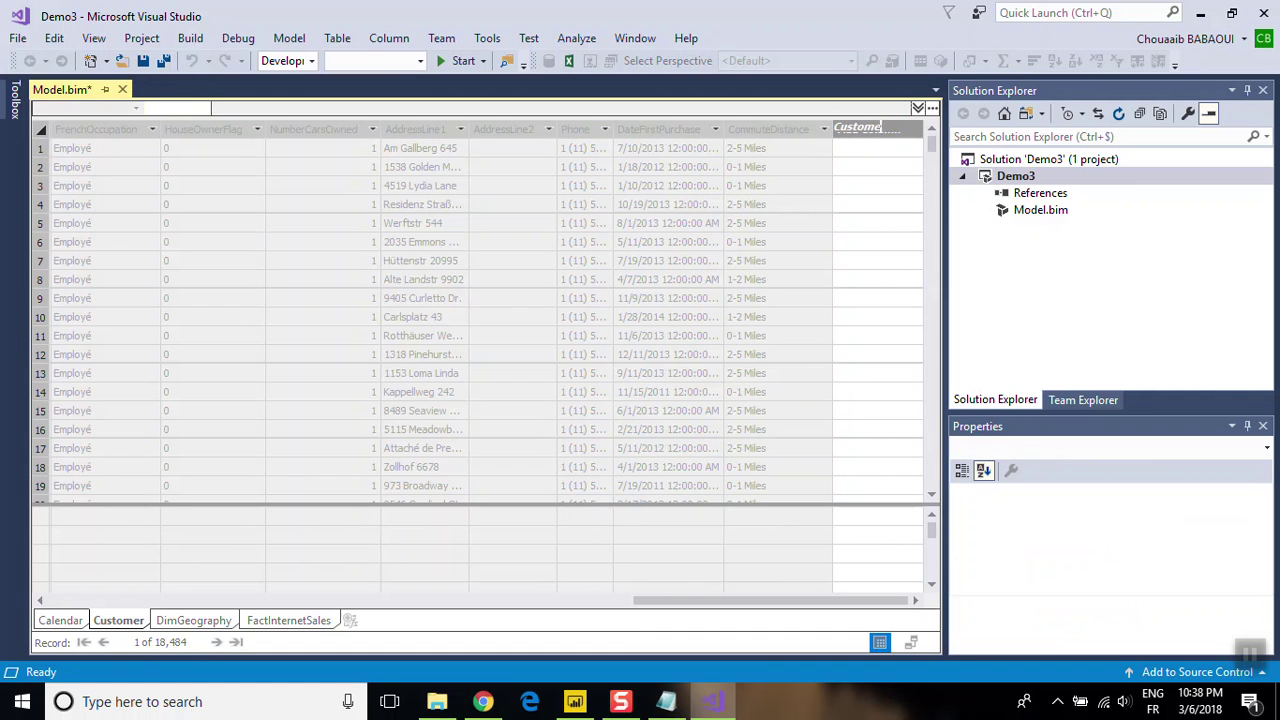
{"action": "type", "text": "rFullName"}
- Name the new column CustomerFullName with formula =Customer[FirstName]&" "&Customer[LastName]
{"action": "key", "text": "Return"}
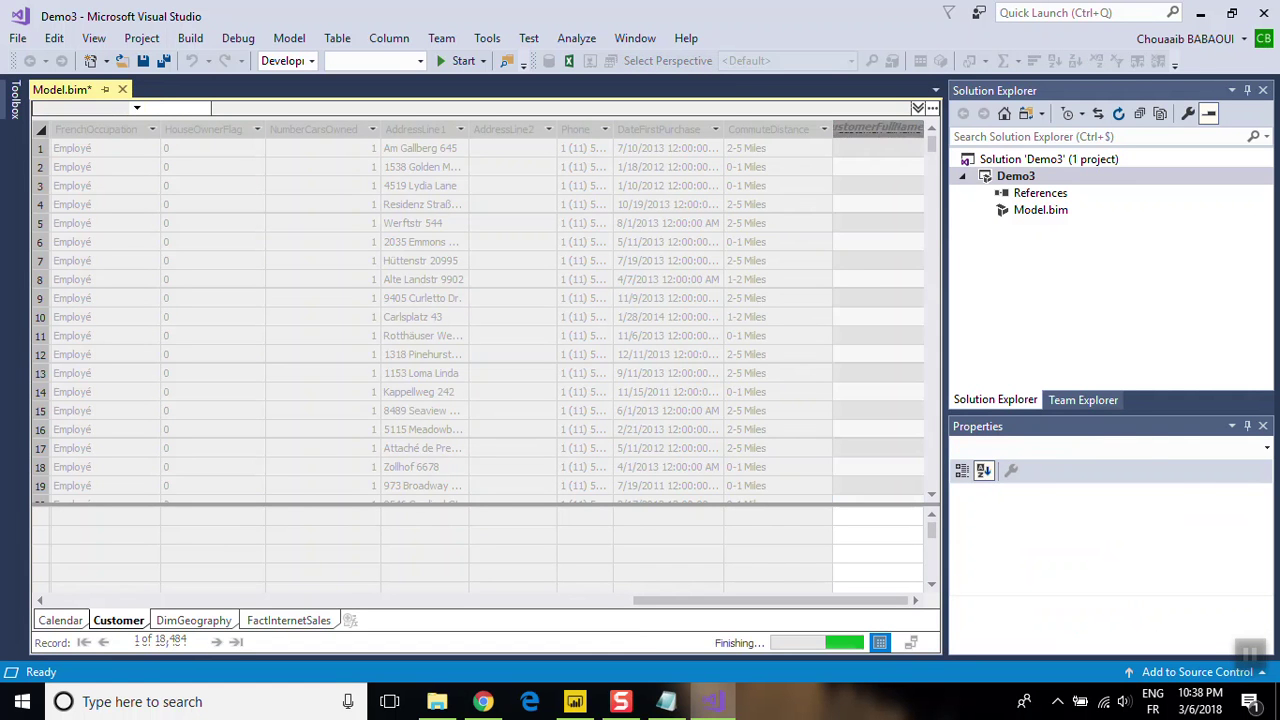
{"action": "left_click", "coordinate": [580, 107]}
{"action": "type", "text": "c"}
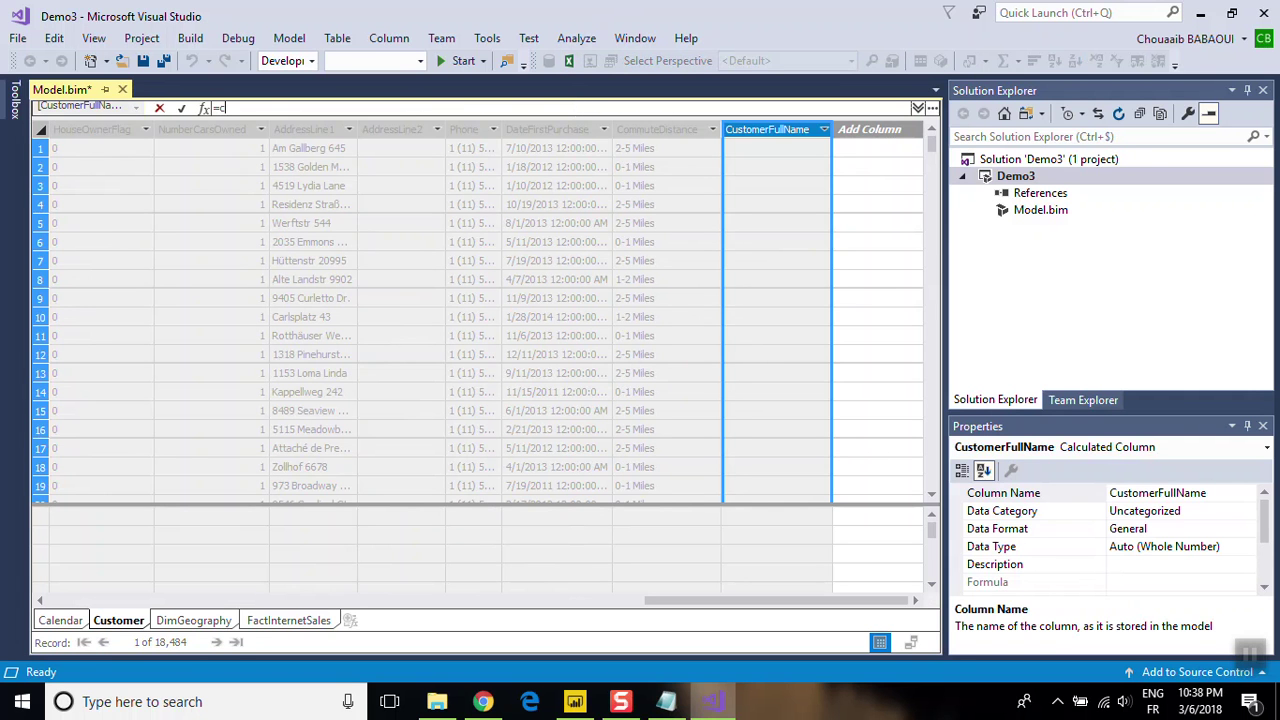
{"action": "type", "text": "ustomer[F"}
{"action": "key", "text": "Tab"}
{"action": "type", "text": "&"}
{"action": "type", "text": "\""}
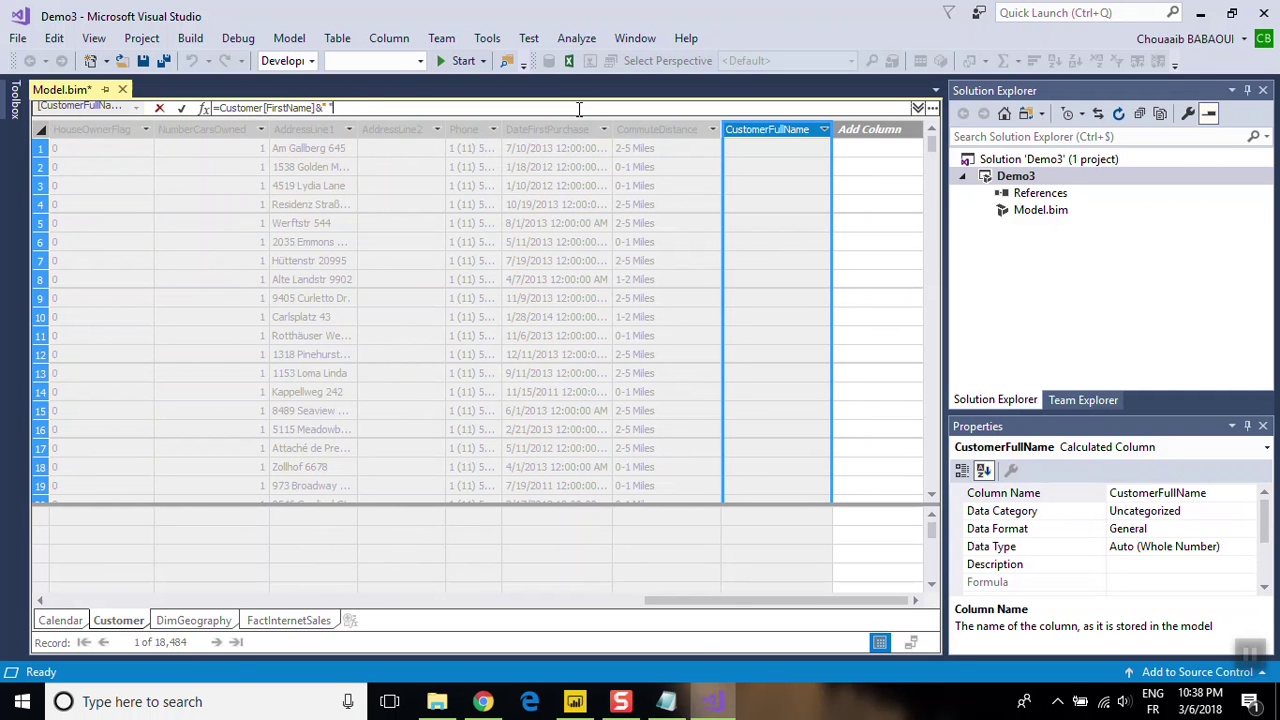
{"action": "type", "text": "&cust"}
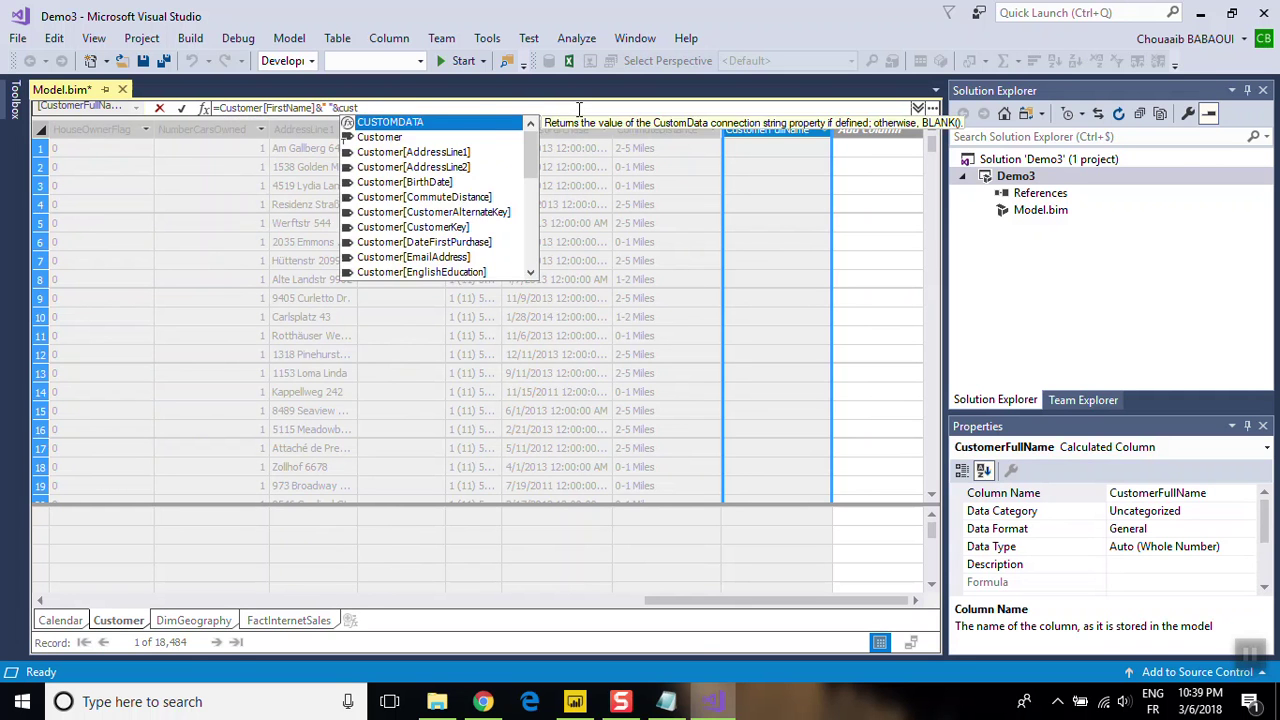
{"action": "type", "text": "omer[la"}
{"action": "key", "text": "Tab"}
{"action": "key", "text": "Return"}
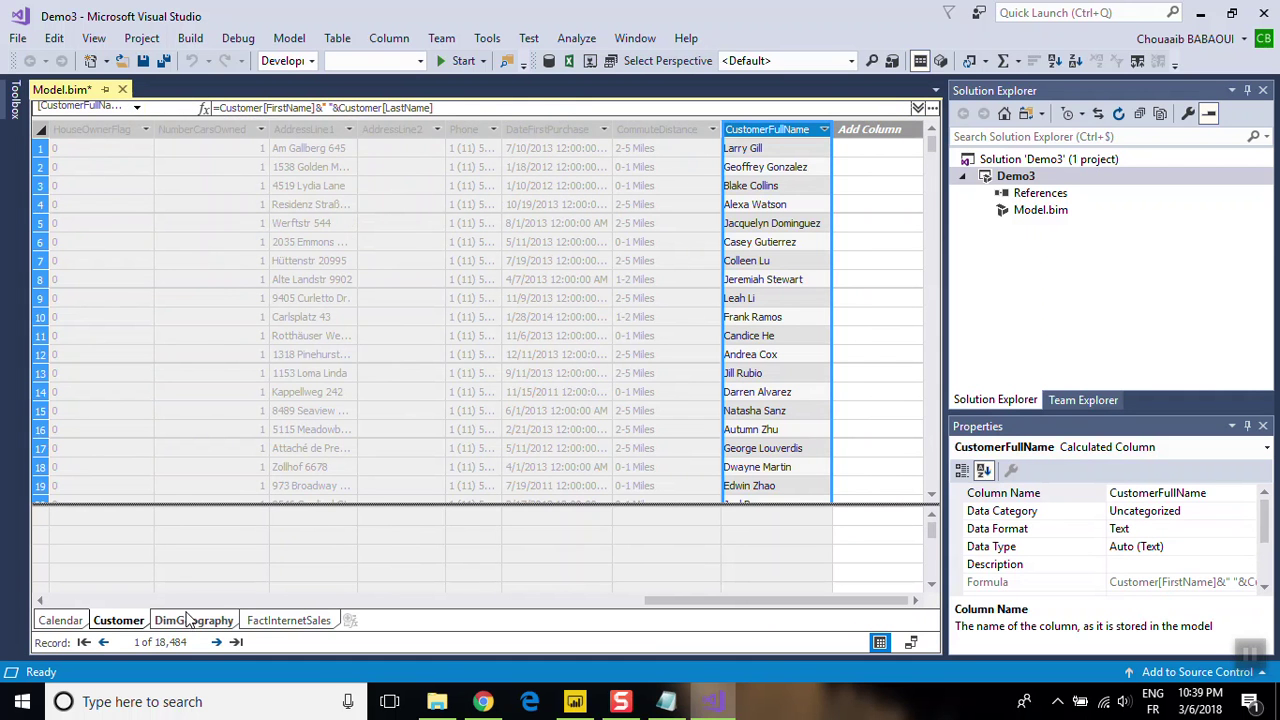
{"action": "left_click_drag", "start_coordinate": [603, 600], "coordinate": [231, 607]}
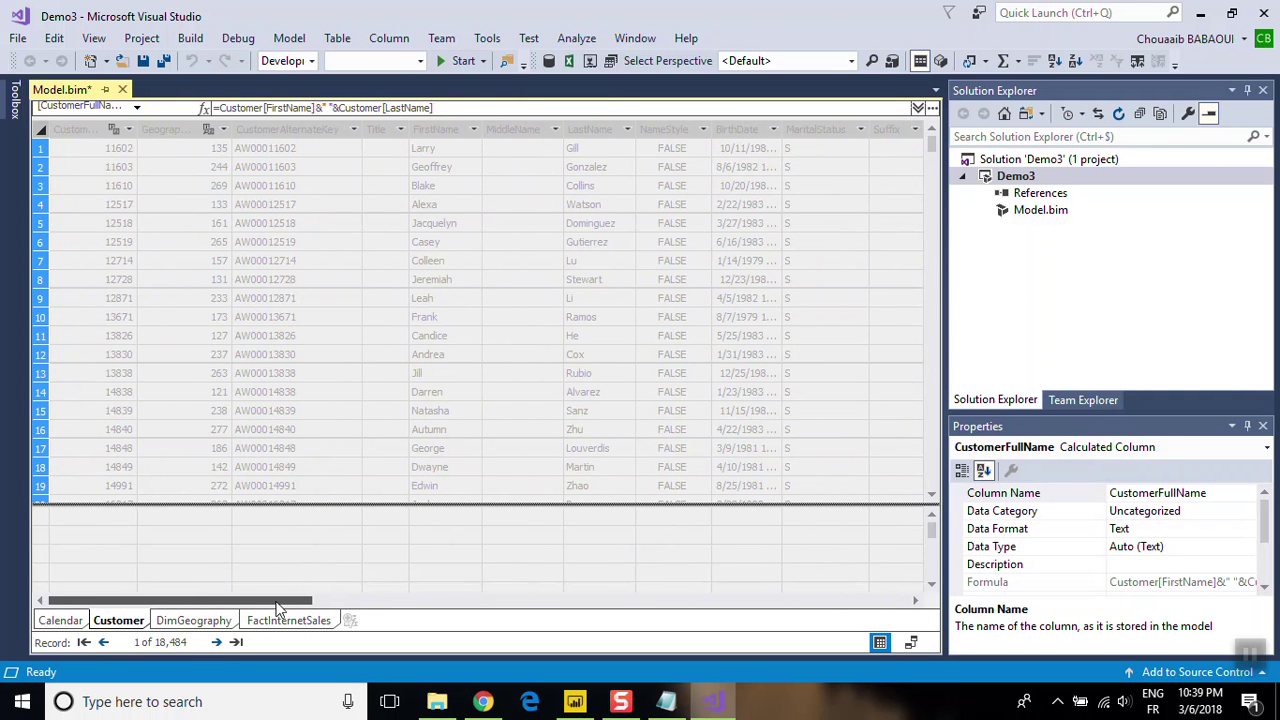
- Unhide the MaritalStatus and Gender columns from client tools
{"action": "left_click_drag", "start_coordinate": [268, 608], "coordinate": [343, 610]}
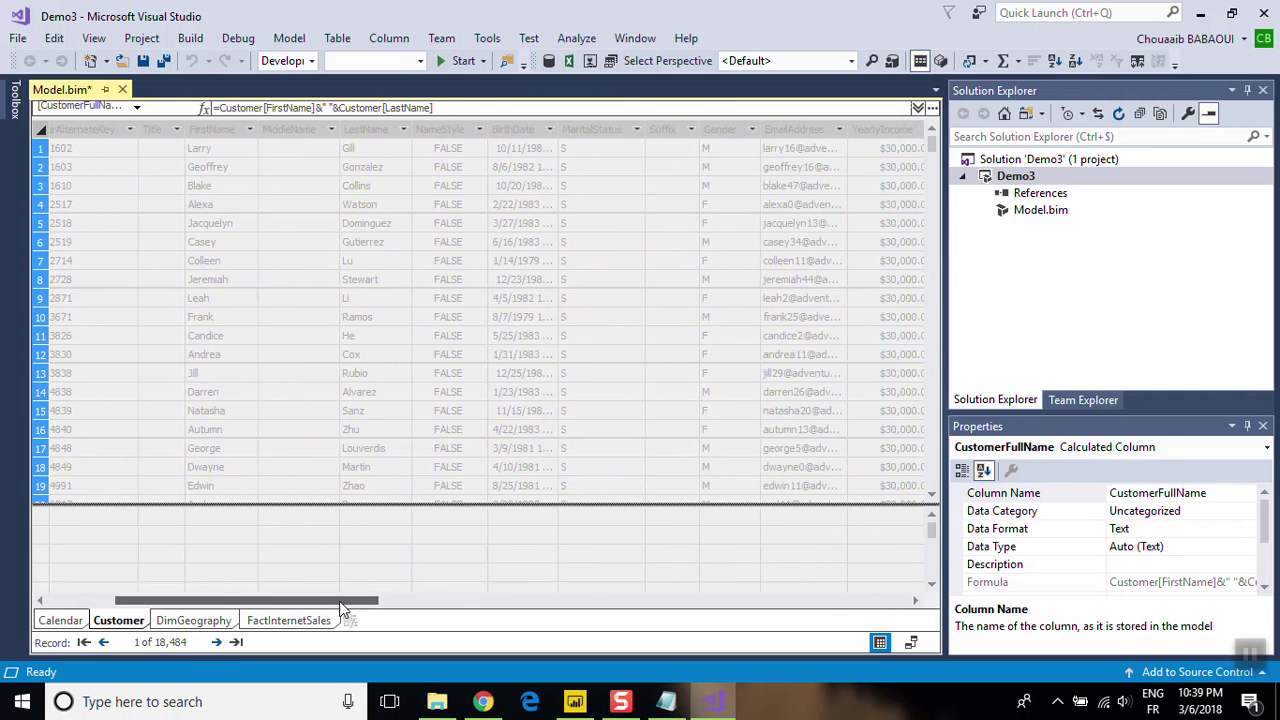
{"action": "left_click", "coordinate": [585, 132]}
{"action": "right_click", "coordinate": [581, 133]}
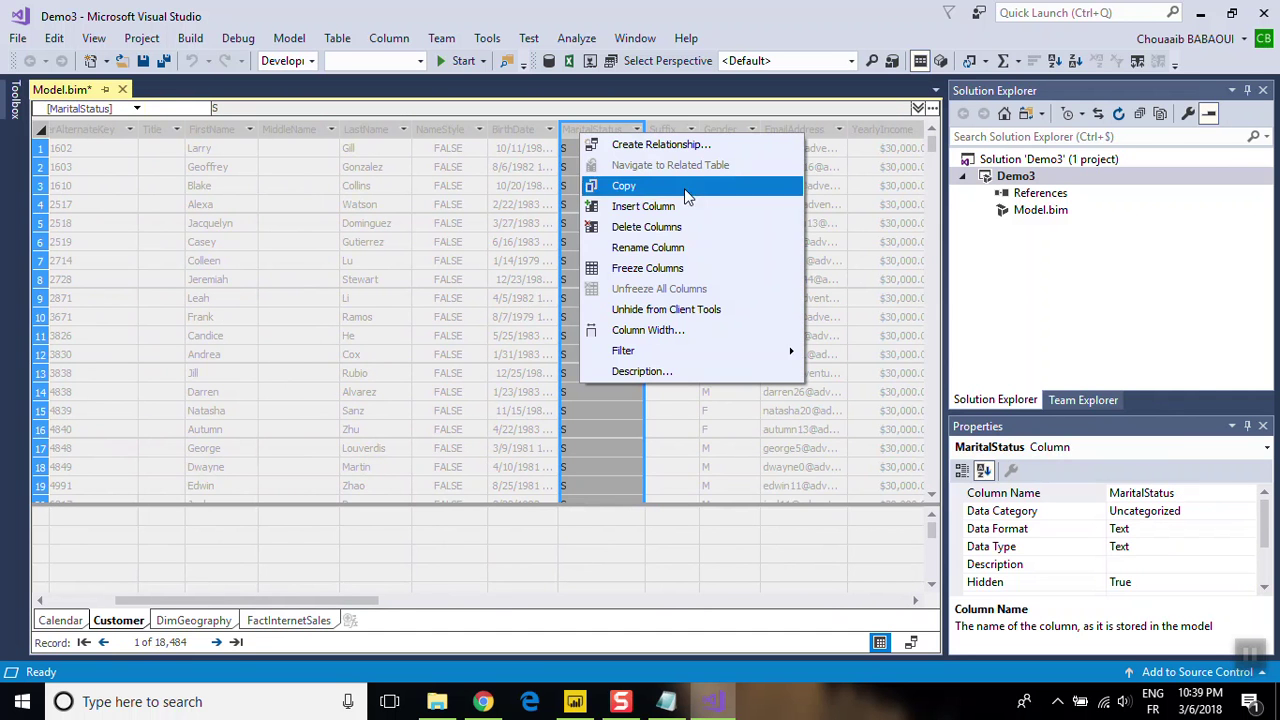
{"action": "left_click", "coordinate": [658, 311]}
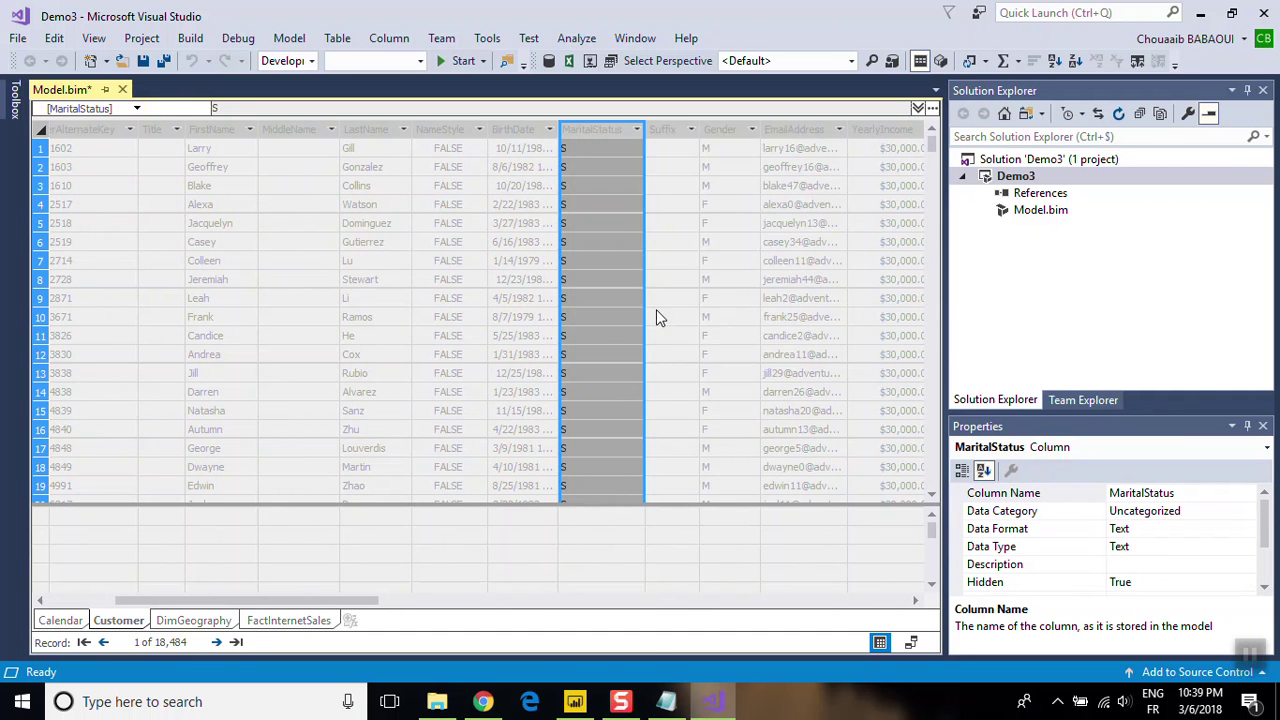
{"action": "right_click", "coordinate": [728, 132]}
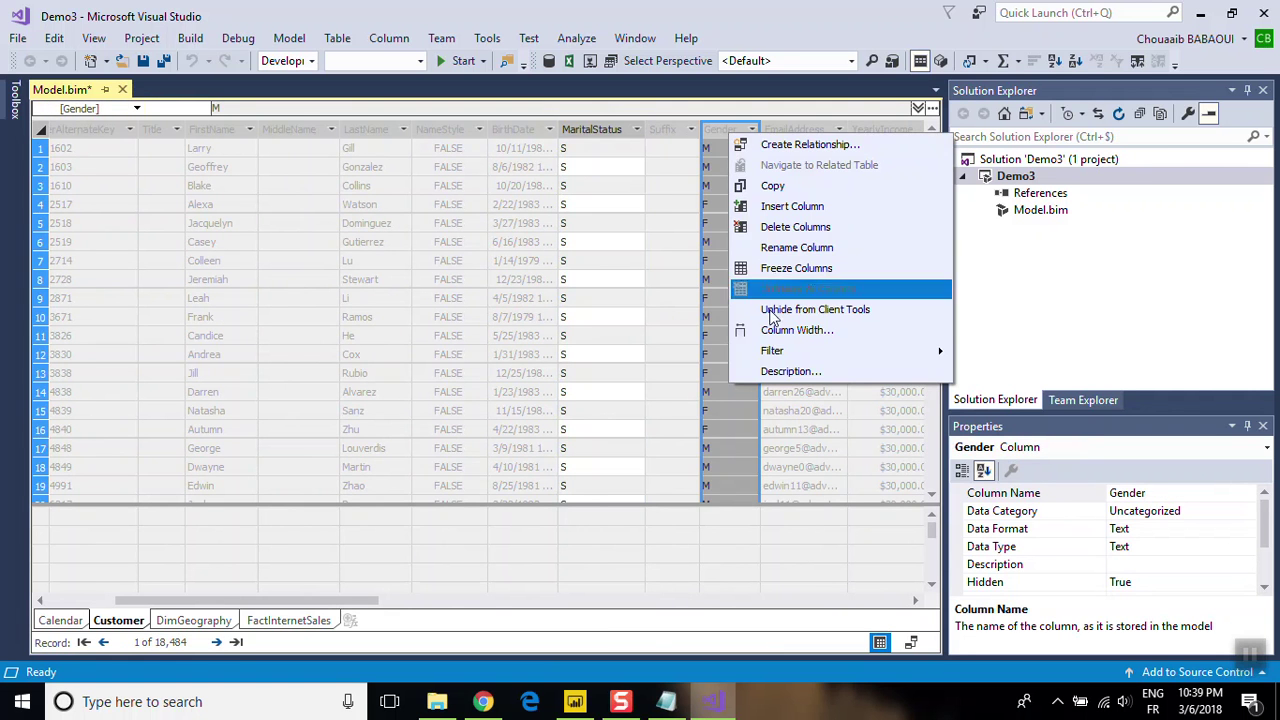
{"action": "left_click", "coordinate": [780, 309]}
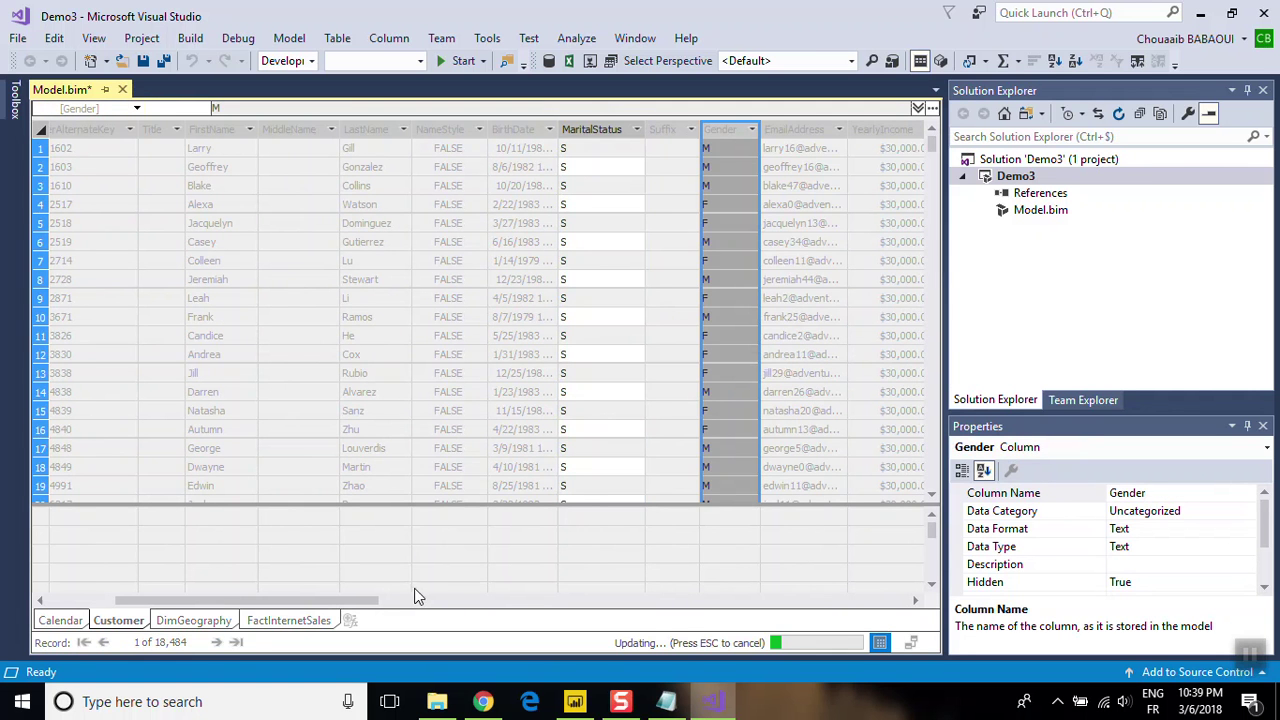
- Unhide YearlyIncome and CustomerKey from client tools, then go to the DimGeography table
{"action": "mouse_move", "coordinate": [376, 601]}
{"action": "left_mouse_down"}
{"action": "mouse_move", "coordinate": [754, 599]}
{"action": "mouse_move", "coordinate": [853, 585]}
{"action": "mouse_move", "coordinate": [540, 597]}
{"action": "left_mouse_up"}
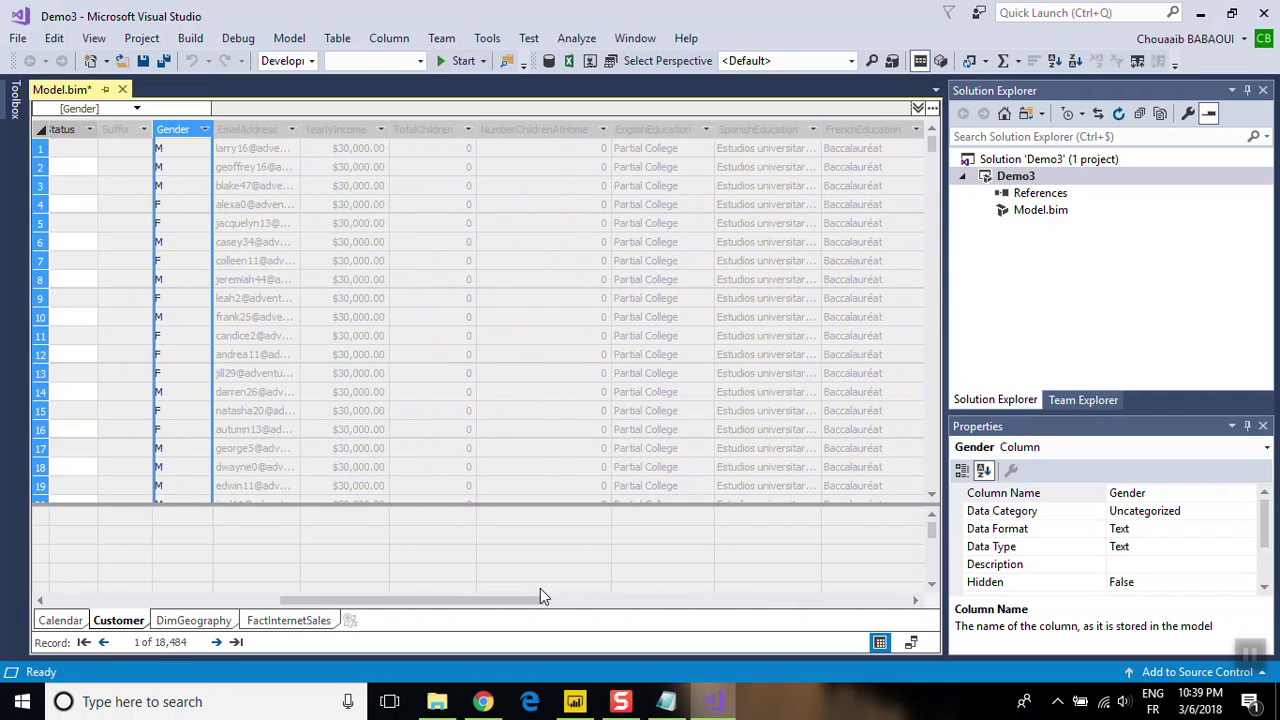
{"action": "right_click", "coordinate": [363, 128]}
{"action": "left_click", "coordinate": [432, 307]}
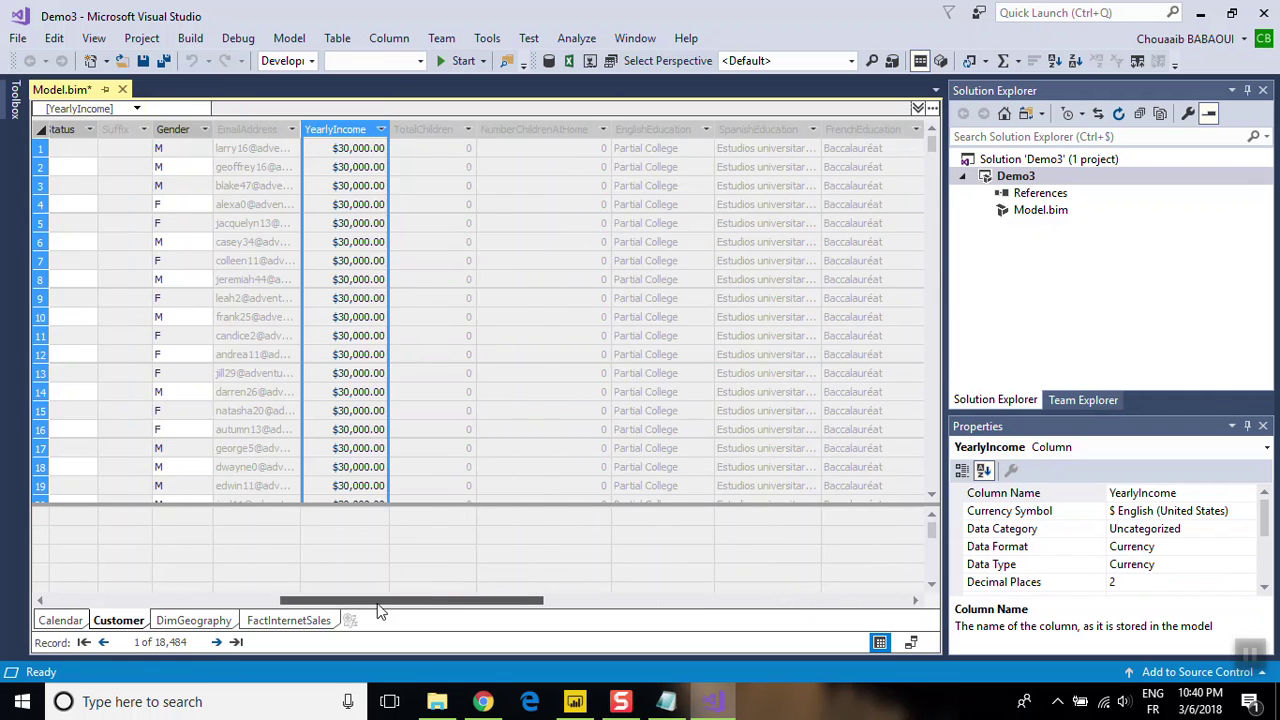
{"action": "left_click_drag", "start_coordinate": [395, 597], "coordinate": [62, 610]}
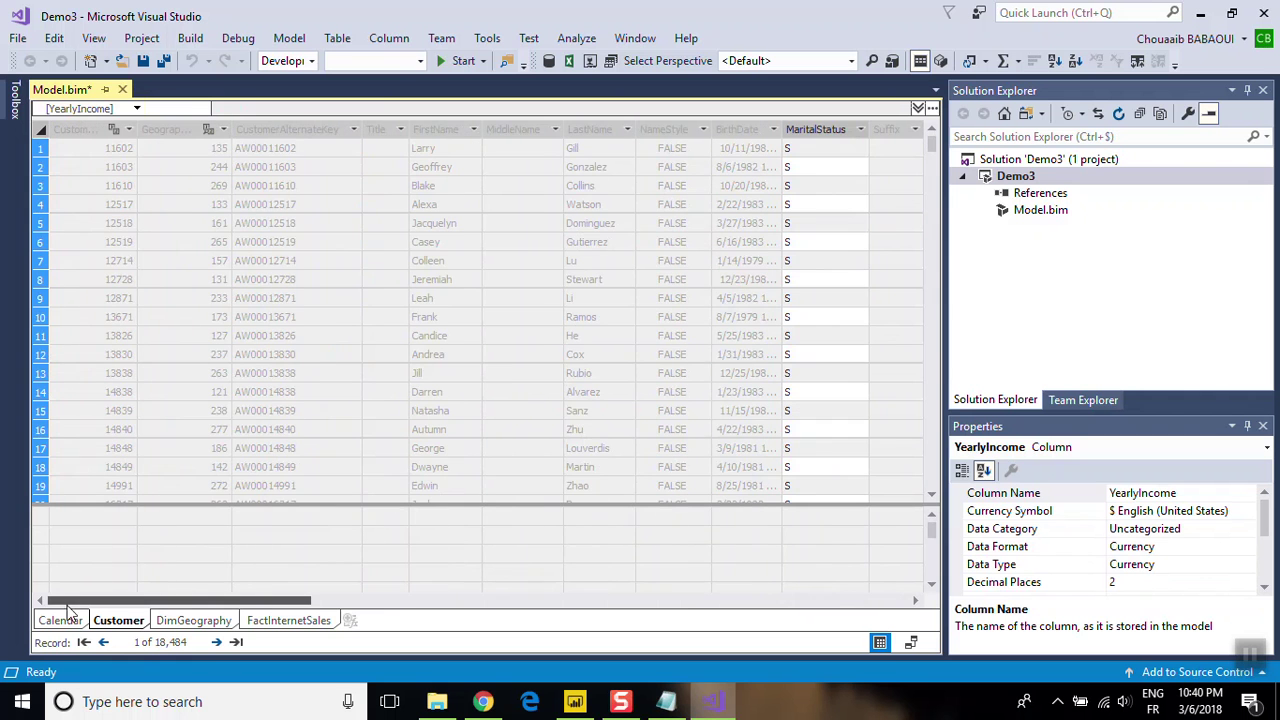
{"action": "left_click", "coordinate": [86, 133]}
{"action": "right_click", "coordinate": [86, 133]}
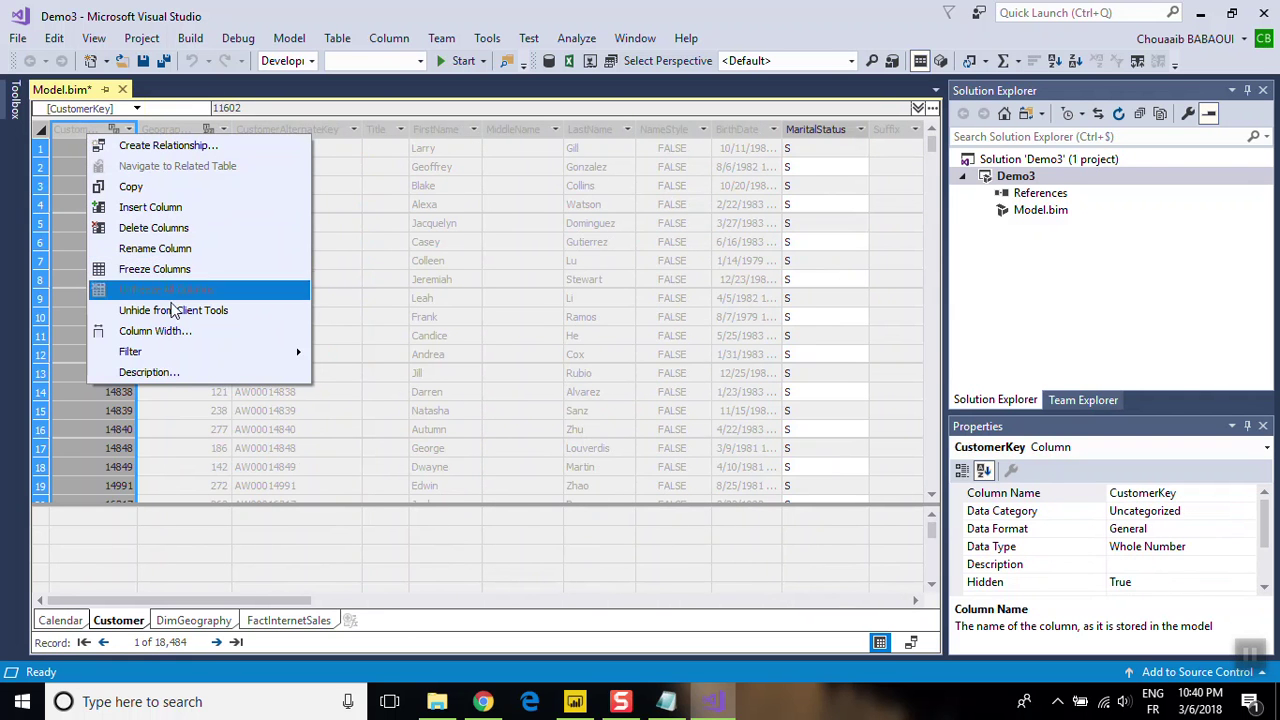
{"action": "left_click", "coordinate": [163, 270]}
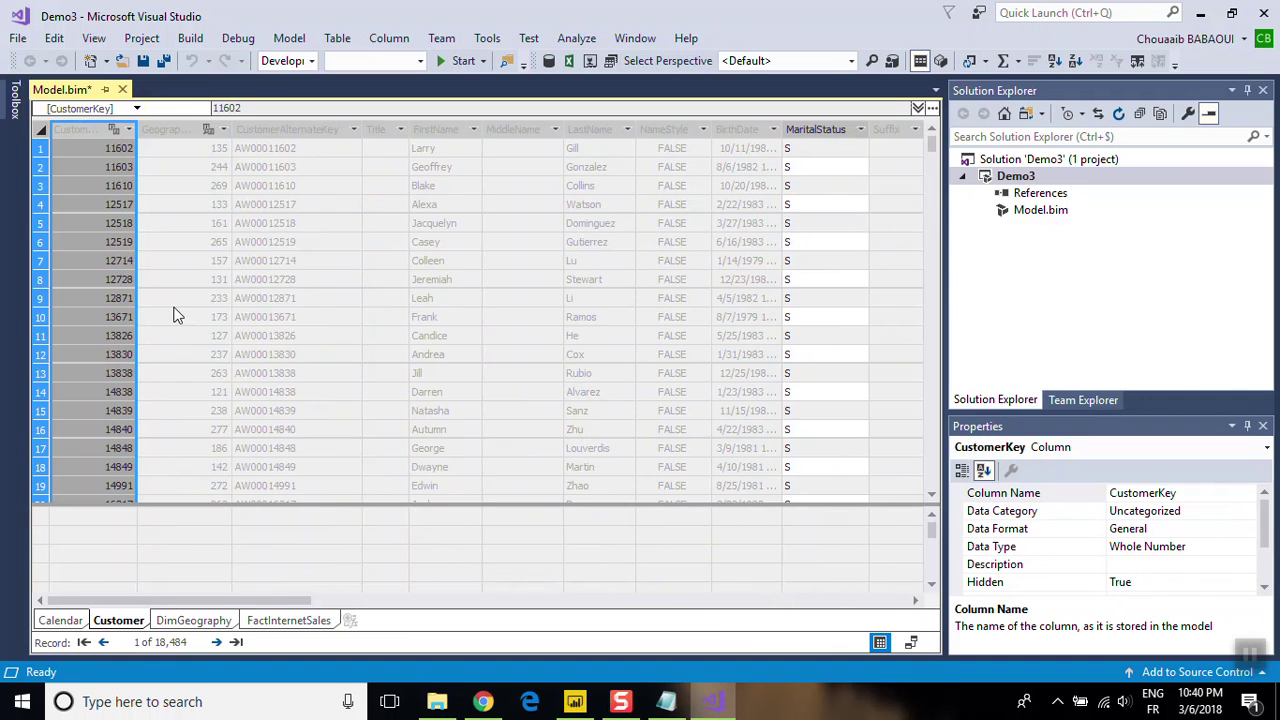
{"action": "left_click", "coordinate": [150, 518]}
{"action": "left_click", "coordinate": [186, 622]}
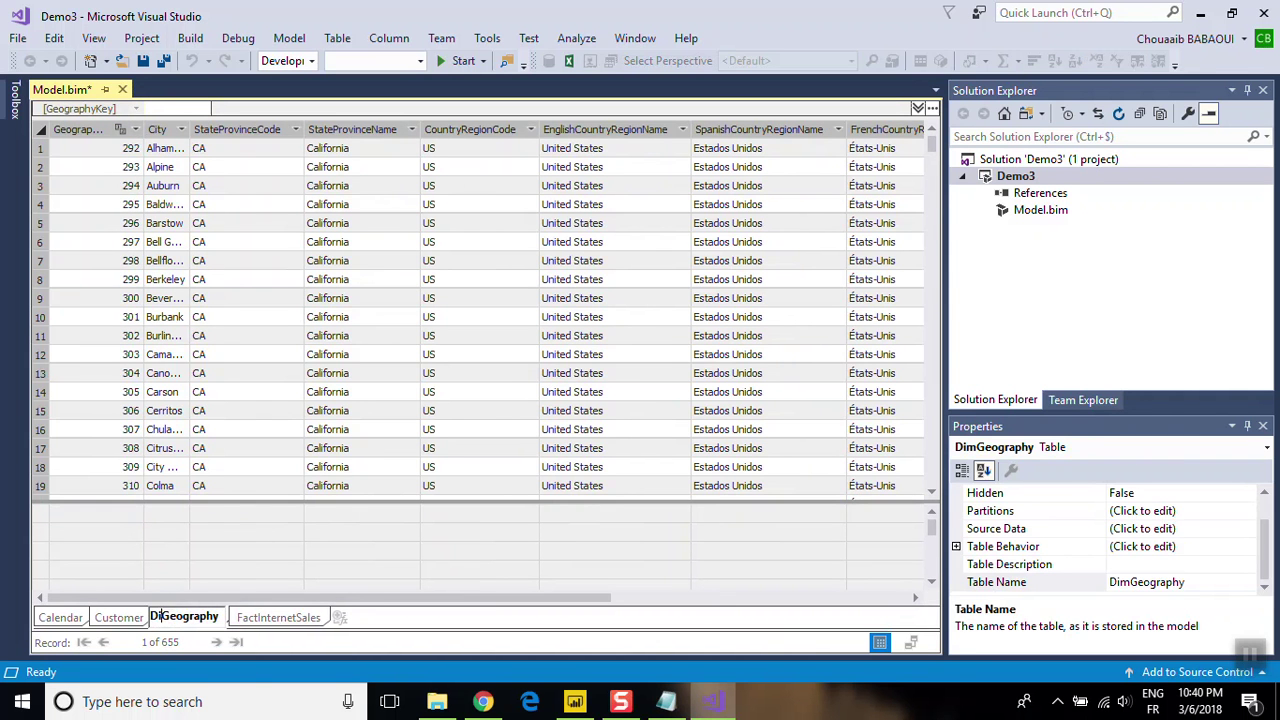
- Rename the table to Geography and select its columns GeographyKey through IpAddressLocator
{"action": "key", "text": "BackSpace"}
{"action": "key", "text": "BackSpace"}
{"action": "key", "text": "BackSpace"}
{"action": "key", "text": "Return"}
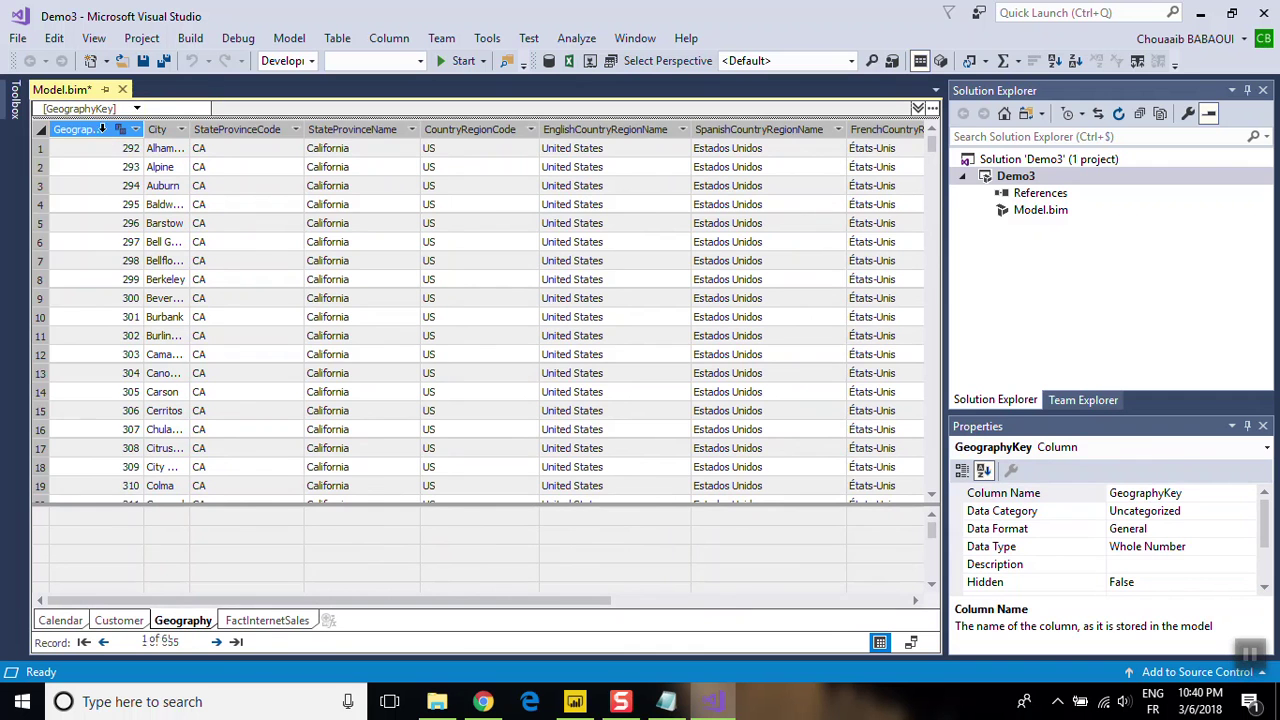
{"action": "left_click", "coordinate": [101, 131]}
{"action": "left_click", "coordinate": [120, 621]}
{"action": "left_click", "coordinate": [183, 621]}
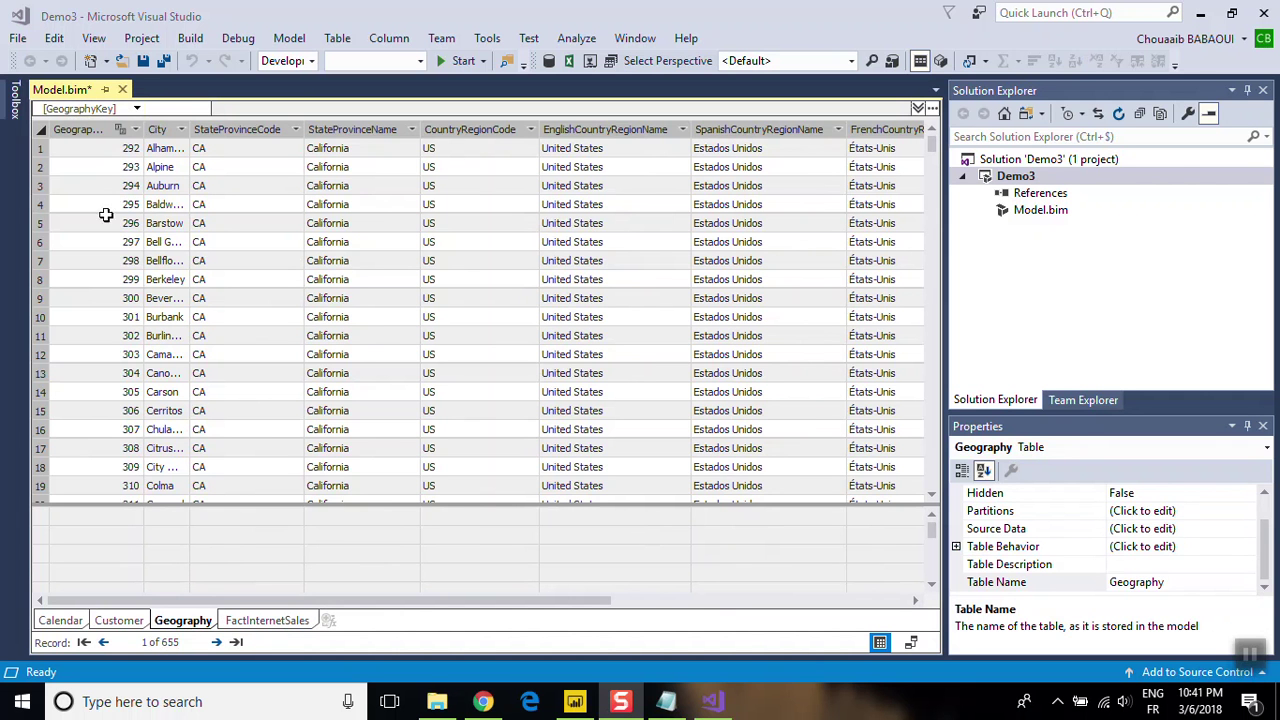
{"action": "left_click", "coordinate": [86, 134]}
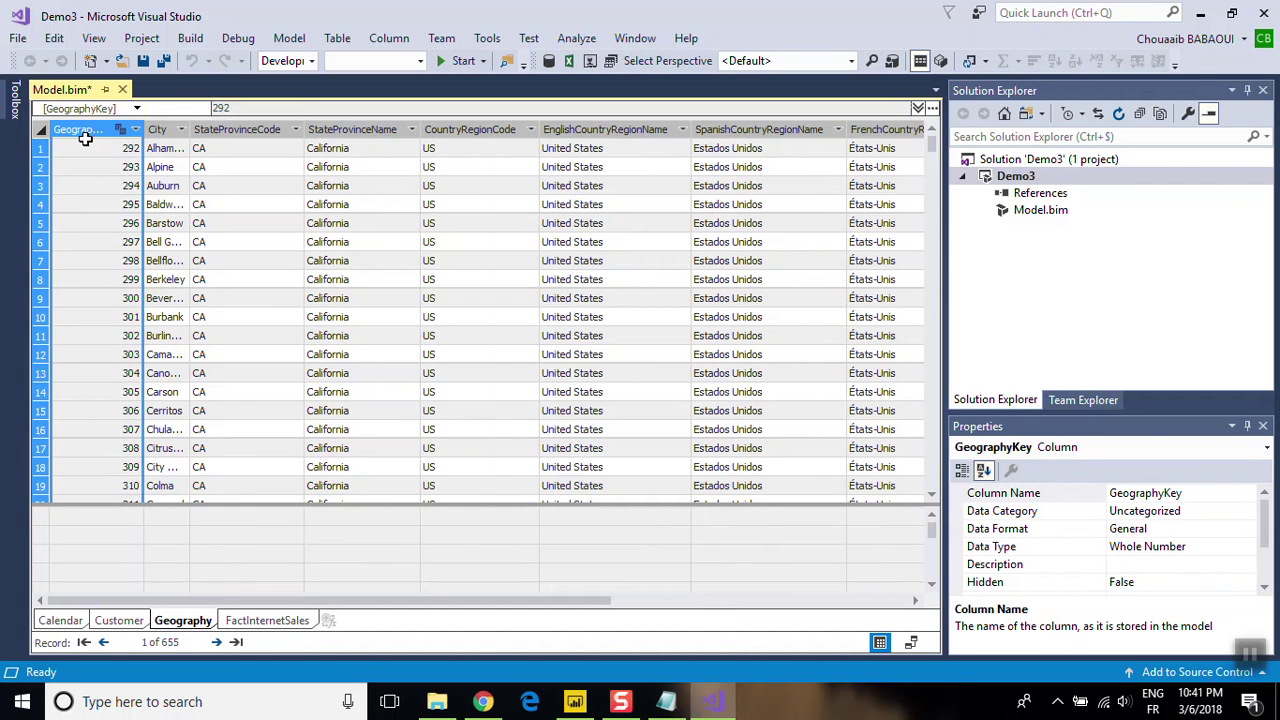
{"action": "left_click_drag", "start_coordinate": [391, 601], "coordinate": [650, 585]}
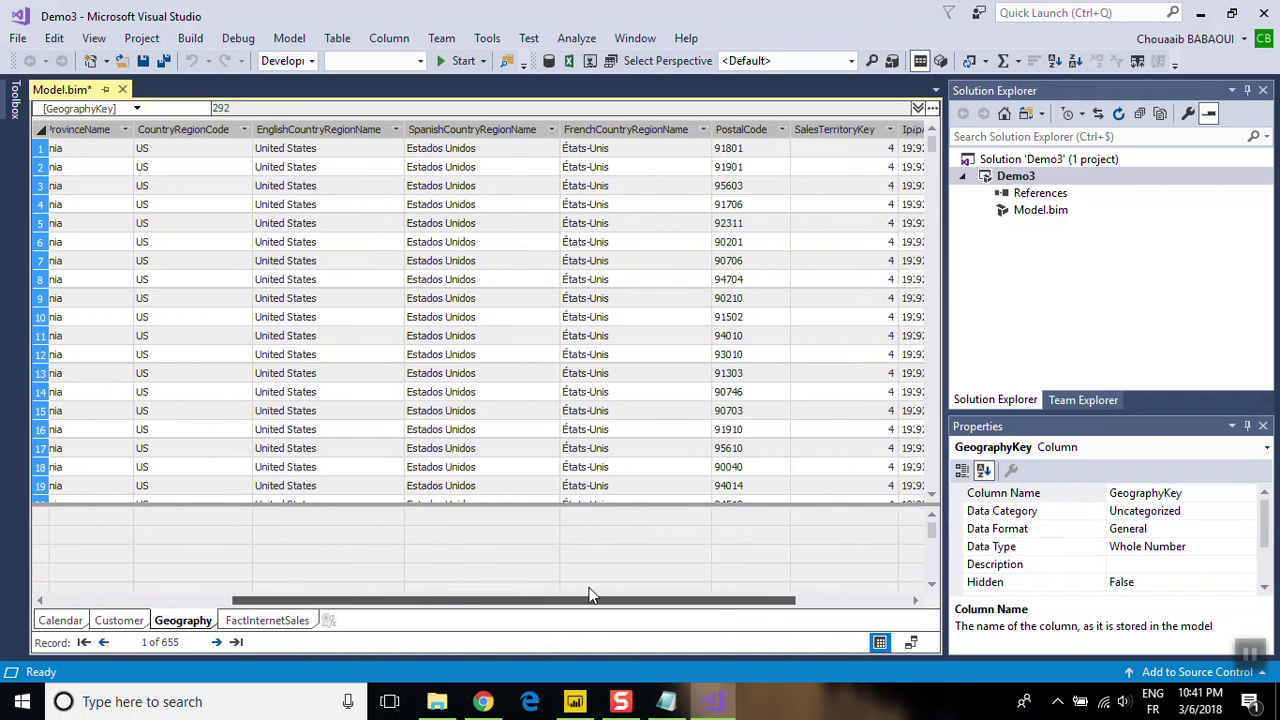
{"action": "left_click", "coordinate": [774, 130]}
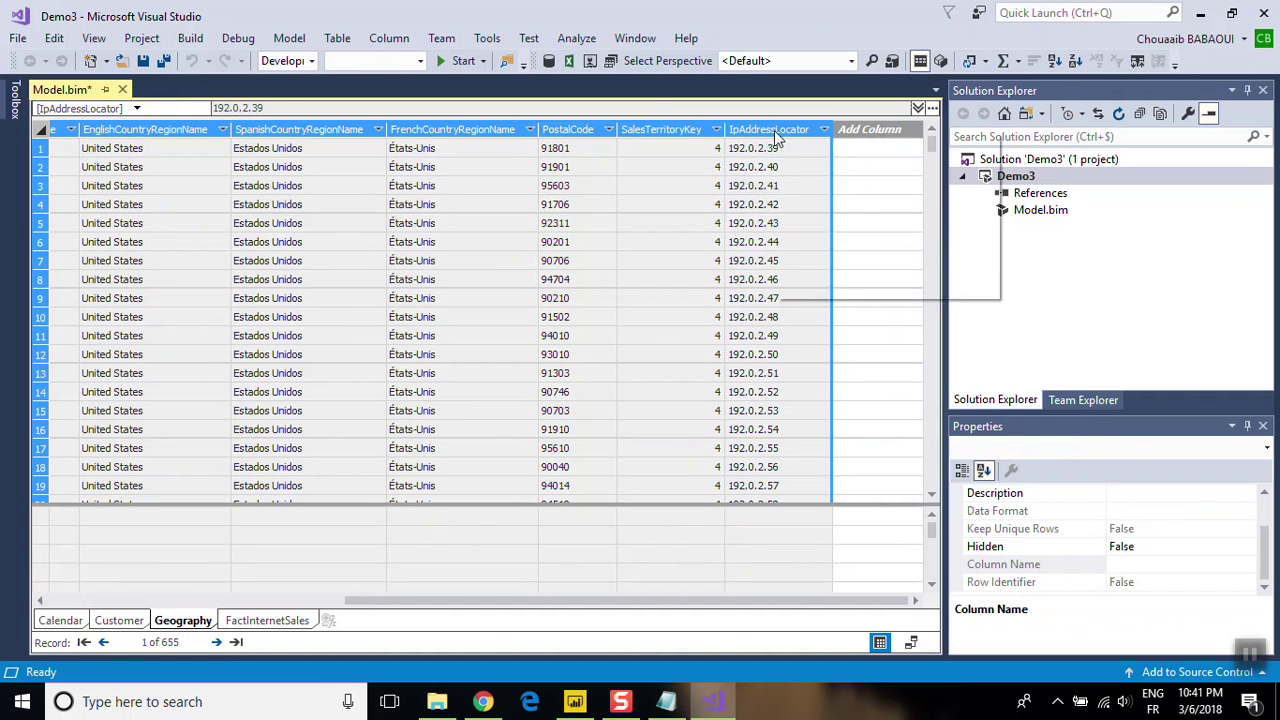
- Hide the selected Geography columns from client tools
{"action": "right_click", "coordinate": [774, 130]}
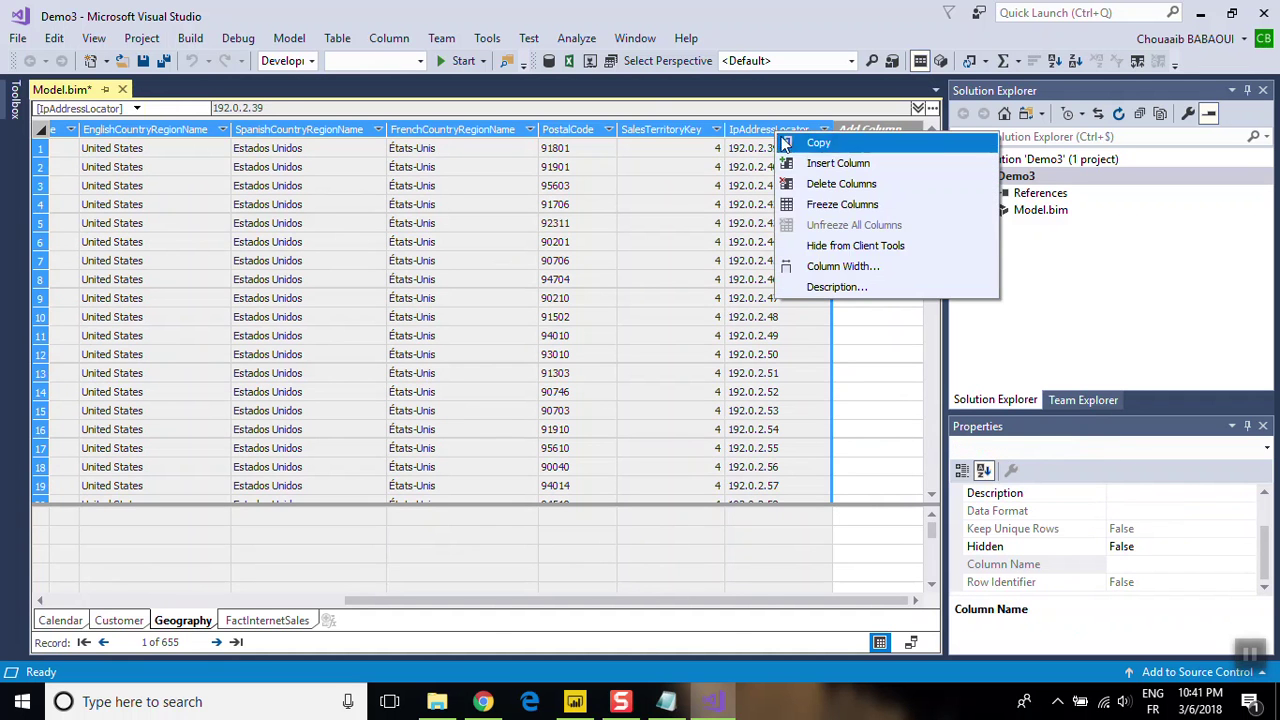
{"action": "left_click", "coordinate": [826, 247]}
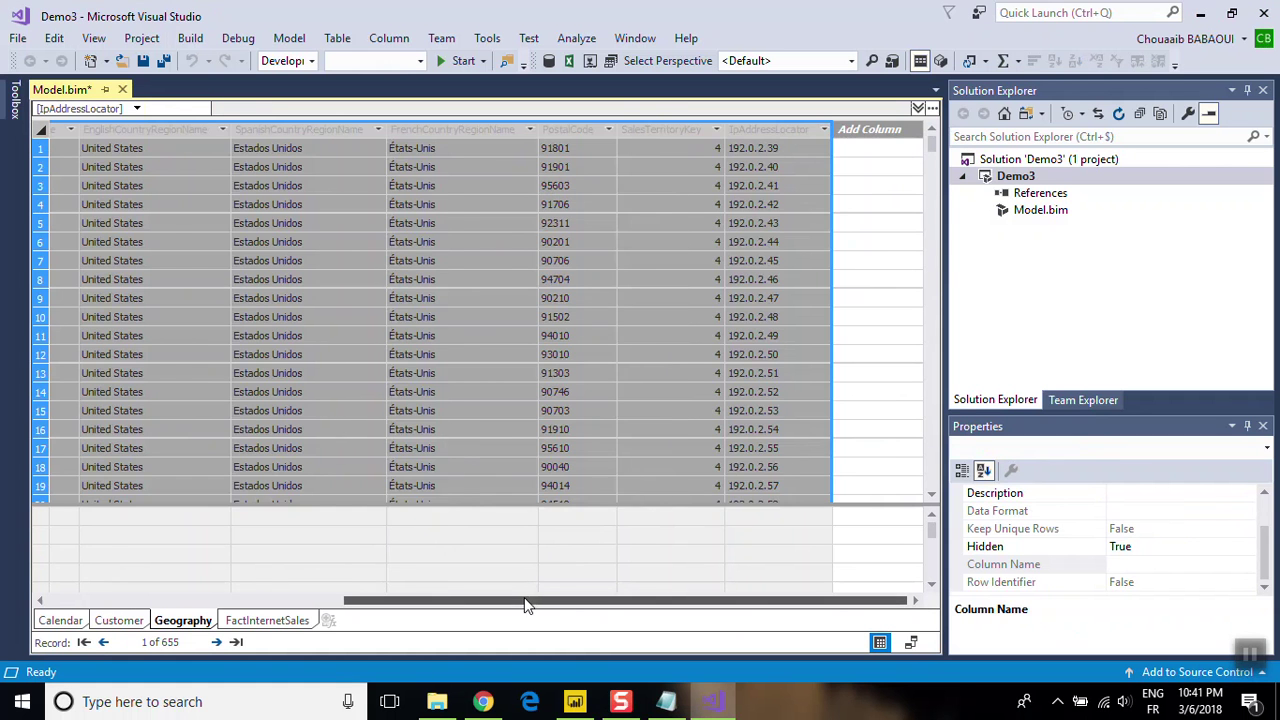
{"action": "left_click_drag", "start_coordinate": [524, 597], "coordinate": [316, 601]}
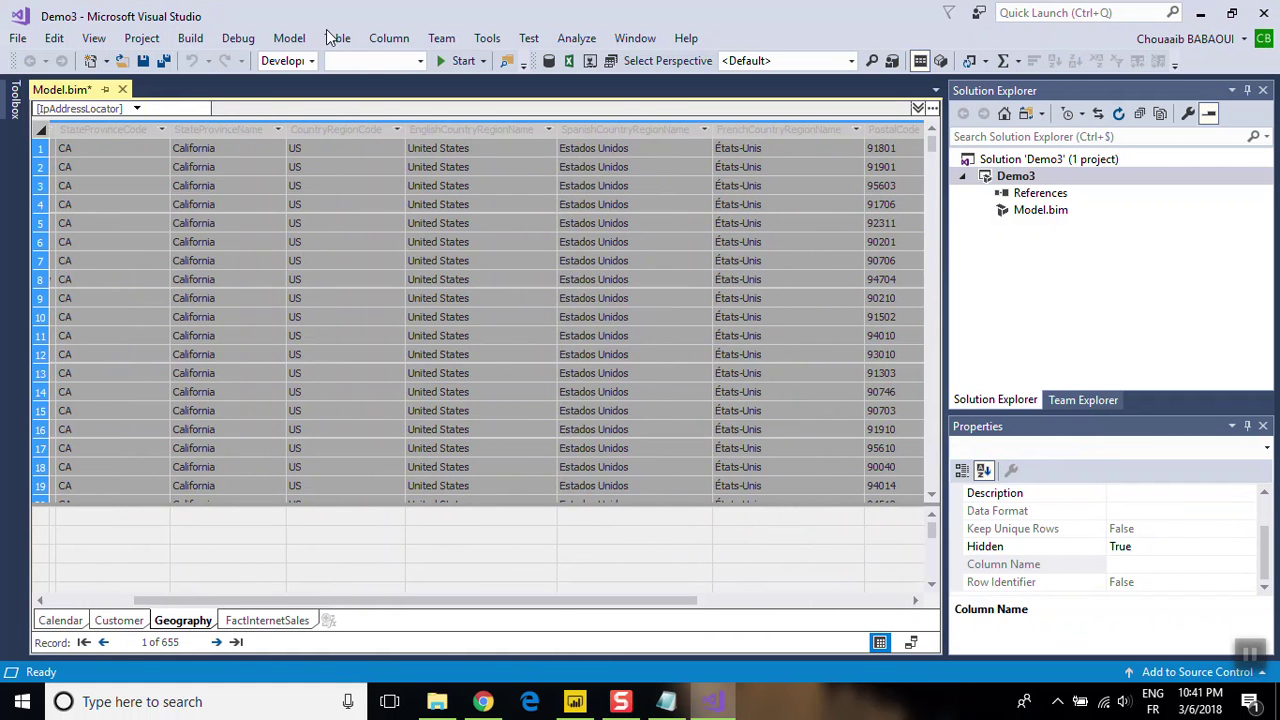
- Rename CountryRegionCode to CustomerCountry and unhide it from client tools
{"action": "left_click", "coordinate": [340, 128]}
{"action": "double_click", "coordinate": [343, 129]}
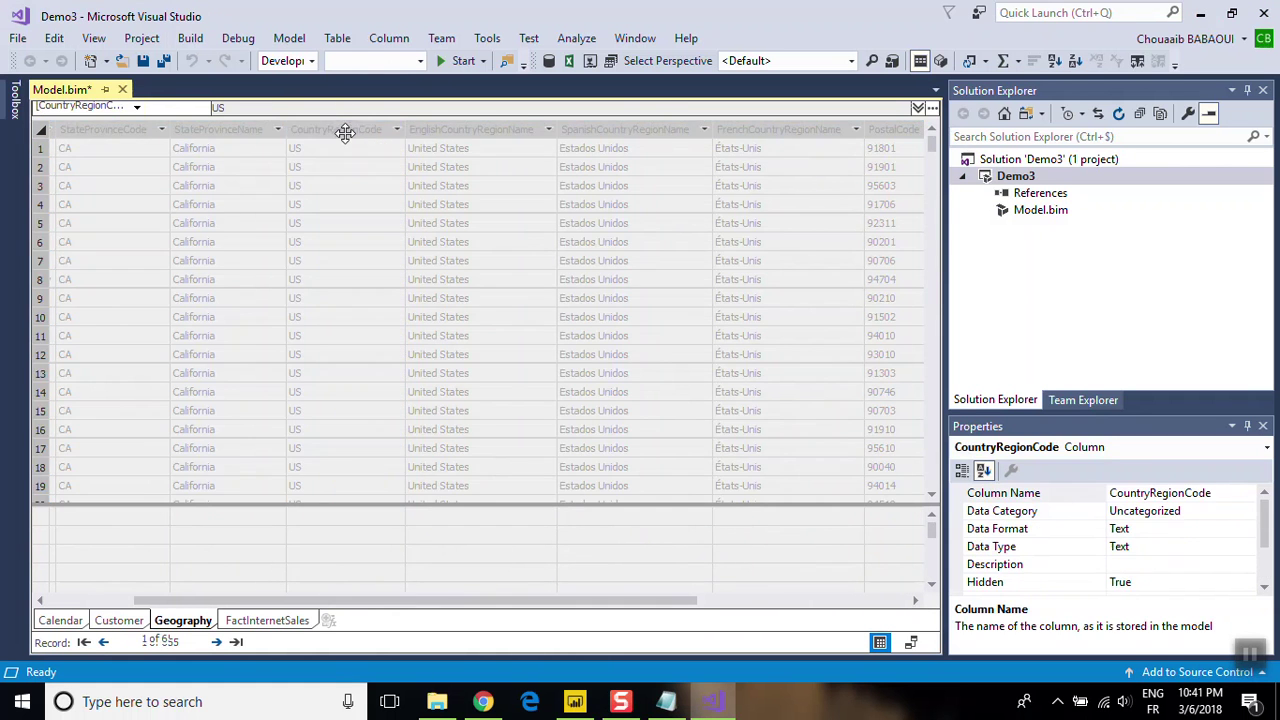
{"action": "key", "text": "BackSpace"}
{"action": "type", "text": "CustomerCountry"}
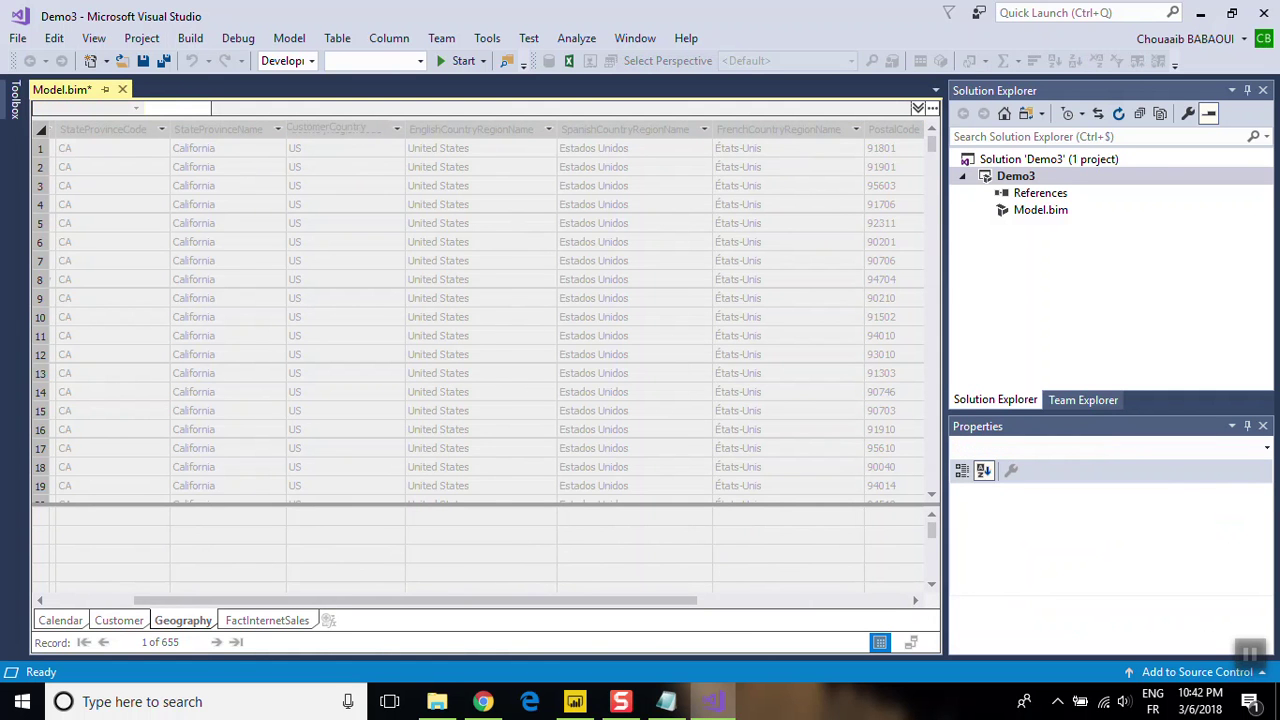
{"action": "key", "text": "Return"}
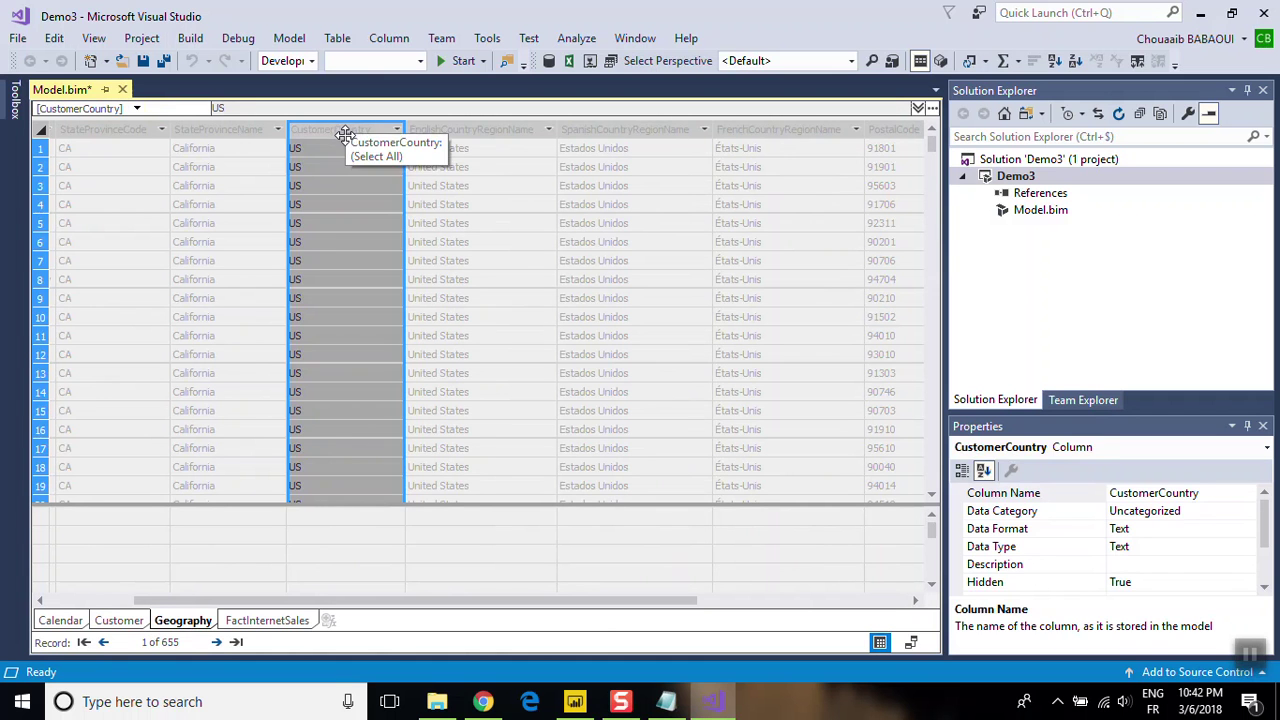
{"action": "left_click", "coordinate": [337, 526]}
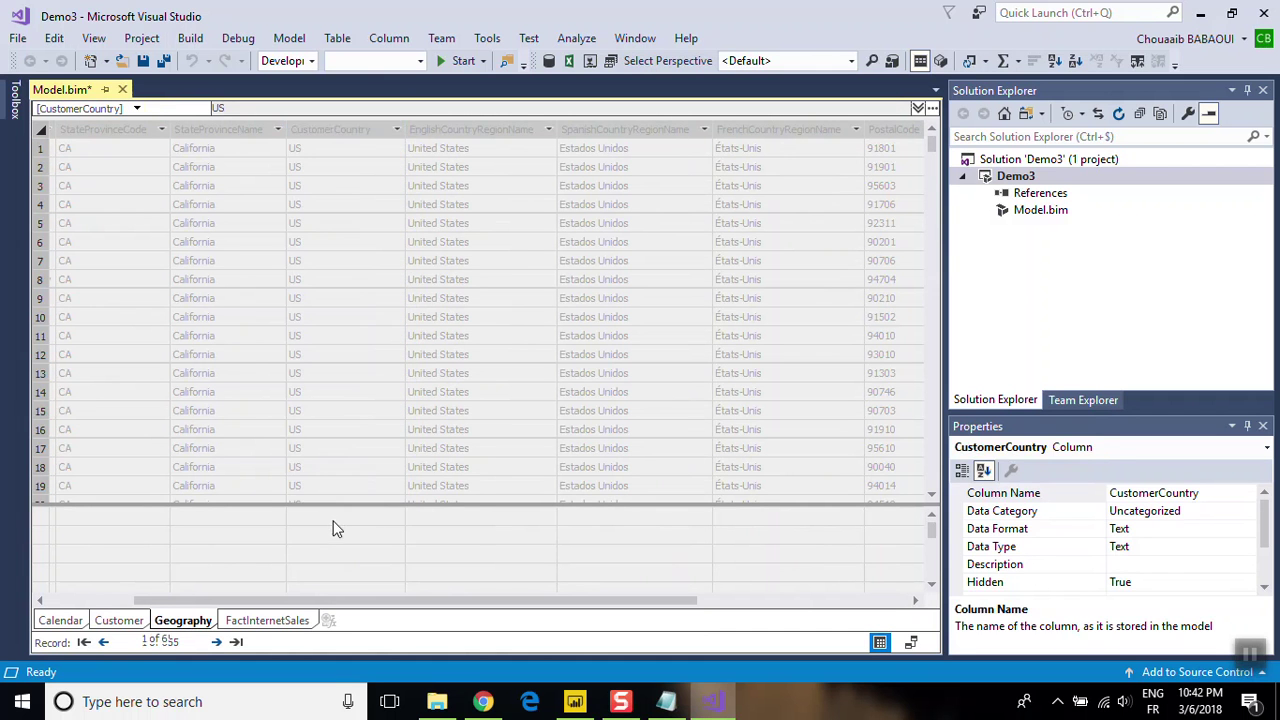
{"action": "right_click", "coordinate": [334, 131]}
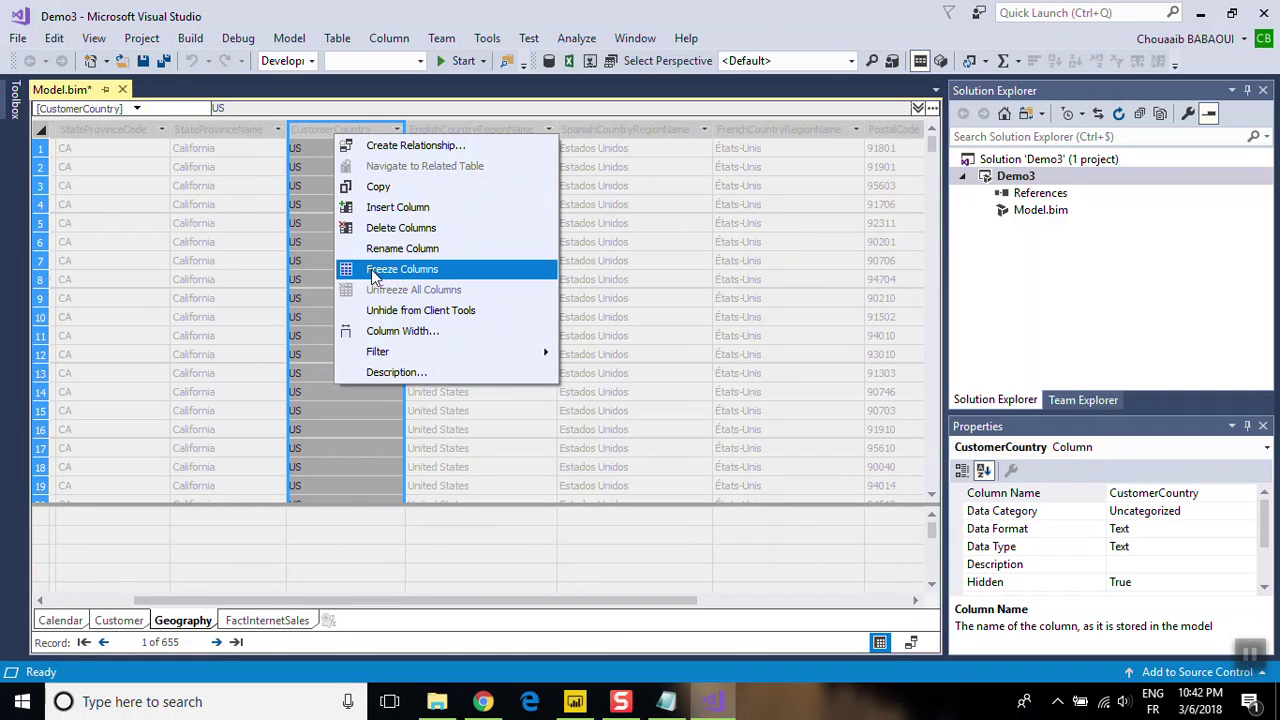
{"action": "left_click", "coordinate": [388, 314]}
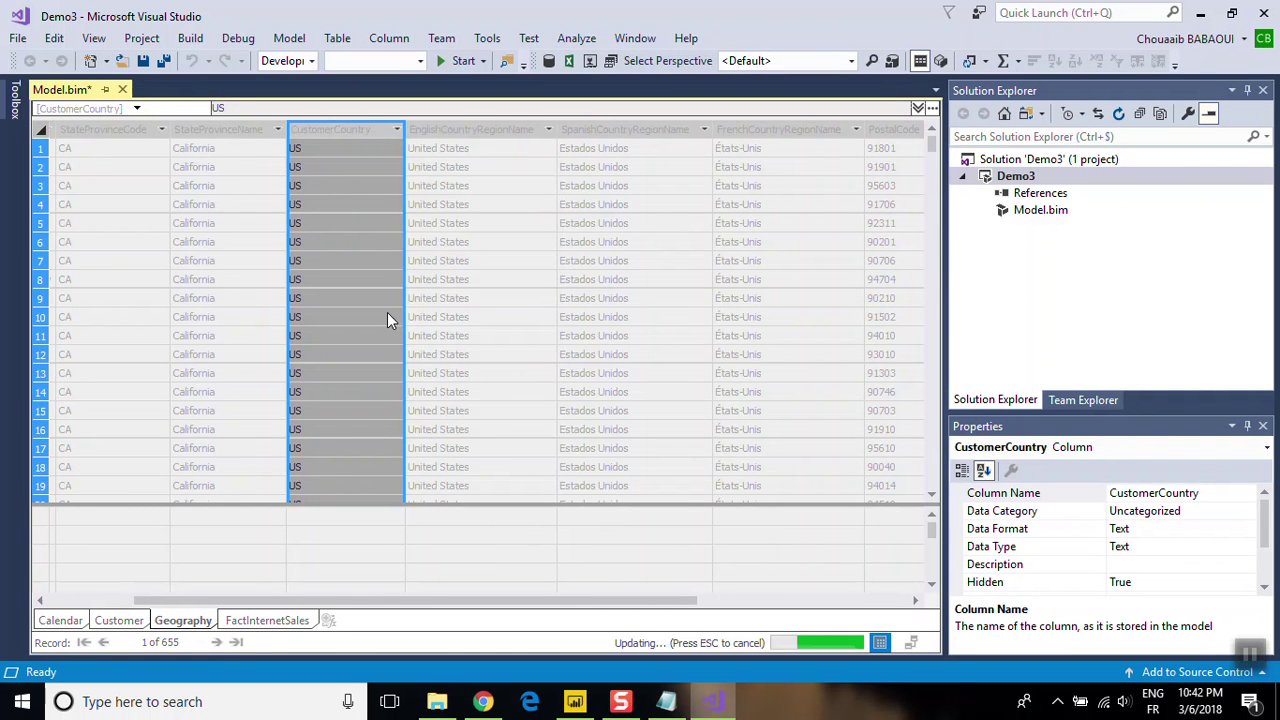
{"action": "left_click", "coordinate": [271, 514]}
{"action": "left_click", "coordinate": [252, 622]}
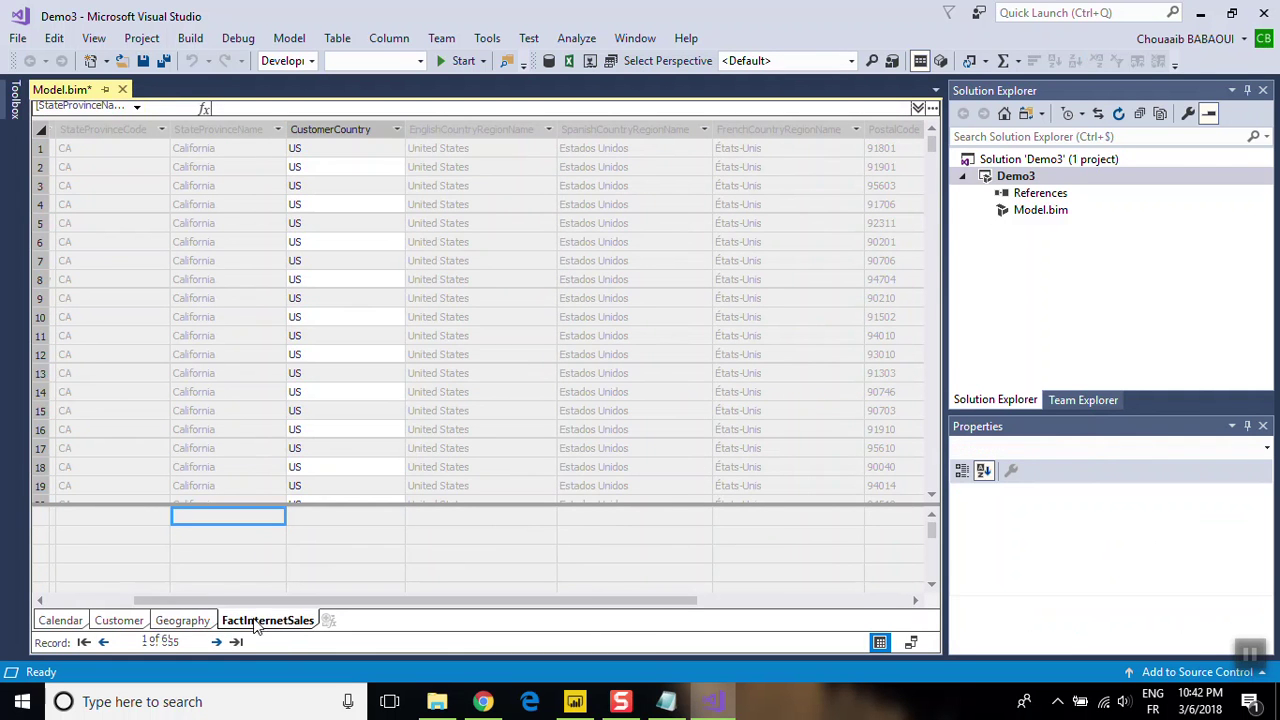
- Rename FactInternetSales to Sales and select columns ProductKey through ProductStandardCost
{"action": "double_click", "coordinate": [287, 616]}
{"action": "left_click", "coordinate": [287, 616]}
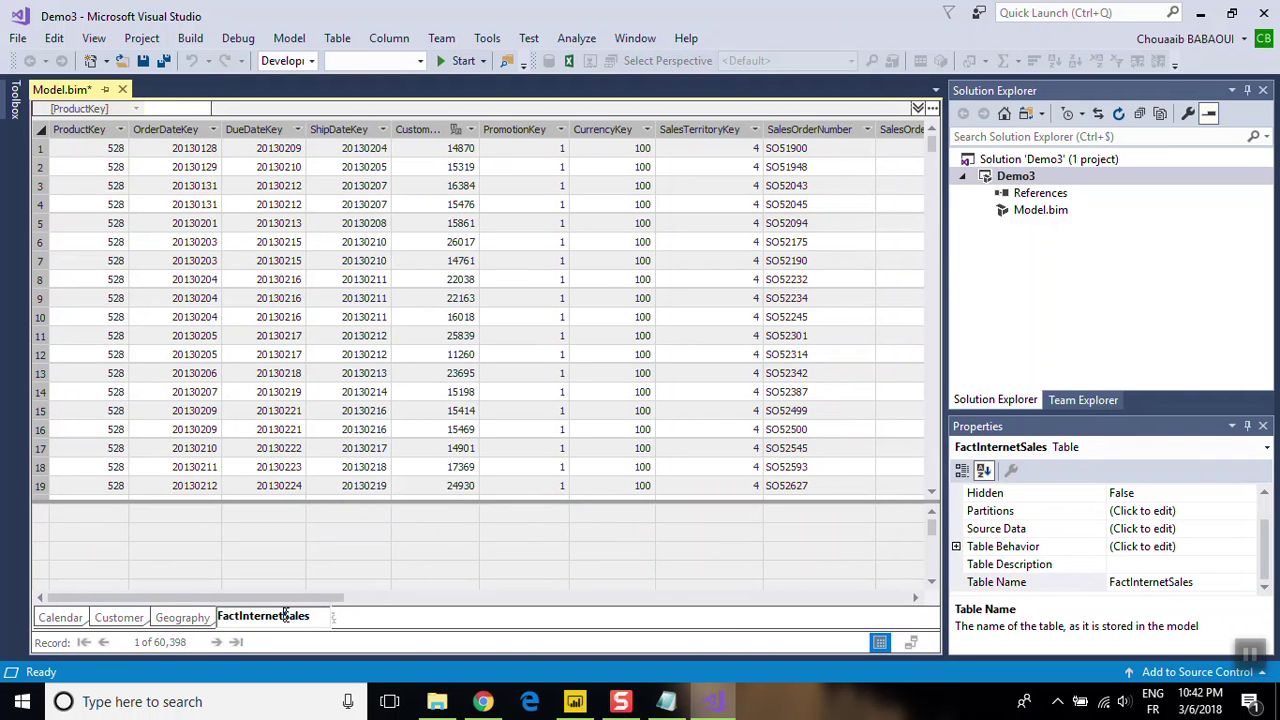
{"action": "key", "text": "BackSpace"}
{"action": "key", "text": "BackSpace"}
{"action": "key", "text": "BackSpace"}
{"action": "key", "text": "BackSpace"}
{"action": "key", "text": "BackSpace"}
{"action": "key", "text": "Return"}
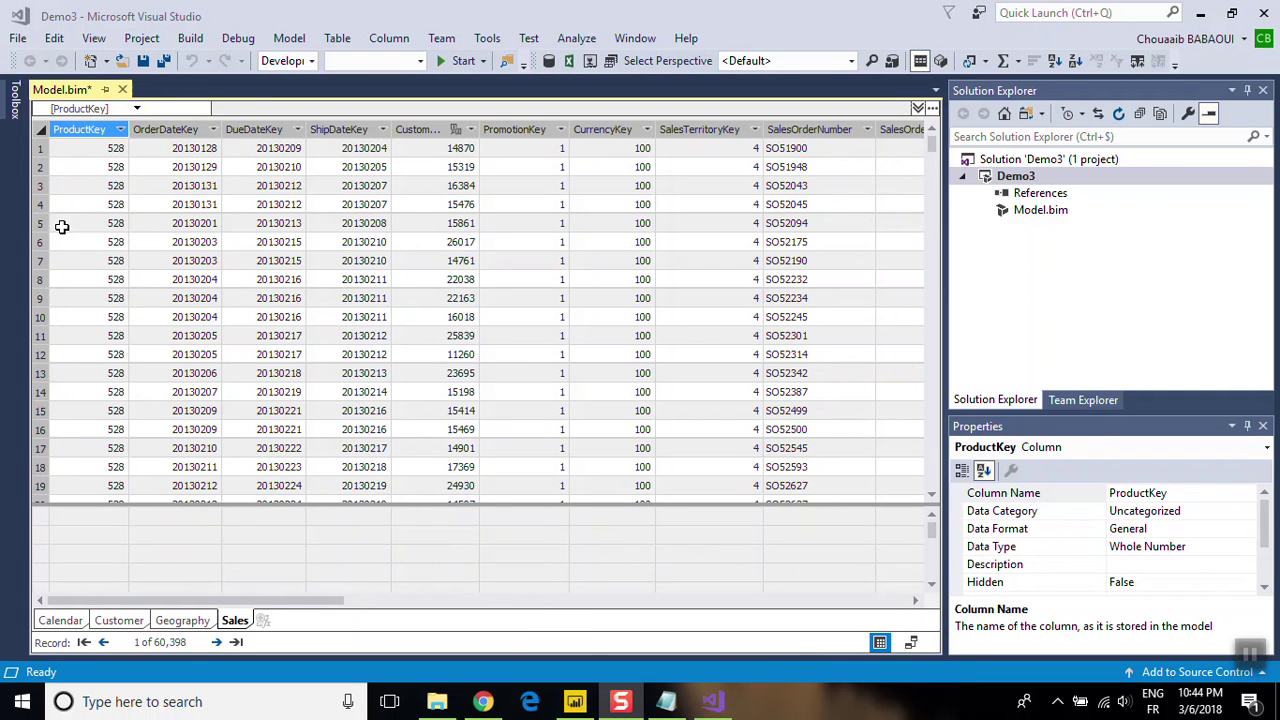
{"action": "left_click", "coordinate": [68, 133]}
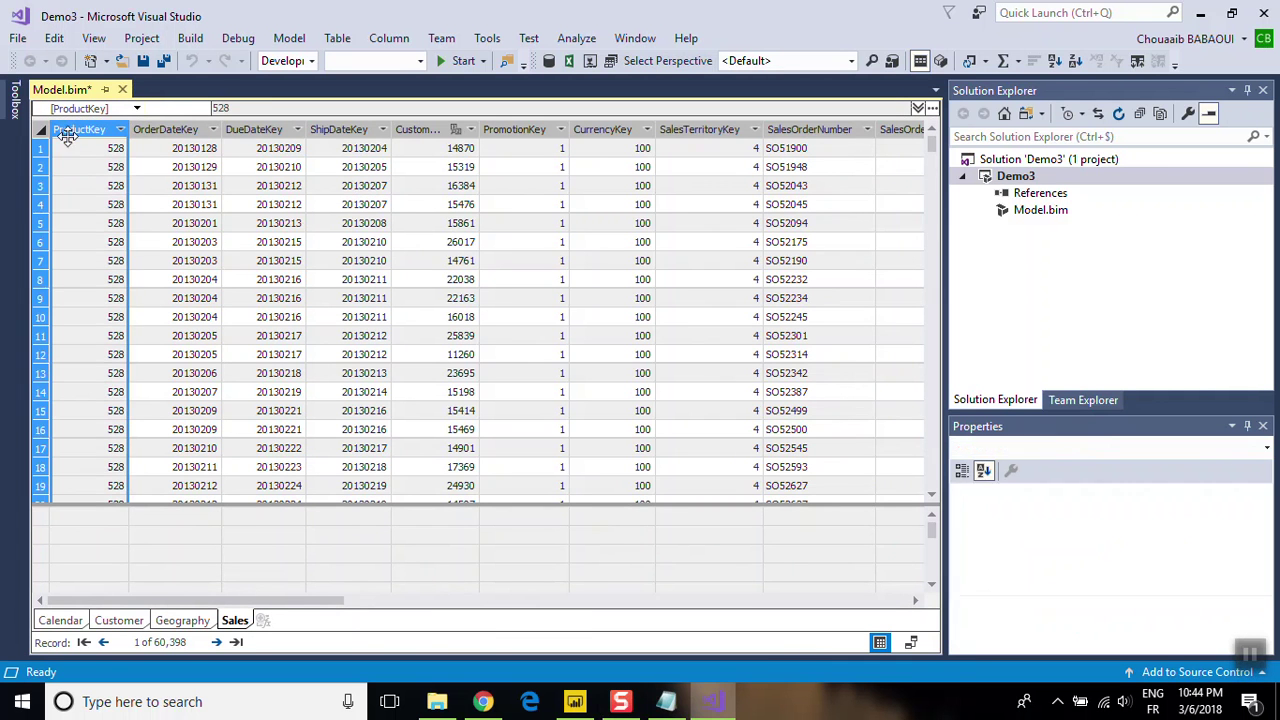
{"action": "mouse_move", "coordinate": [270, 600]}
{"action": "left_mouse_down"}
{"action": "mouse_move", "coordinate": [689, 584]}
{"action": "mouse_move", "coordinate": [622, 593]}
{"action": "left_mouse_up"}
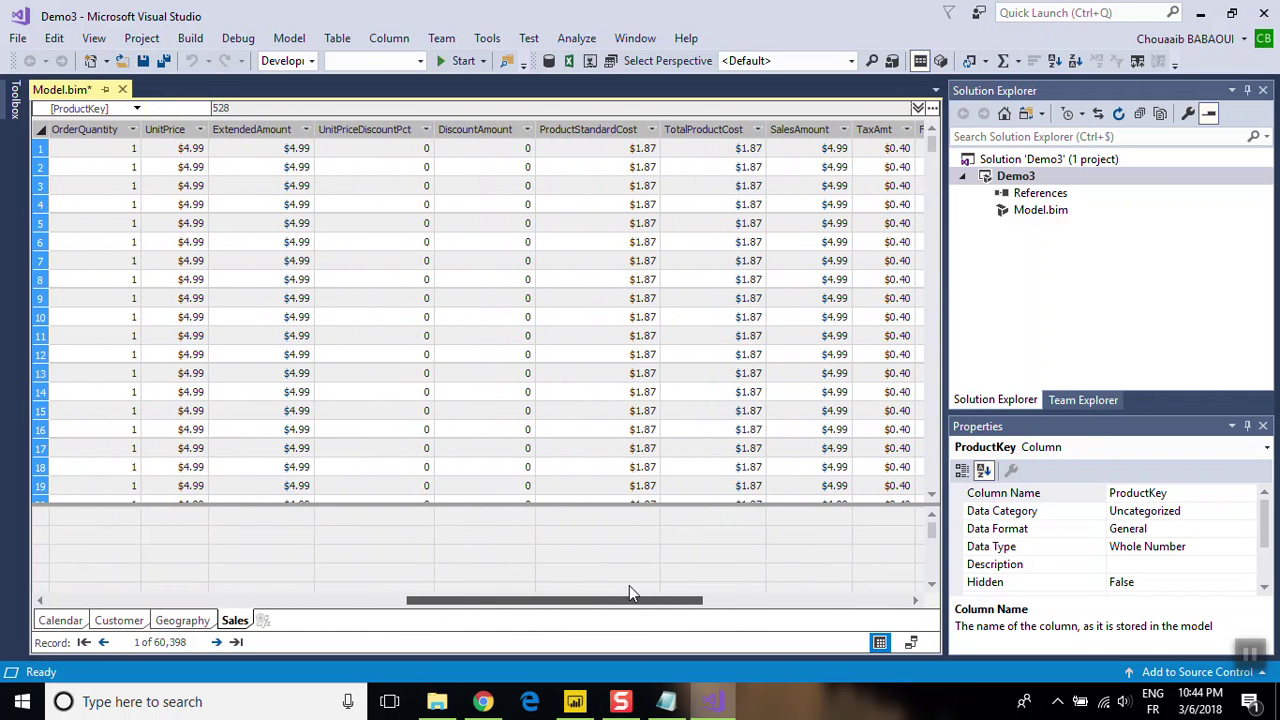
{"action": "left_click", "coordinate": [640, 129], "text": "shift"}
- Hide ProductKey–ProductStandardCost from client tools and delete columns TotalProductCost through ShipDate
{"action": "right_click", "coordinate": [641, 129]}
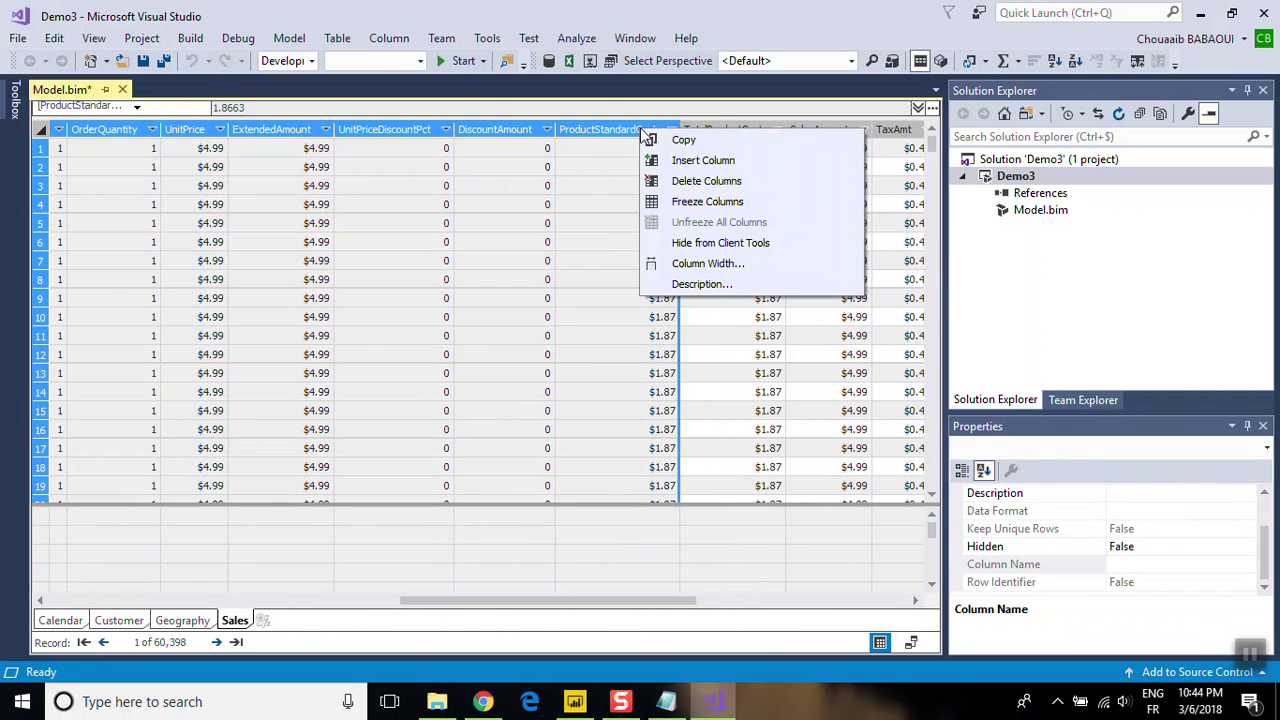
{"action": "left_click", "coordinate": [705, 243]}
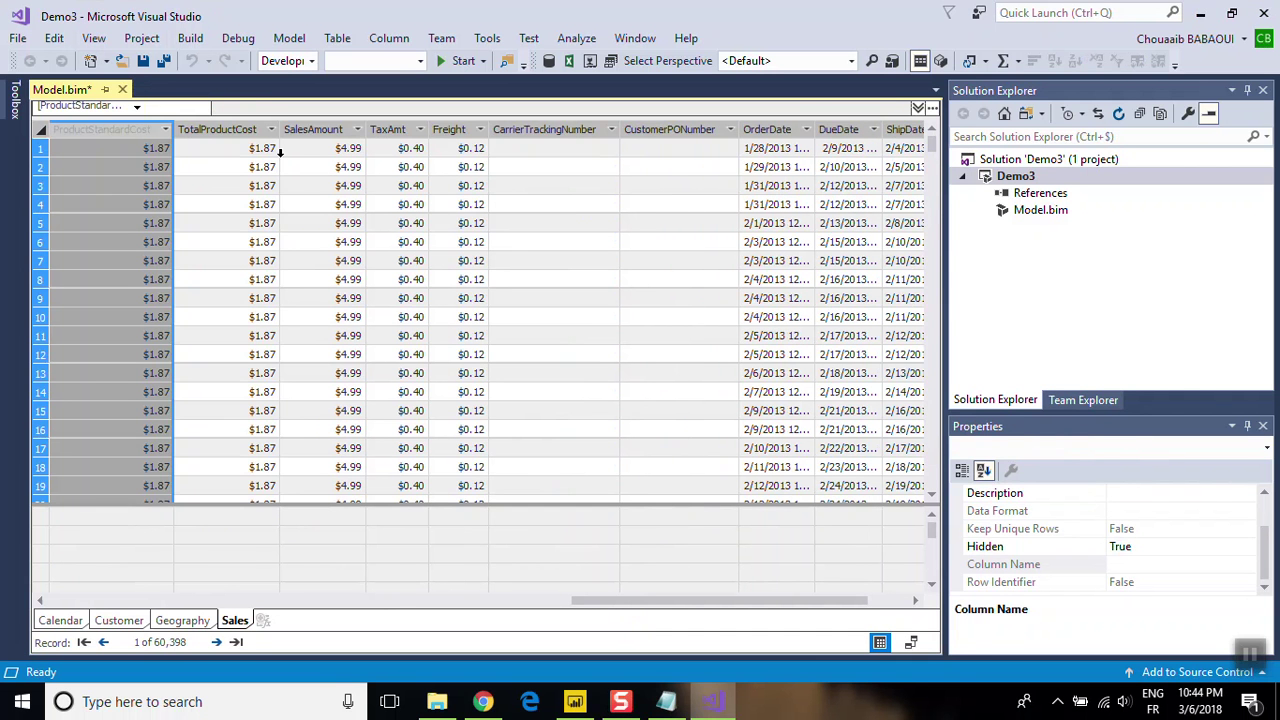
{"action": "left_click", "coordinate": [227, 128]}
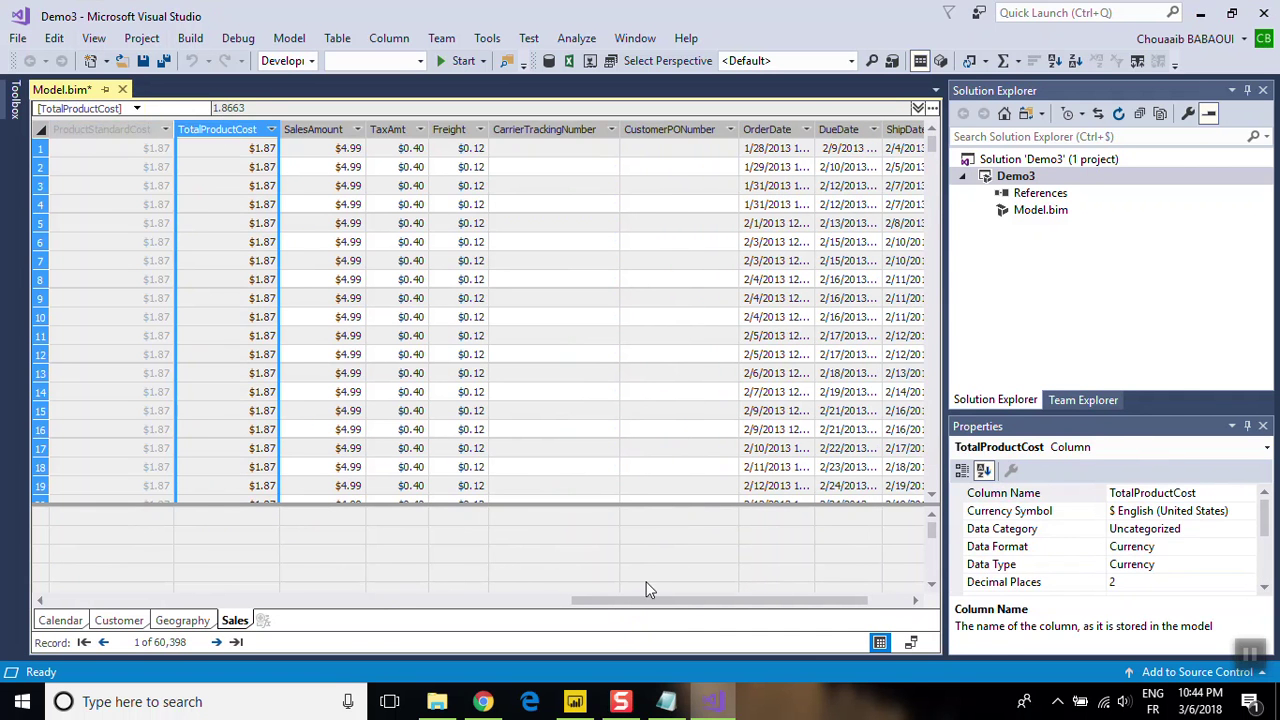
{"action": "left_click_drag", "start_coordinate": [680, 602], "coordinate": [843, 607]}
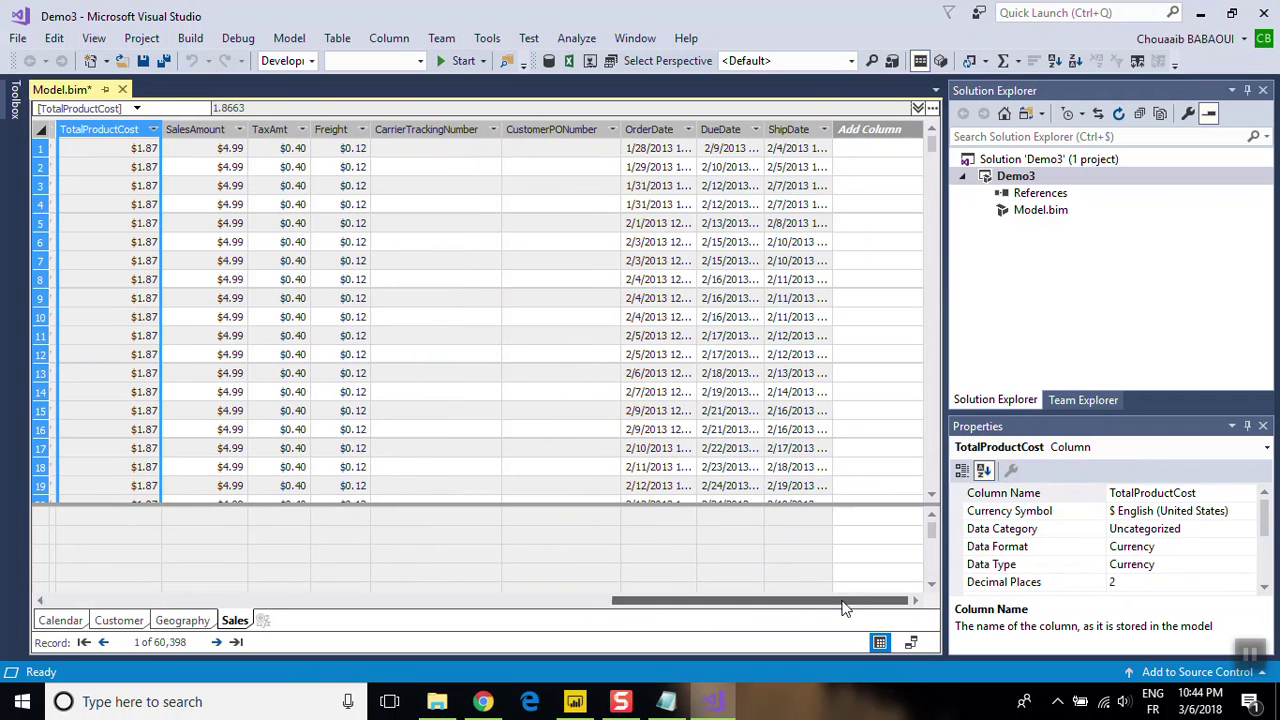
{"action": "left_click", "coordinate": [803, 128], "text": "shift"}
{"action": "right_click", "coordinate": [803, 130]}
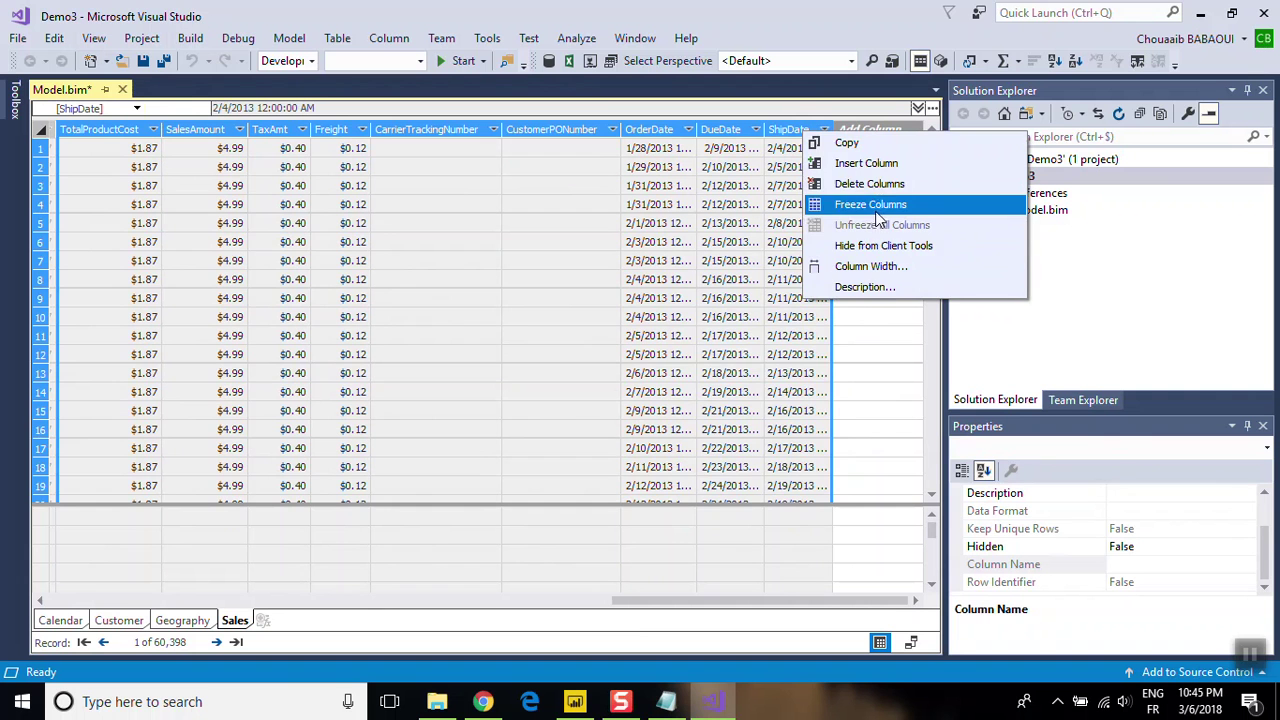
{"action": "left_click", "coordinate": [862, 184]}
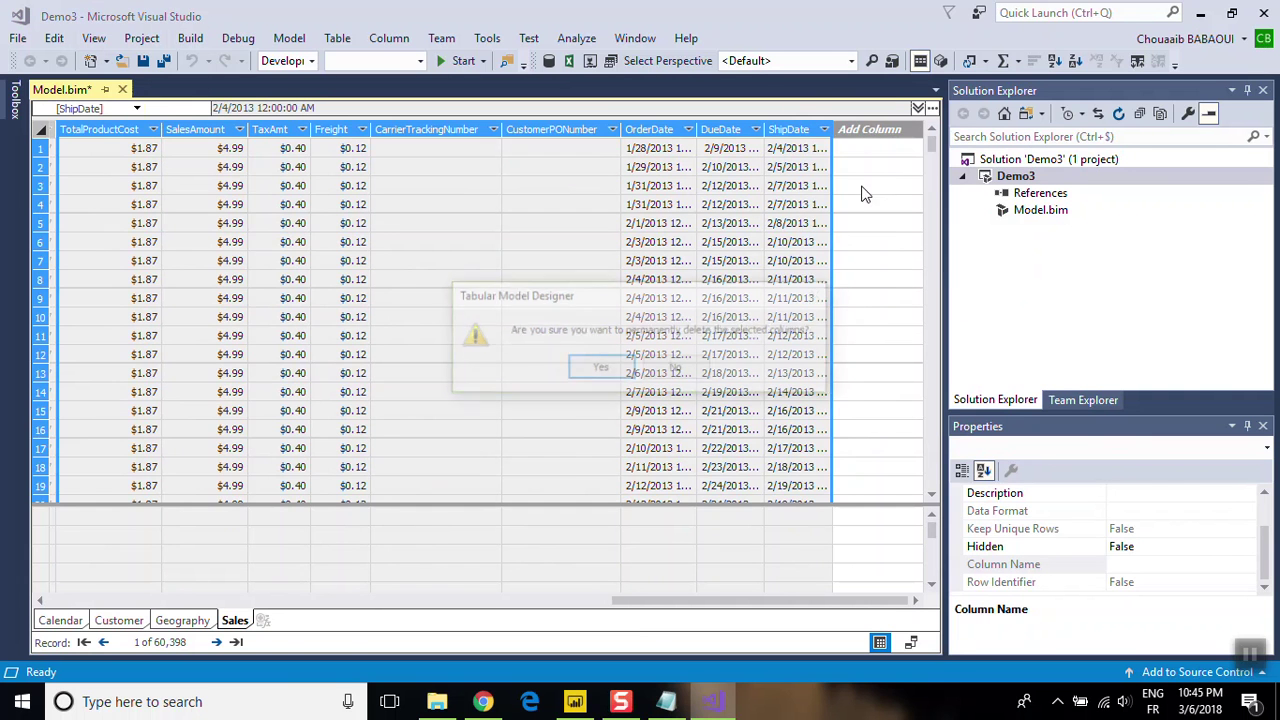
{"action": "left_click", "coordinate": [600, 368]}
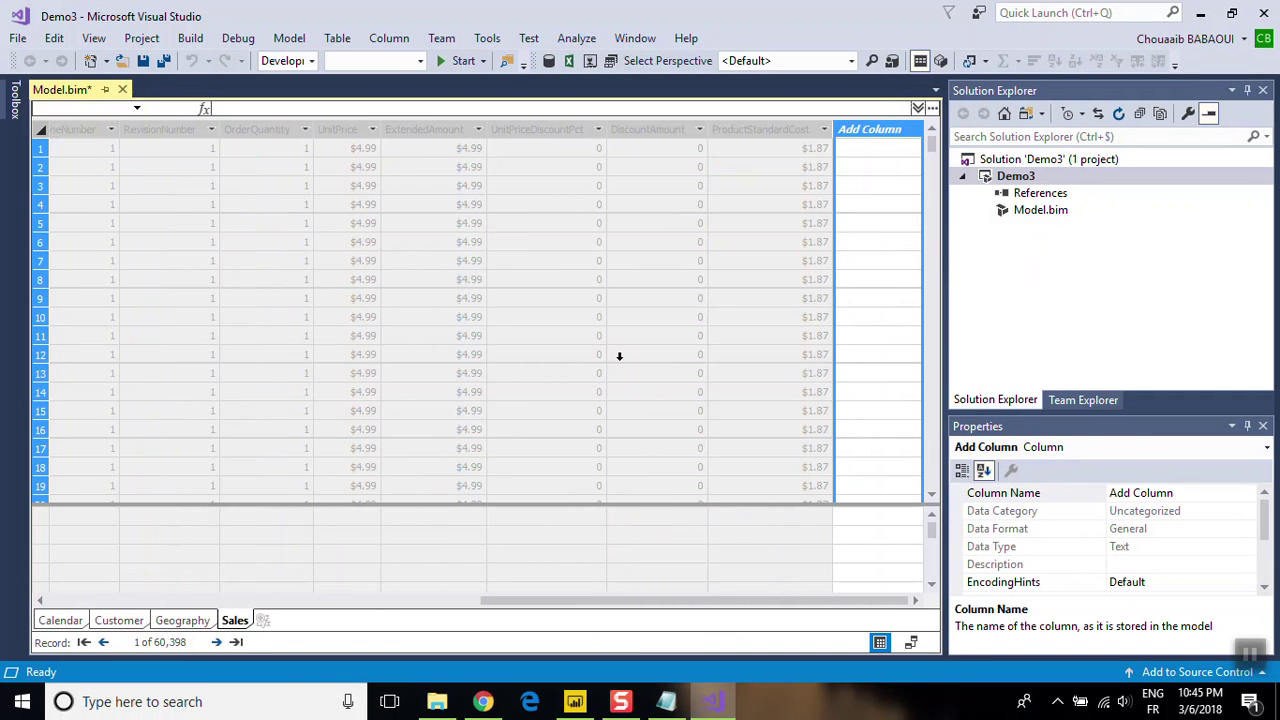
{"action": "left_click_drag", "start_coordinate": [495, 601], "coordinate": [485, 601]}
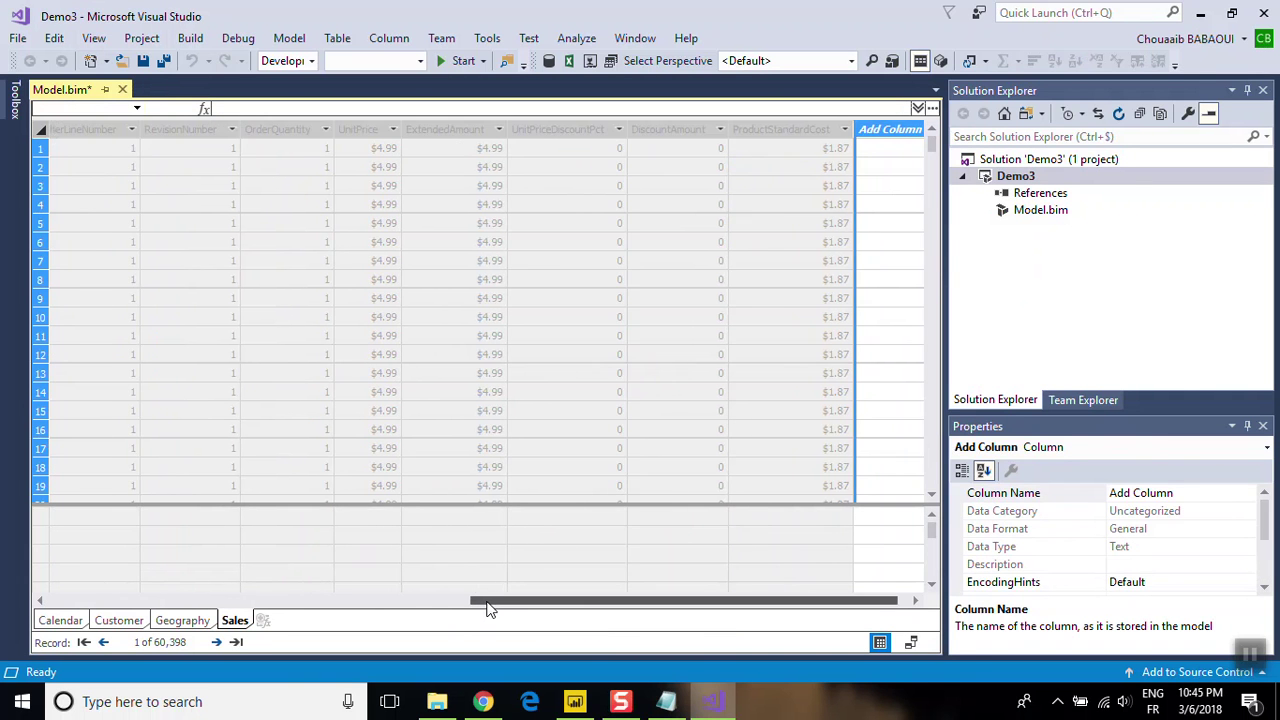
- Delete the Sales columns ExtendedAmount through DiscountAmount
{"action": "double_click", "coordinate": [763, 130]}
{"action": "type", "text": "UnitCost"}
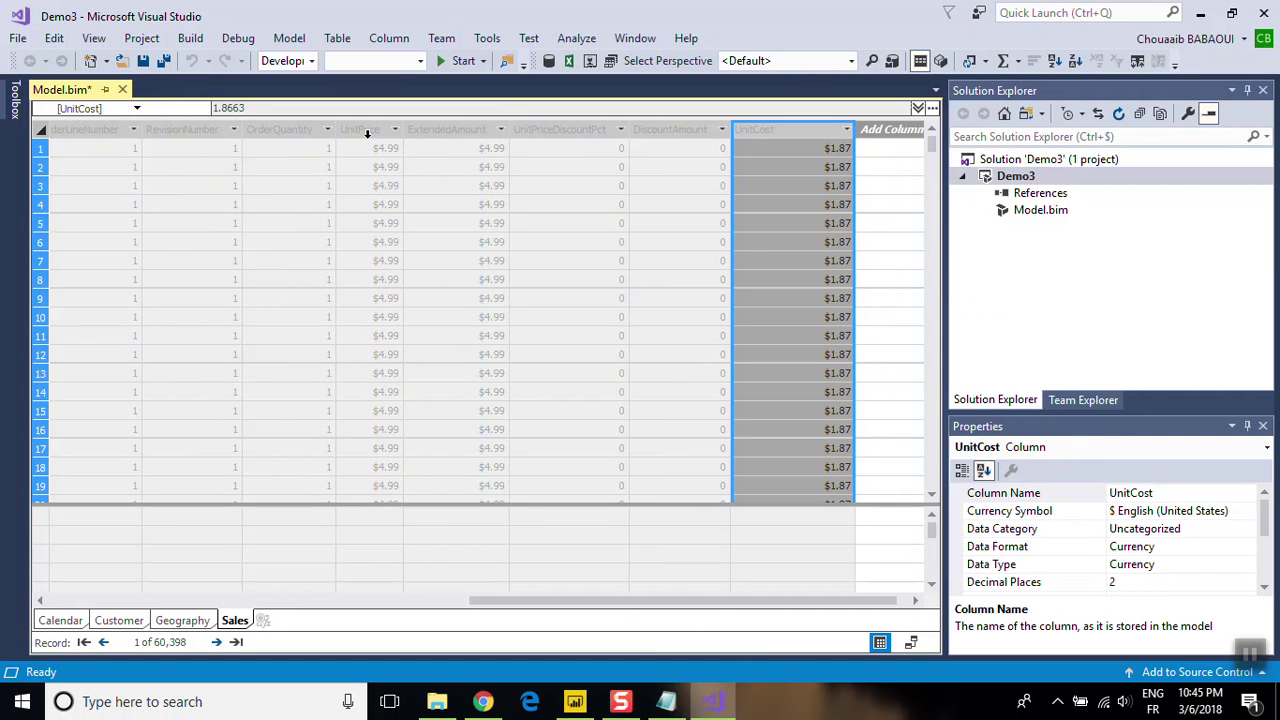
{"action": "left_click", "coordinate": [442, 130]}
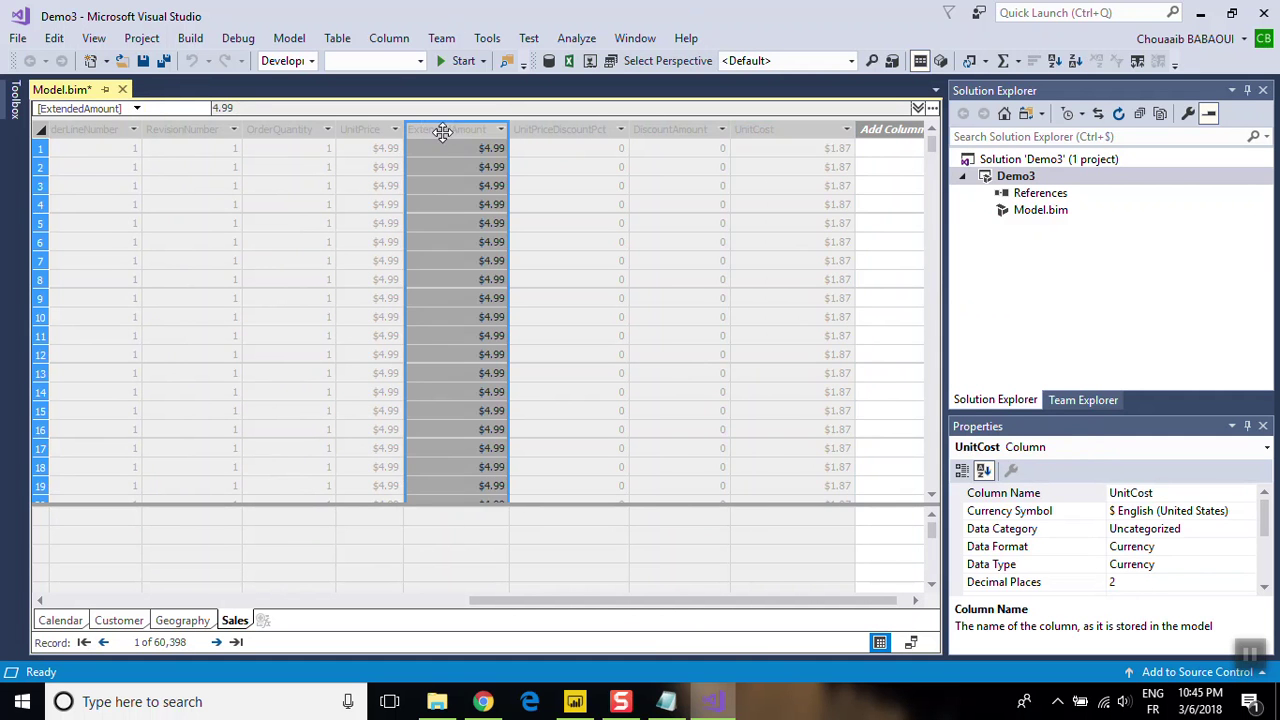
{"action": "left_click", "coordinate": [659, 128], "text": "shift"}
{"action": "right_click", "coordinate": [663, 136]}
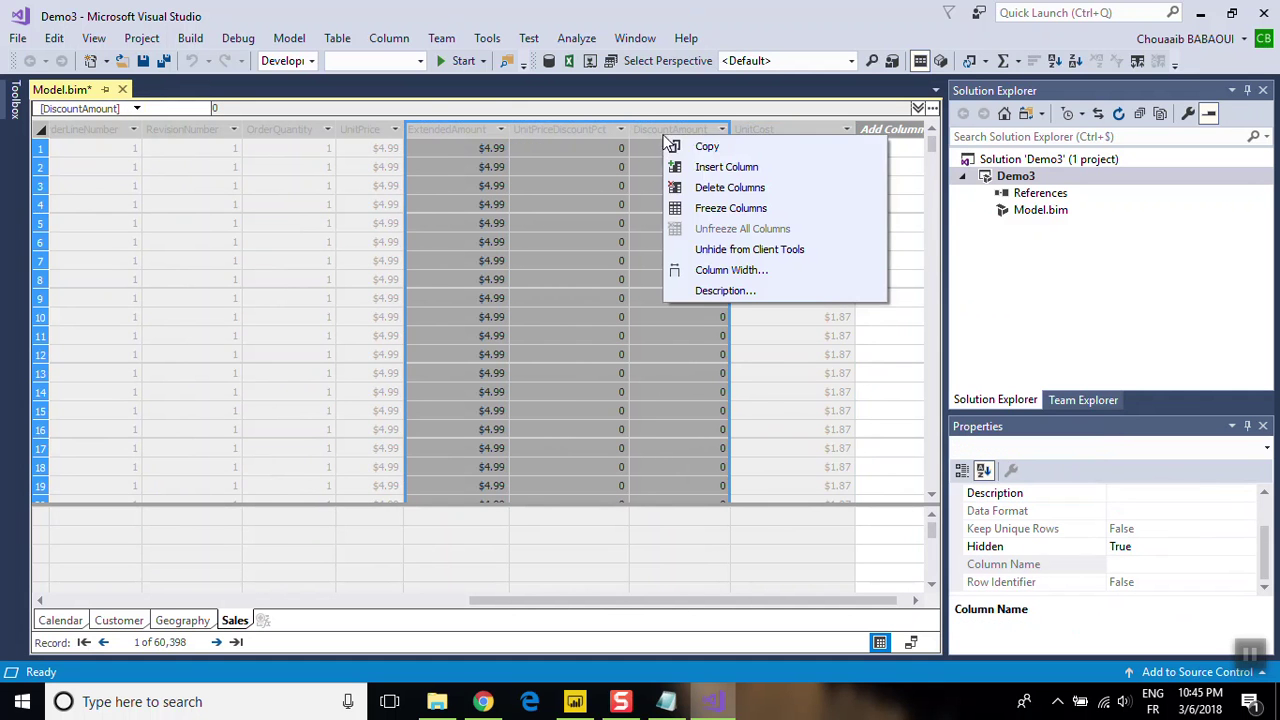
{"action": "left_click", "coordinate": [700, 187]}
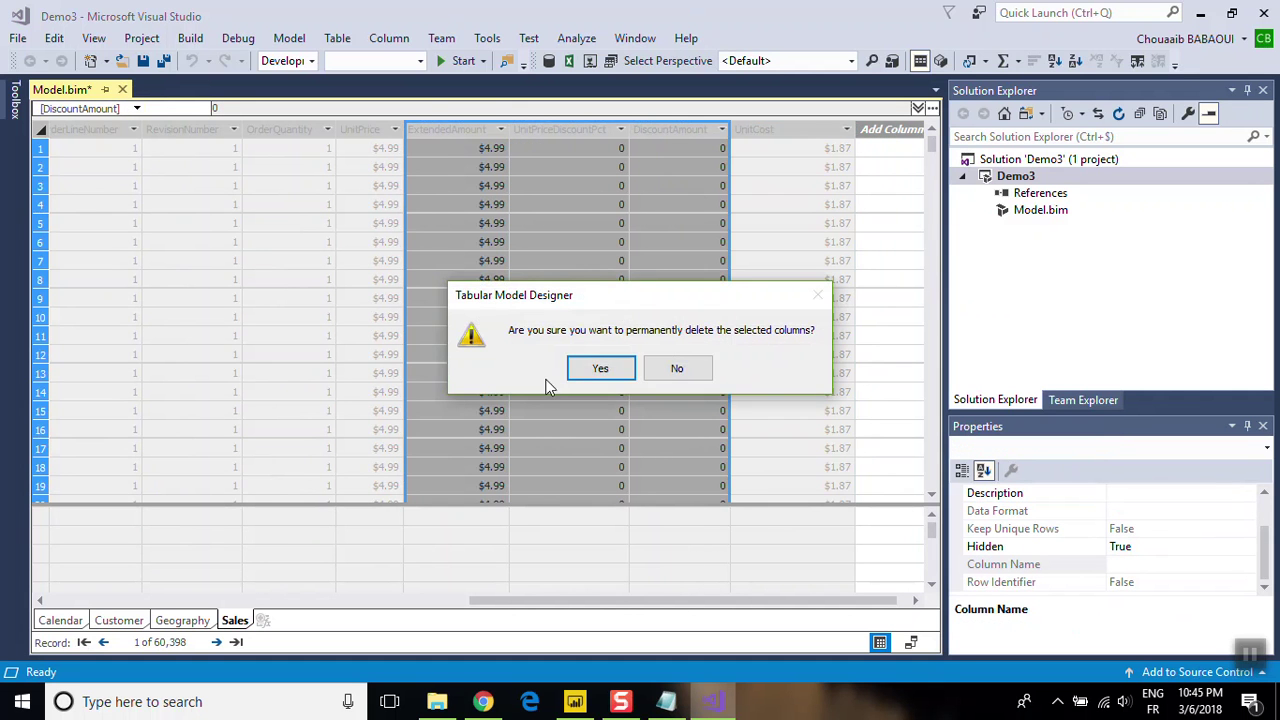
{"action": "left_click", "coordinate": [604, 367]}
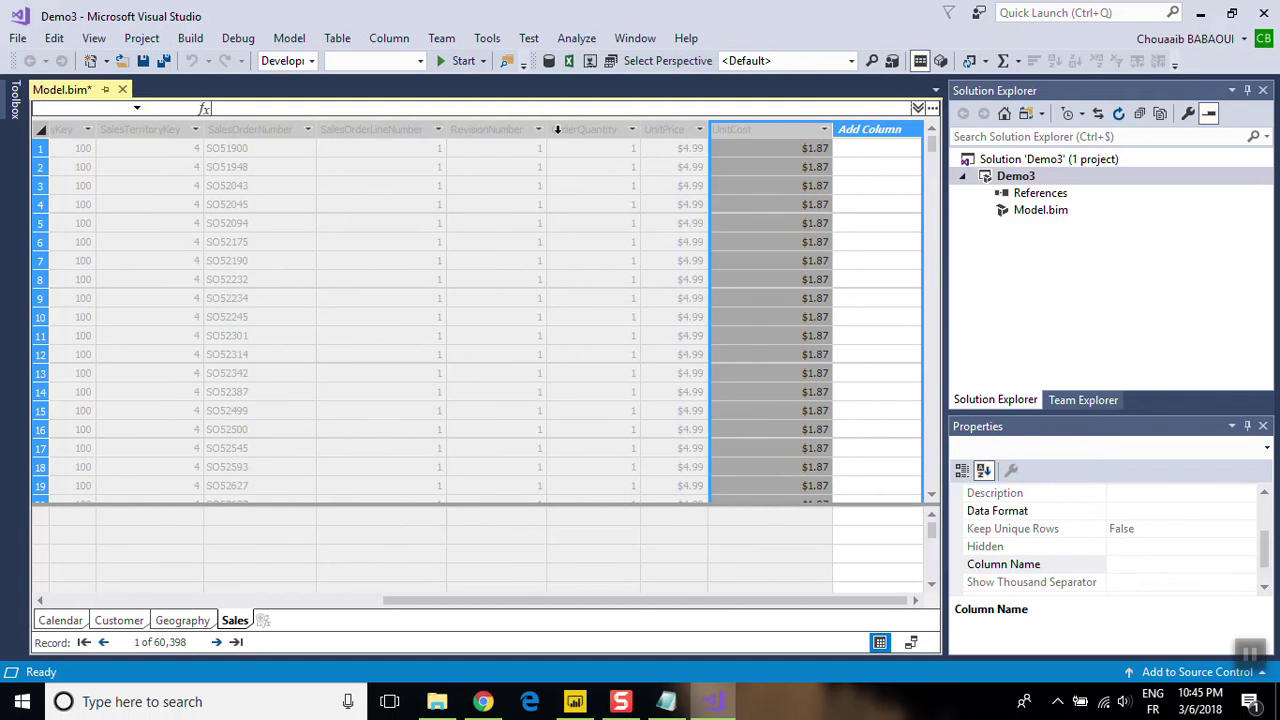
- Rename the OrderQuantity column to Quantity
{"action": "double_click", "coordinate": [566, 130]}
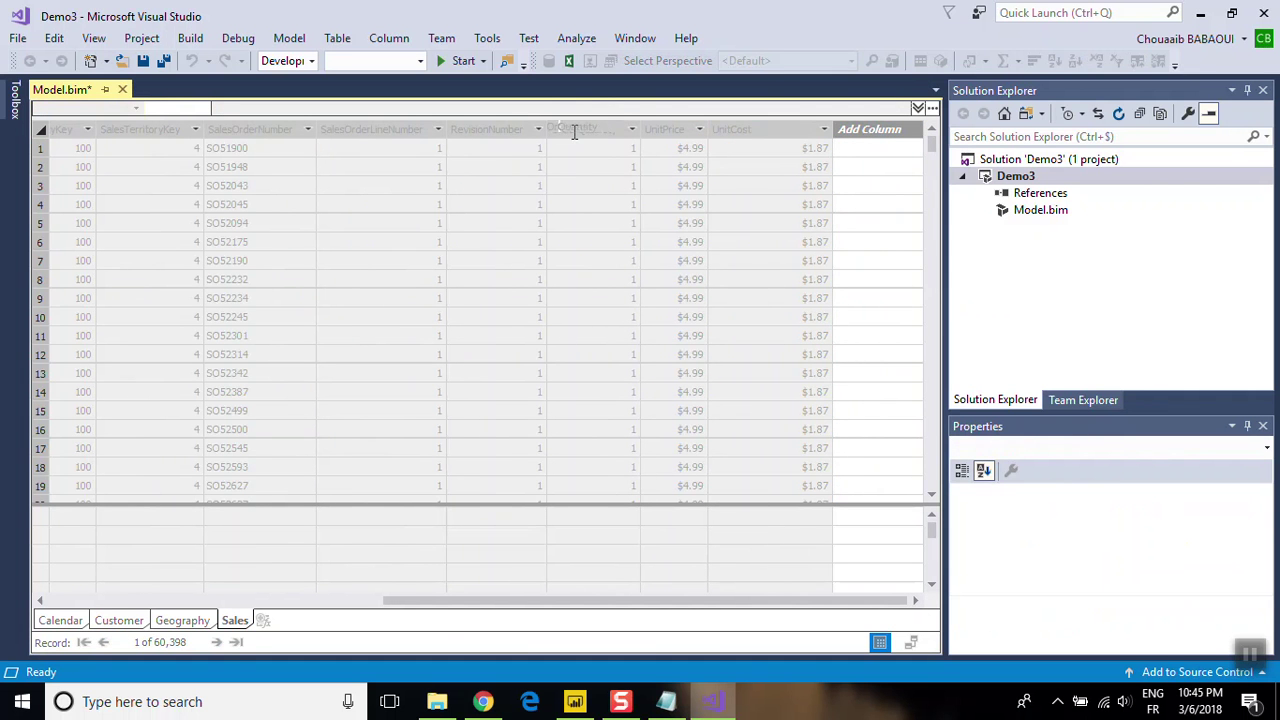
{"action": "type", "text": "Quantity"}
{"action": "key", "text": "Return"}
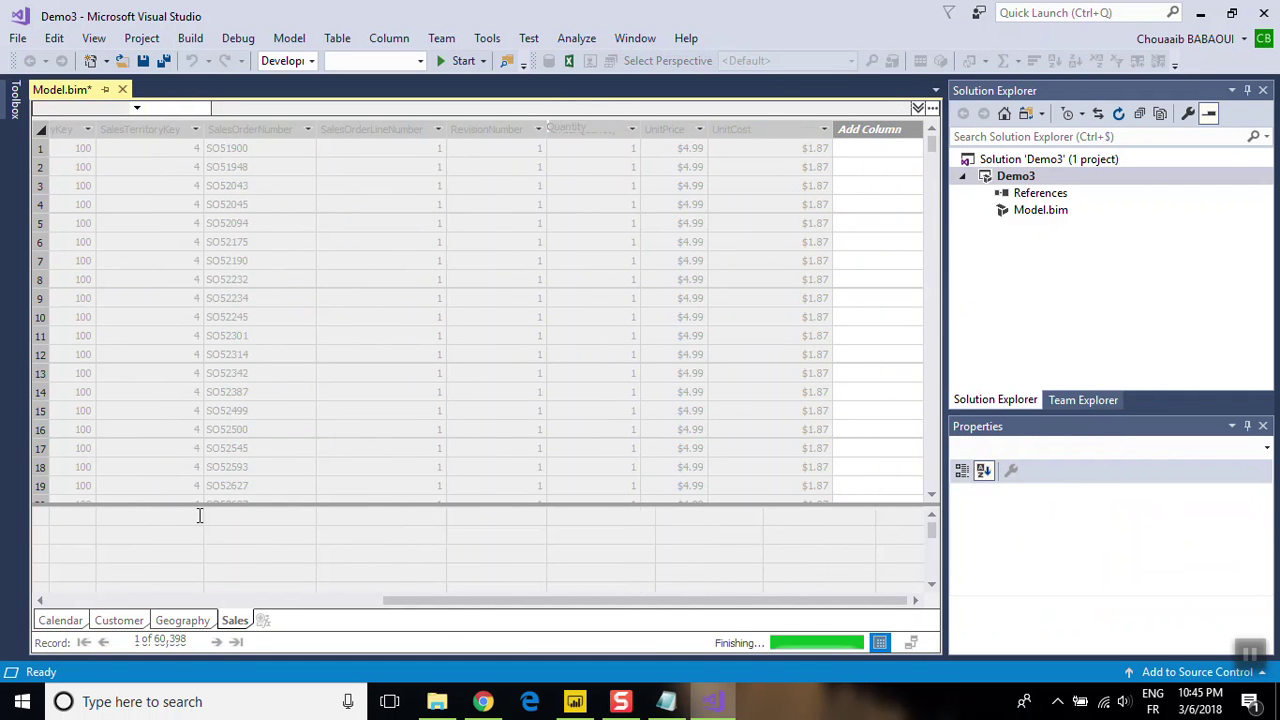
{"action": "left_click", "coordinate": [193, 519]}
- Create measure Sales Amount := SUMX(Sales,Sales[Quantity]*Sales[UnitPrice]), returning 29358677.2207
{"action": "type", "text": "Sales Am"}
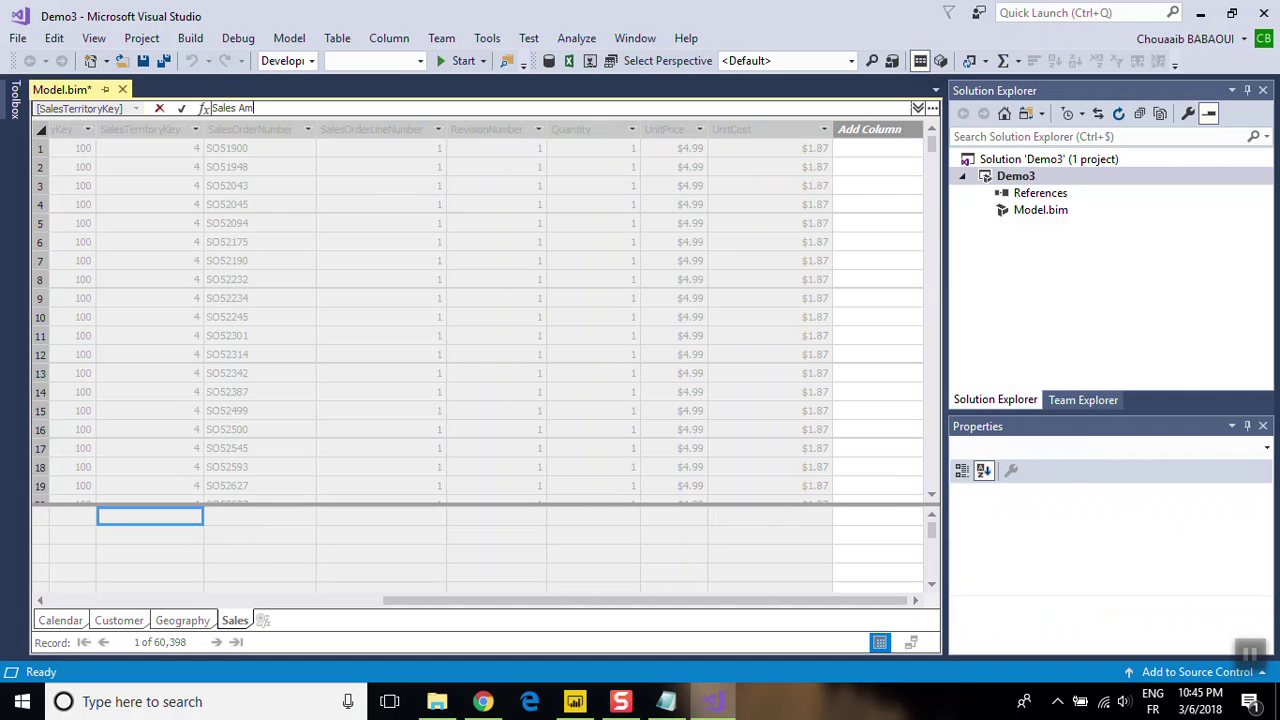
{"action": "type", "text": "= su"}
{"action": "key", "text": "Down"}
{"action": "key", "text": "Down"}
{"action": "key", "text": "Down"}
{"action": "key", "text": "Down"}
{"action": "key", "text": "Down"}
{"action": "key", "text": "Tab"}
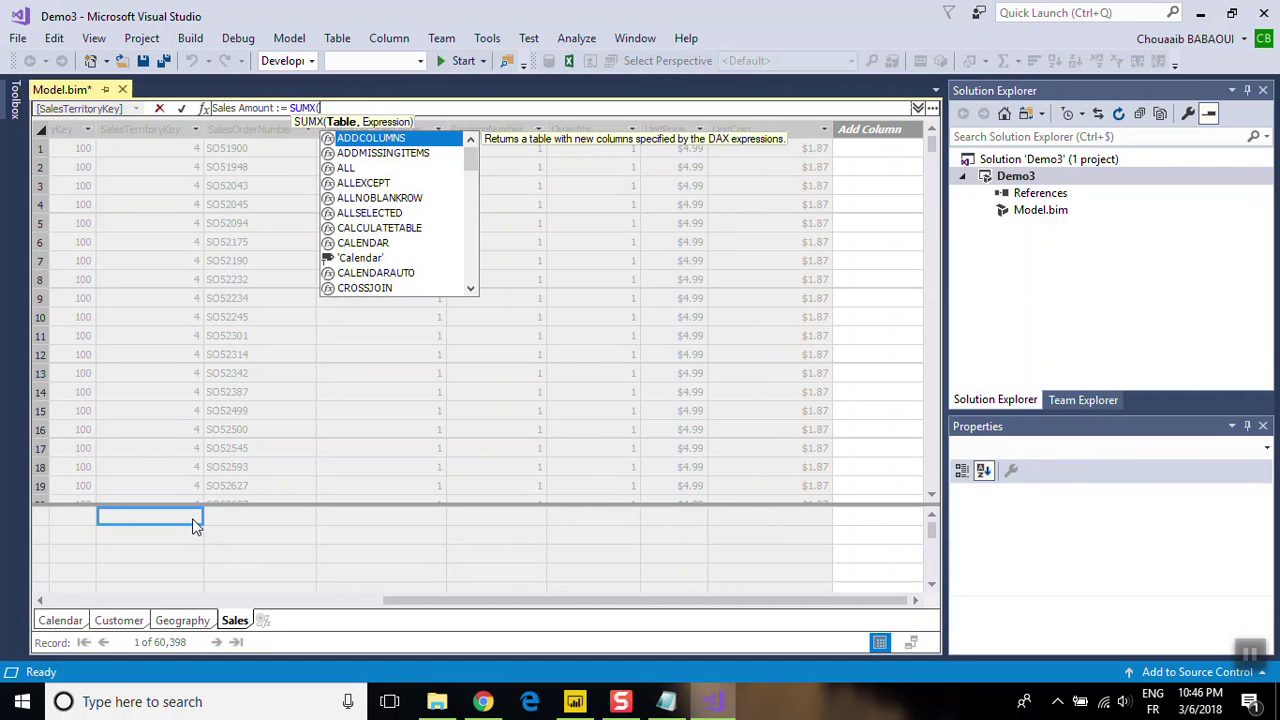
{"action": "type", "text": "sa"}
{"action": "key", "text": "Tab"}
{"action": "type", "text": ",sa"}
{"action": "key", "text": "Down"}
{"action": "key", "text": "Down"}
{"action": "key", "text": "Down"}
{"action": "key", "text": "Down"}
{"action": "key", "text": "Down"}
{"action": "key", "text": "Down"}
{"action": "key", "text": "Tab"}
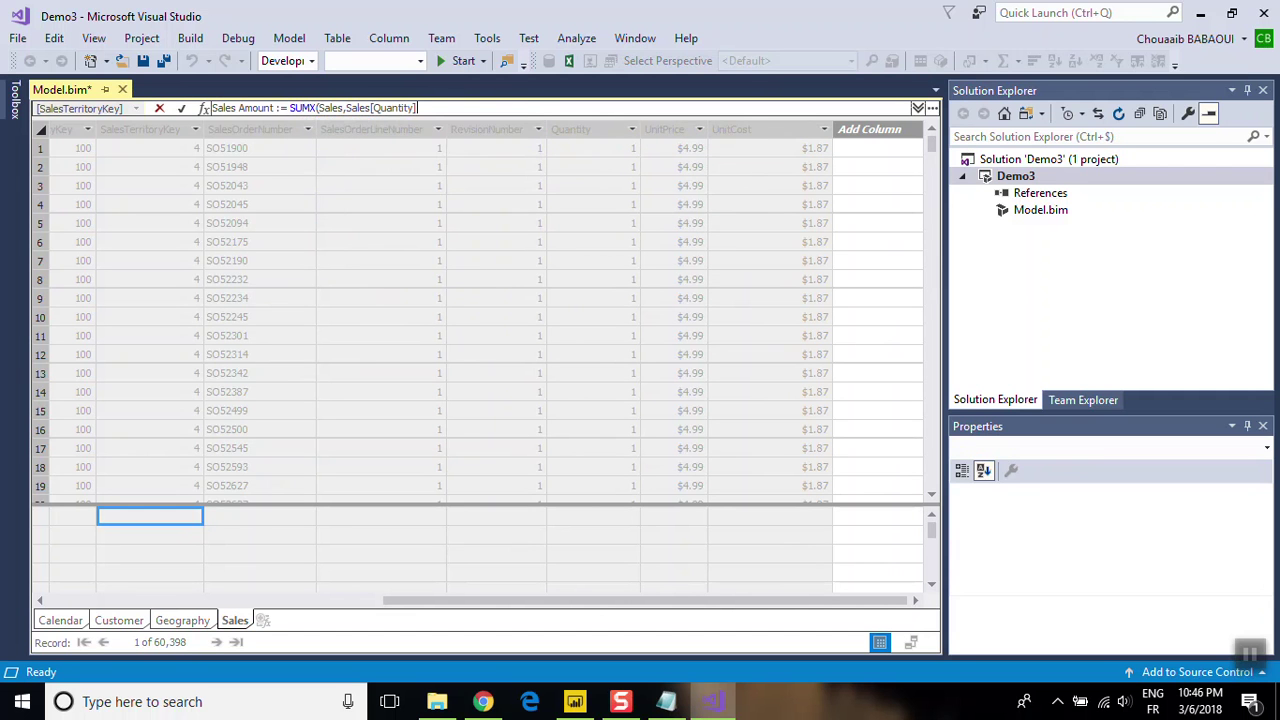
{"action": "type", "text": "*sal"}
{"action": "key", "text": "Down"}
{"action": "key", "text": "Down"}
{"action": "key", "text": "Down"}
{"action": "key", "text": "Down"}
{"action": "key", "text": "Down"}
{"action": "key", "text": "Down"}
{"action": "key", "text": "Down"}
{"action": "key", "text": "Down"}
{"action": "key", "text": "Down"}
{"action": "key", "text": "Down"}
{"action": "key", "text": "Down"}
{"action": "key", "text": "Down"}
{"action": "key", "text": "Tab"}
{"action": "type", "text": ")"}
{"action": "key", "text": "Return"}
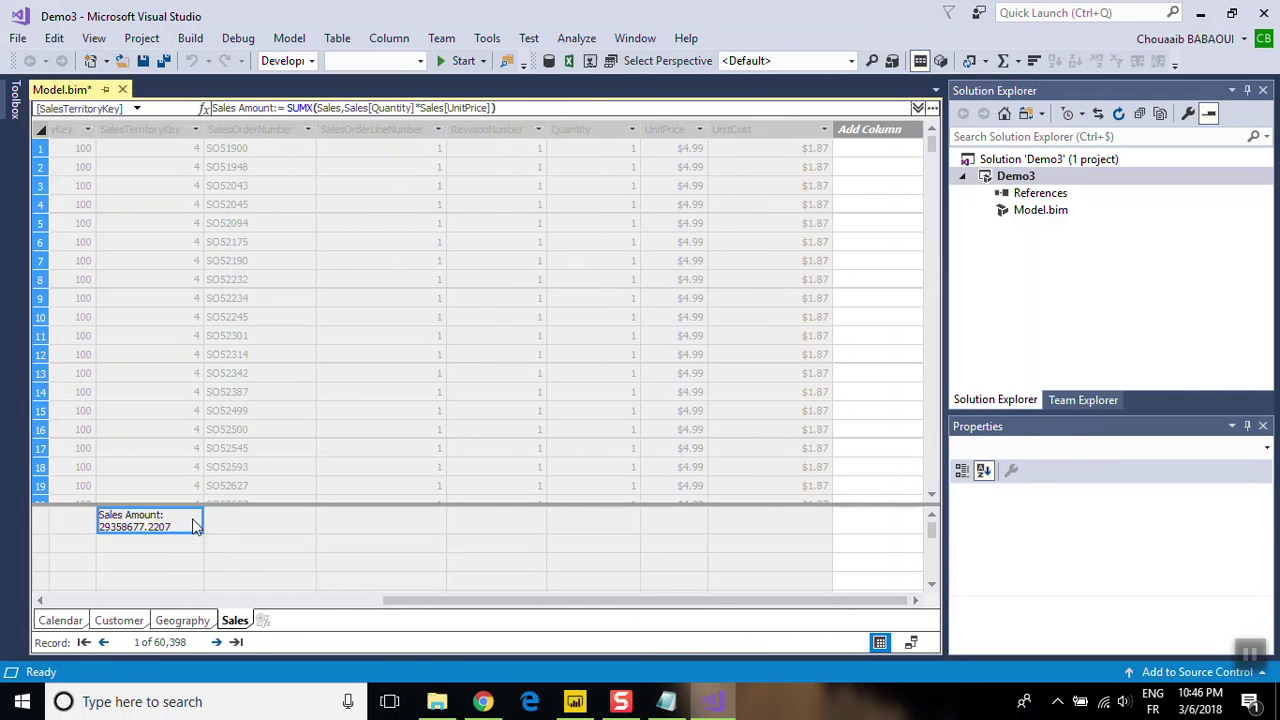
{"action": "left_click", "coordinate": [220, 523]}
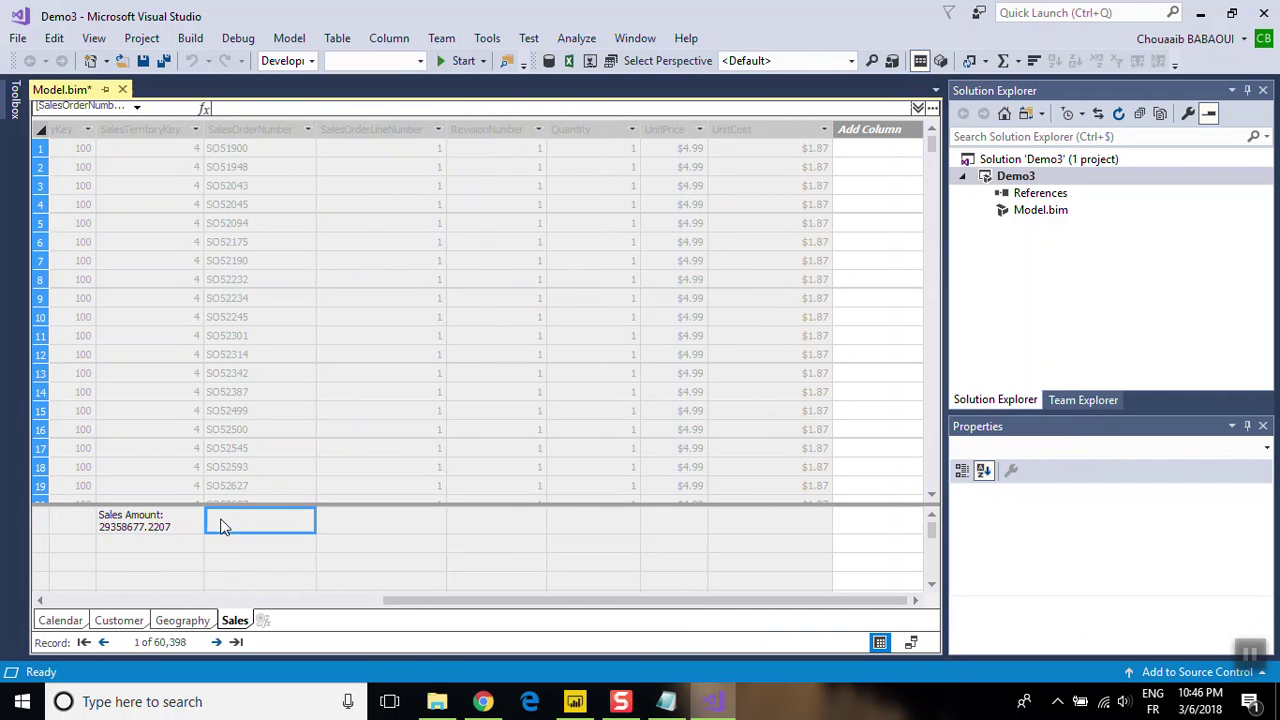
- AutoSum the Quantity column and rename the measure Total Quantity, returning 60398
{"action": "left_click", "coordinate": [224, 109]}
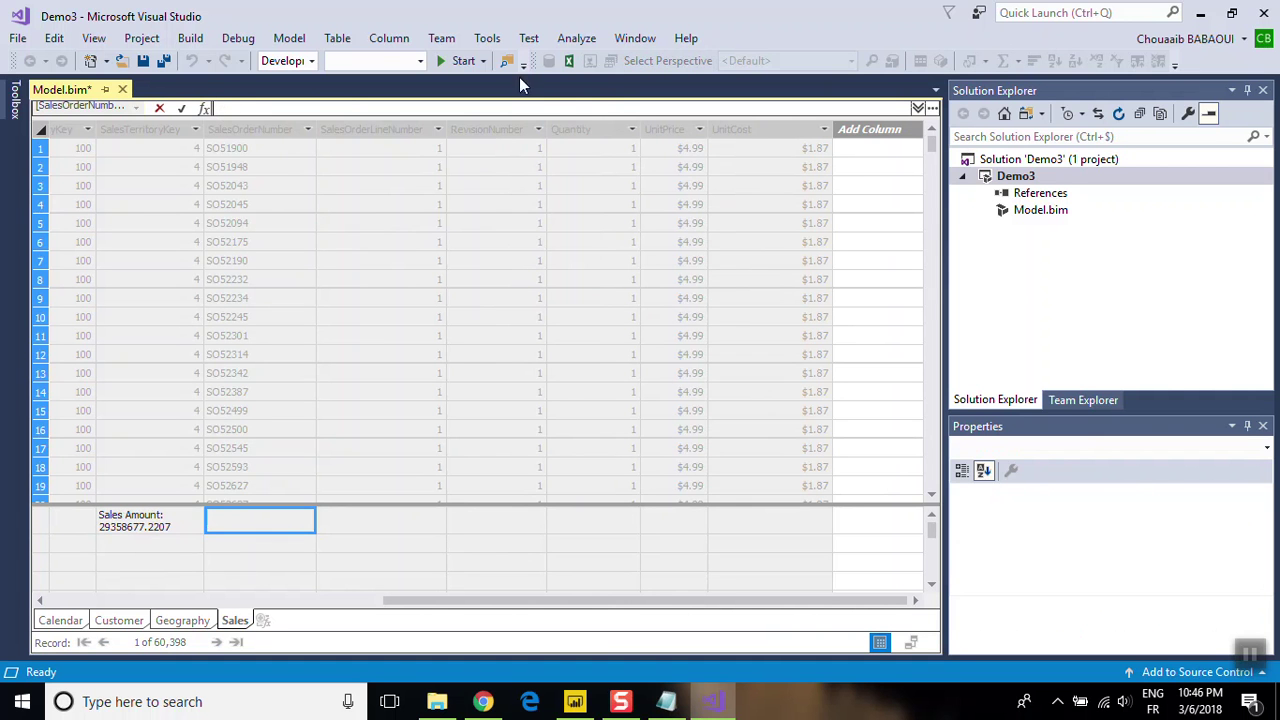
{"action": "left_click", "coordinate": [590, 127]}
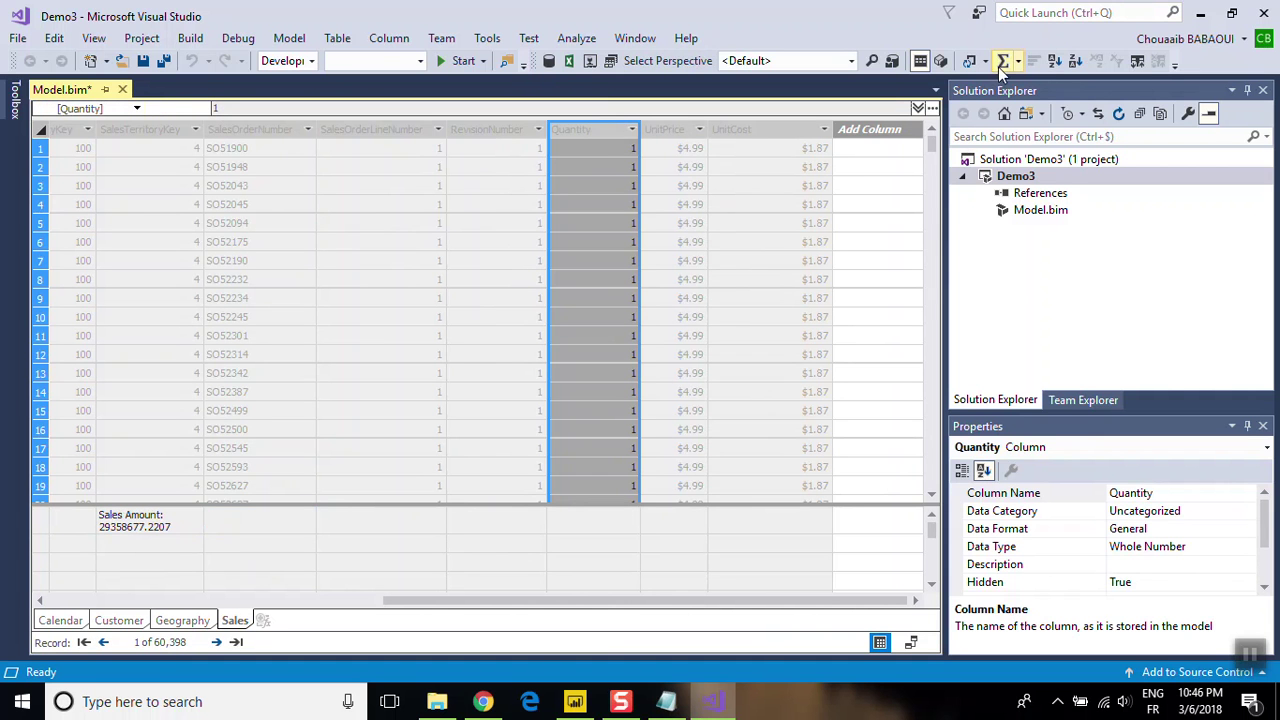
{"action": "left_click", "coordinate": [1000, 65]}
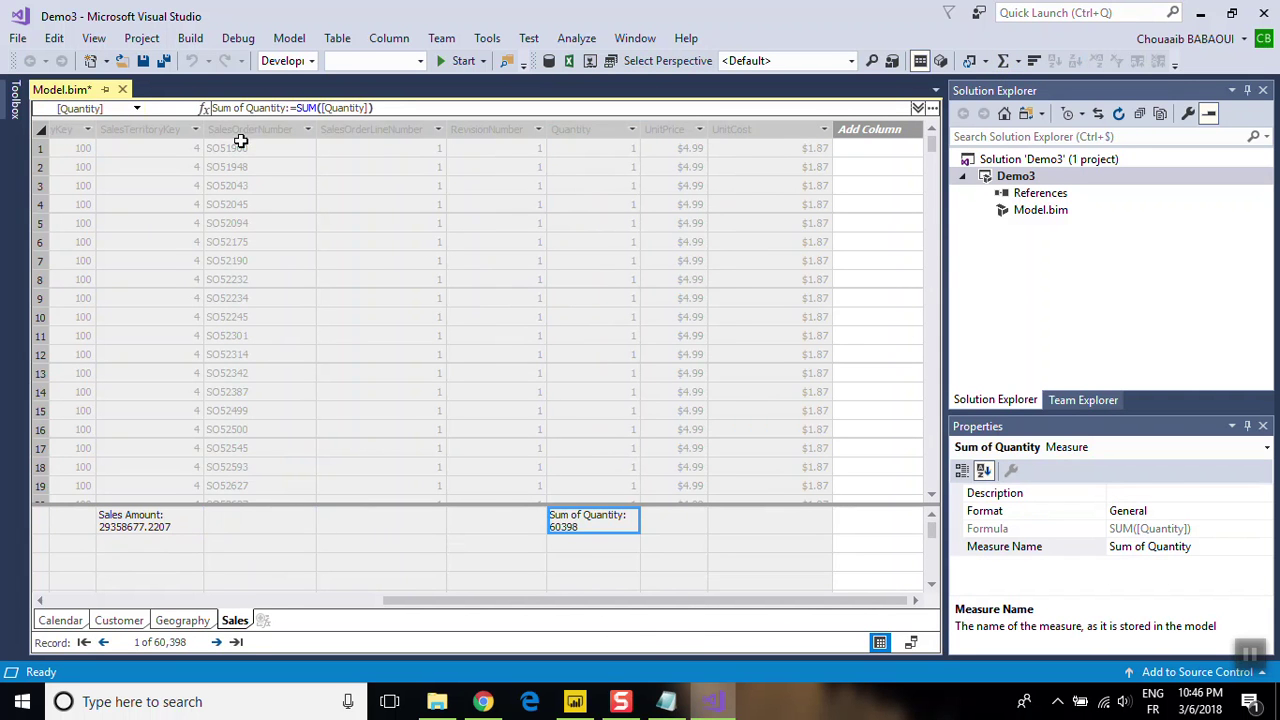
{"action": "left_click_drag", "start_coordinate": [246, 112], "coordinate": [210, 112]}
{"action": "key", "text": "BackSpace"}
{"action": "type", "text": "To"}
{"action": "type", "text": "tal"}
{"action": "key", "text": "ctrl+z"}
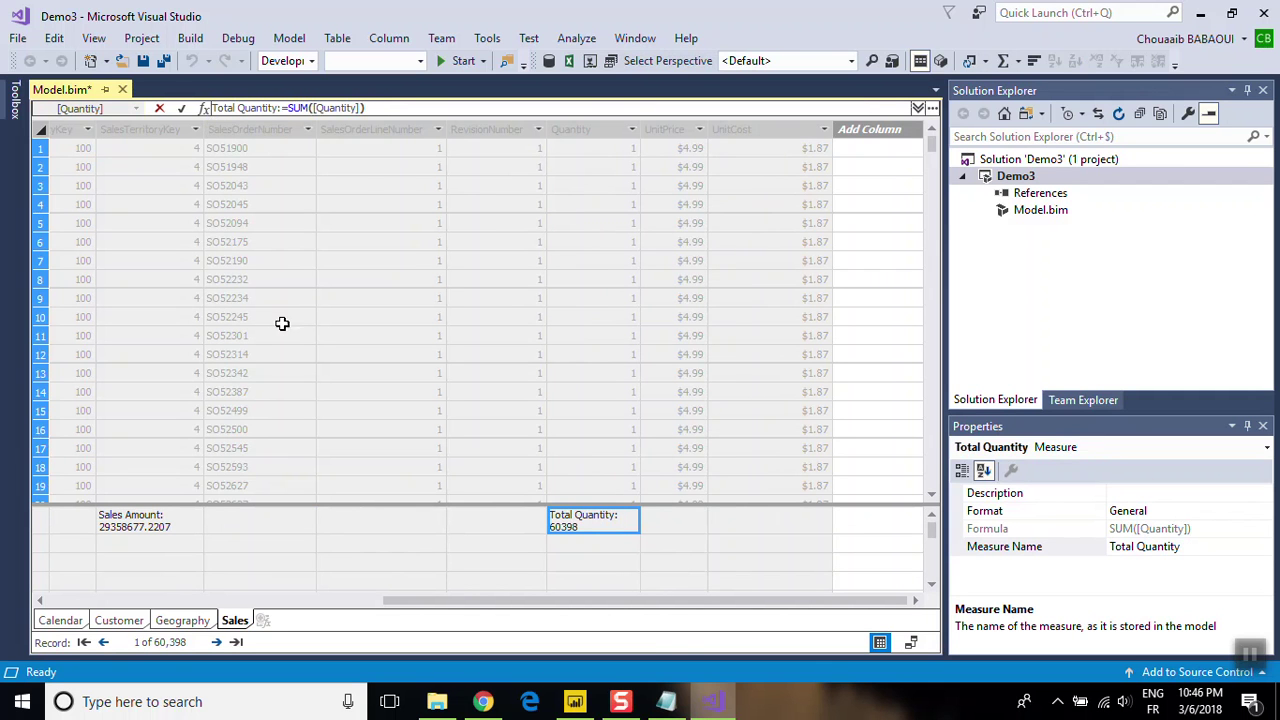
{"action": "left_click", "coordinate": [299, 535]}
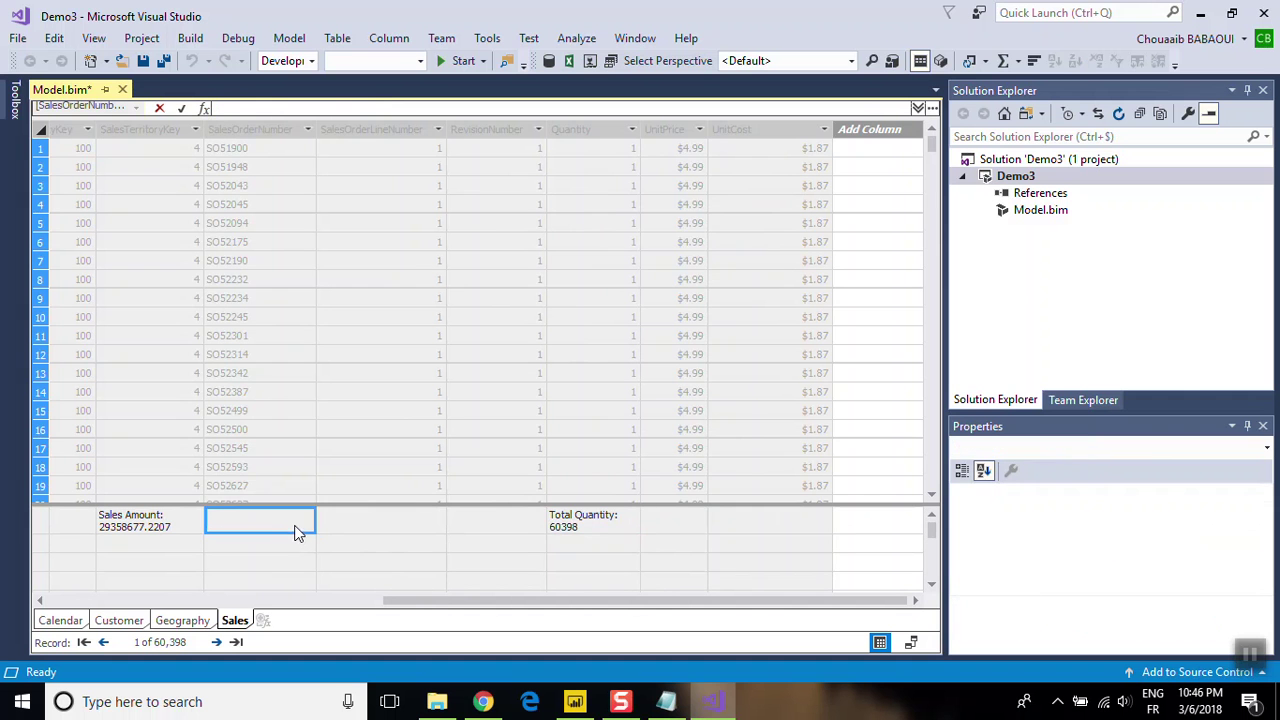
{"action": "mouse_move", "coordinate": [445, 603]}
{"action": "left_mouse_down"}
{"action": "mouse_move", "coordinate": [283, 603]}
{"action": "mouse_move", "coordinate": [352, 600]}
{"action": "left_mouse_up"}
{"action": "type", "text": "Total Customers :="}
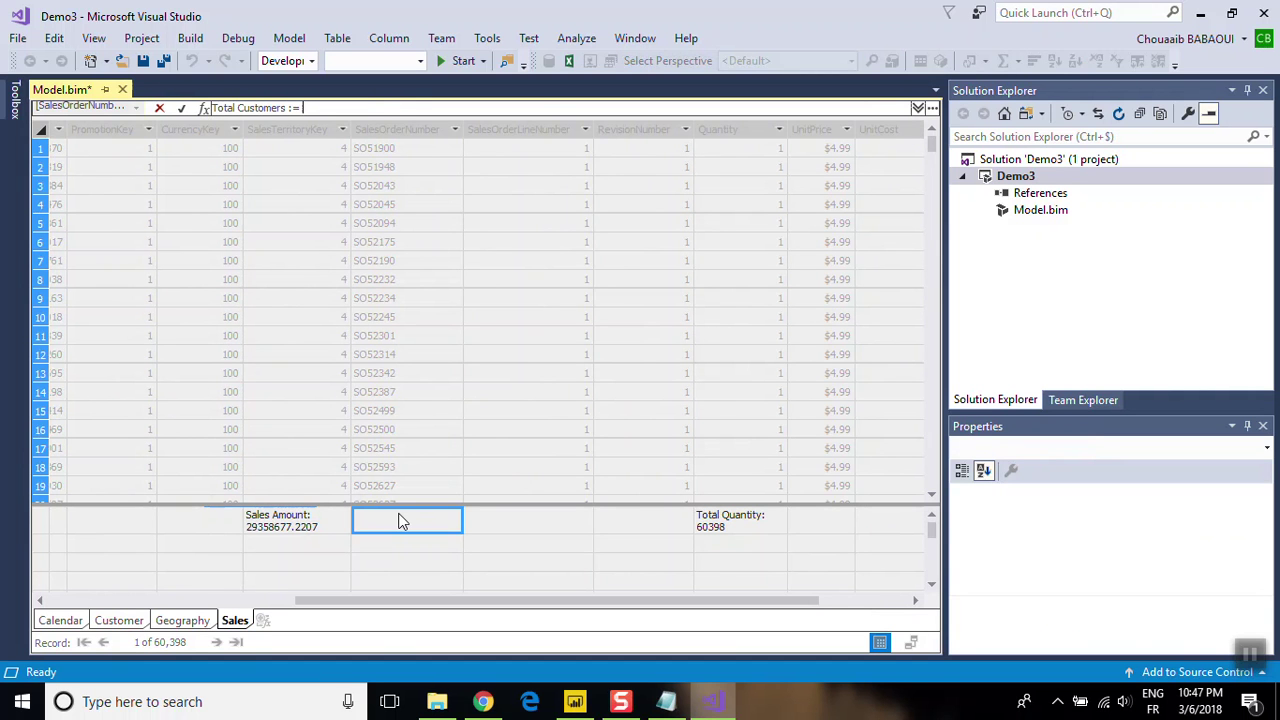
- Create measure Total Customers := DISTINCTCOUNT(Sales[CustomerKey]), returning 18484
{"action": "type", "text": "cou"}
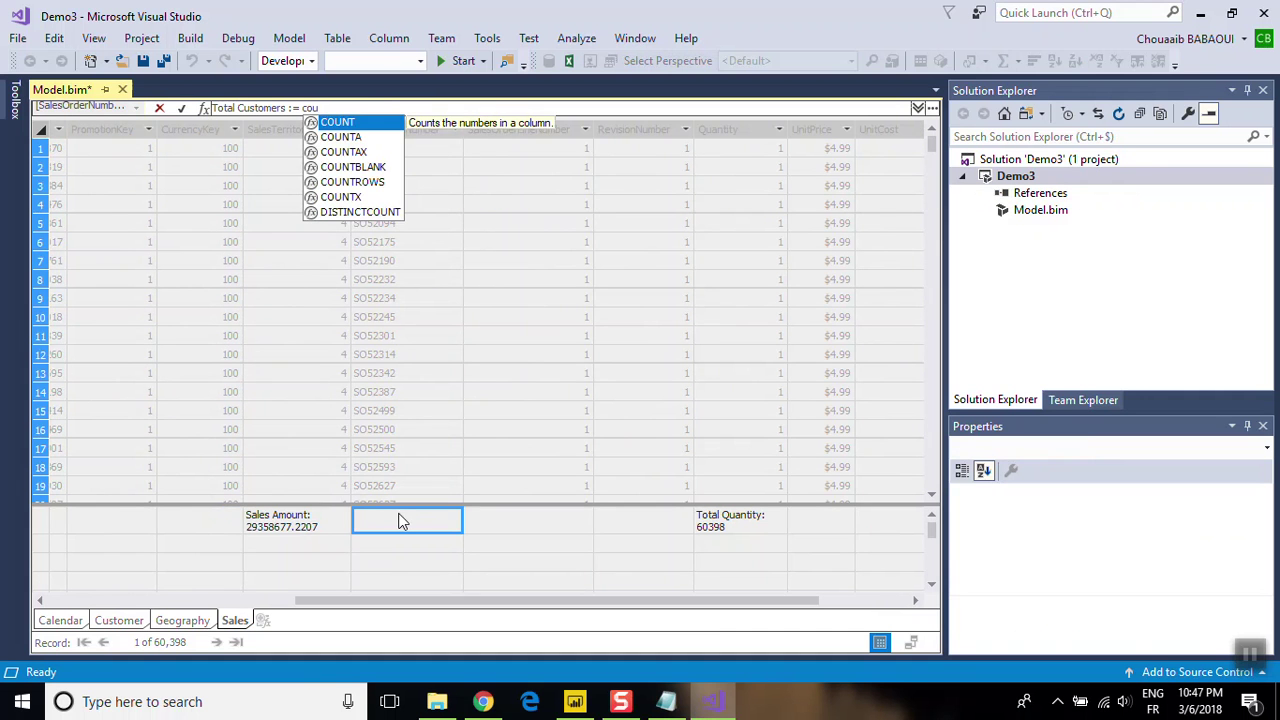
{"action": "key", "text": "Down"}
{"action": "key", "text": "Down"}
{"action": "key", "text": "Down"}
{"action": "key", "text": "Down"}
{"action": "key", "text": "Down"}
{"action": "key", "text": "Down"}
{"action": "key", "text": "Tab"}
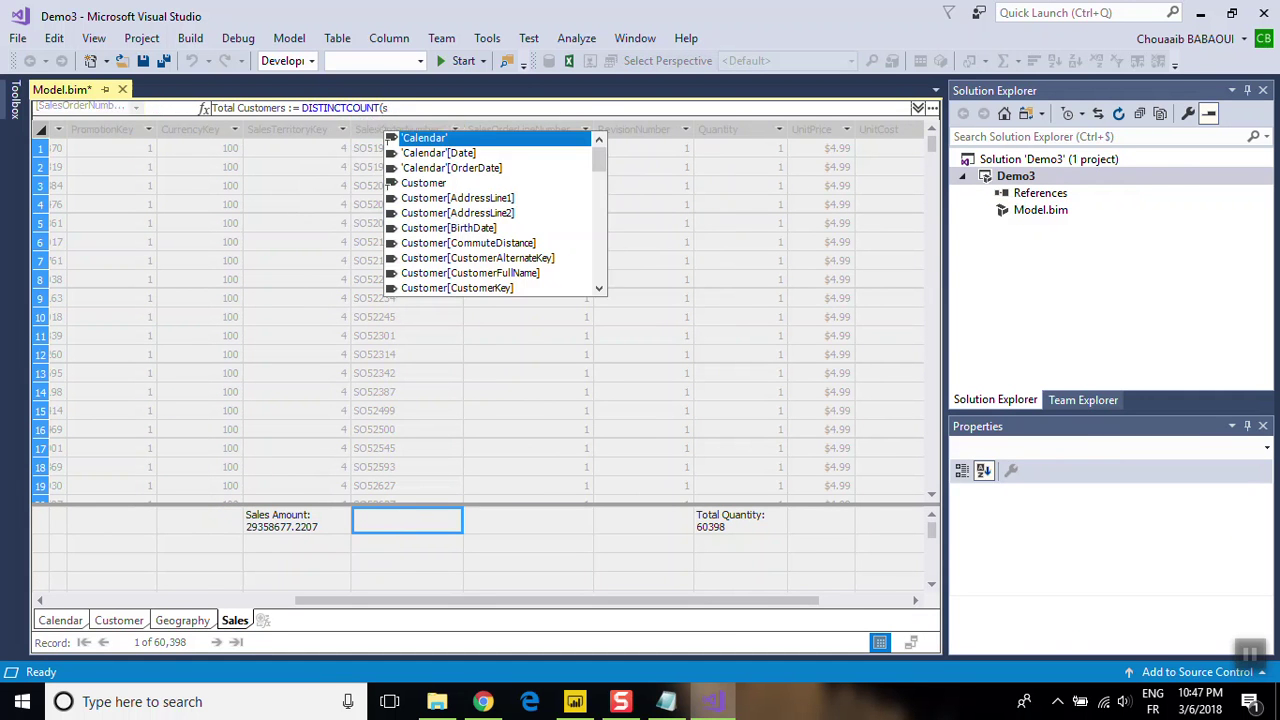
{"action": "type", "text": "s"}
{"action": "key", "text": "Down"}
{"action": "key", "text": "Down"}
{"action": "key", "text": "Tab"}
{"action": "type", "text": ")"}
{"action": "key", "text": "Return"}
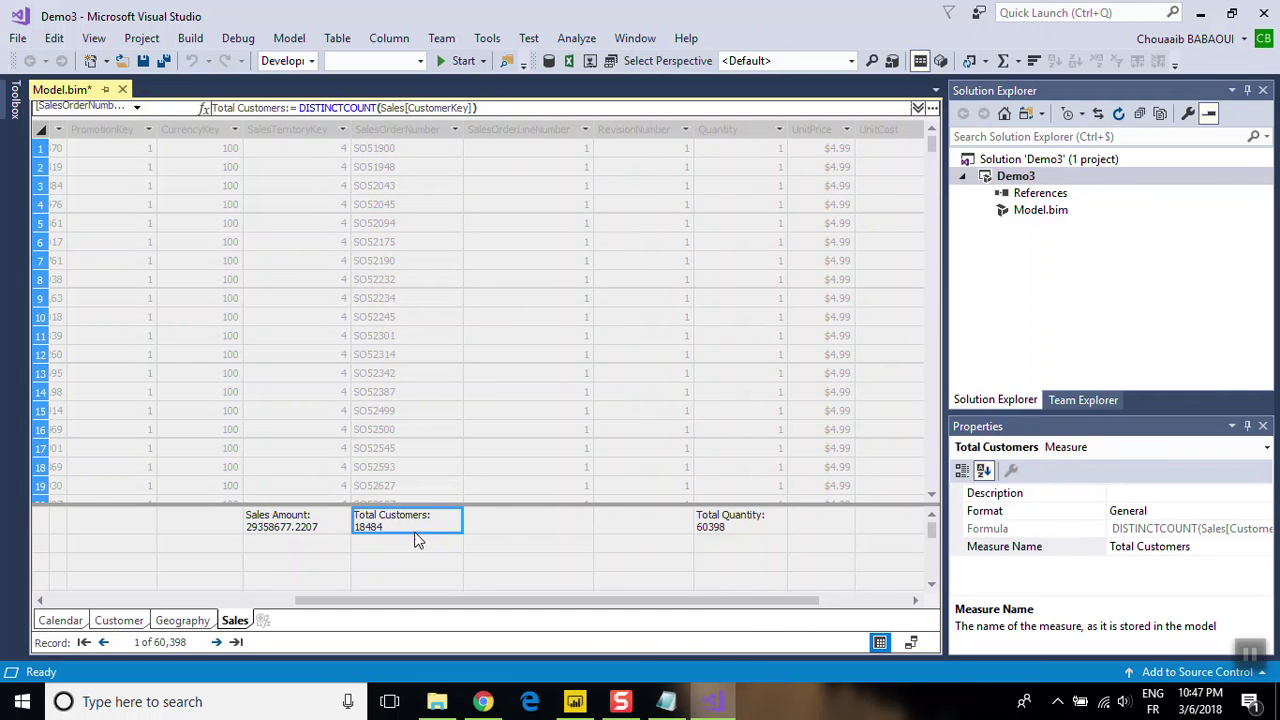
{"action": "left_click", "coordinate": [490, 527]}
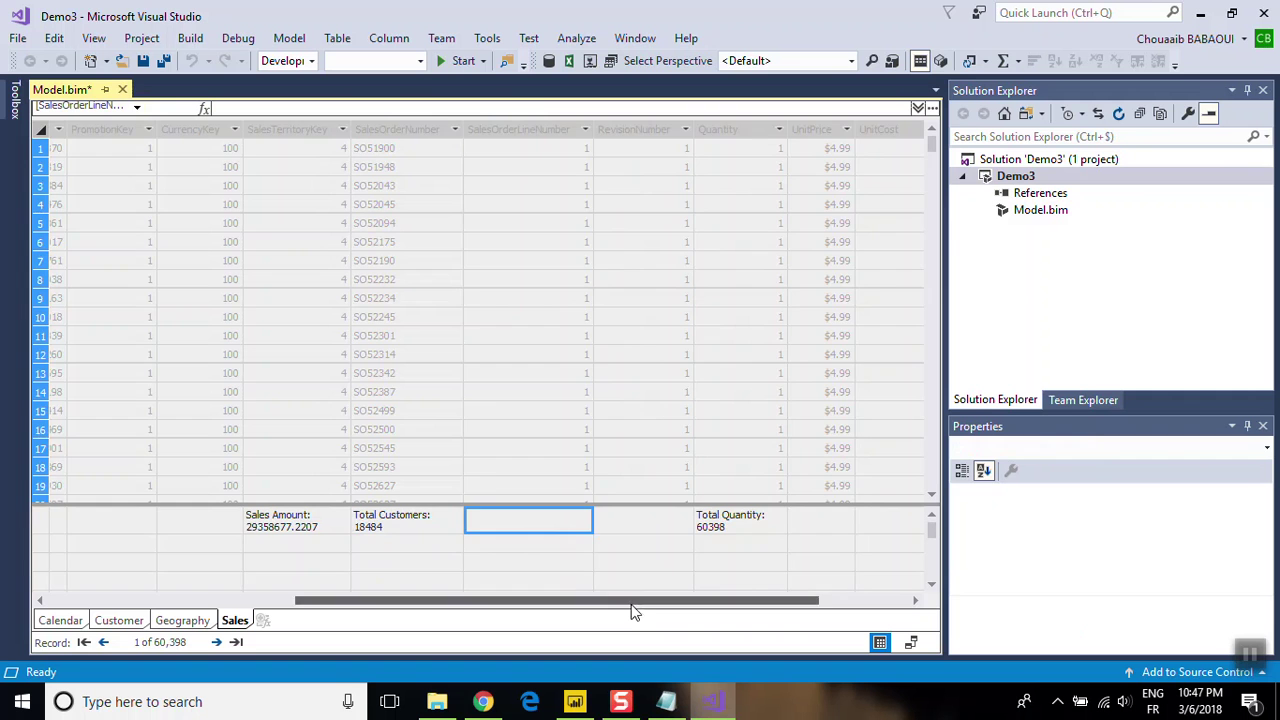
{"action": "left_click_drag", "start_coordinate": [632, 601], "coordinate": [723, 601]}
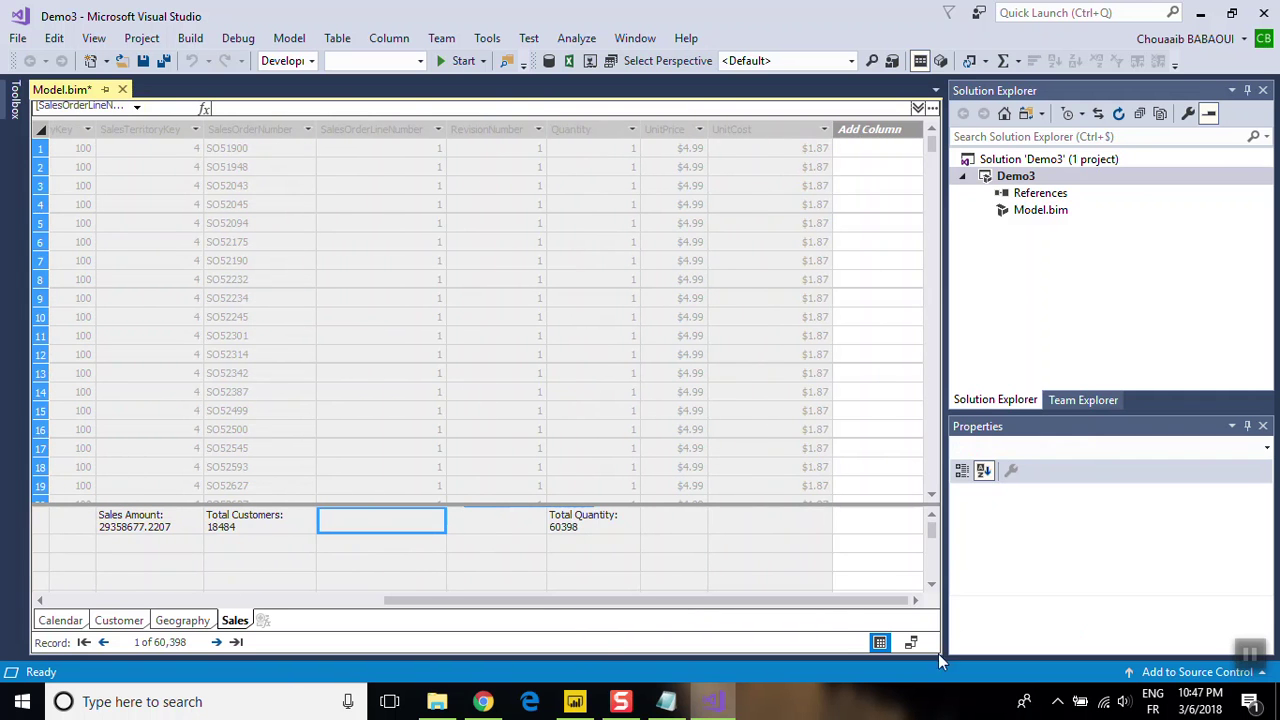
{"action": "left_click", "coordinate": [910, 643]}
- In Diagram View, place Customer beside Sales and Calendar to the right of Sales
{"action": "left_click", "coordinate": [910, 644]}
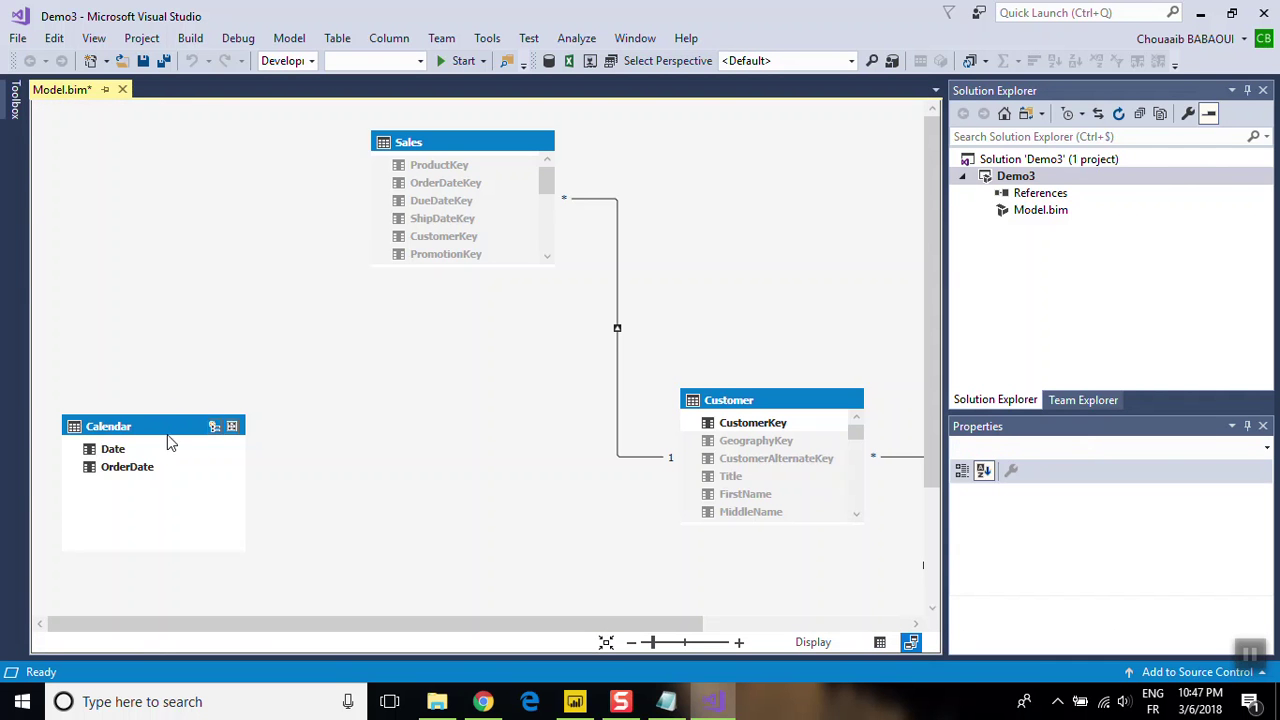
{"action": "left_click_drag", "start_coordinate": [168, 437], "coordinate": [393, 388]}
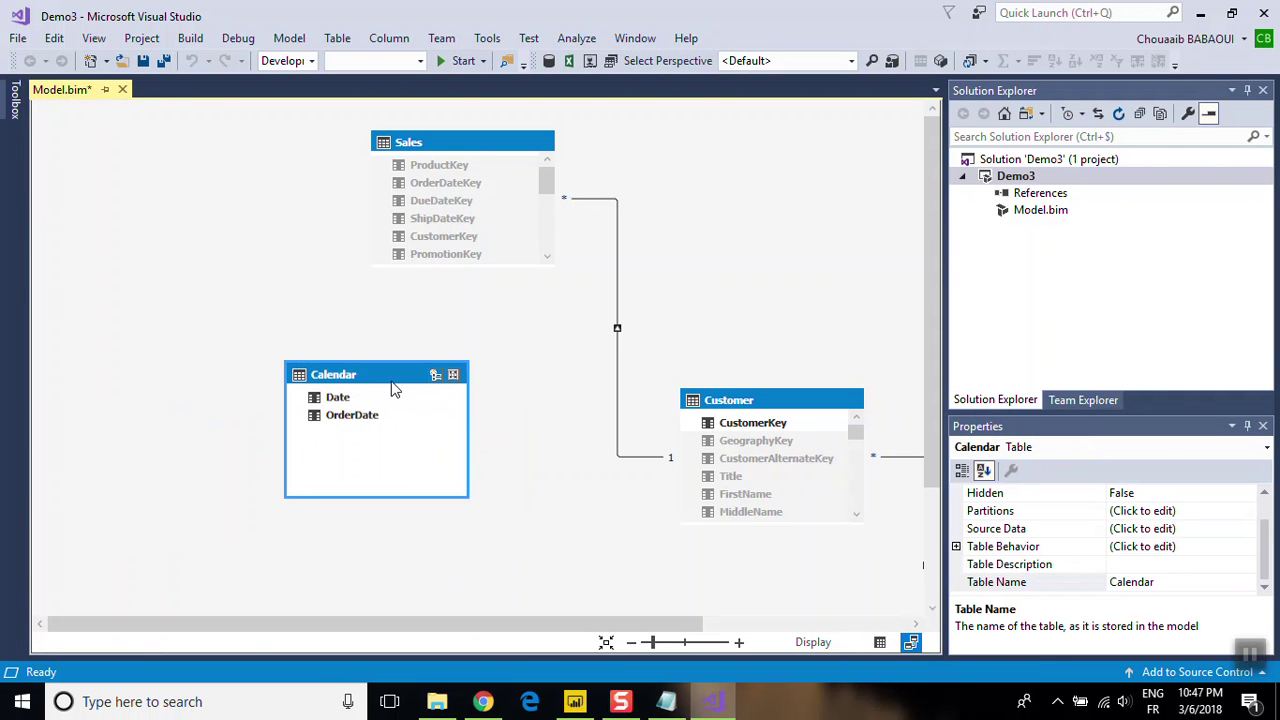
{"action": "mouse_move", "coordinate": [770, 401]}
{"action": "left_mouse_down"}
{"action": "mouse_move", "coordinate": [693, 208]}
{"action": "mouse_move", "coordinate": [187, 127]}
{"action": "left_mouse_up"}
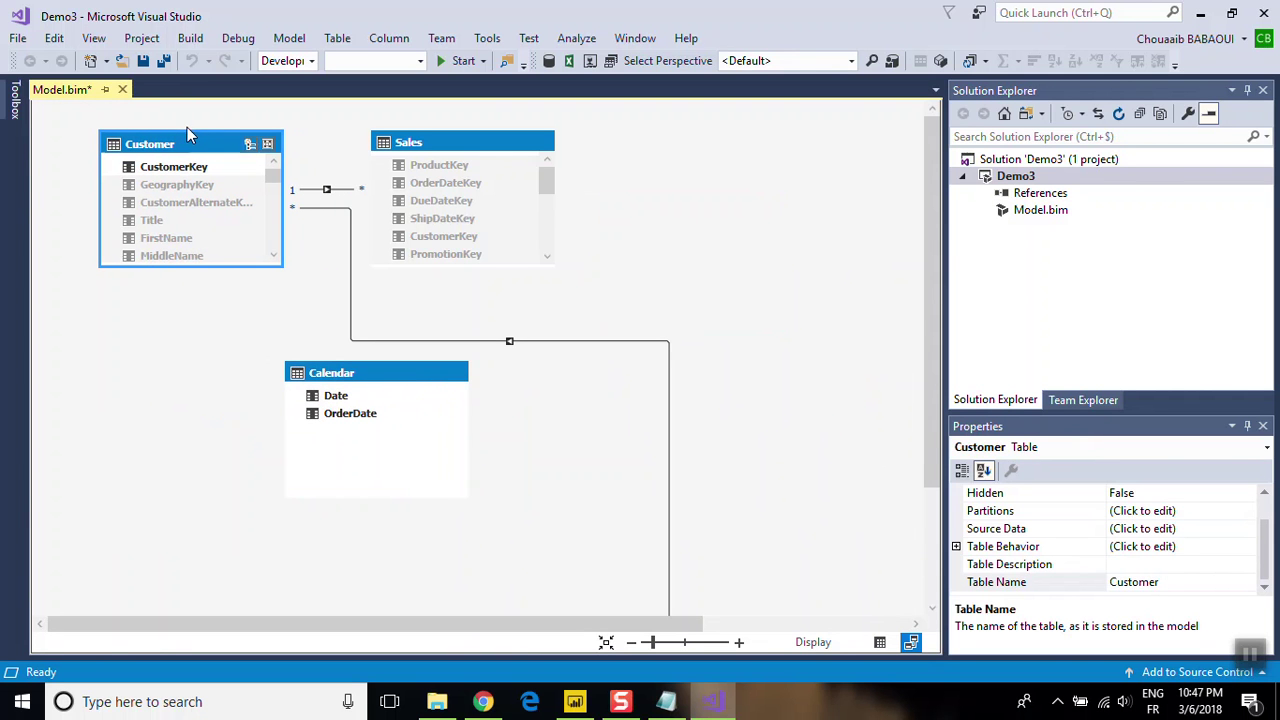
{"action": "left_click_drag", "start_coordinate": [396, 386], "coordinate": [741, 219]}
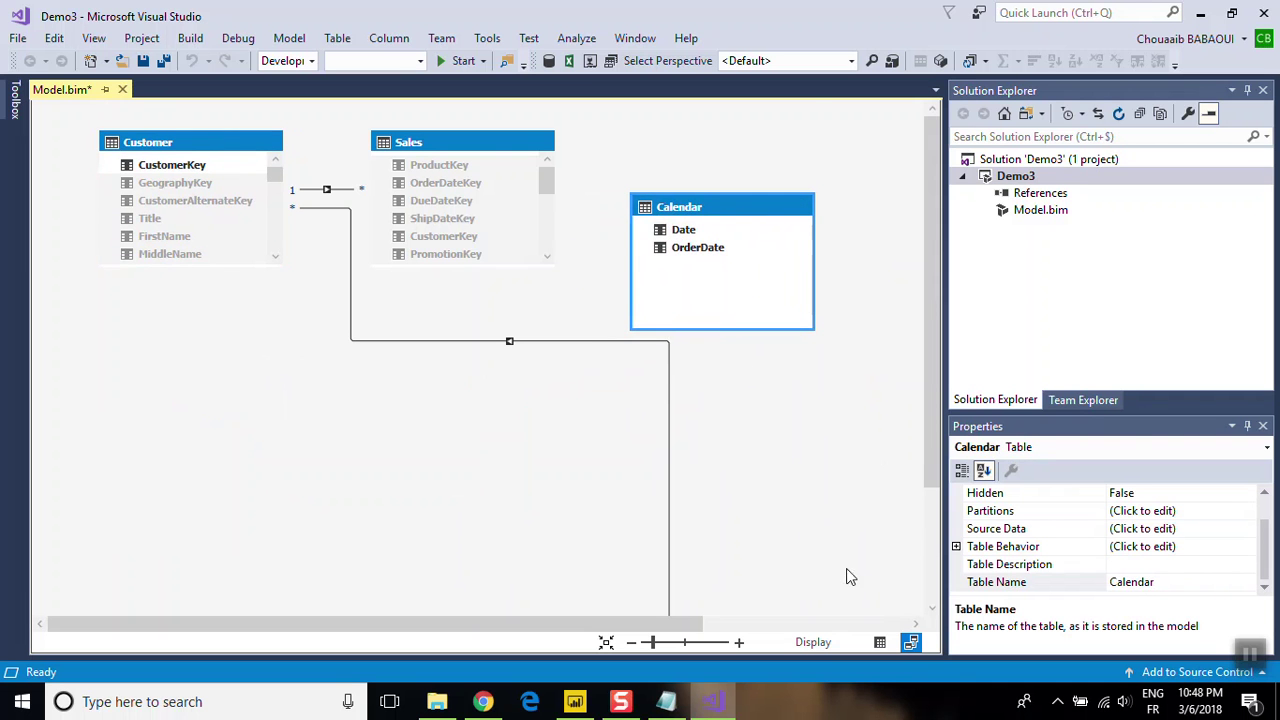
{"action": "left_click_drag", "start_coordinate": [936, 451], "coordinate": [917, 600]}
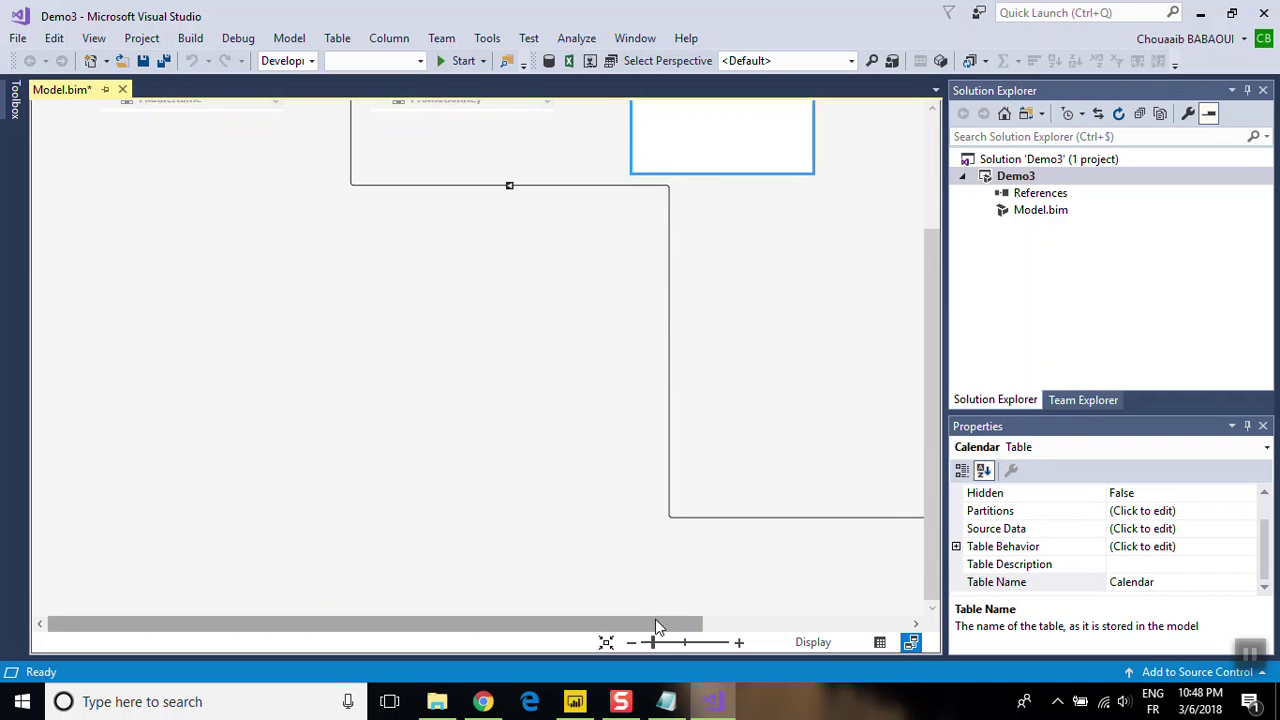
- Put Geography below Customer and relate Calendar OrderDate to Sales OrderDateKey, then return to Grid View
{"action": "left_click_drag", "start_coordinate": [656, 624], "coordinate": [861, 624]}
{"action": "left_click", "coordinate": [806, 464]}
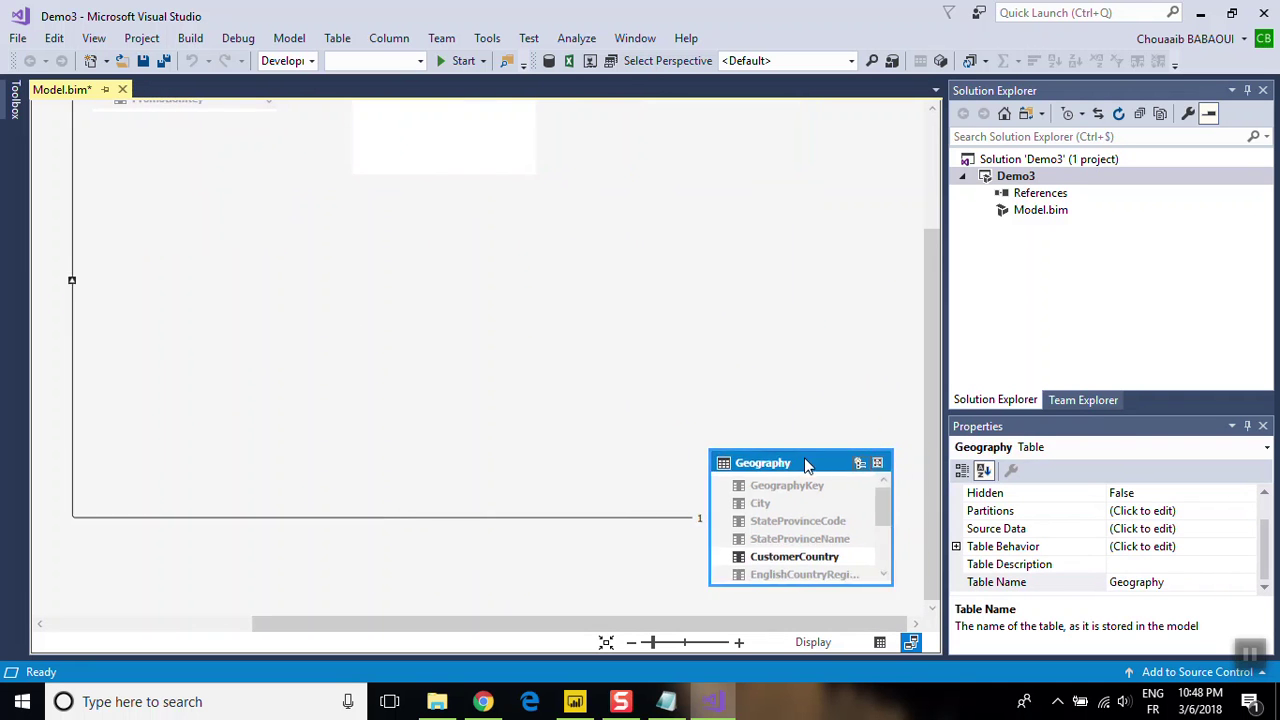
{"action": "left_click_drag", "start_coordinate": [806, 464], "coordinate": [85, 240]}
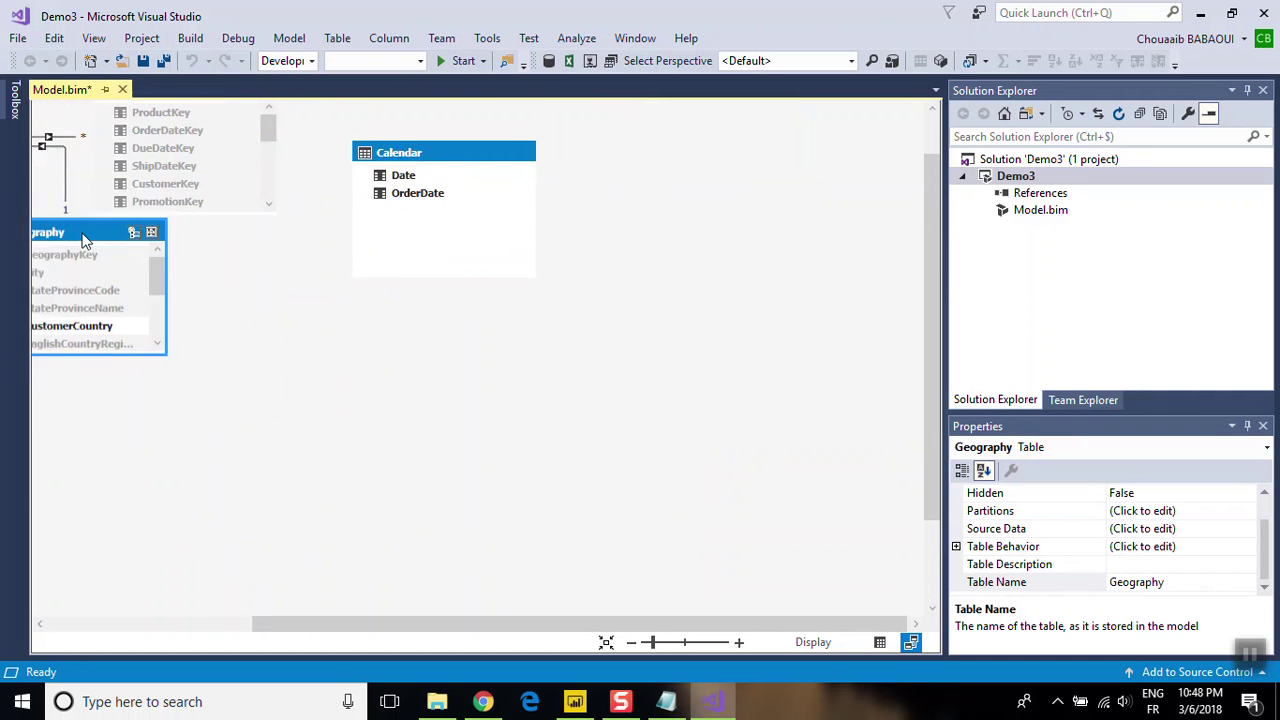
{"action": "left_click_drag", "start_coordinate": [85, 240], "coordinate": [107, 324]}
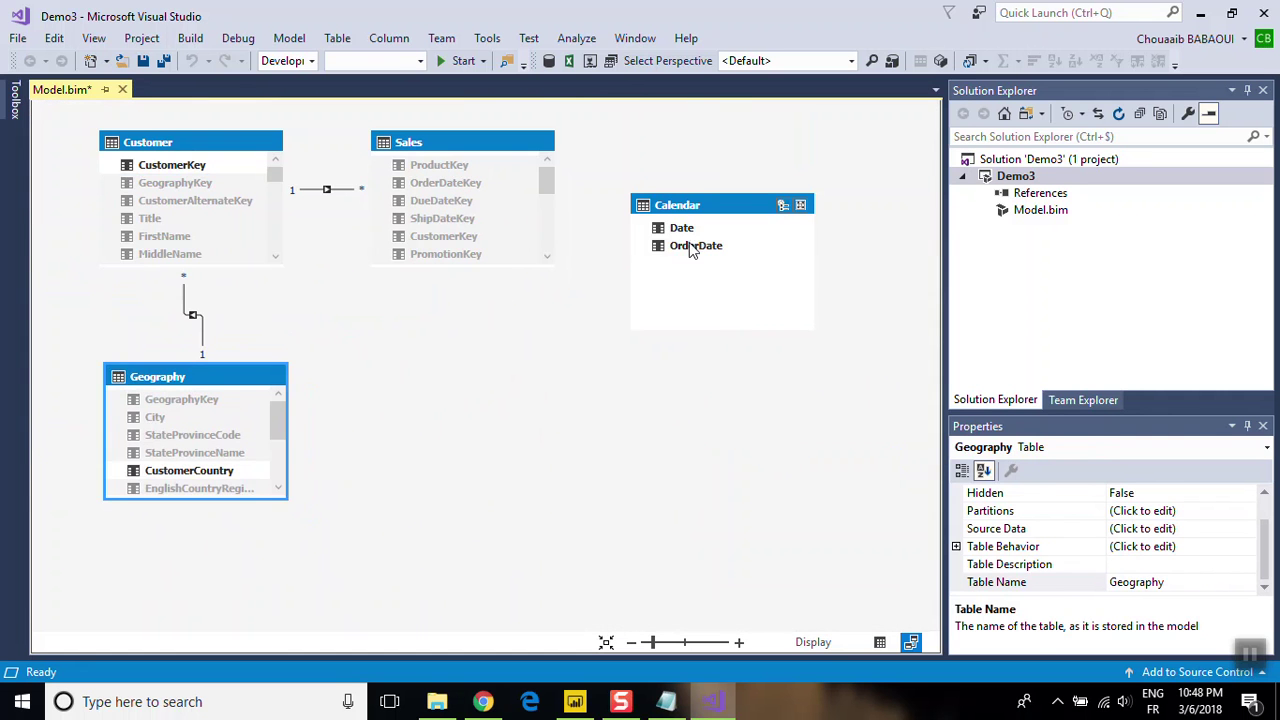
{"action": "left_click_drag", "start_coordinate": [690, 250], "coordinate": [478, 183]}
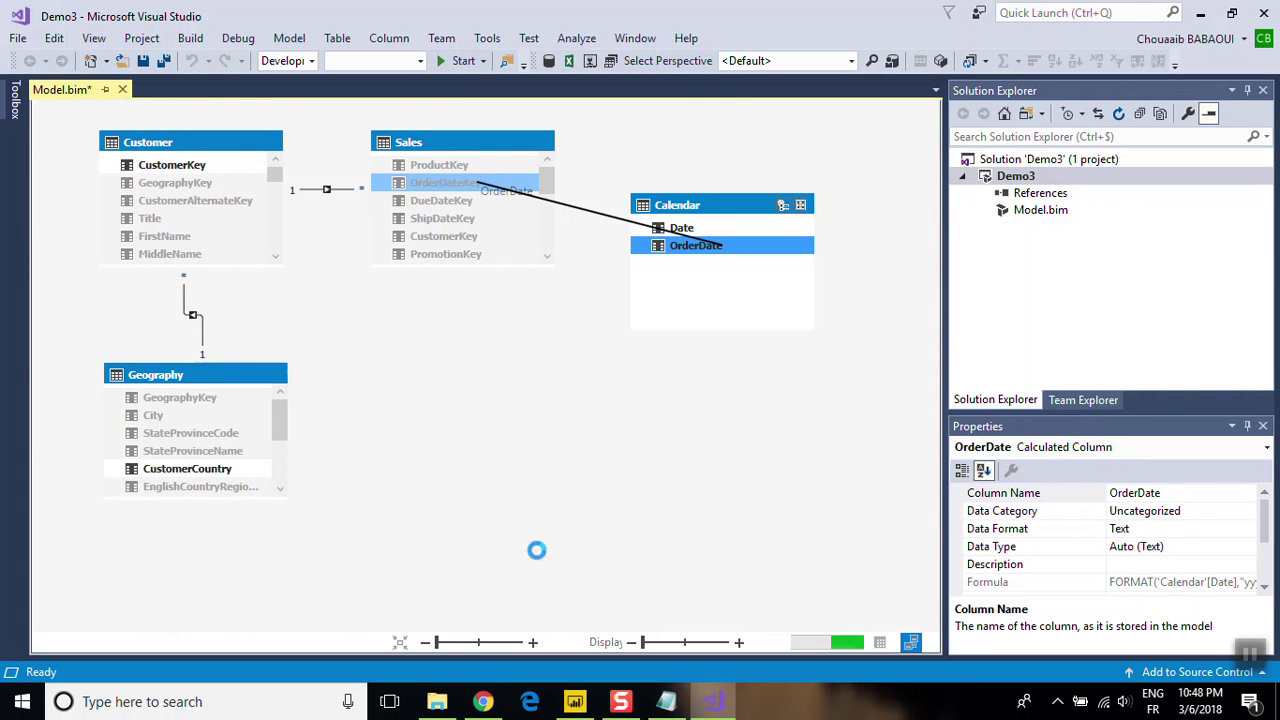
{"action": "left_click", "coordinate": [880, 642]}
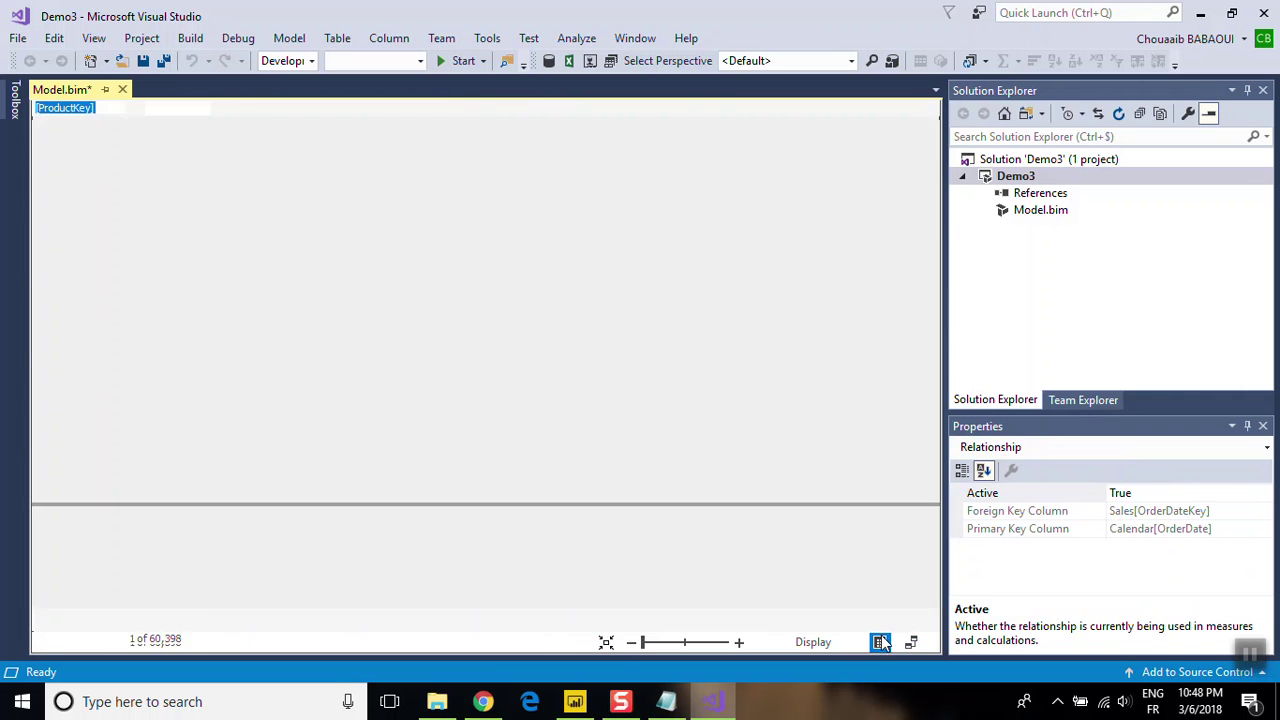
- Add a new calculated column named Year to the Sales table
{"action": "left_click", "coordinate": [425, 525]}
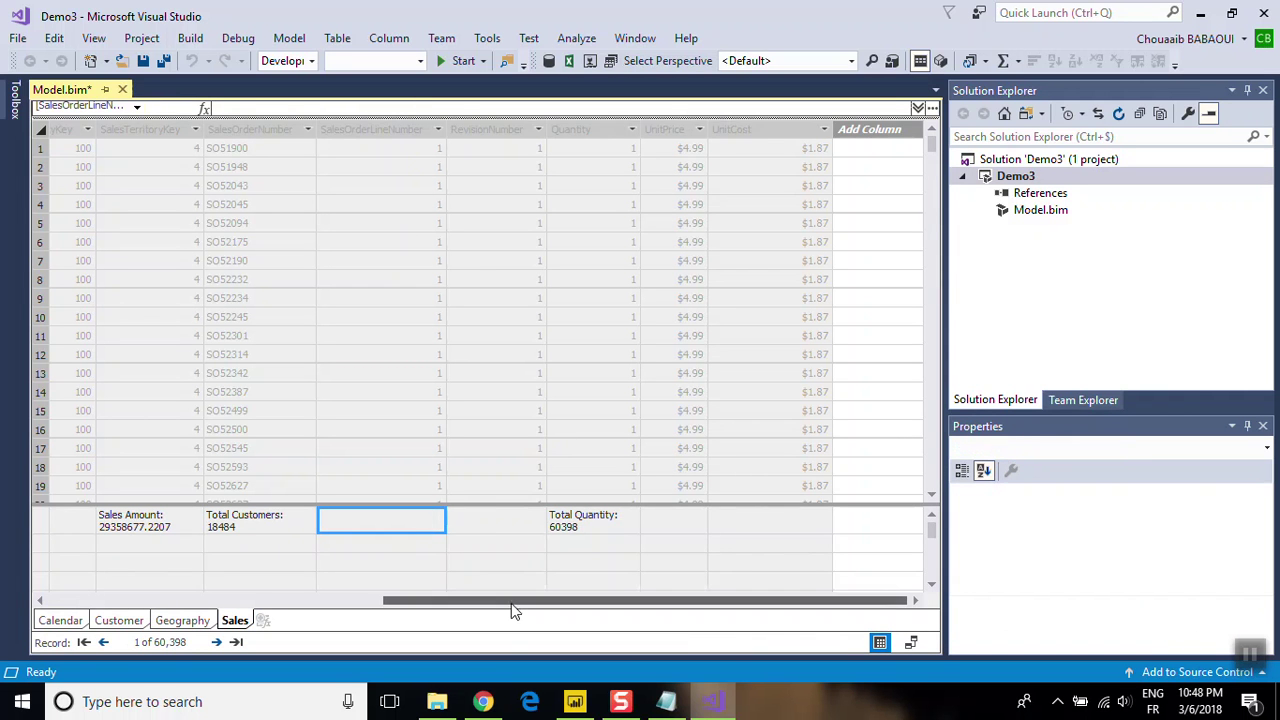
{"action": "left_click", "coordinate": [833, 157]}
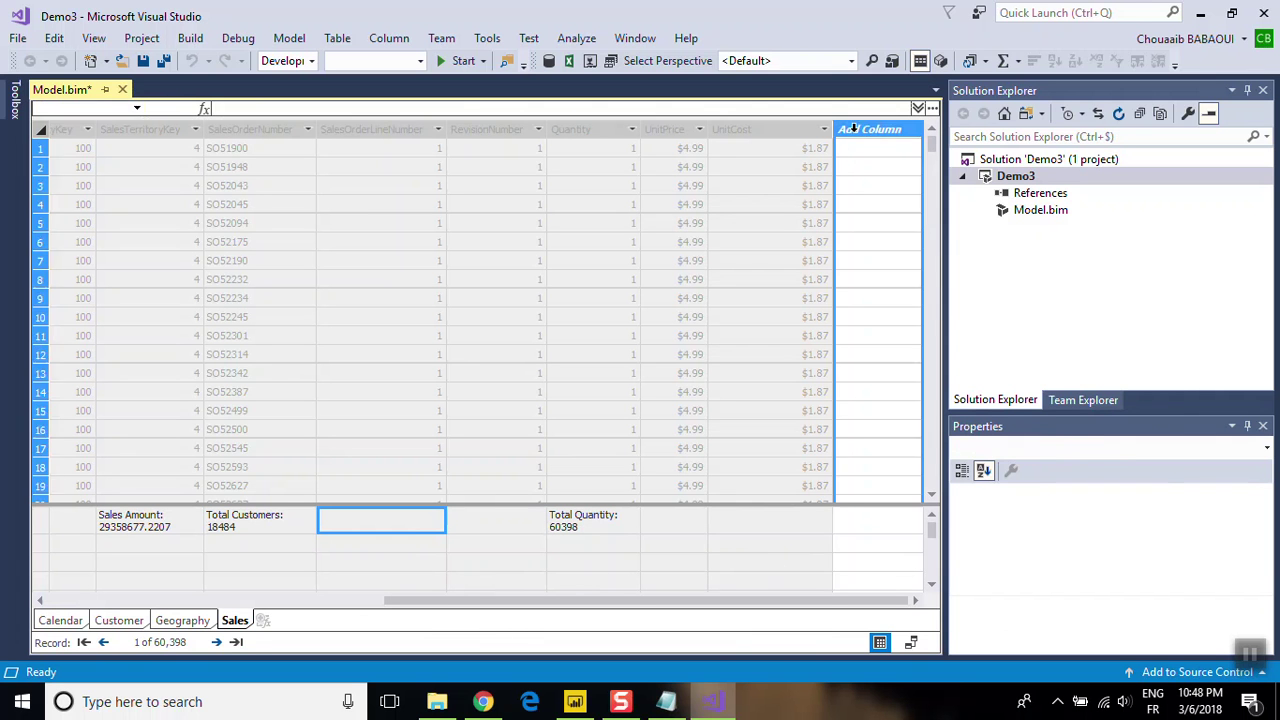
{"action": "double_click", "coordinate": [869, 129]}
{"action": "type", "text": "Year"}
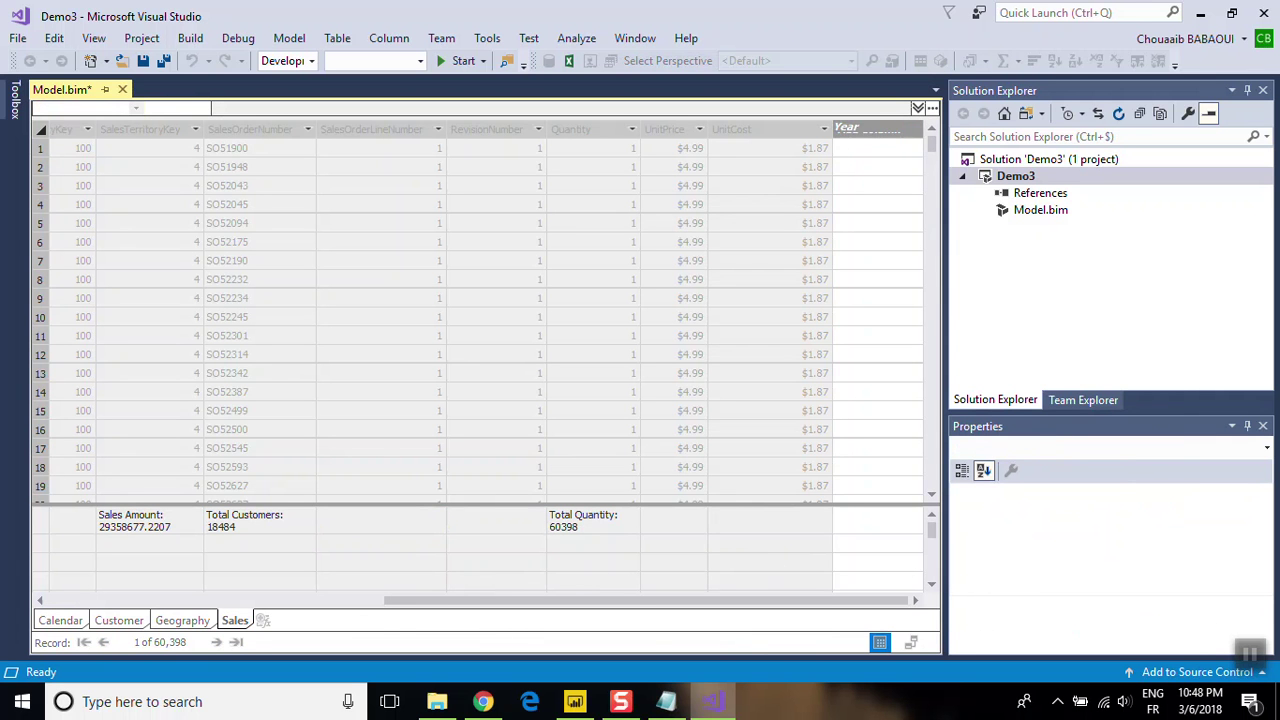
{"action": "key", "text": "Return"}
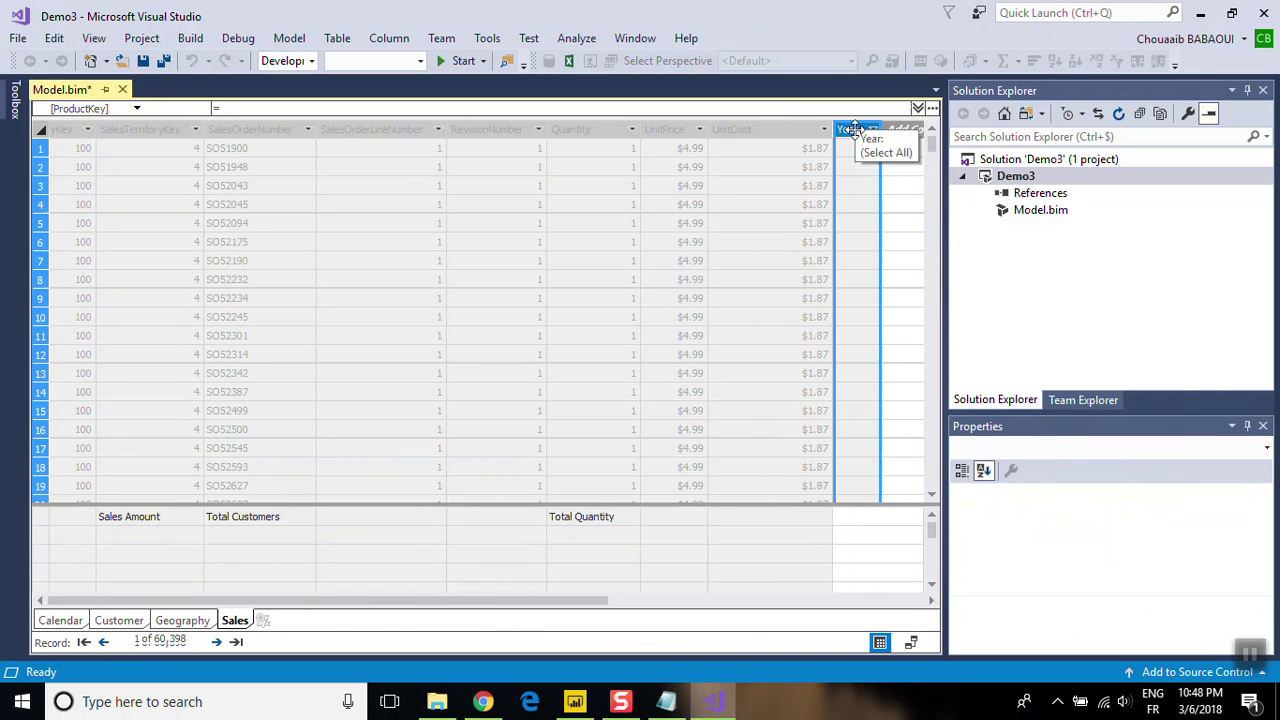
- Give the Year column the formula =YEAR(RELATED('Calendar'[Date])) so it fills with years
{"action": "type", "text": "Y"}
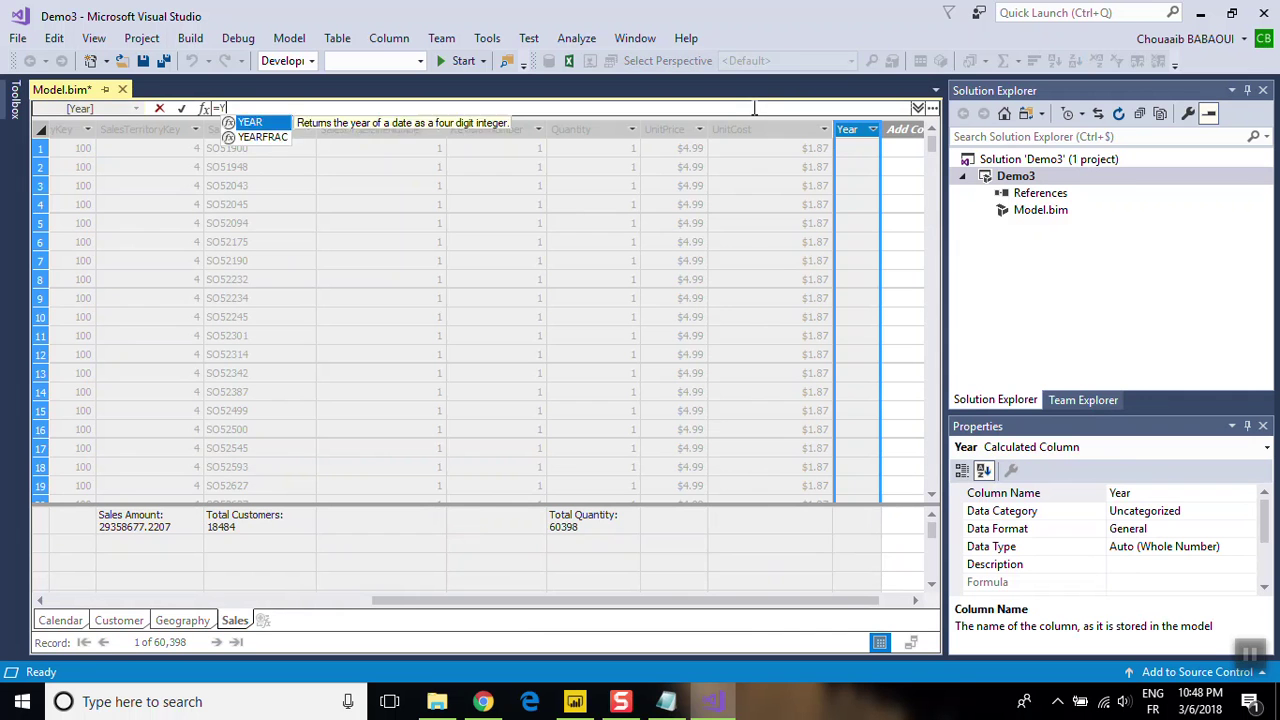
{"action": "type", "text": "EAR(re"}
{"action": "key", "text": "Tab"}
{"action": "type", "text": "'ca"}
{"action": "key", "text": "Tab"}
{"action": "type", "text": "))"}
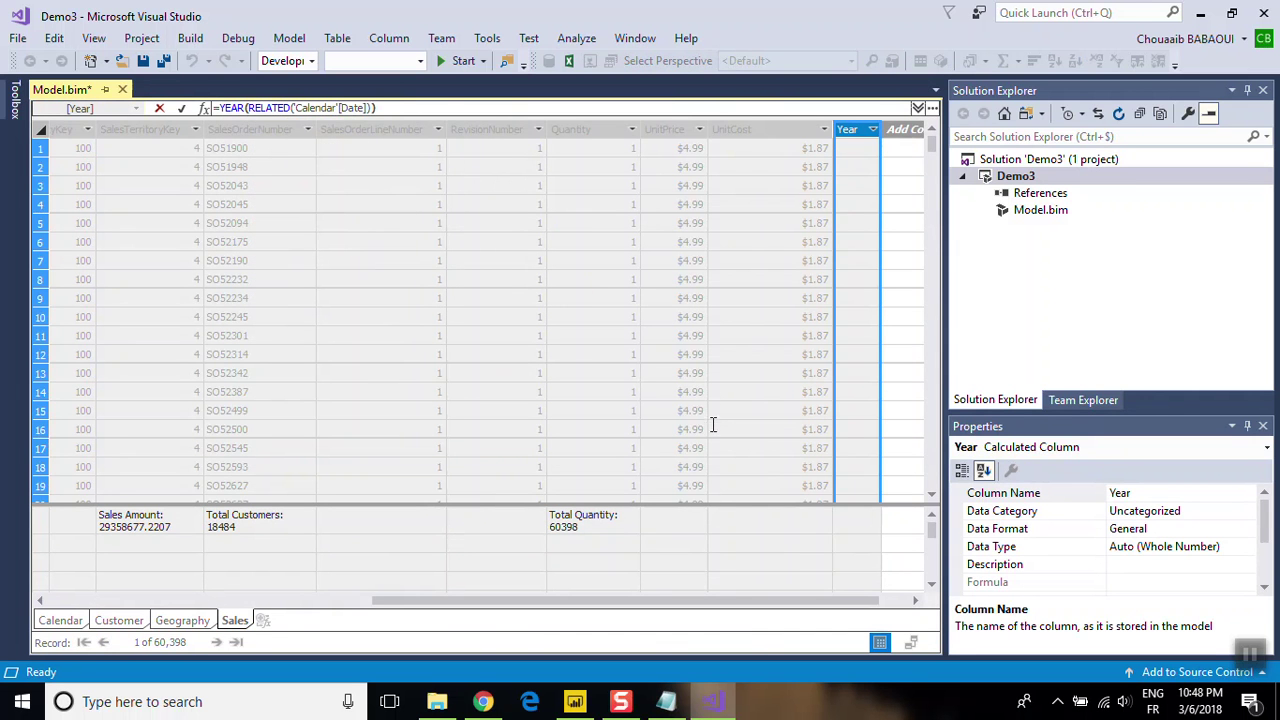
{"action": "key", "text": "Return"}
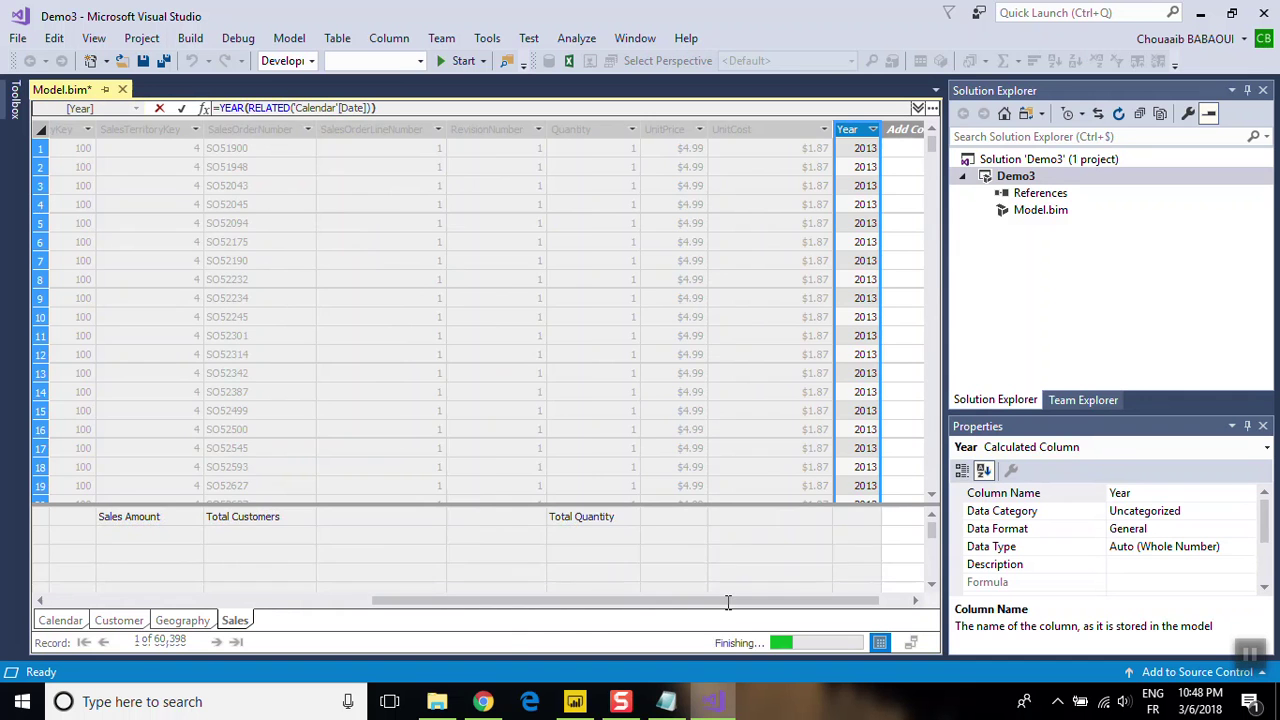
{"action": "left_click_drag", "start_coordinate": [728, 601], "coordinate": [890, 590]}
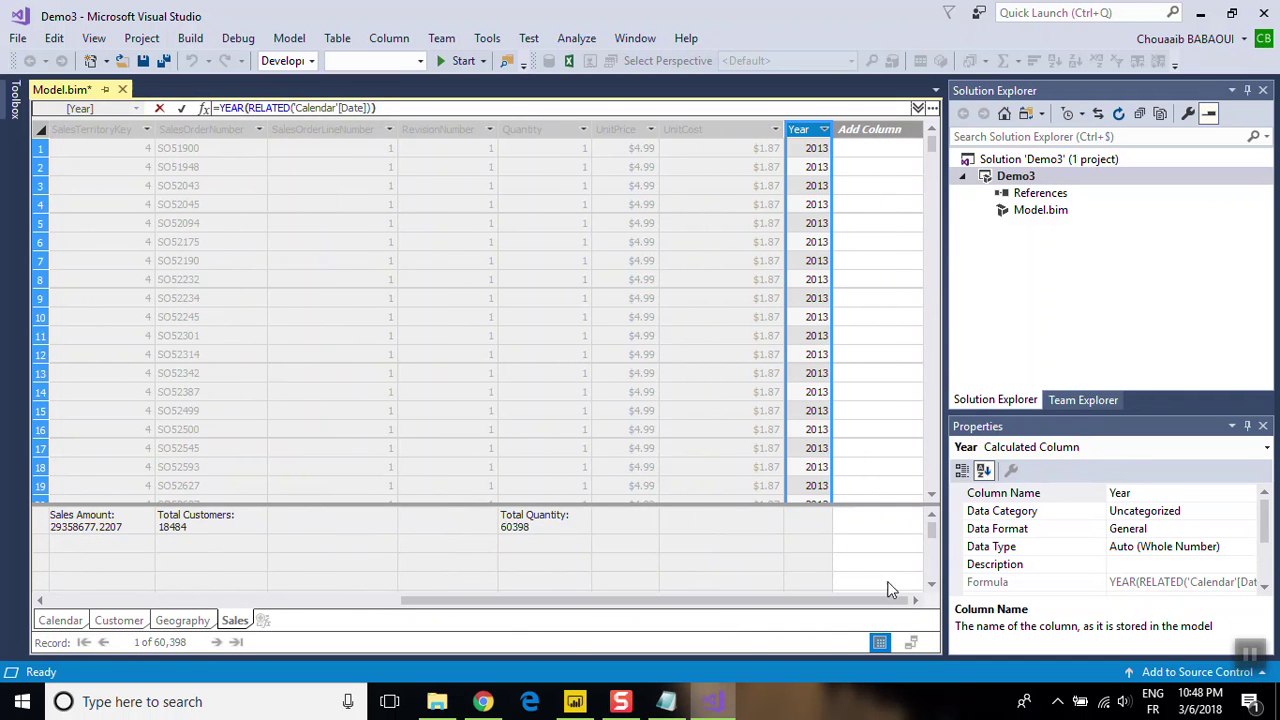
{"action": "double_click", "coordinate": [868, 129]}
- Name the column Quarter with formula ="Q"&FORMAT(RELATED('Calendar'[Date]),"q")
{"action": "type", "text": "Quarter"}
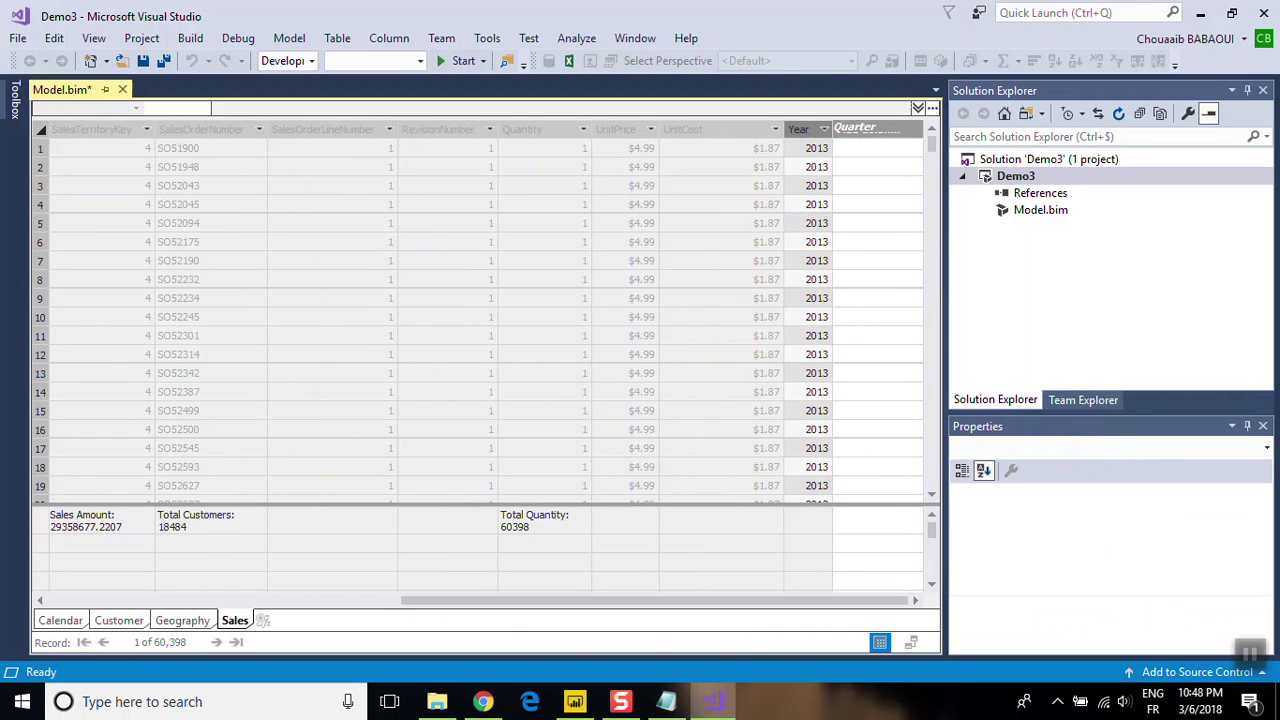
{"action": "key", "text": "Return"}
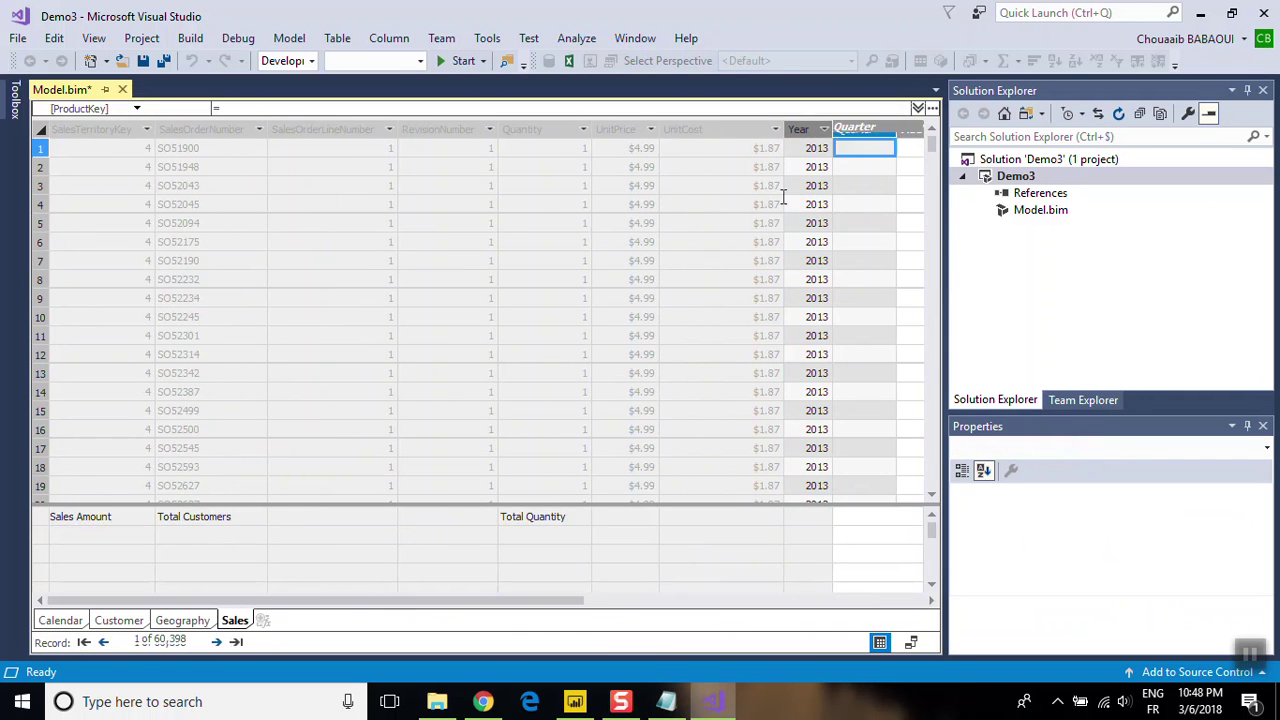
{"action": "left_click", "coordinate": [717, 110]}
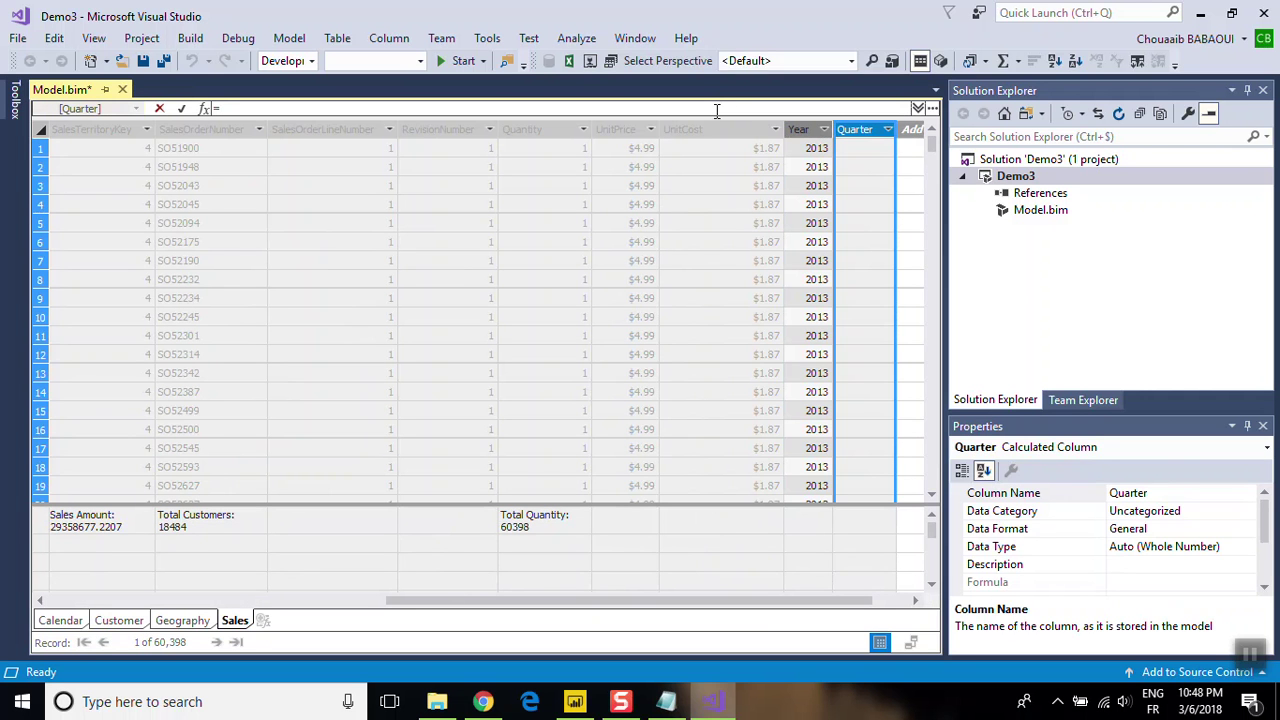
{"action": "type", "text": "\"Q"}
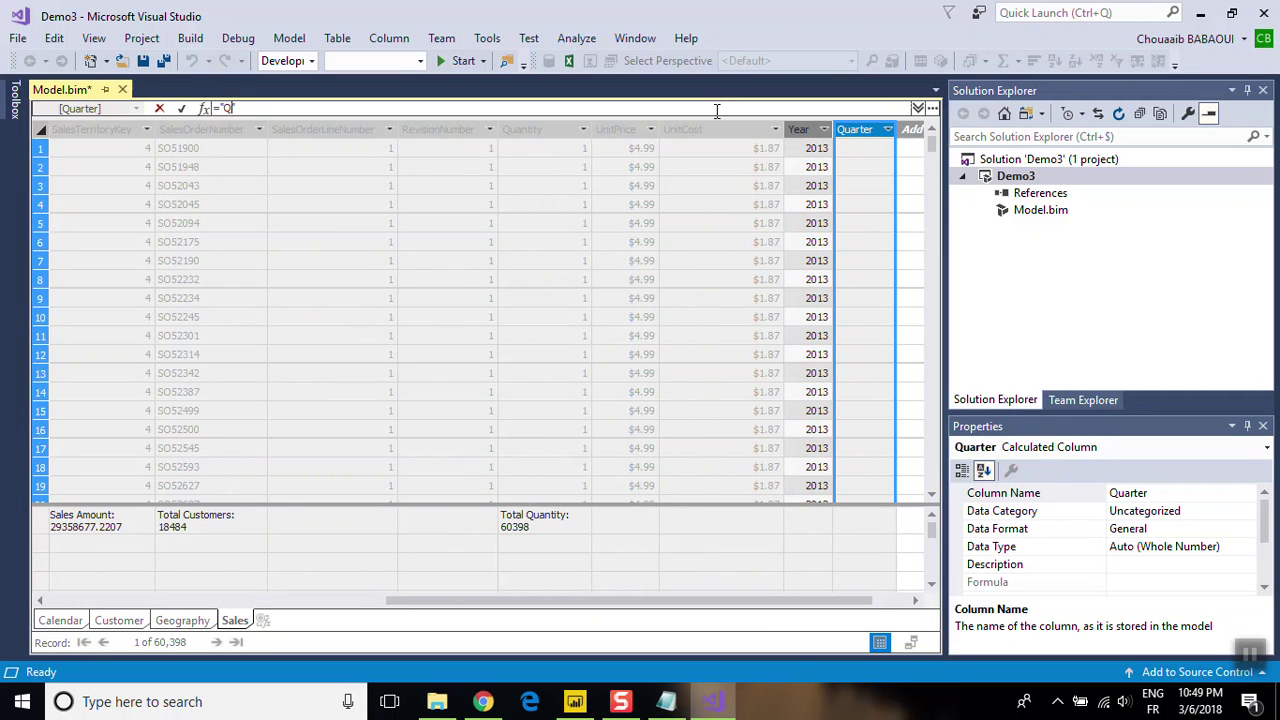
{"action": "type", "text": "&FORMAT("}
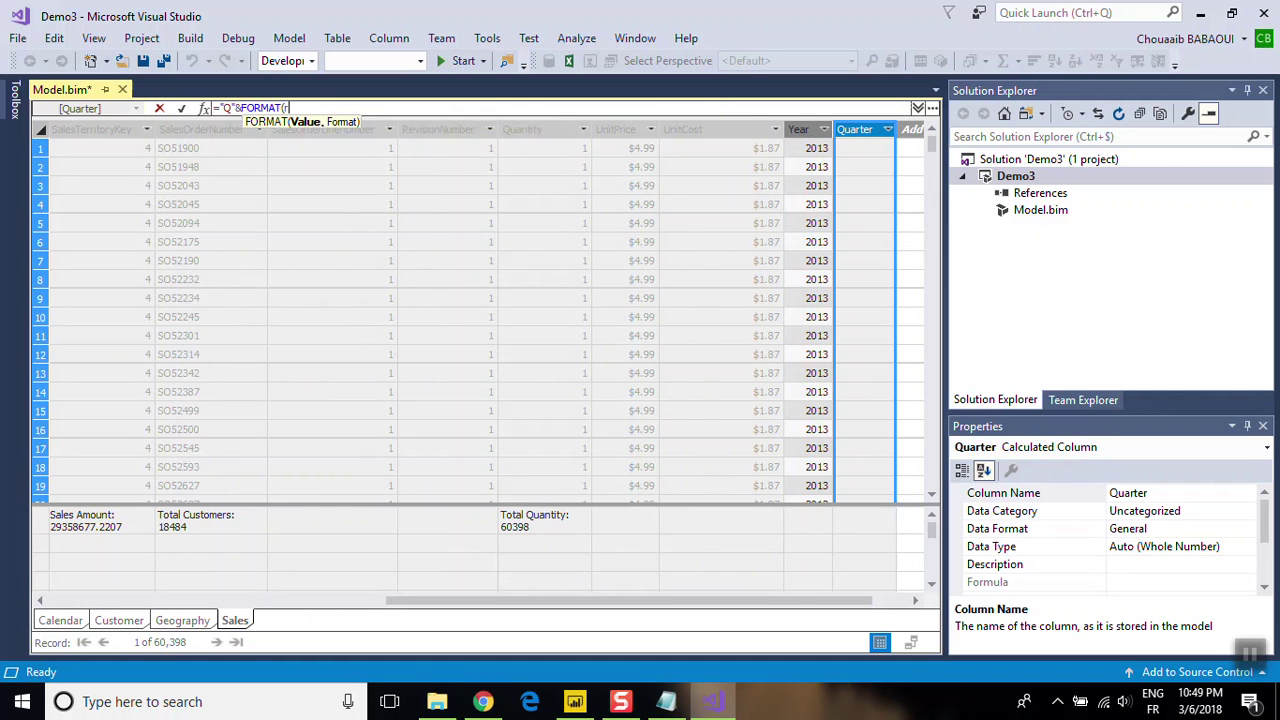
{"action": "type", "text": "RELATED(ca"}
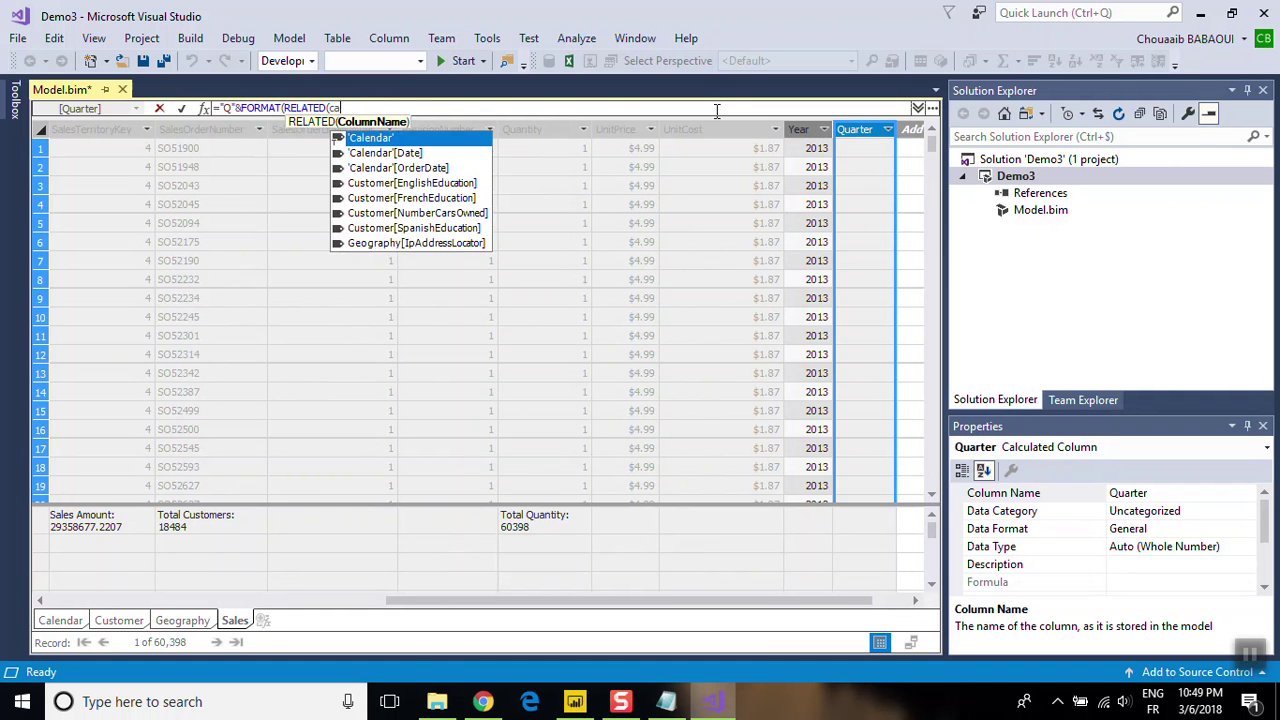
{"action": "key", "text": "Down"}
{"action": "key", "text": "Tab"}
{"action": "type", "text": "),"}
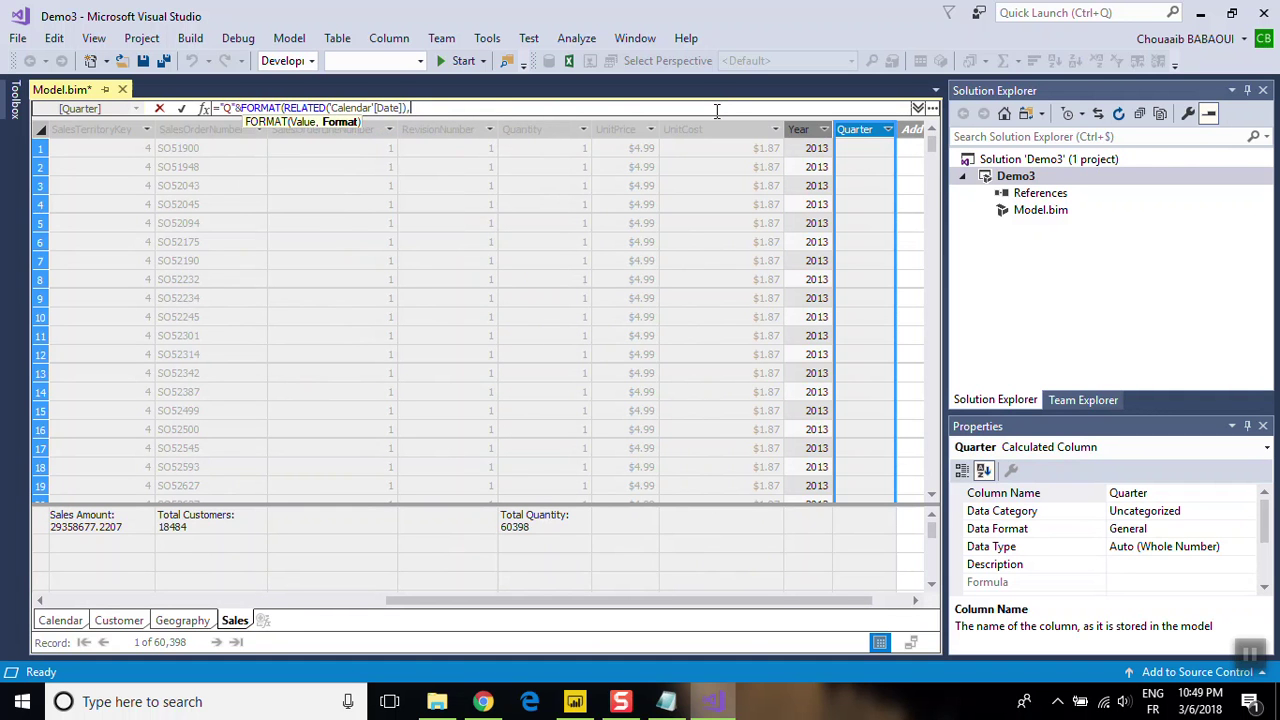
{"action": "type", "text": "\"q\")"}
{"action": "key", "text": "Return"}
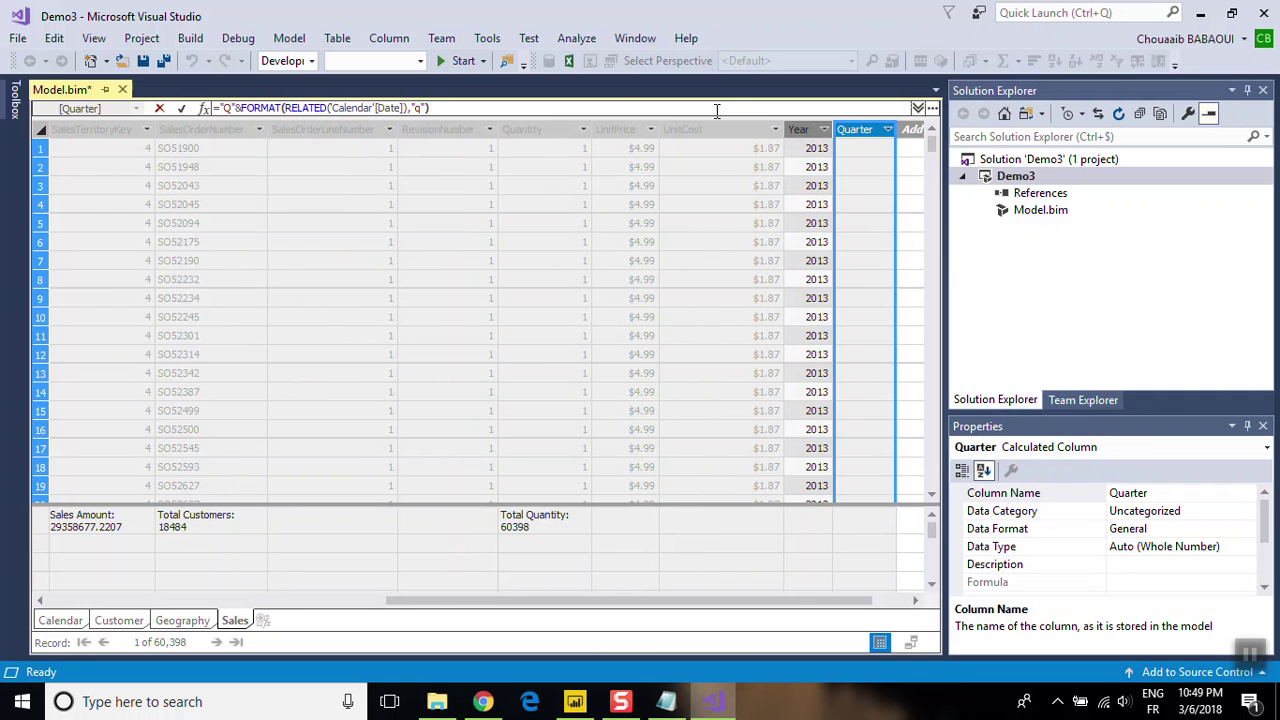
- Check the Quarter column's filter list shows values like Q1, without filtering
{"action": "left_click", "coordinate": [888, 131]}
{"action": "left_click", "coordinate": [764, 418]}
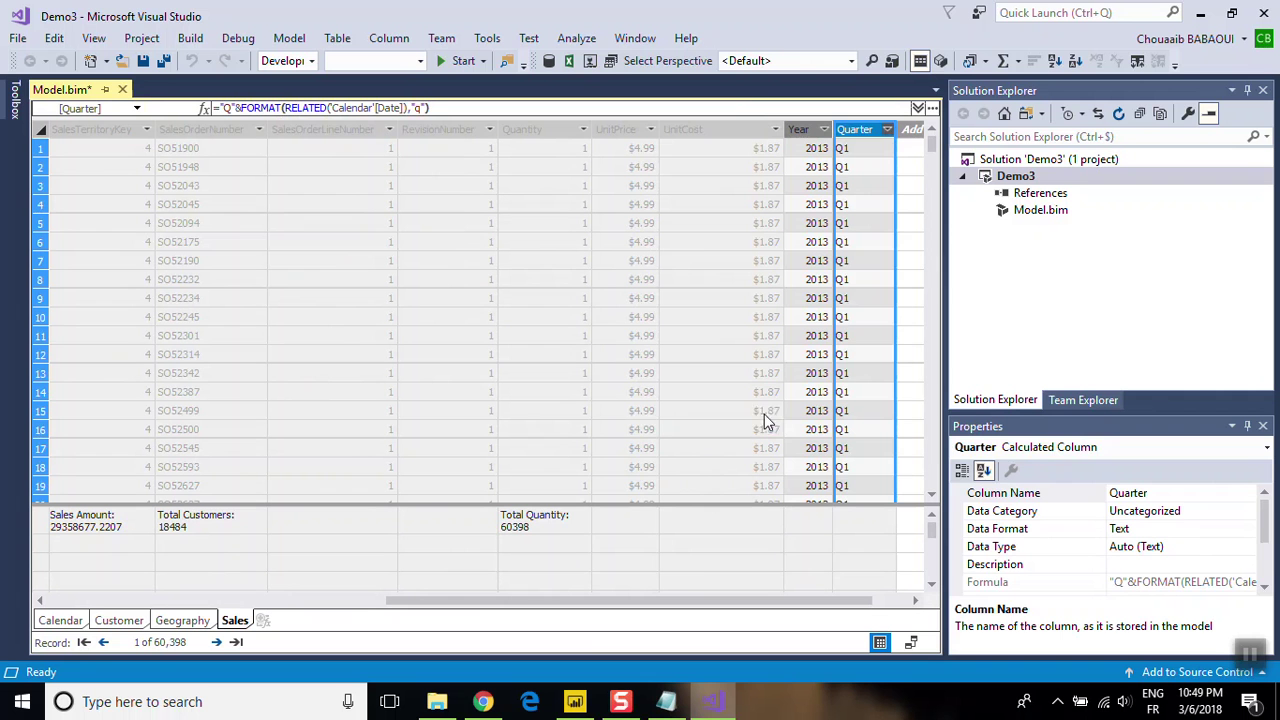
{"action": "left_click", "coordinate": [525, 524]}
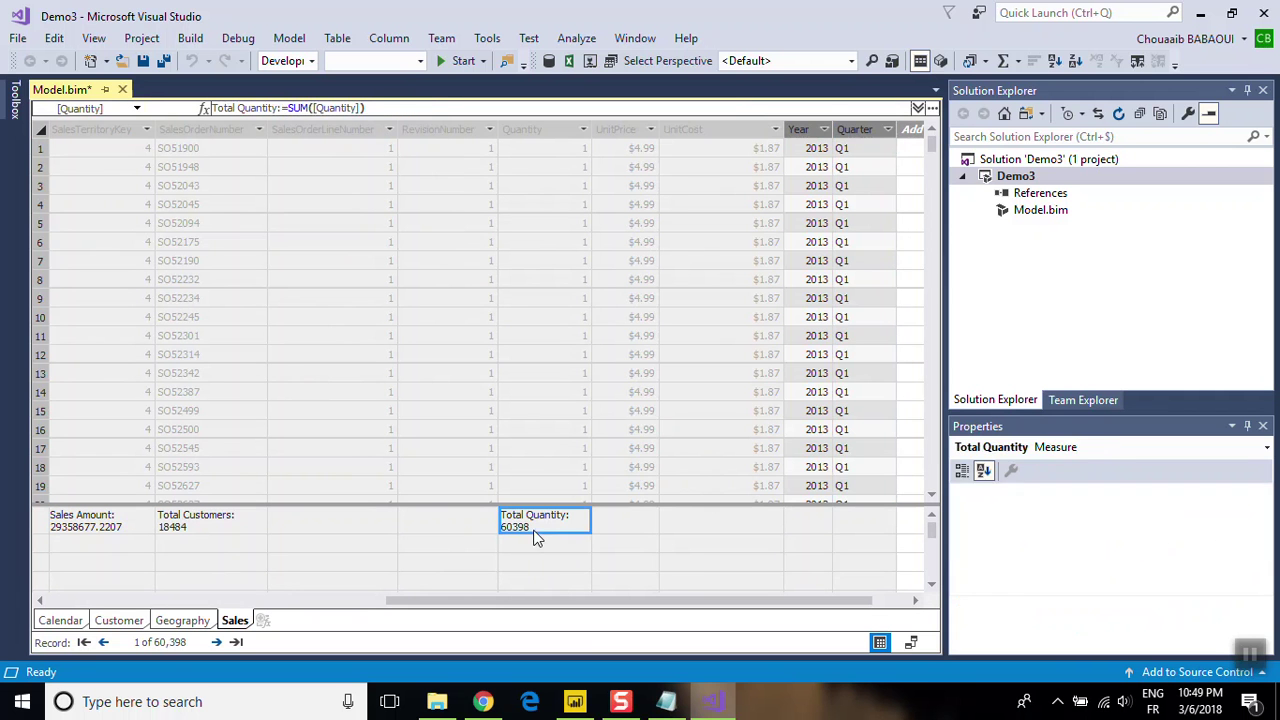
- Deploy Demo3 from Solution Explorer, then close the success dialog and Output window
{"action": "left_click", "coordinate": [464, 524]}
{"action": "left_click_drag", "start_coordinate": [477, 600], "coordinate": [213, 615]}
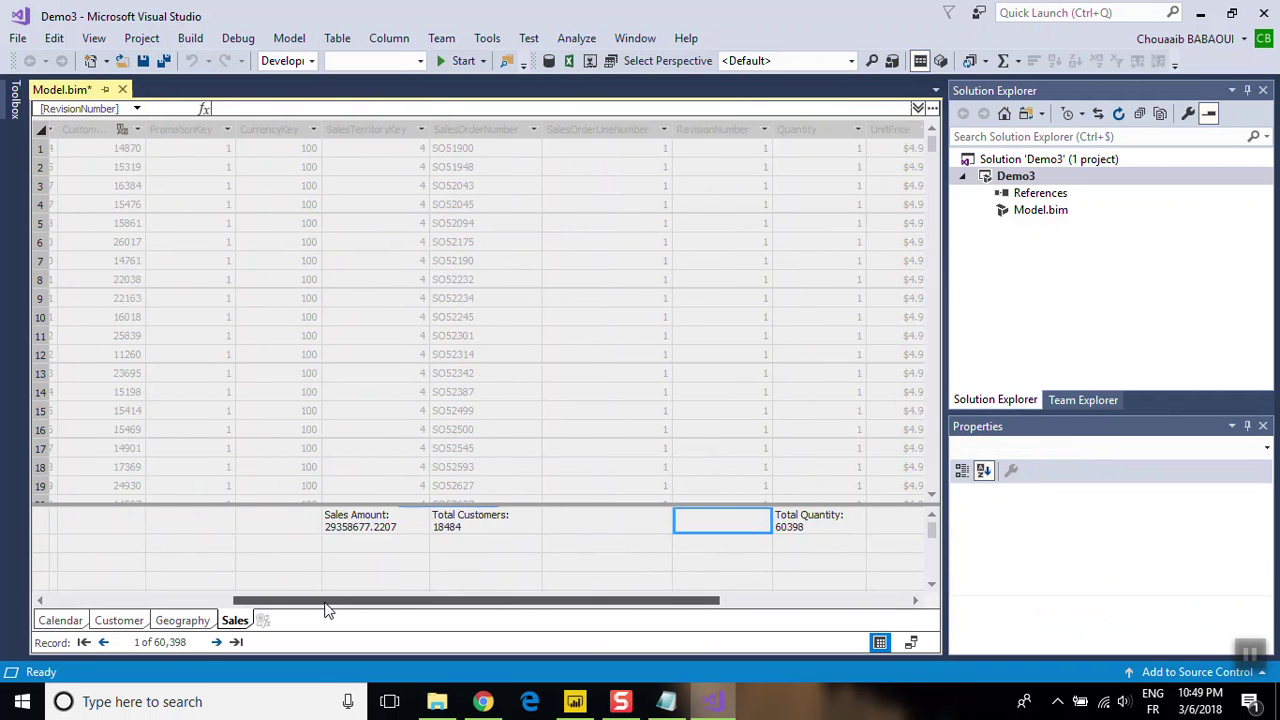
{"action": "left_click", "coordinate": [107, 601]}
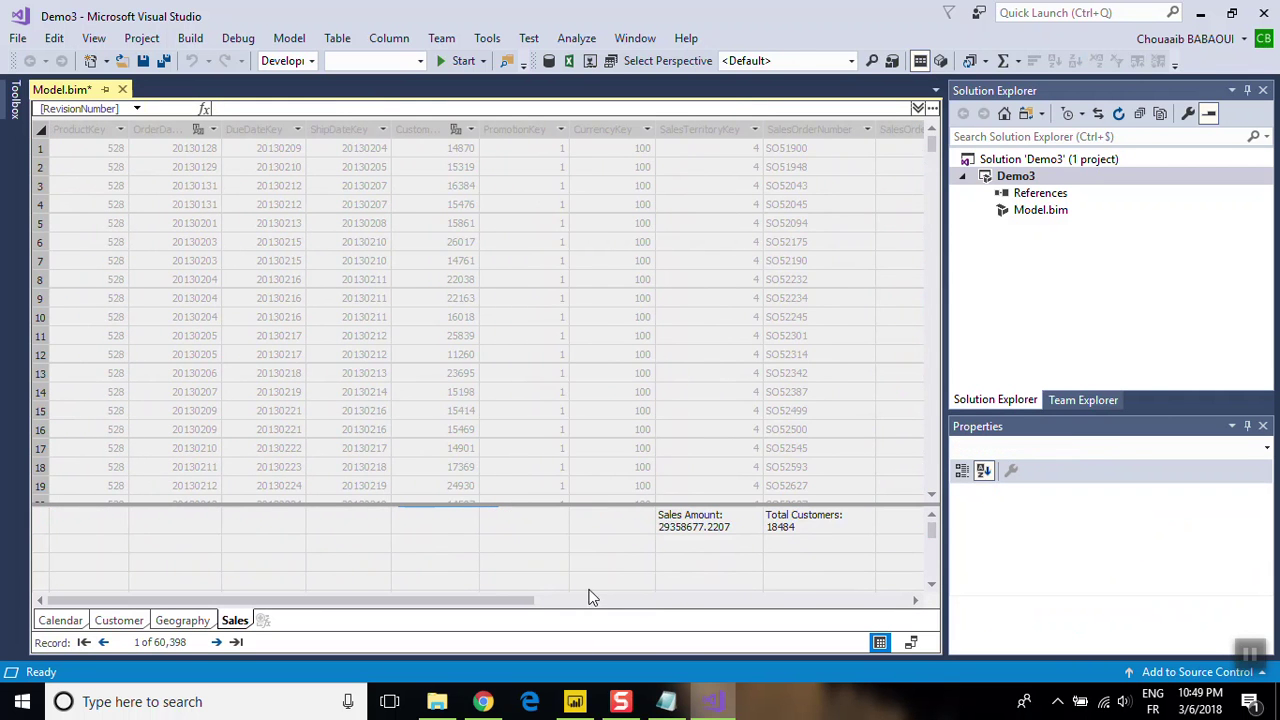
{"action": "right_click", "coordinate": [1022, 182]}
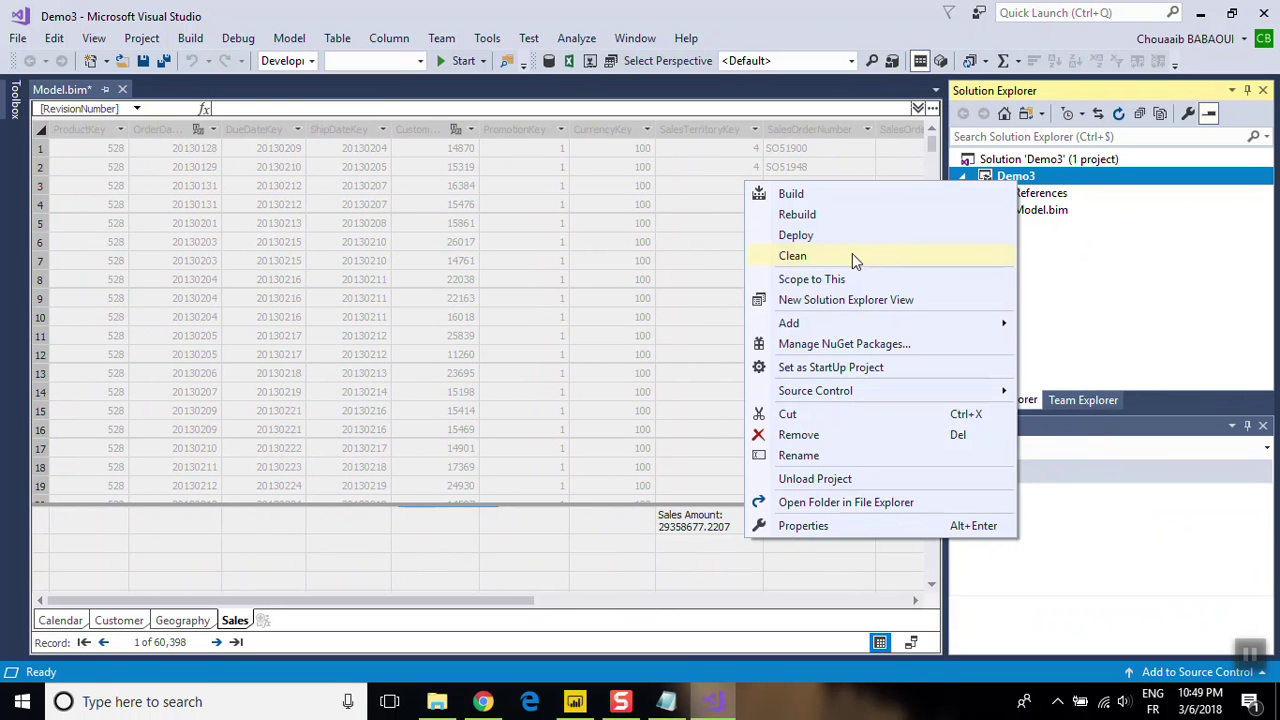
{"action": "left_click", "coordinate": [796, 235]}
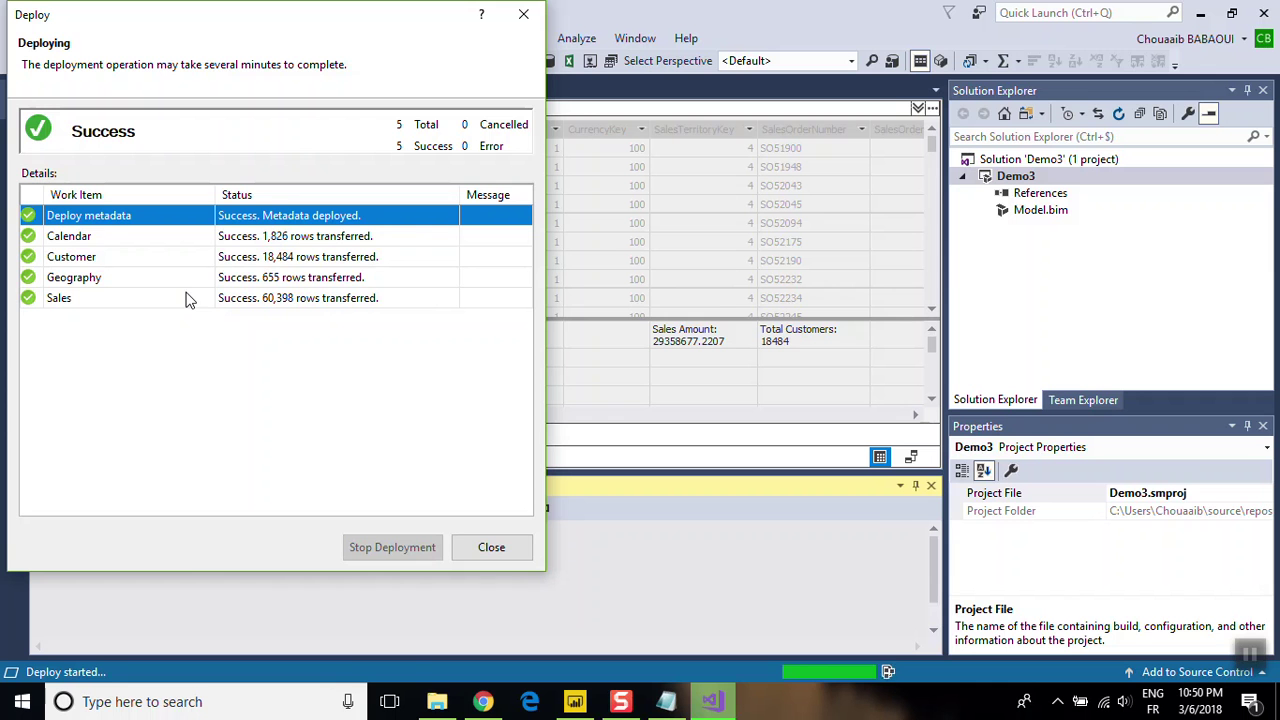
{"action": "left_click", "coordinate": [474, 541]}
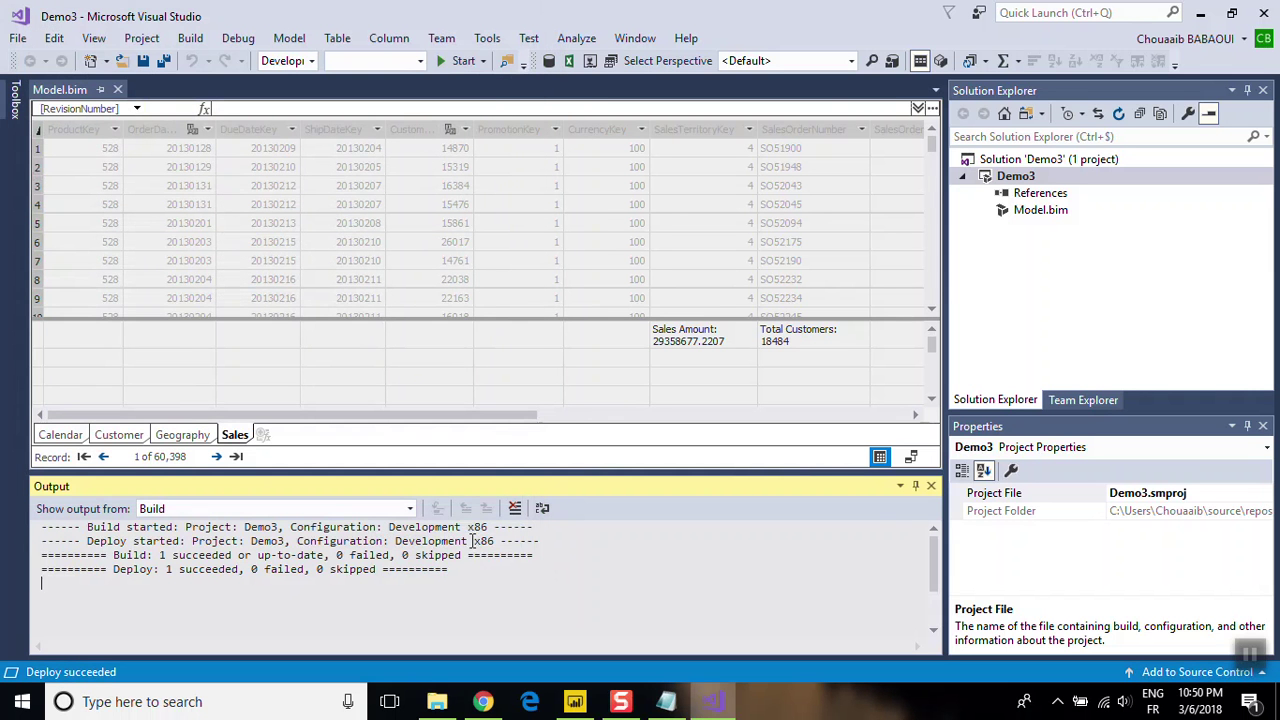
{"action": "left_click", "coordinate": [931, 486]}
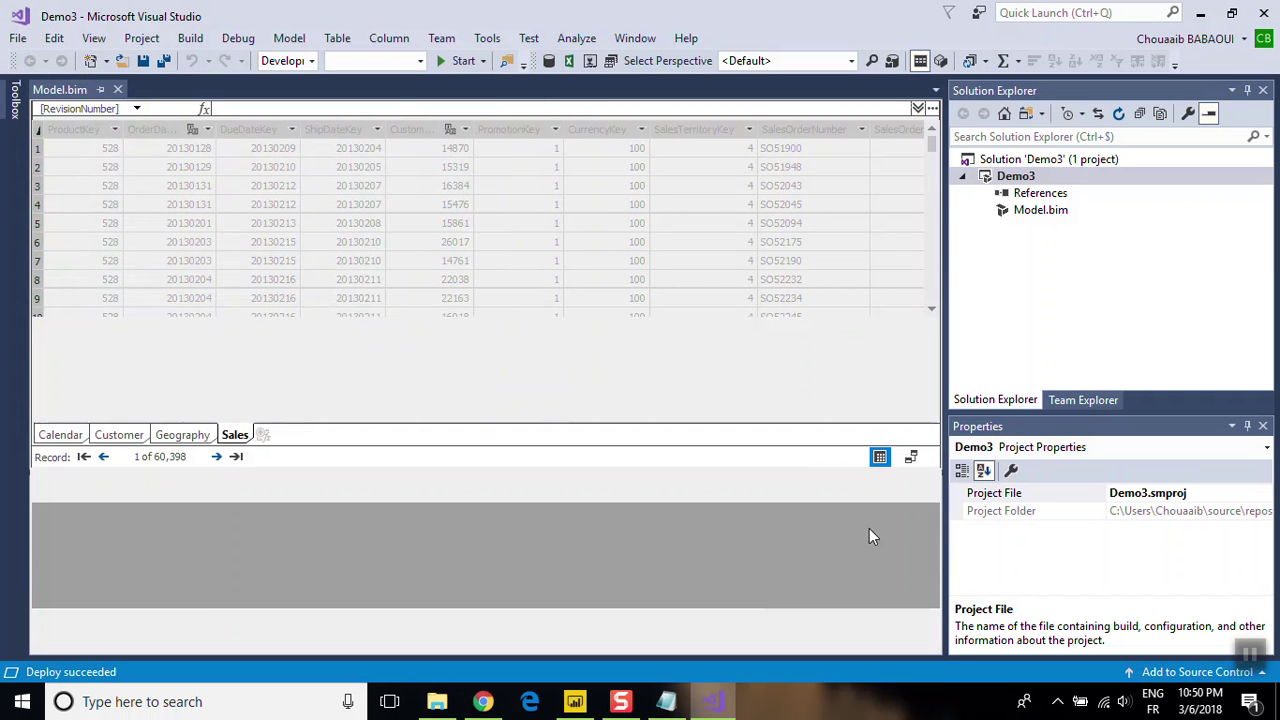
- Highlight the outline's measures and visualizations steps in Notepad, then go to Power BI Desktop
{"action": "left_click", "coordinate": [668, 701]}
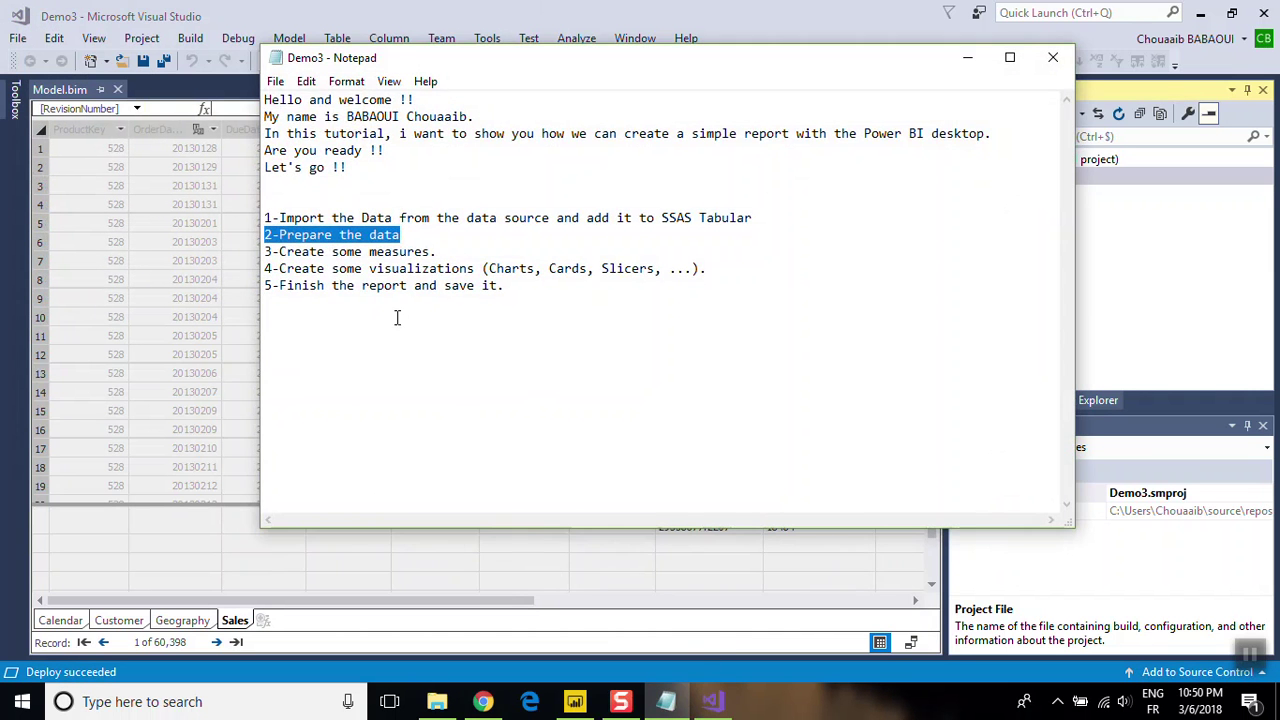
{"action": "left_click", "coordinate": [280, 251]}
{"action": "mouse_move", "coordinate": [281, 251]}
{"action": "left_mouse_down"}
{"action": "mouse_move", "coordinate": [386, 268]}
{"action": "mouse_move", "coordinate": [445, 253]}
{"action": "left_mouse_up"}
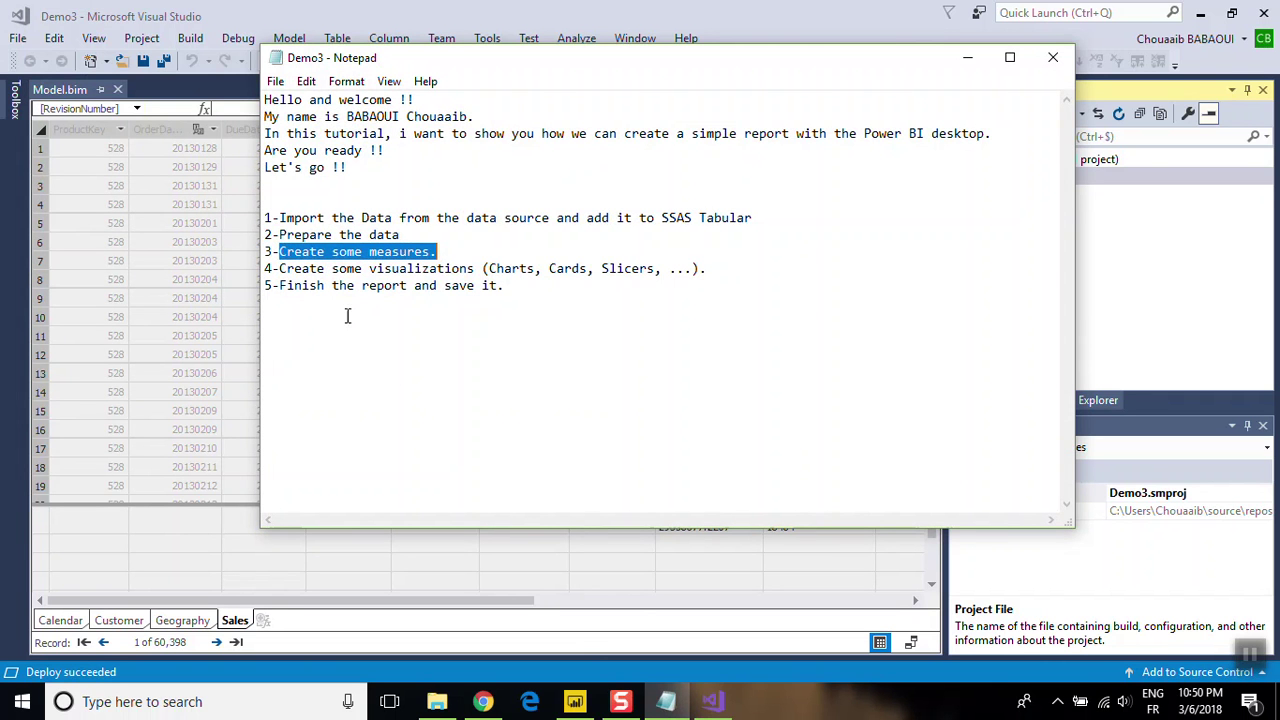
{"action": "mouse_move", "coordinate": [266, 268]}
{"action": "left_mouse_down"}
{"action": "mouse_move", "coordinate": [523, 286]}
{"action": "mouse_move", "coordinate": [716, 268]}
{"action": "left_mouse_up"}
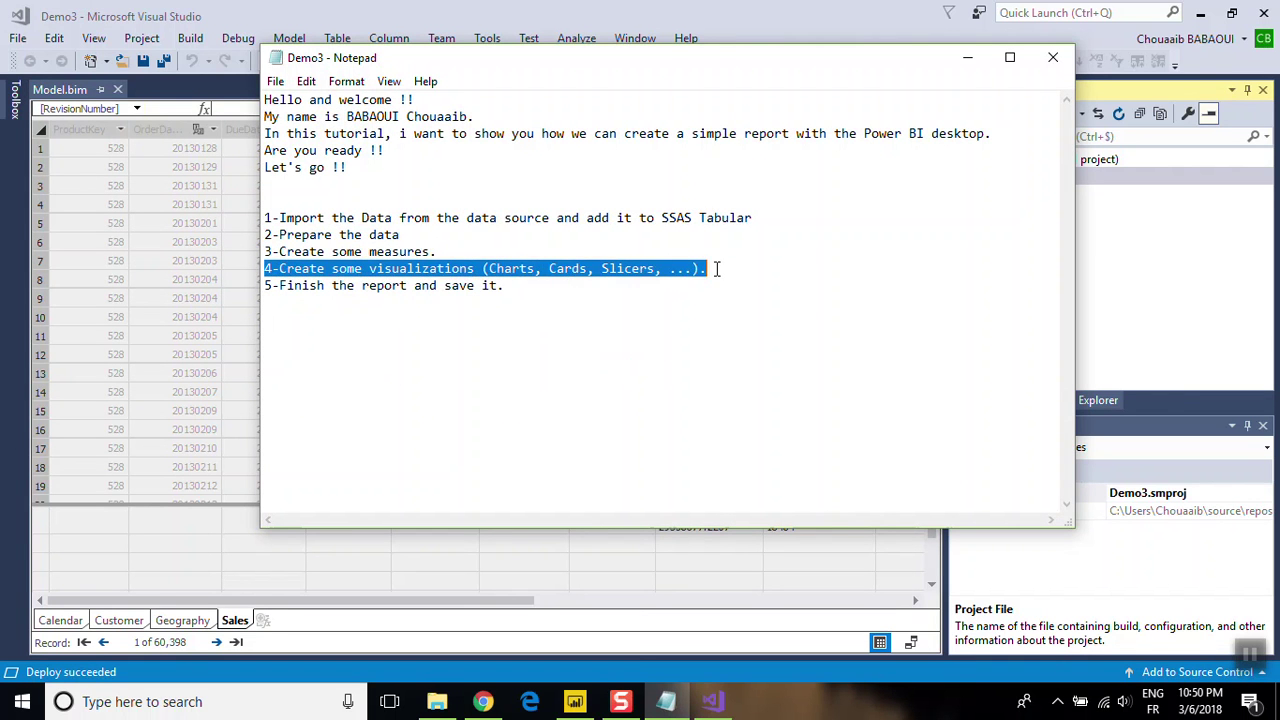
{"action": "left_click", "coordinate": [575, 701]}
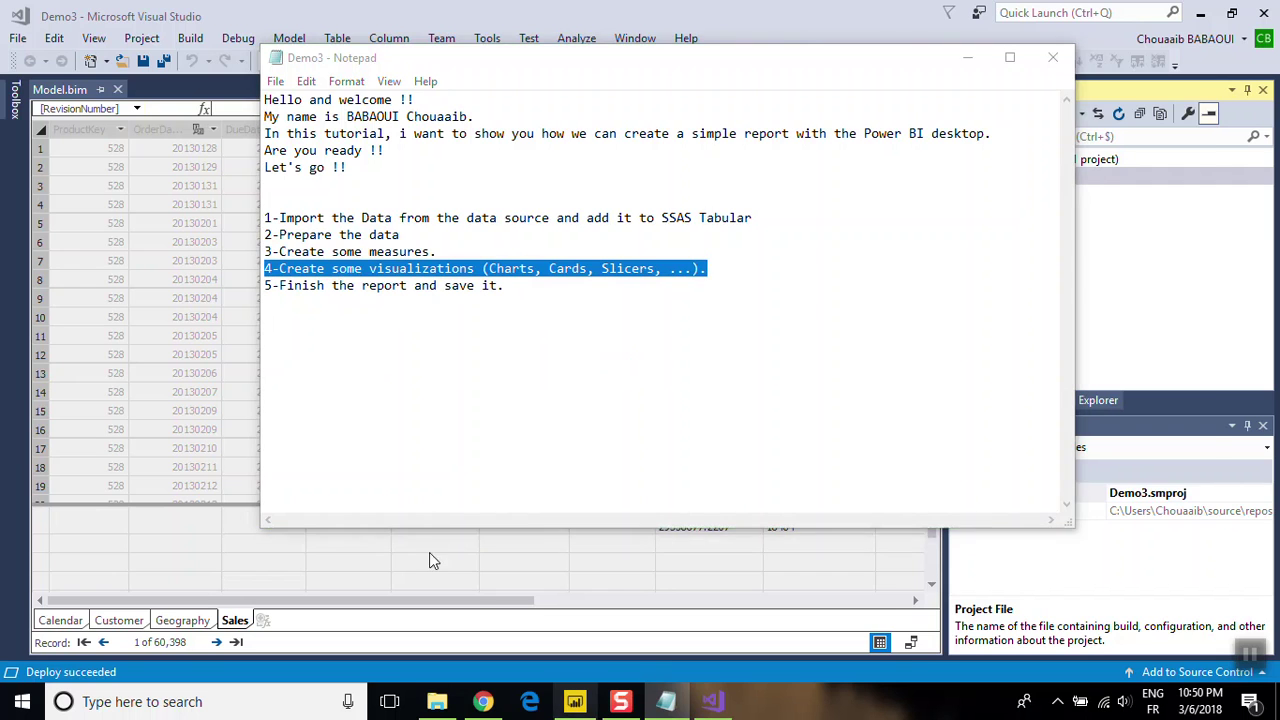
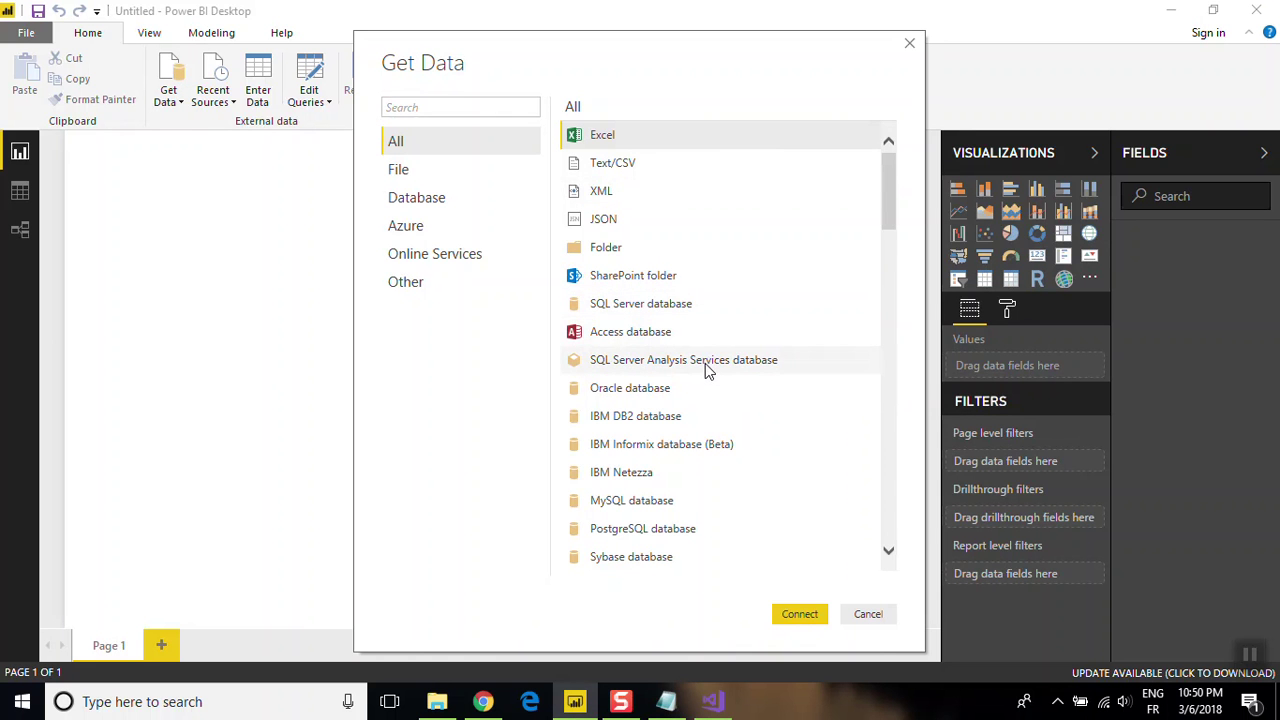
- Choose SQL Server Analysis Services database as the data source, then switch to Visual Studio
{"action": "double_click", "coordinate": [704, 366]}
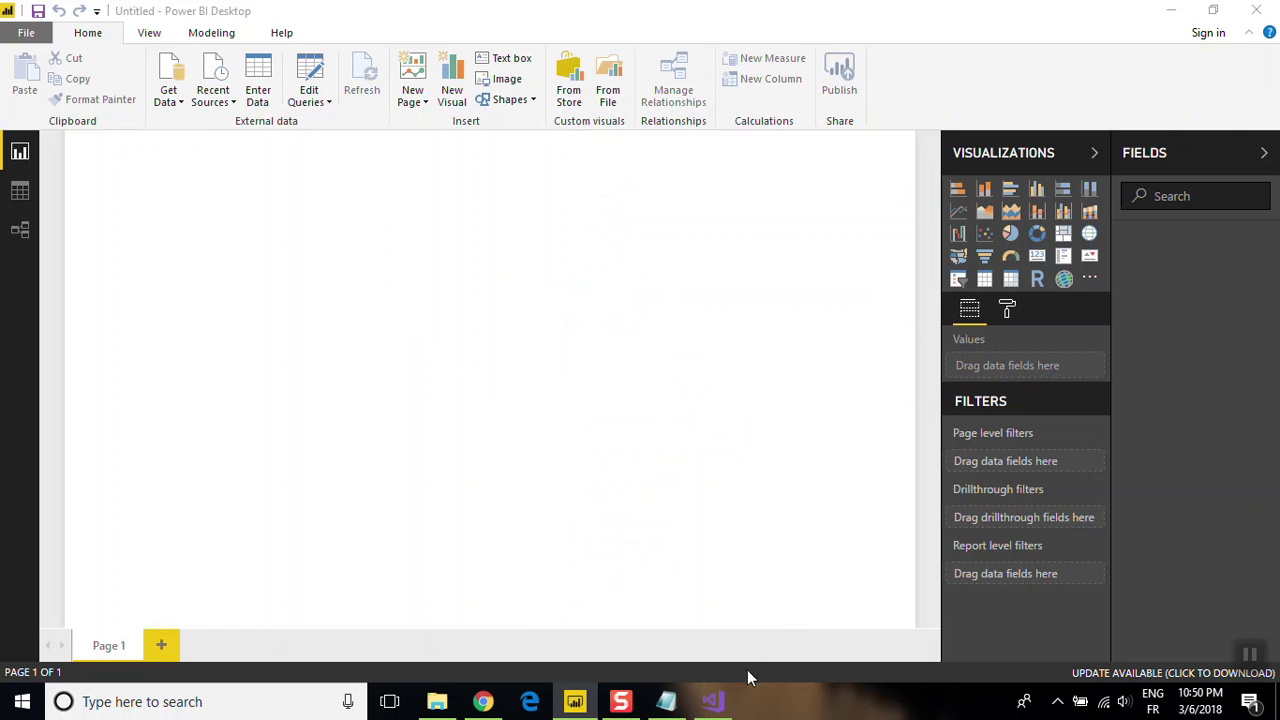
{"action": "left_click", "coordinate": [712, 701]}
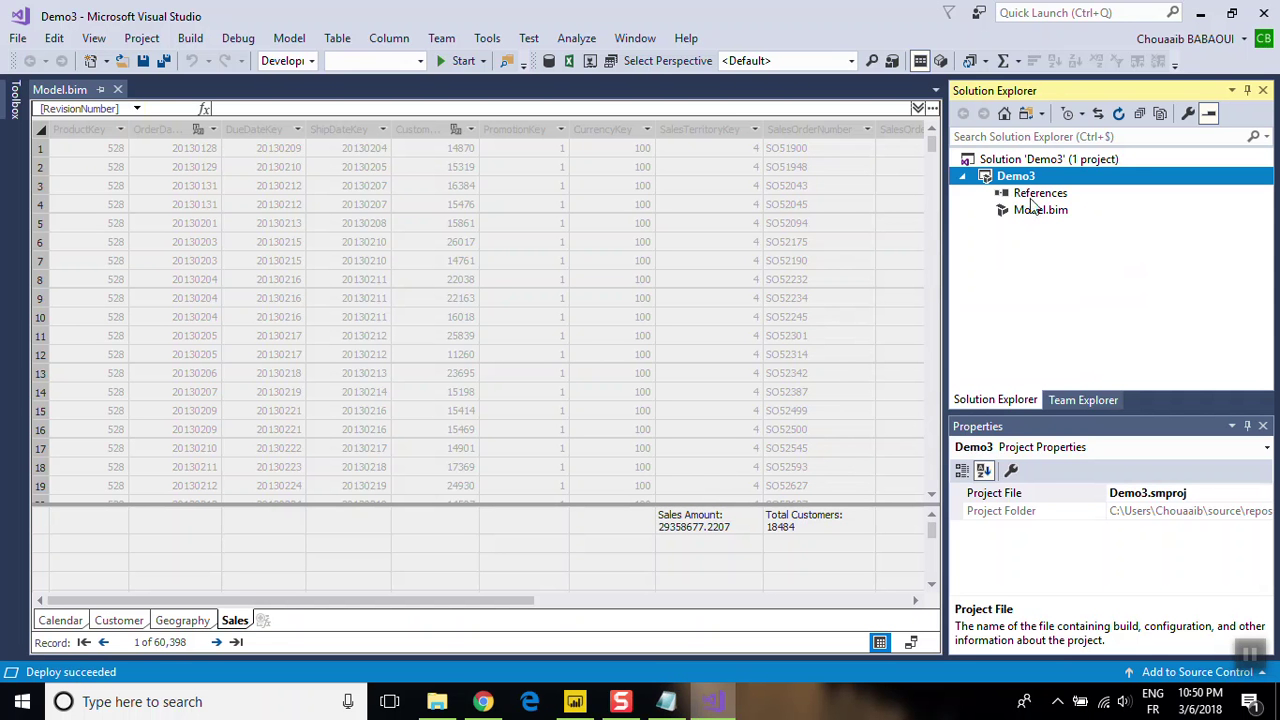
- Copy the Server value from the Demo3 project's Deployment properties and return to Power BI
{"action": "right_click", "coordinate": [1004, 176]}
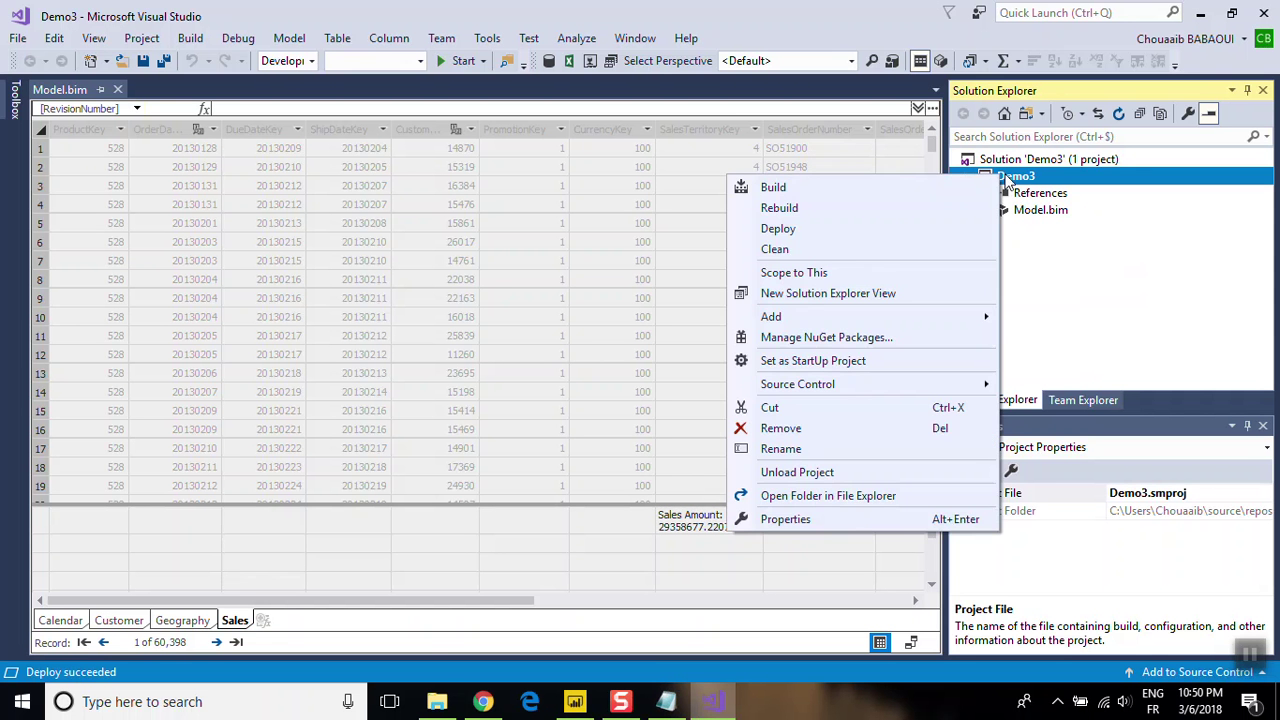
{"action": "left_click", "coordinate": [773, 521]}
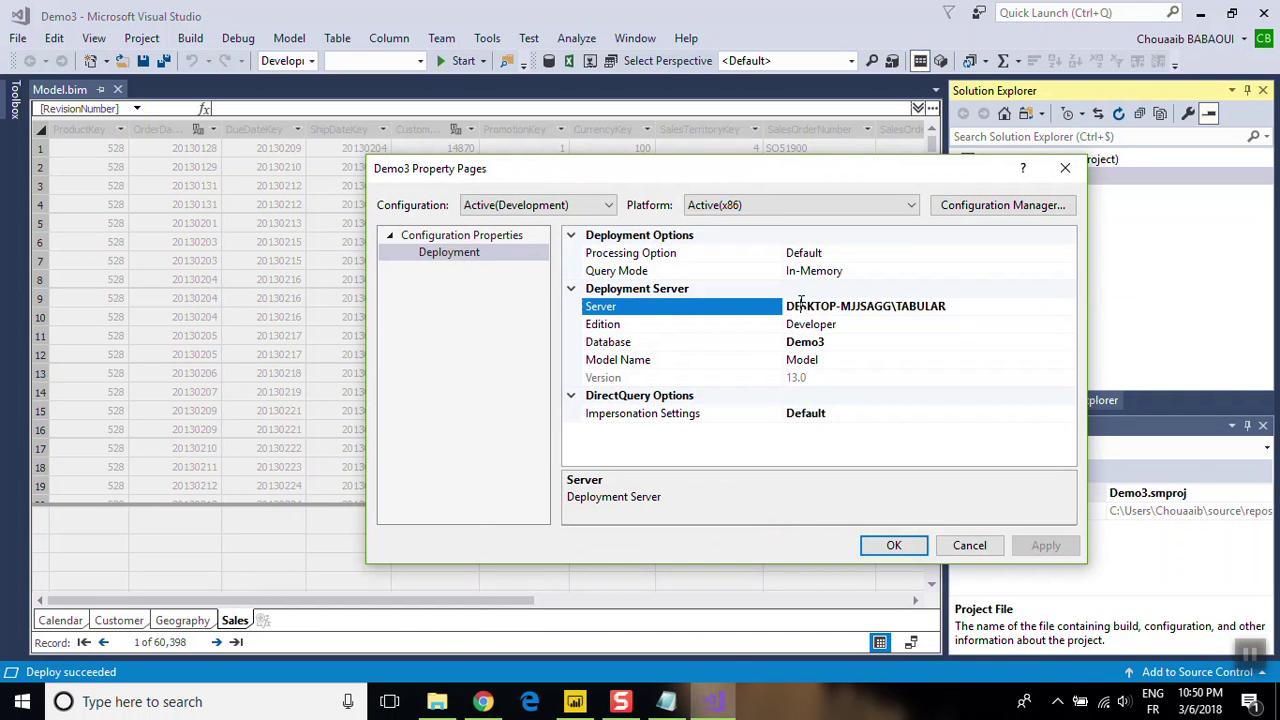
{"action": "left_click", "coordinate": [801, 306]}
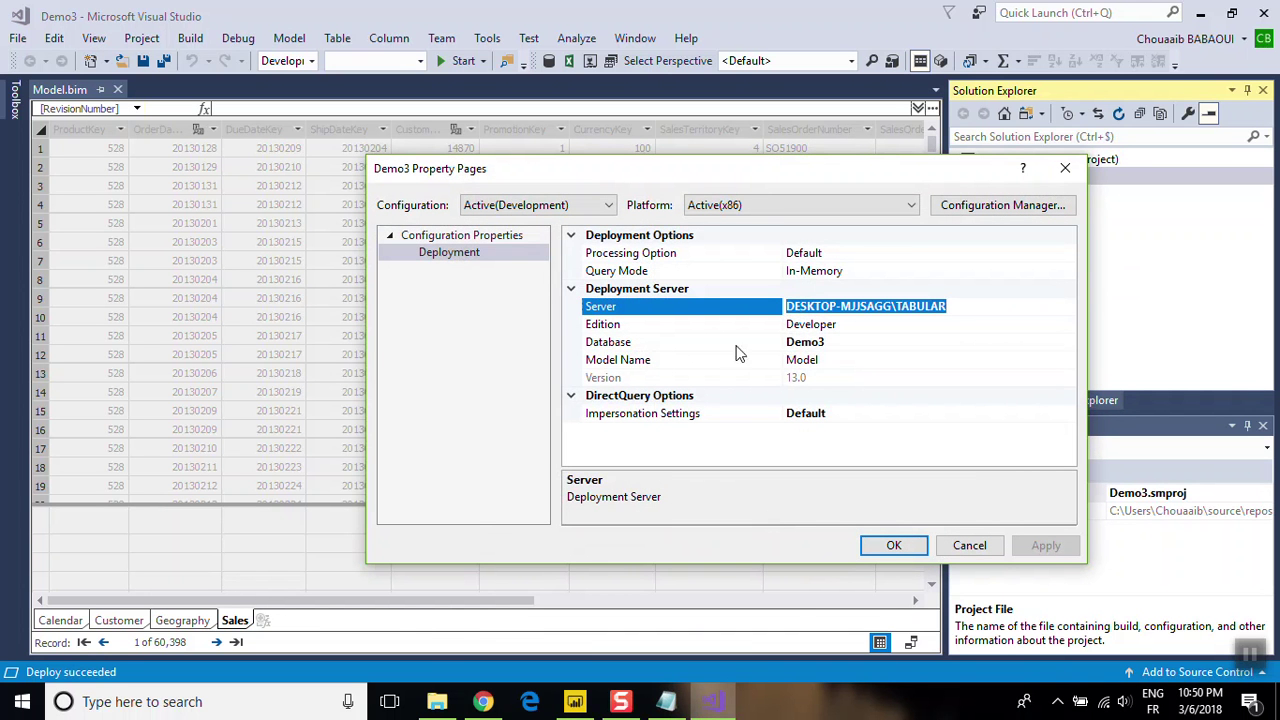
{"action": "left_click", "coordinate": [893, 548]}
{"action": "mouse_move", "coordinate": [666, 702]}
{"action": "left_click", "coordinate": [657, 712]}
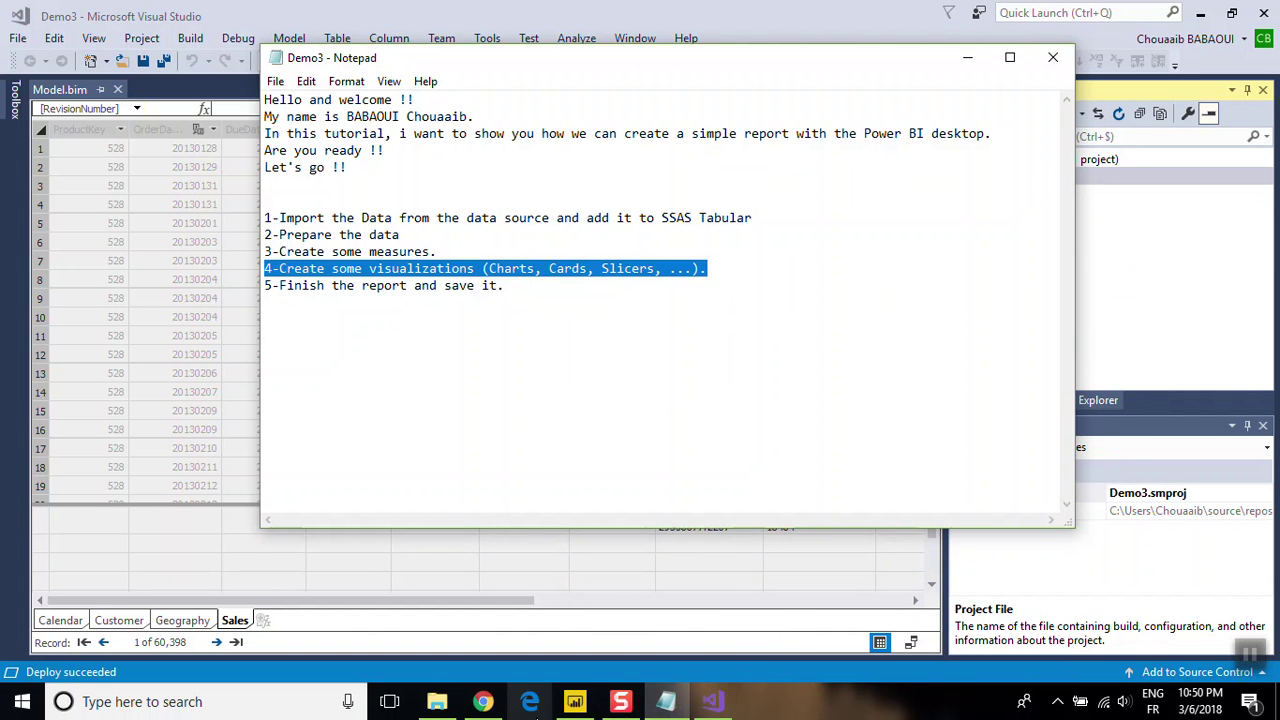
{"action": "left_click", "coordinate": [575, 701]}
- Connect live to the Demo3 model with the pasted server name, then peek at the Calendar table
{"action": "left_click", "coordinate": [479, 280]}
{"action": "type", "text": "DESKTOP-MJJSAGG\\TABULAR"}
{"action": "left_click", "coordinate": [468, 318]}
{"action": "type", "text": "Demo3"}
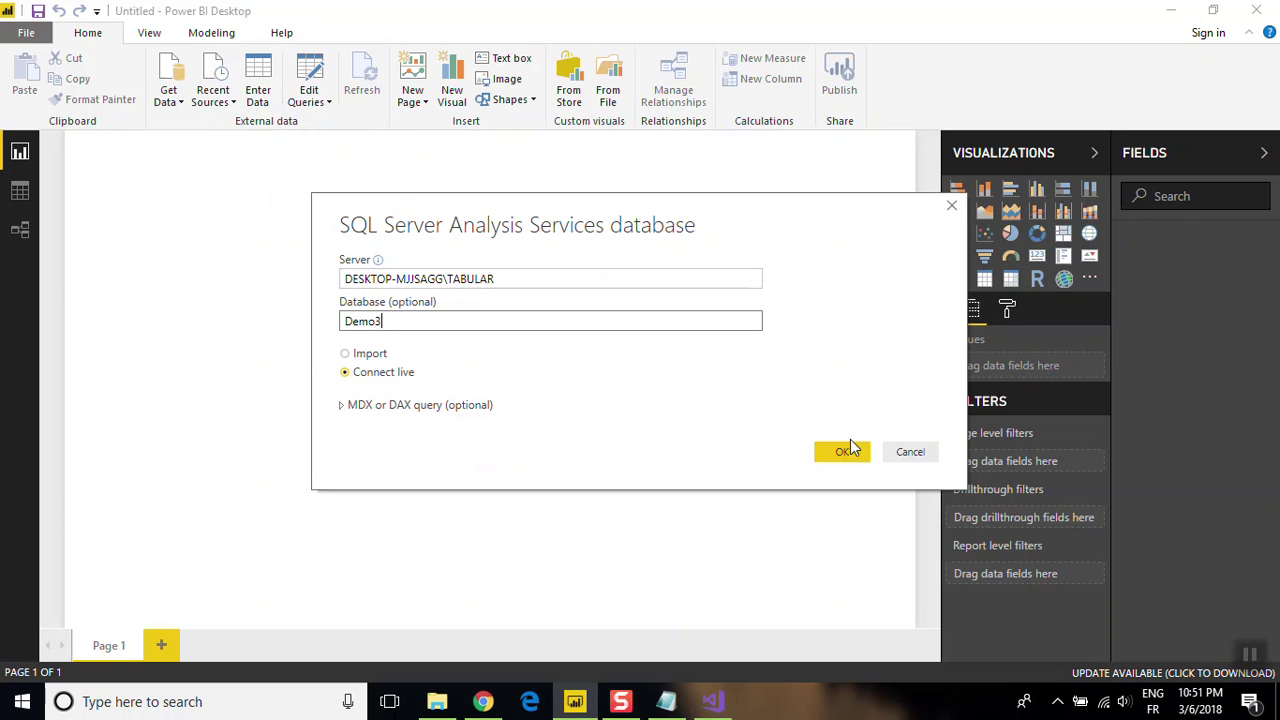
{"action": "left_click", "coordinate": [850, 448]}
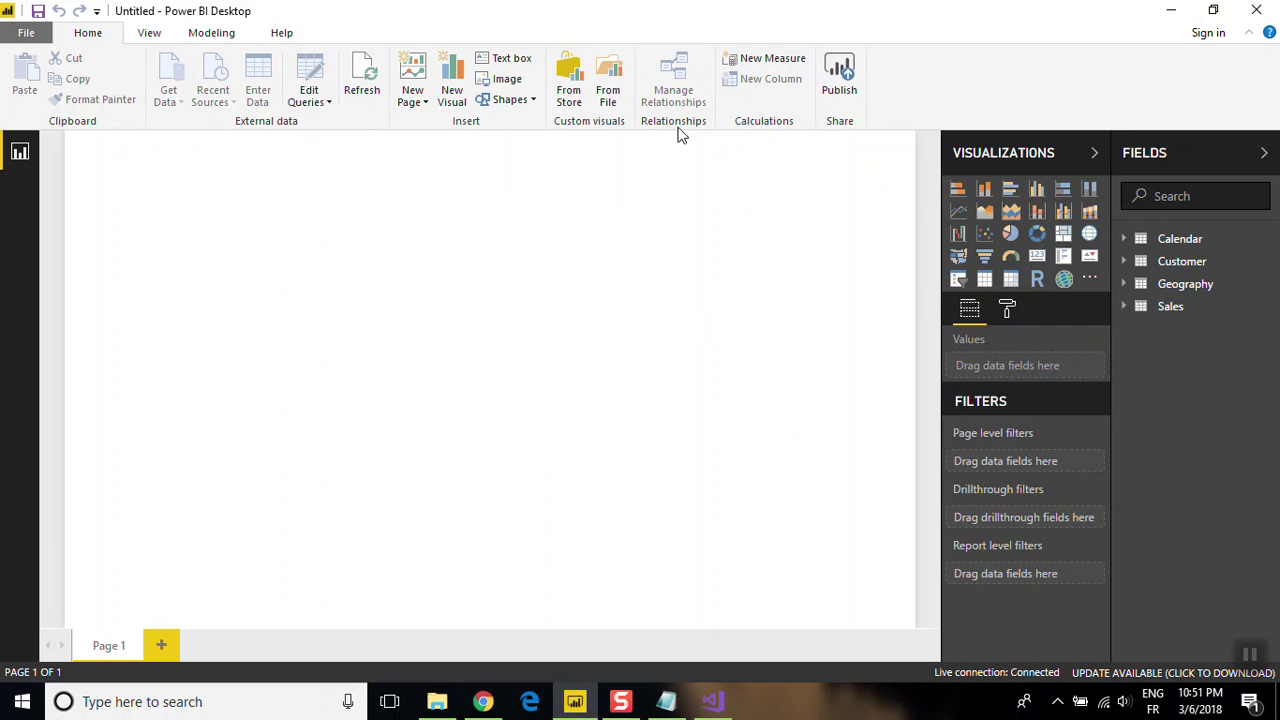
{"action": "left_click", "coordinate": [1124, 240]}
{"action": "left_click", "coordinate": [1124, 240]}
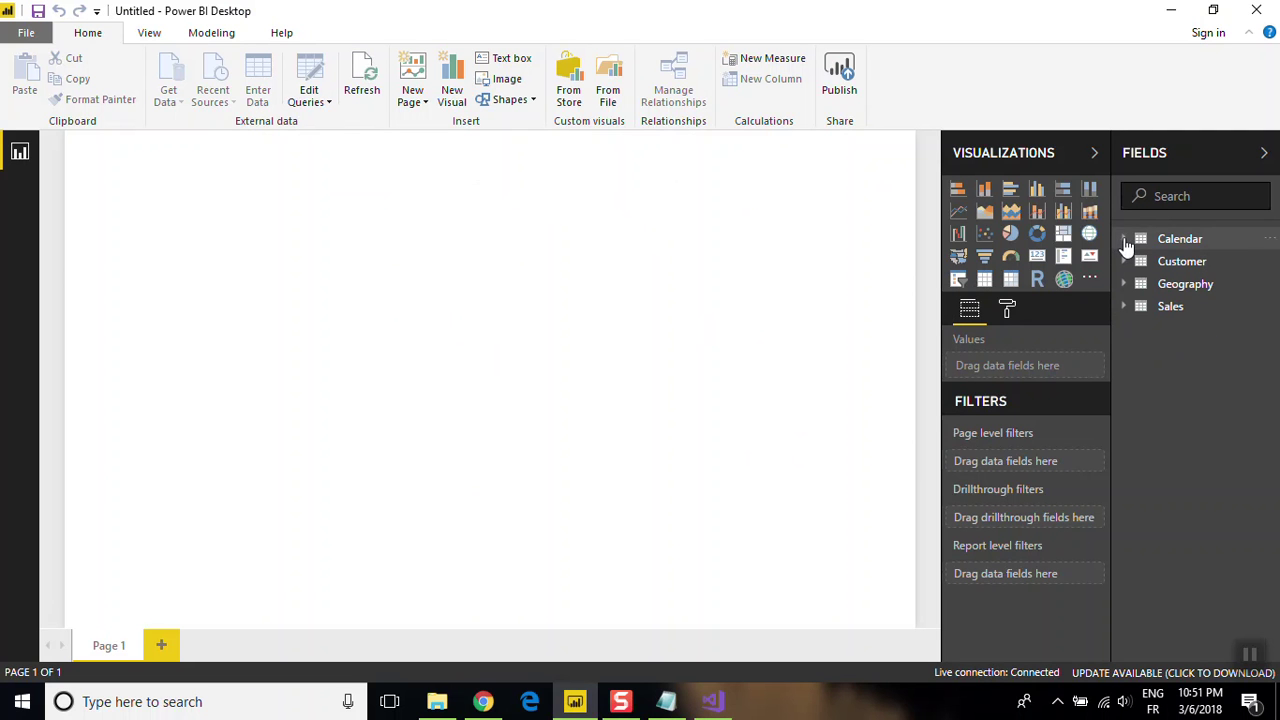
- Insert the service_management handshake image and shrink it to a small top-left logo
{"action": "left_click", "coordinate": [508, 82]}
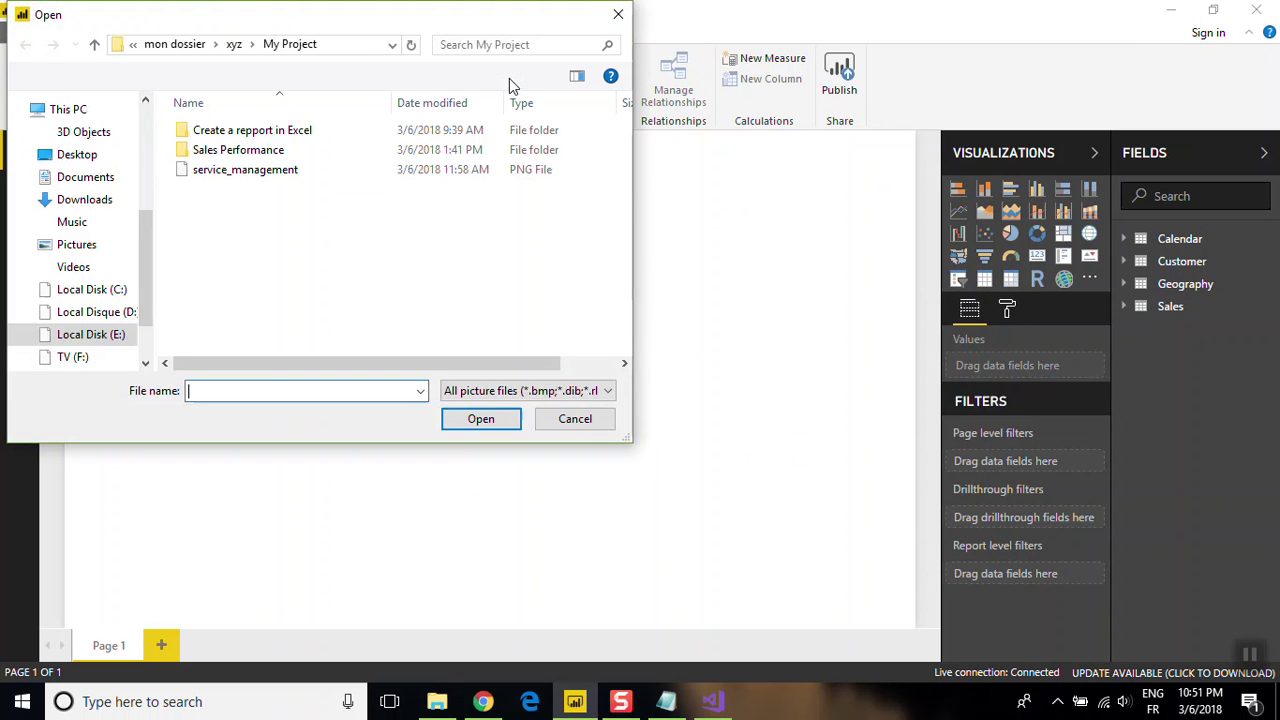
{"action": "double_click", "coordinate": [240, 170]}
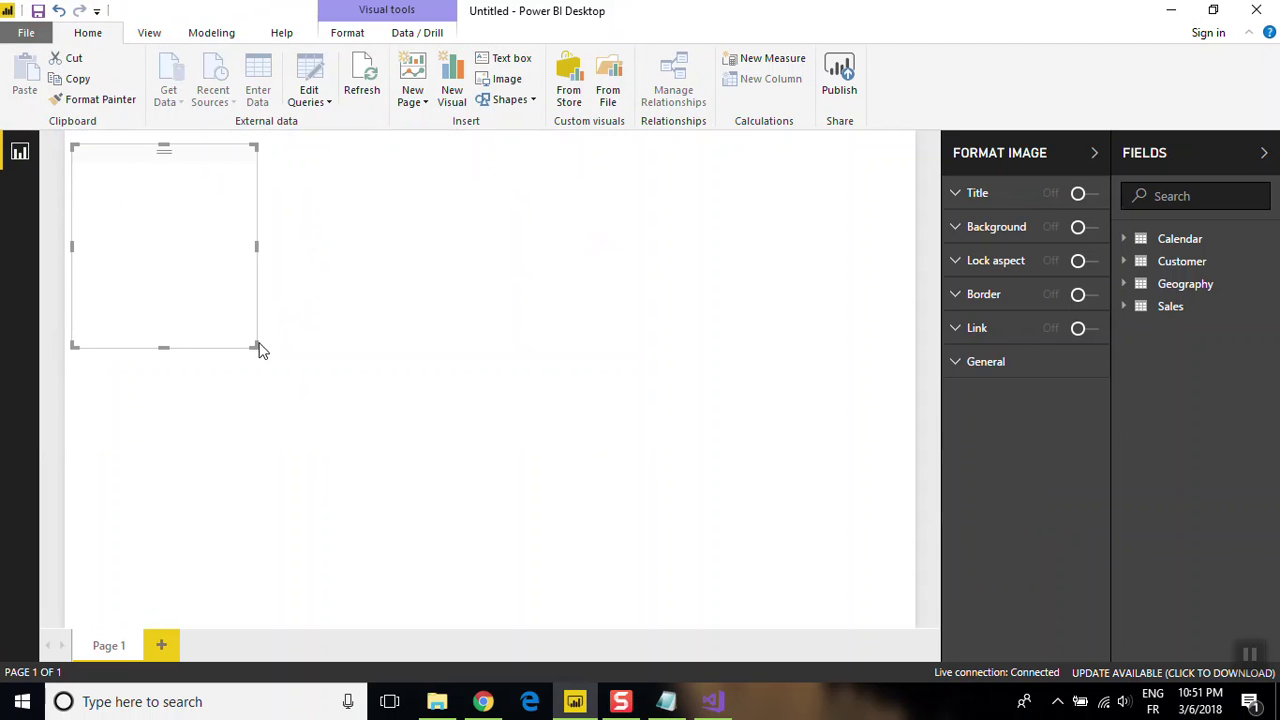
{"action": "mouse_move", "coordinate": [251, 338]}
{"action": "left_mouse_down"}
{"action": "mouse_move", "coordinate": [166, 229]}
{"action": "mouse_move", "coordinate": [128, 214]}
{"action": "left_mouse_up"}
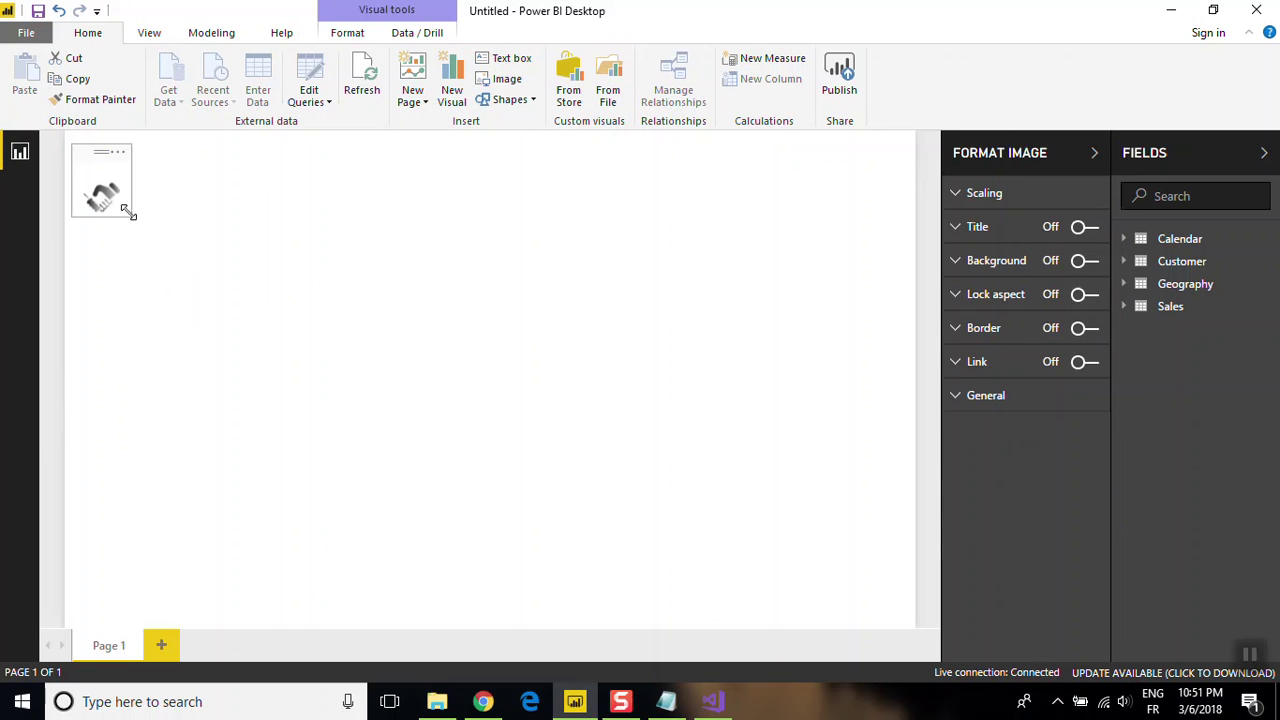
{"action": "left_click", "coordinate": [183, 203]}
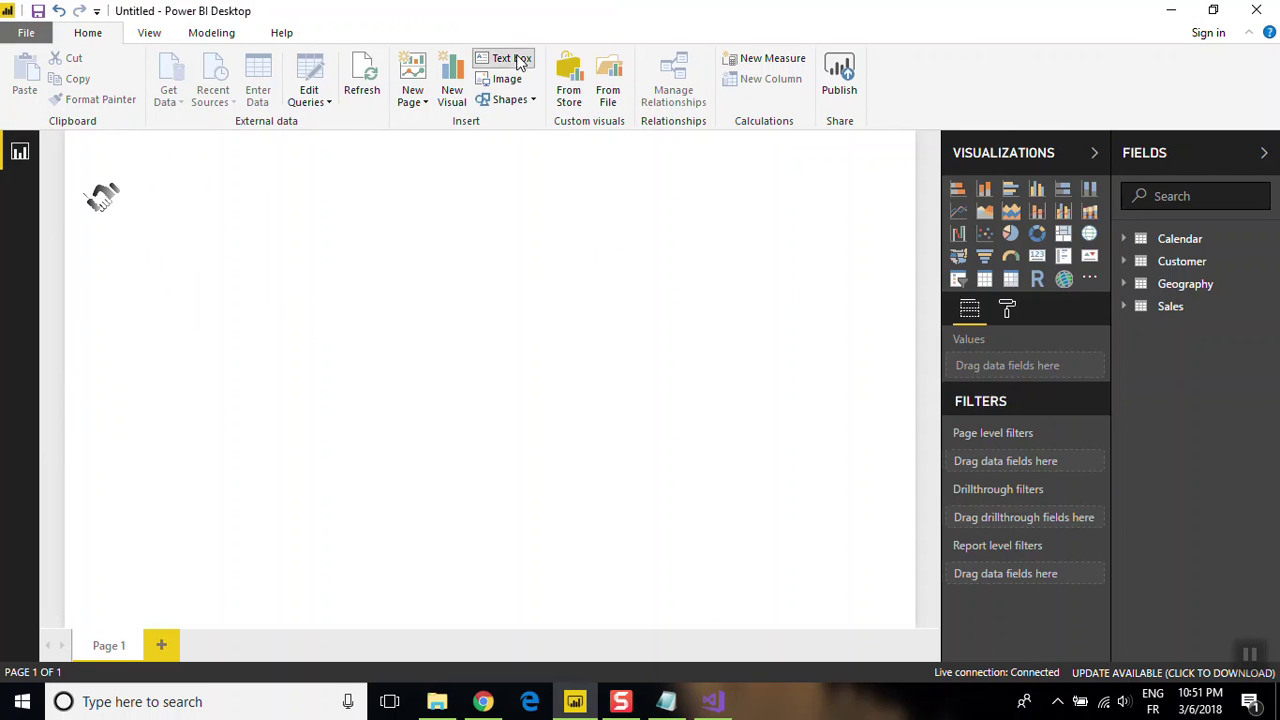
- Add a text box with the title 'Customers Overview Report' near the logo
{"action": "left_click", "coordinate": [512, 58]}
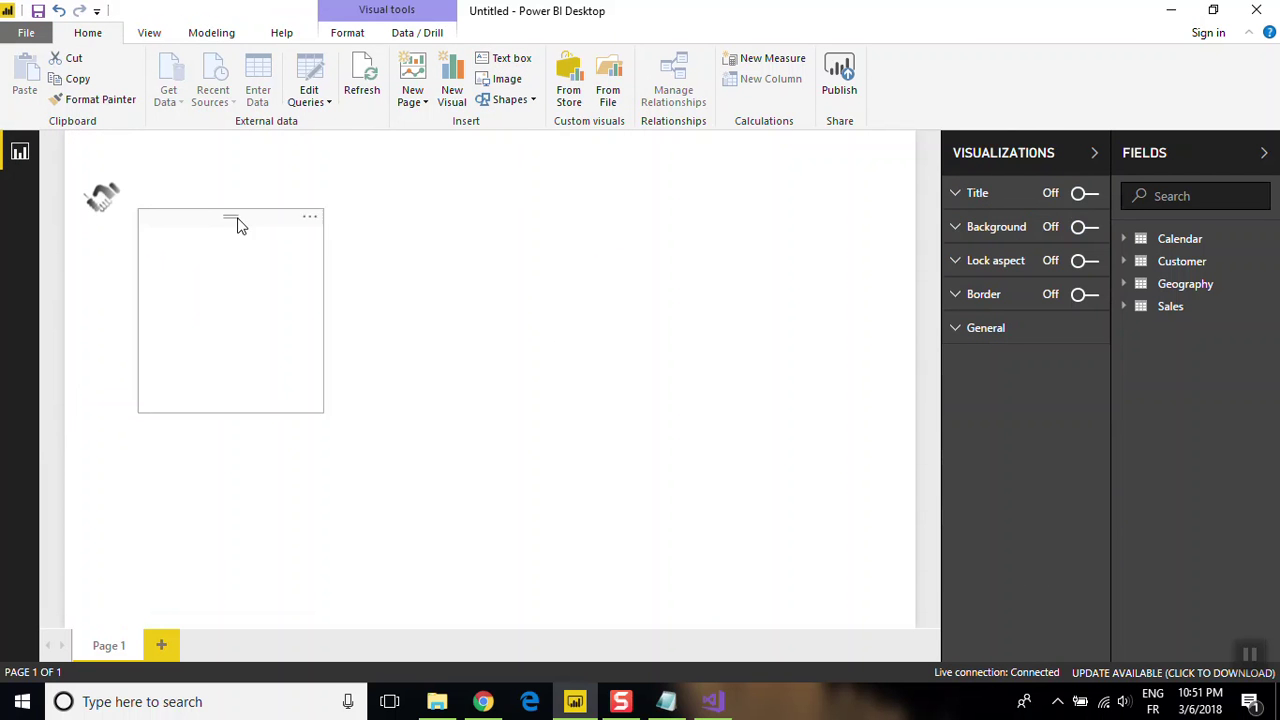
{"action": "left_click_drag", "start_coordinate": [165, 224], "coordinate": [245, 219]}
{"action": "left_click", "coordinate": [228, 236]}
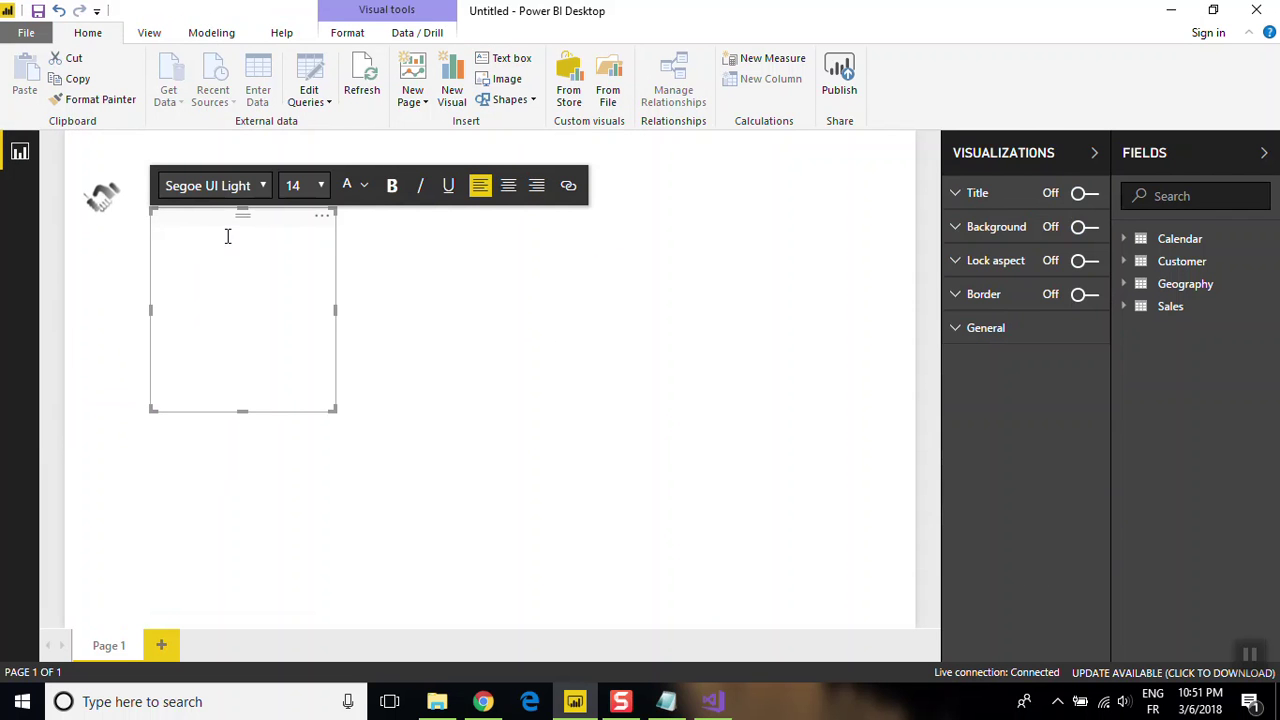
{"action": "type", "text": "customers Overview Report"}
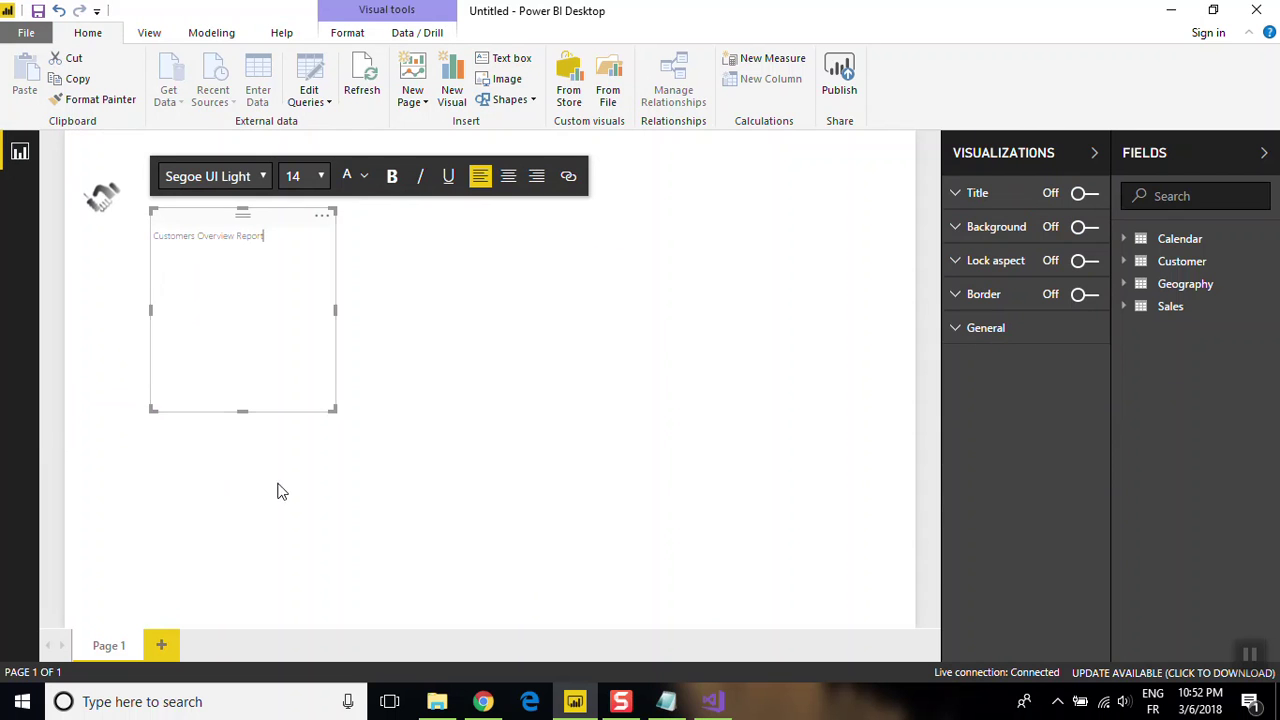
{"action": "left_click_drag", "start_coordinate": [242, 411], "coordinate": [240, 266]}
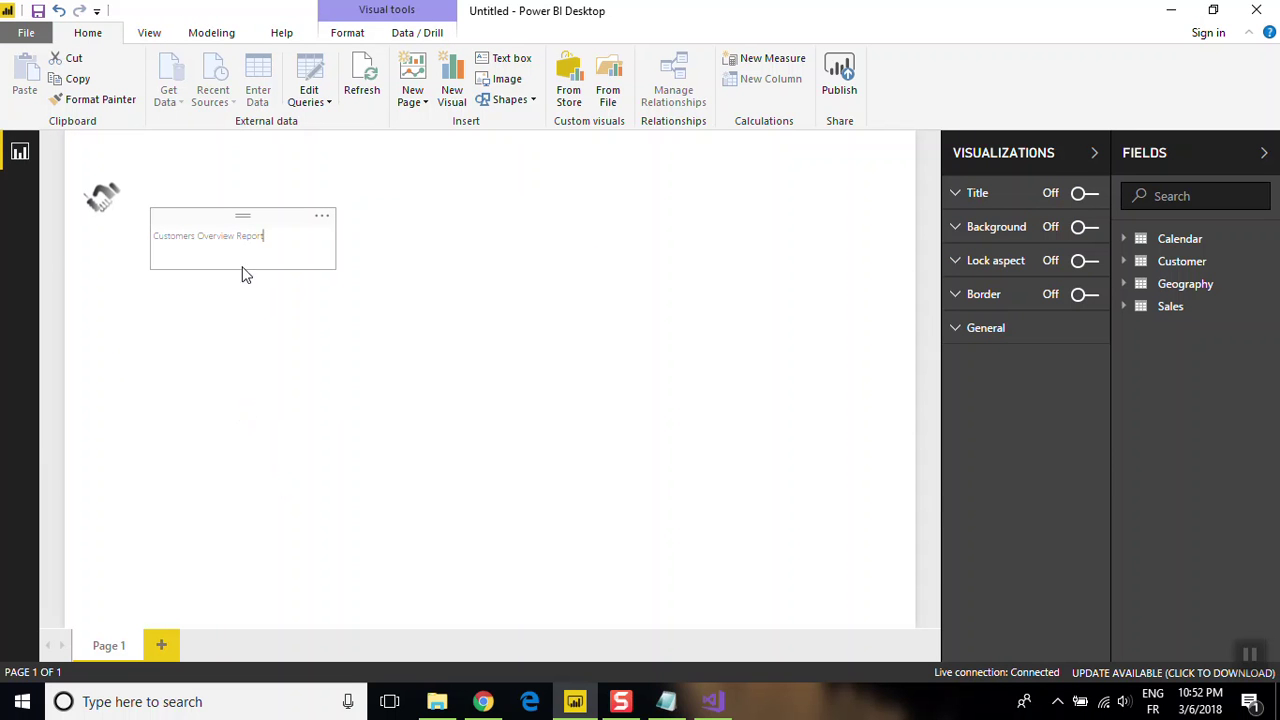
{"action": "left_click", "coordinate": [227, 240]}
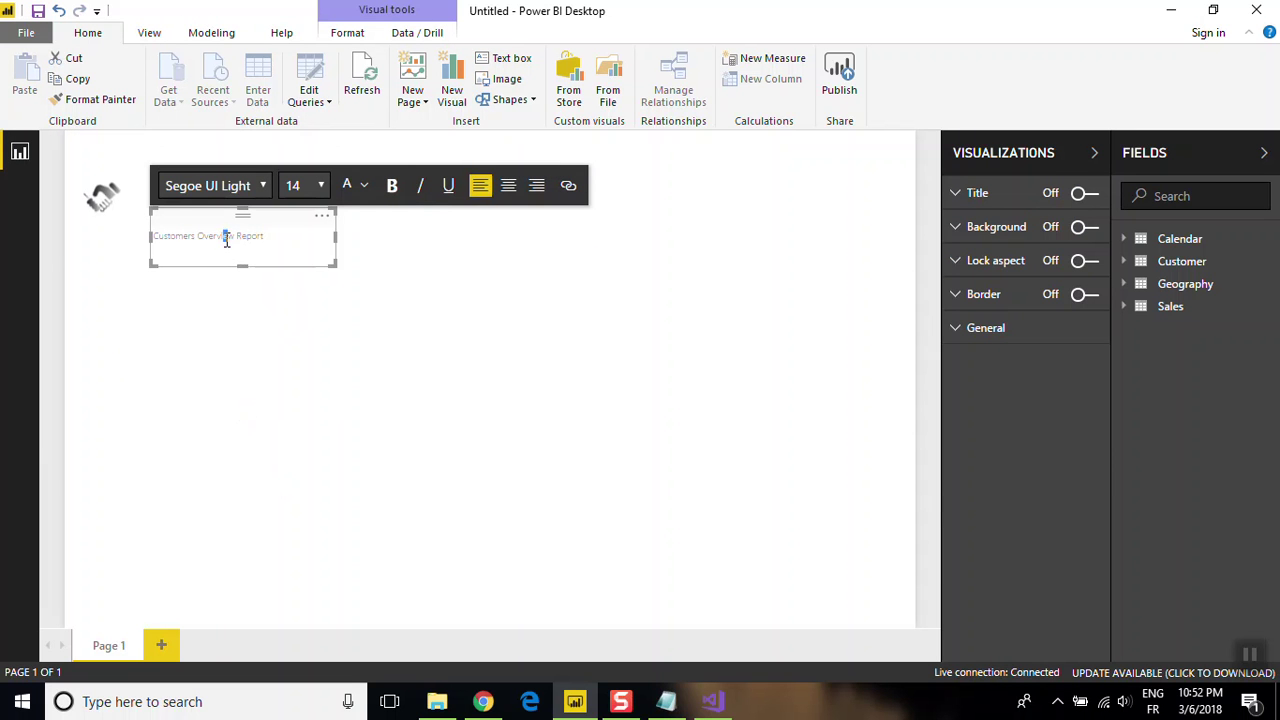
{"action": "key", "text": "ctrl+a"}
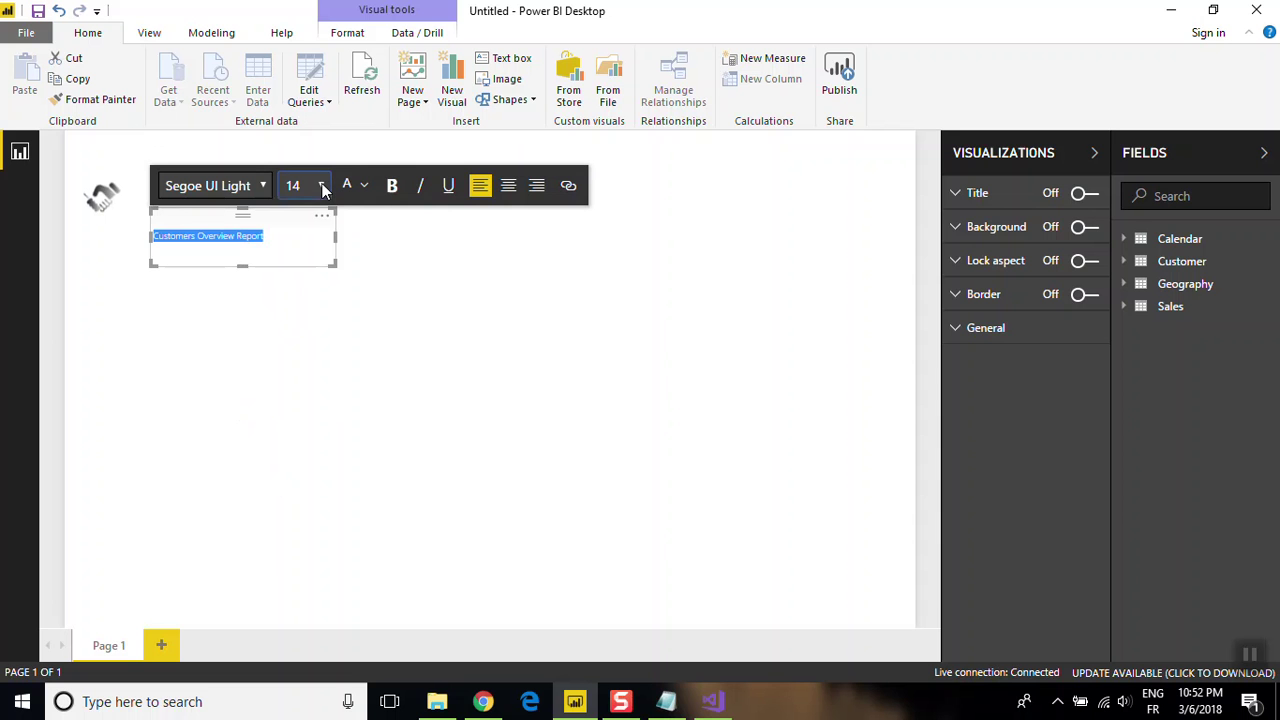
- Make the title bold at font size 32 on a single line
{"action": "left_click", "coordinate": [321, 186]}
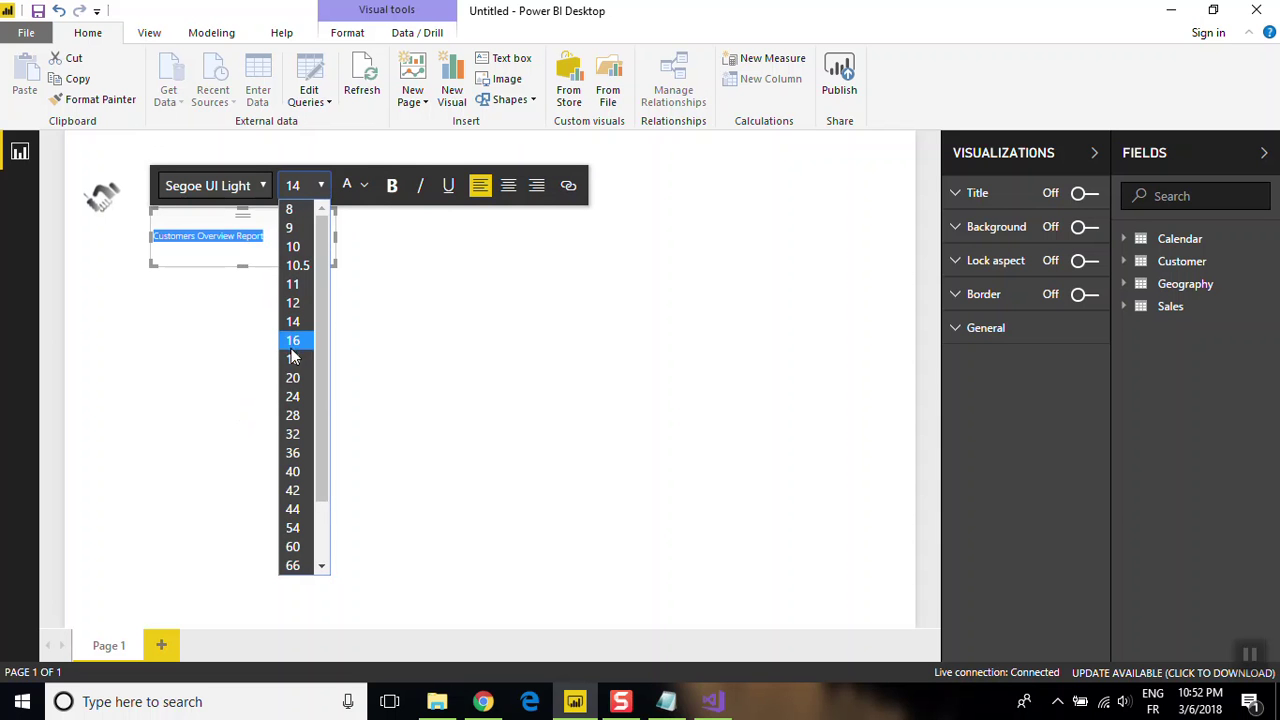
{"action": "left_click", "coordinate": [294, 405]}
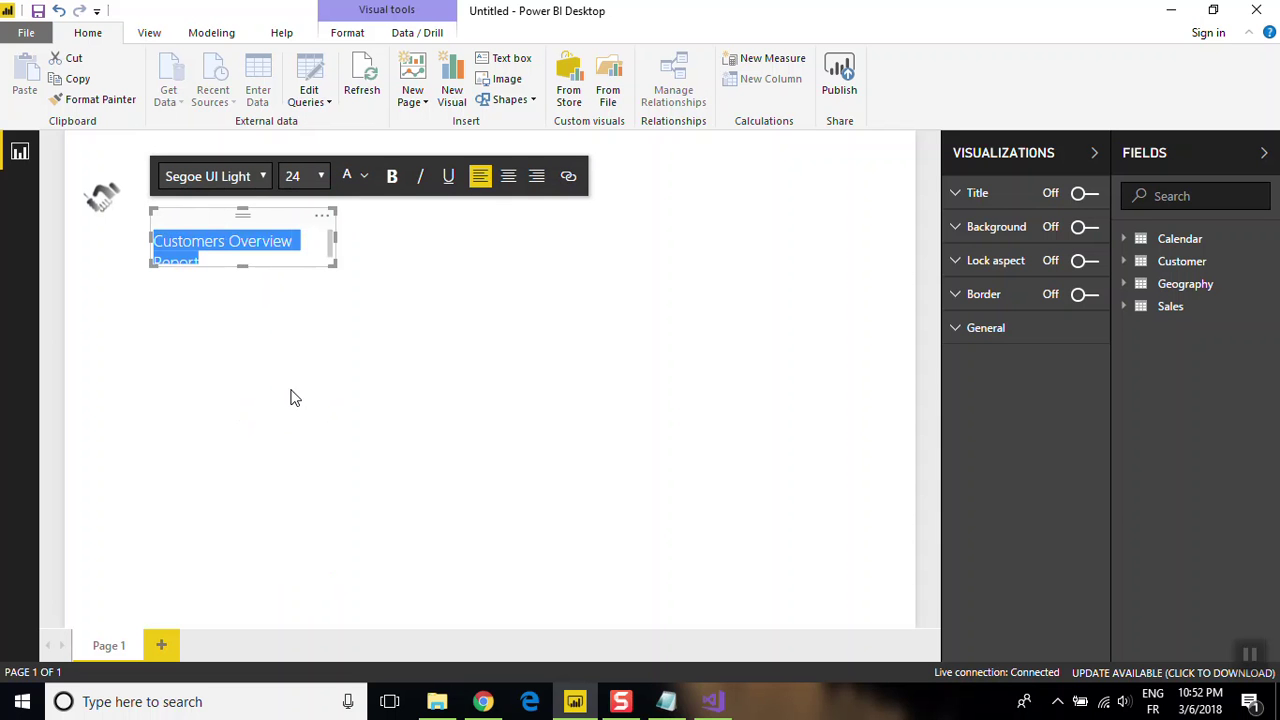
{"action": "left_click_drag", "start_coordinate": [330, 216], "coordinate": [363, 240]}
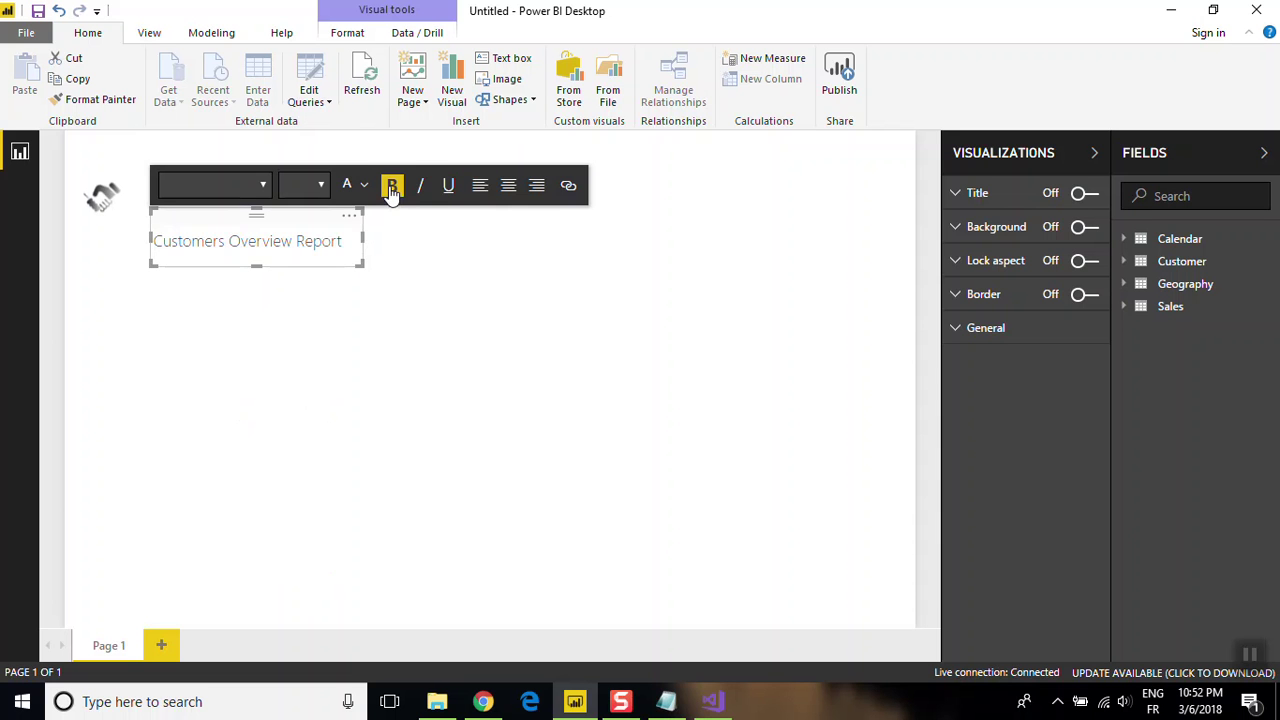
{"action": "key", "text": "ctrl+a"}
{"action": "left_click", "coordinate": [392, 190]}
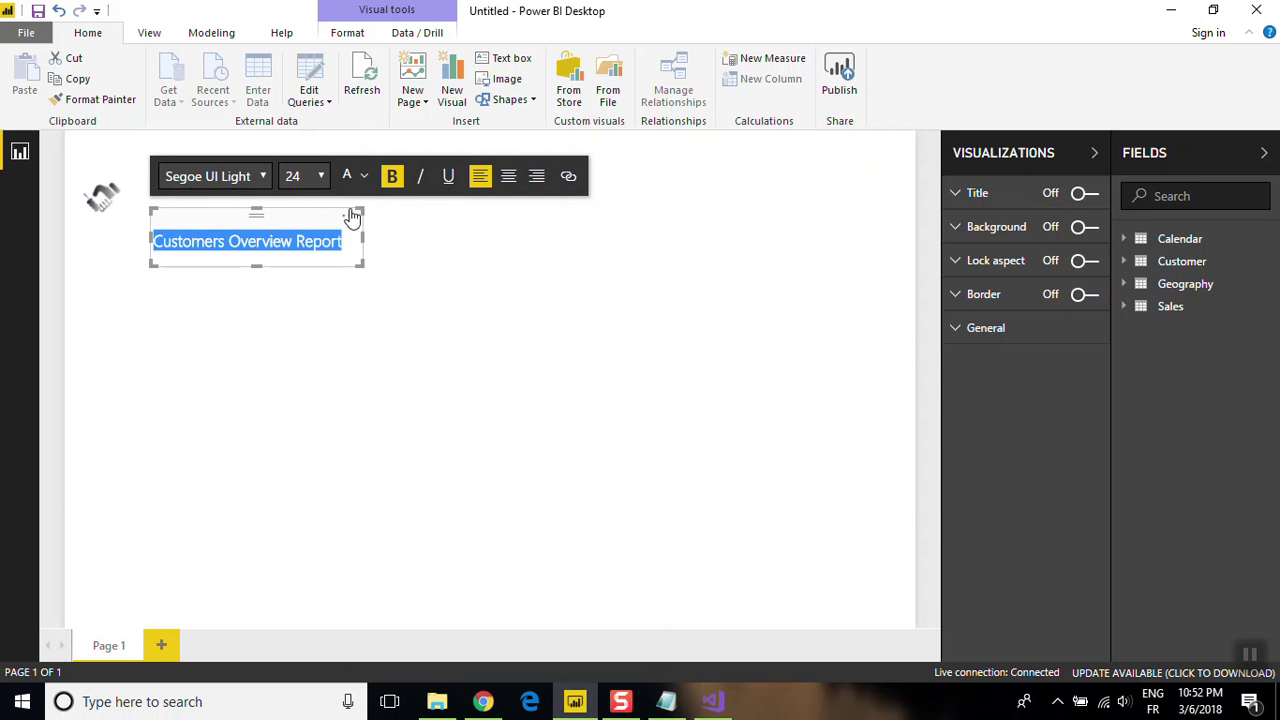
{"action": "left_click_drag", "start_coordinate": [153, 241], "coordinate": [165, 241]}
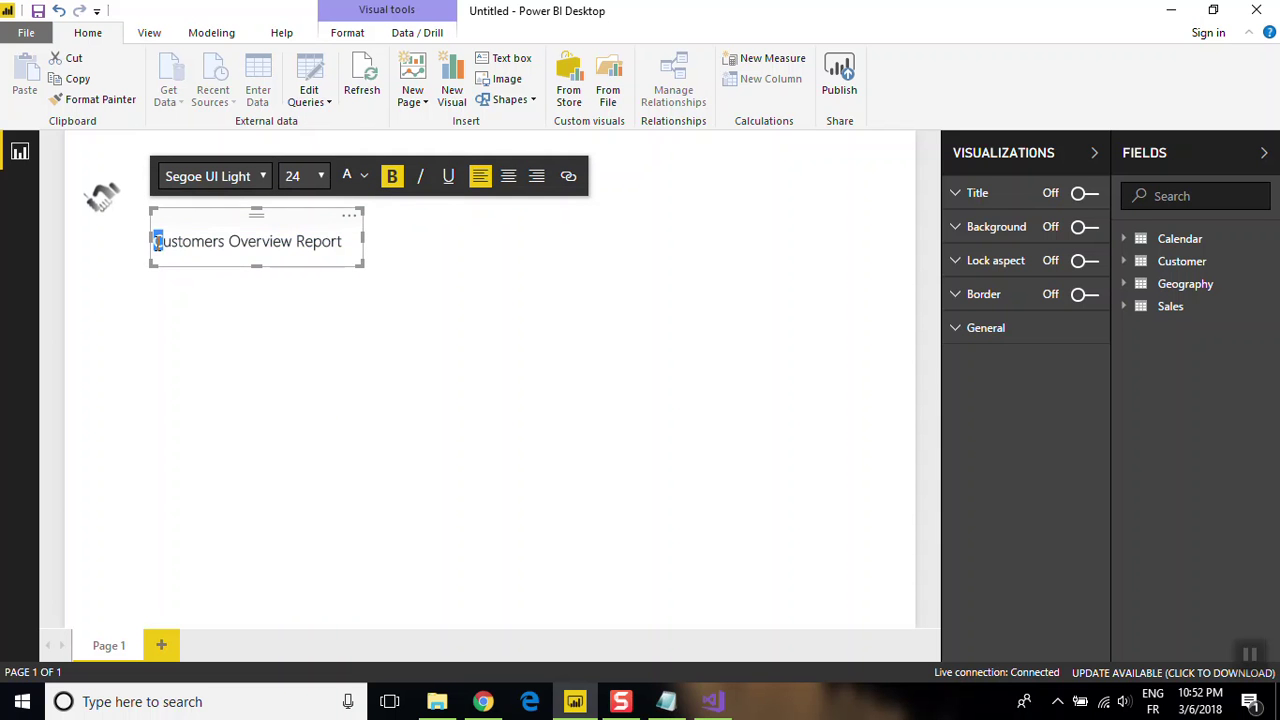
{"action": "left_click", "coordinate": [322, 179]}
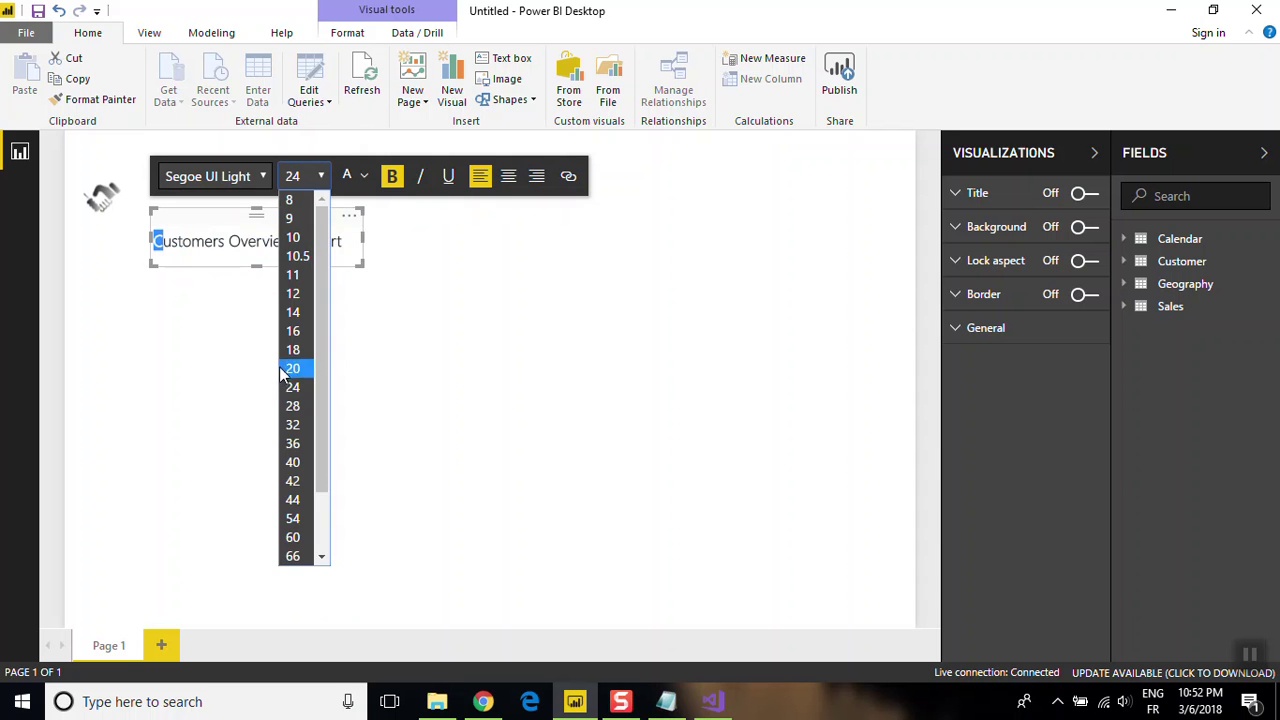
{"action": "left_click", "coordinate": [292, 424]}
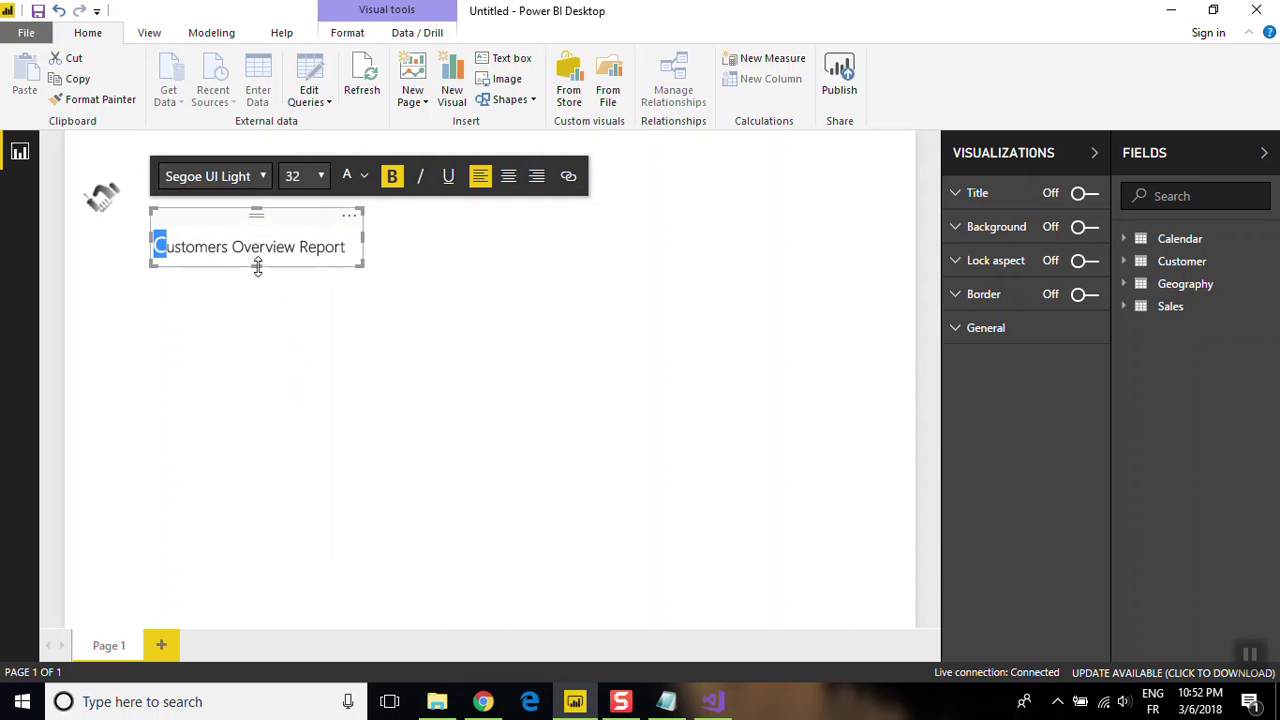
- Align the title beside the logo in the top-left corner of the page
{"action": "left_click_drag", "start_coordinate": [256, 264], "coordinate": [255, 261]}
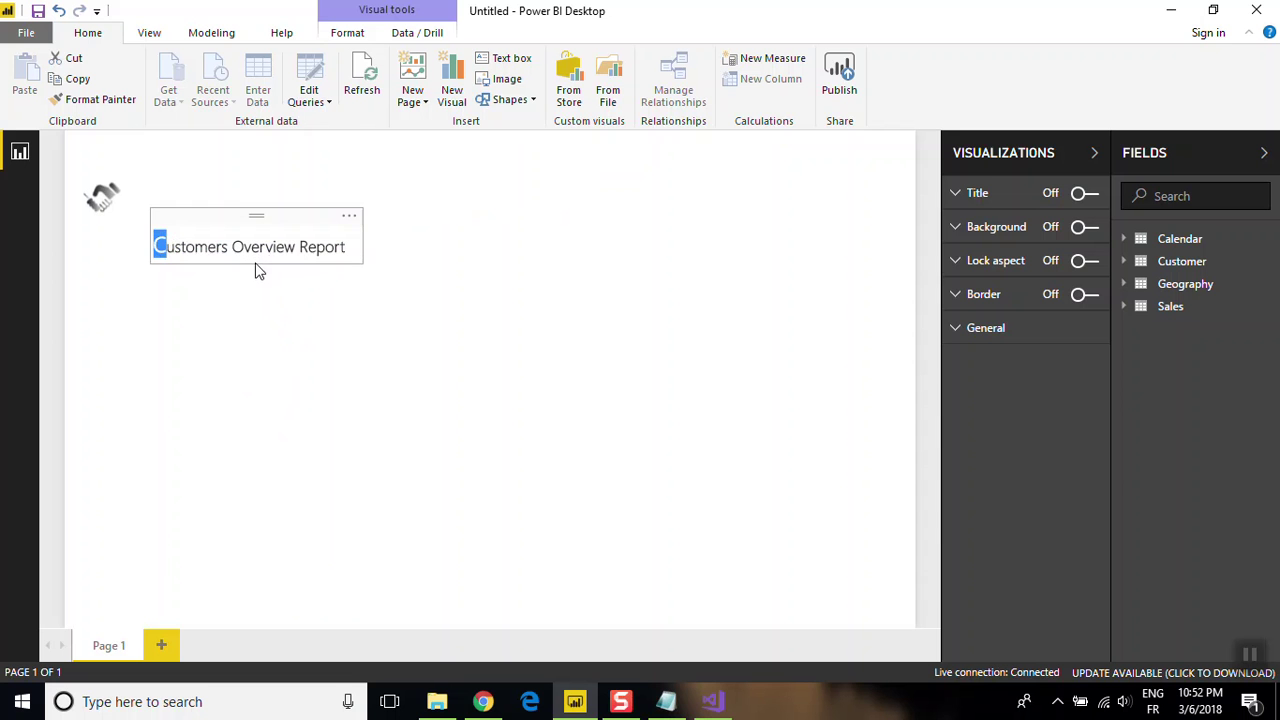
{"action": "mouse_move", "coordinate": [256, 214]}
{"action": "left_mouse_down"}
{"action": "mouse_move", "coordinate": [225, 173]}
{"action": "mouse_move", "coordinate": [227, 187]}
{"action": "left_mouse_up"}
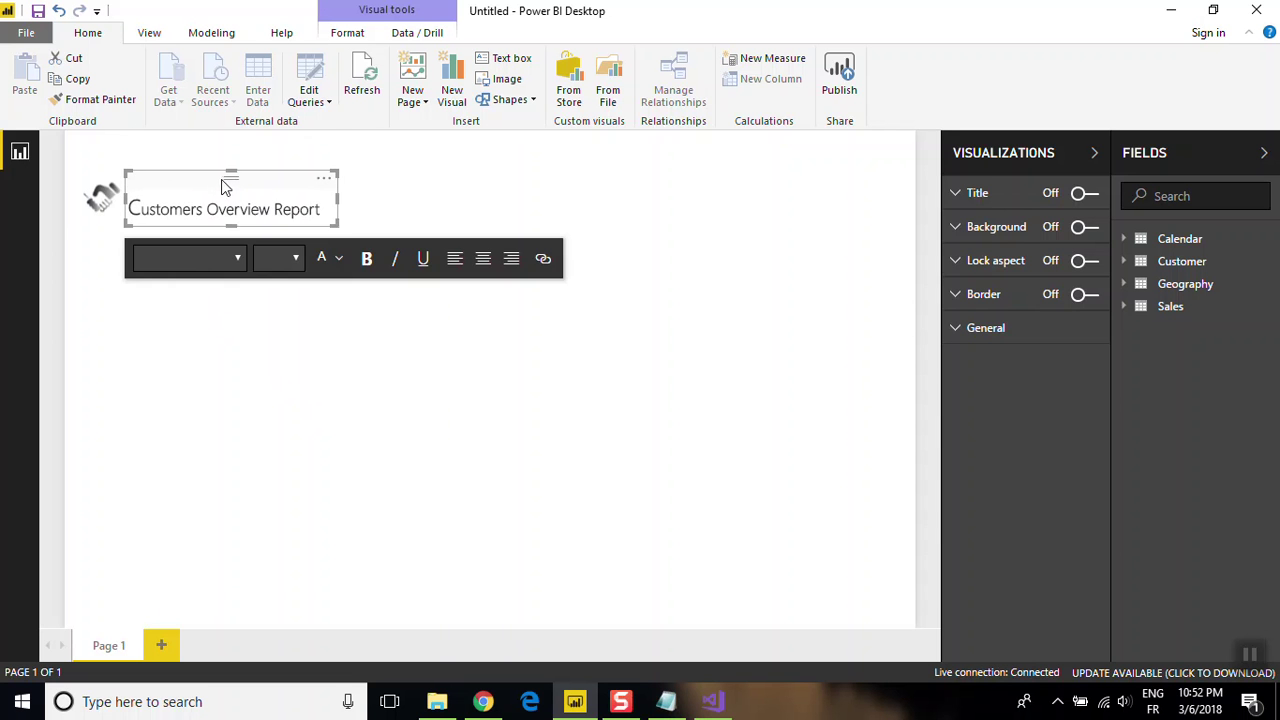
{"action": "left_click_drag", "start_coordinate": [120, 160], "coordinate": [108, 147]}
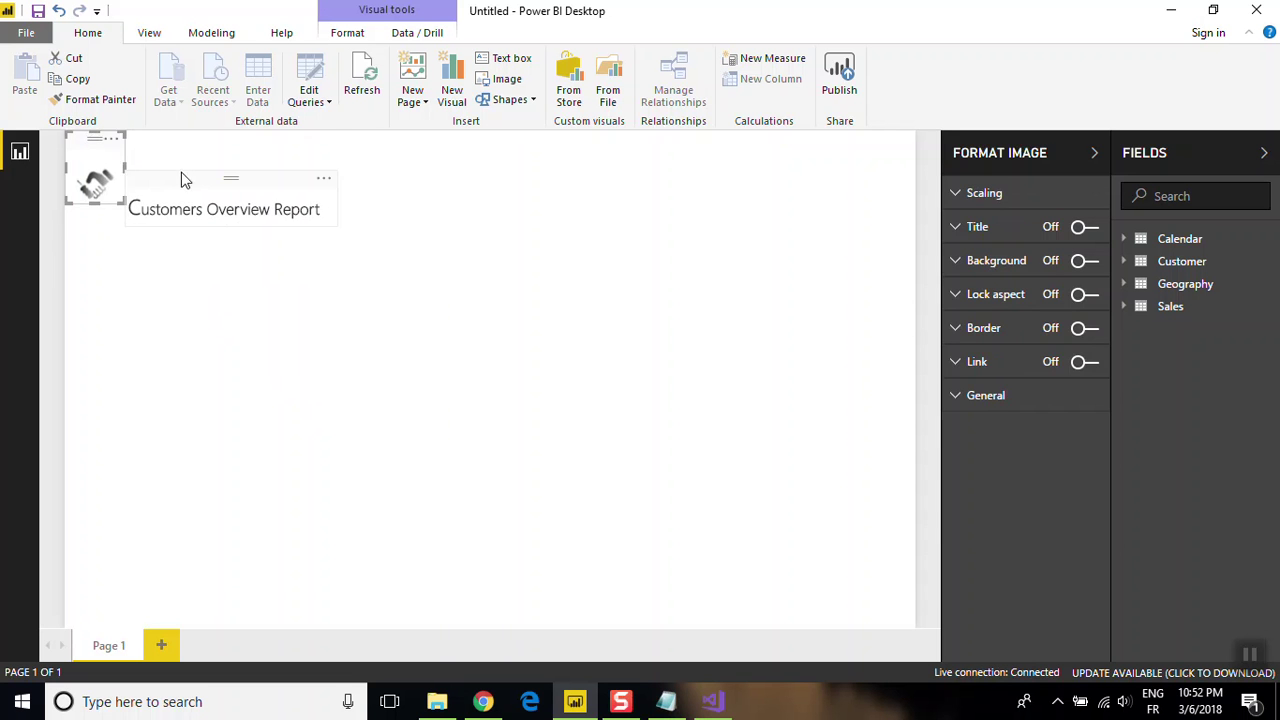
{"action": "left_click_drag", "start_coordinate": [192, 181], "coordinate": [184, 158]}
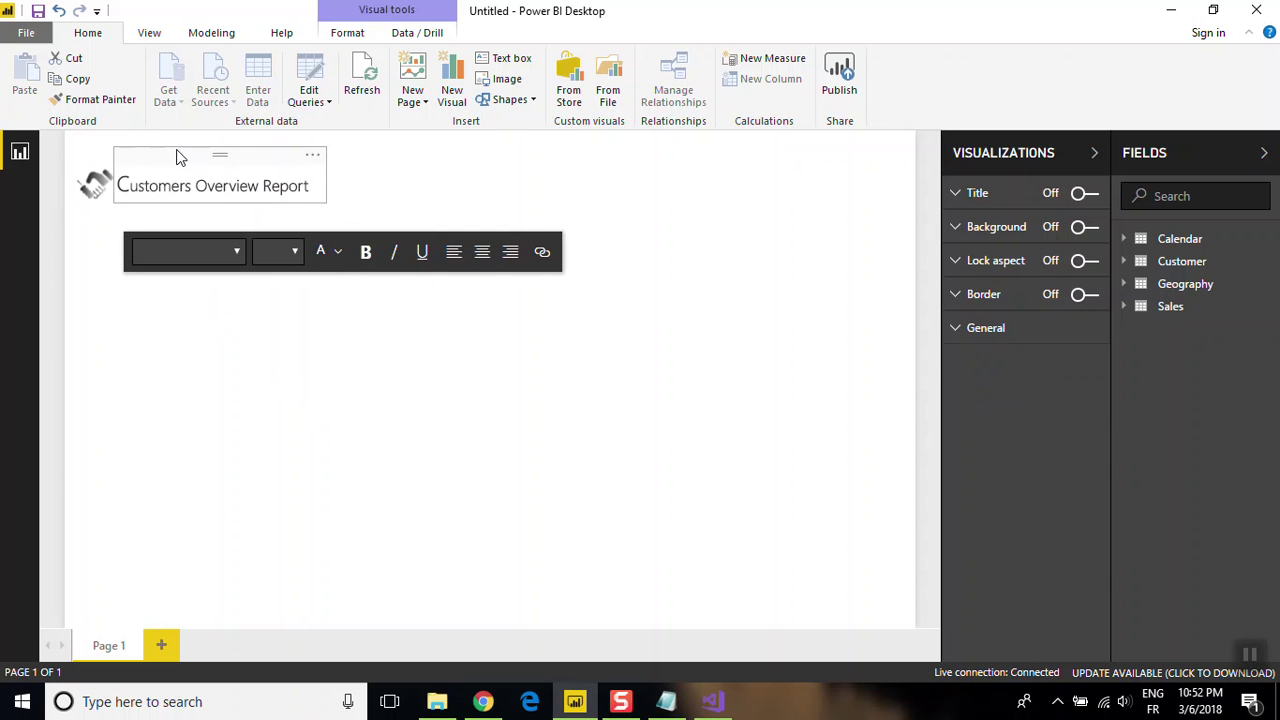
{"action": "left_click", "coordinate": [351, 160]}
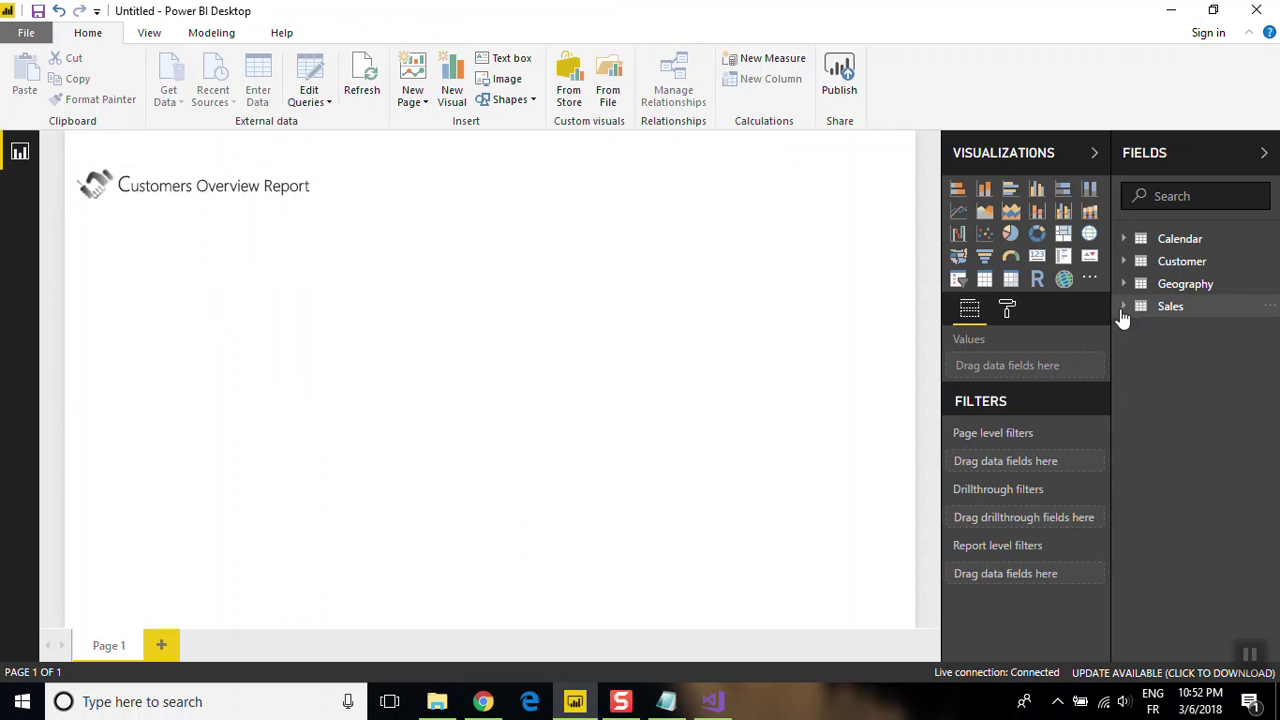
- Add a small card showing Sales Amount (29.36M) below the title
{"action": "left_click", "coordinate": [1123, 306]}
{"action": "left_click", "coordinate": [1037, 256]}
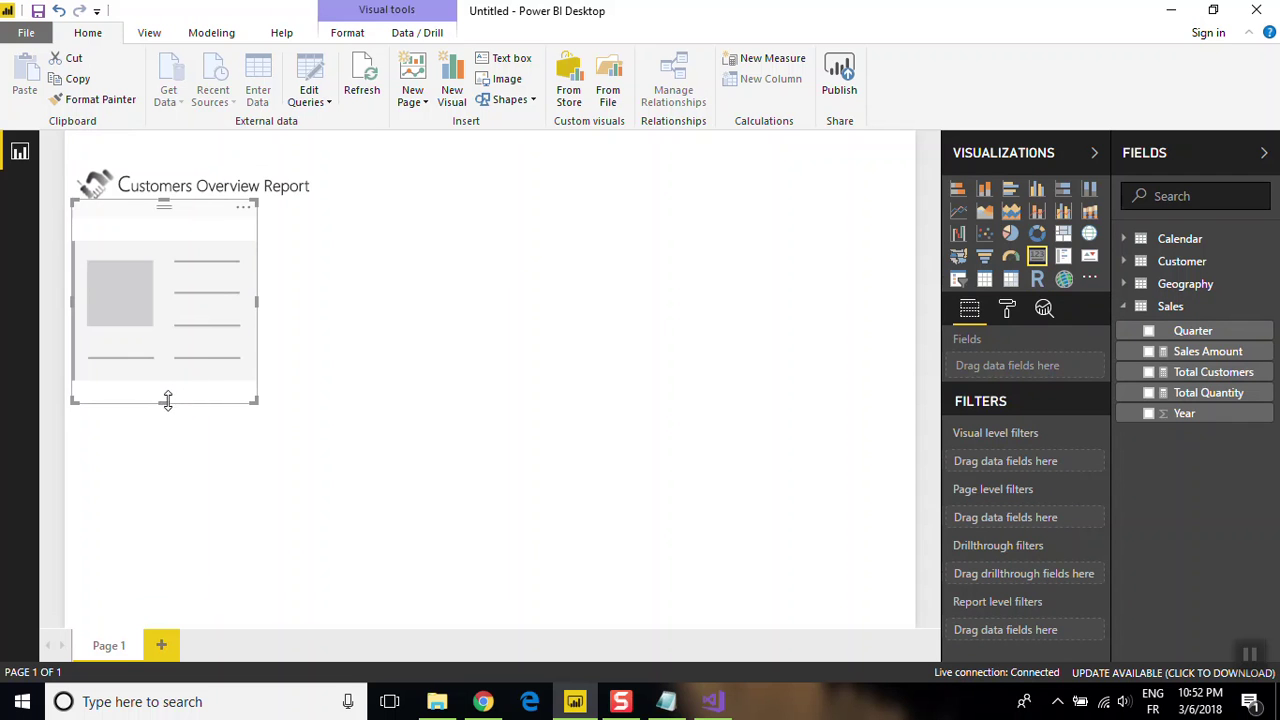
{"action": "left_click_drag", "start_coordinate": [165, 400], "coordinate": [152, 270]}
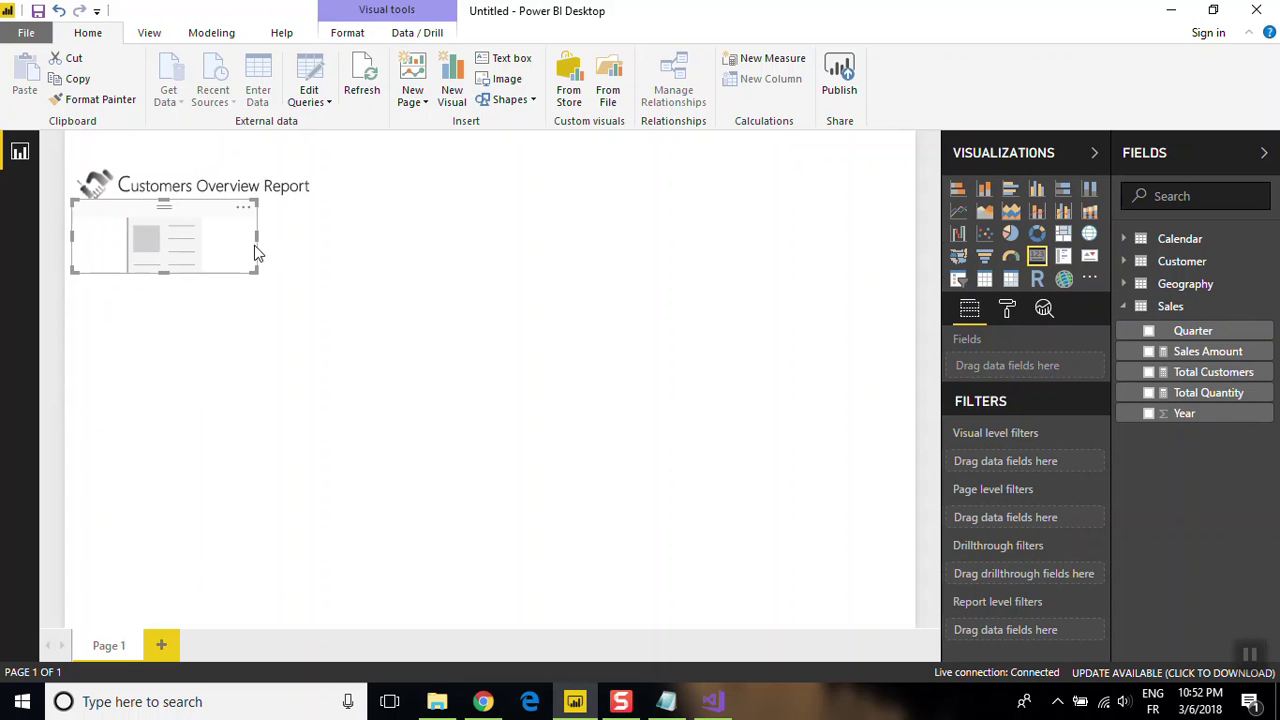
{"action": "left_click_drag", "start_coordinate": [257, 245], "coordinate": [209, 245]}
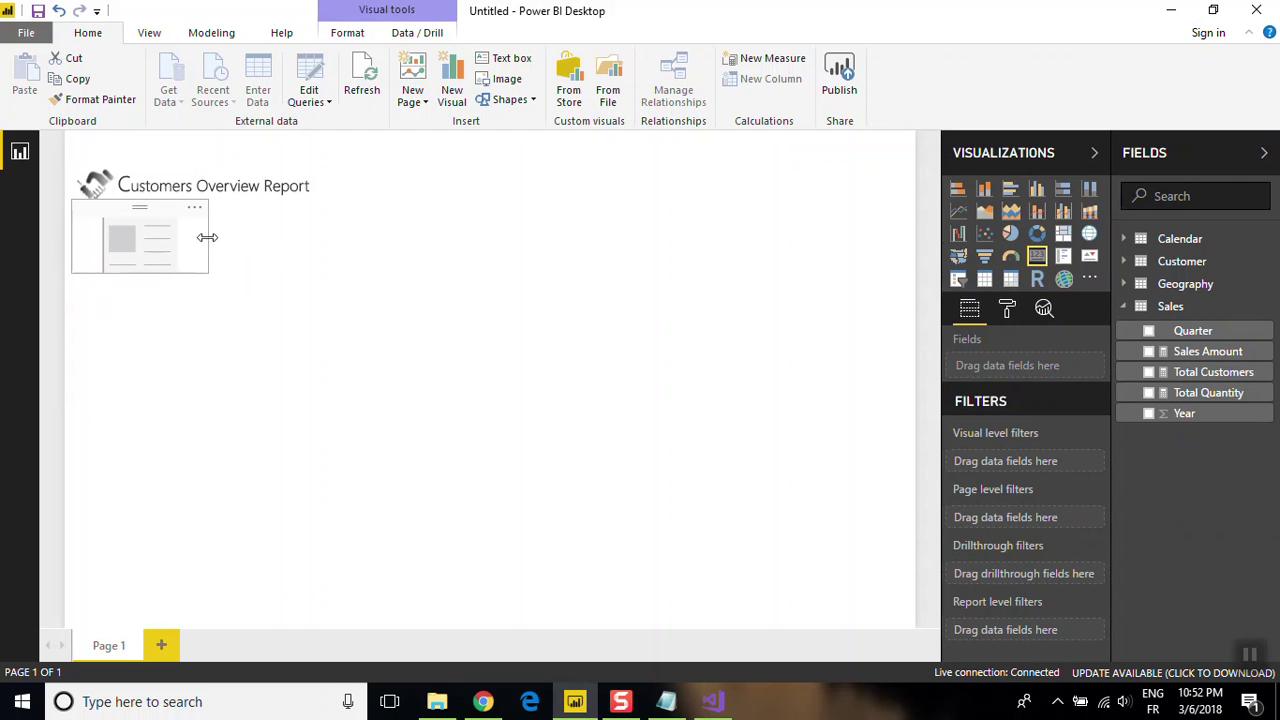
{"action": "mouse_move", "coordinate": [1208, 351]}
{"action": "left_click_drag", "start_coordinate": [1207, 353], "coordinate": [1054, 366]}
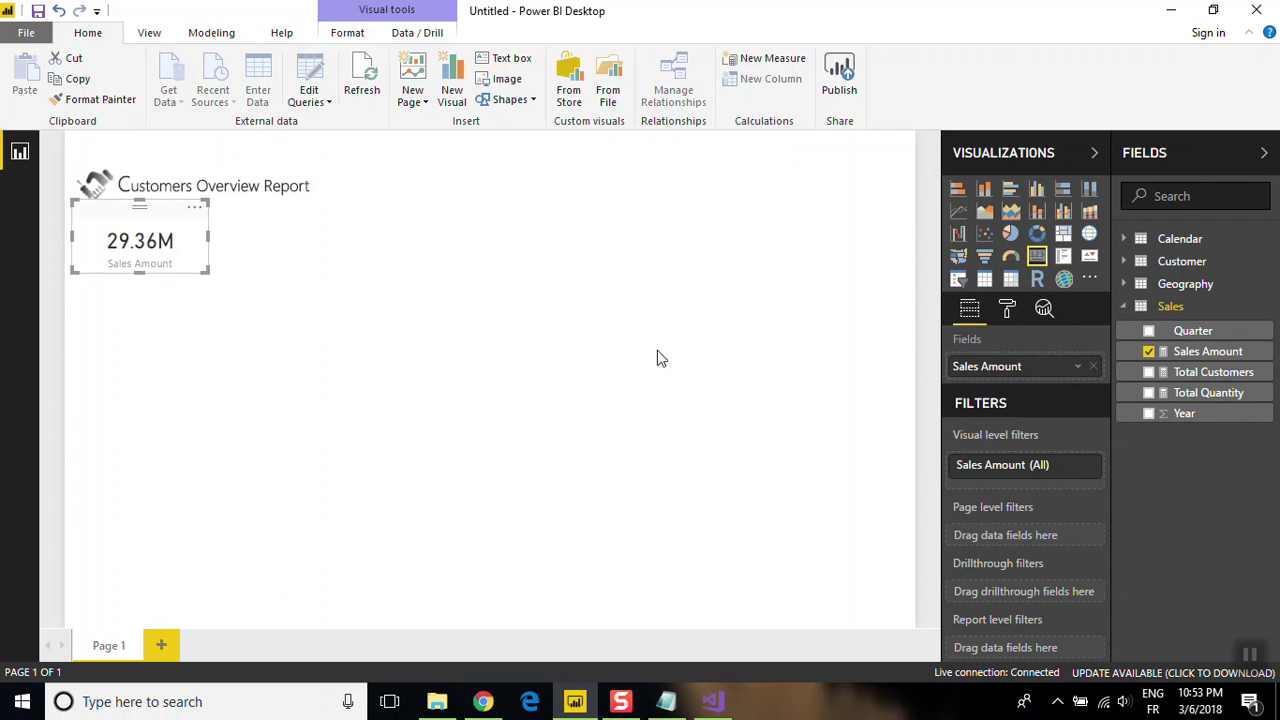
{"action": "left_click", "coordinate": [1005, 312]}
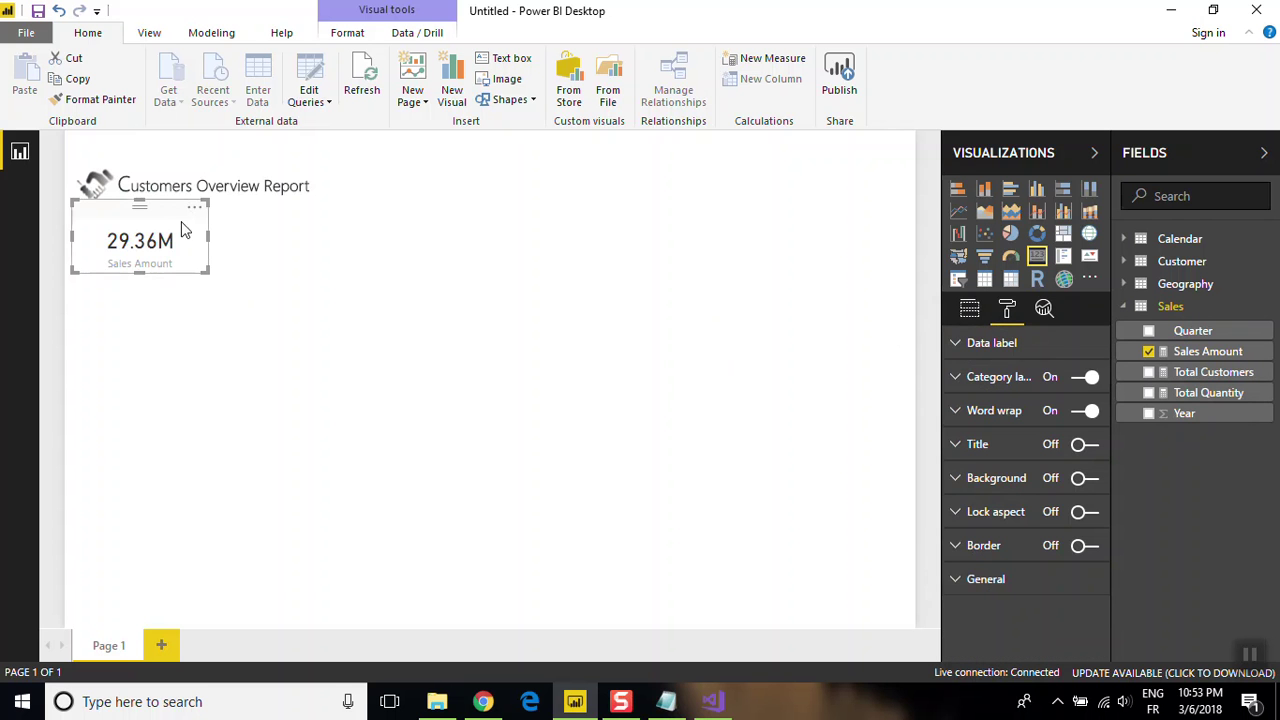
- Move the card to the upper right and turn off its Sales Amount category label
{"action": "mouse_move", "coordinate": [184, 215]}
{"action": "left_mouse_down"}
{"action": "mouse_move", "coordinate": [851, 243]}
{"action": "mouse_move", "coordinate": [868, 256]}
{"action": "left_mouse_up"}
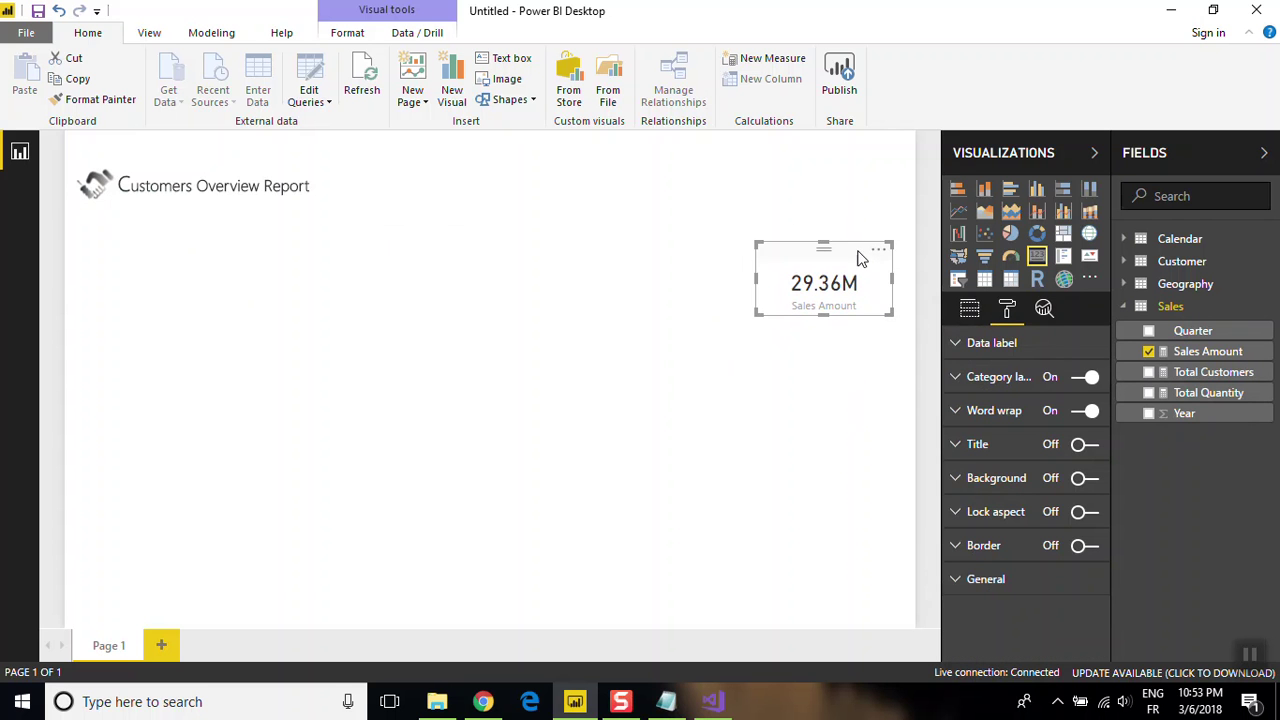
{"action": "left_click", "coordinate": [1000, 343]}
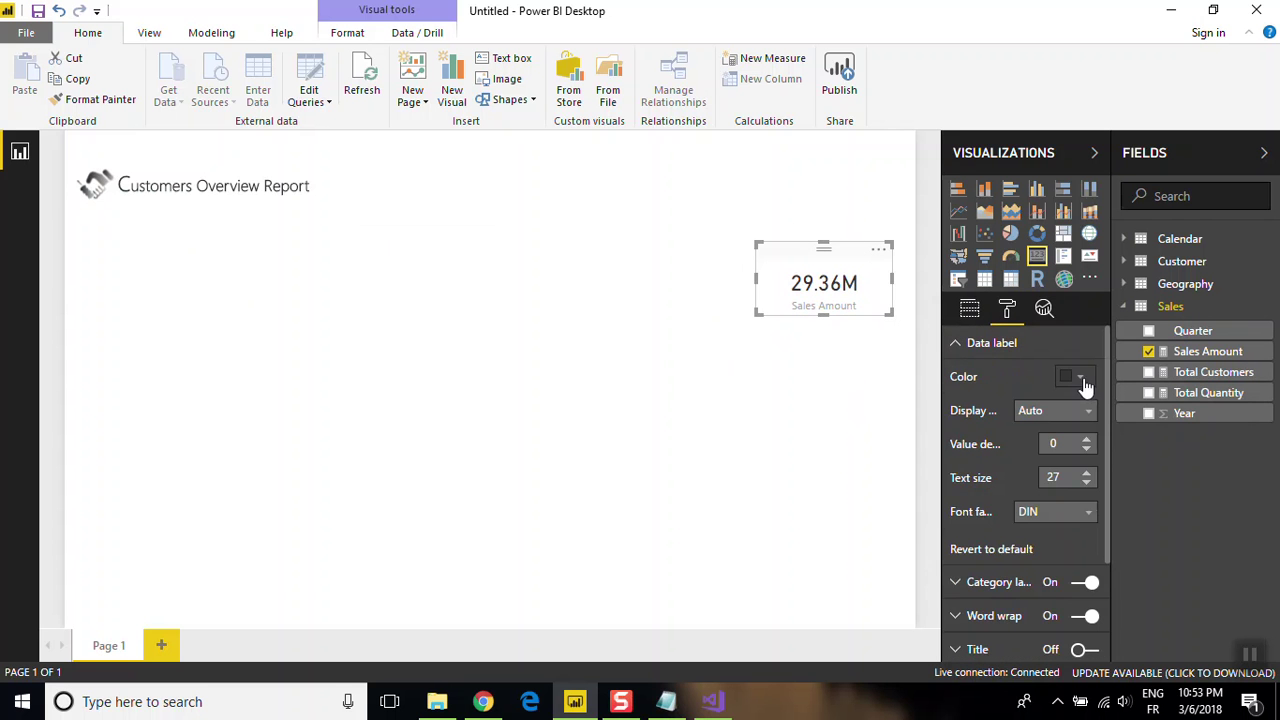
{"action": "left_click", "coordinate": [1078, 377]}
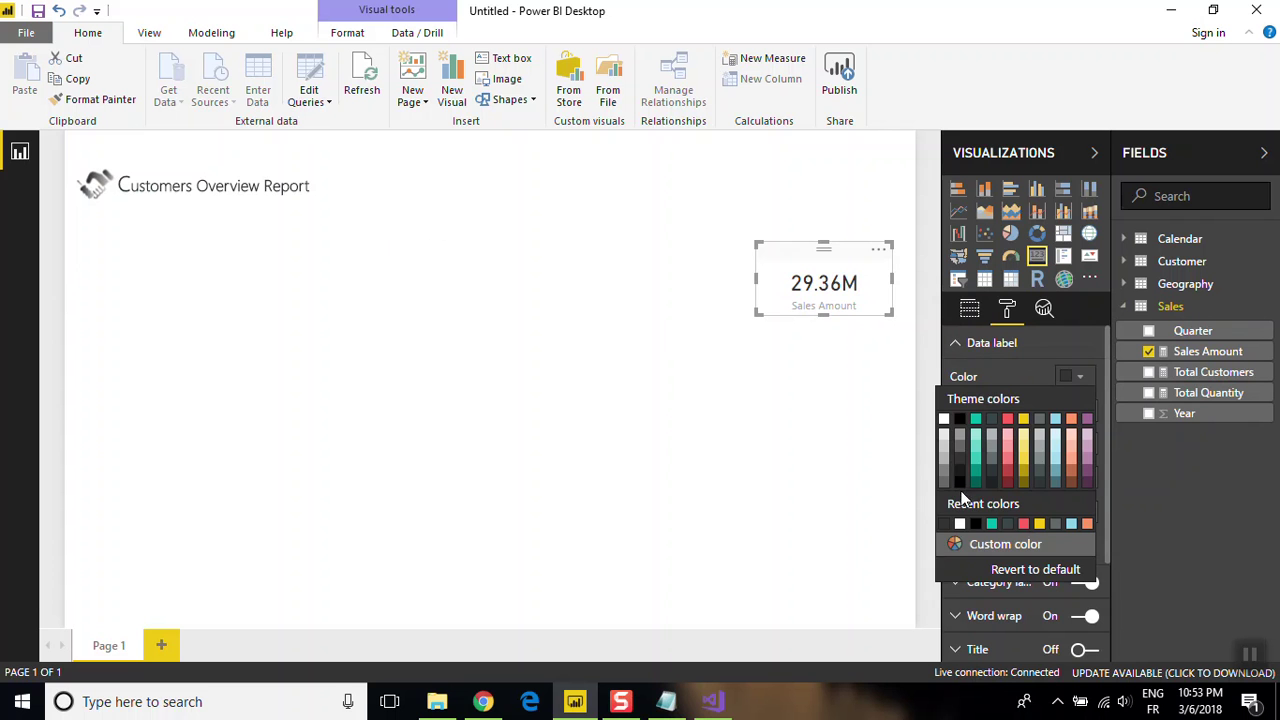
{"action": "left_click", "coordinate": [945, 420]}
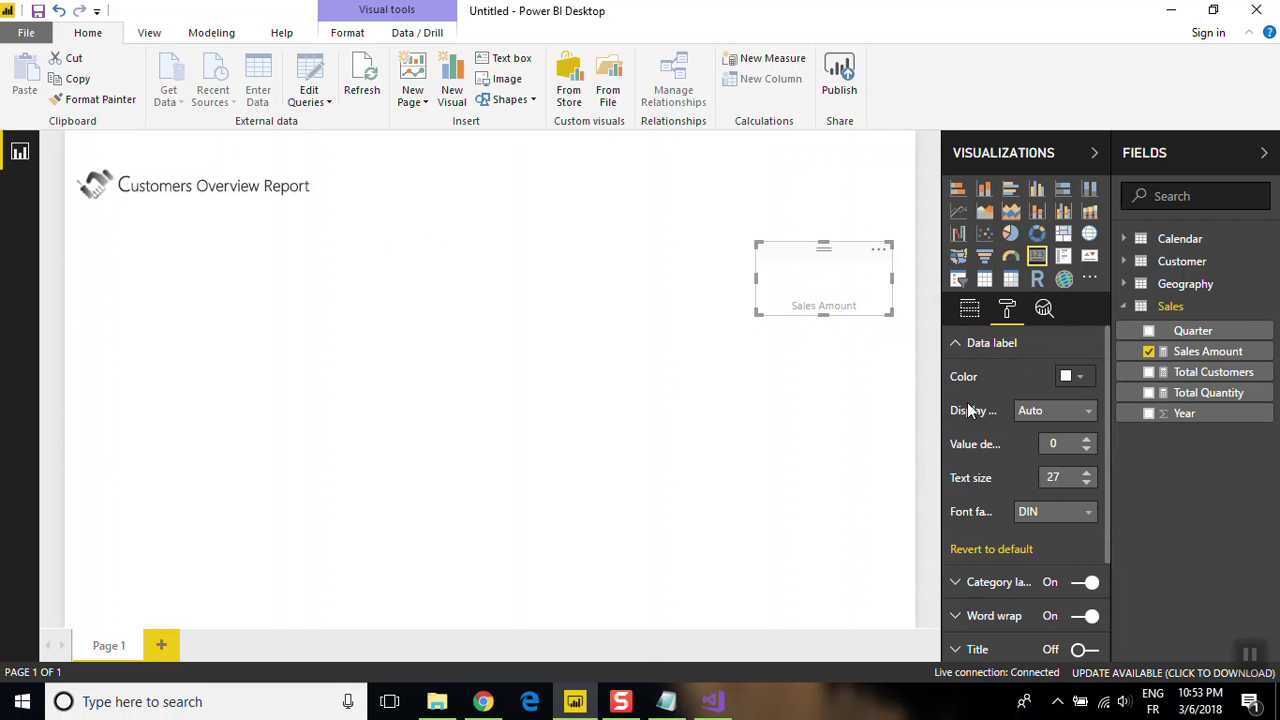
{"action": "left_click", "coordinate": [1078, 377]}
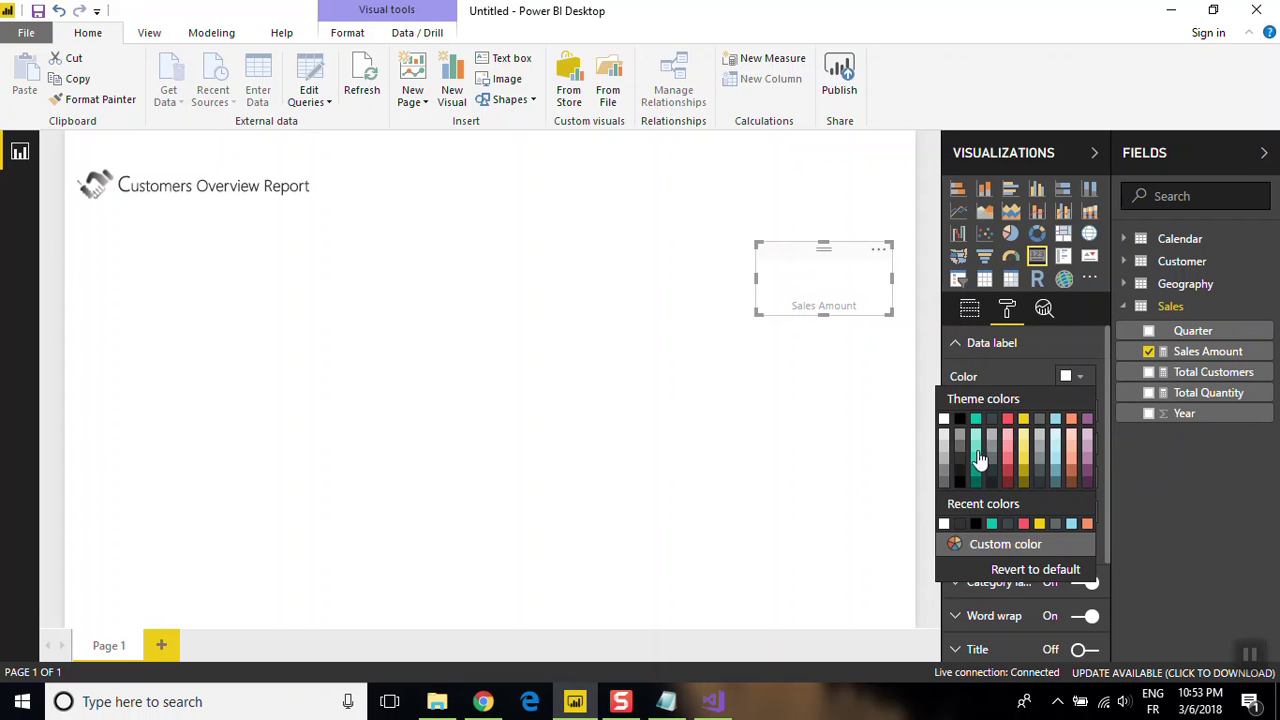
{"action": "left_click", "coordinate": [960, 420]}
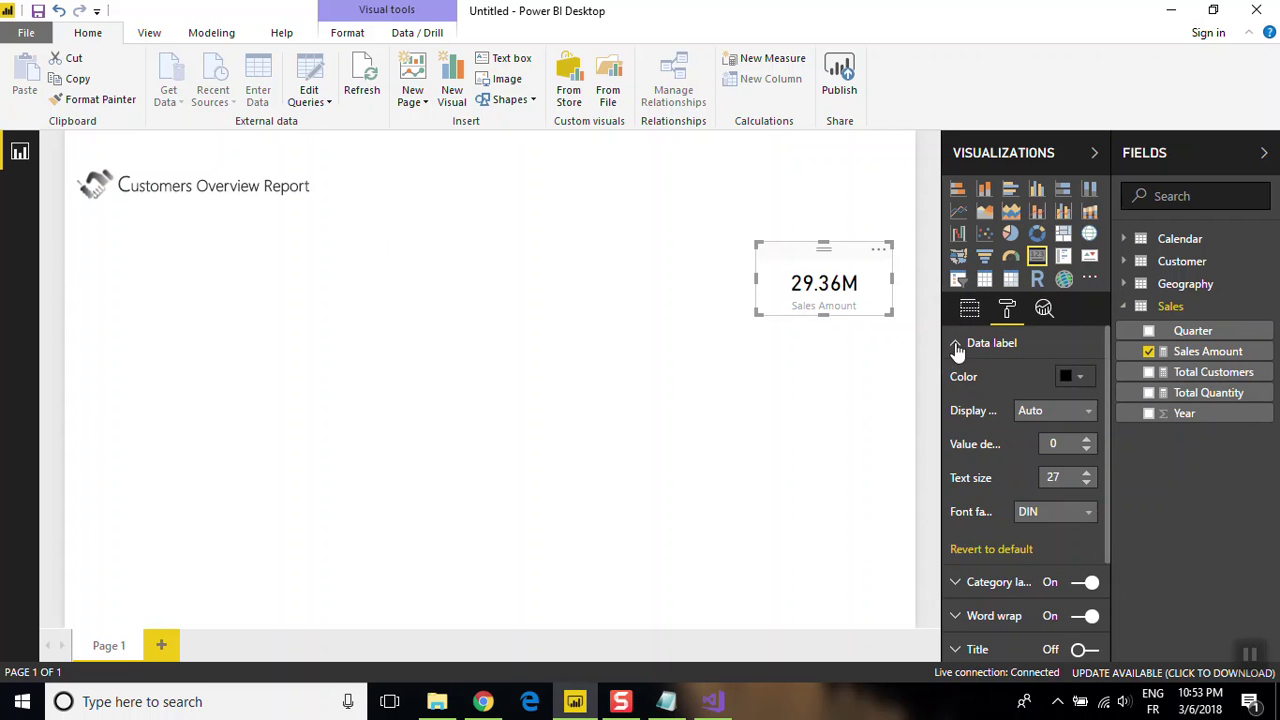
{"action": "left_click", "coordinate": [952, 344]}
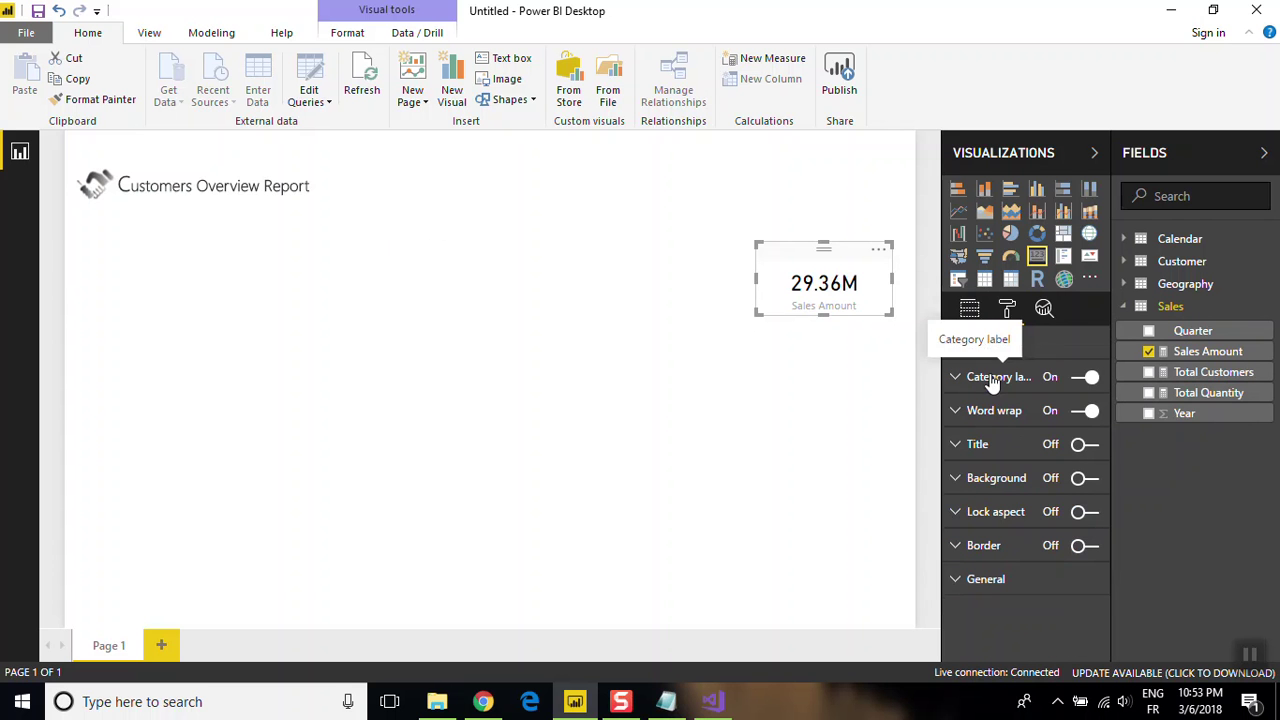
{"action": "left_click", "coordinate": [1078, 378]}
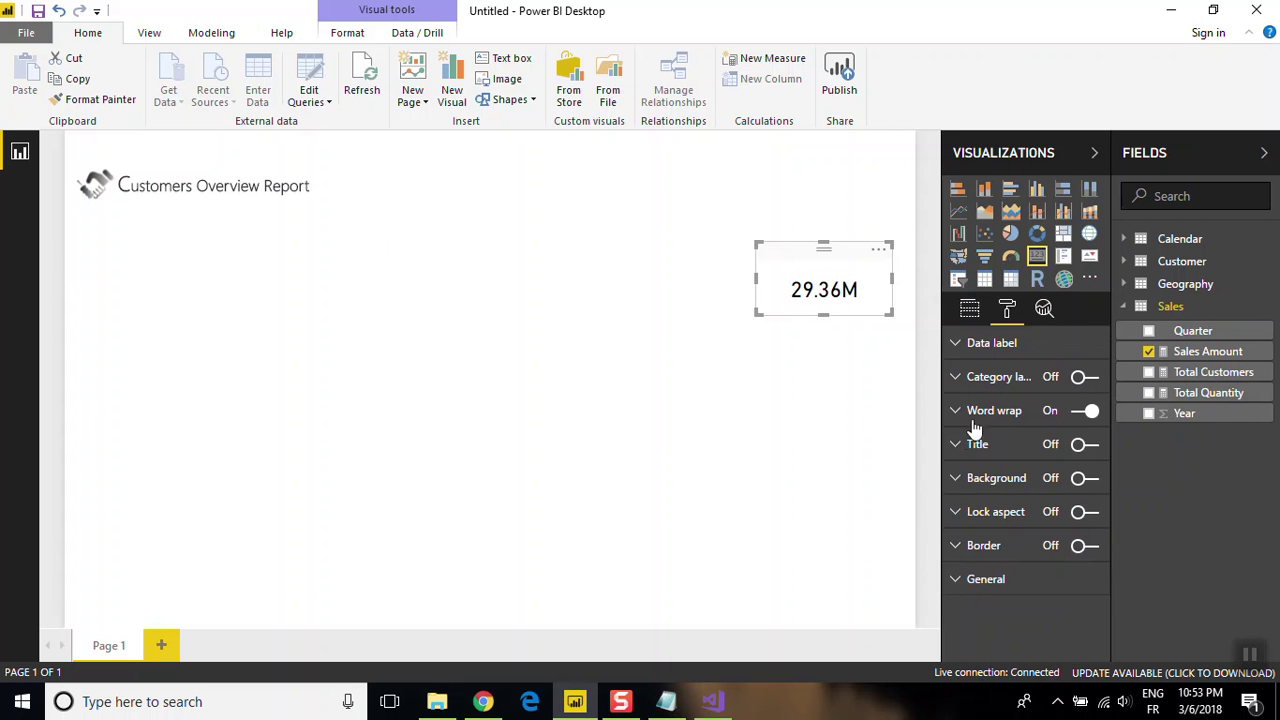
- Turn on the card title: white 14-point text, centred, on a dark grey background
{"action": "left_click", "coordinate": [969, 451]}
{"action": "left_click", "coordinate": [1082, 444]}
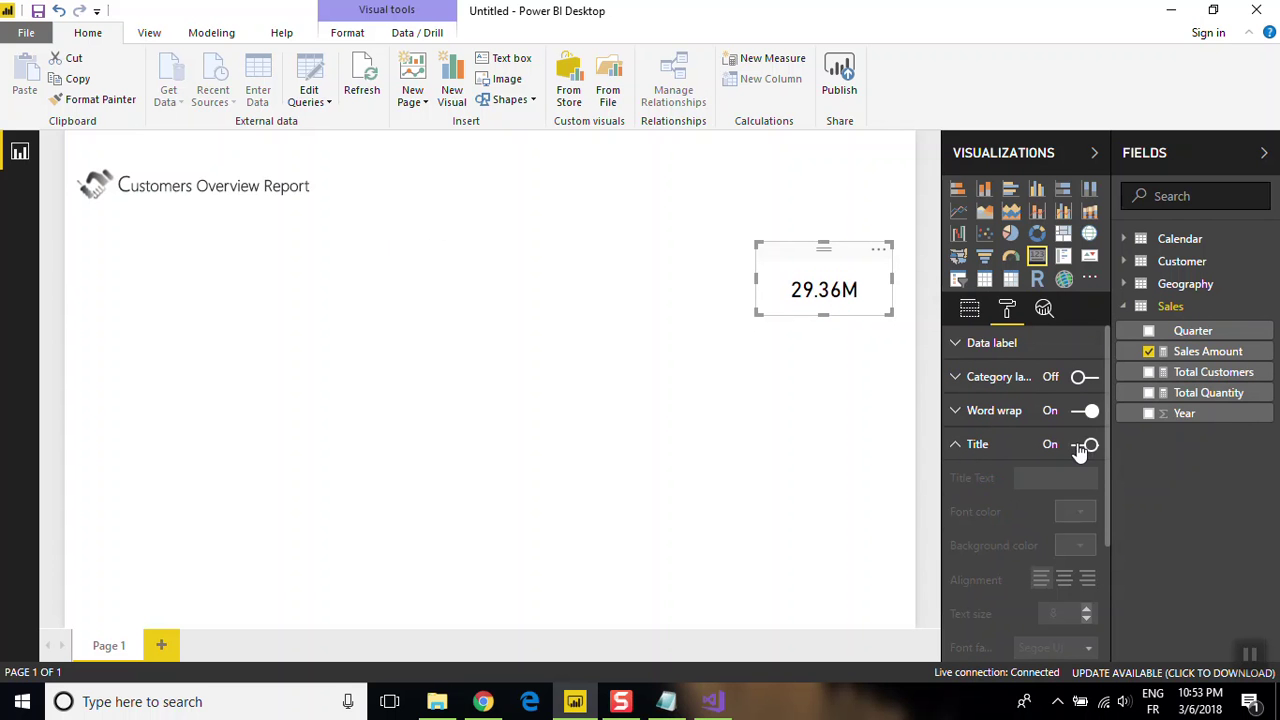
{"action": "left_click", "coordinate": [1061, 480]}
{"action": "type", "text": "Sales Amount"}
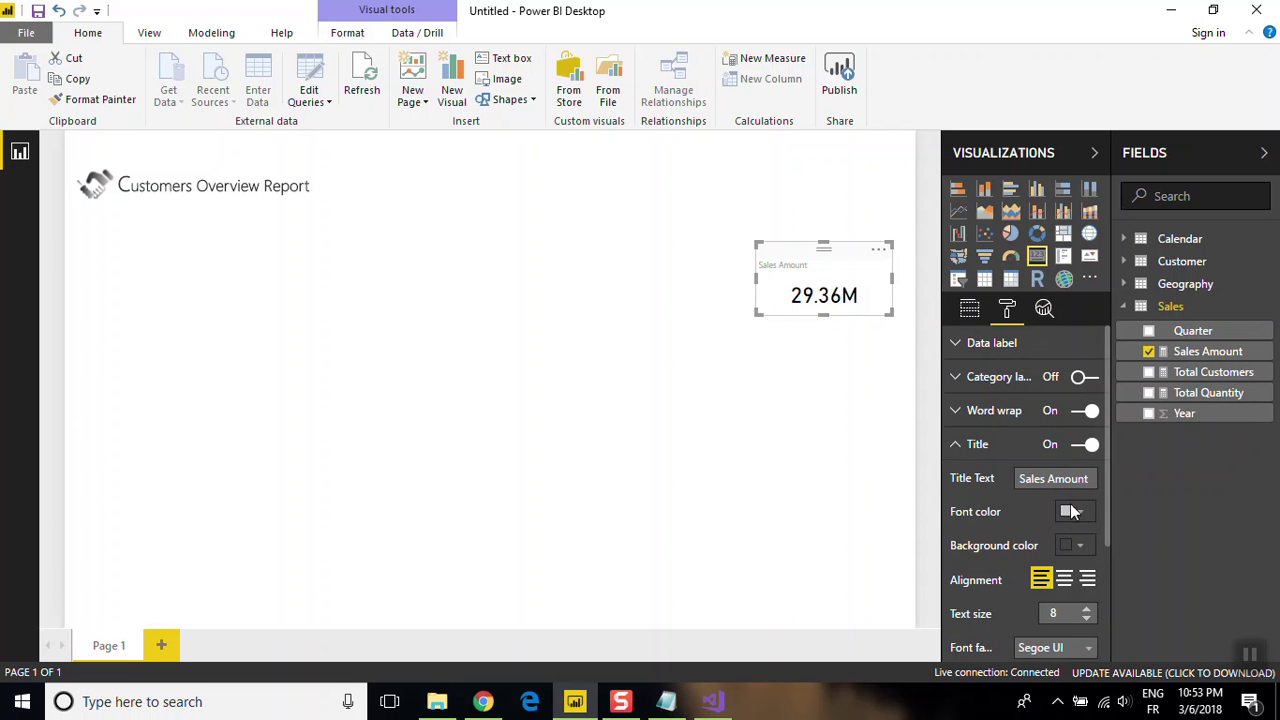
{"action": "left_click", "coordinate": [1080, 514]}
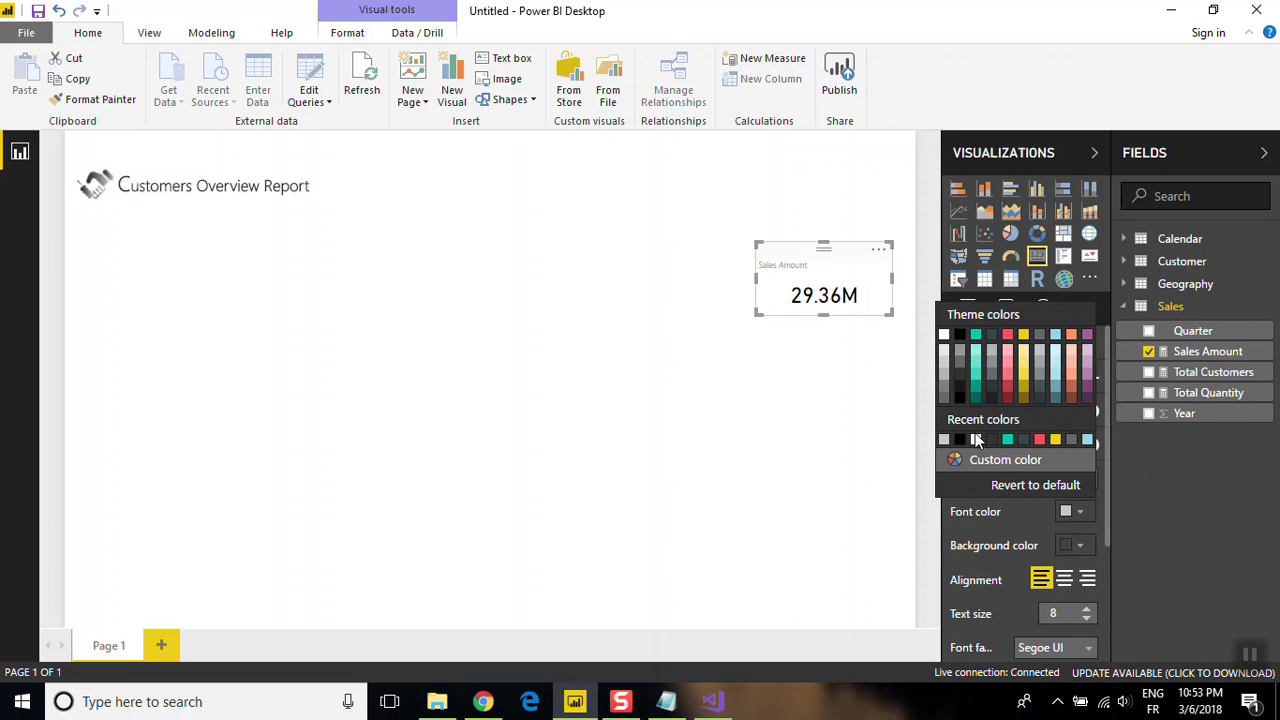
{"action": "left_click", "coordinate": [976, 441]}
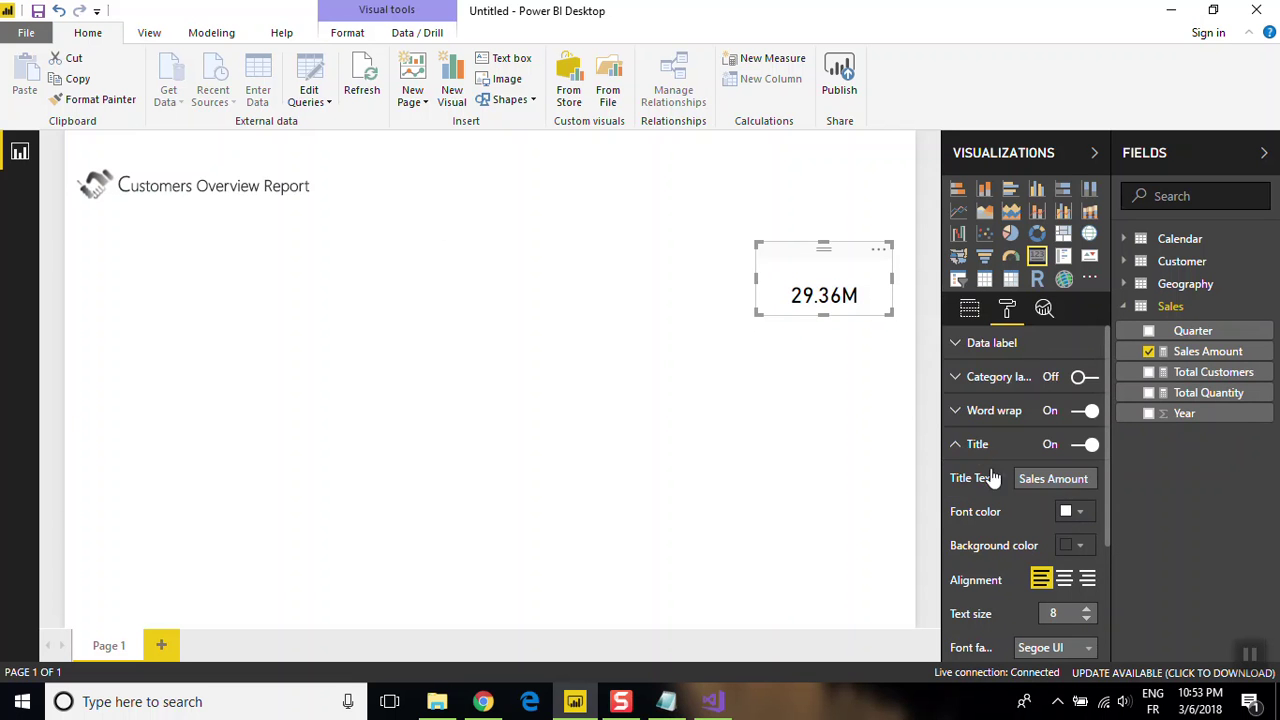
{"action": "left_click", "coordinate": [1084, 549]}
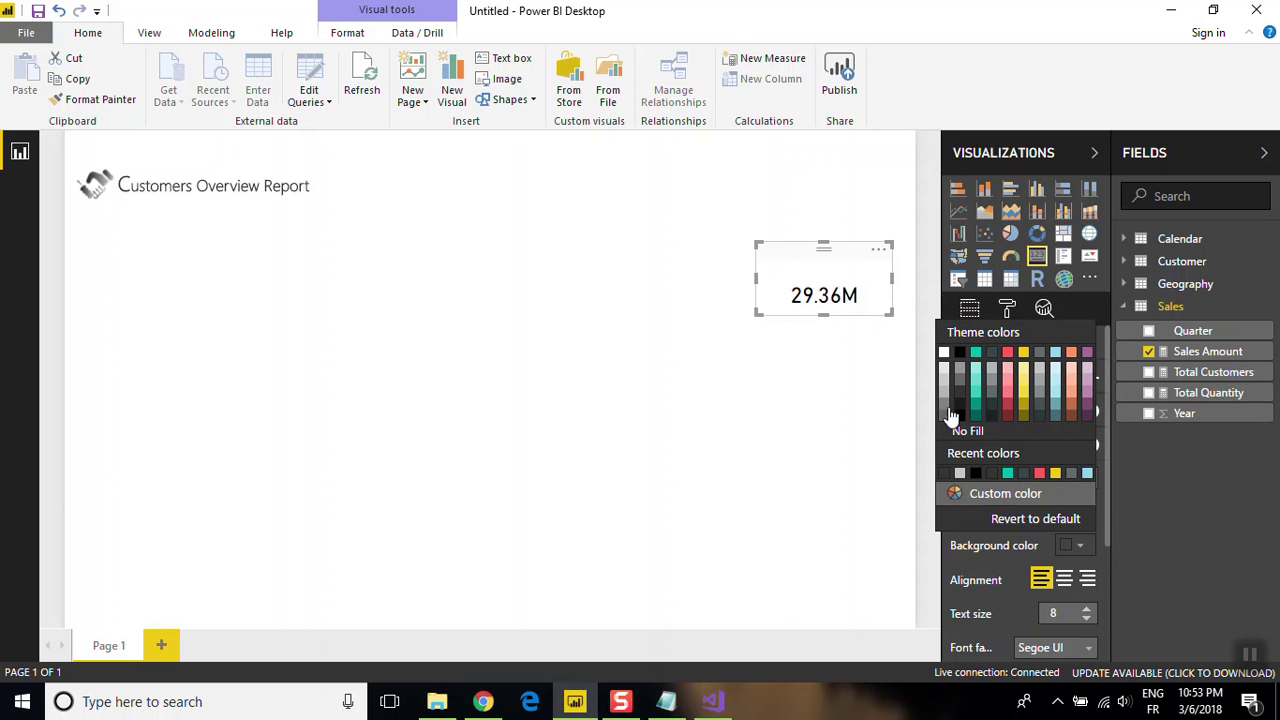
{"action": "left_click", "coordinate": [954, 410]}
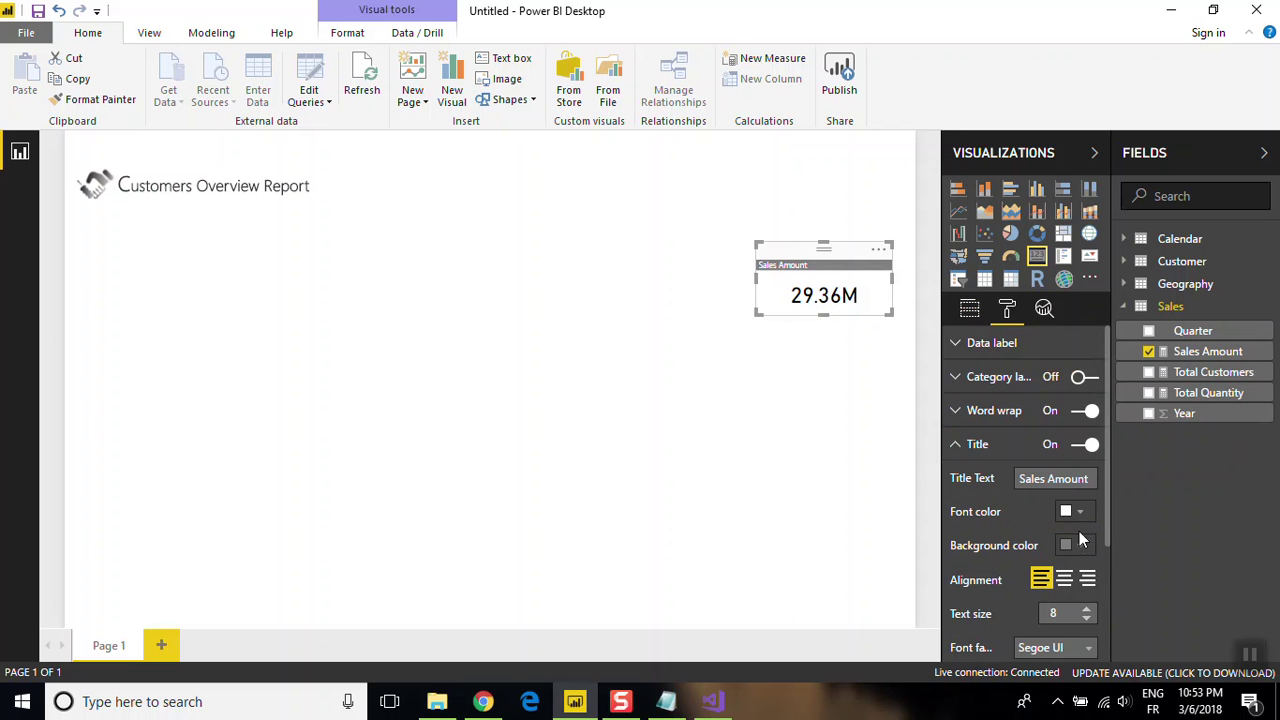
{"action": "left_click", "coordinate": [1064, 579]}
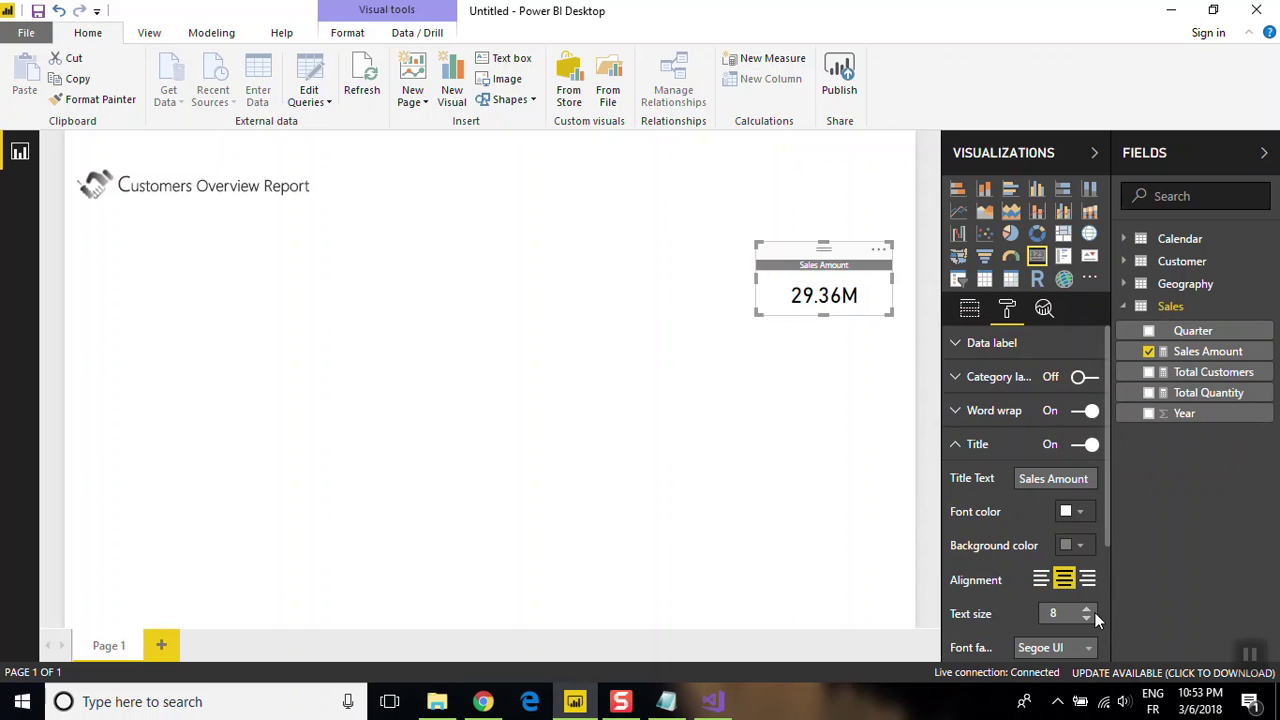
{"action": "left_click", "coordinate": [1088, 611]}
{"action": "left_click", "coordinate": [1088, 611]}
{"action": "left_click", "coordinate": [1088, 611]}
{"action": "left_click", "coordinate": [1088, 611]}
{"action": "left_click", "coordinate": [1088, 611]}
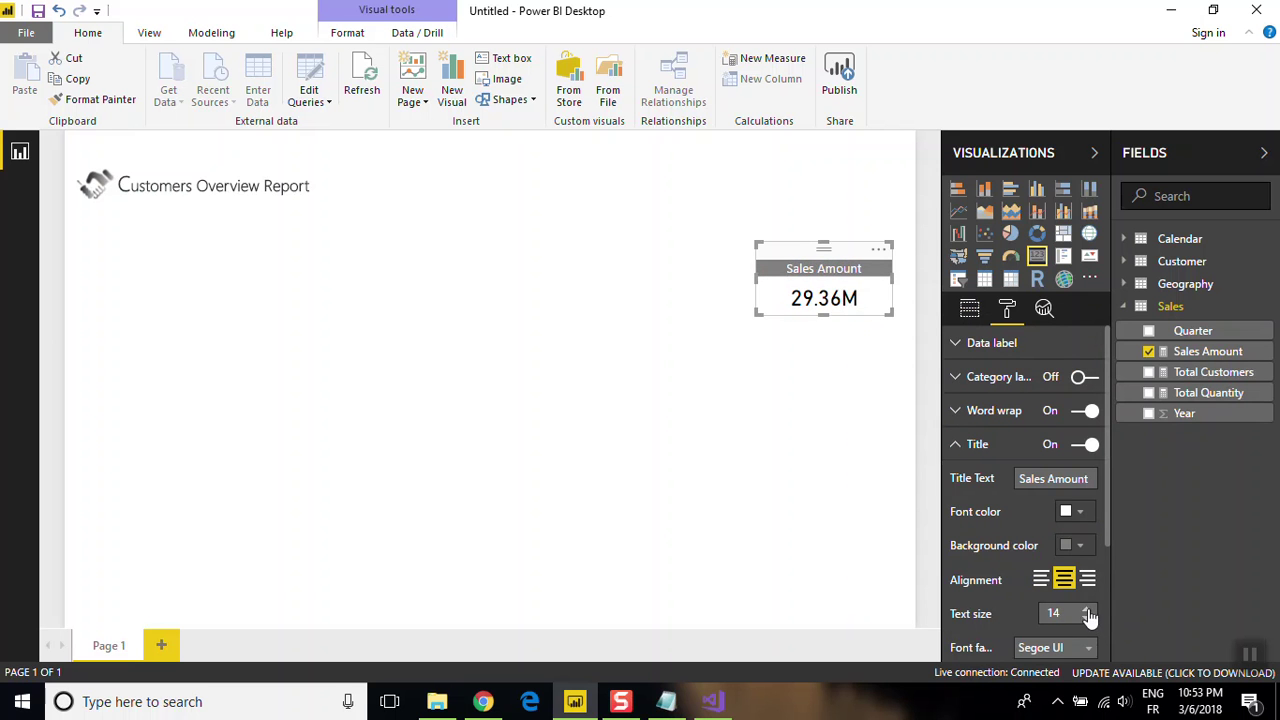
{"action": "left_click", "coordinate": [978, 446]}
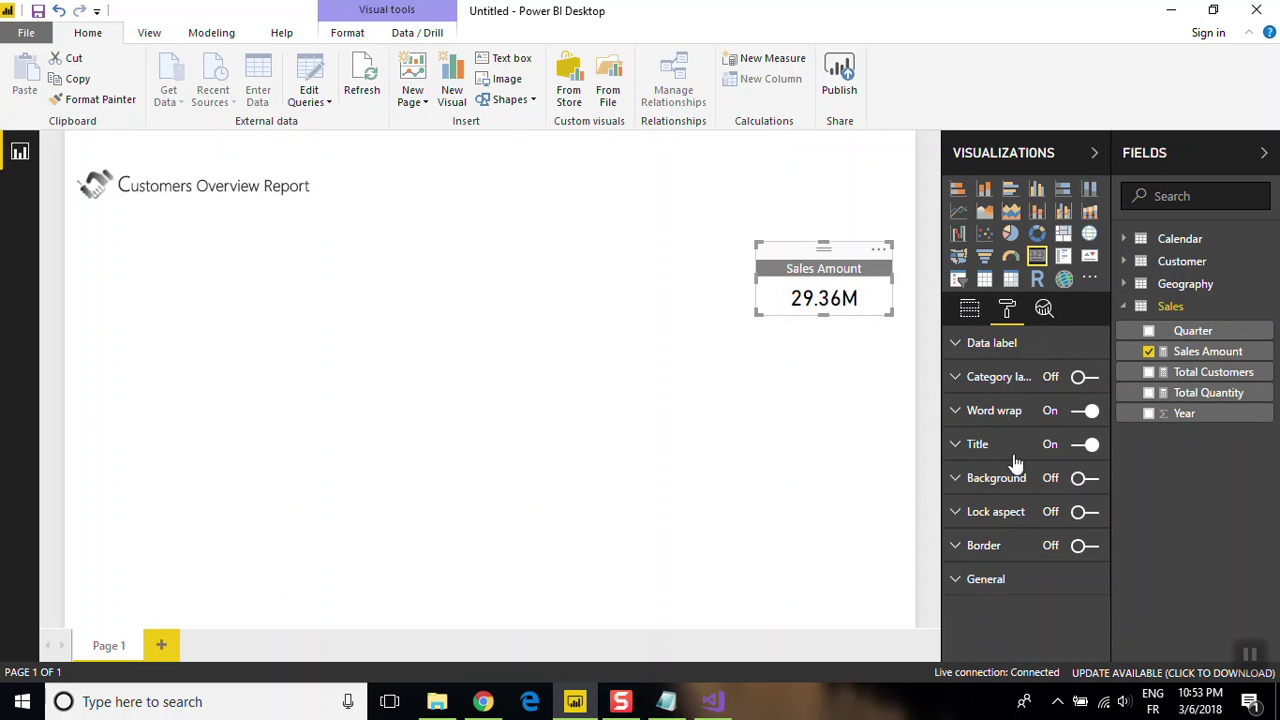
- Give the card a grey background at 0% transparency and a white 29.36M value
{"action": "left_click", "coordinate": [992, 478]}
{"action": "left_click", "coordinate": [1086, 479]}
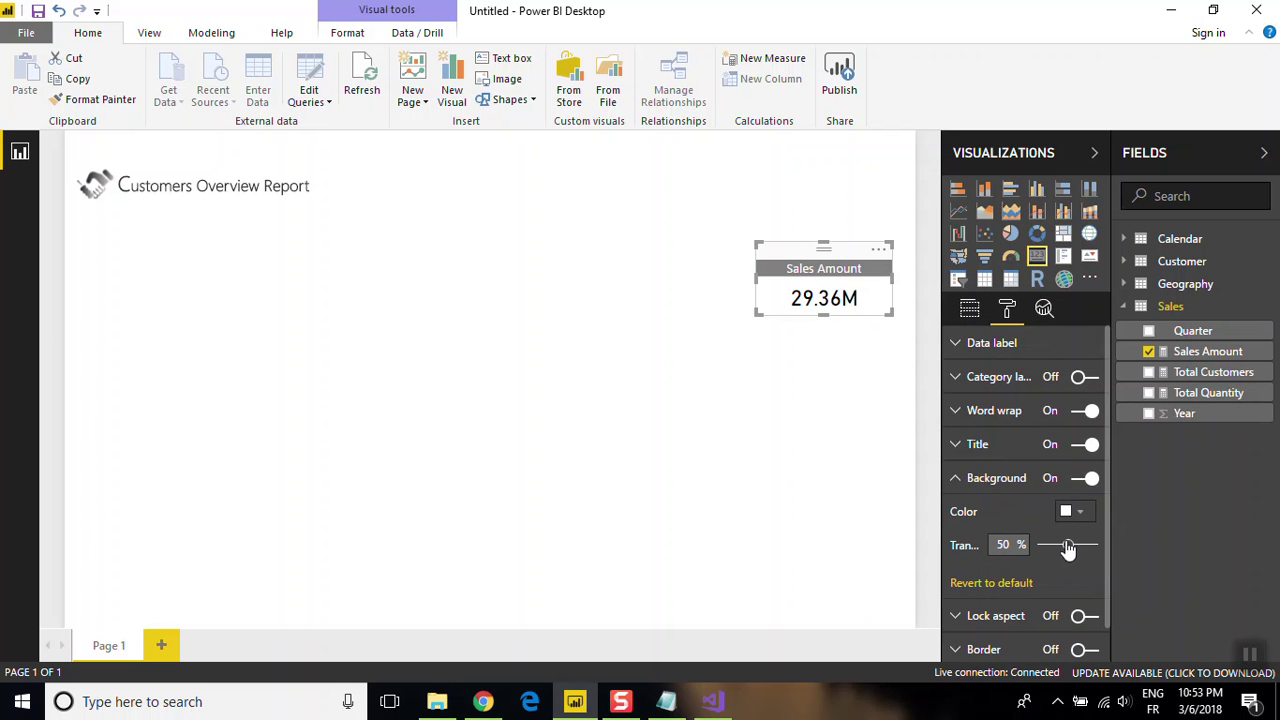
{"action": "left_click", "coordinate": [1075, 511]}
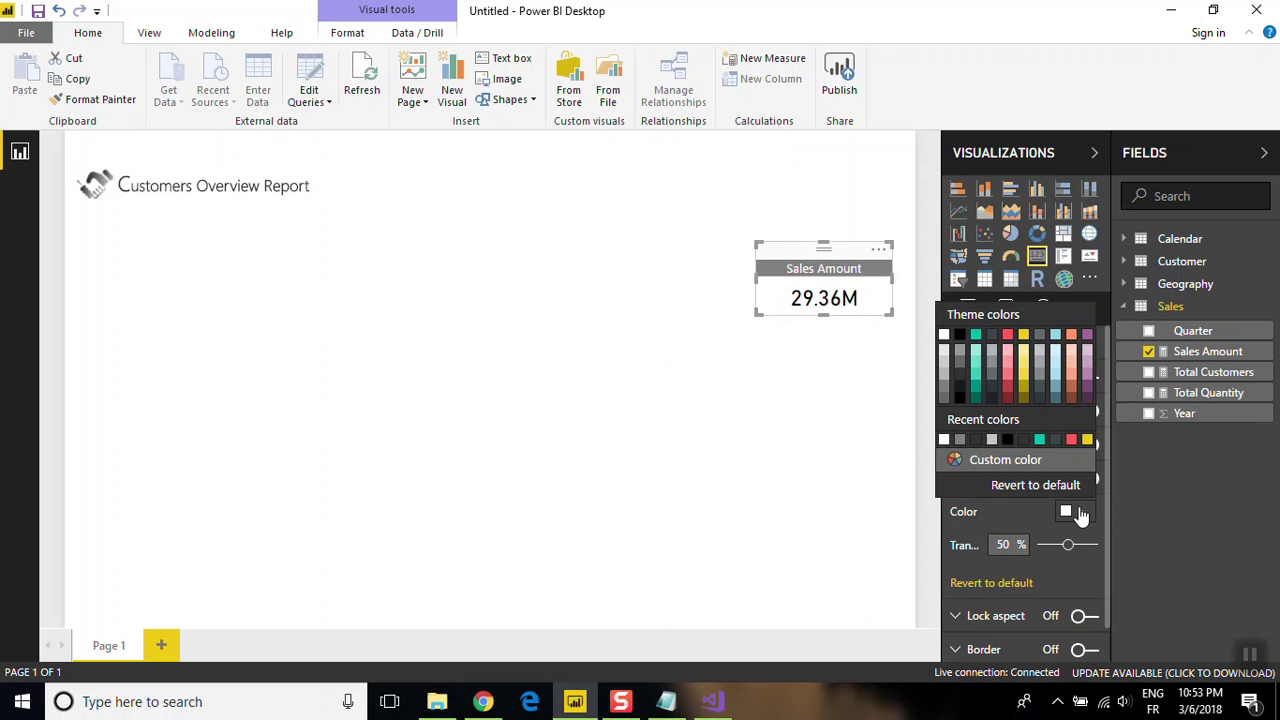
{"action": "left_click", "coordinate": [950, 395]}
{"action": "left_click_drag", "start_coordinate": [1066, 547], "coordinate": [1043, 545]}
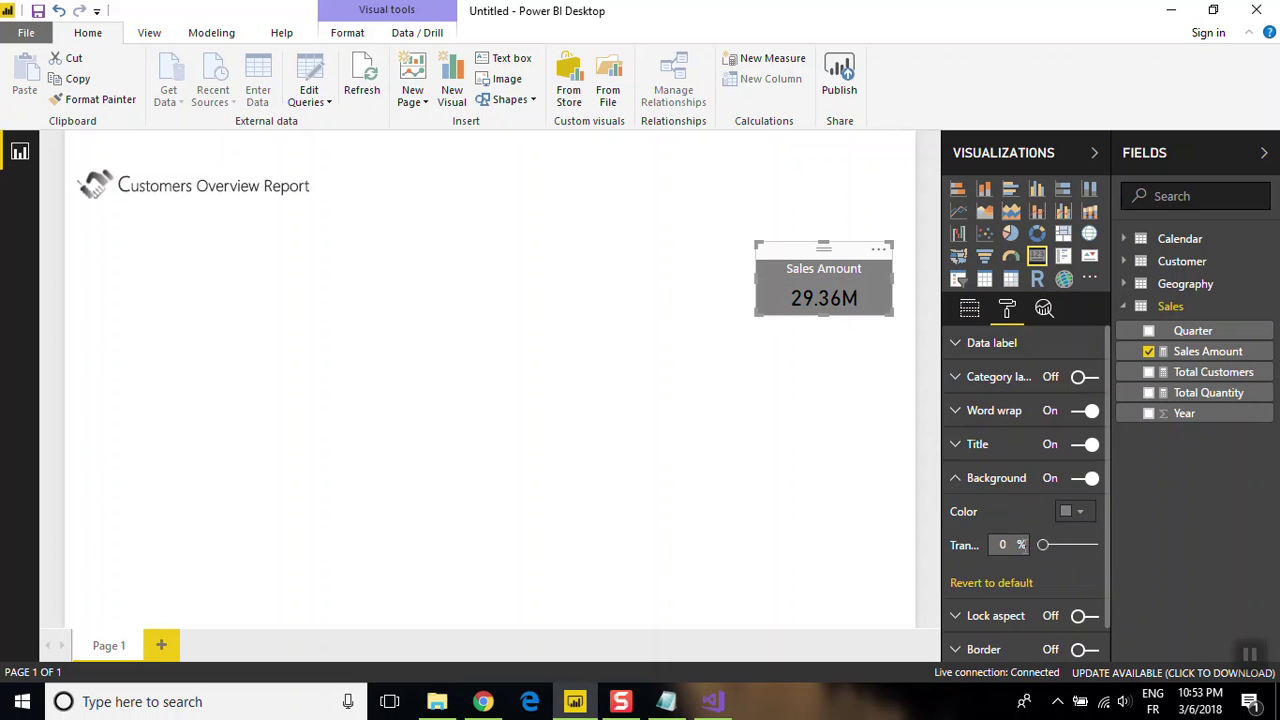
{"action": "left_click", "coordinate": [958, 479]}
{"action": "left_click", "coordinate": [976, 343]}
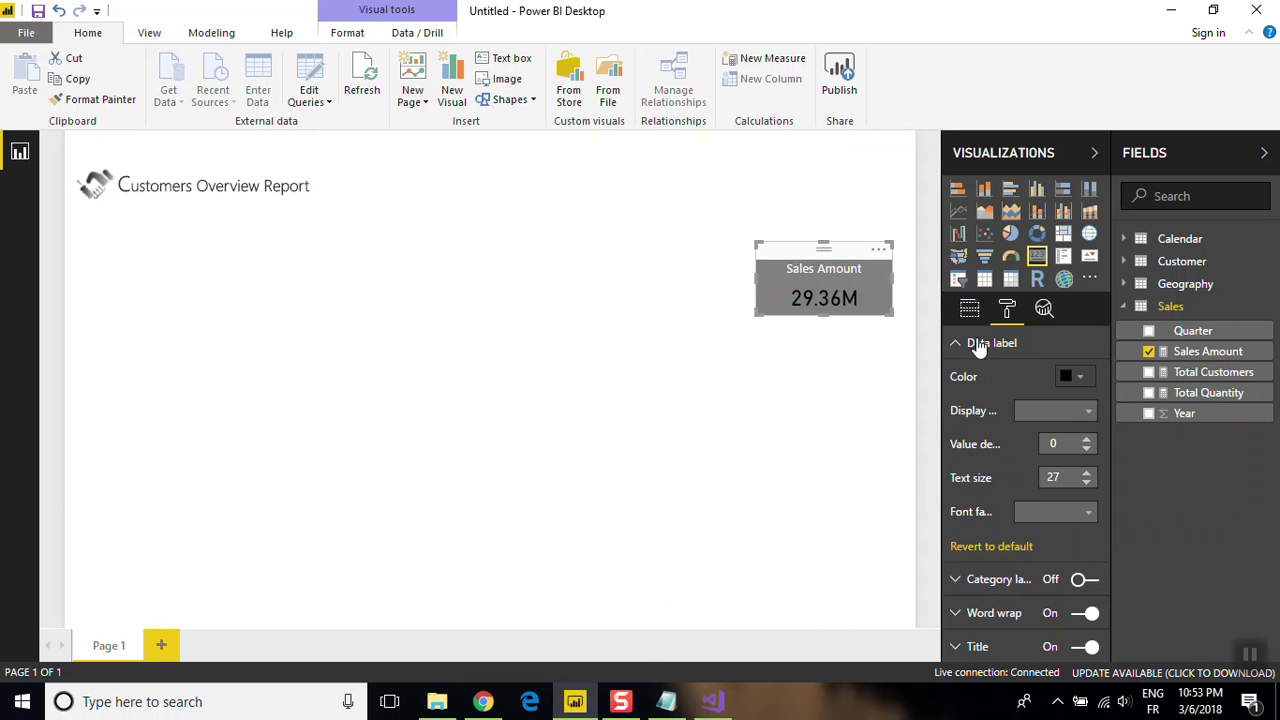
{"action": "left_click", "coordinate": [1080, 377]}
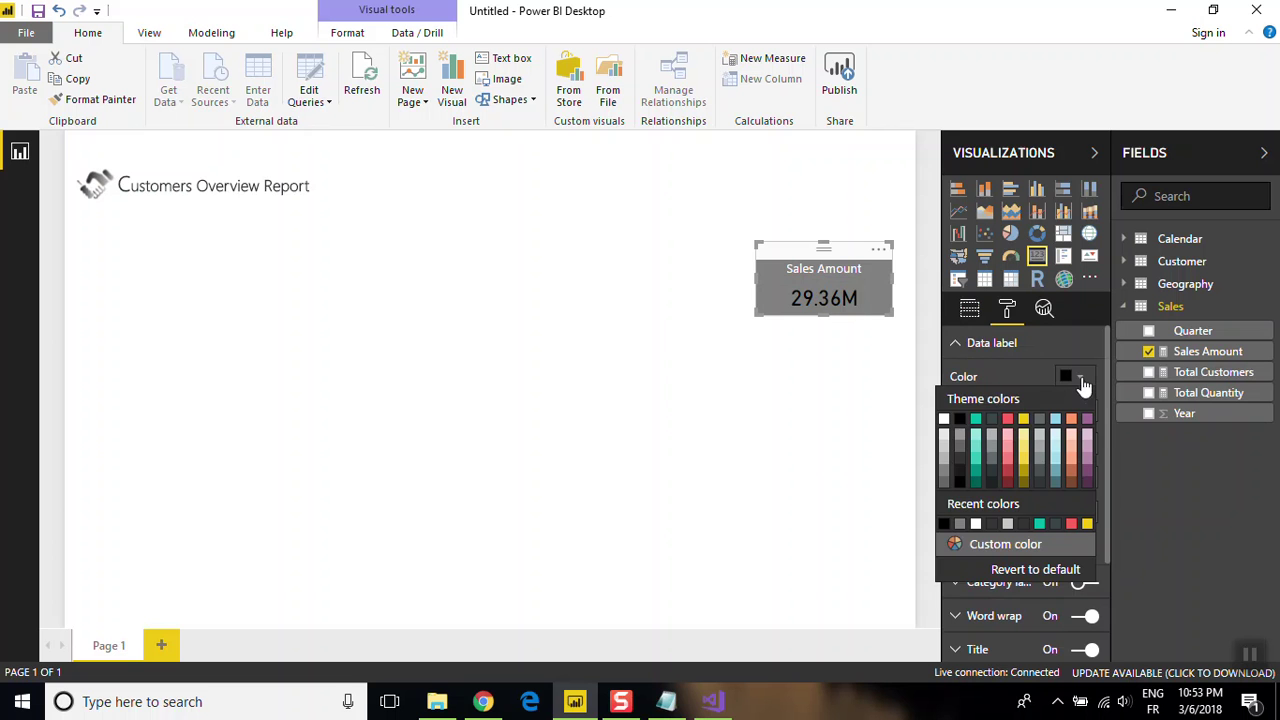
{"action": "left_click", "coordinate": [944, 419]}
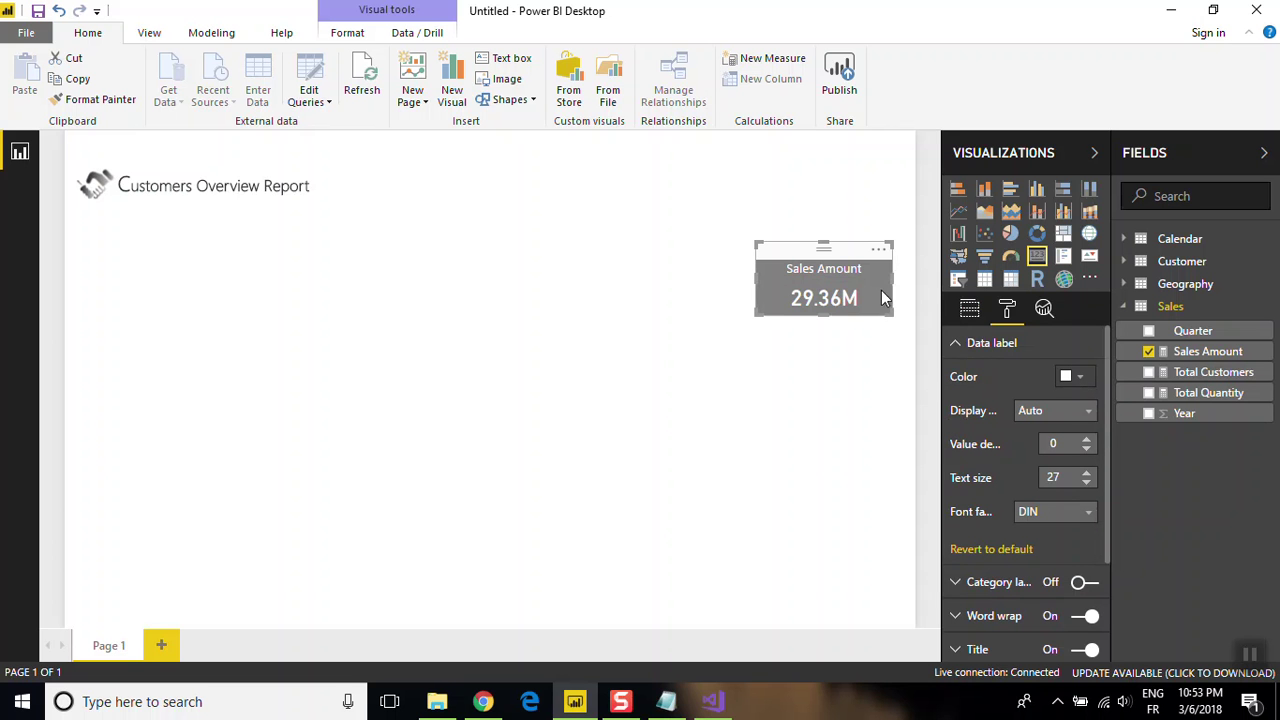
- Place the card under the title, paste copies beside it, and enlarge the top card
{"action": "left_click_drag", "start_coordinate": [847, 248], "coordinate": [152, 211]}
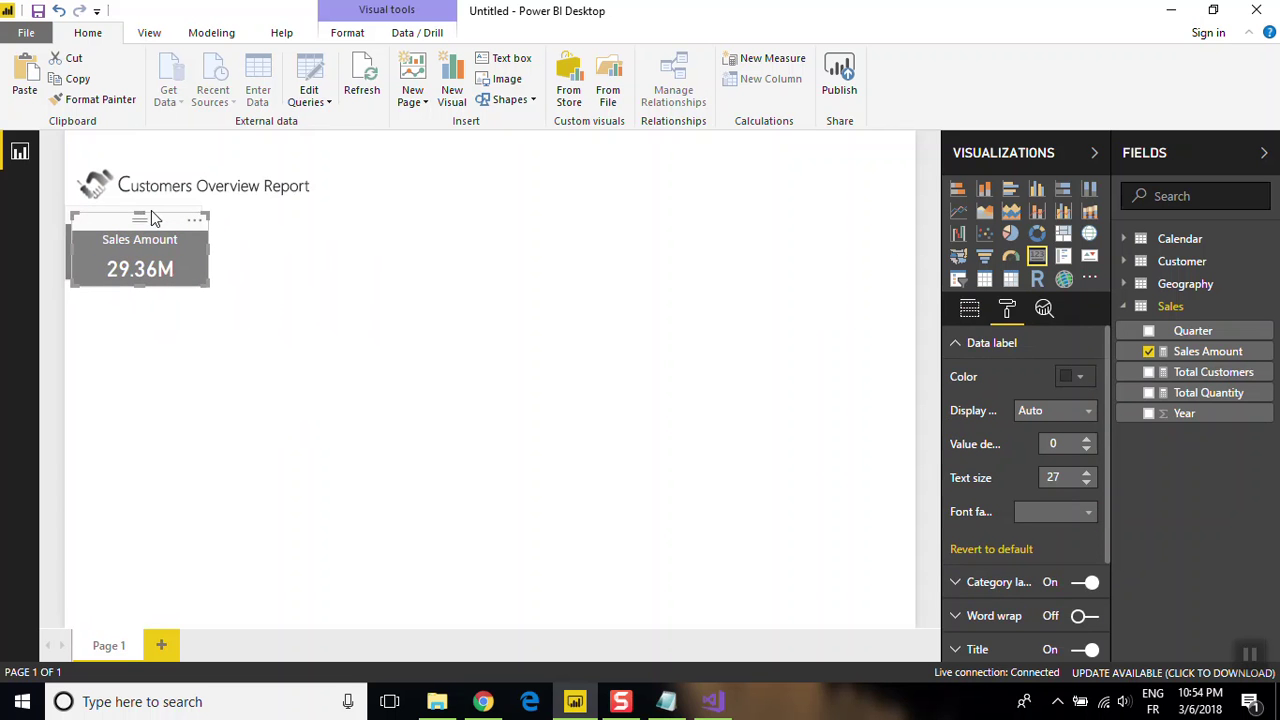
{"action": "left_click_drag", "start_coordinate": [153, 213], "coordinate": [119, 293]}
{"action": "key", "text": "ctrl+c"}
{"action": "key", "text": "ctrl+v"}
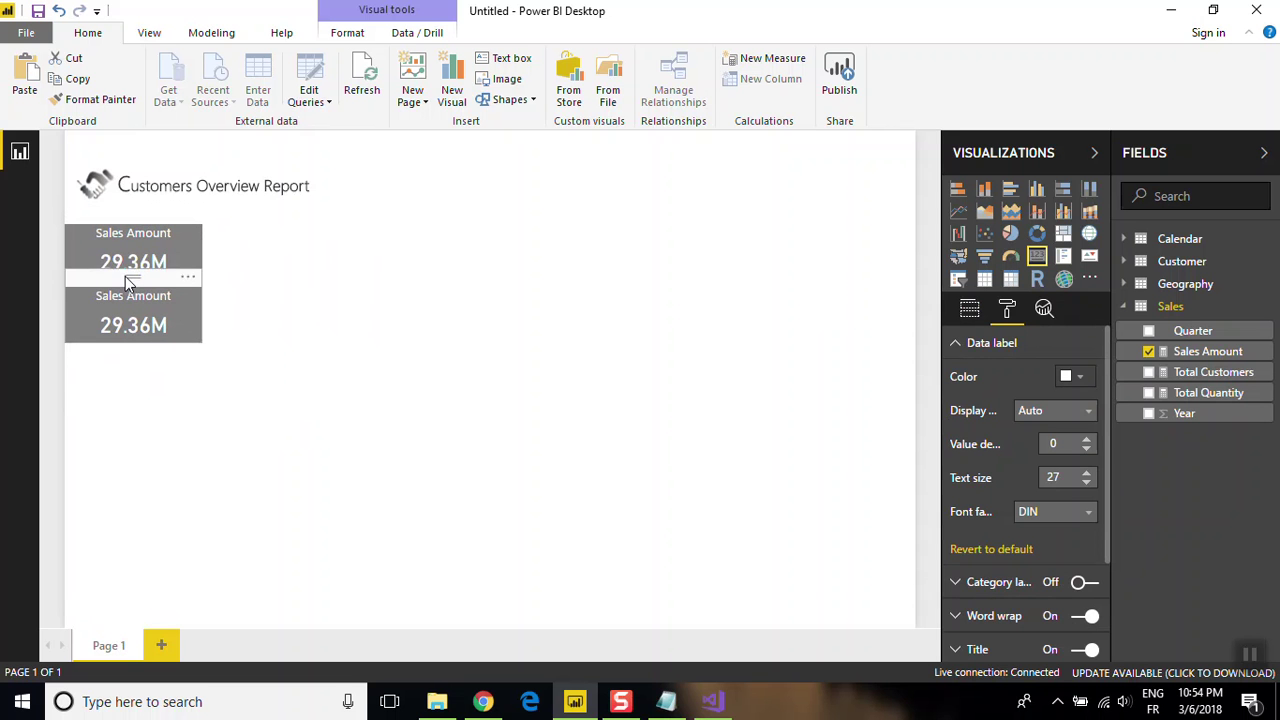
{"action": "left_click", "coordinate": [119, 293]}
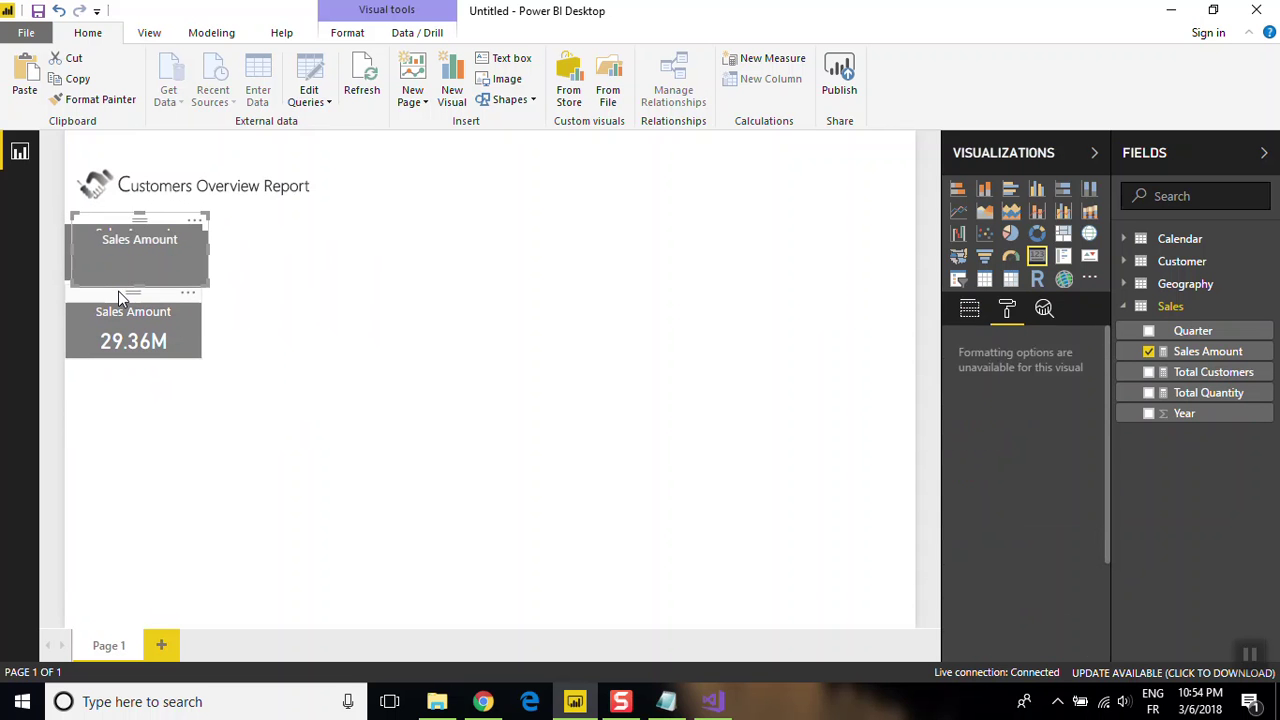
{"action": "left_click_drag", "start_coordinate": [128, 233], "coordinate": [288, 307]}
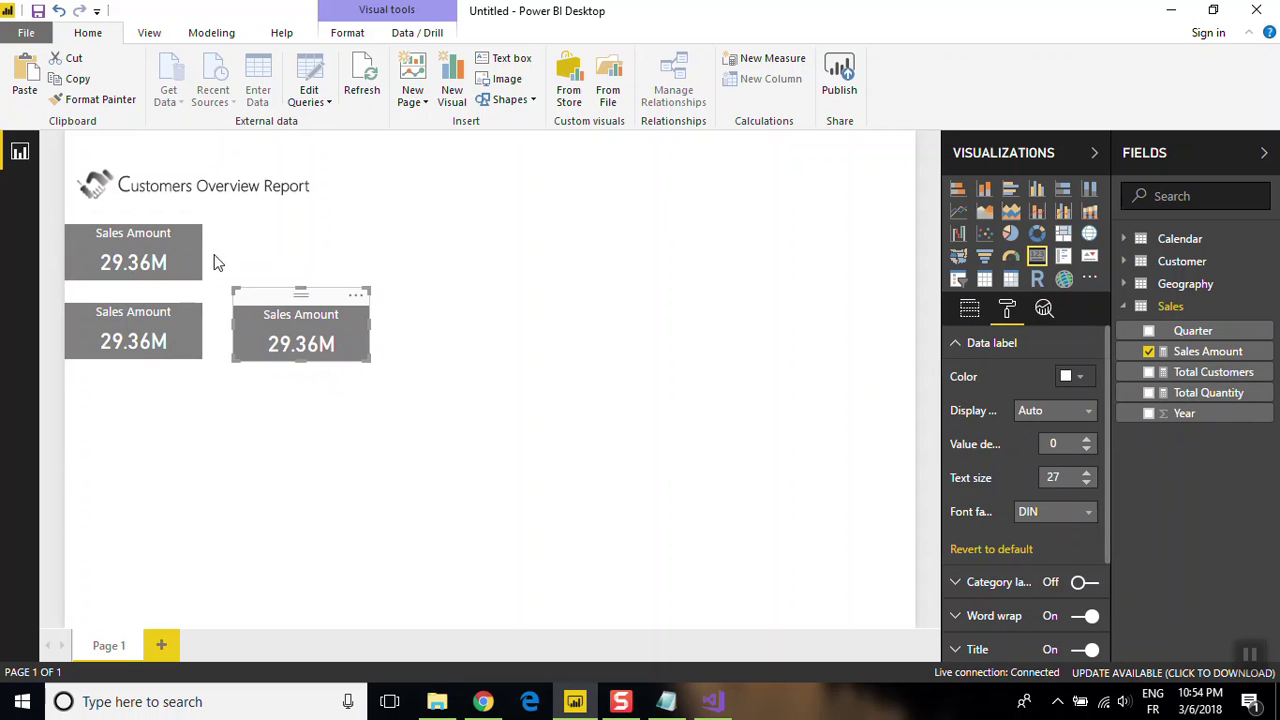
{"action": "mouse_move", "coordinate": [181, 224]}
{"action": "left_mouse_down"}
{"action": "mouse_move", "coordinate": [162, 200]}
{"action": "mouse_move", "coordinate": [306, 230]}
{"action": "left_mouse_up"}
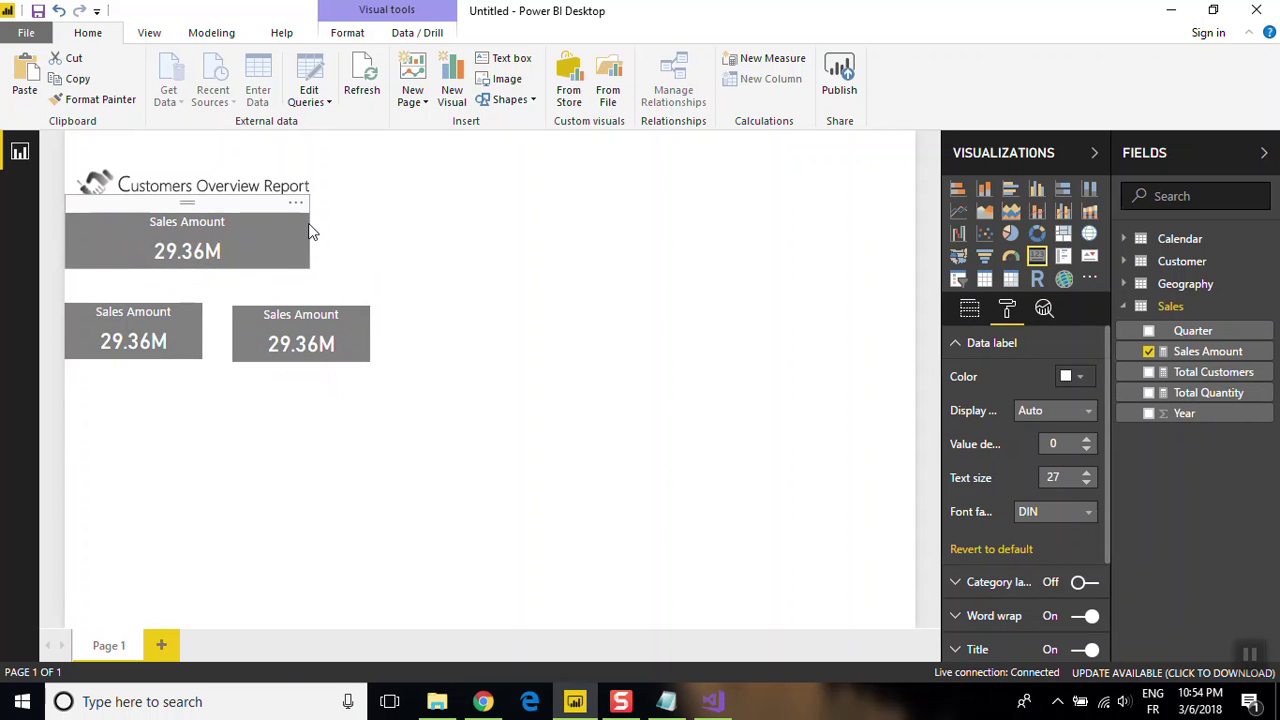
{"action": "left_click_drag", "start_coordinate": [188, 268], "coordinate": [184, 274]}
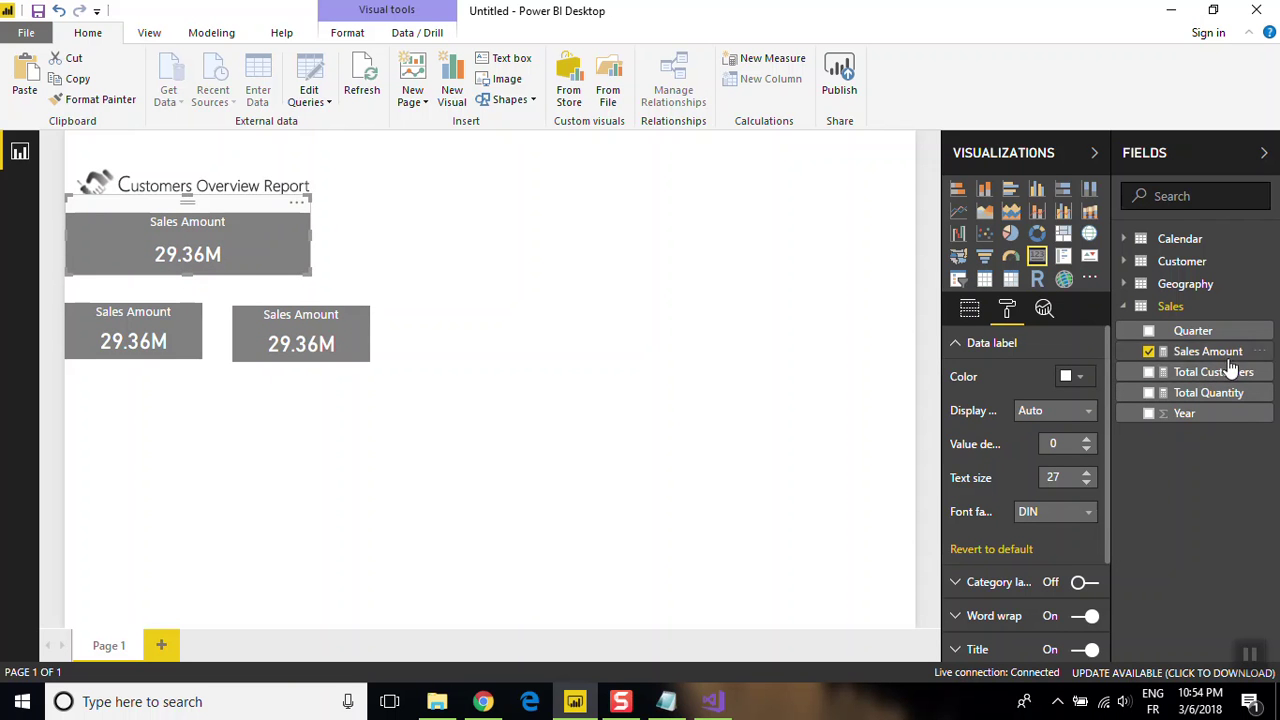
- Switch the top card to Total Customers (18.48K) and retitle it 'Total Customers'
{"action": "left_click", "coordinate": [978, 314]}
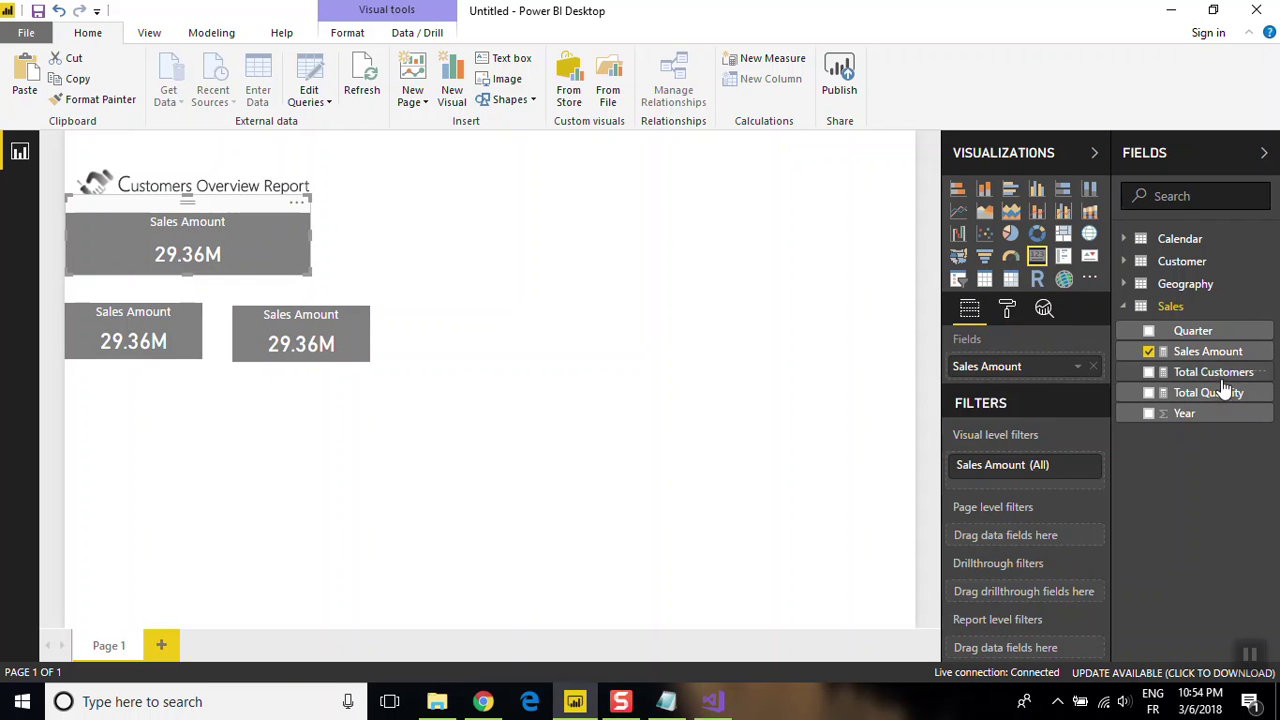
{"action": "left_click_drag", "start_coordinate": [1215, 374], "coordinate": [1040, 388]}
{"action": "left_click_drag", "start_coordinate": [1200, 375], "coordinate": [1050, 368]}
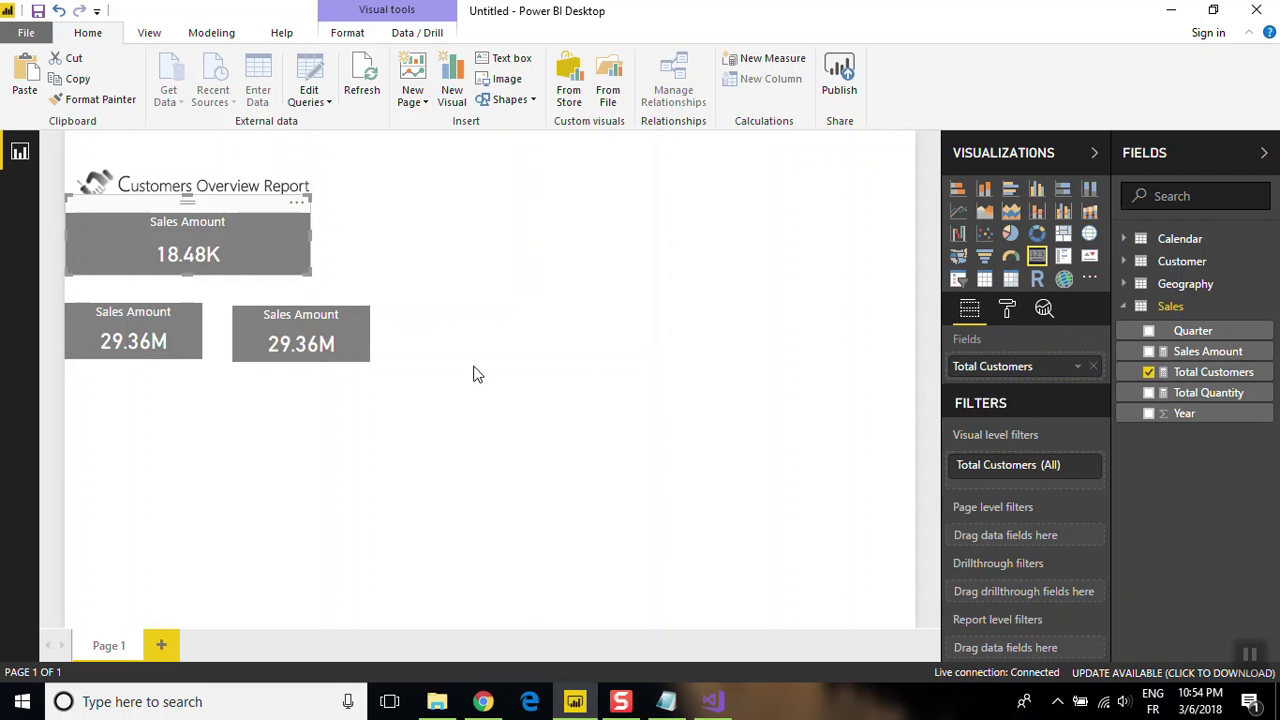
{"action": "left_click", "coordinate": [1006, 310]}
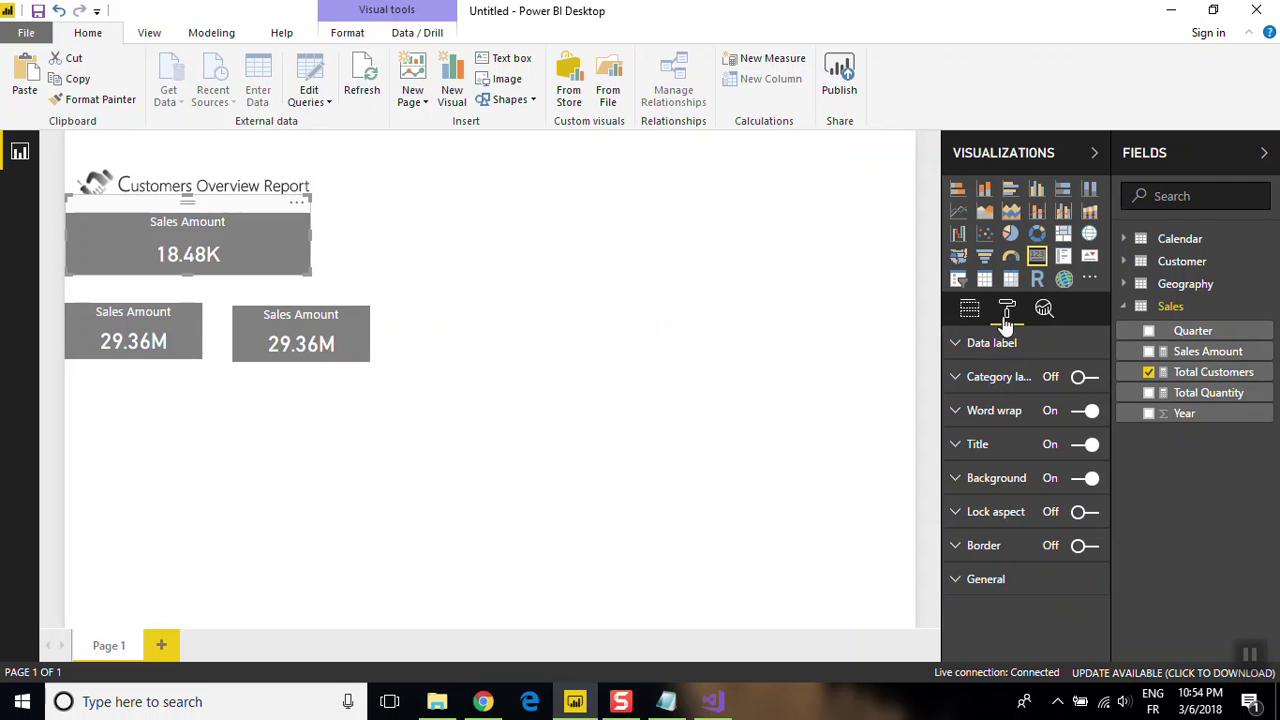
{"action": "left_click", "coordinate": [978, 444]}
{"action": "triple_click", "coordinate": [1075, 477]}
{"action": "type", "text": "Total "}
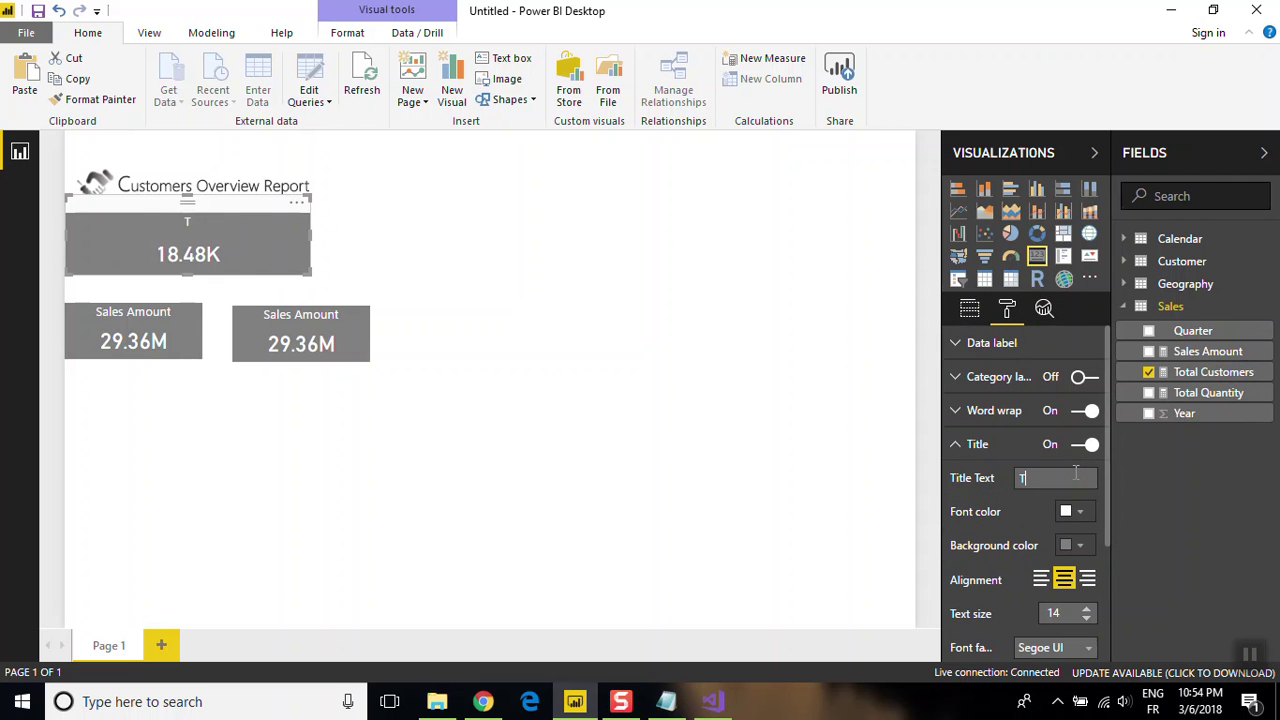
{"action": "type", "text": "Customers"}
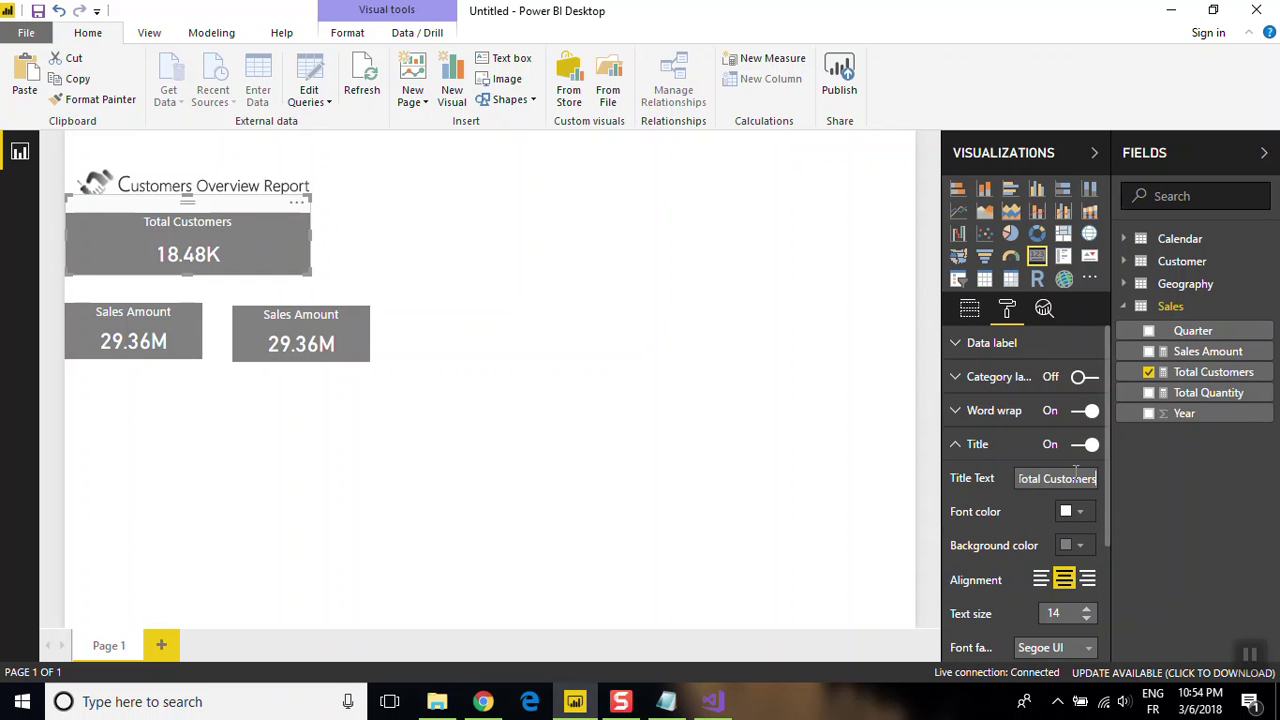
{"action": "left_click", "coordinate": [967, 452]}
{"action": "left_click", "coordinate": [326, 297]}
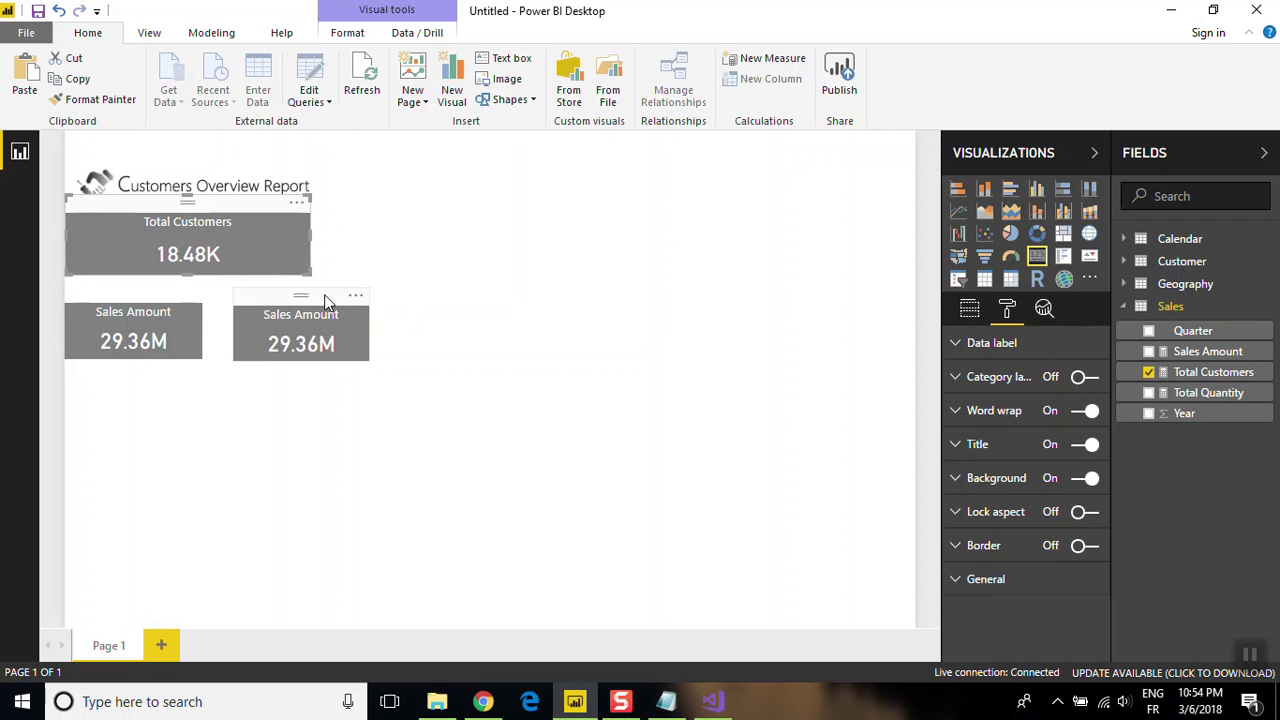
- Make the Total Customers card taller and wider, and resize the left Sales Amount card below it
{"action": "left_click_drag", "start_coordinate": [325, 295], "coordinate": [319, 290]}
{"action": "left_click", "coordinate": [102, 288]}
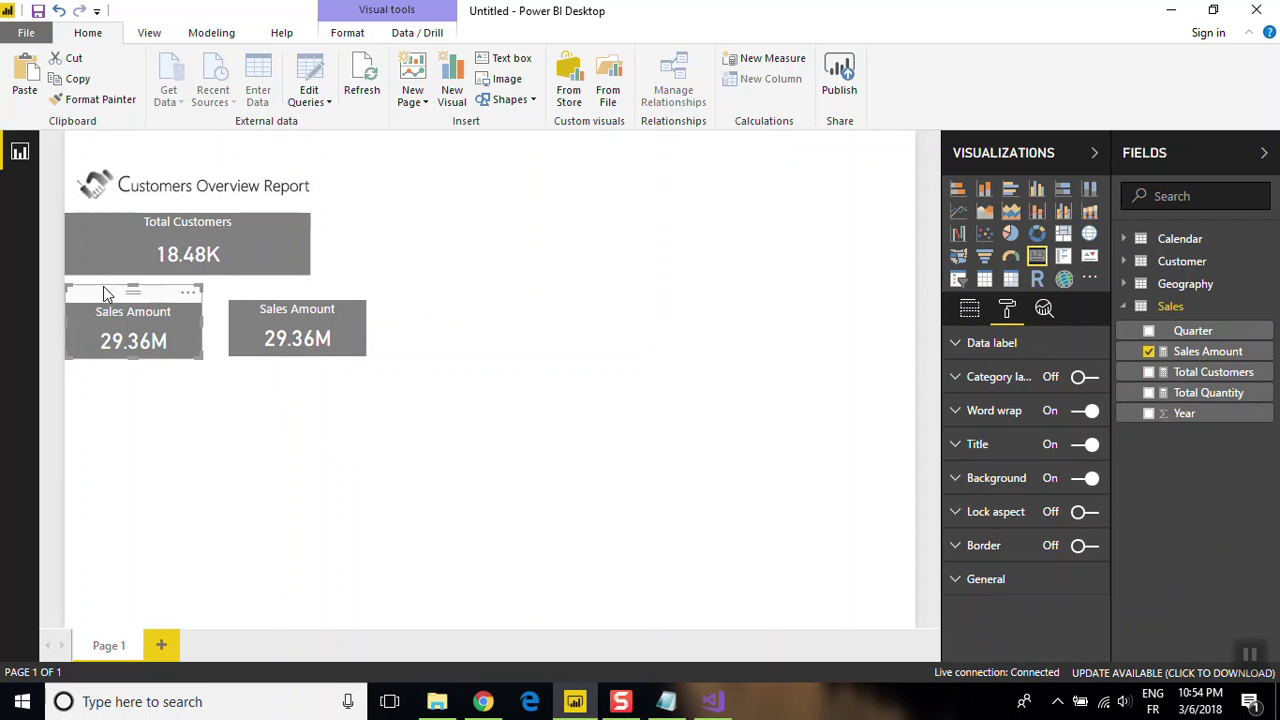
{"action": "left_click", "coordinate": [167, 259]}
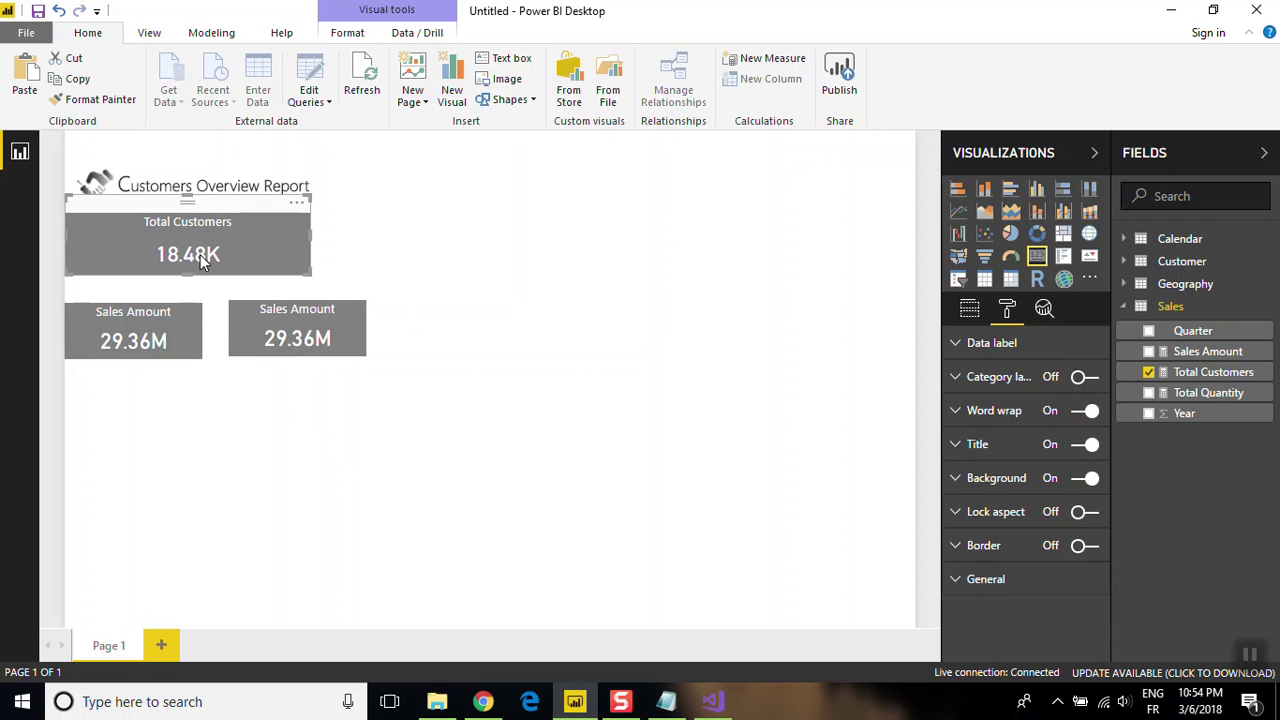
{"action": "left_click_drag", "start_coordinate": [187, 272], "coordinate": [187, 282]}
{"action": "left_click", "coordinate": [165, 305]}
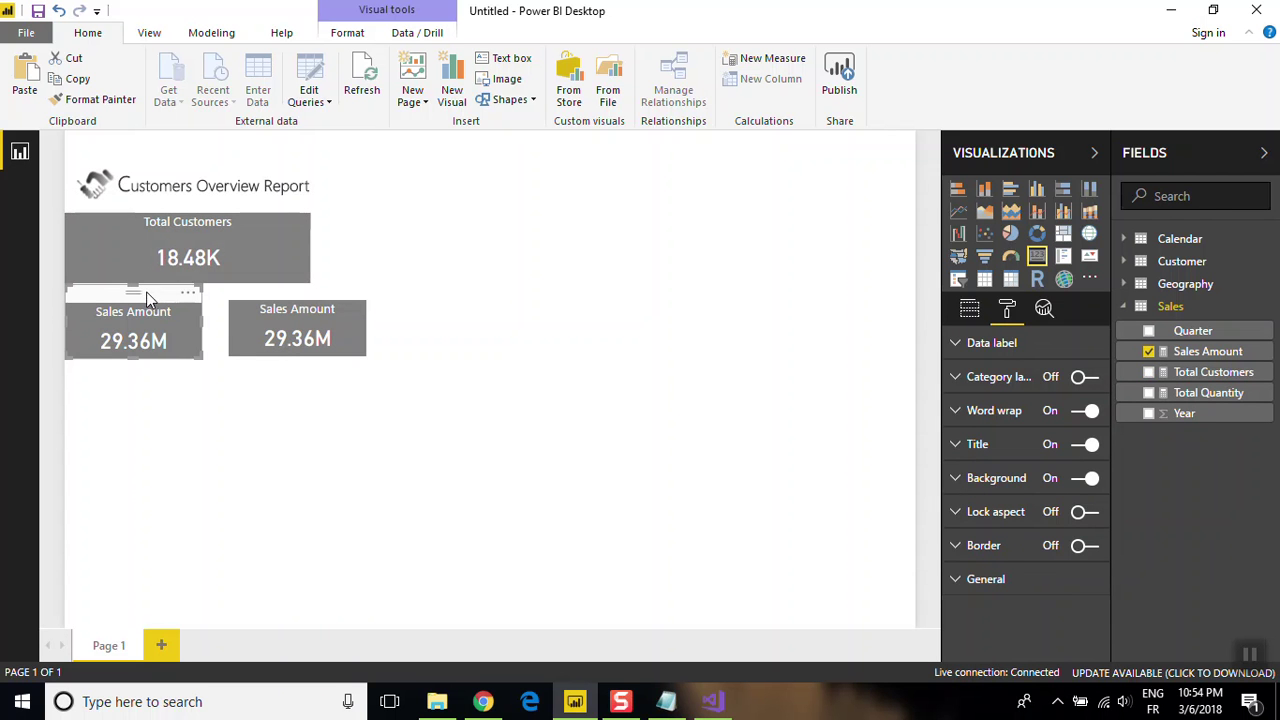
{"action": "left_click_drag", "start_coordinate": [132, 284], "coordinate": [130, 280]}
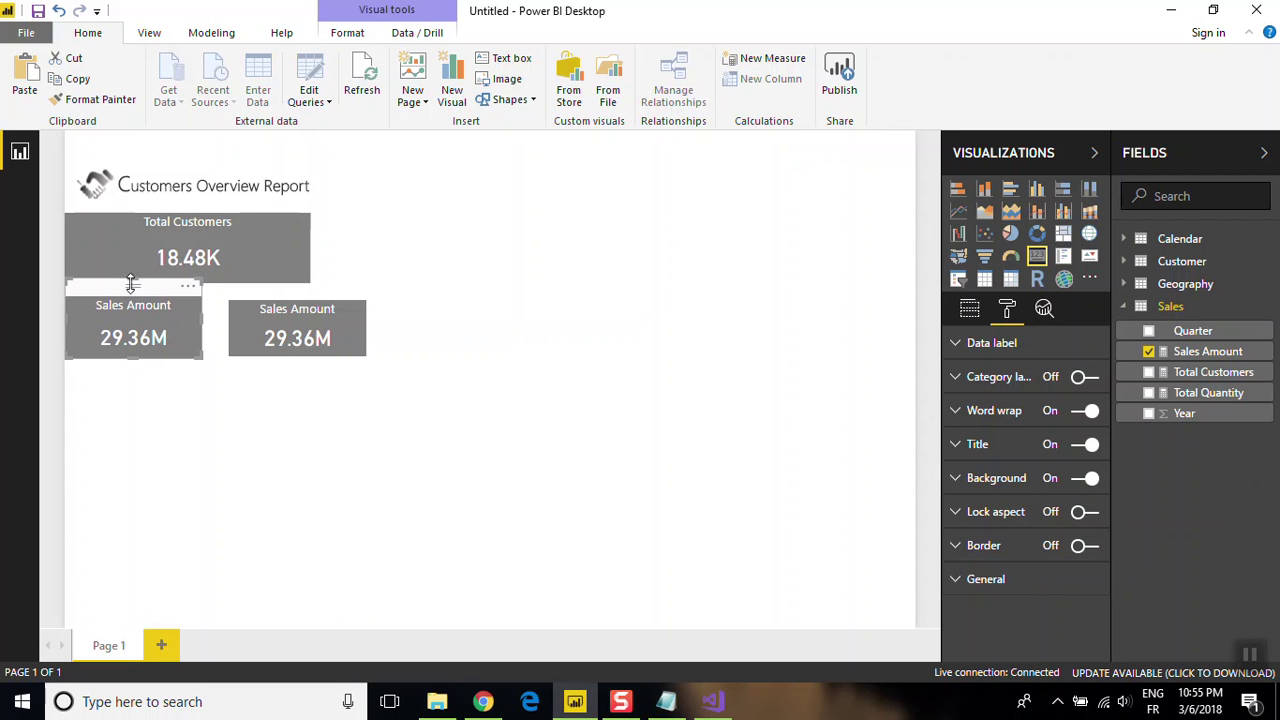
{"action": "left_click_drag", "start_coordinate": [131, 285], "coordinate": [131, 298]}
{"action": "left_click", "coordinate": [126, 257]}
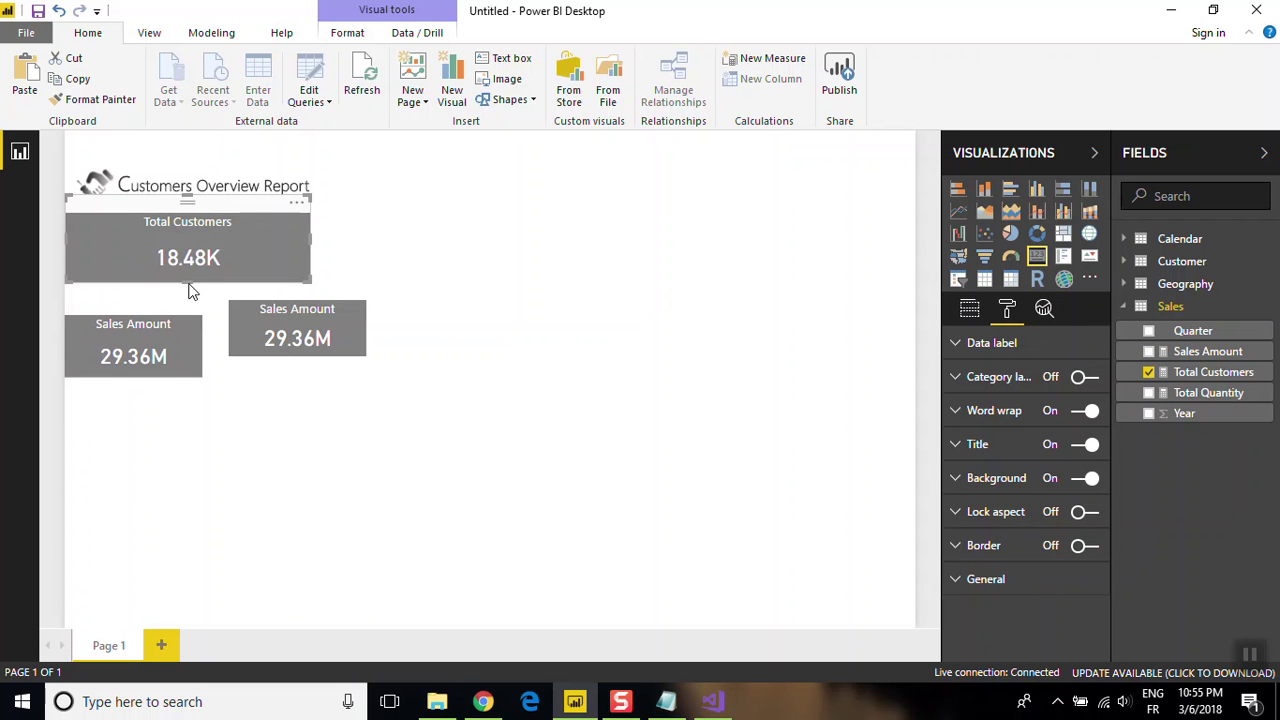
{"action": "left_click_drag", "start_coordinate": [188, 283], "coordinate": [187, 288]}
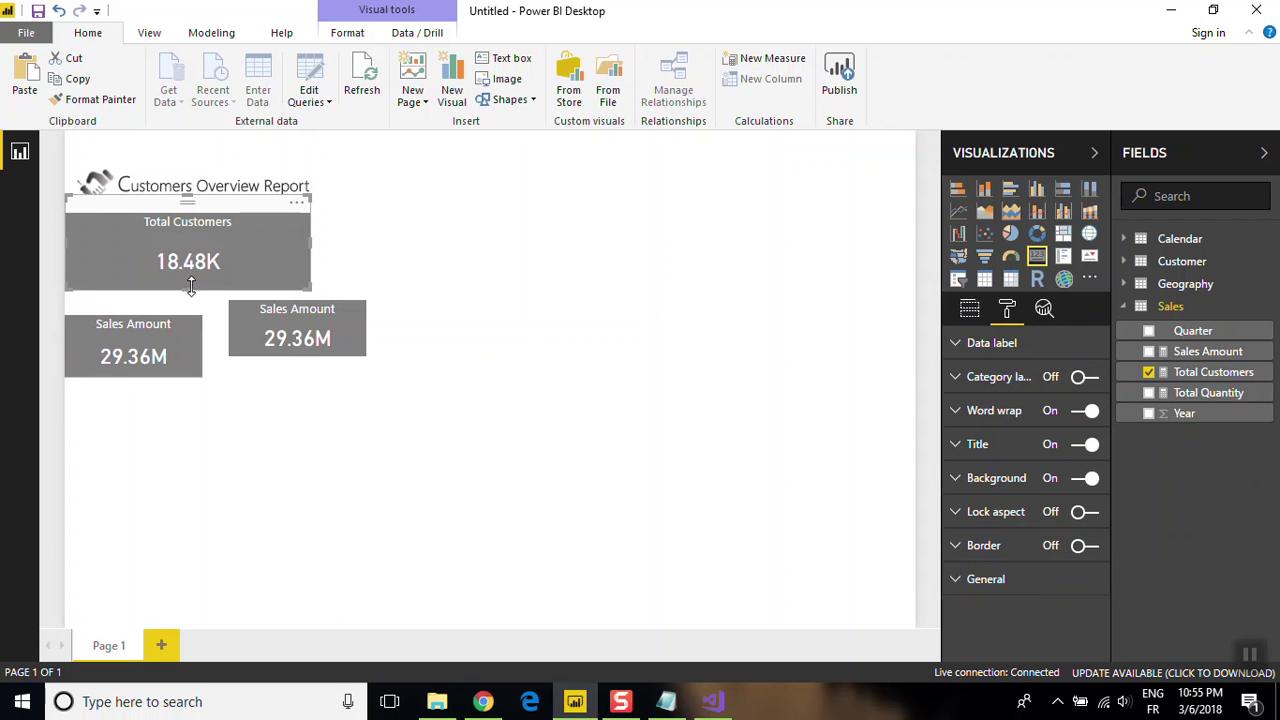
{"action": "left_click_drag", "start_coordinate": [311, 236], "coordinate": [334, 237]}
{"action": "left_click", "coordinate": [292, 186]}
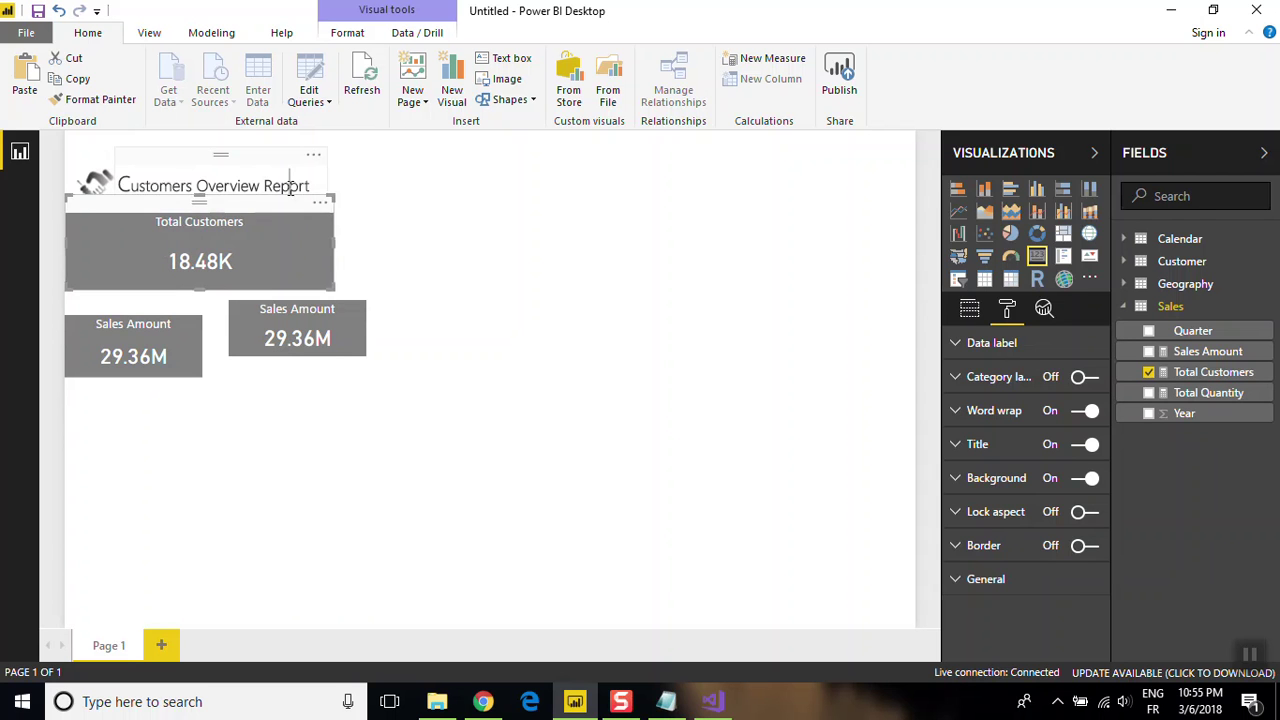
- Set the Customers Overview Report title to size 28, widening and lowering its box to fit one line
{"action": "double_click", "coordinate": [292, 186]}
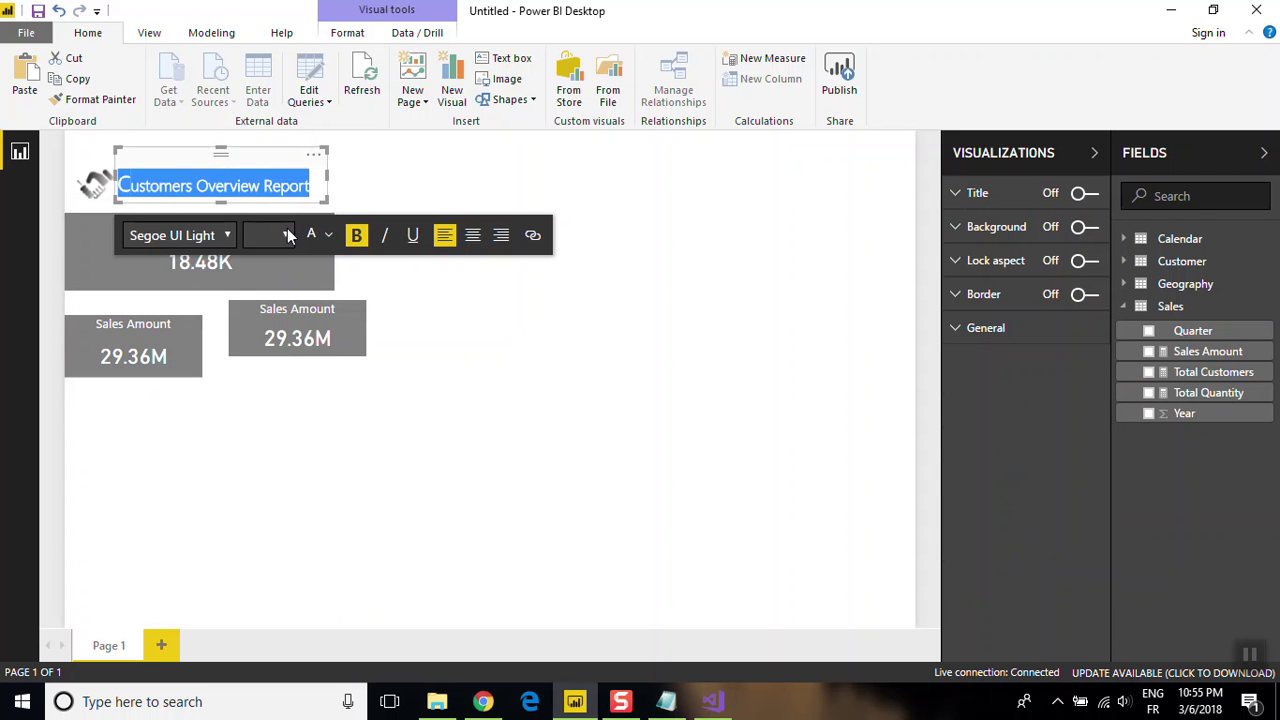
{"action": "left_click", "coordinate": [287, 235]}
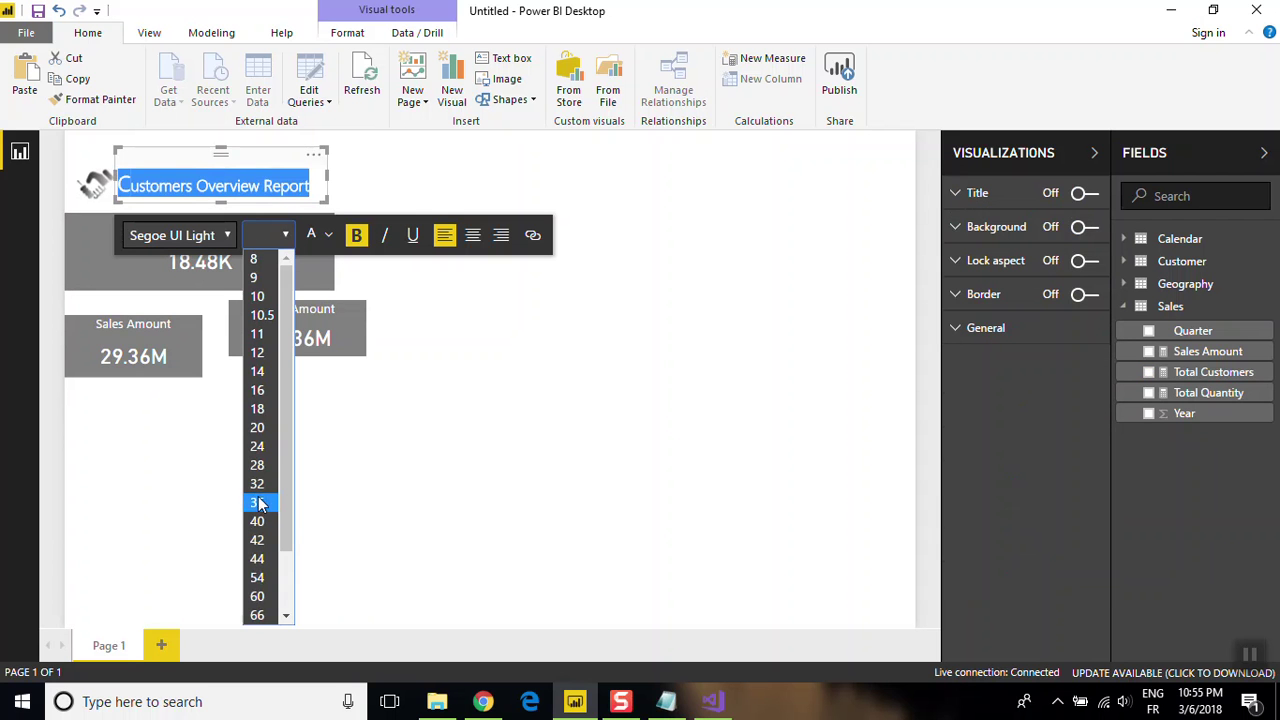
{"action": "left_click", "coordinate": [257, 465]}
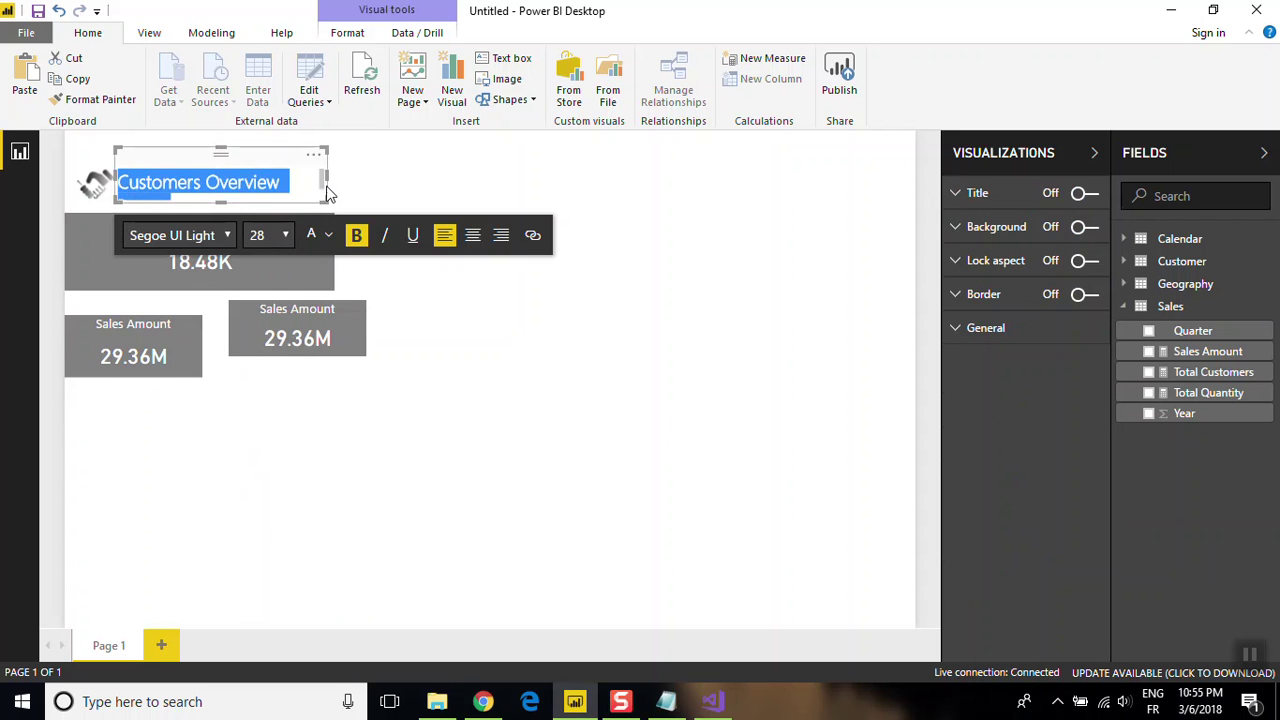
{"action": "left_click_drag", "start_coordinate": [327, 179], "coordinate": [356, 180]}
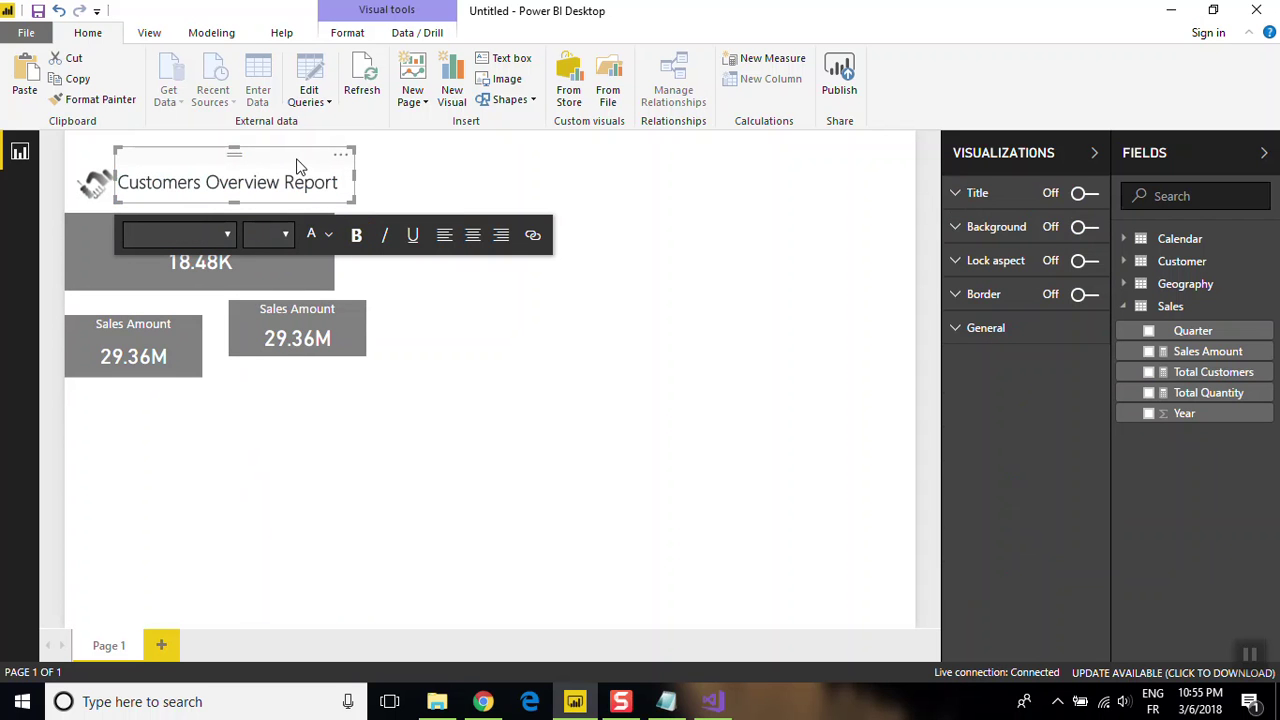
{"action": "left_click_drag", "start_coordinate": [292, 167], "coordinate": [293, 172]}
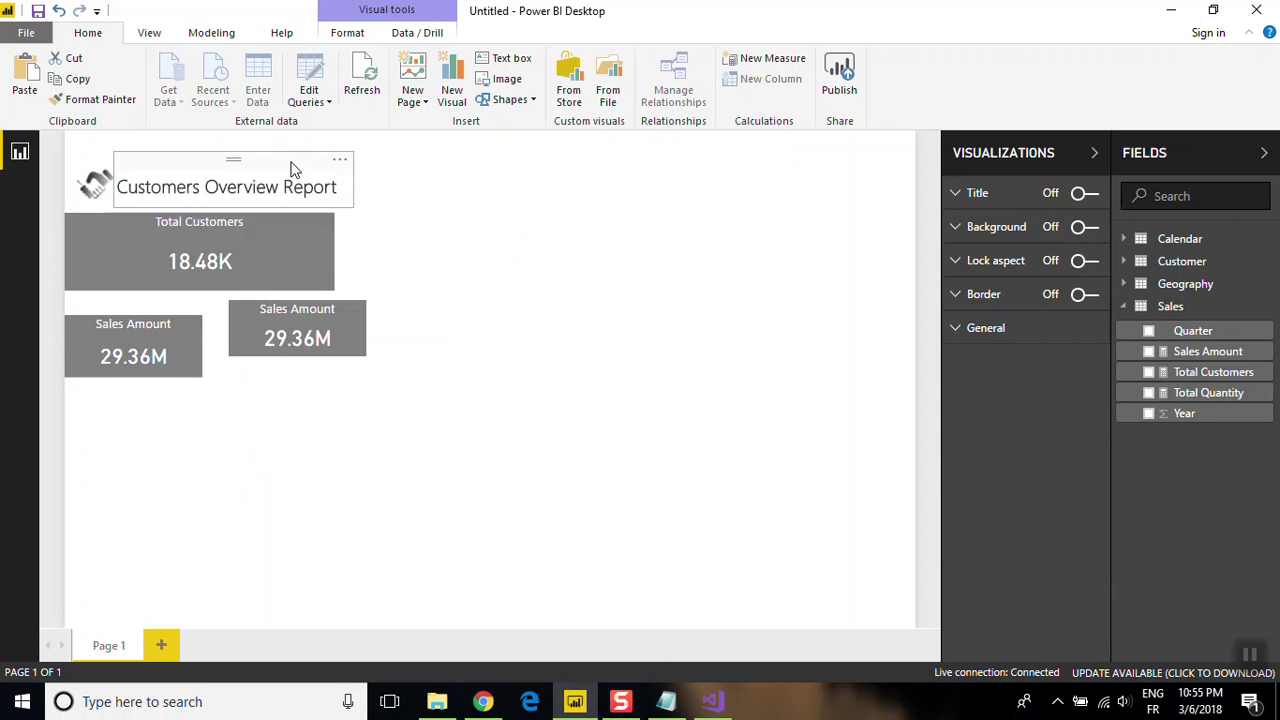
{"action": "left_click", "coordinate": [127, 285]}
- Widen the Total Customers card slightly and move both Sales Amount cards closer together
{"action": "left_click_drag", "start_coordinate": [334, 240], "coordinate": [337, 239]}
{"action": "left_click", "coordinate": [302, 299]}
{"action": "left_click_drag", "start_coordinate": [298, 289], "coordinate": [273, 297]}
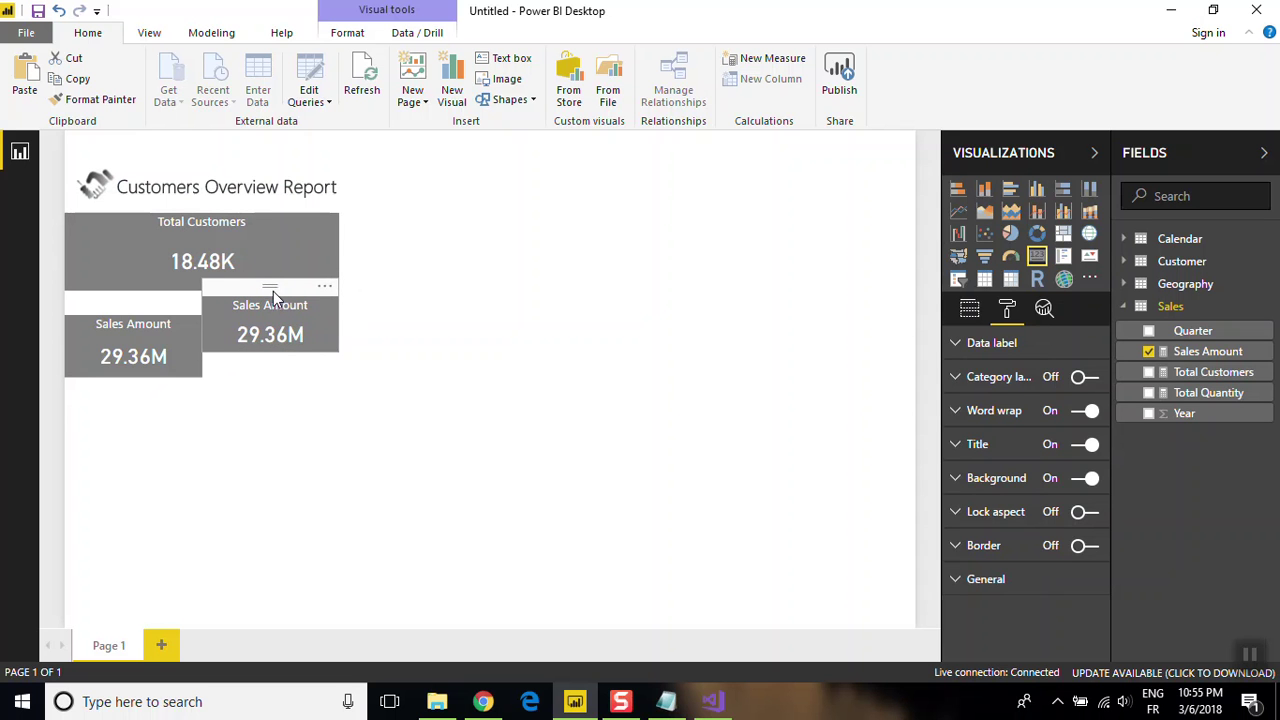
{"action": "mouse_move", "coordinate": [157, 314]}
{"action": "left_mouse_down"}
{"action": "mouse_move", "coordinate": [143, 284]}
{"action": "mouse_move", "coordinate": [214, 314]}
{"action": "left_mouse_up"}
{"action": "left_click", "coordinate": [238, 304]}
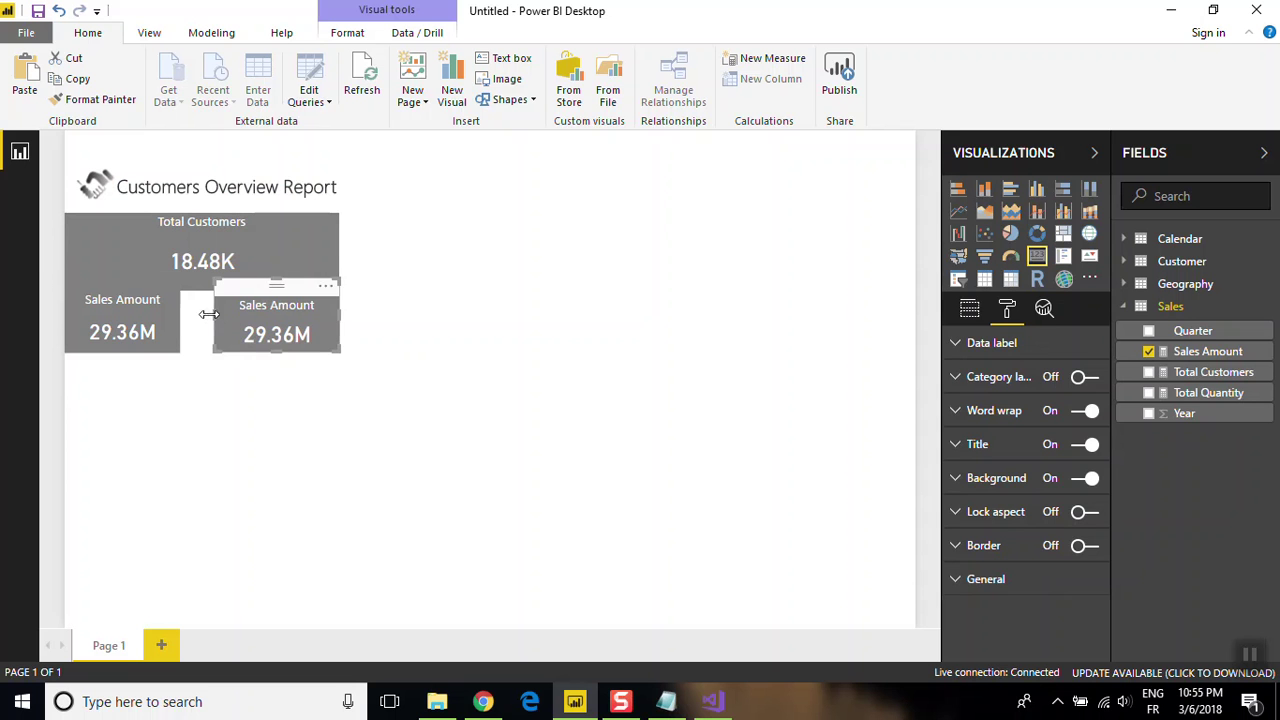
- Nudge the left and right Sales Amount cards vertically and raise the left card's top edge
{"action": "left_click", "coordinate": [148, 286]}
{"action": "left_click_drag", "start_coordinate": [148, 288], "coordinate": [148, 292]}
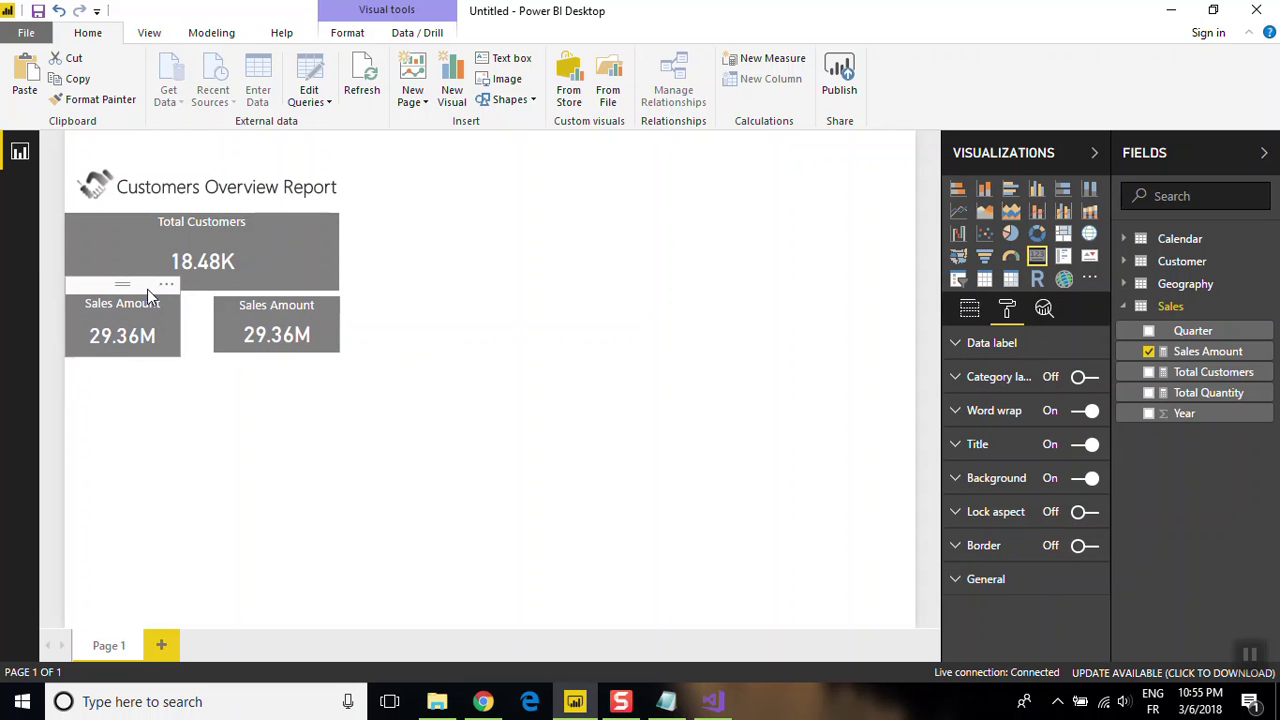
{"action": "left_click_drag", "start_coordinate": [237, 285], "coordinate": [237, 281]}
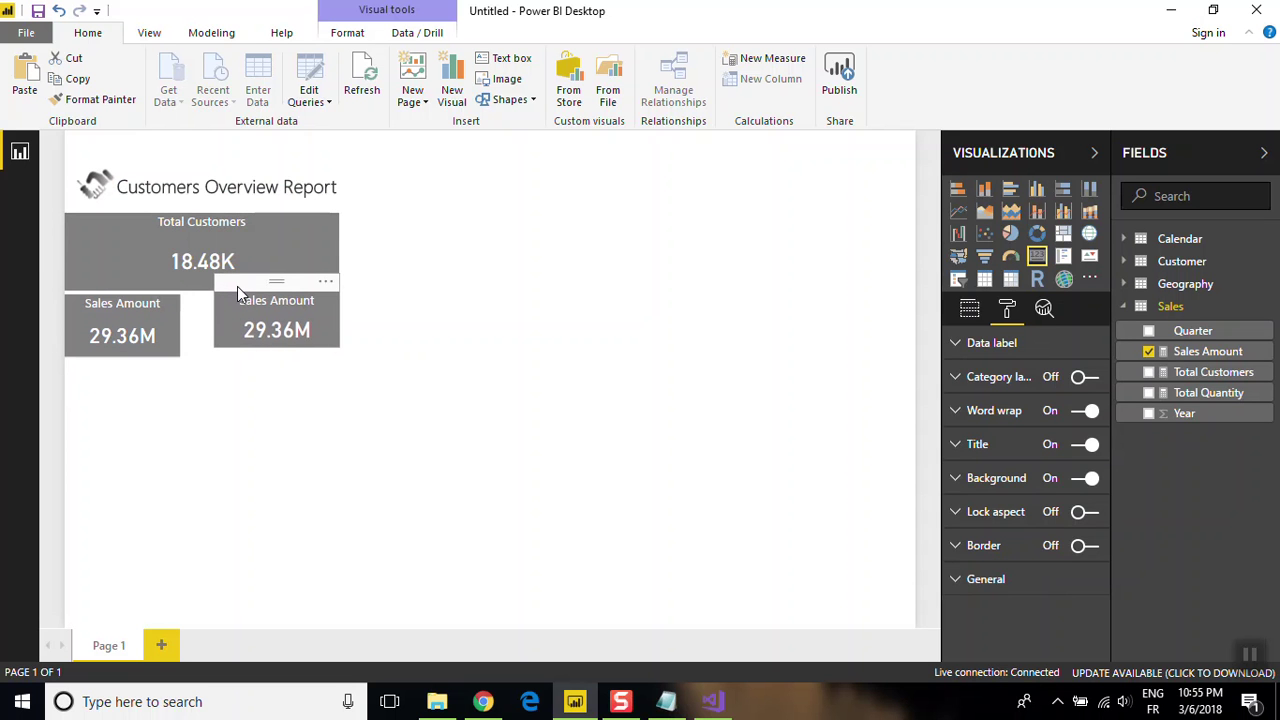
{"action": "left_click", "coordinate": [278, 364]}
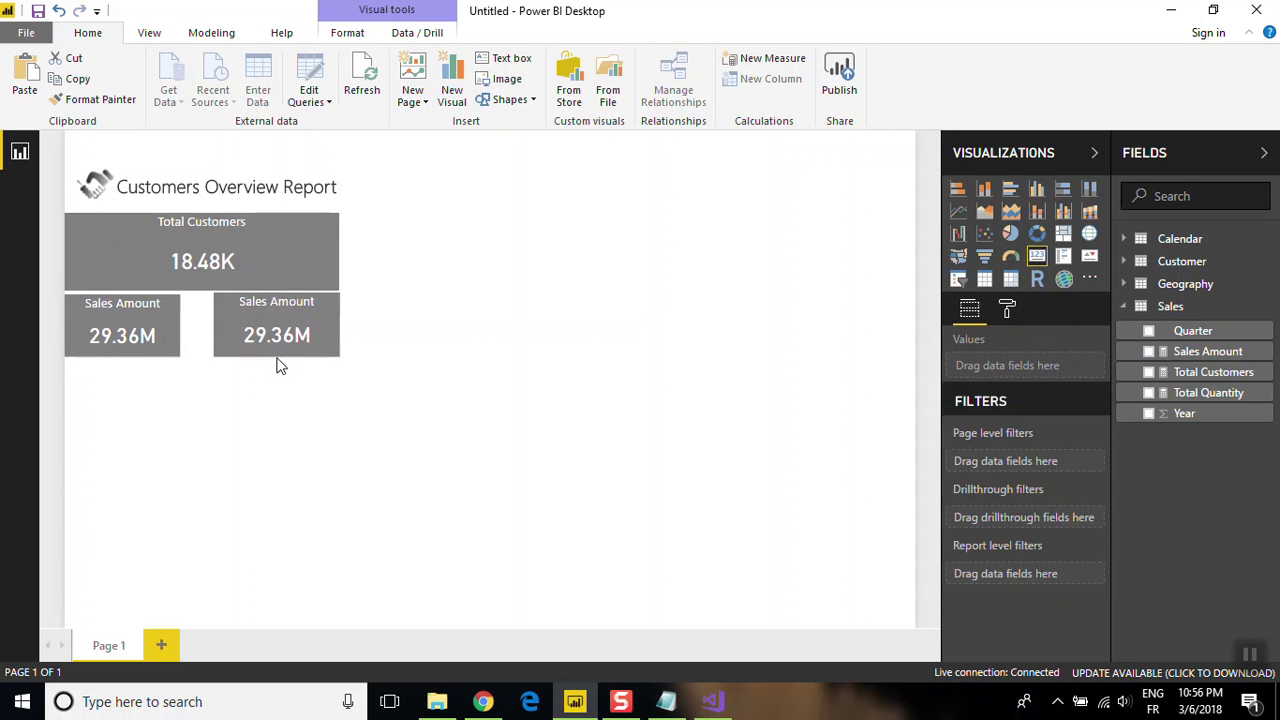
{"action": "left_click_drag", "start_coordinate": [131, 294], "coordinate": [133, 283]}
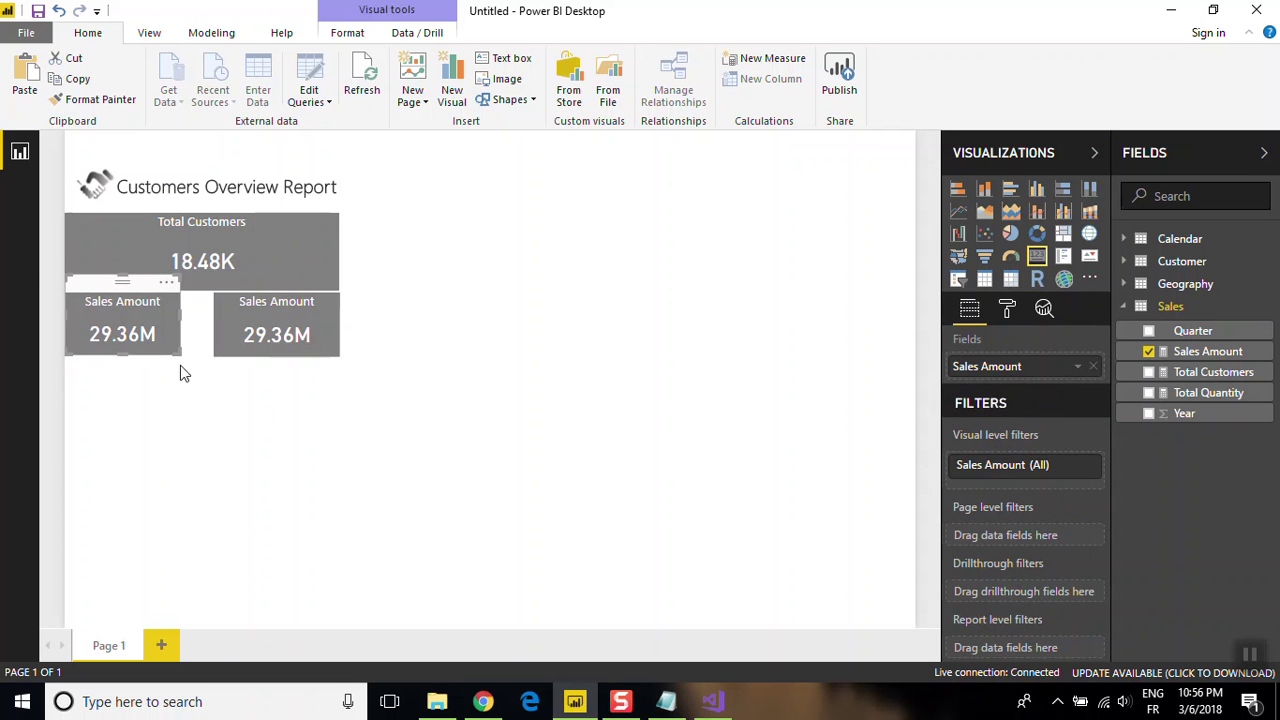
{"action": "left_click", "coordinate": [231, 451]}
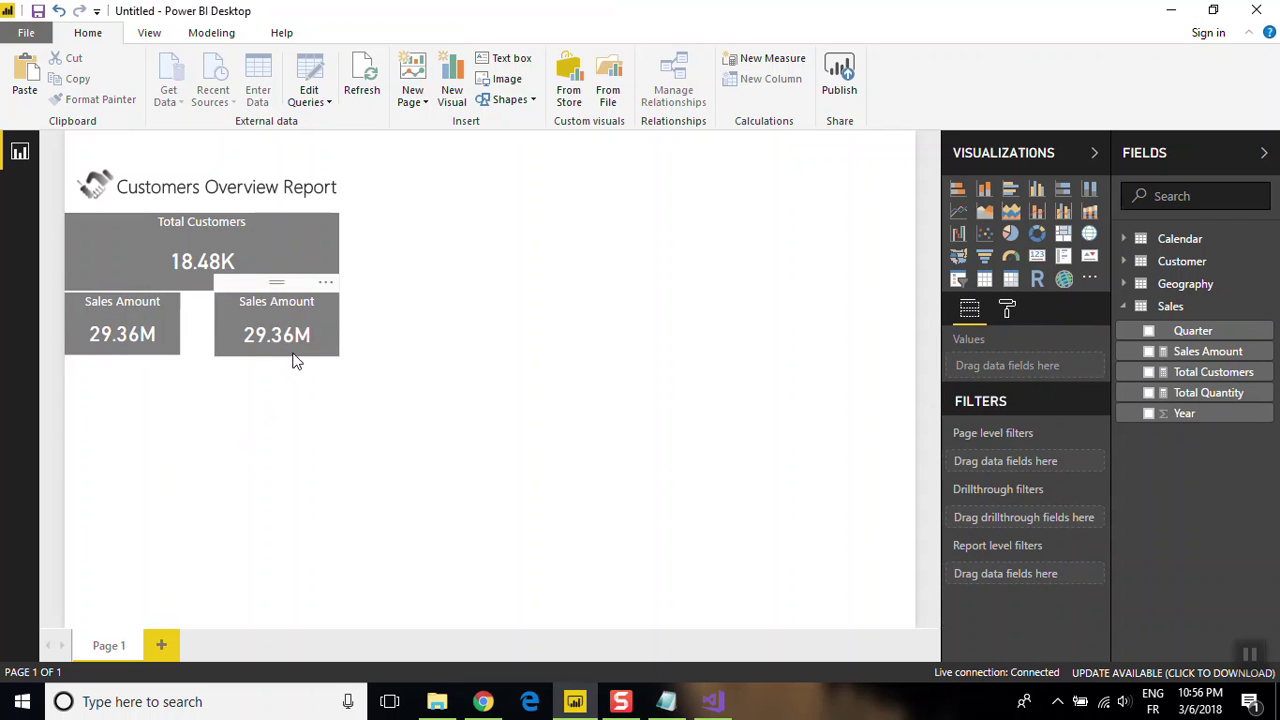
- Make the Total Customers card shorter
{"action": "left_click", "coordinate": [240, 251]}
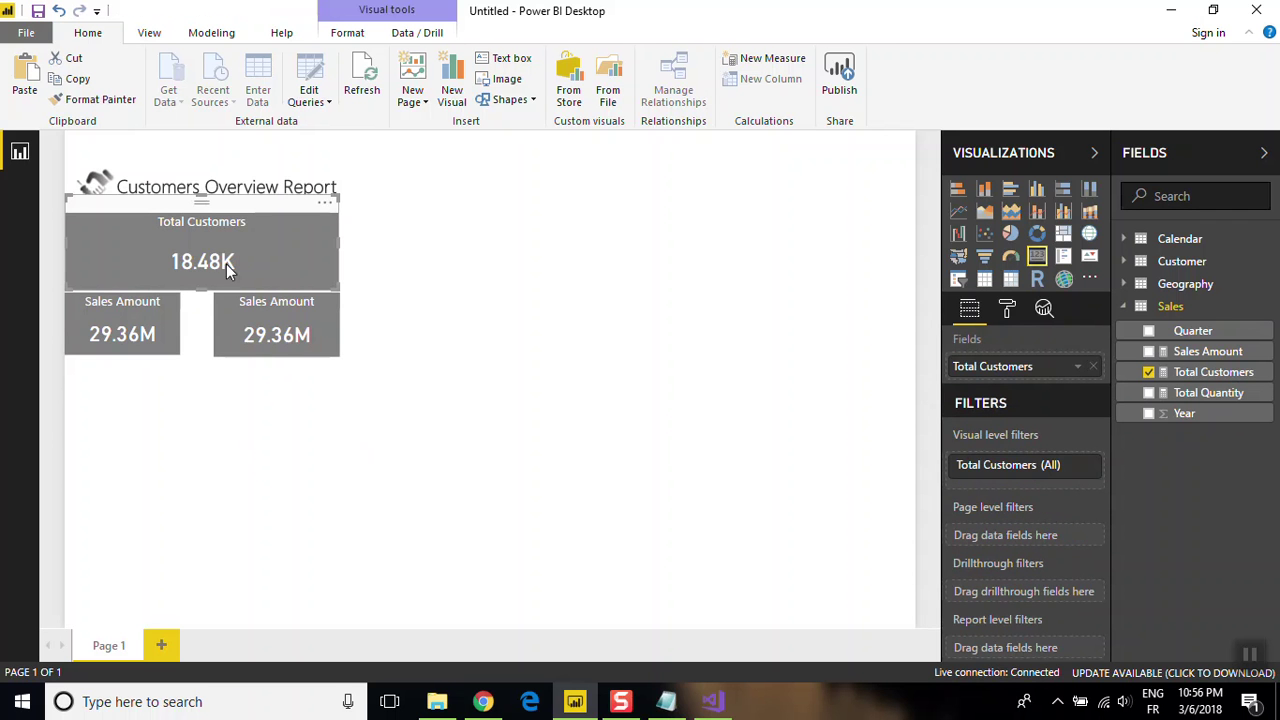
{"action": "left_click_drag", "start_coordinate": [202, 289], "coordinate": [205, 272]}
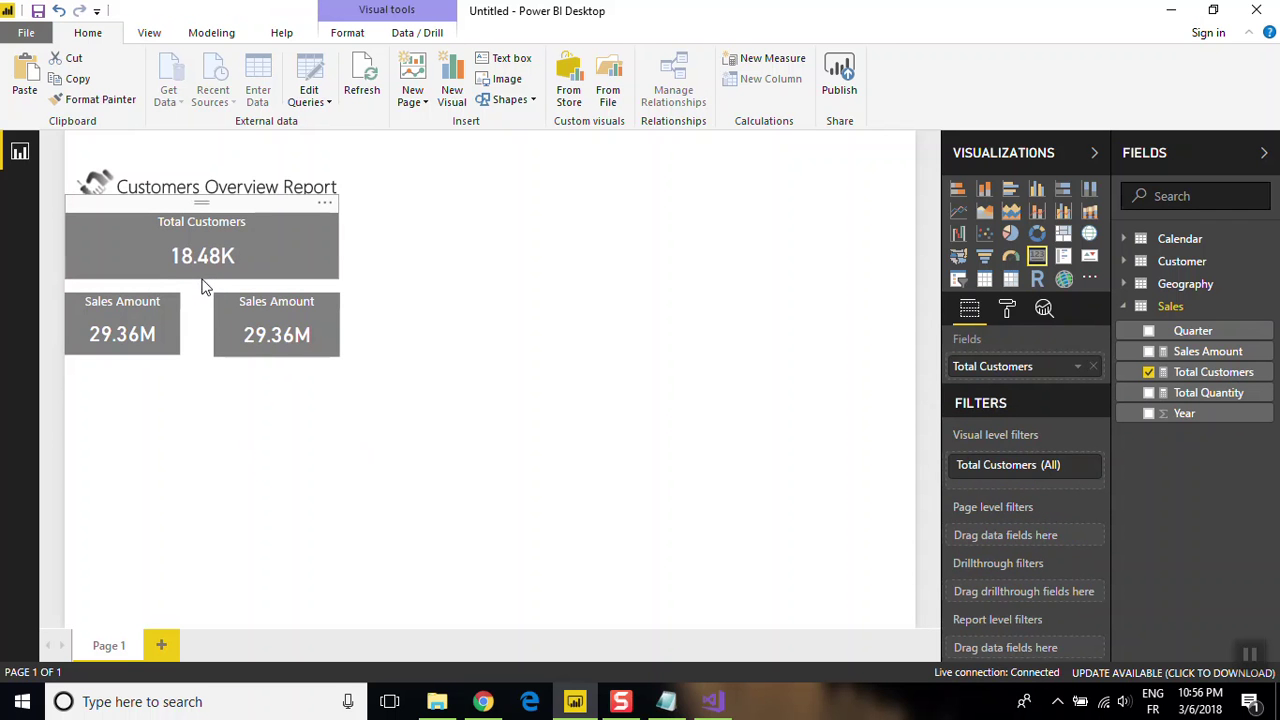
{"action": "left_click", "coordinate": [281, 297]}
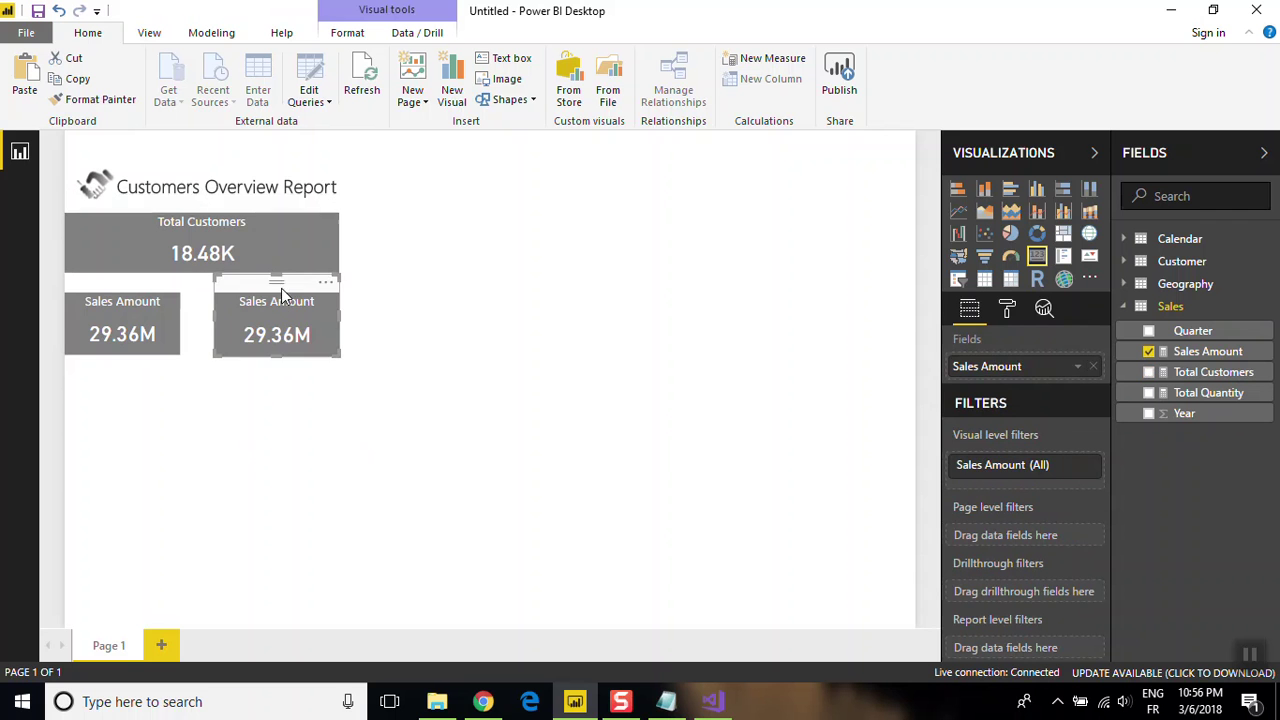
{"action": "left_click", "coordinate": [200, 266]}
{"action": "left_click_drag", "start_coordinate": [200, 272], "coordinate": [201, 279]}
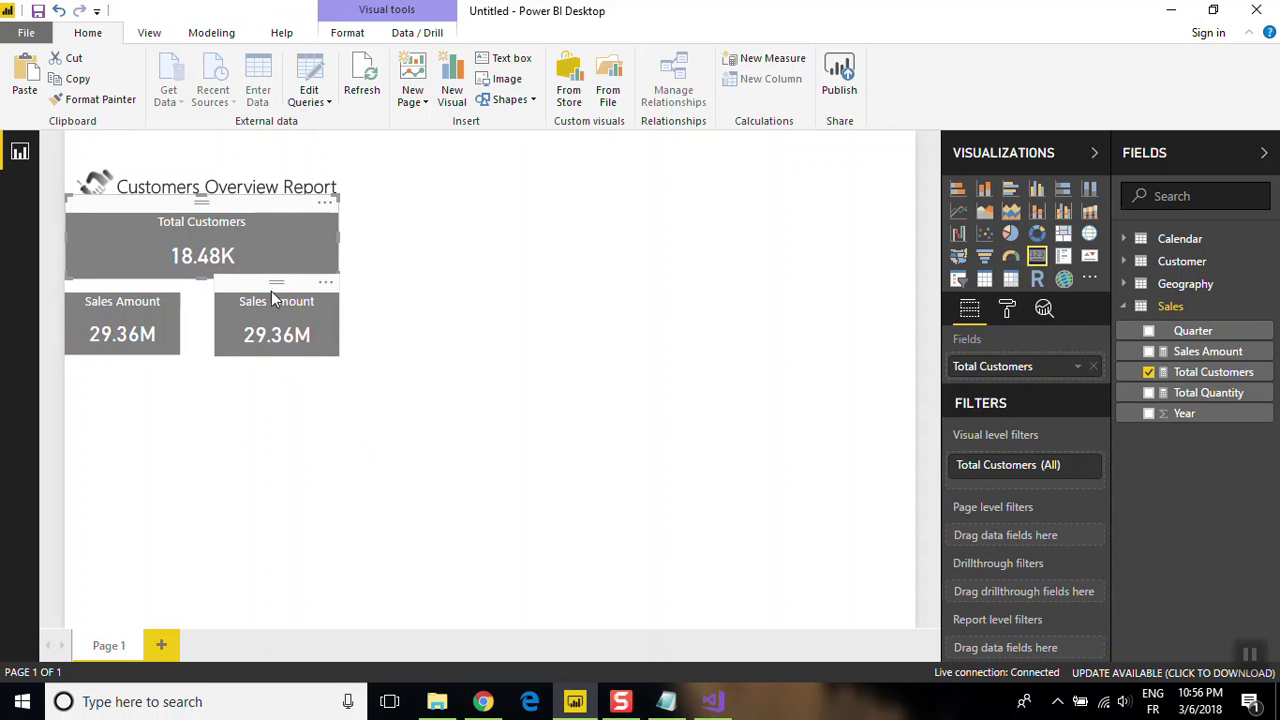
- Move both Sales Amount cards up beneath Total Customers and align them with each other
{"action": "left_click_drag", "start_coordinate": [272, 297], "coordinate": [271, 290]}
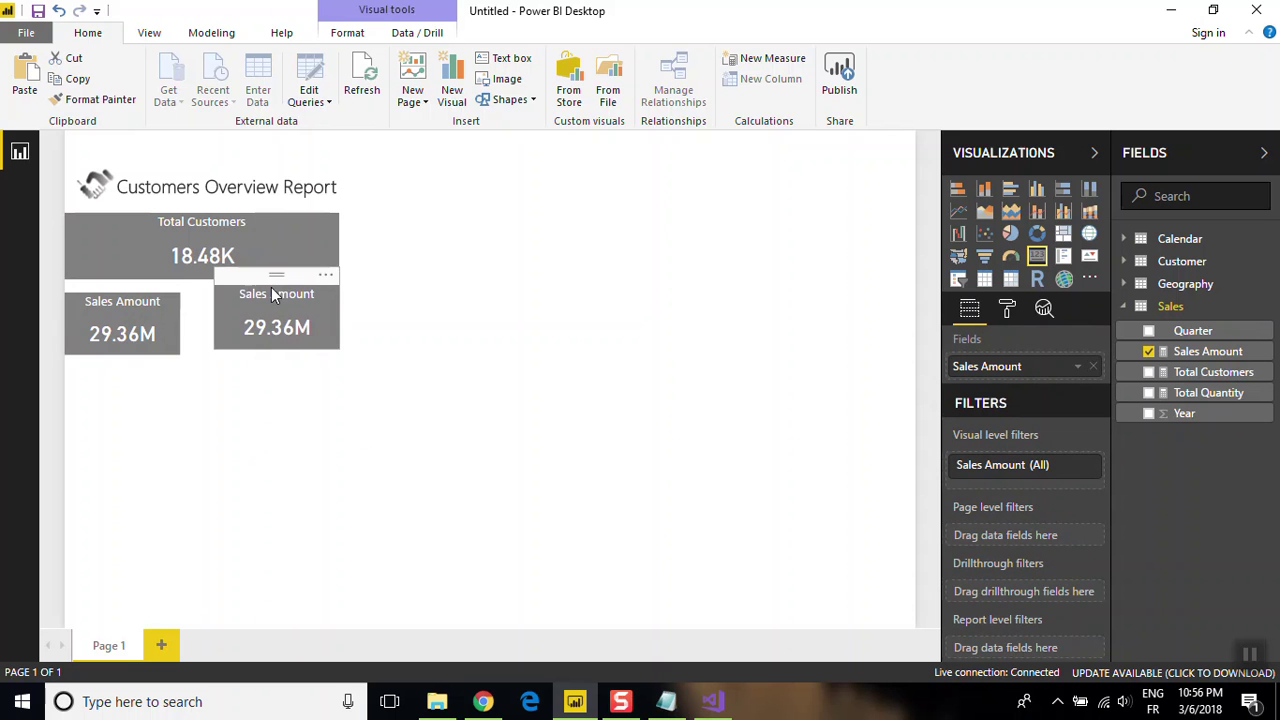
{"action": "left_click_drag", "start_coordinate": [147, 291], "coordinate": [146, 283]}
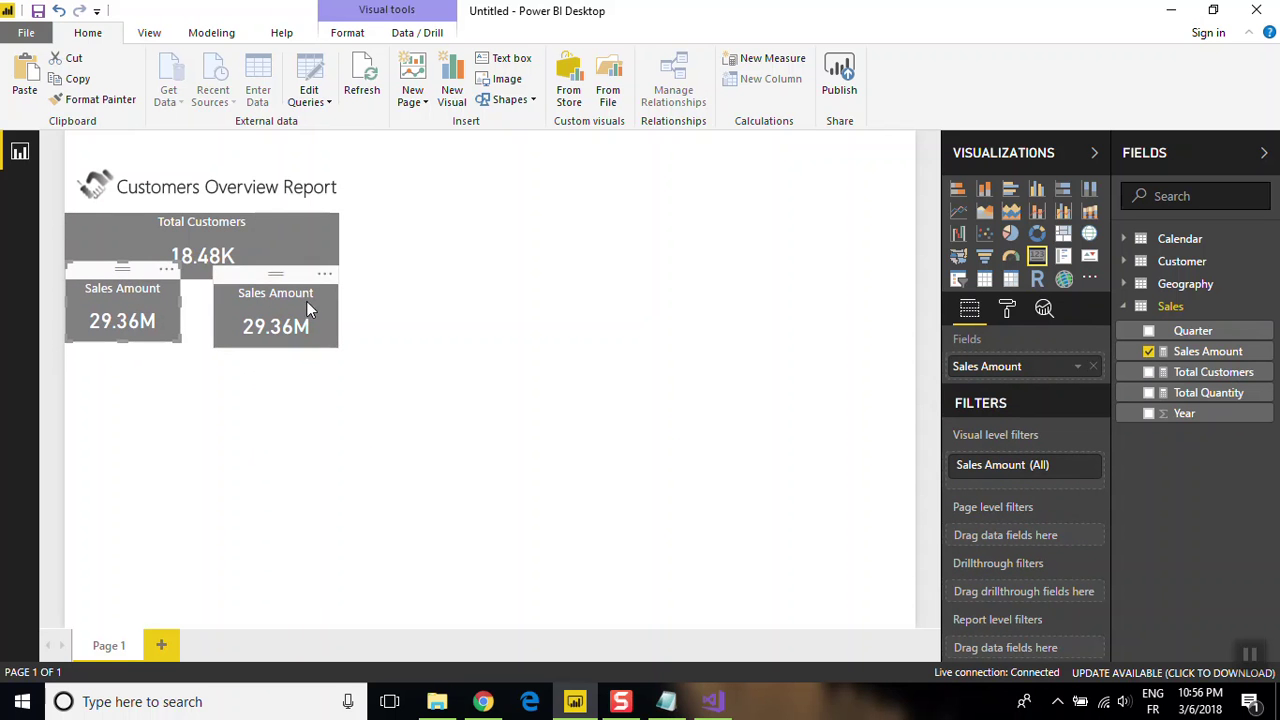
{"action": "left_click_drag", "start_coordinate": [283, 281], "coordinate": [281, 275]}
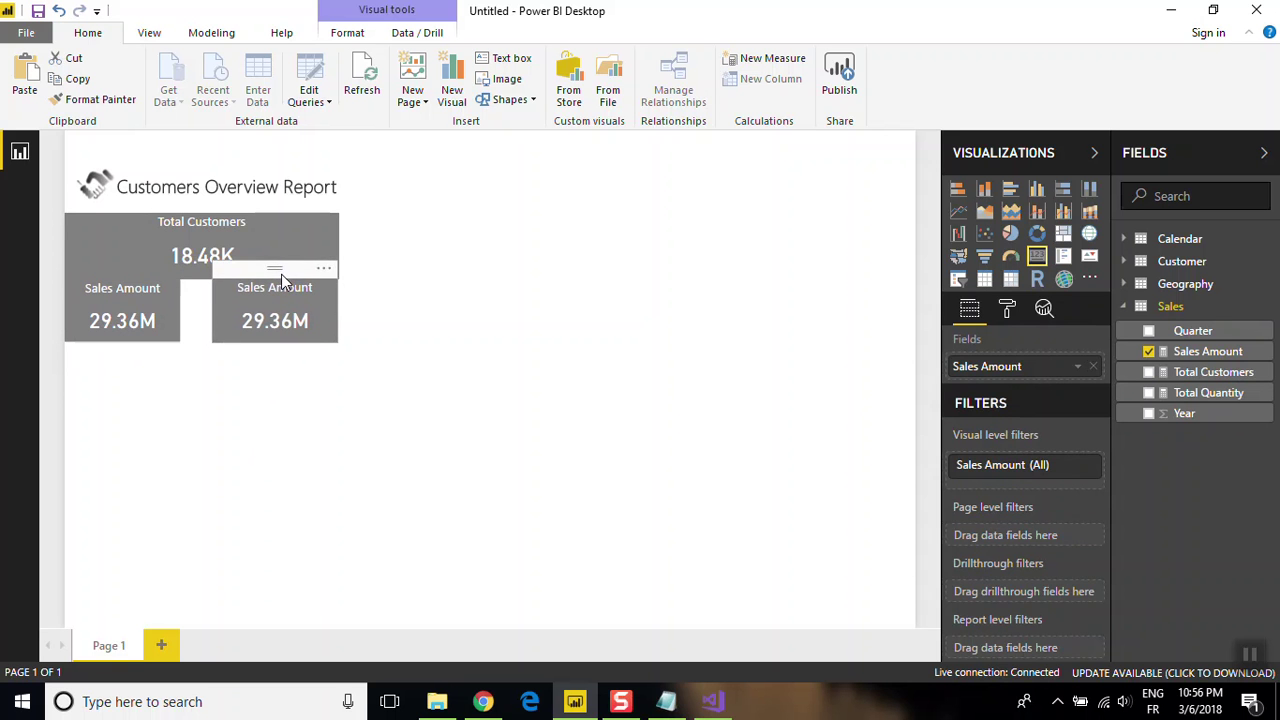
{"action": "left_click", "coordinate": [487, 244]}
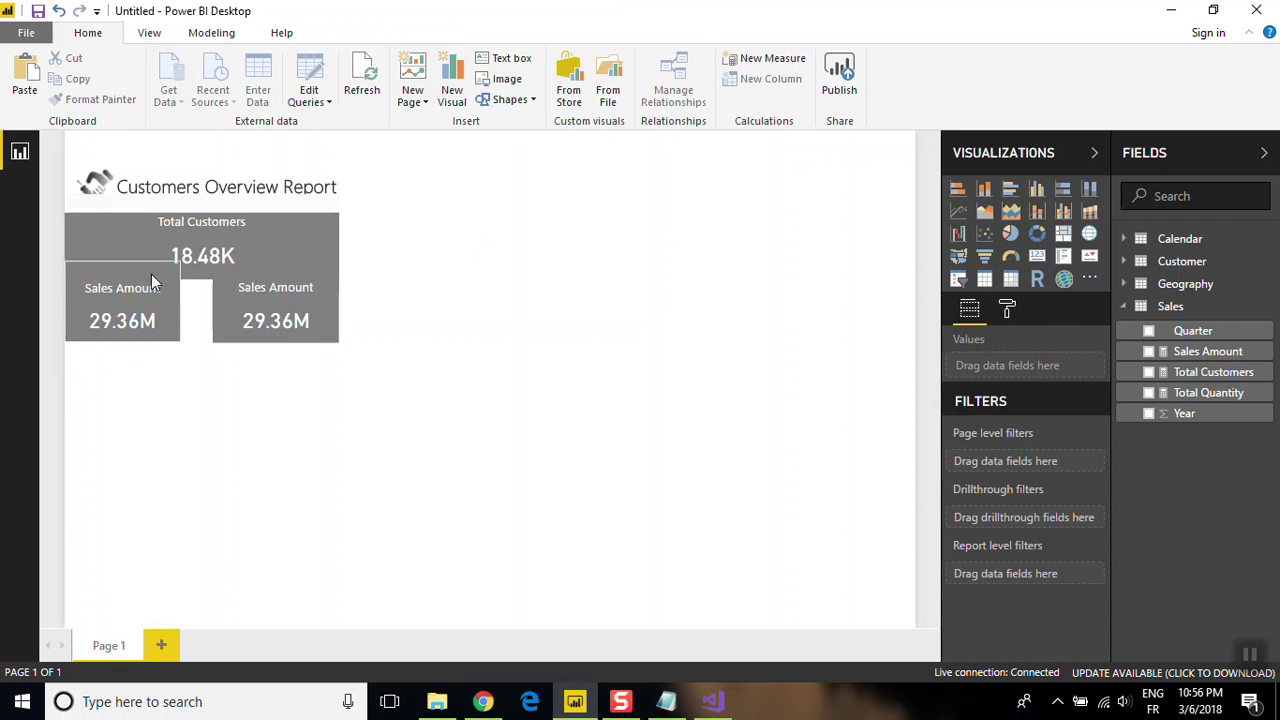
{"action": "left_click_drag", "start_coordinate": [284, 277], "coordinate": [285, 278]}
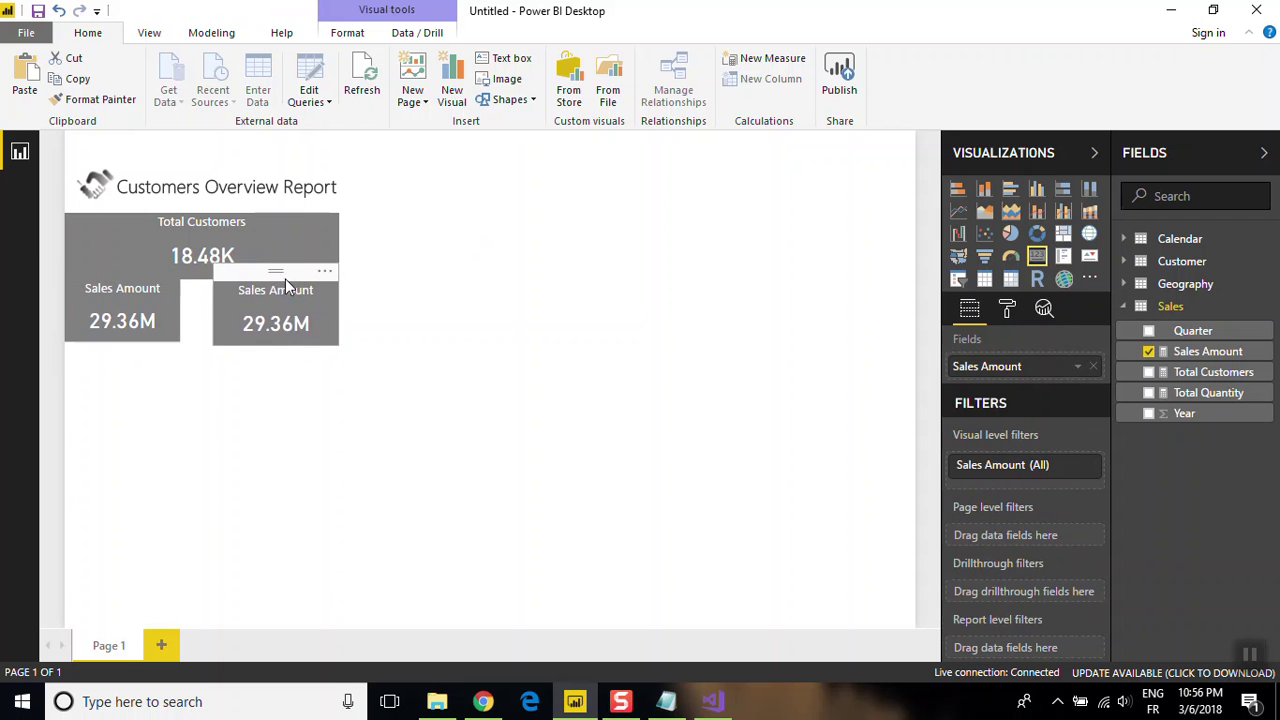
{"action": "left_click", "coordinate": [166, 276]}
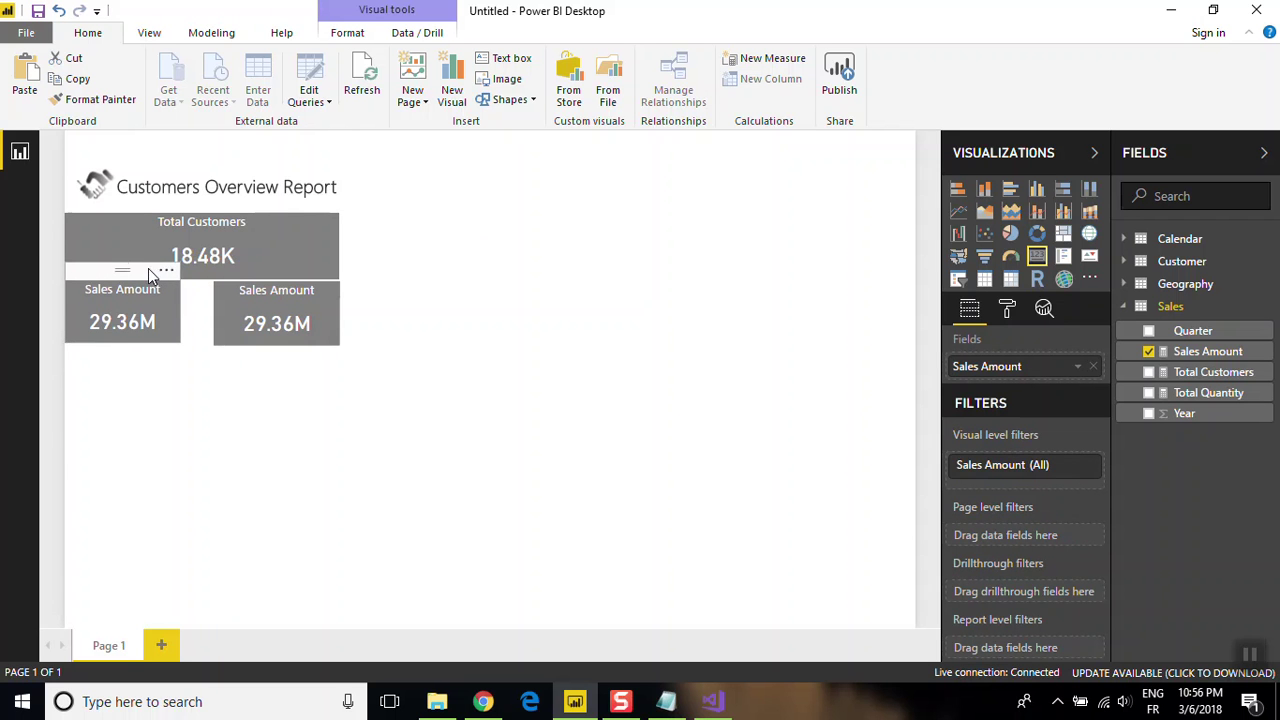
{"action": "left_click_drag", "start_coordinate": [147, 273], "coordinate": [147, 276]}
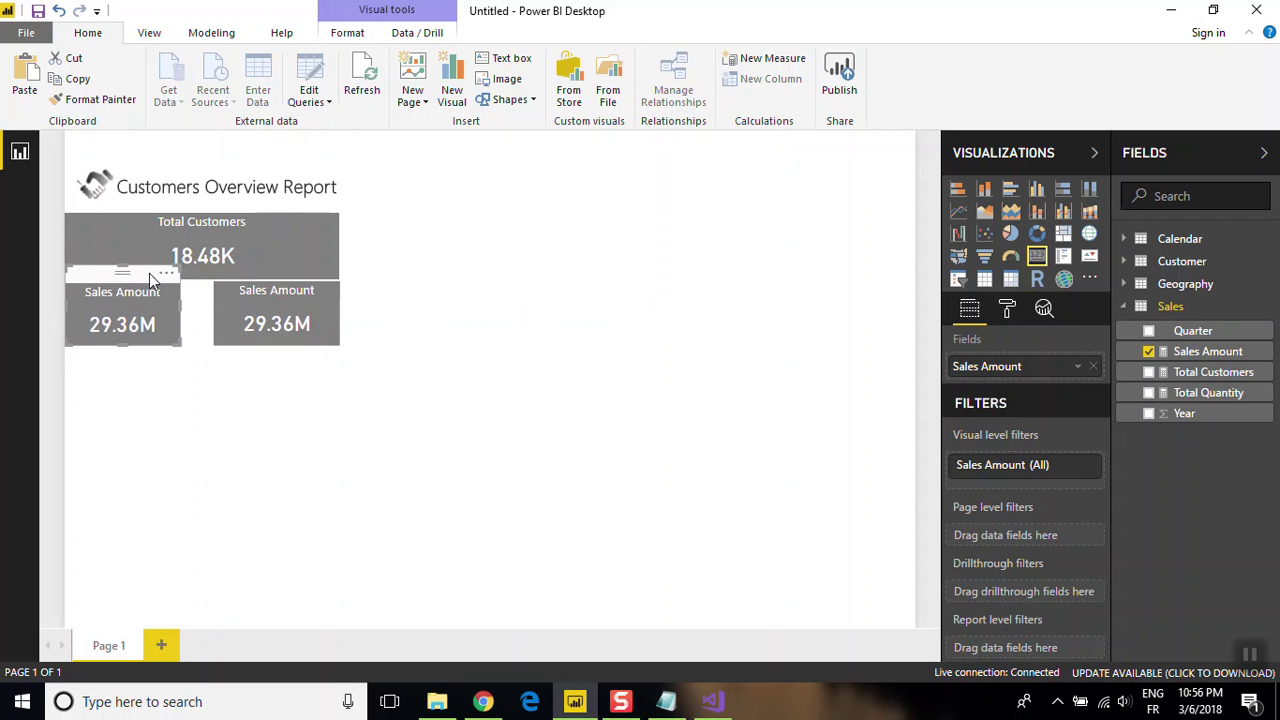
{"action": "left_click", "coordinate": [287, 393]}
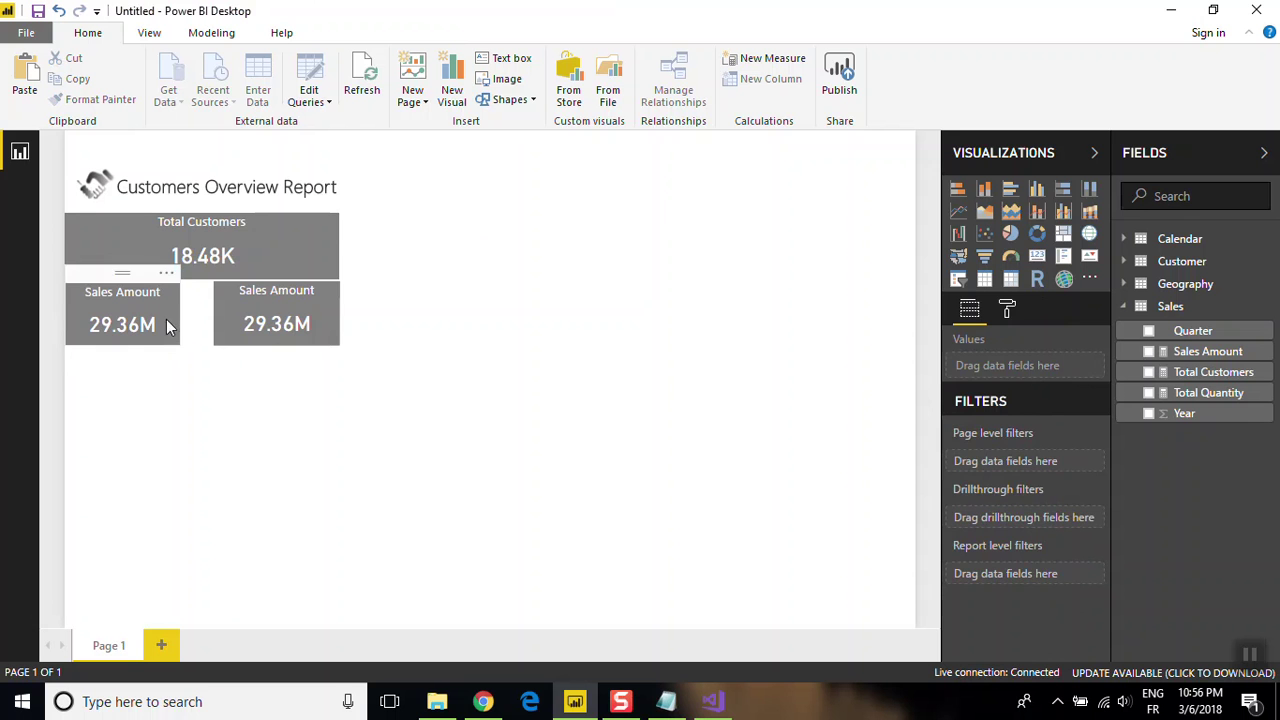
- Widen the two Sales Amount cards so they meet flush, aligning the left card's top edge
{"action": "left_click", "coordinate": [175, 316]}
{"action": "left_click_drag", "start_coordinate": [183, 316], "coordinate": [216, 307]}
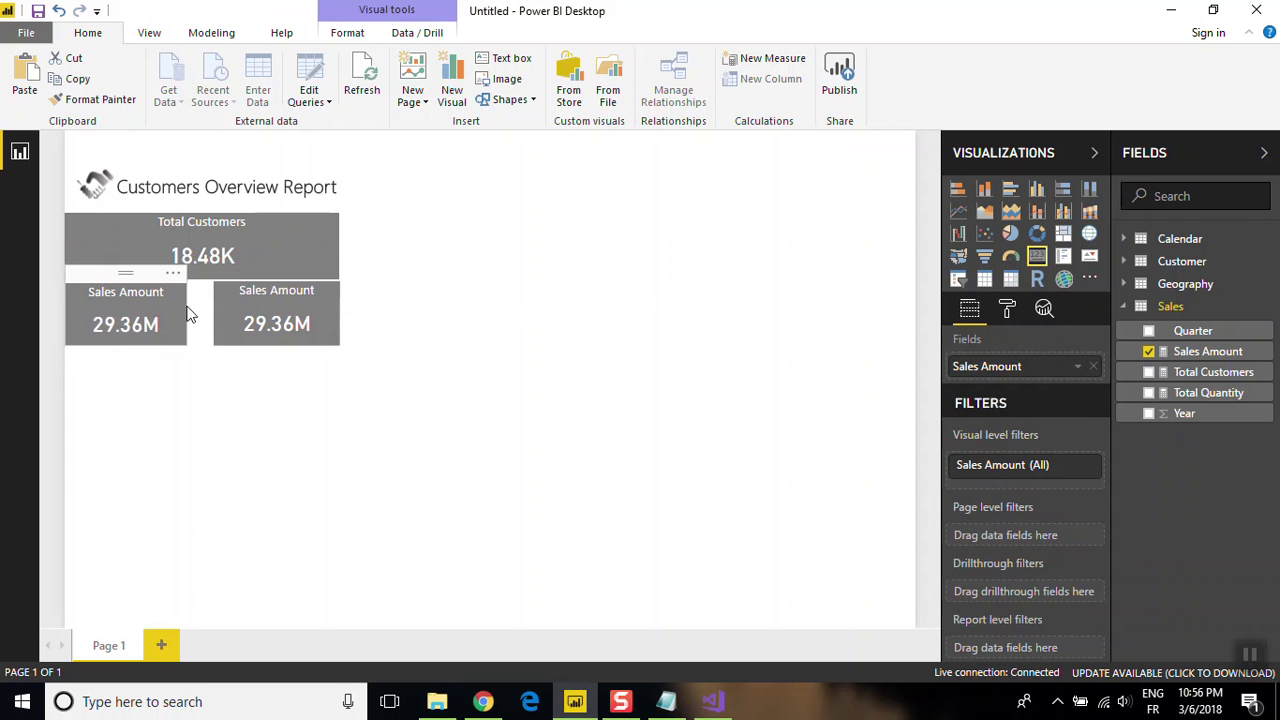
{"action": "left_click", "coordinate": [216, 306]}
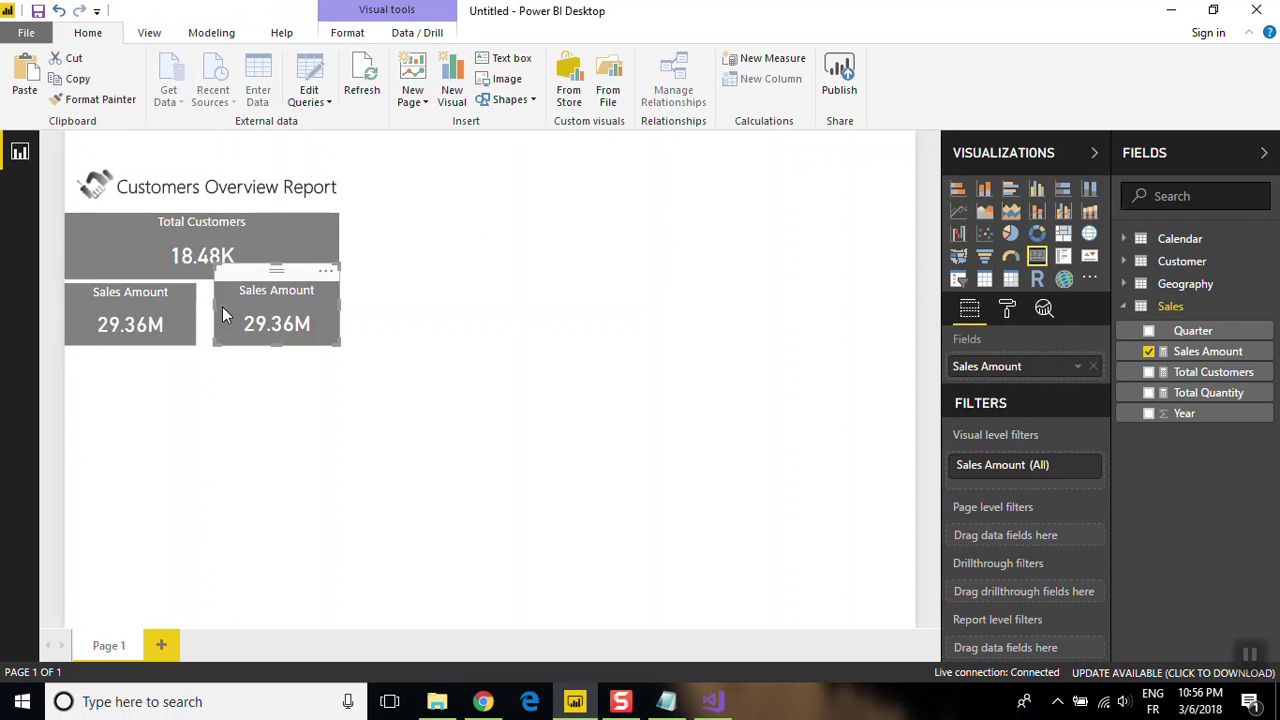
{"action": "left_click_drag", "start_coordinate": [217, 306], "coordinate": [206, 303]}
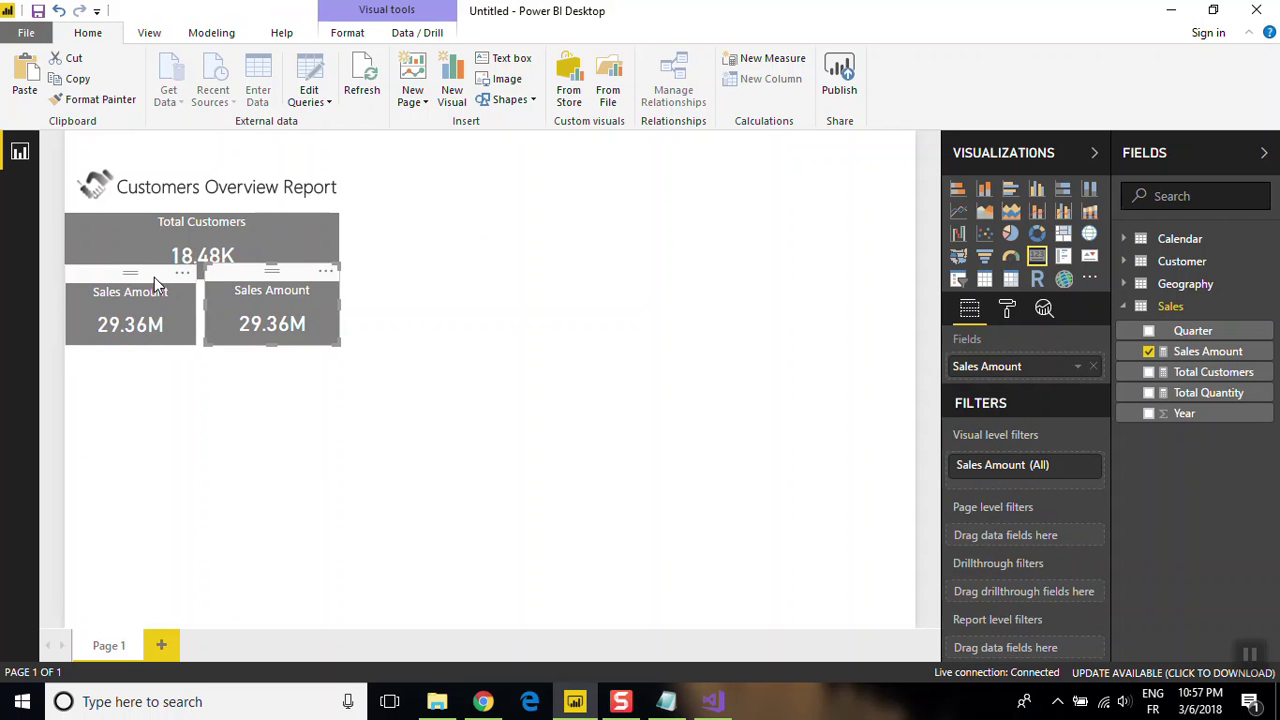
{"action": "left_click_drag", "start_coordinate": [154, 276], "coordinate": [154, 272]}
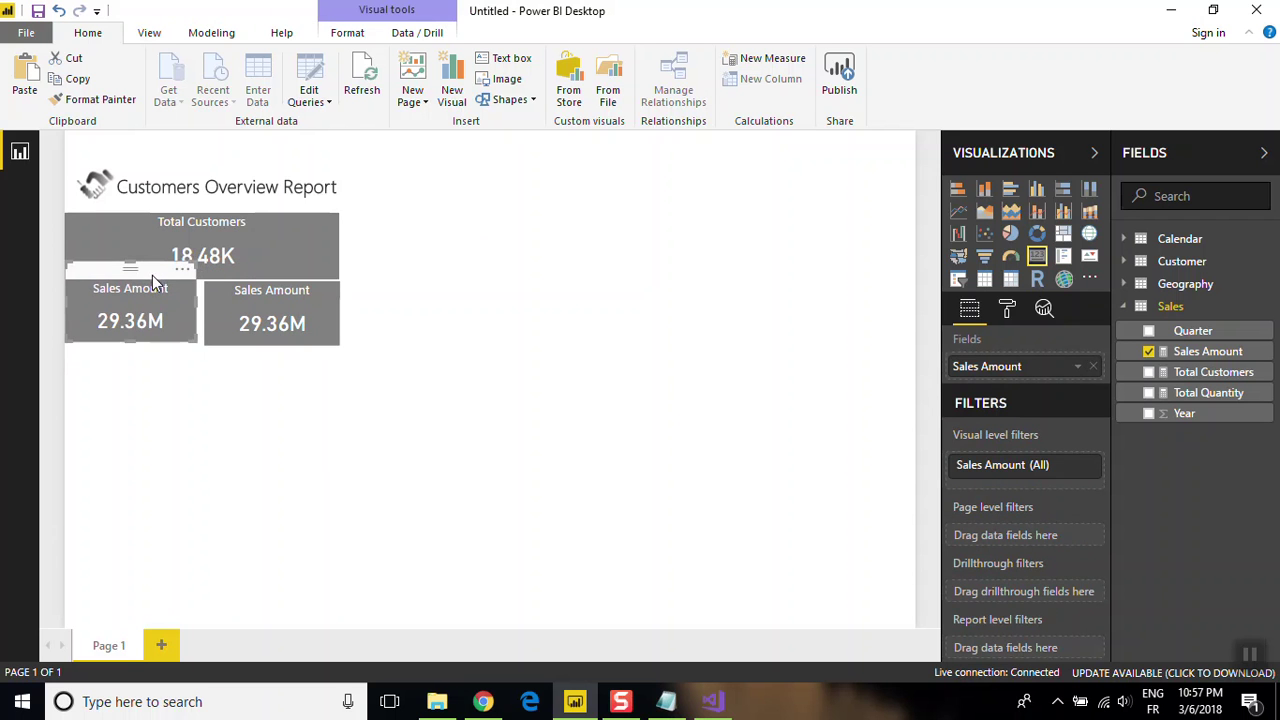
{"action": "left_click", "coordinate": [157, 367]}
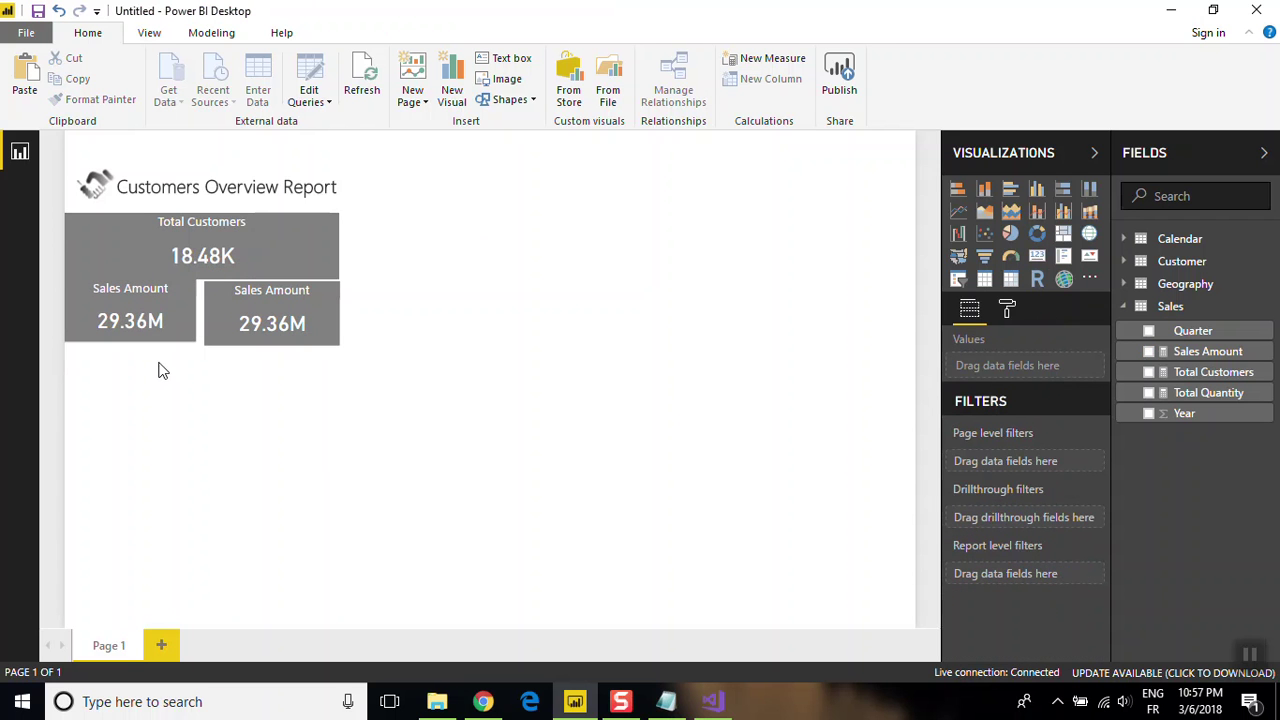
- Realign the left card's top edge and put Total Quantity into the right card
{"action": "mouse_move", "coordinate": [130, 308]}
{"action": "left_click_drag", "start_coordinate": [161, 269], "coordinate": [162, 275]}
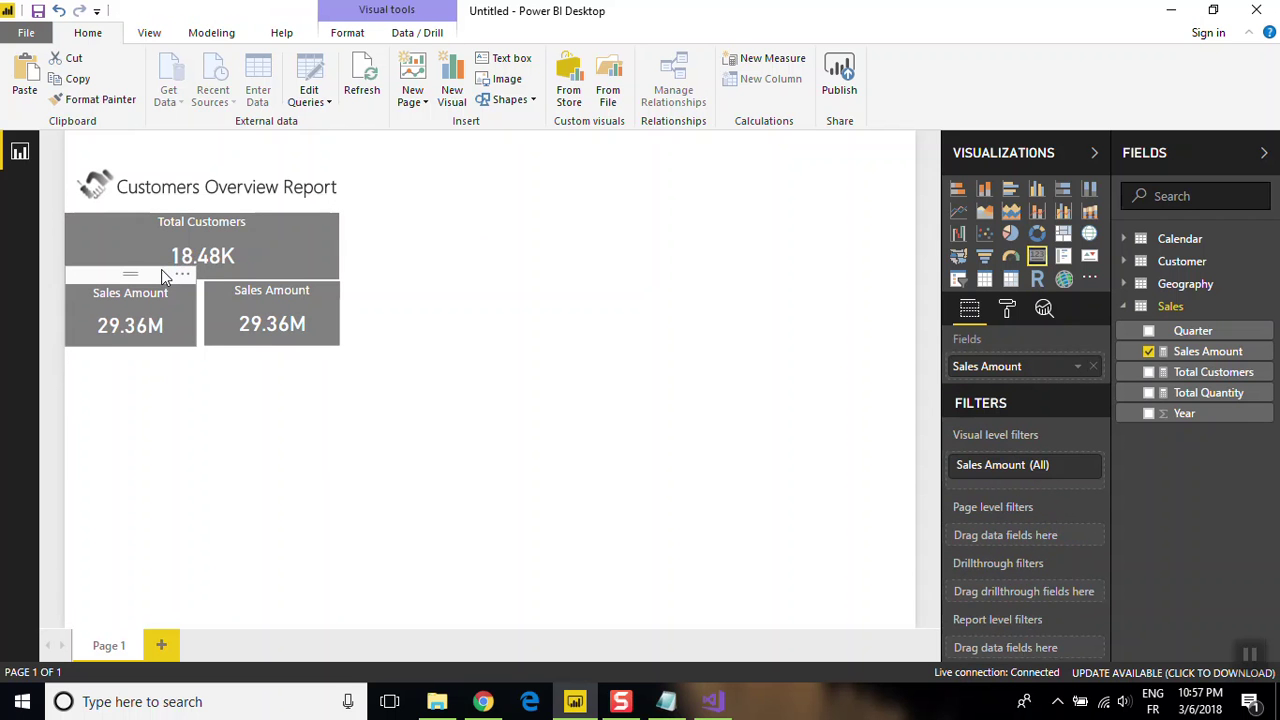
{"action": "left_click", "coordinate": [203, 380]}
{"action": "left_click", "coordinate": [255, 312]}
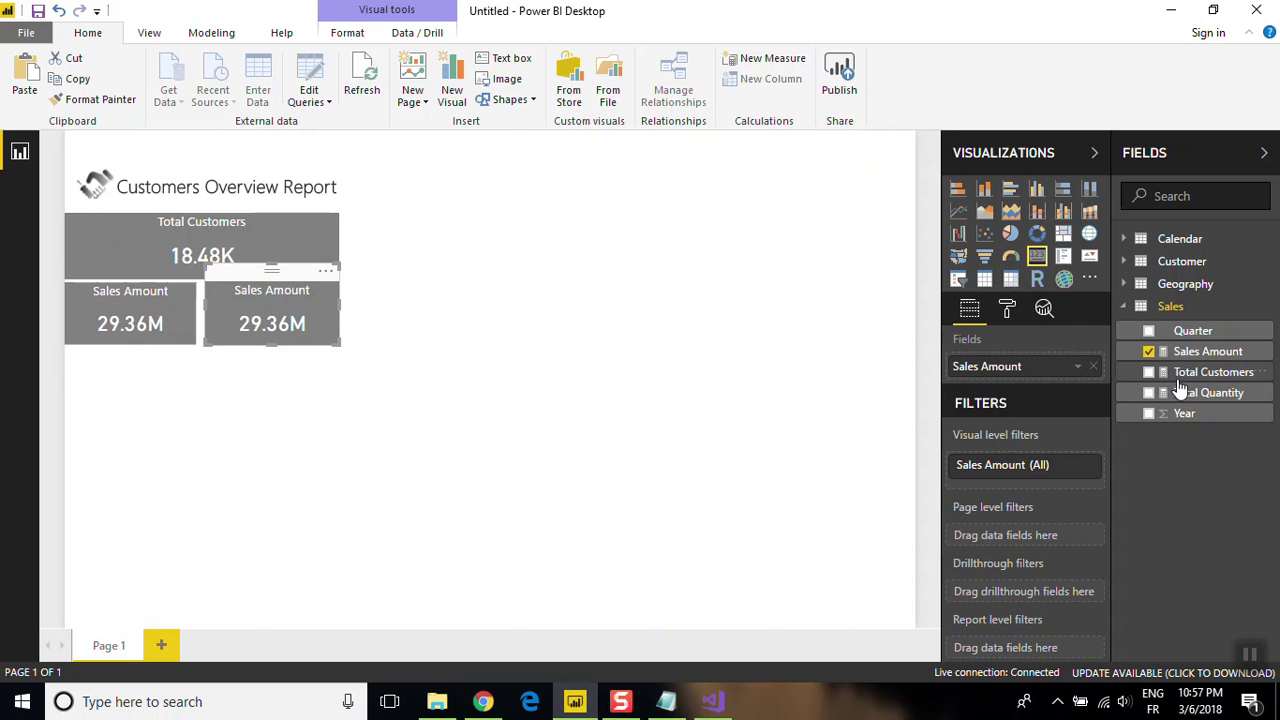
{"action": "left_click_drag", "start_coordinate": [1180, 392], "coordinate": [1045, 370]}
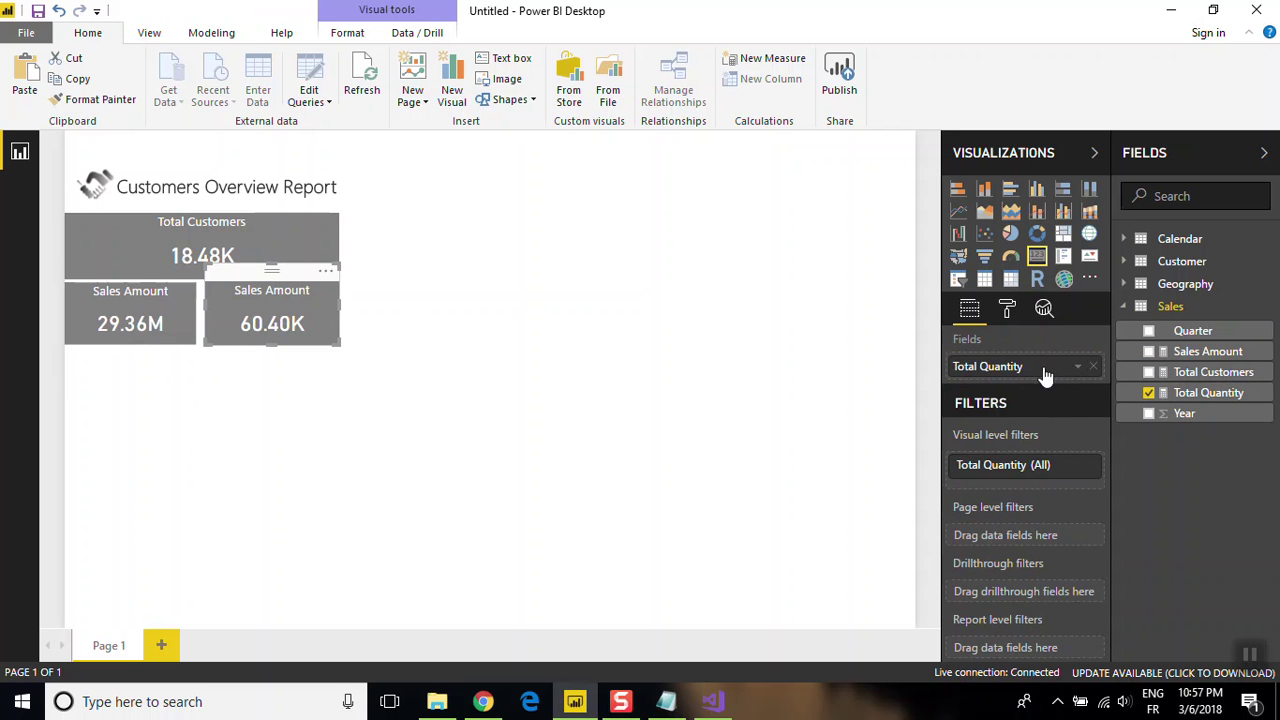
- Retitle the right card 'Total Quatity' and add a new funnel visual to the page
{"action": "left_click", "coordinate": [1003, 310]}
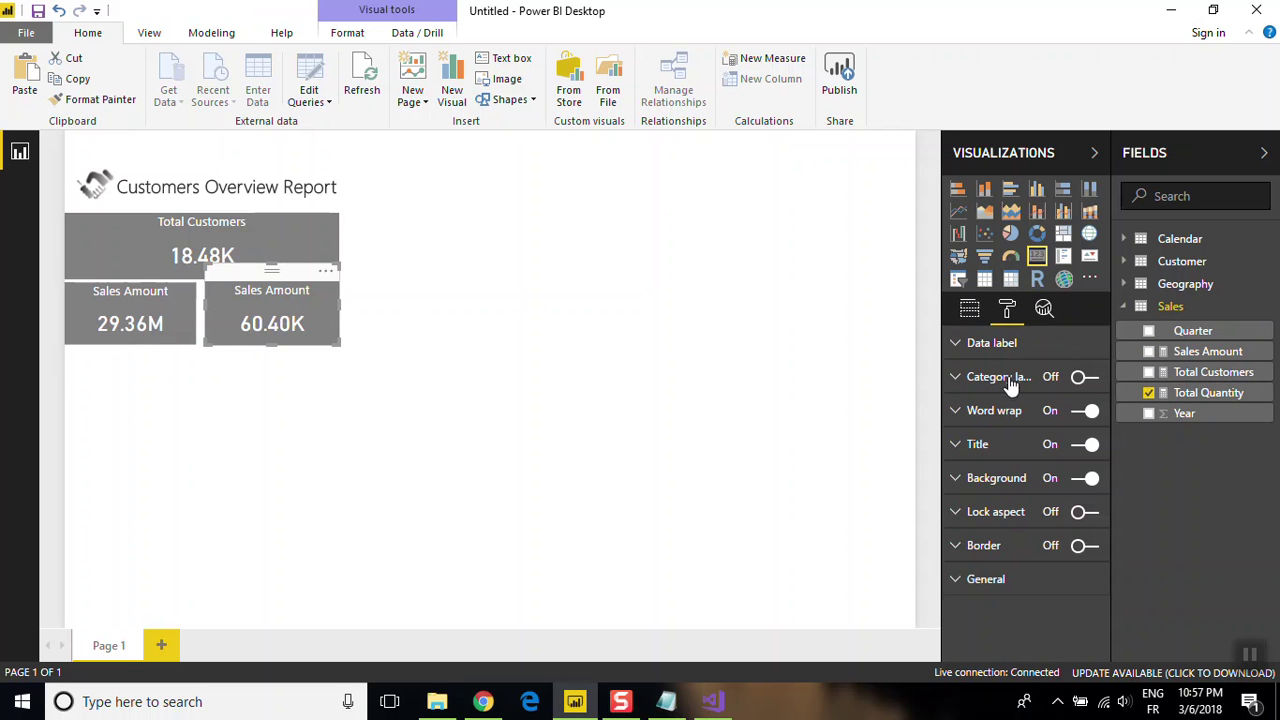
{"action": "left_click", "coordinate": [980, 445]}
{"action": "left_click", "coordinate": [1072, 479]}
{"action": "type", "text": "Total Quatity"}
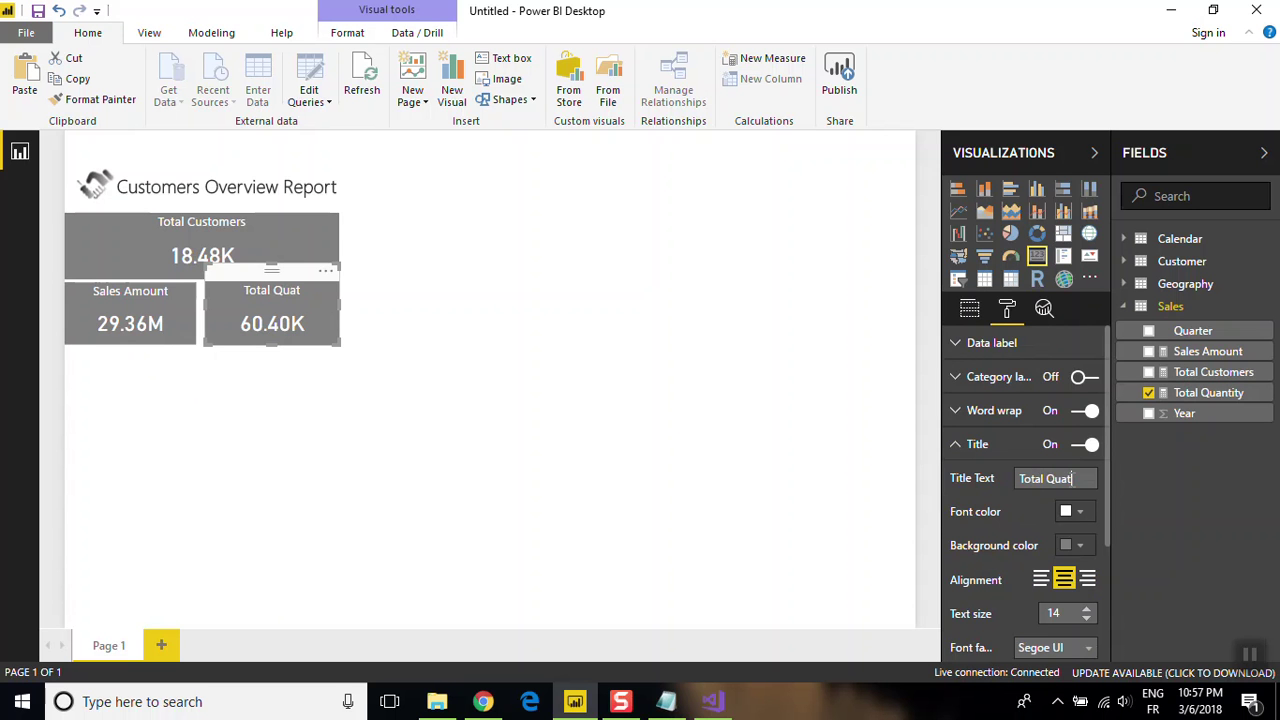
{"action": "left_click", "coordinate": [658, 448]}
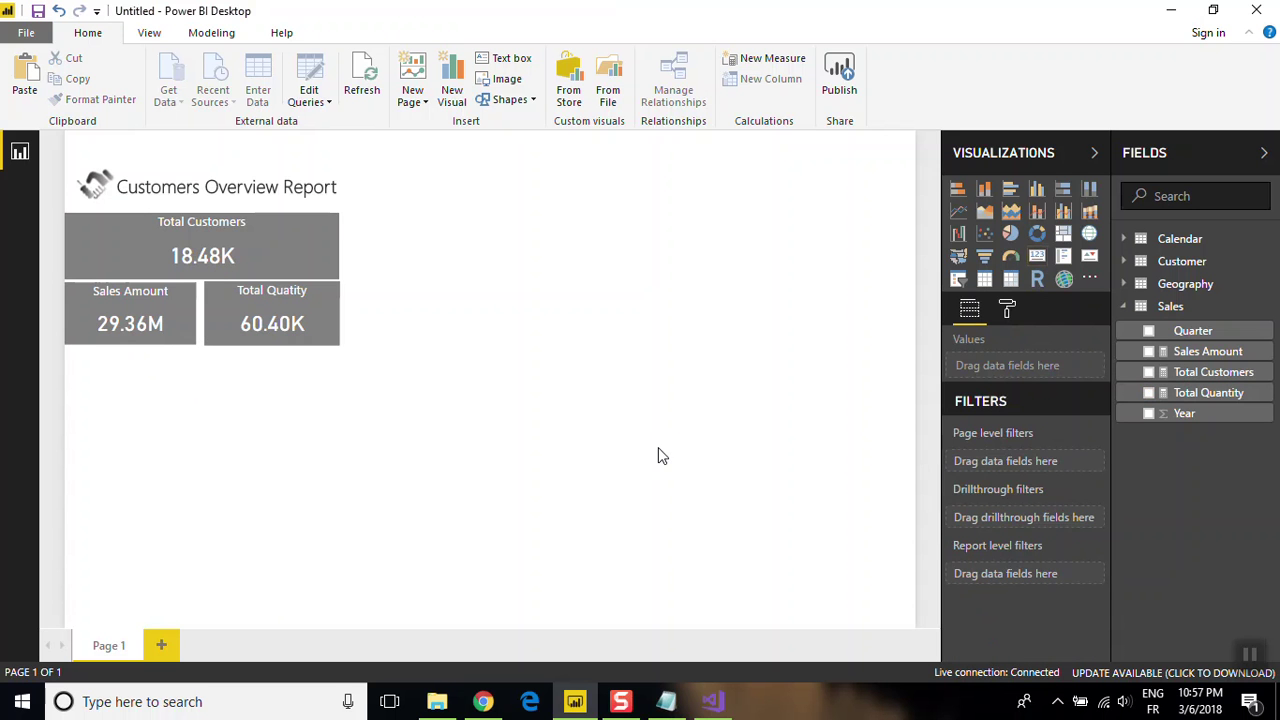
{"action": "left_click", "coordinate": [984, 256]}
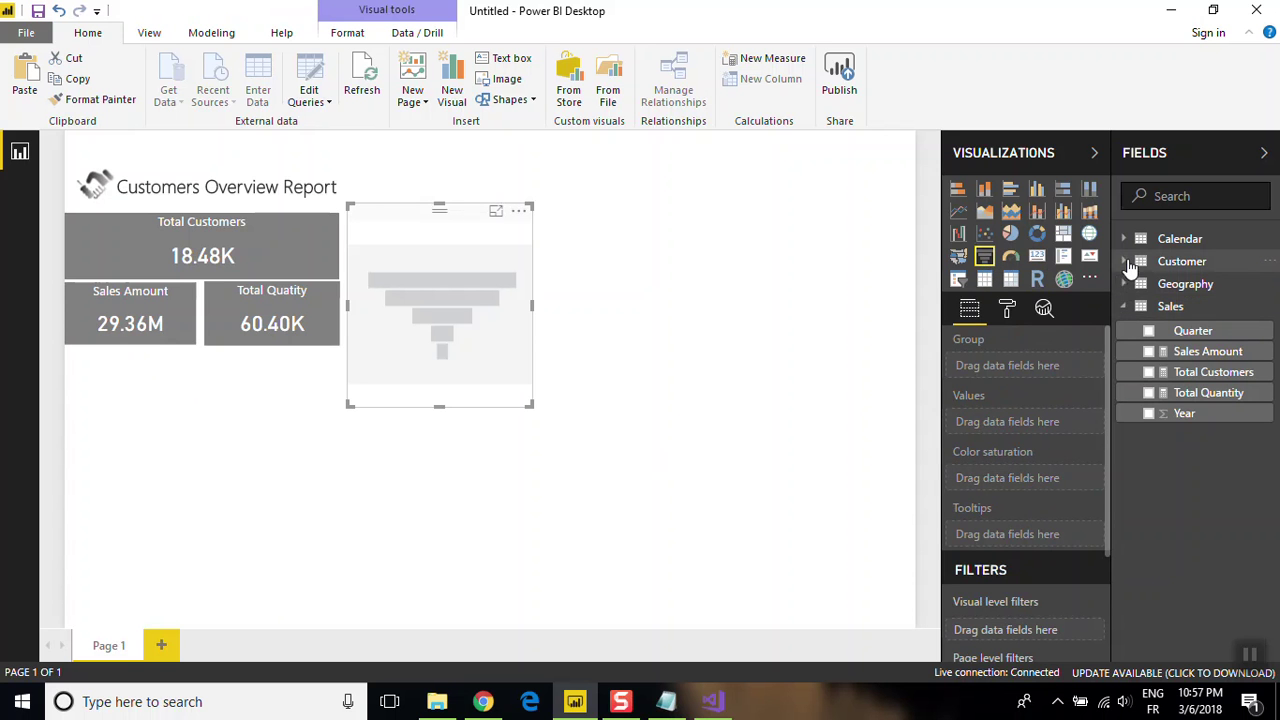
- Build the funnel with CustomerKey as values grouped by YearlyIncome
{"action": "left_click", "coordinate": [1126, 262]}
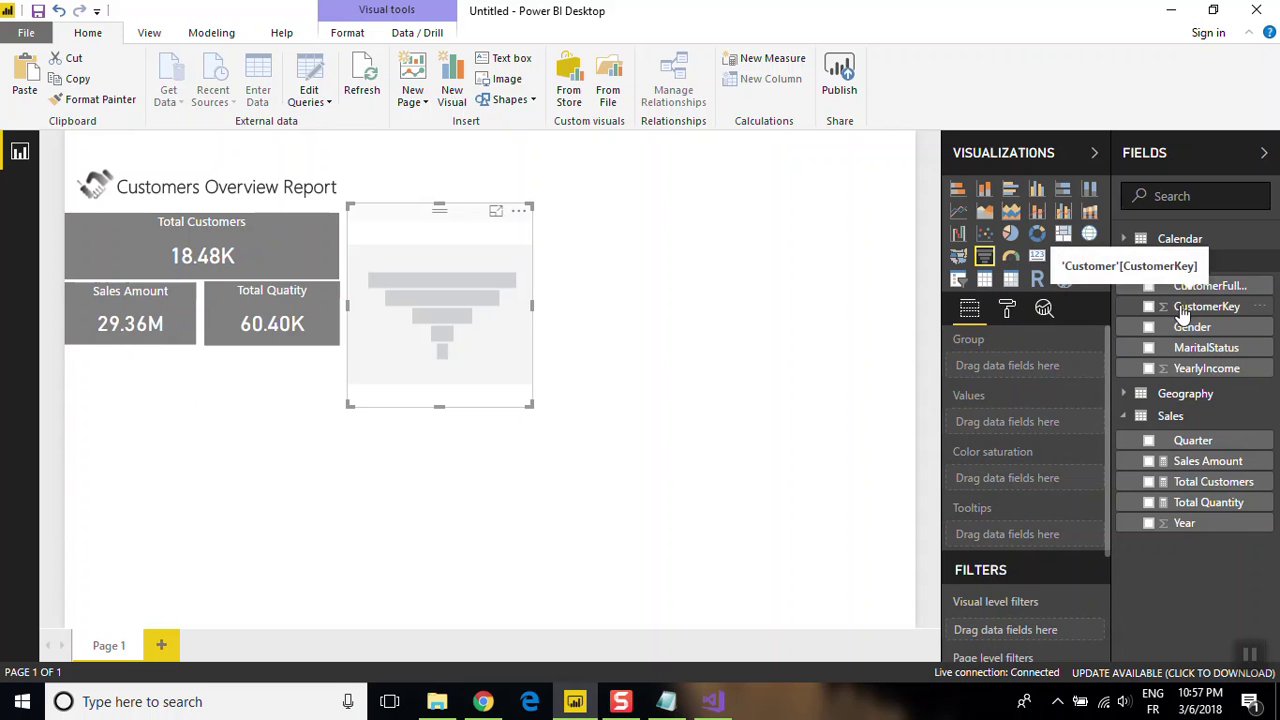
{"action": "left_click", "coordinate": [1125, 264]}
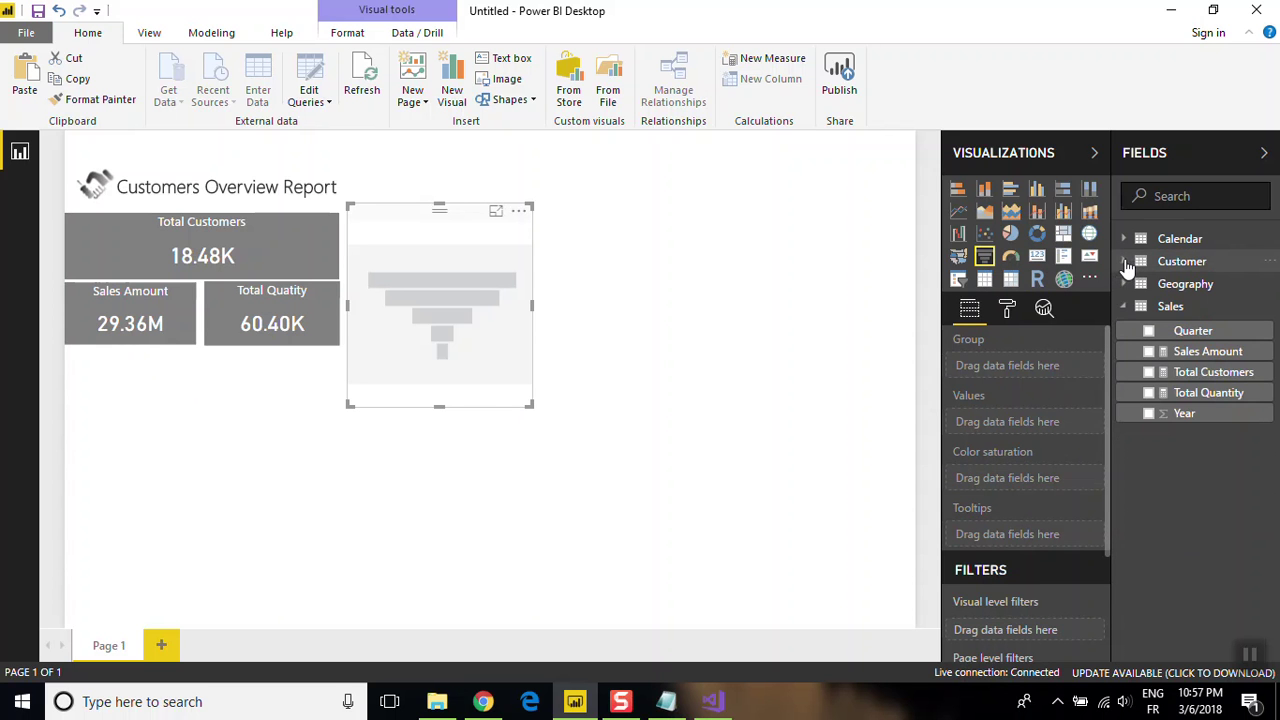
{"action": "left_click", "coordinate": [1125, 307]}
{"action": "left_click", "coordinate": [1127, 308]}
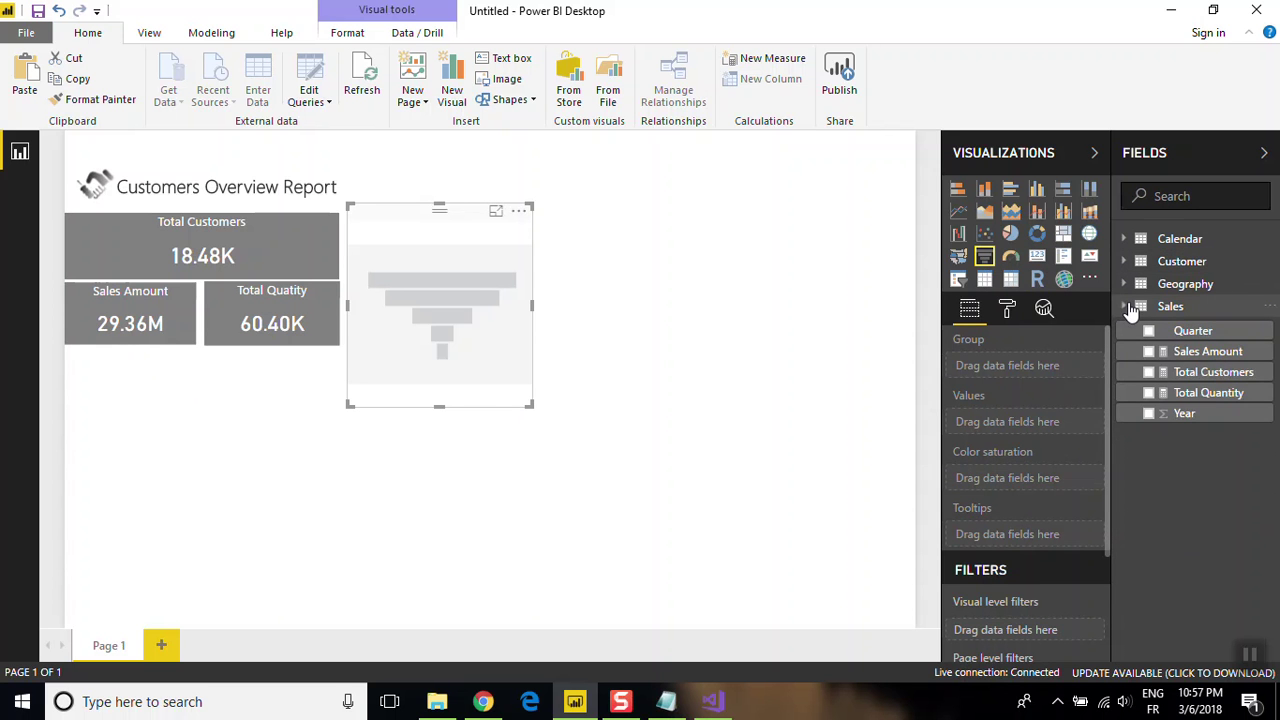
{"action": "left_click", "coordinate": [1125, 307]}
{"action": "left_click", "coordinate": [1125, 263]}
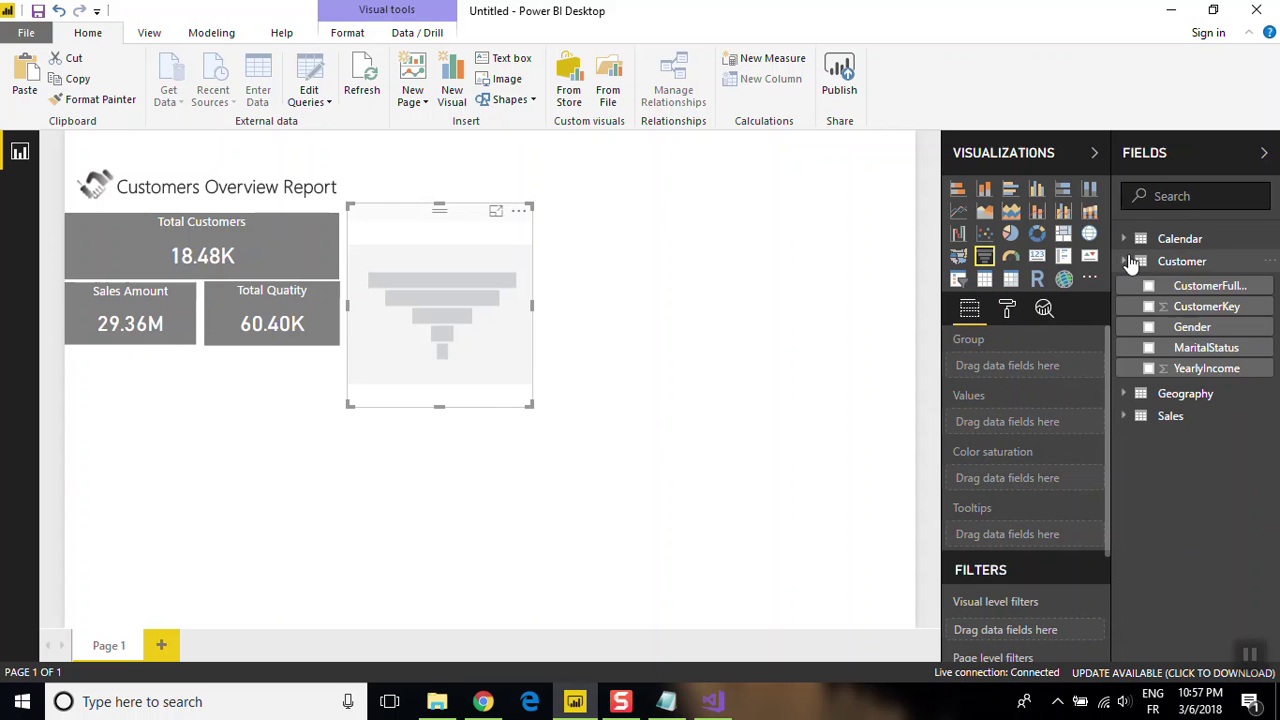
{"action": "mouse_move", "coordinate": [1184, 308]}
{"action": "left_mouse_down"}
{"action": "mouse_move", "coordinate": [1112, 352]}
{"action": "mouse_move", "coordinate": [1016, 364]}
{"action": "left_mouse_up"}
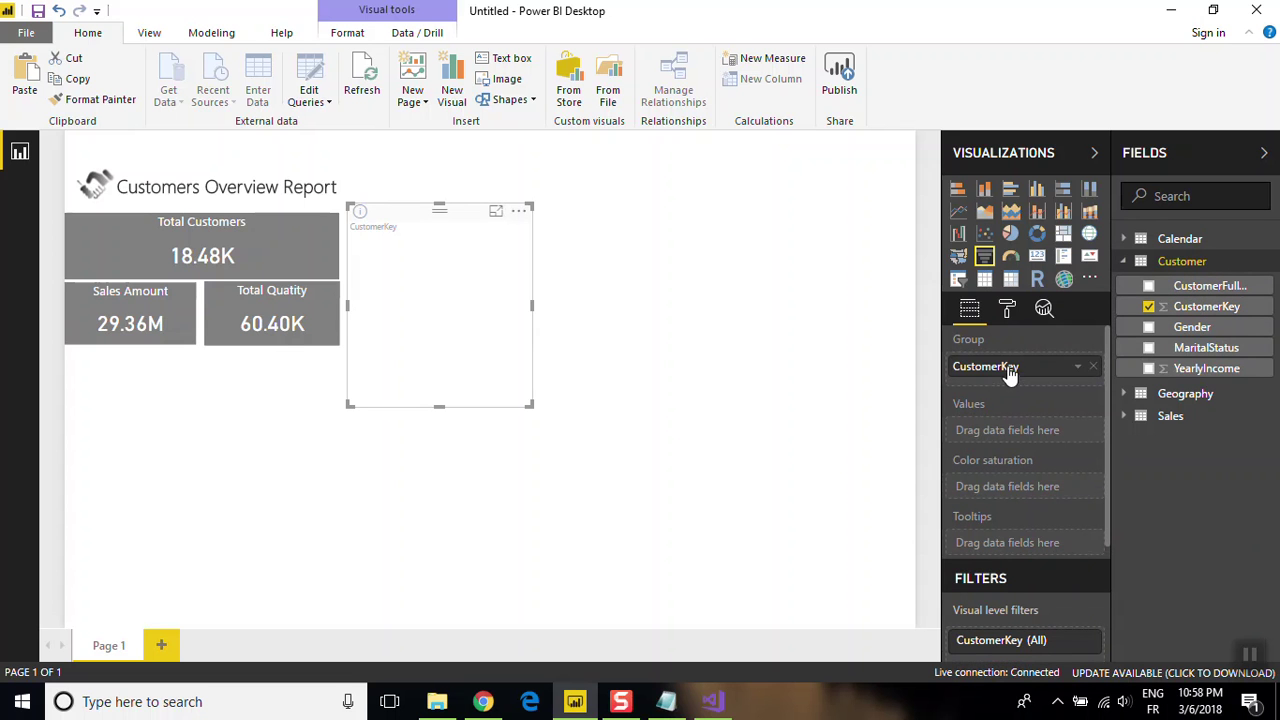
{"action": "left_click_drag", "start_coordinate": [1010, 370], "coordinate": [1010, 428]}
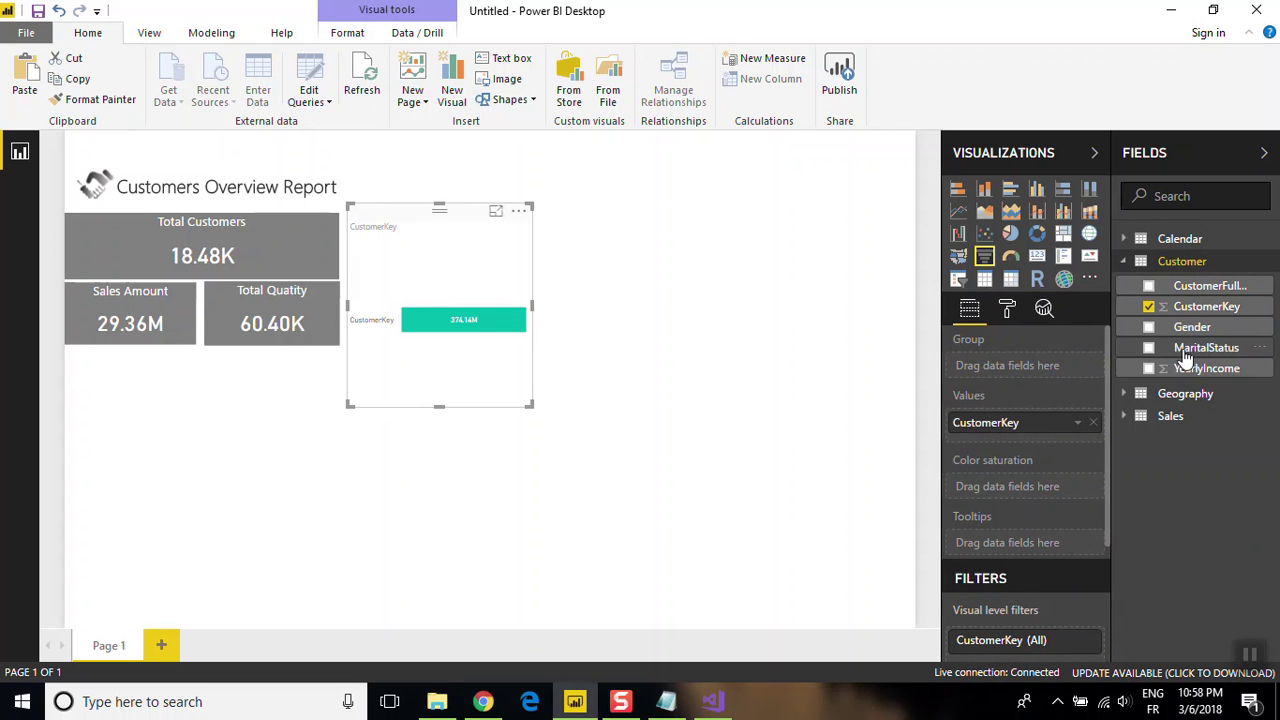
{"action": "left_click_drag", "start_coordinate": [1190, 369], "coordinate": [1024, 367]}
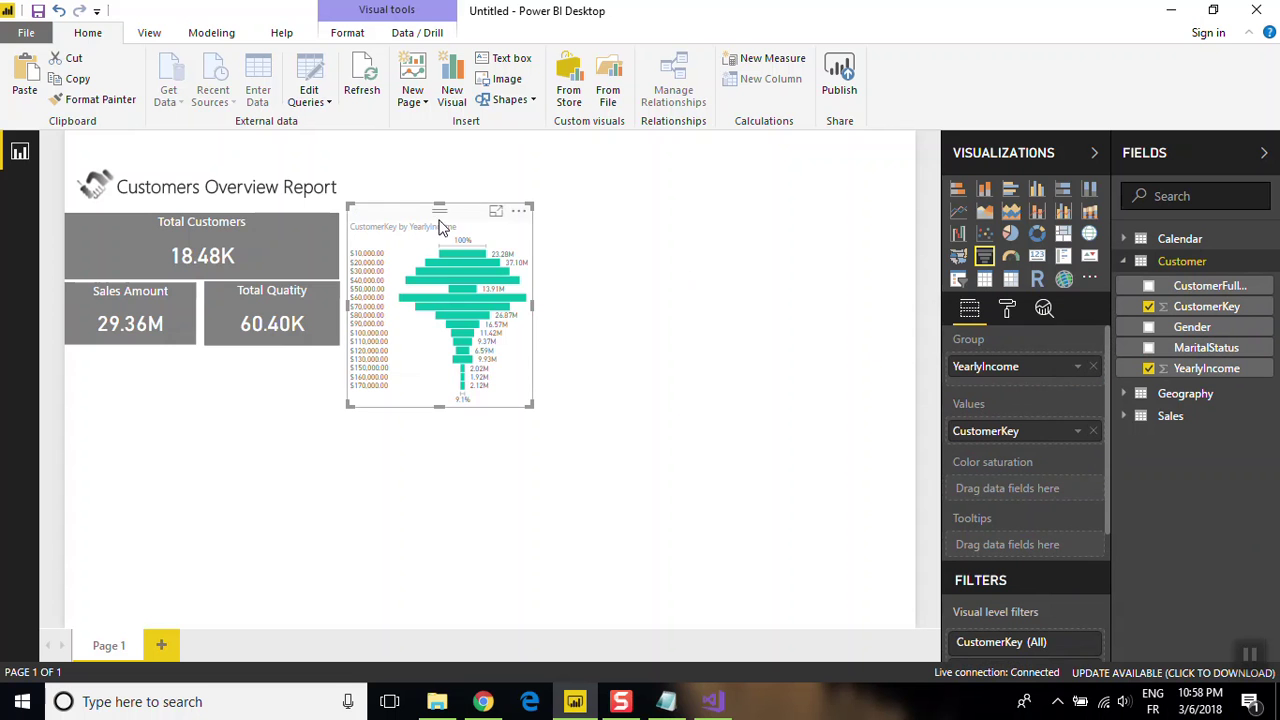
- Move the funnel below the Sales Amount card and enlarge it to match the cards' width
{"action": "left_click_drag", "start_coordinate": [437, 218], "coordinate": [157, 355]}
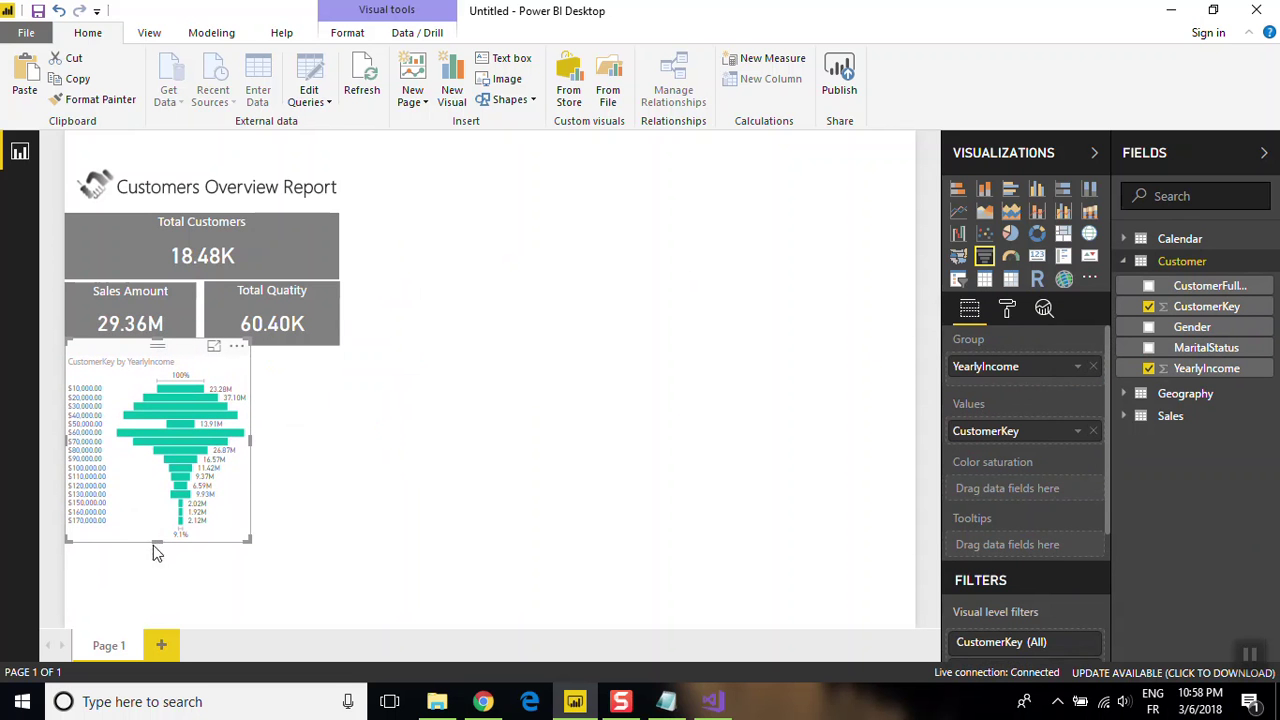
{"action": "left_click_drag", "start_coordinate": [150, 541], "coordinate": [153, 605]}
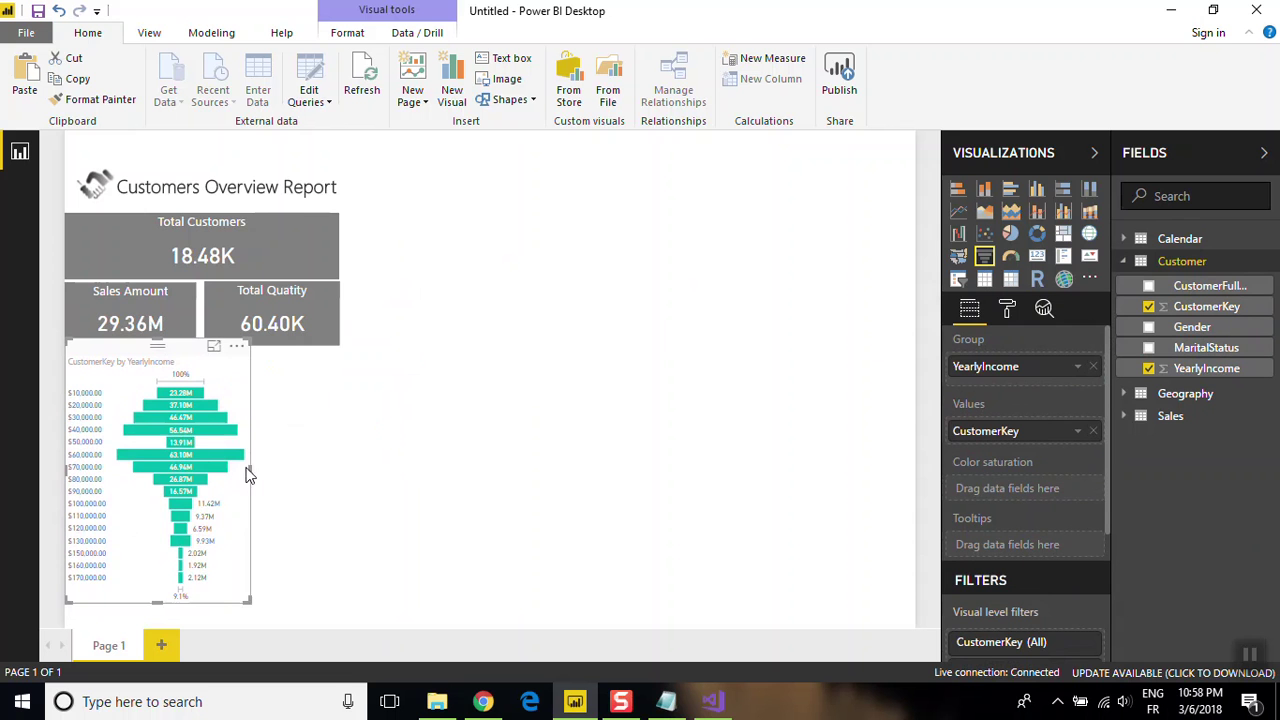
{"action": "left_click_drag", "start_coordinate": [249, 467], "coordinate": [339, 477]}
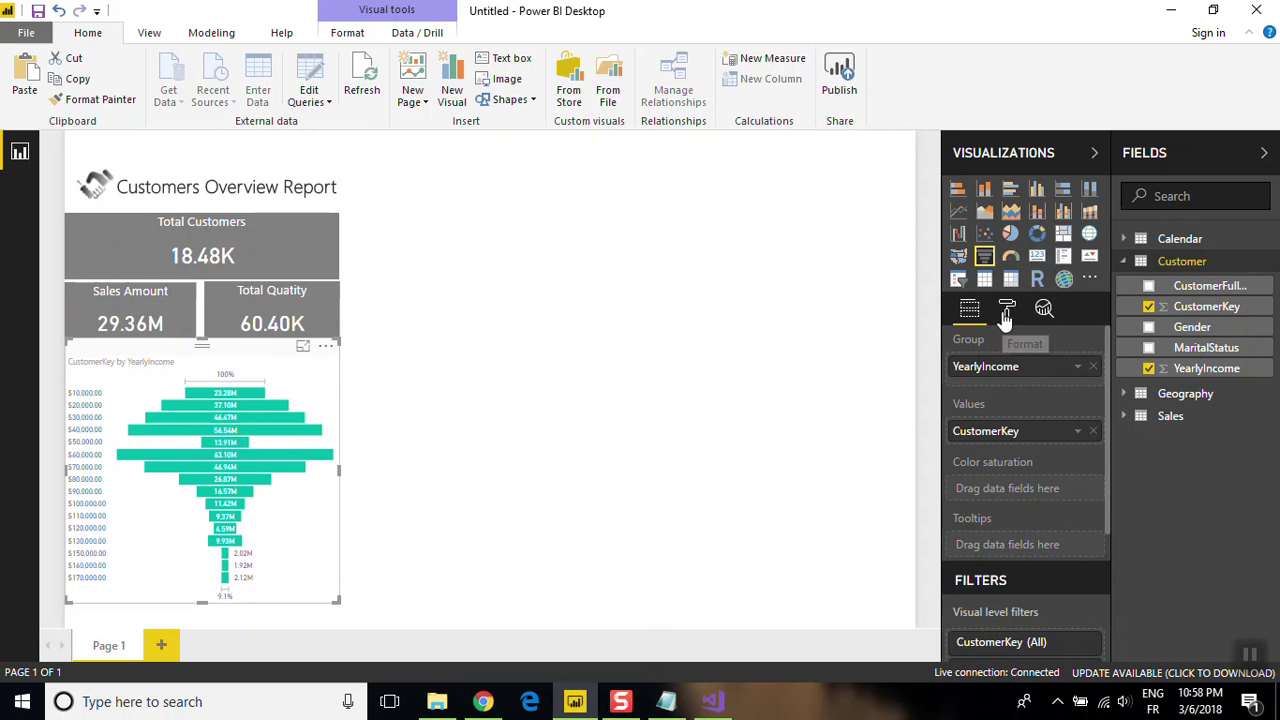
{"action": "left_click", "coordinate": [281, 240]}
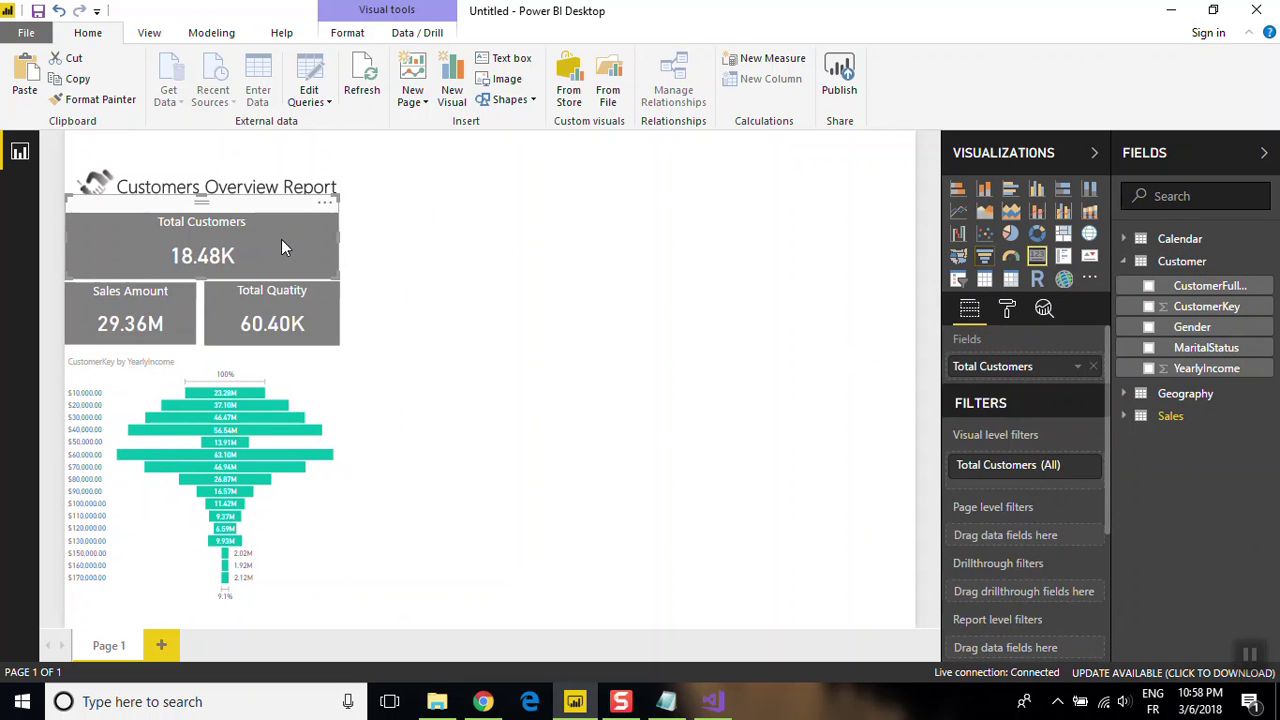
- Copy the Total Customers card's formatting onto the funnel and turn its background off
{"action": "left_click", "coordinate": [95, 99]}
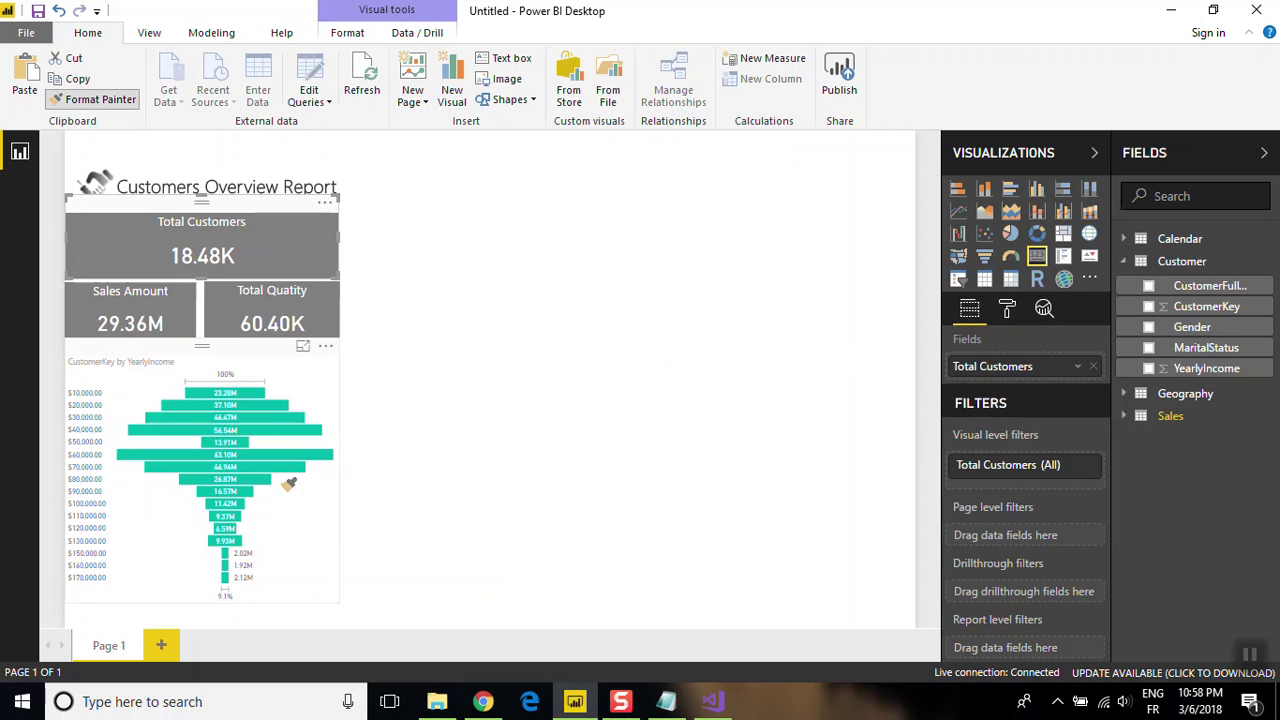
{"action": "left_click", "coordinate": [166, 420]}
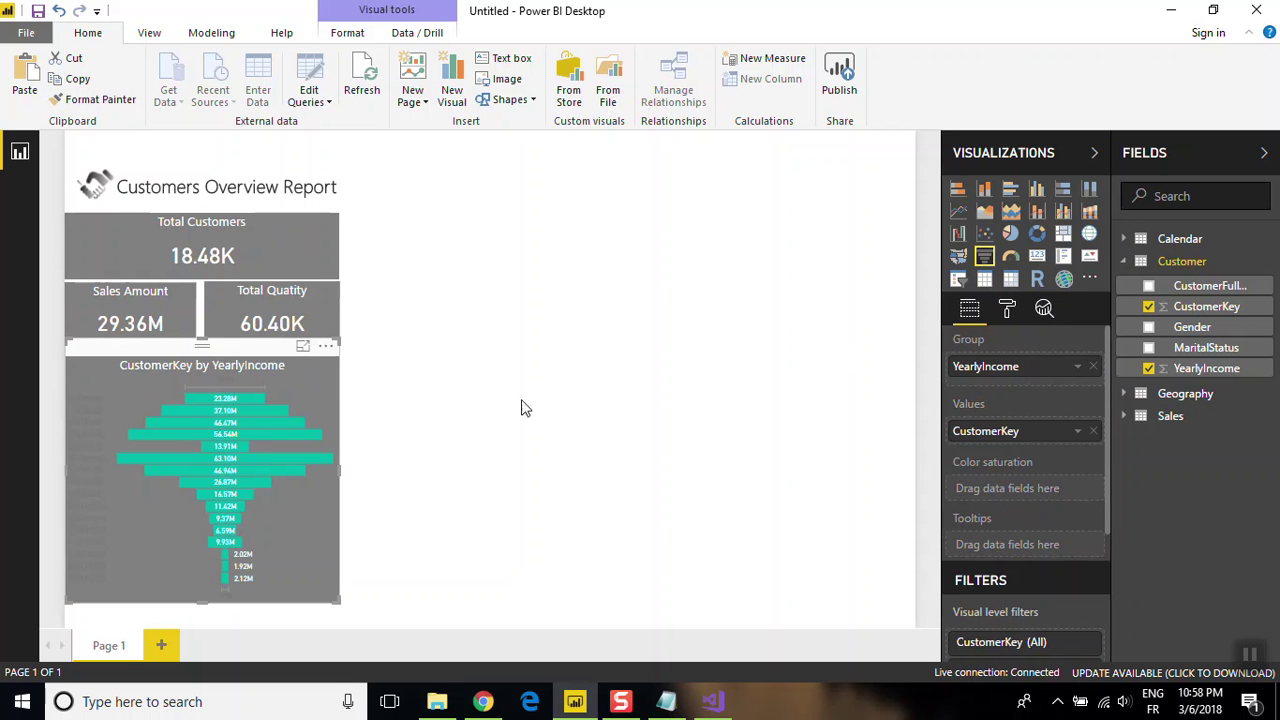
{"action": "left_click", "coordinate": [1010, 313]}
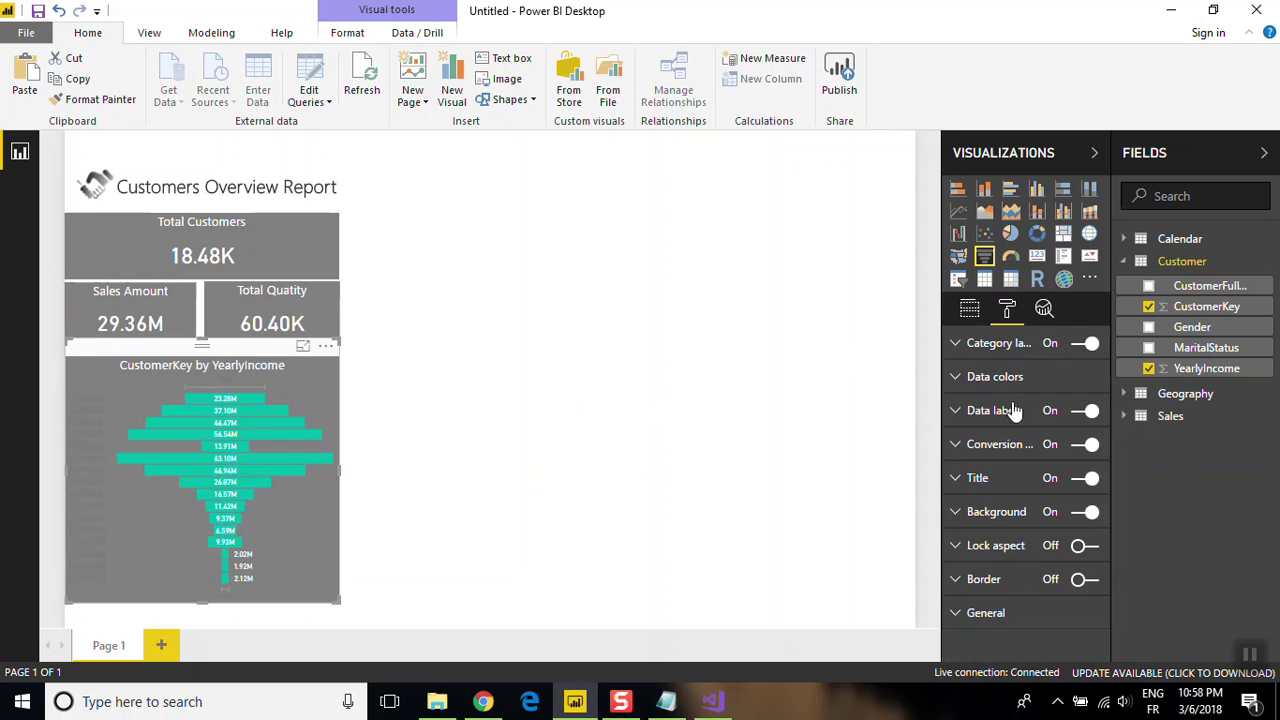
{"action": "left_click", "coordinate": [1085, 511]}
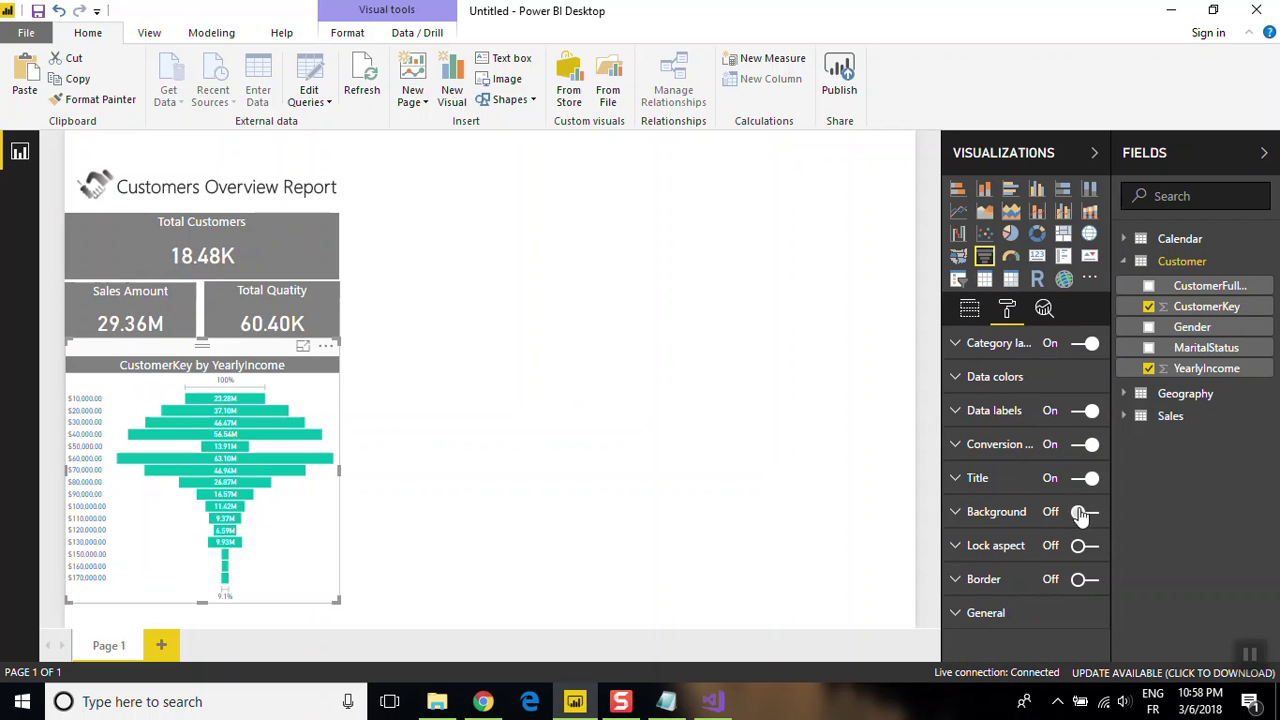
- Change the funnel's data colour to a dark grey
{"action": "left_click", "coordinate": [1018, 342]}
{"action": "left_click", "coordinate": [1070, 377]}
{"action": "left_click", "coordinate": [1072, 378]}
{"action": "left_click", "coordinate": [1003, 348]}
{"action": "left_click", "coordinate": [994, 384]}
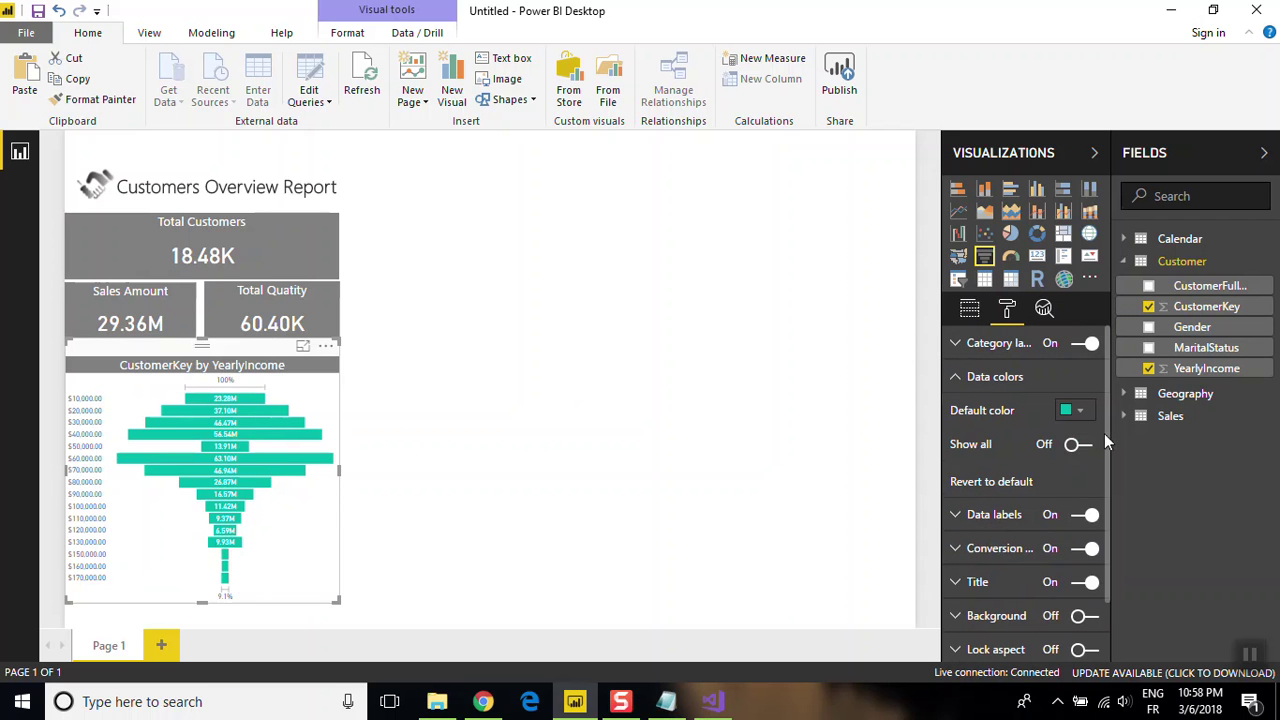
{"action": "left_click", "coordinate": [1082, 414]}
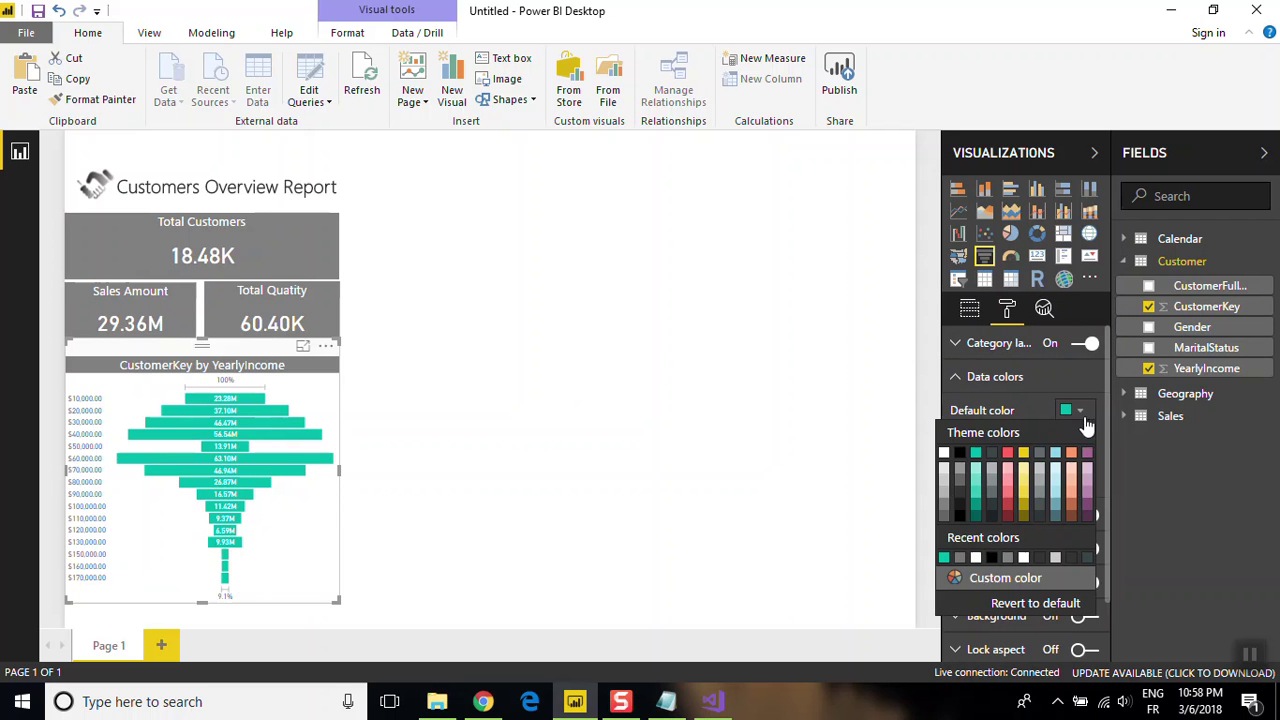
{"action": "left_click", "coordinate": [955, 488]}
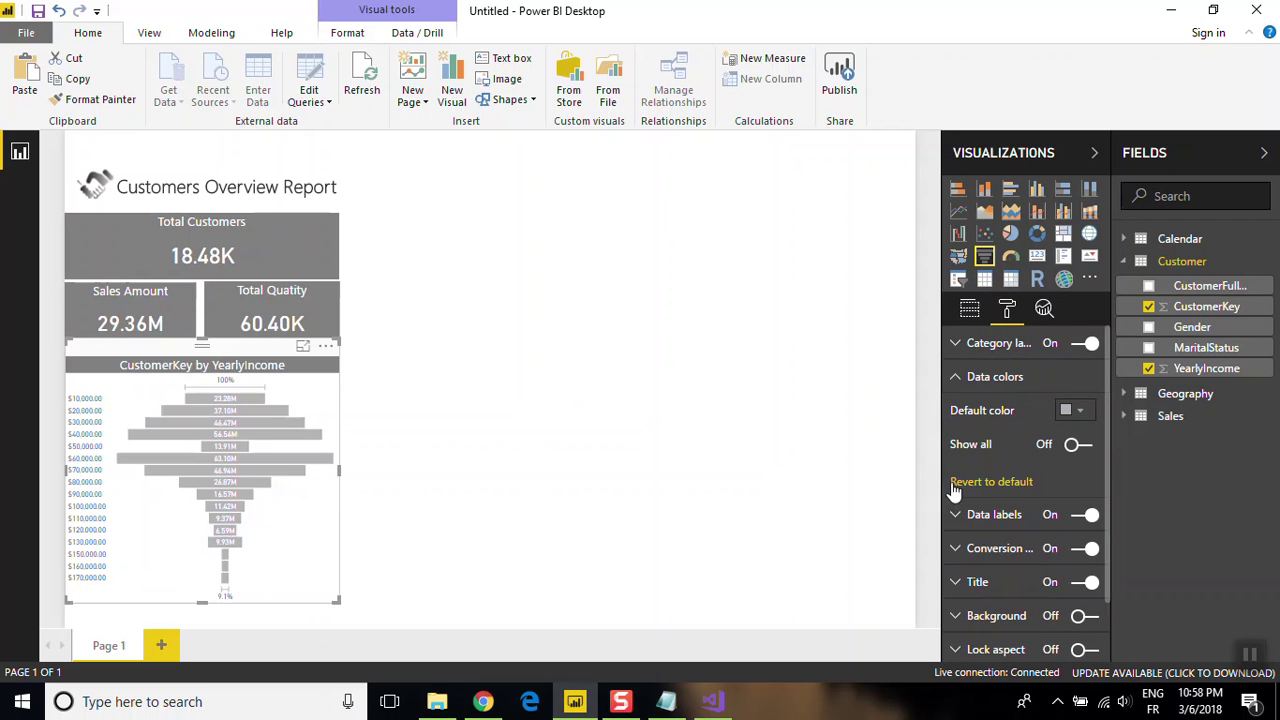
{"action": "left_click", "coordinate": [1081, 416]}
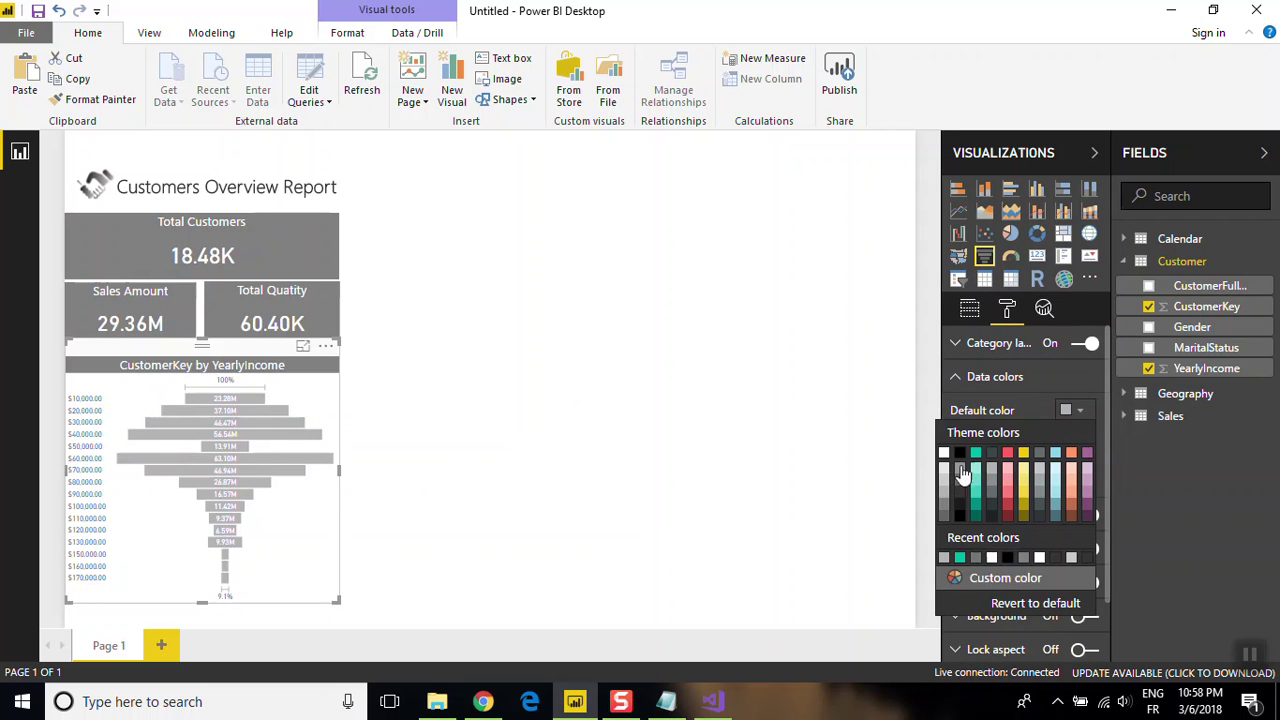
{"action": "left_click", "coordinate": [942, 500]}
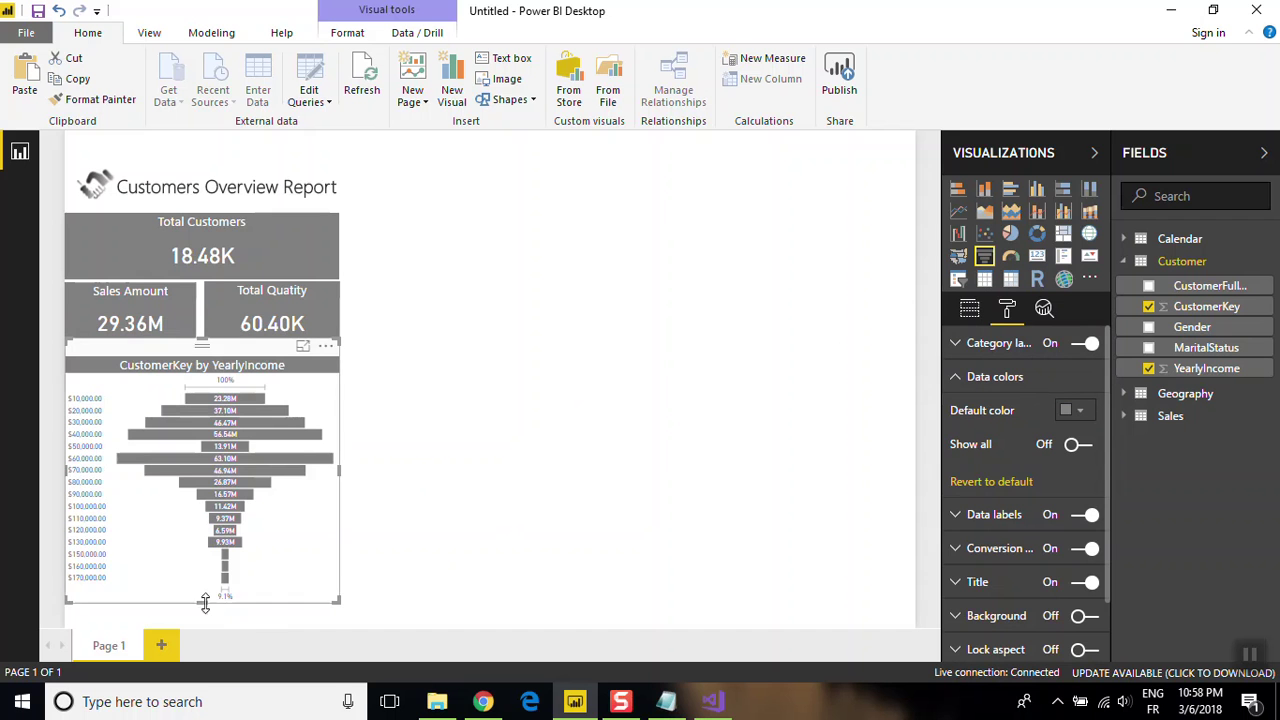
- Stretch the funnel chart a bit taller
{"action": "left_click_drag", "start_coordinate": [203, 604], "coordinate": [196, 650]}
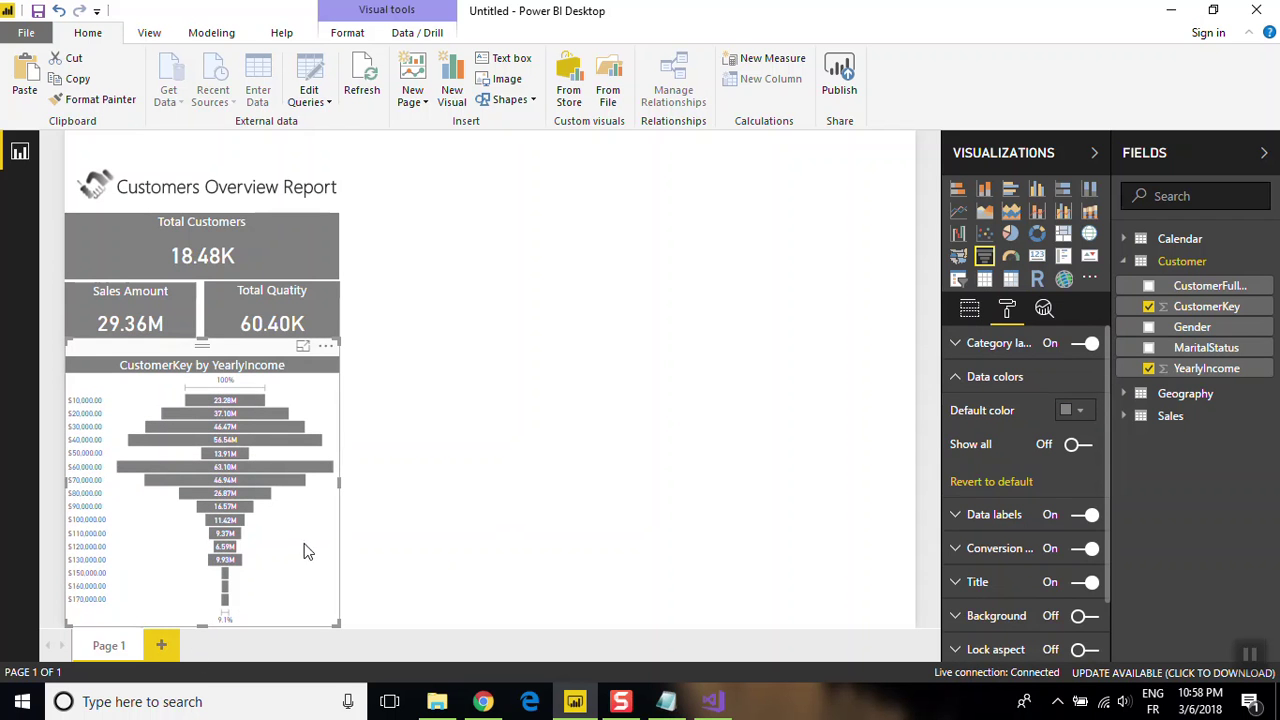
{"action": "left_click", "coordinate": [453, 444]}
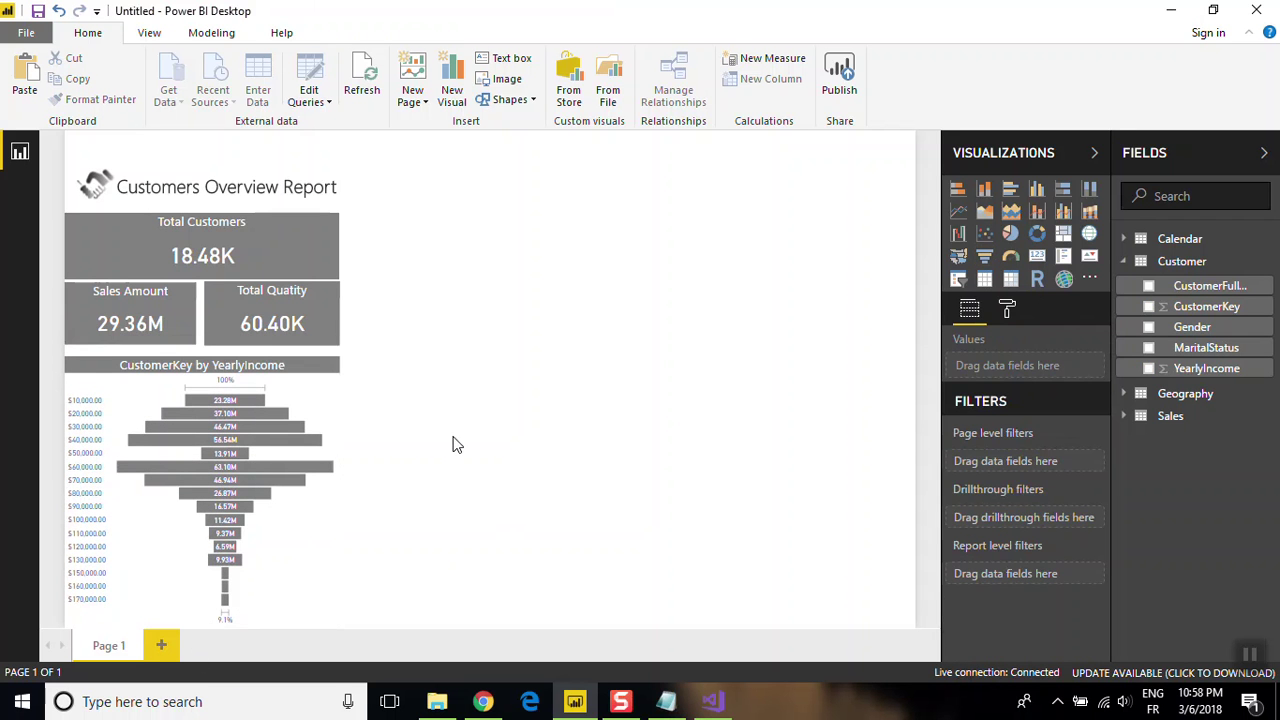
{"action": "left_click", "coordinate": [319, 323]}
- Align the tops of the Total Quantity and Sales Amount cards, then add a pie chart
{"action": "left_click_drag", "start_coordinate": [286, 267], "coordinate": [271, 259]}
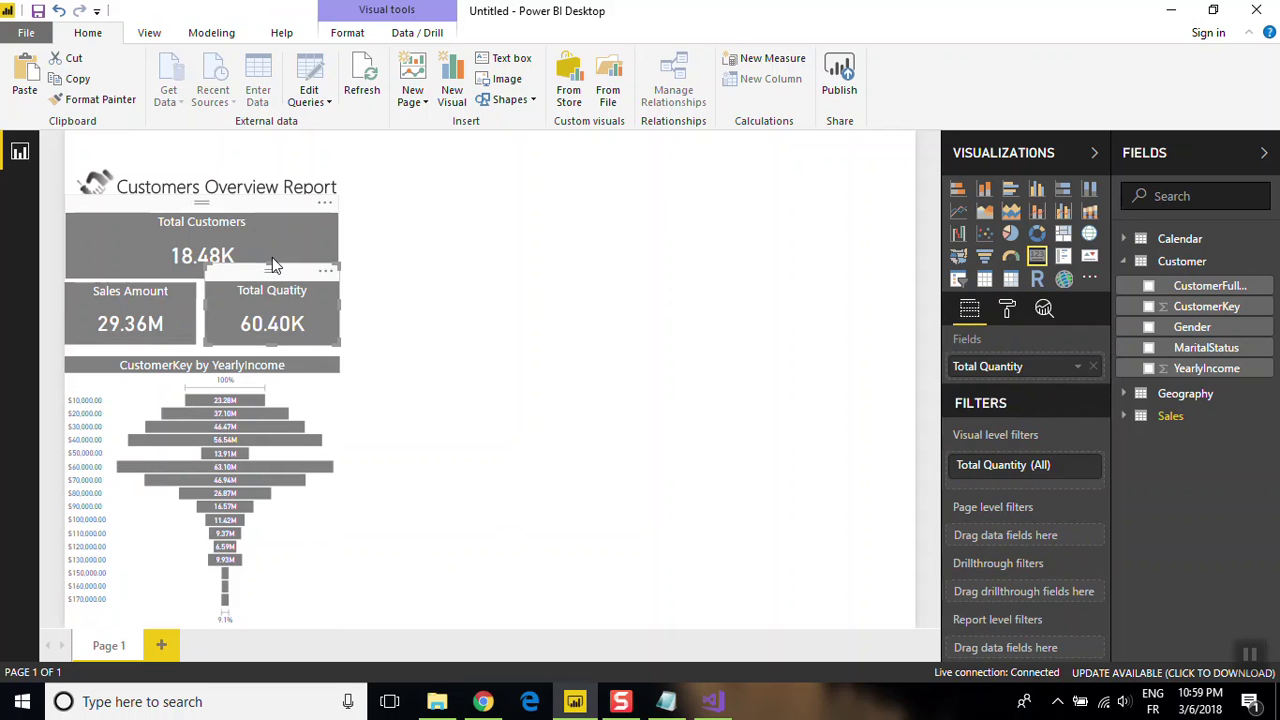
{"action": "left_click", "coordinate": [133, 276]}
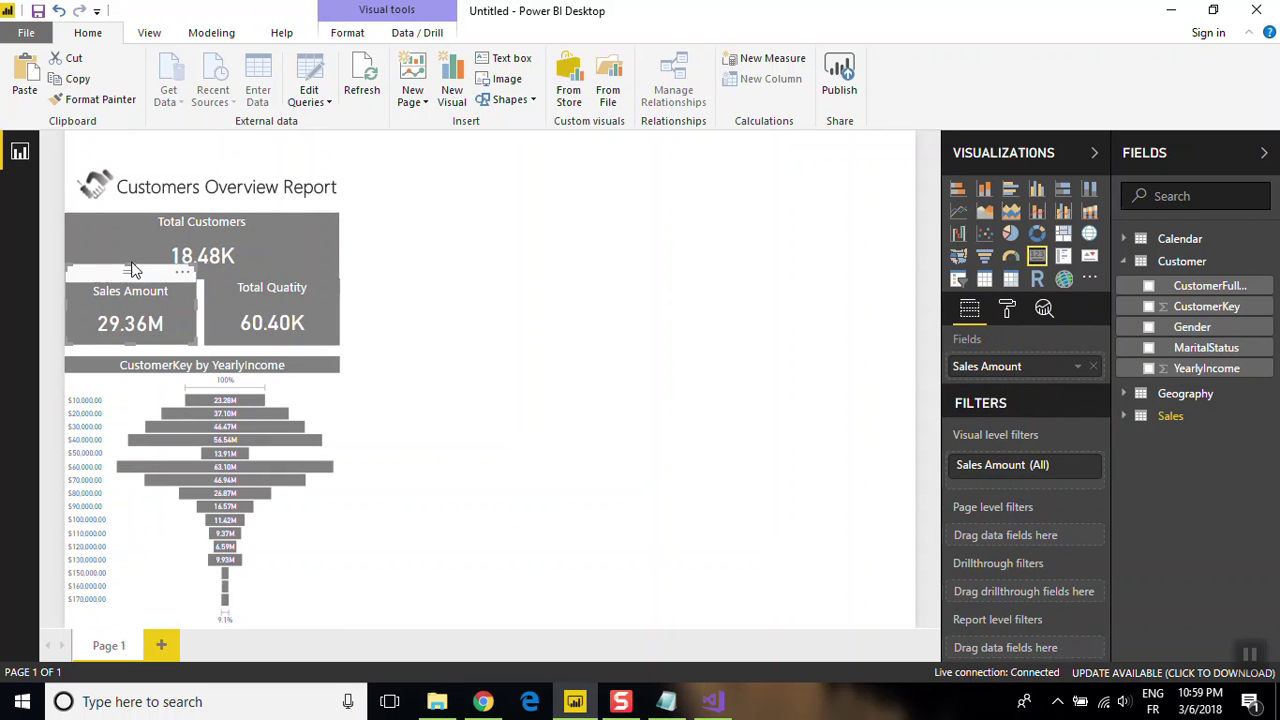
{"action": "left_click_drag", "start_coordinate": [130, 262], "coordinate": [130, 257]}
{"action": "left_click", "coordinate": [465, 275]}
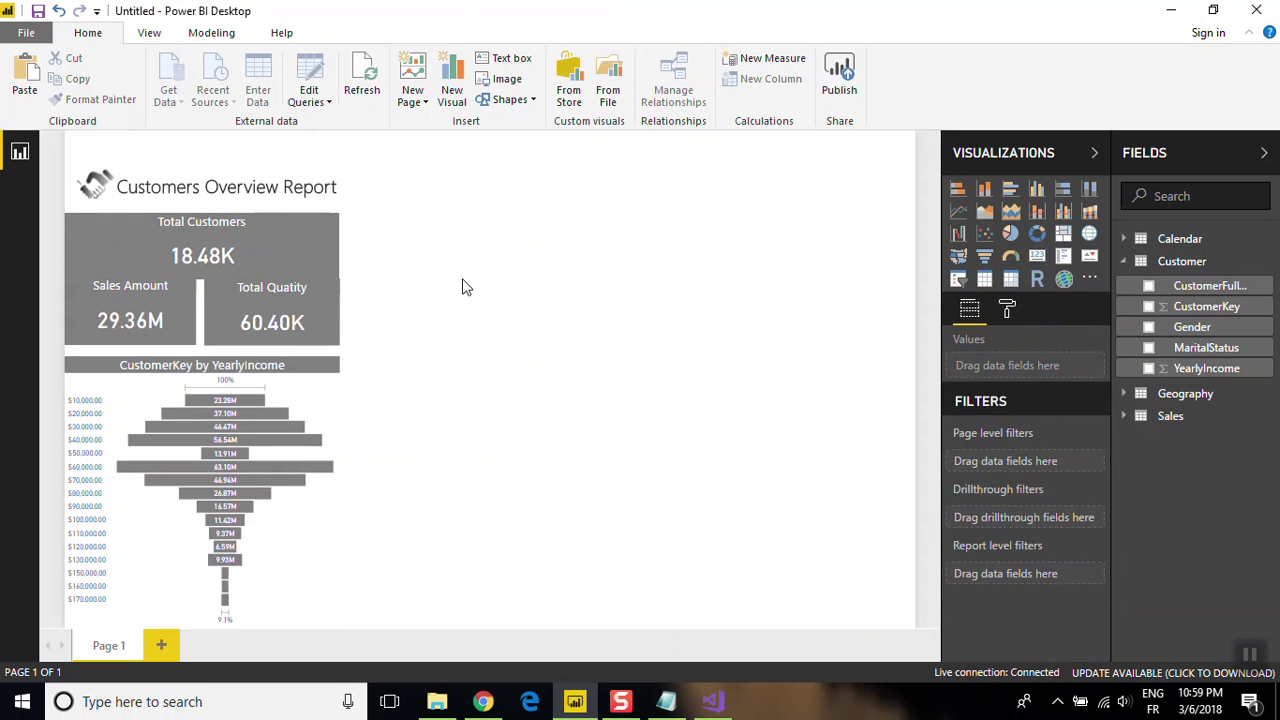
{"action": "left_click", "coordinate": [305, 271]}
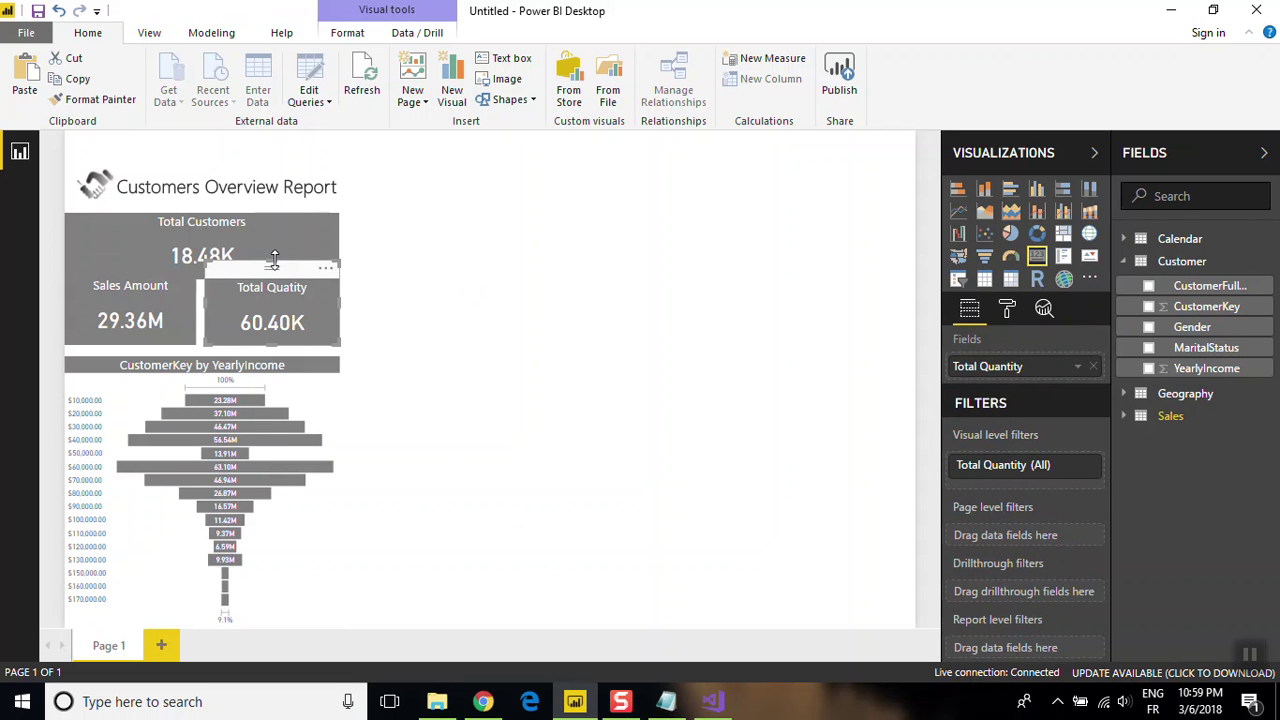
{"action": "left_click_drag", "start_coordinate": [274, 263], "coordinate": [274, 267]}
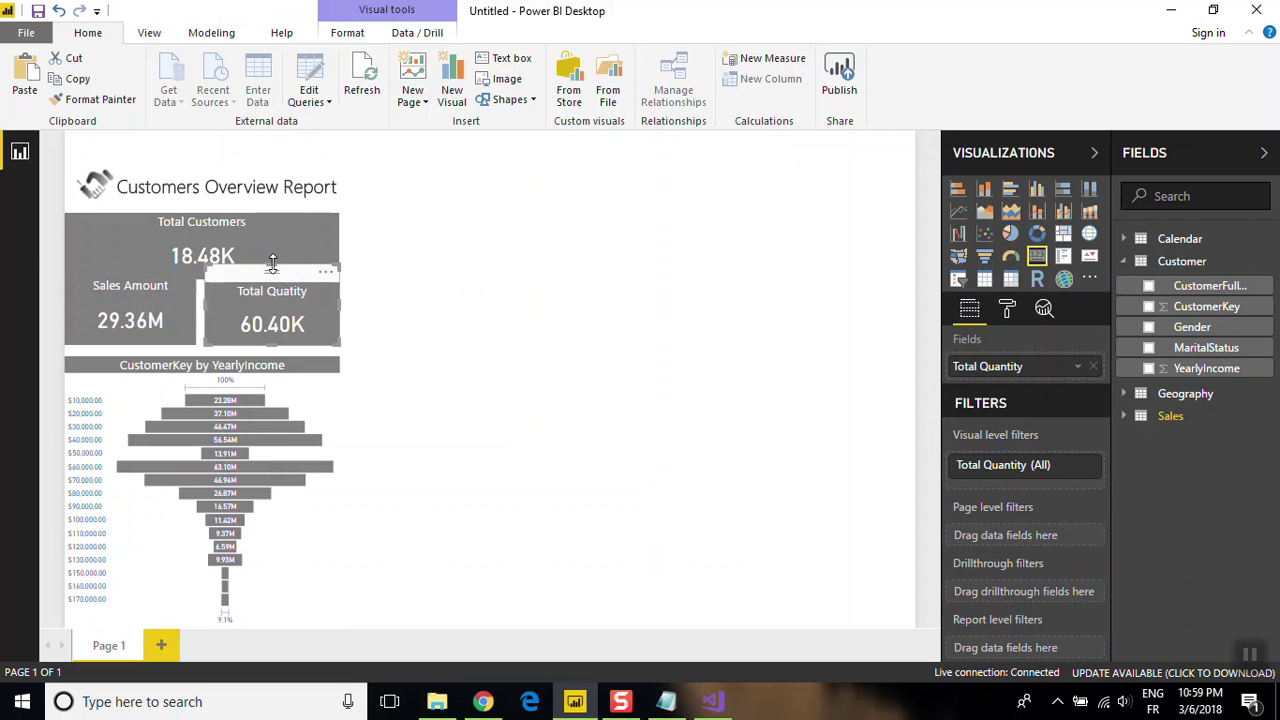
{"action": "left_click", "coordinate": [147, 271]}
{"action": "left_click_drag", "start_coordinate": [128, 264], "coordinate": [127, 267]}
{"action": "left_click", "coordinate": [460, 287]}
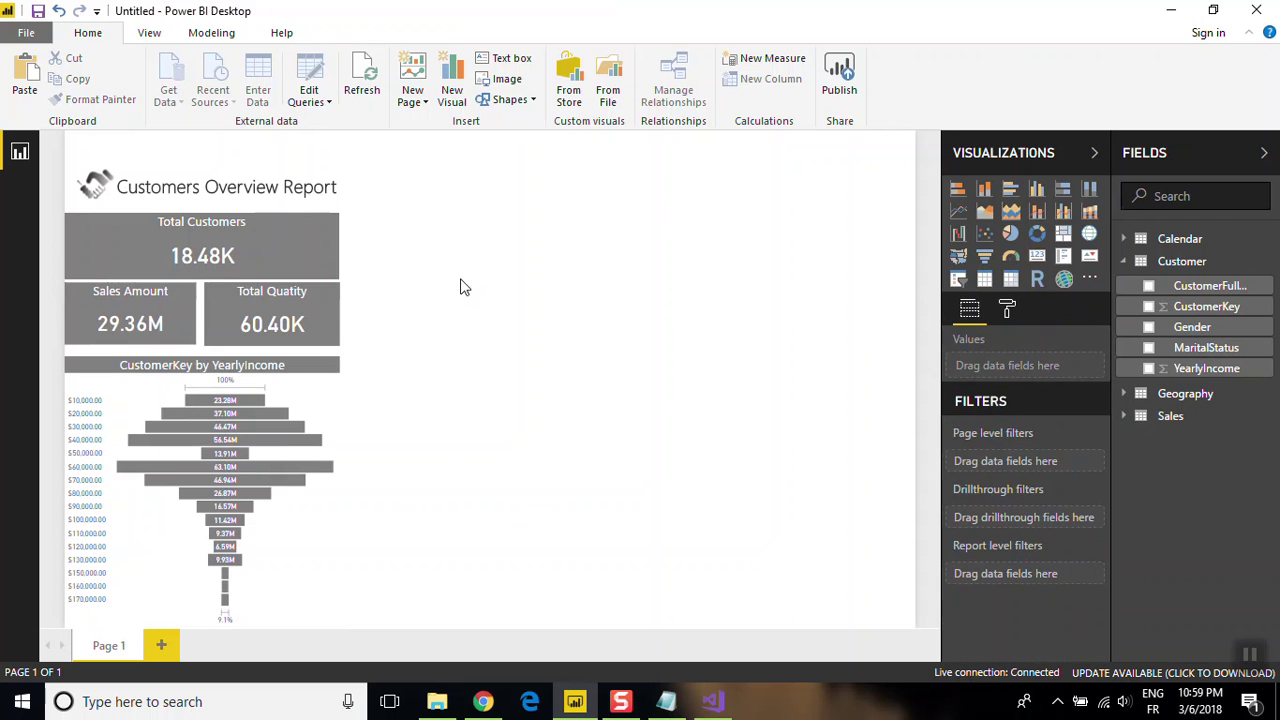
{"action": "left_click", "coordinate": [1010, 233]}
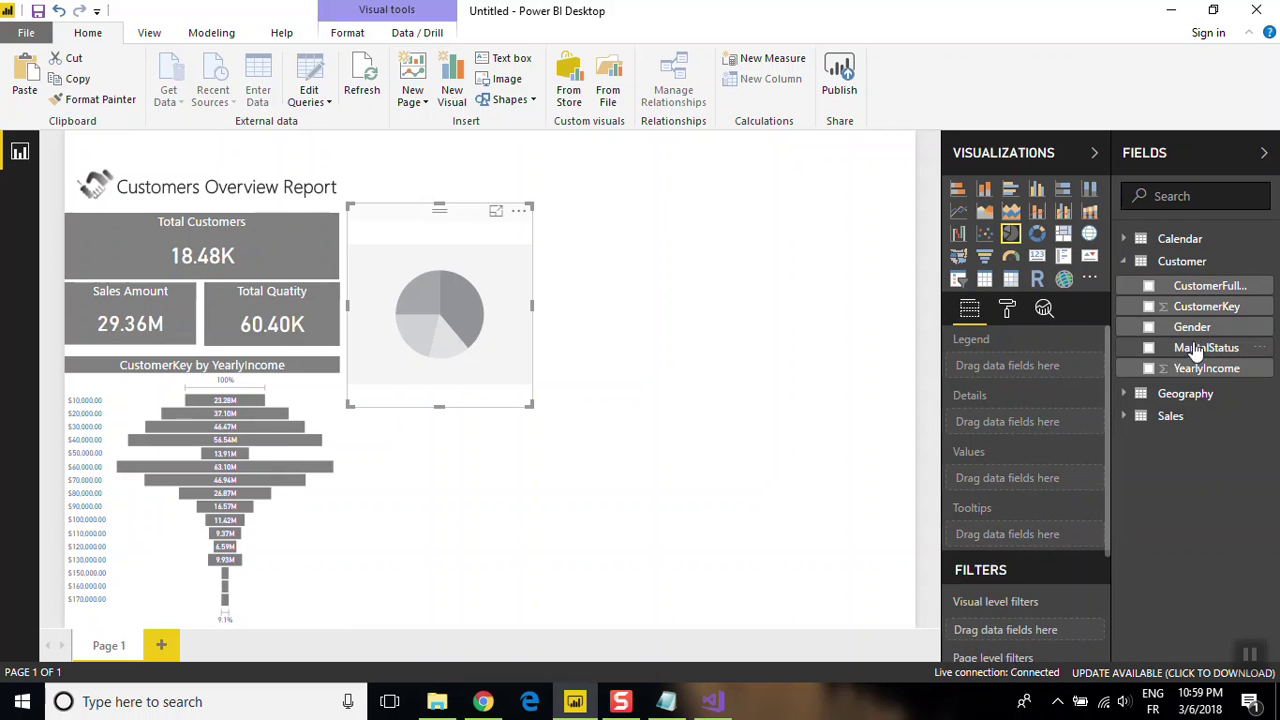
- Set the pie's legend to MaritalStatus and its values to Sales Amount
{"action": "left_click_drag", "start_coordinate": [1195, 350], "coordinate": [1050, 368]}
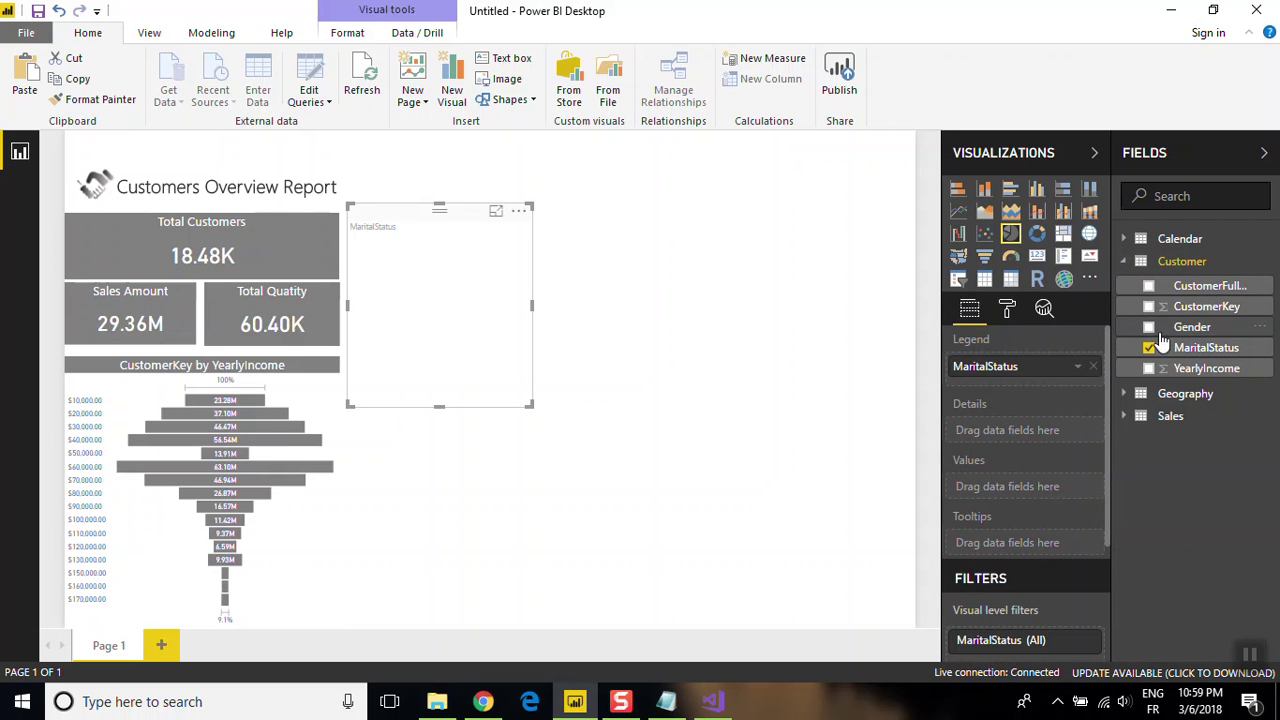
{"action": "left_click", "coordinate": [1140, 415]}
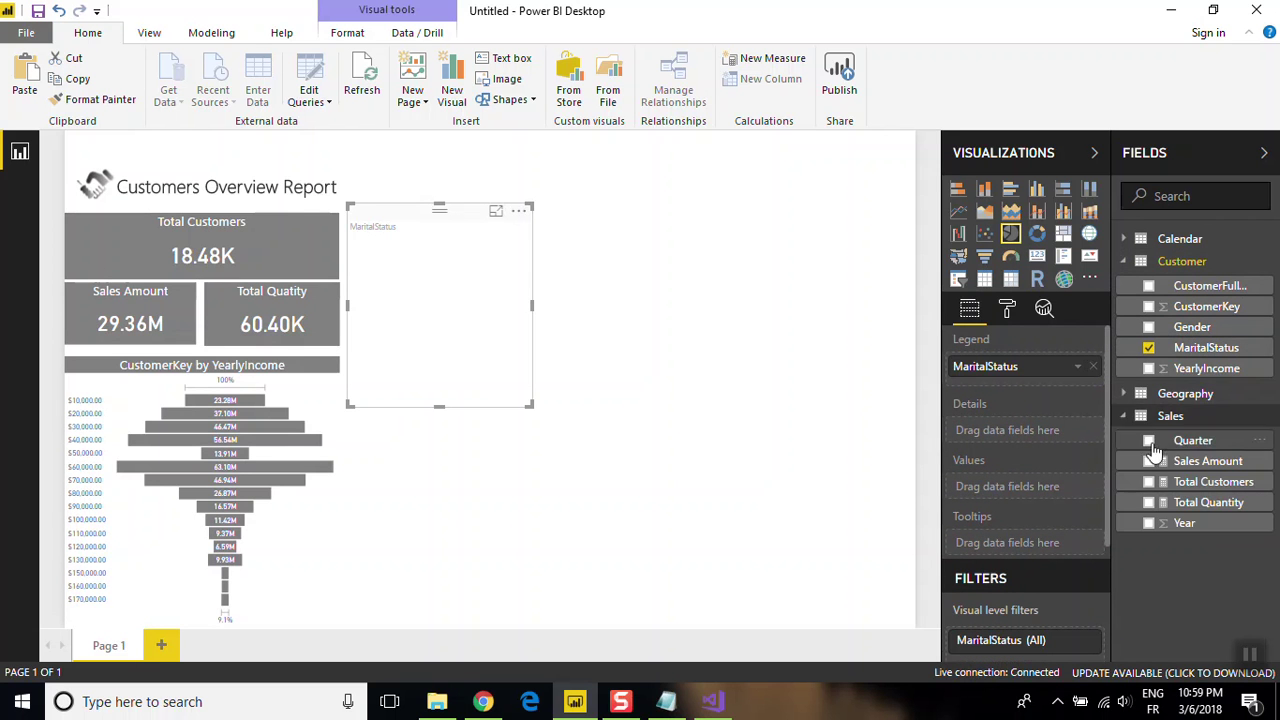
{"action": "mouse_move", "coordinate": [1176, 455]}
{"action": "left_mouse_down"}
{"action": "mouse_move", "coordinate": [1043, 447]}
{"action": "mouse_move", "coordinate": [1012, 488]}
{"action": "left_mouse_up"}
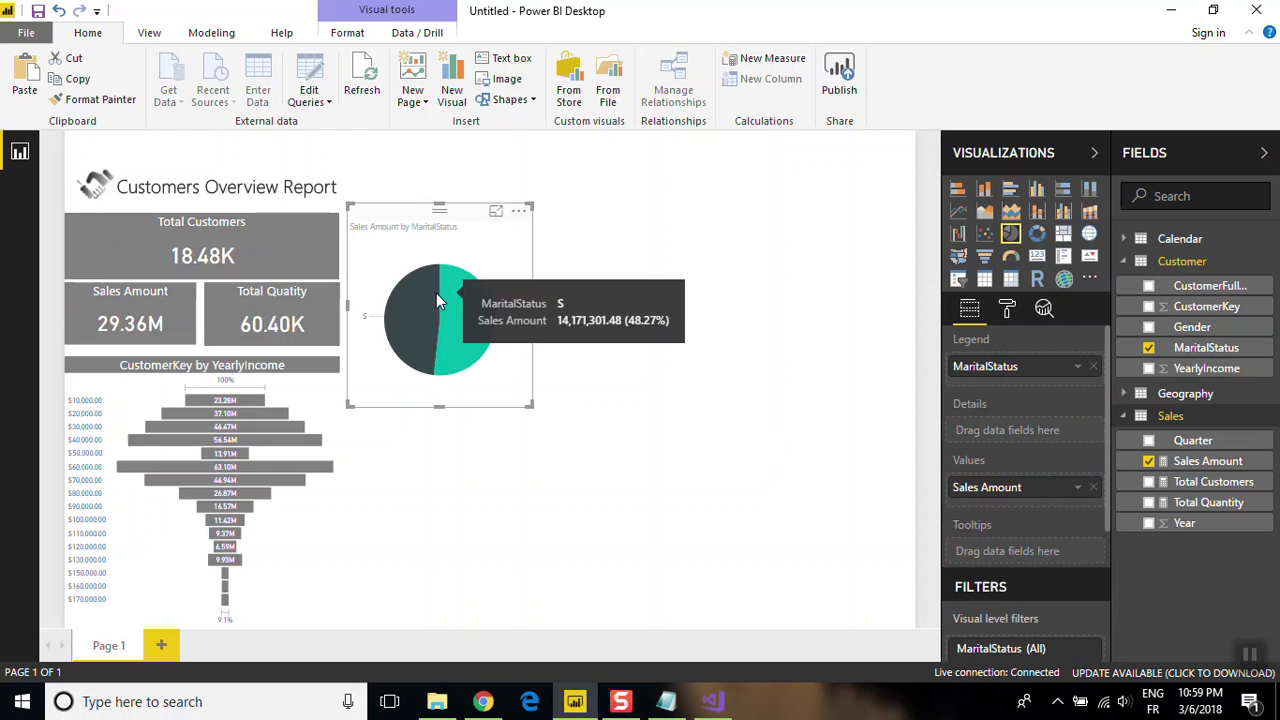
- Apply the Total Customers card's formatting to the pie with Format Painter
{"action": "left_click", "coordinate": [257, 258]}
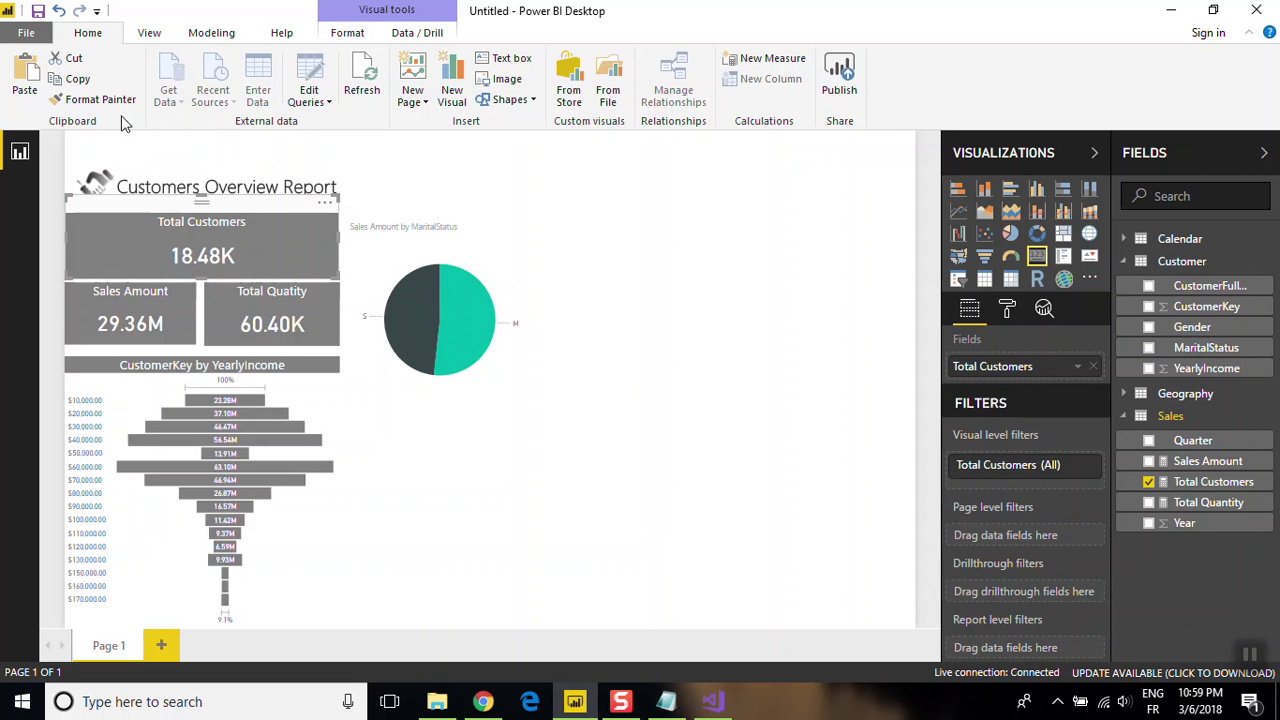
{"action": "left_click", "coordinate": [95, 99]}
{"action": "left_click", "coordinate": [383, 214]}
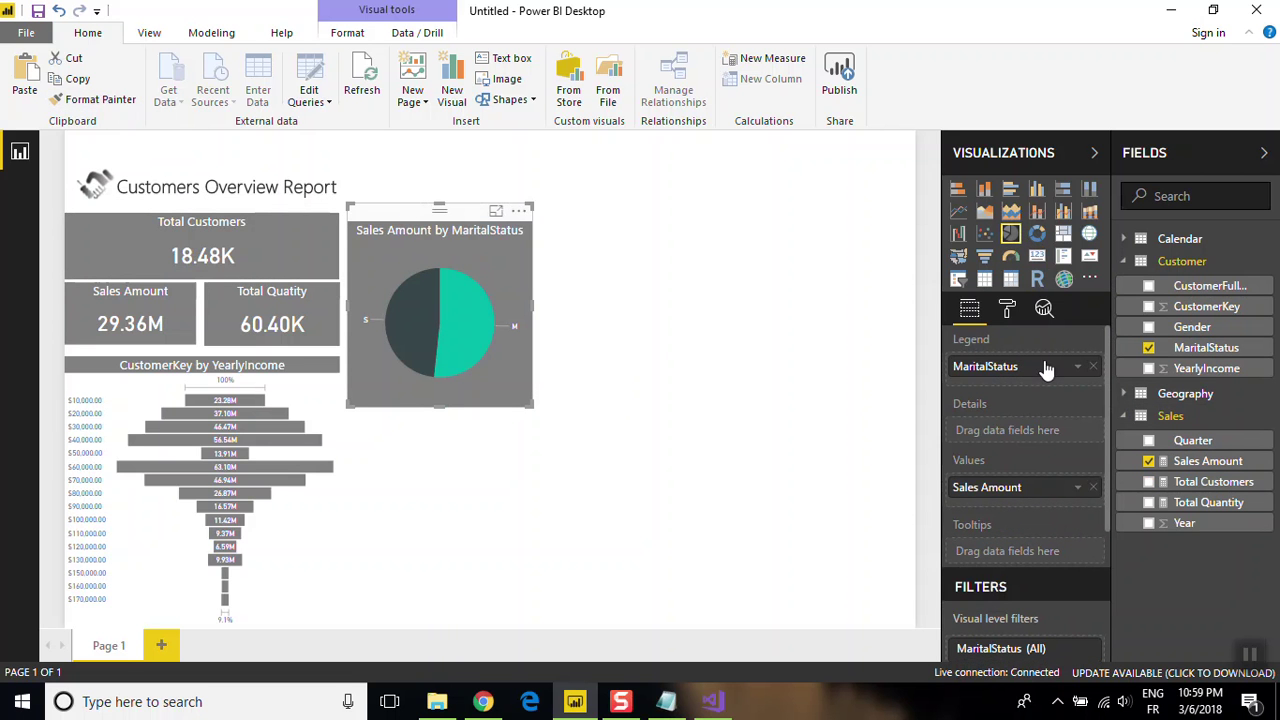
- Turn off the pie chart's grey background
{"action": "left_click", "coordinate": [1007, 309]}
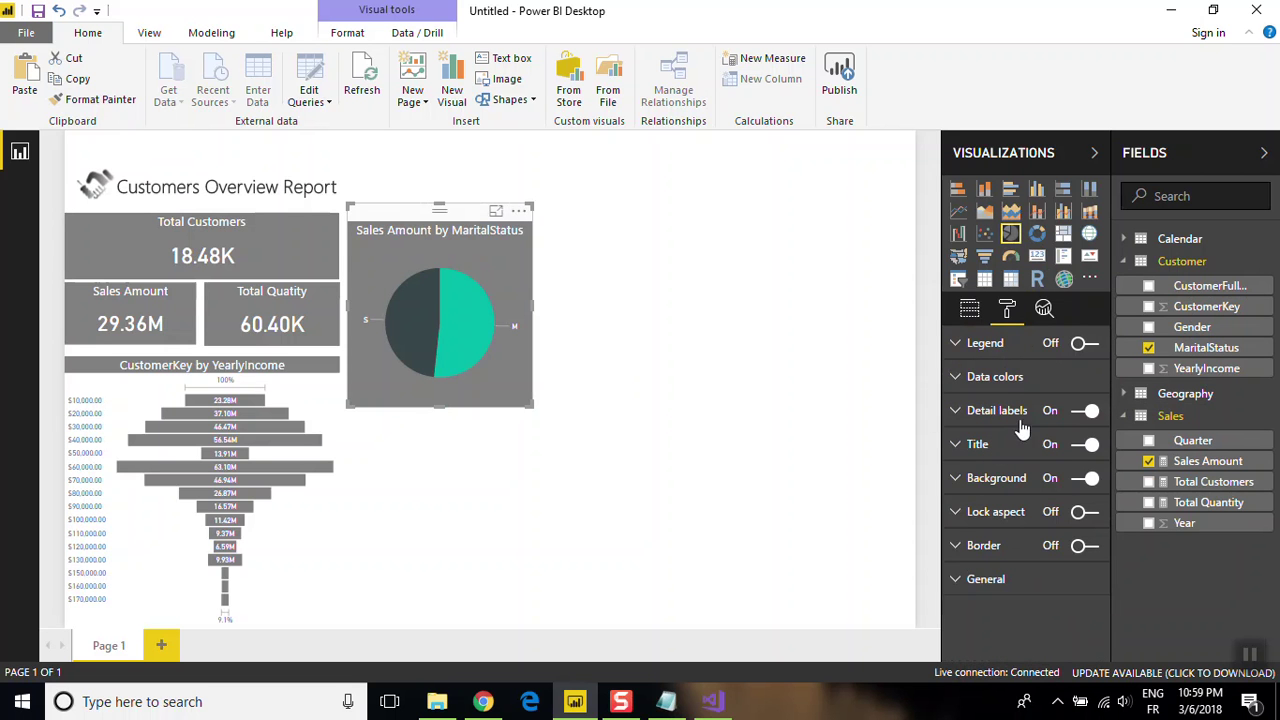
{"action": "left_click", "coordinate": [1080, 486]}
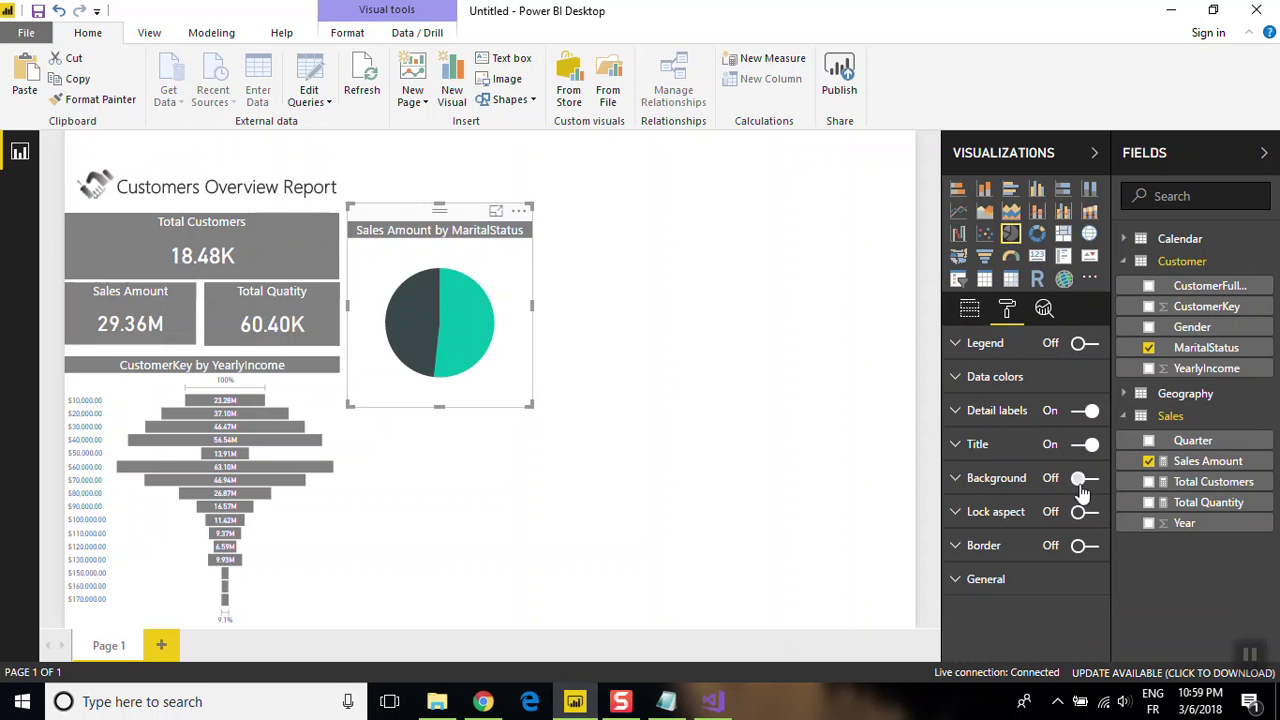
{"action": "left_click", "coordinate": [970, 312]}
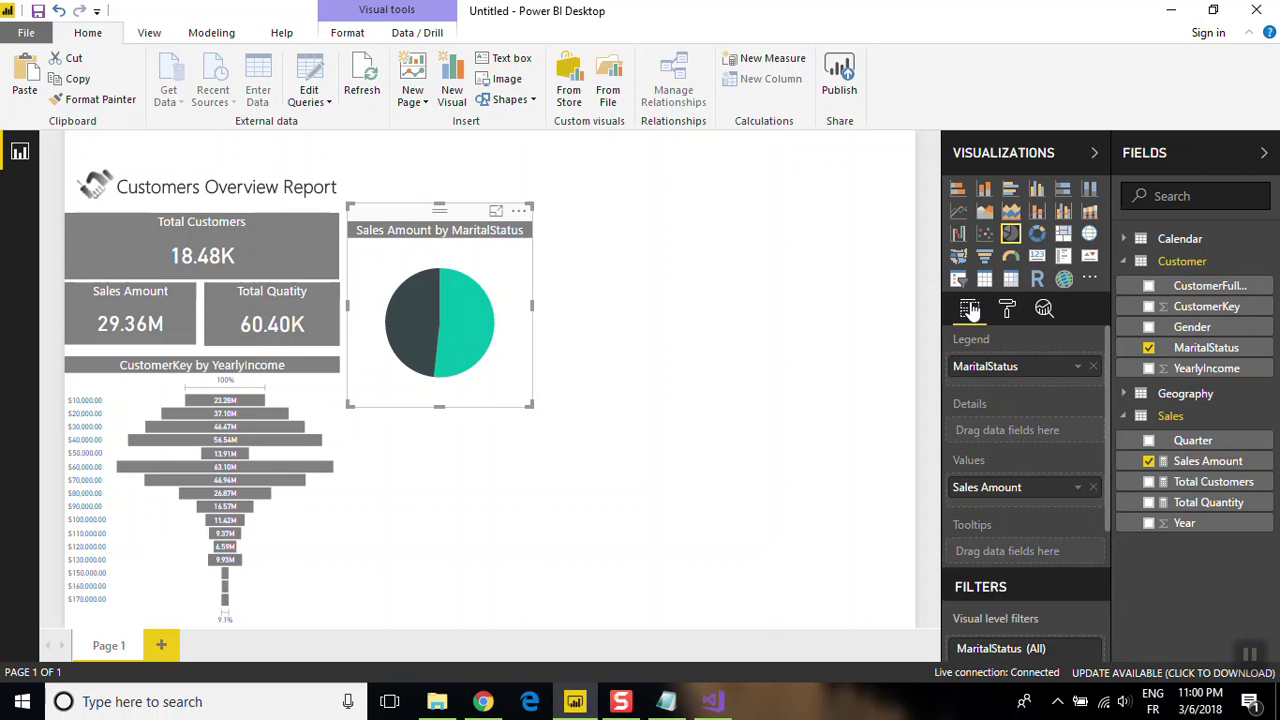
{"action": "left_click", "coordinate": [1008, 312]}
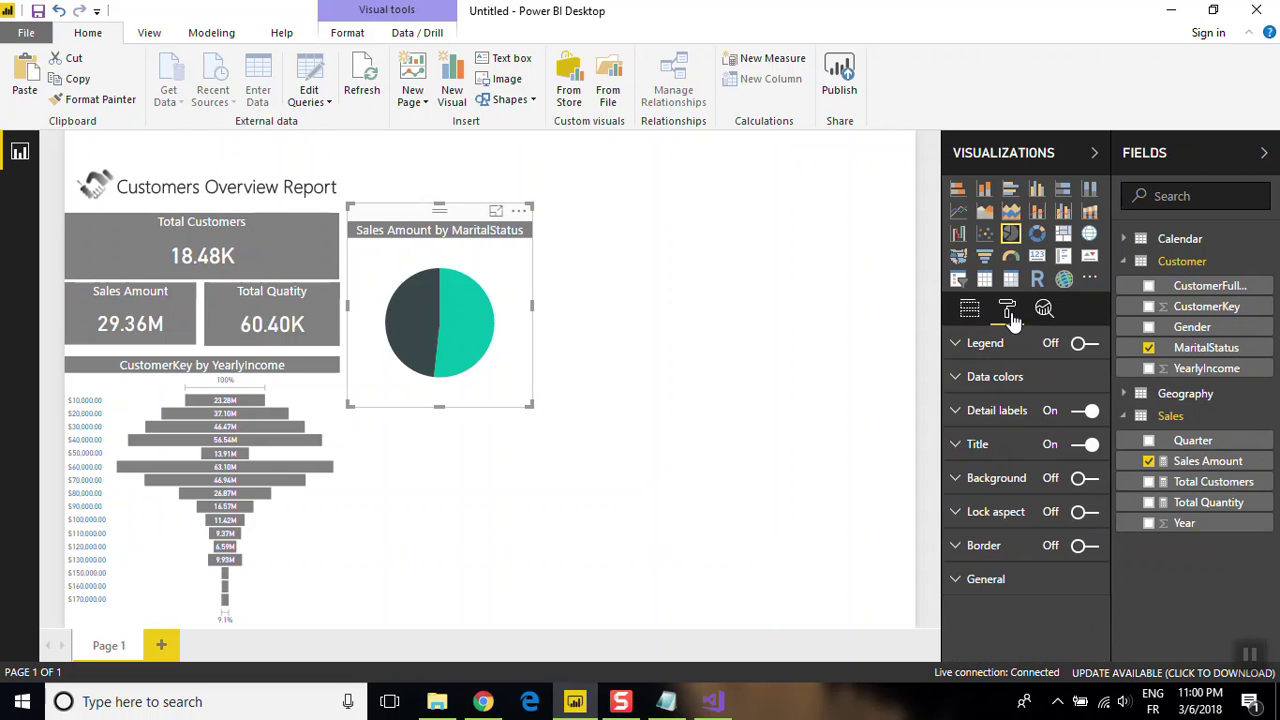
- Colour the M and S slices in grey shades and shorten the pie chart
{"action": "left_click", "coordinate": [1050, 380]}
{"action": "left_click", "coordinate": [1078, 411]}
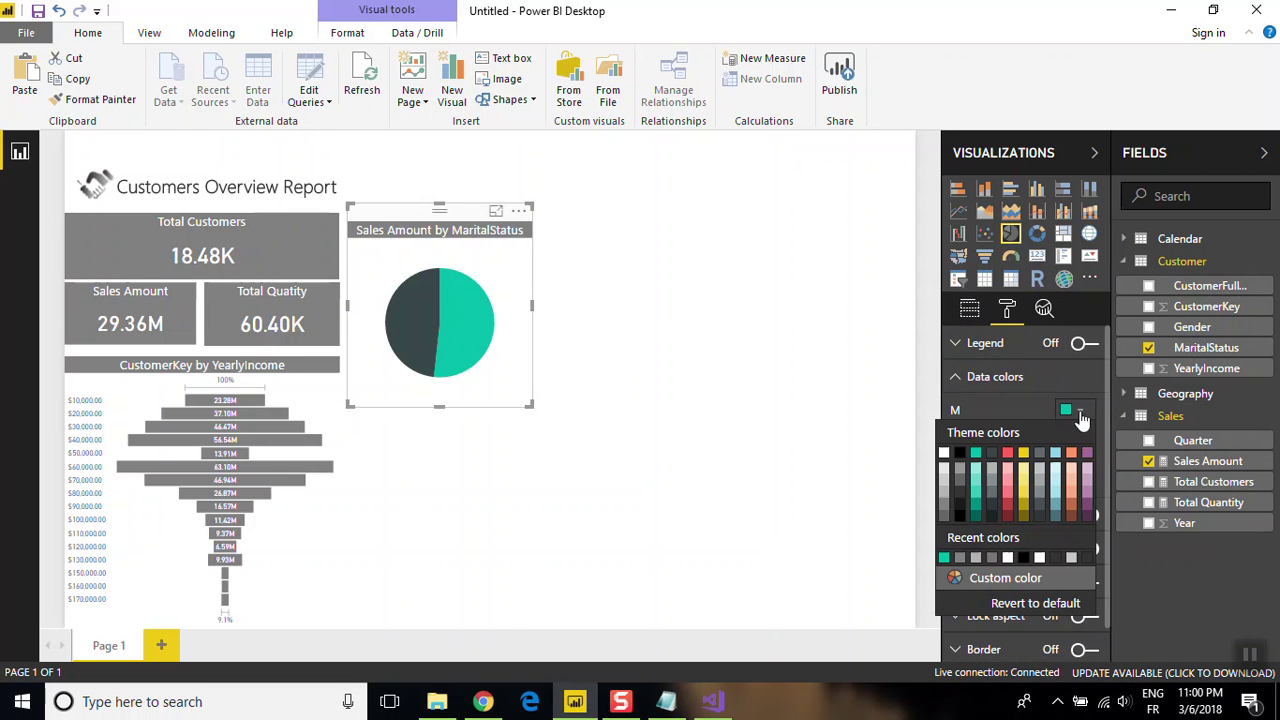
{"action": "left_click", "coordinate": [964, 487]}
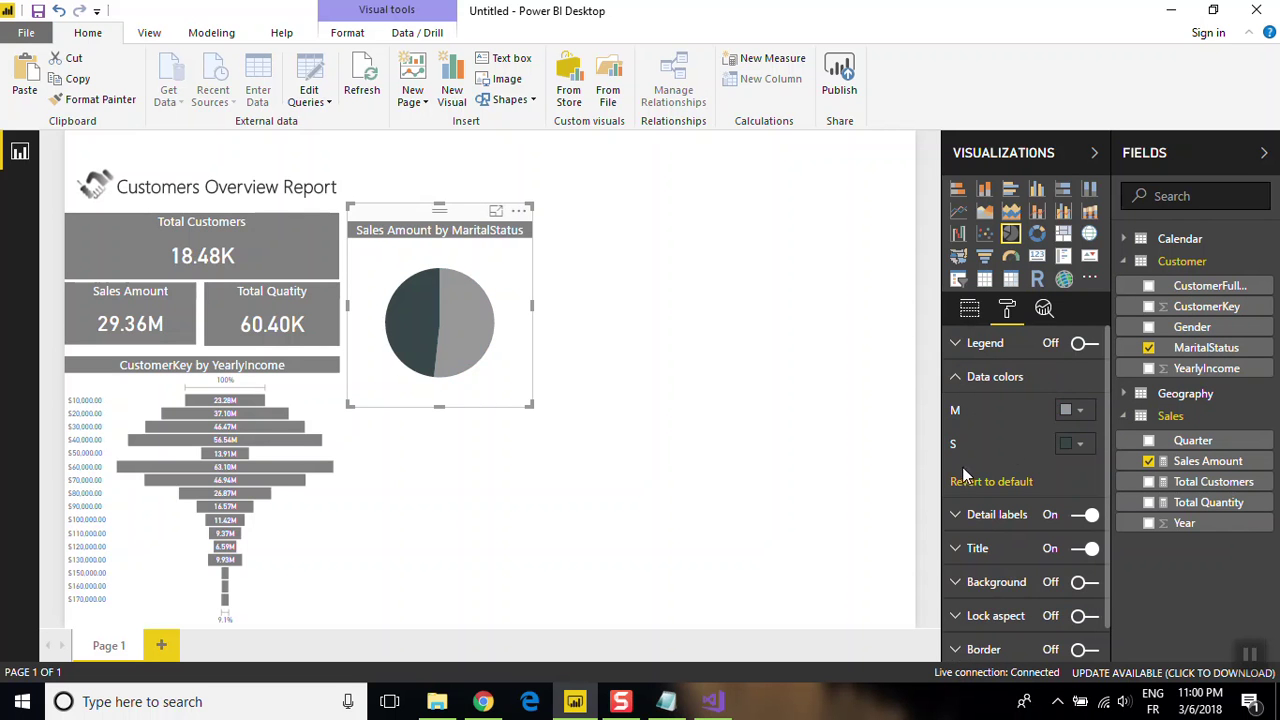
{"action": "left_click", "coordinate": [1079, 446]}
{"action": "left_click", "coordinate": [980, 490]}
{"action": "left_click", "coordinate": [1072, 447]}
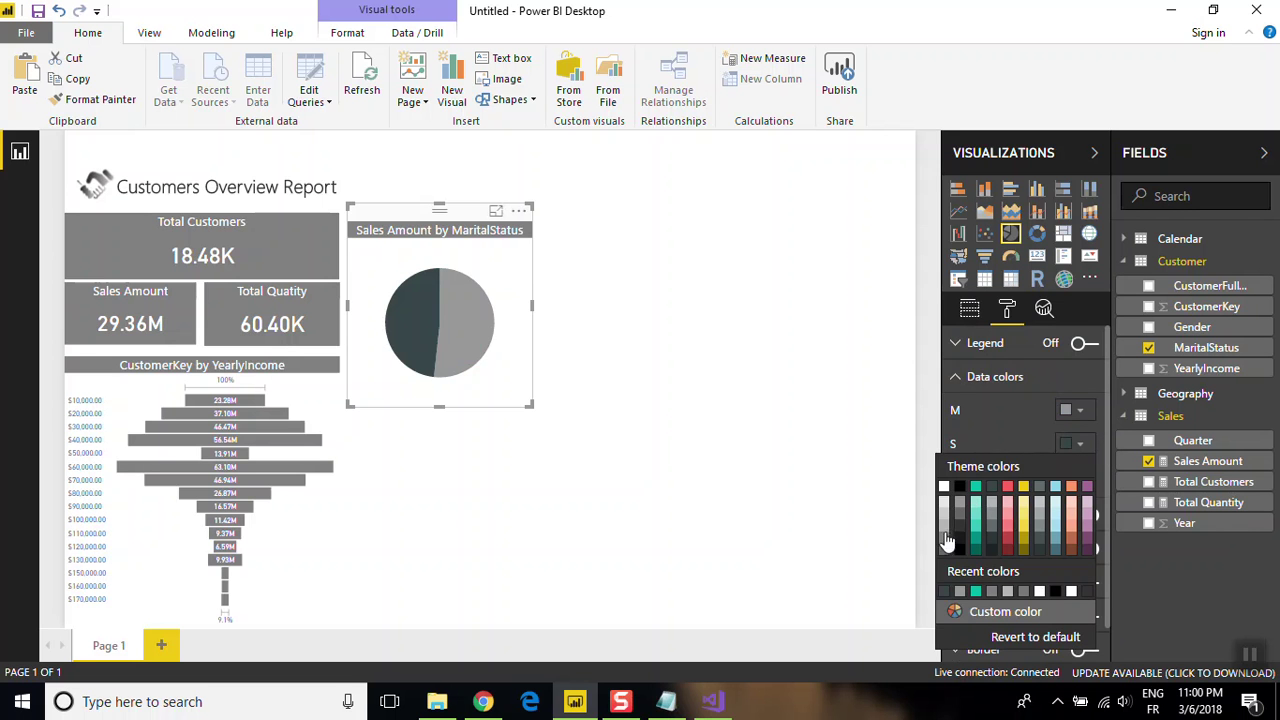
{"action": "left_click", "coordinate": [945, 540]}
{"action": "left_click", "coordinate": [1072, 446]}
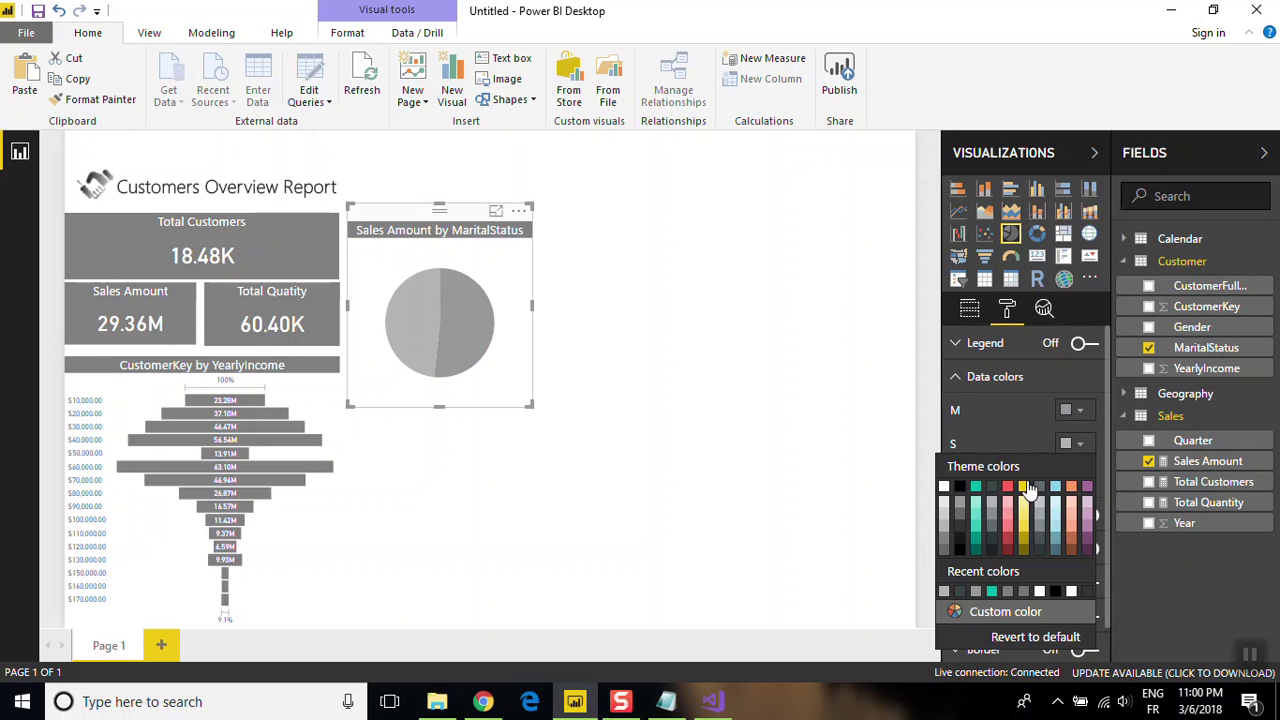
{"action": "left_click", "coordinate": [988, 530]}
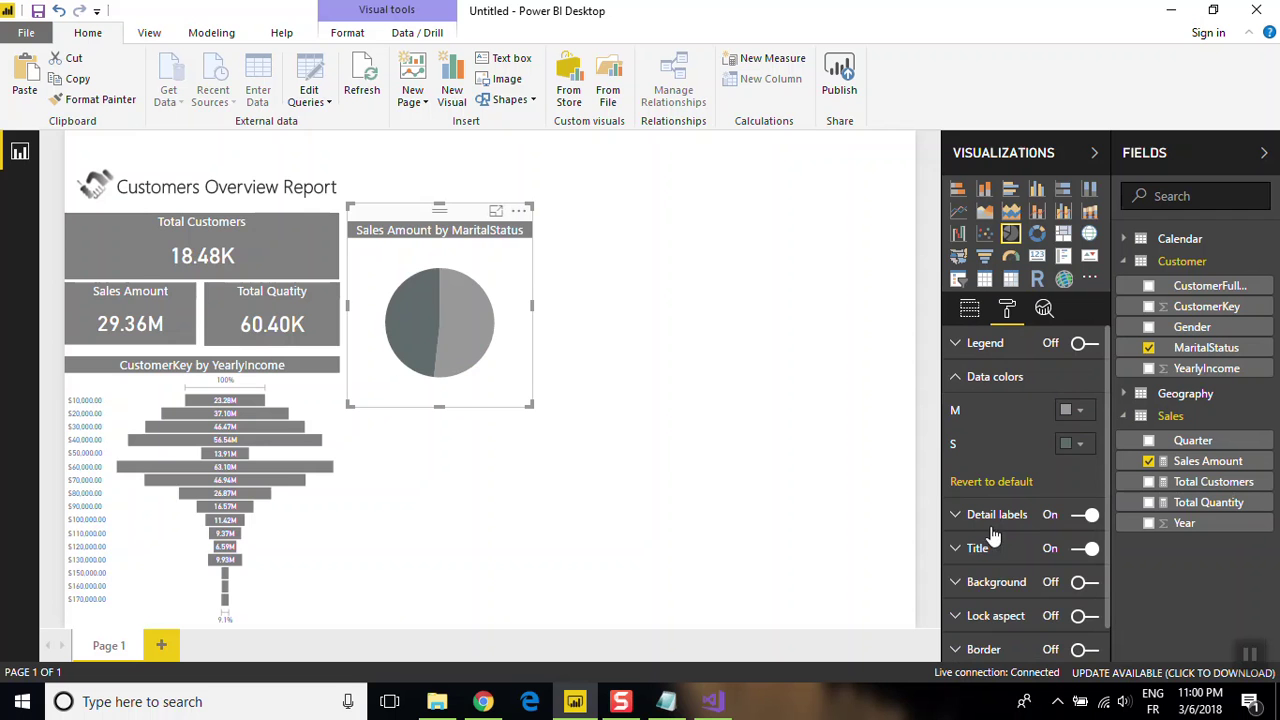
{"action": "left_click", "coordinate": [1078, 443]}
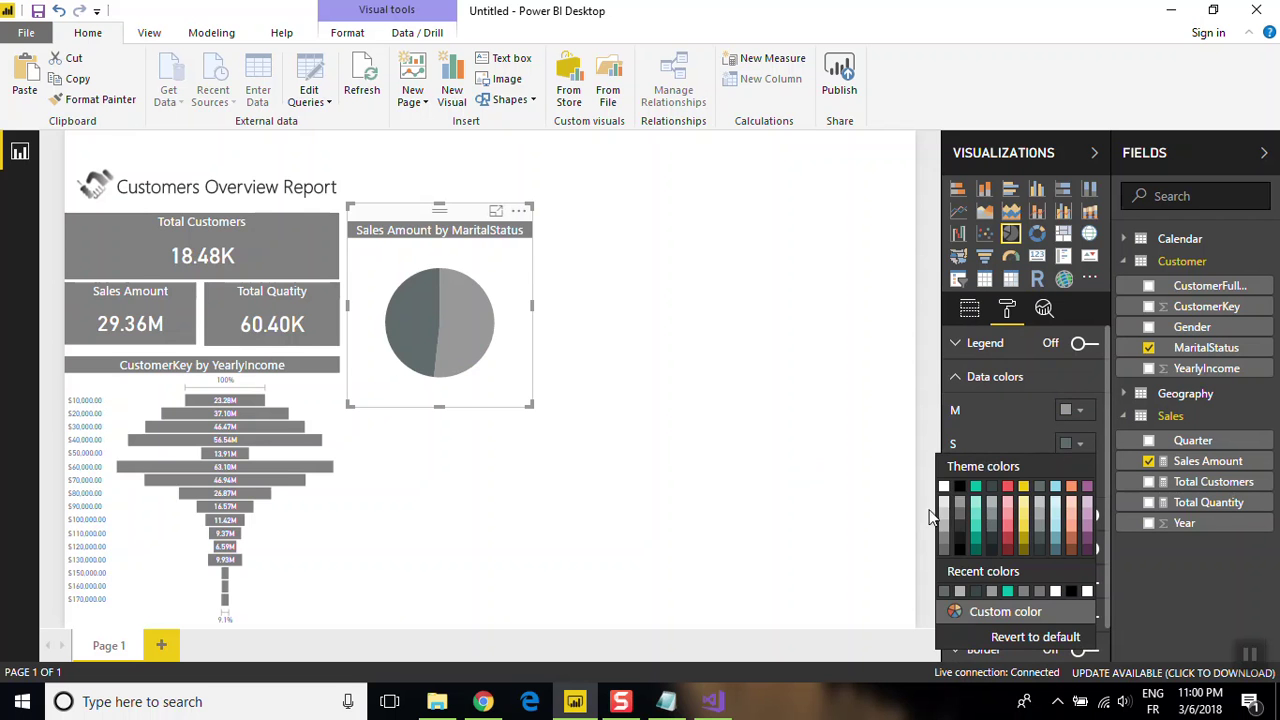
{"action": "left_click", "coordinate": [943, 555]}
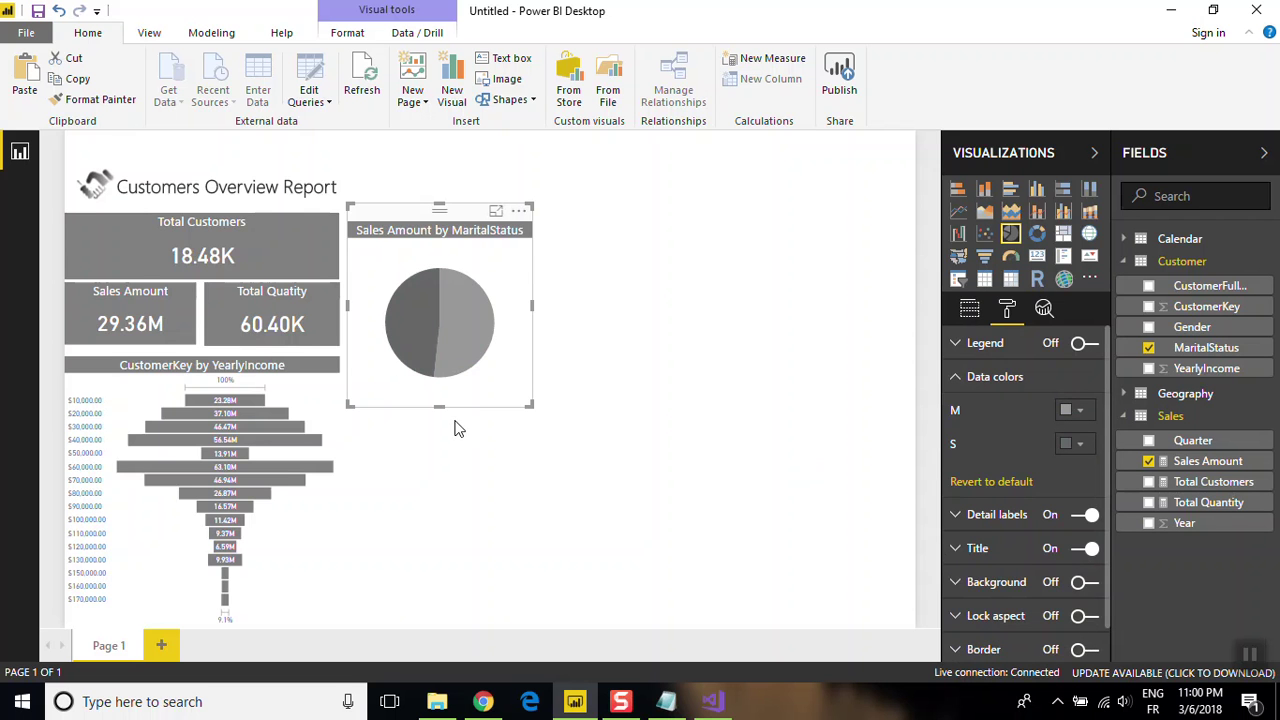
{"action": "left_click_drag", "start_coordinate": [440, 401], "coordinate": [437, 364]}
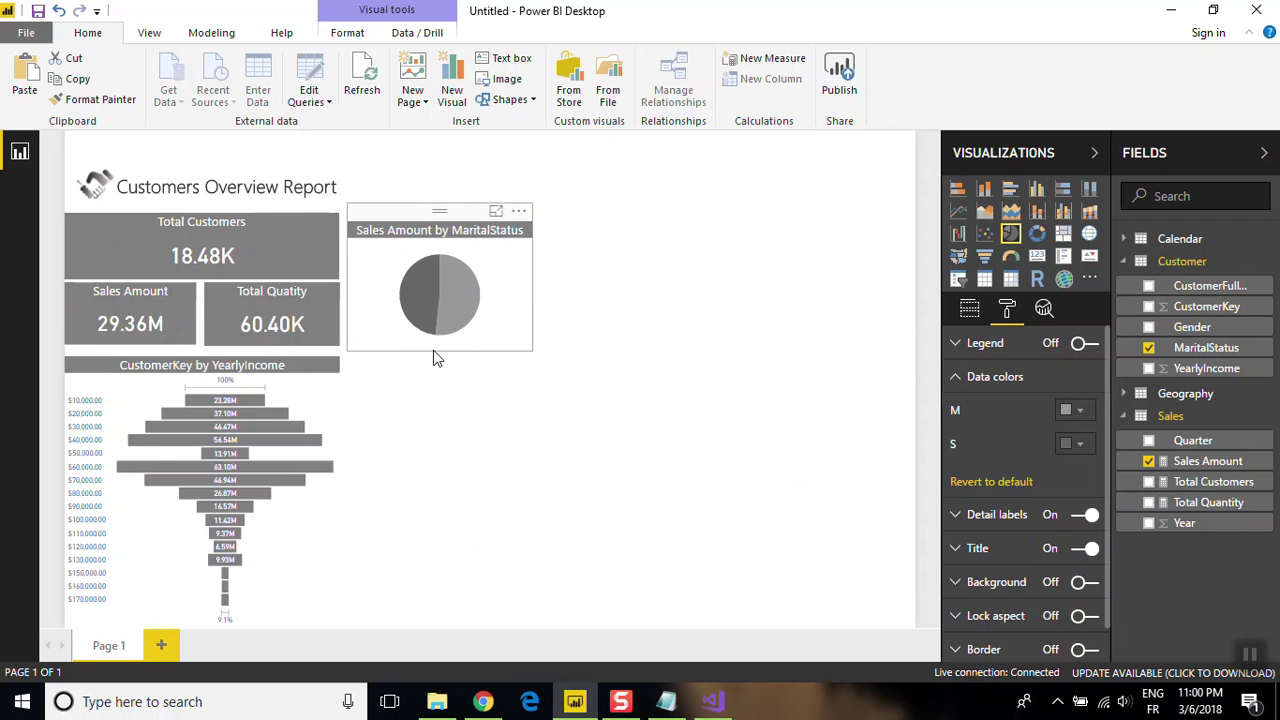
- Shorten the pie, top-align it with the cards, and line up two copies to its right
{"action": "left_click_drag", "start_coordinate": [435, 360], "coordinate": [430, 345]}
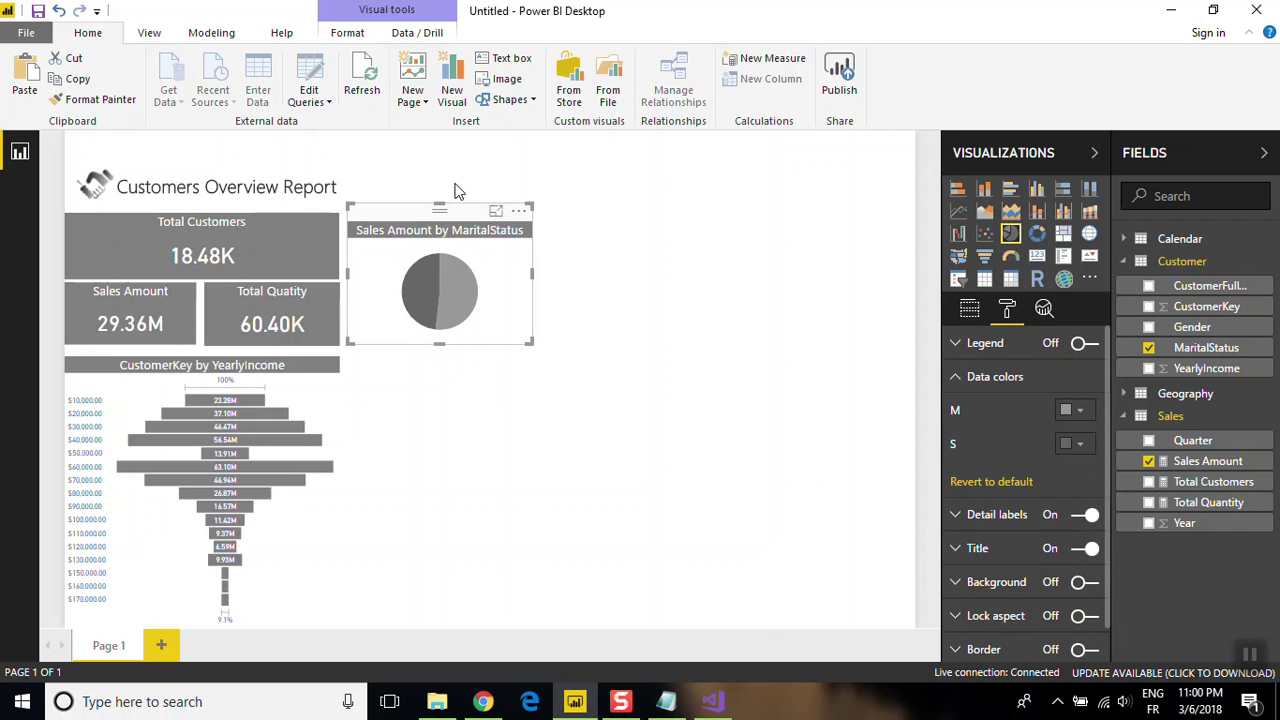
{"action": "left_click_drag", "start_coordinate": [439, 206], "coordinate": [440, 198]}
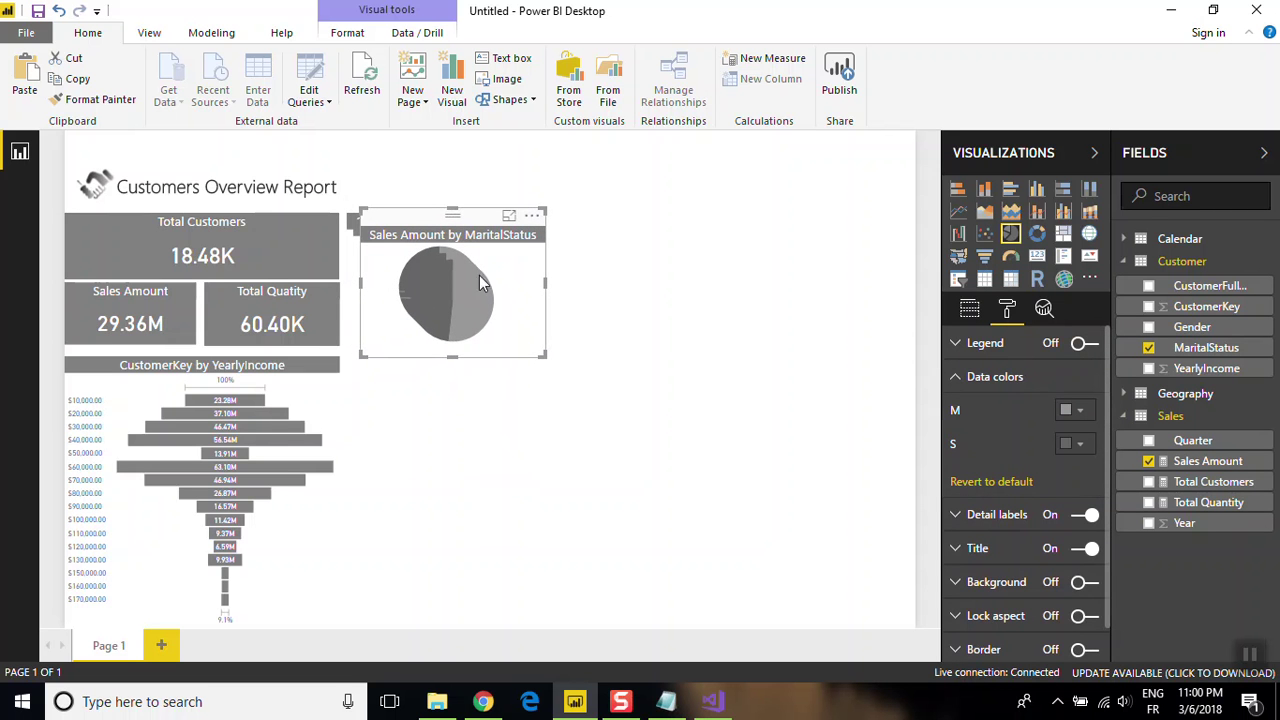
{"action": "left_click_drag", "start_coordinate": [450, 222], "coordinate": [822, 218]}
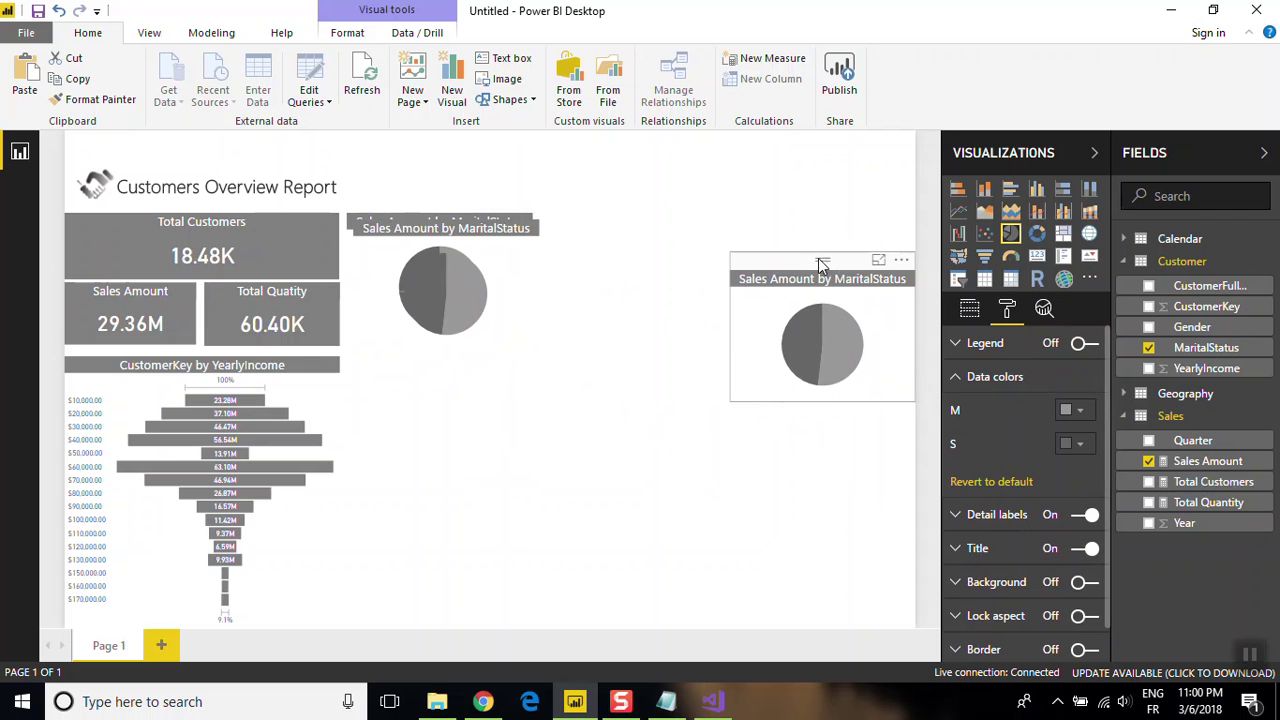
{"action": "mouse_move", "coordinate": [446, 285]}
{"action": "left_click_drag", "start_coordinate": [480, 222], "coordinate": [662, 209]}
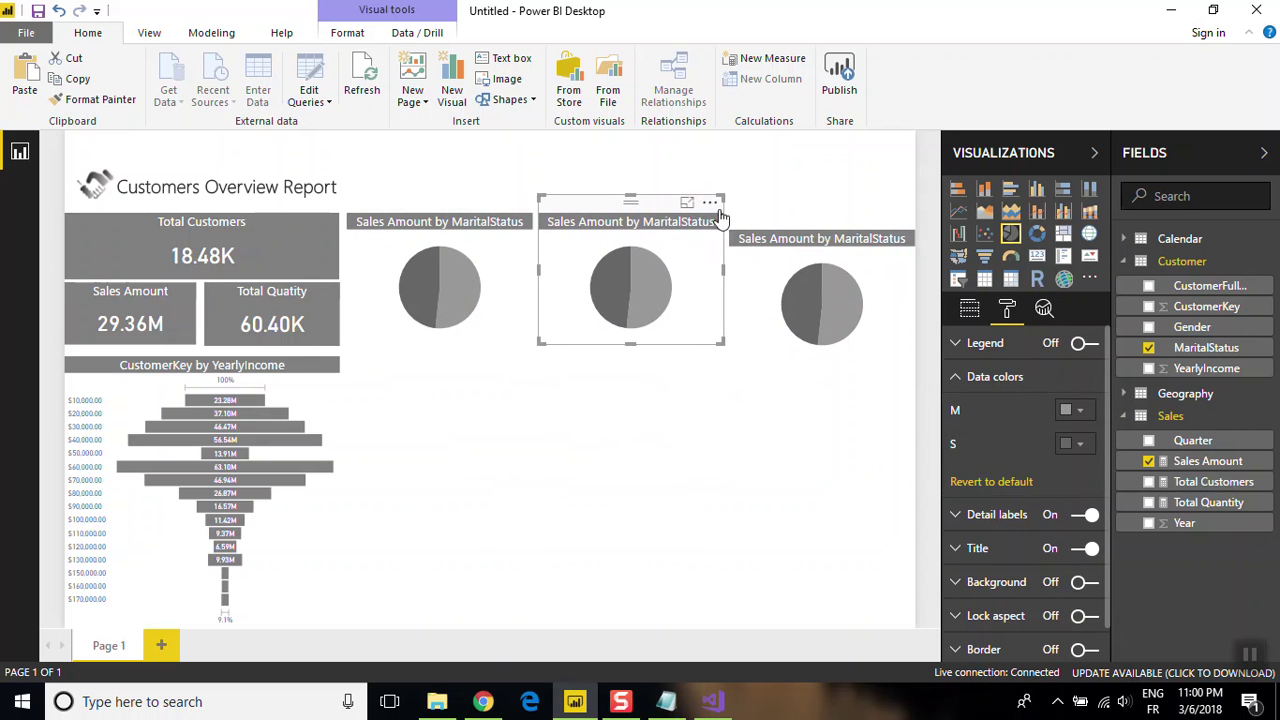
{"action": "left_click_drag", "start_coordinate": [770, 220], "coordinate": [770, 203]}
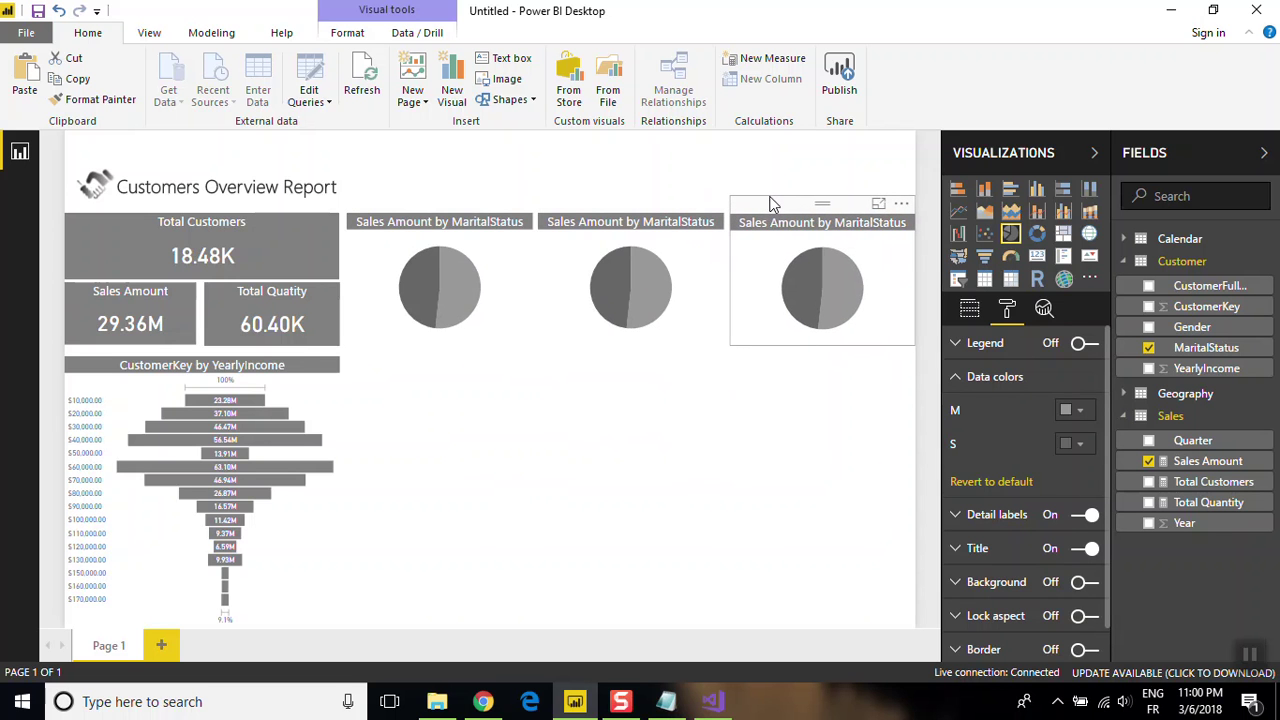
- Retitle the left pie 'Sales by Marital Status'
{"action": "left_click", "coordinate": [445, 249]}
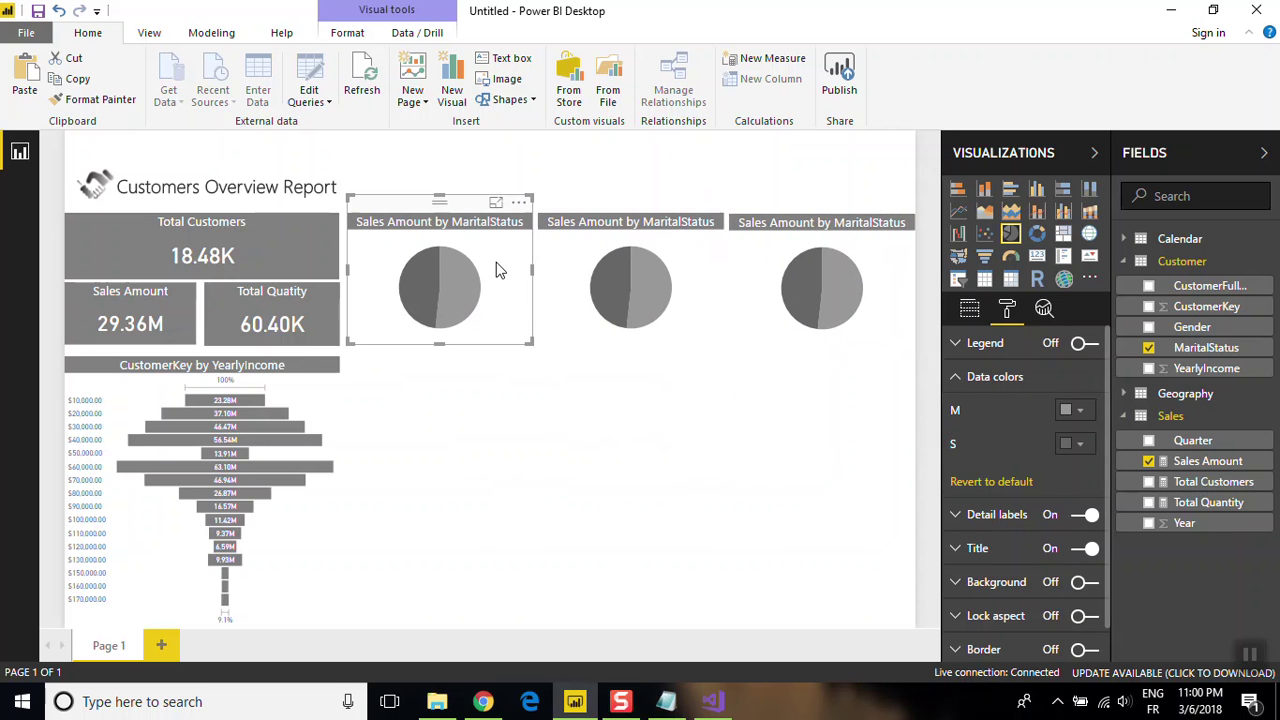
{"action": "left_click", "coordinate": [966, 380]}
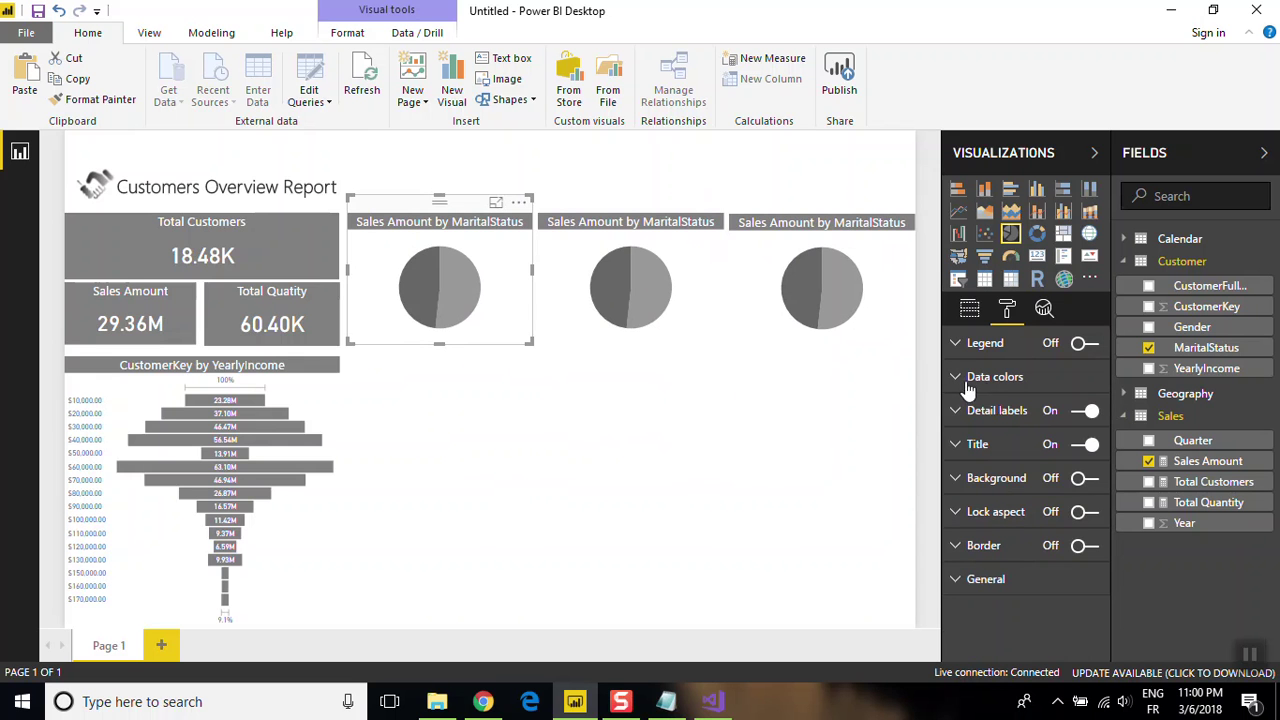
{"action": "left_click", "coordinate": [995, 445]}
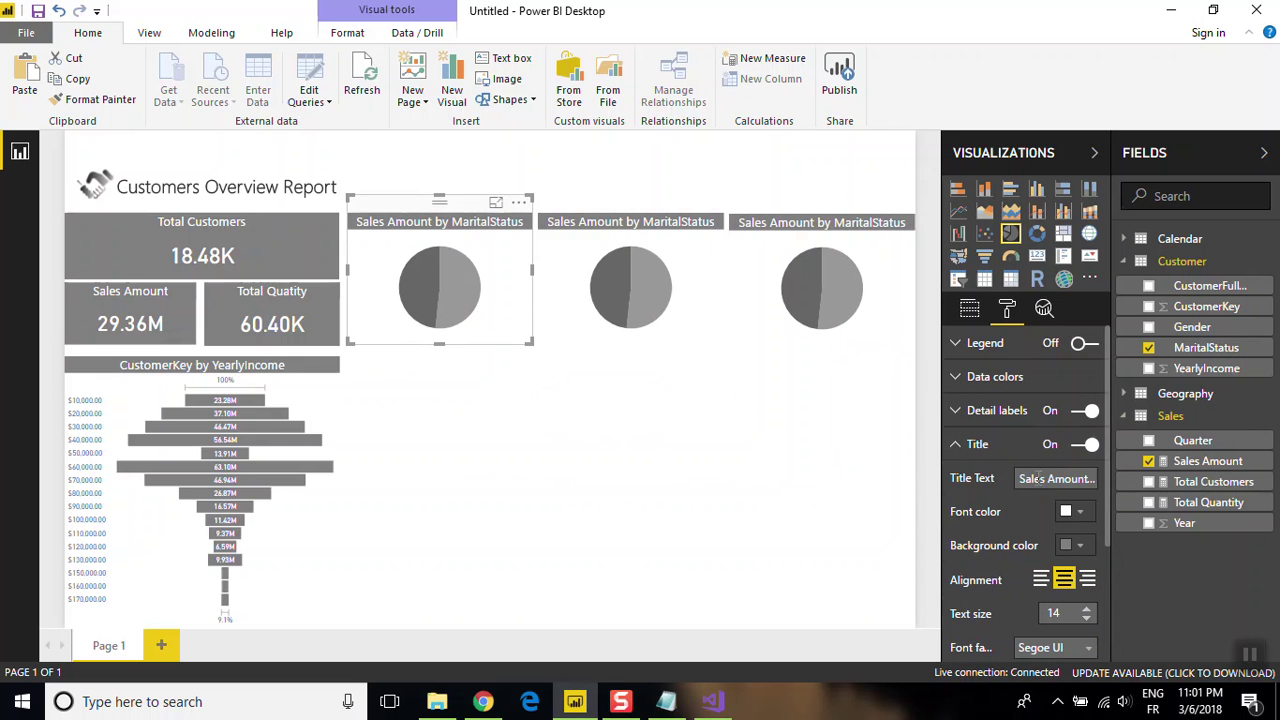
{"action": "key", "text": "BackSpace"}
{"action": "key", "text": "Right"}
{"action": "key", "text": "Right"}
{"action": "key", "text": "Right"}
{"action": "key", "text": "Right"}
{"action": "key", "text": "Right"}
{"action": "key", "text": "Right"}
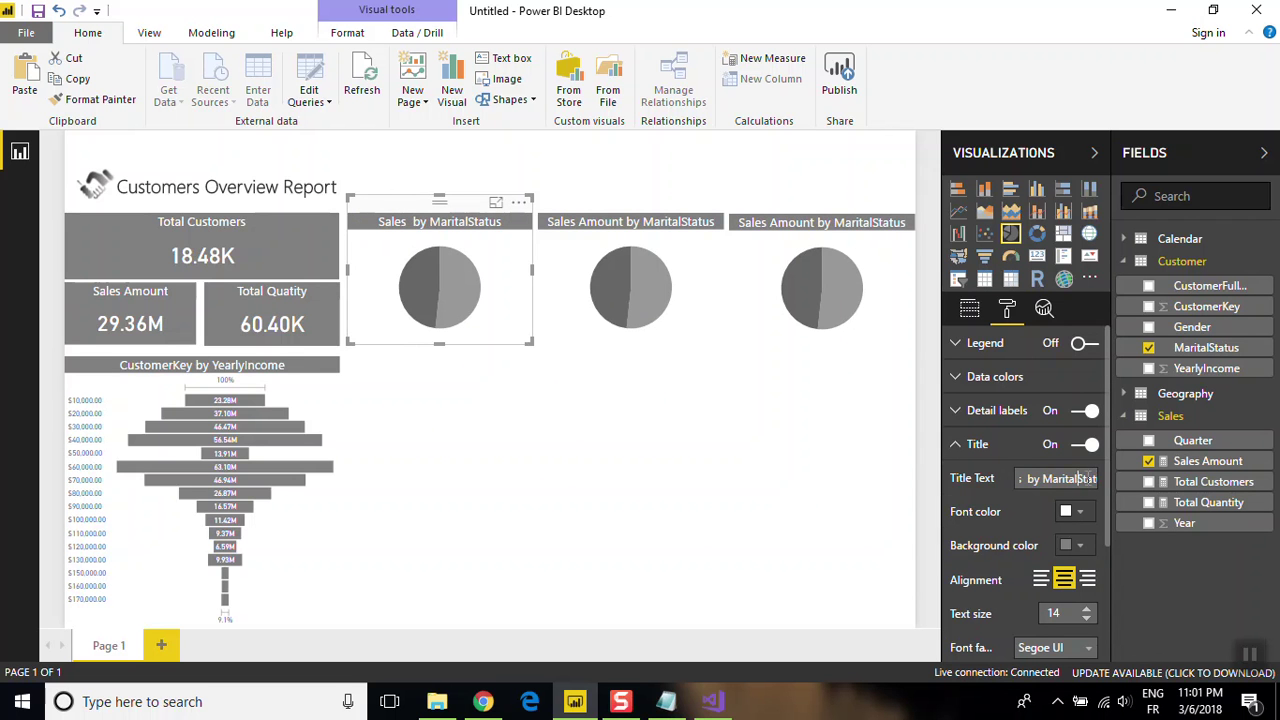
{"action": "left_click", "coordinate": [980, 446]}
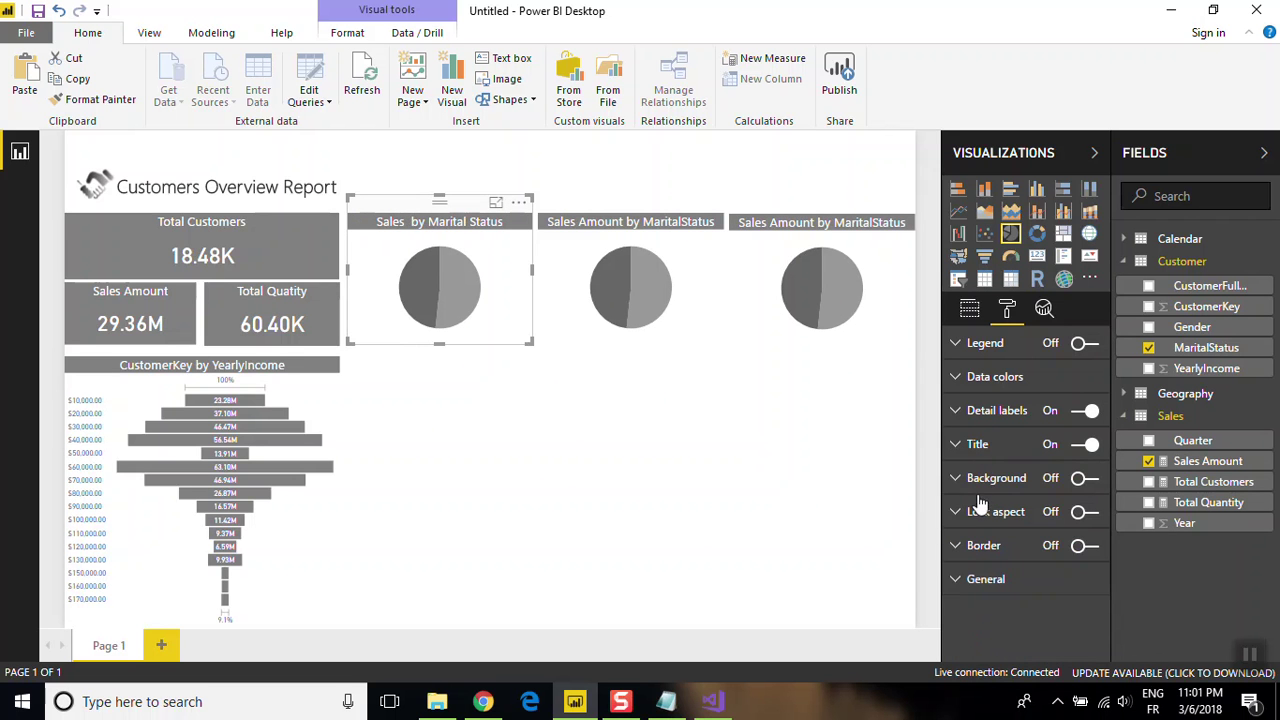
- Set the data label colour to dark grey on all three pies
{"action": "left_click", "coordinate": [1000, 412]}
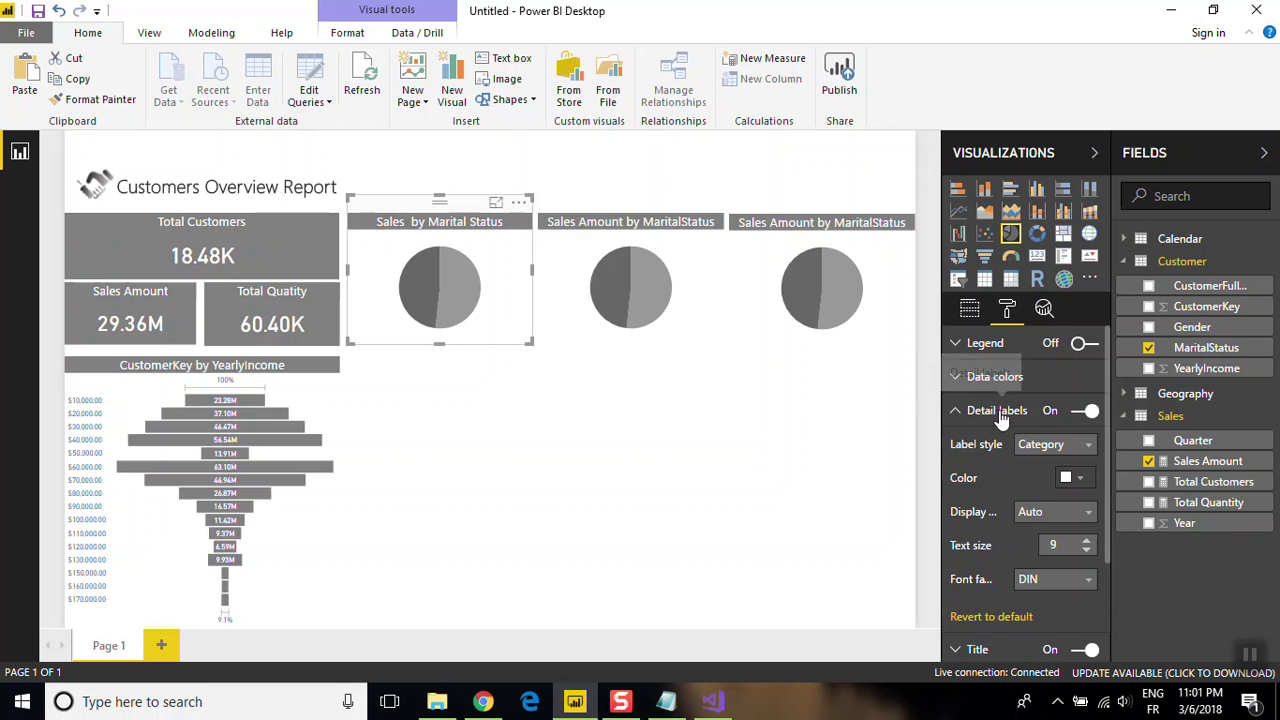
{"action": "left_click", "coordinate": [1080, 479]}
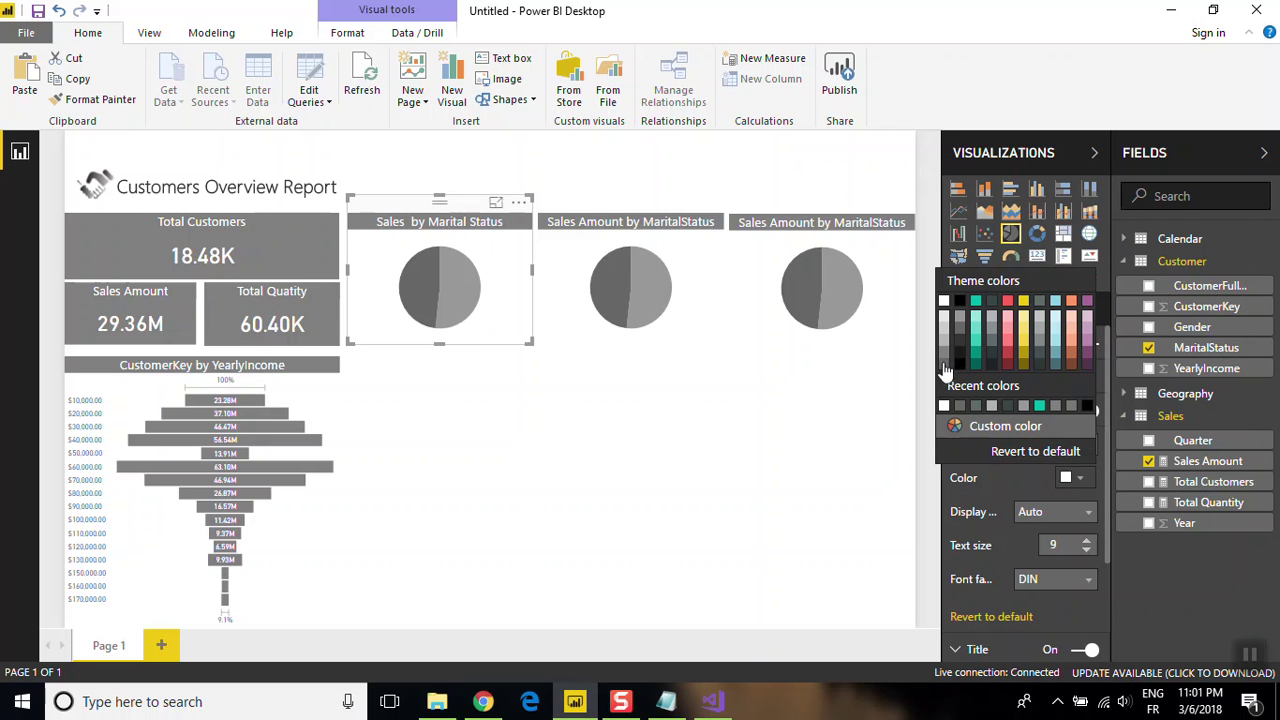
{"action": "left_click", "coordinate": [944, 365]}
{"action": "left_click", "coordinate": [686, 330]}
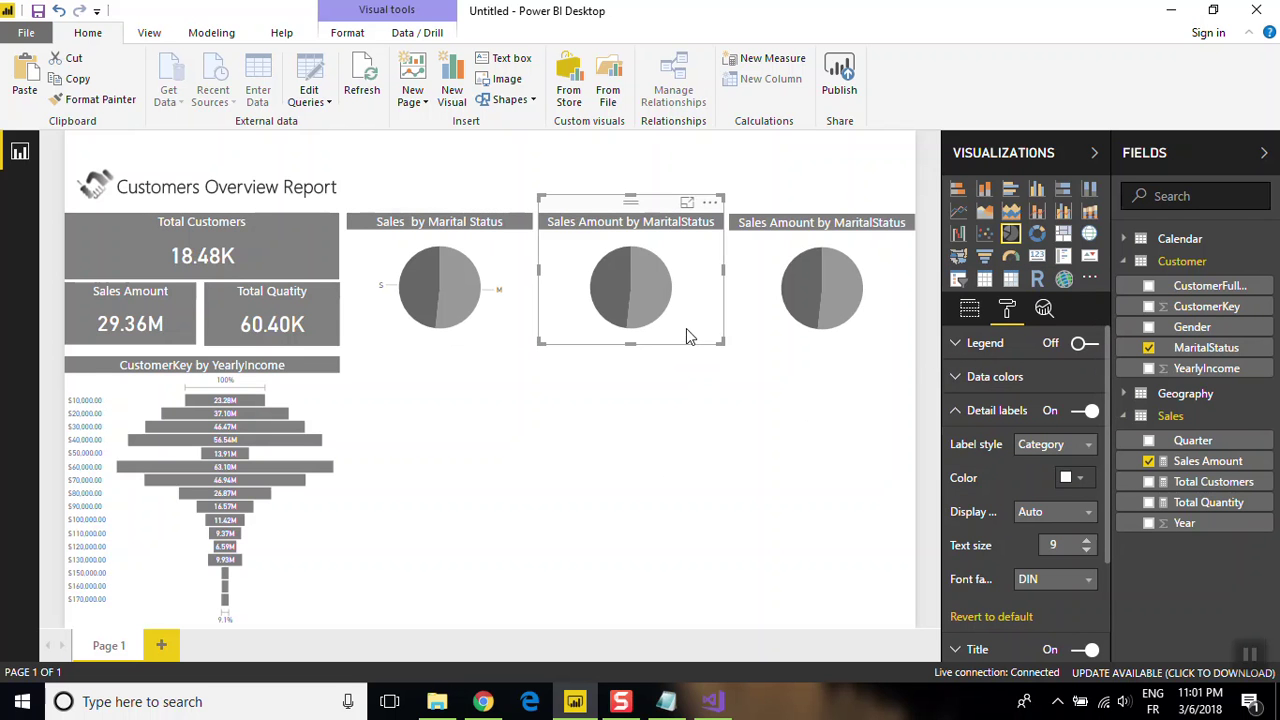
{"action": "left_click", "coordinate": [1070, 479]}
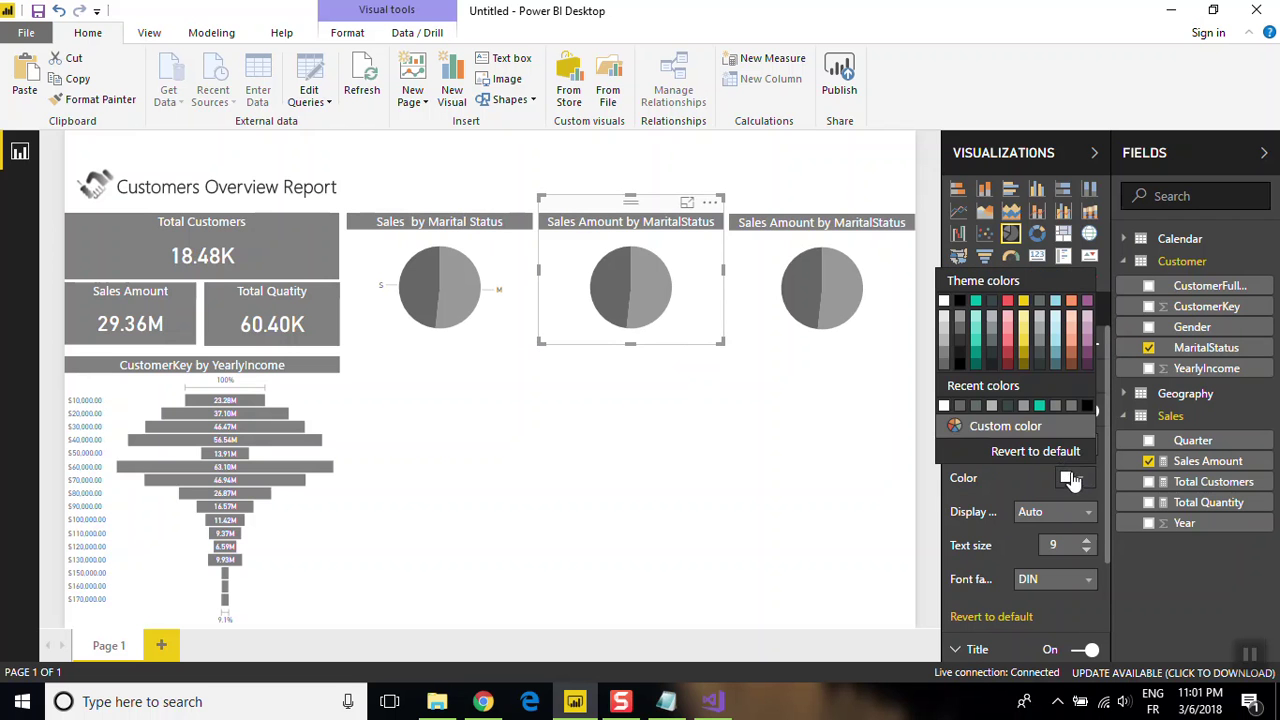
{"action": "left_click", "coordinate": [992, 407]}
{"action": "left_click", "coordinate": [990, 414]}
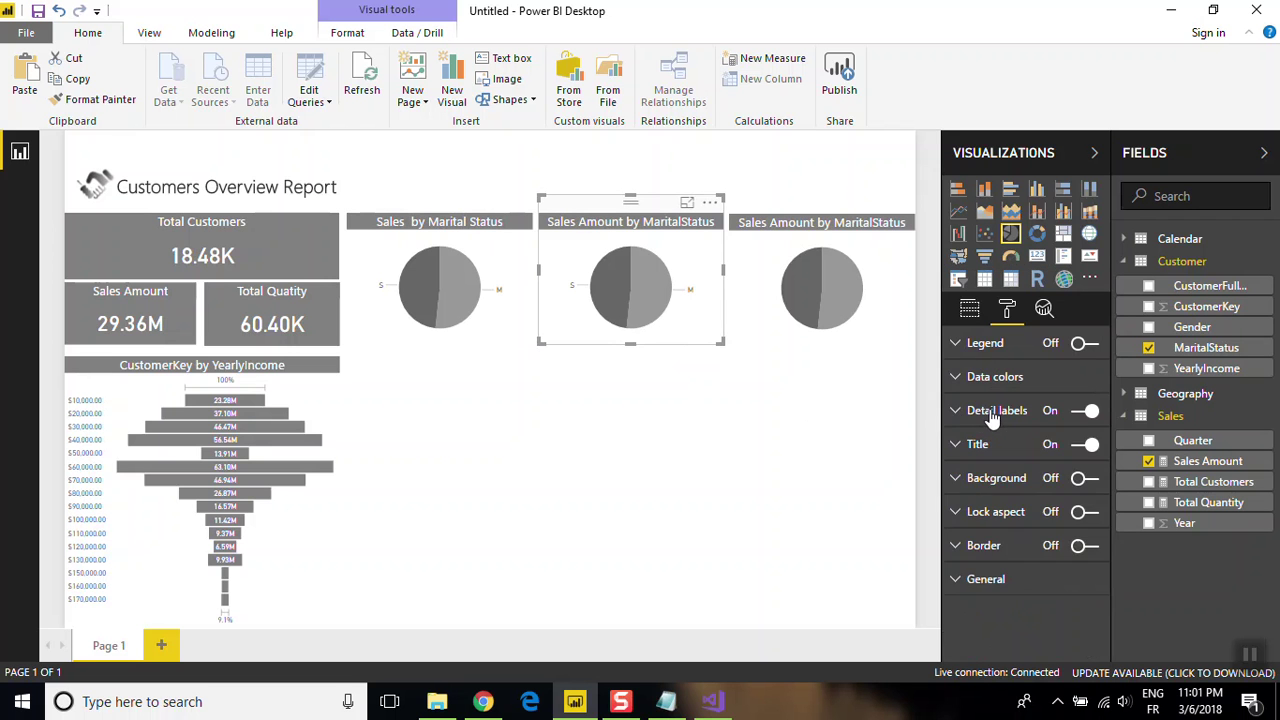
{"action": "left_click", "coordinate": [866, 328]}
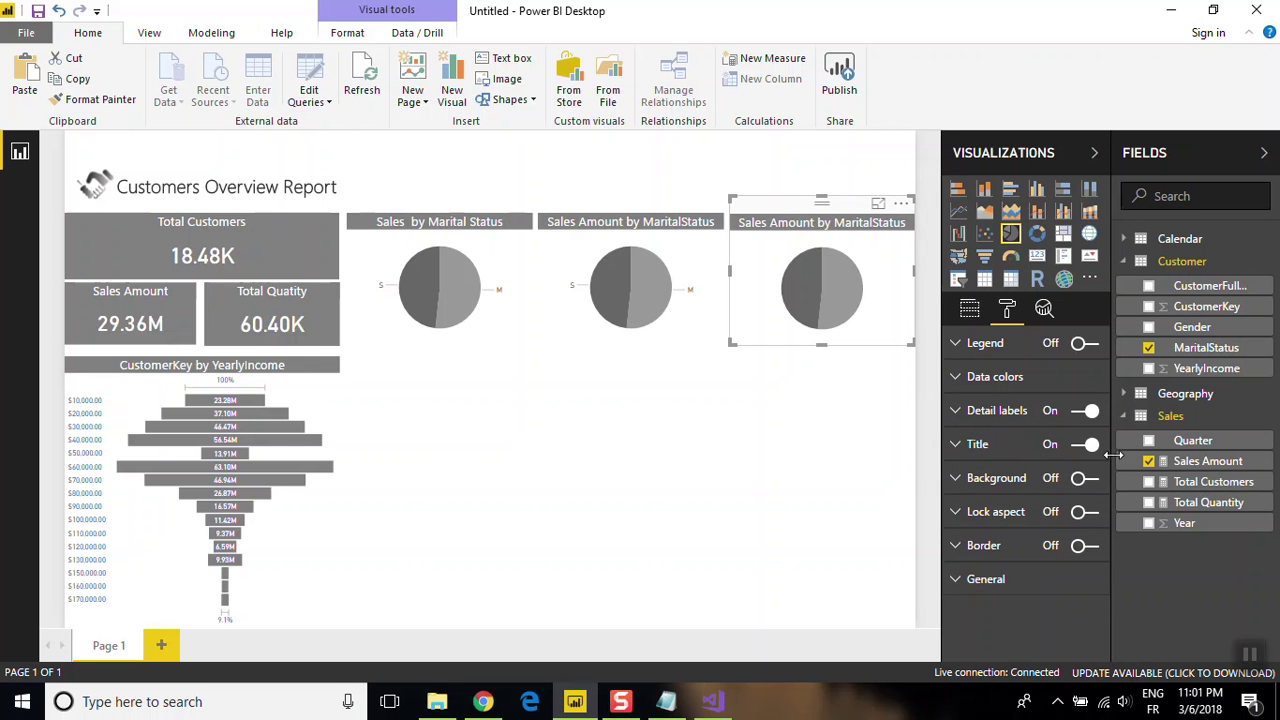
{"action": "left_click", "coordinate": [1008, 418]}
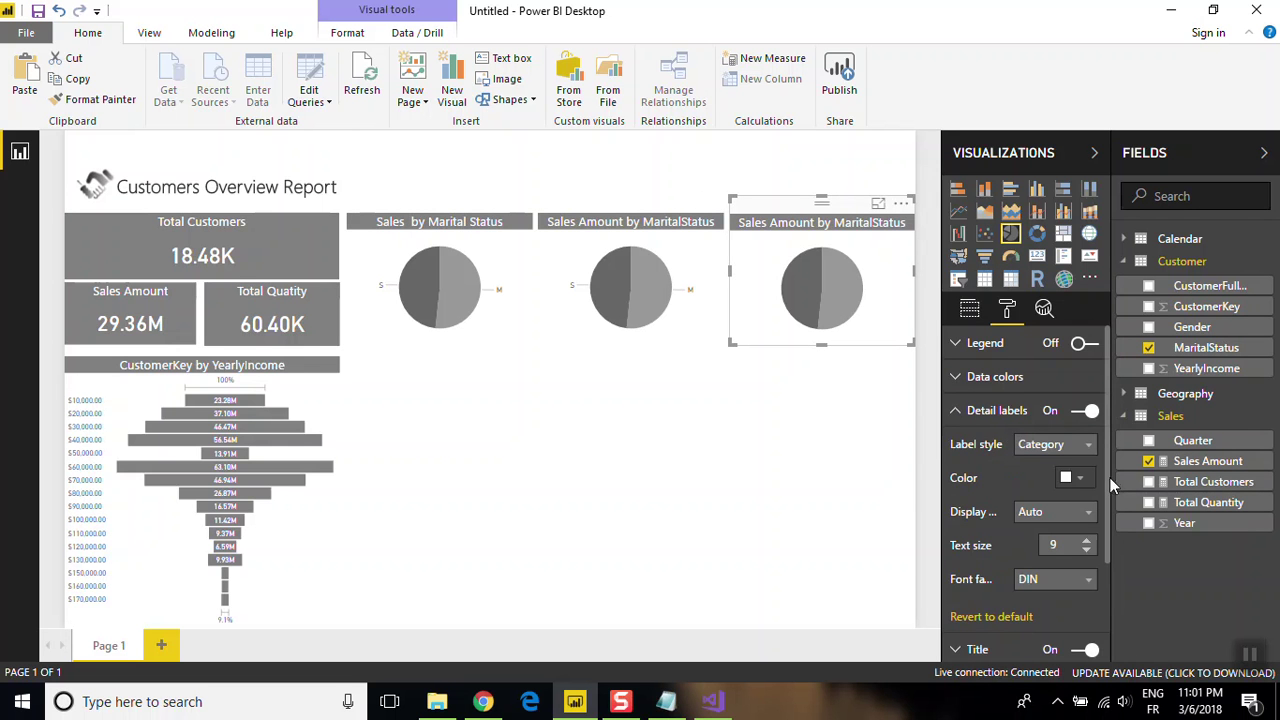
{"action": "left_click", "coordinate": [1079, 478]}
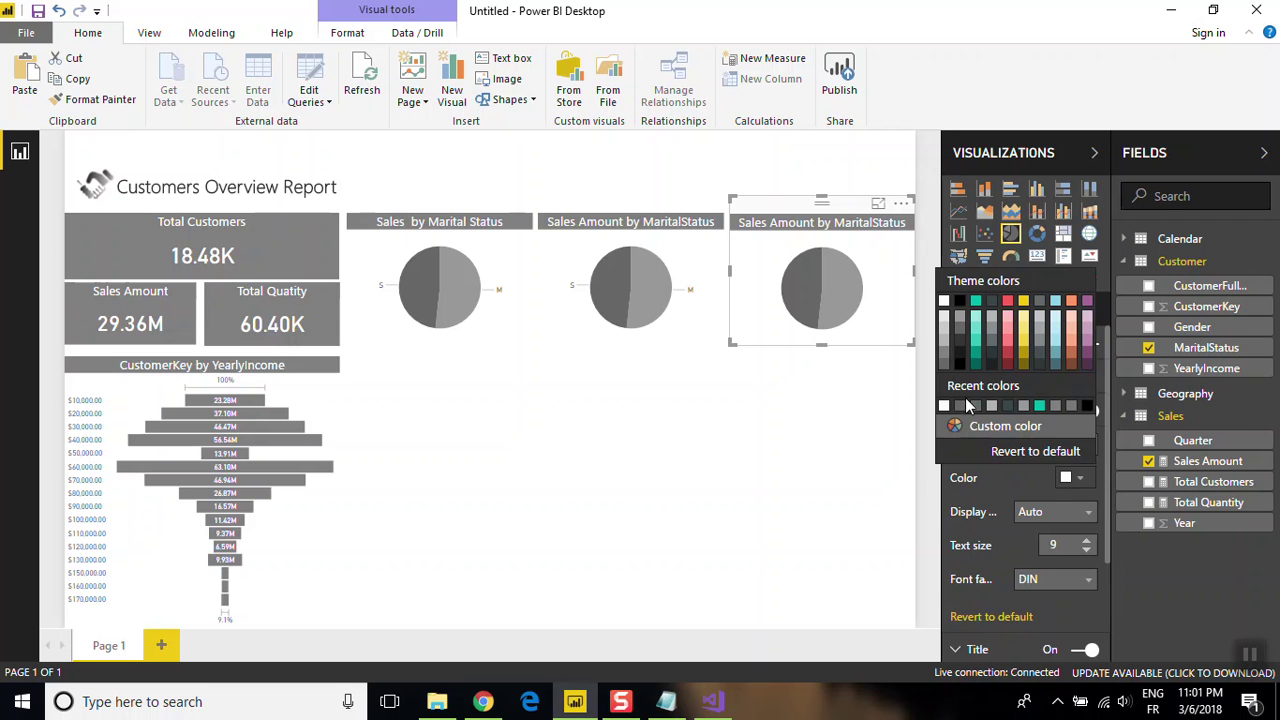
{"action": "left_click", "coordinate": [963, 405]}
{"action": "left_click", "coordinate": [985, 411]}
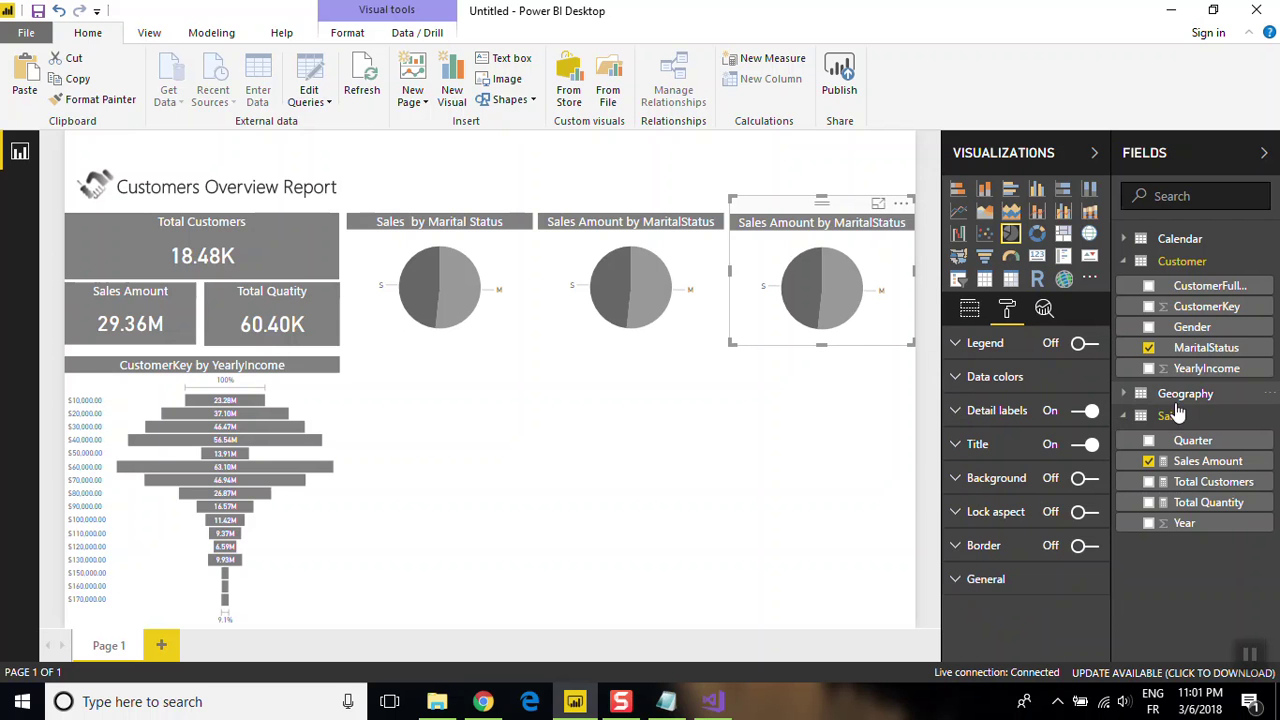
- Use Gender as the right pie's legend
{"action": "left_click_drag", "start_coordinate": [1206, 350], "coordinate": [1080, 343]}
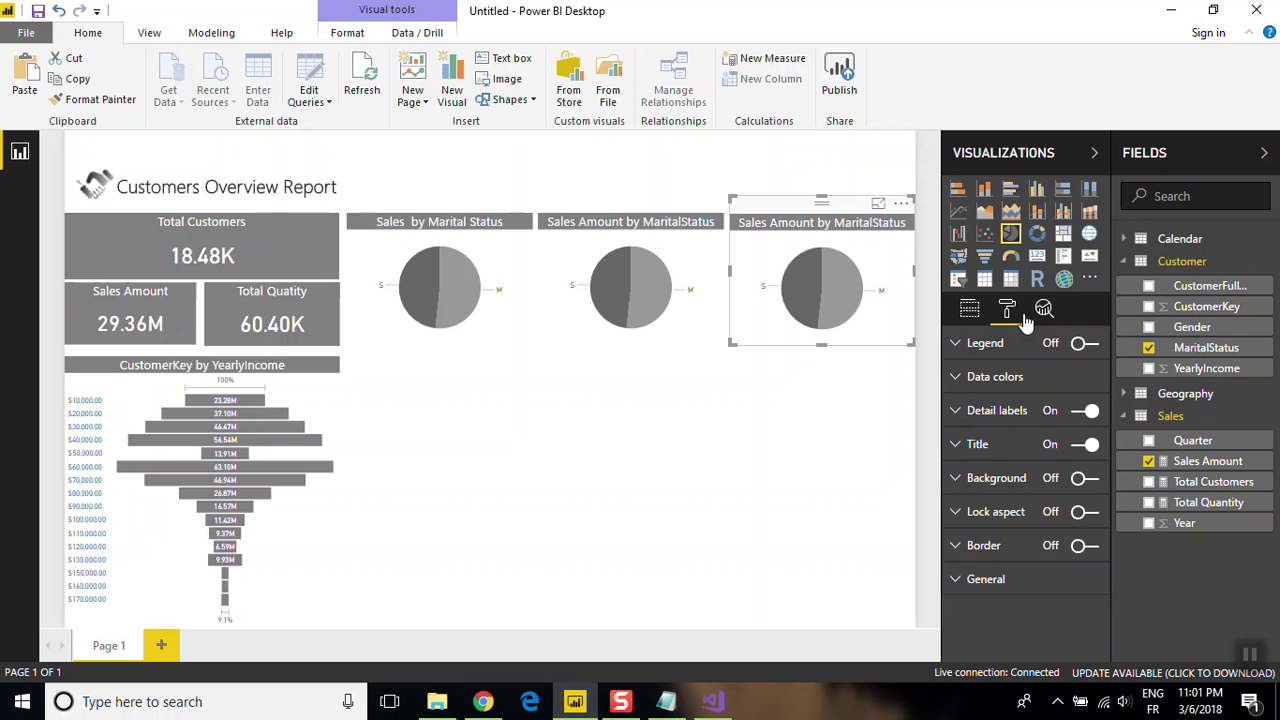
{"action": "left_click", "coordinate": [969, 309]}
{"action": "mouse_move", "coordinate": [1215, 330]}
{"action": "left_mouse_down"}
{"action": "mouse_move", "coordinate": [1060, 368]}
{"action": "mouse_move", "coordinate": [1100, 376]}
{"action": "left_mouse_up"}
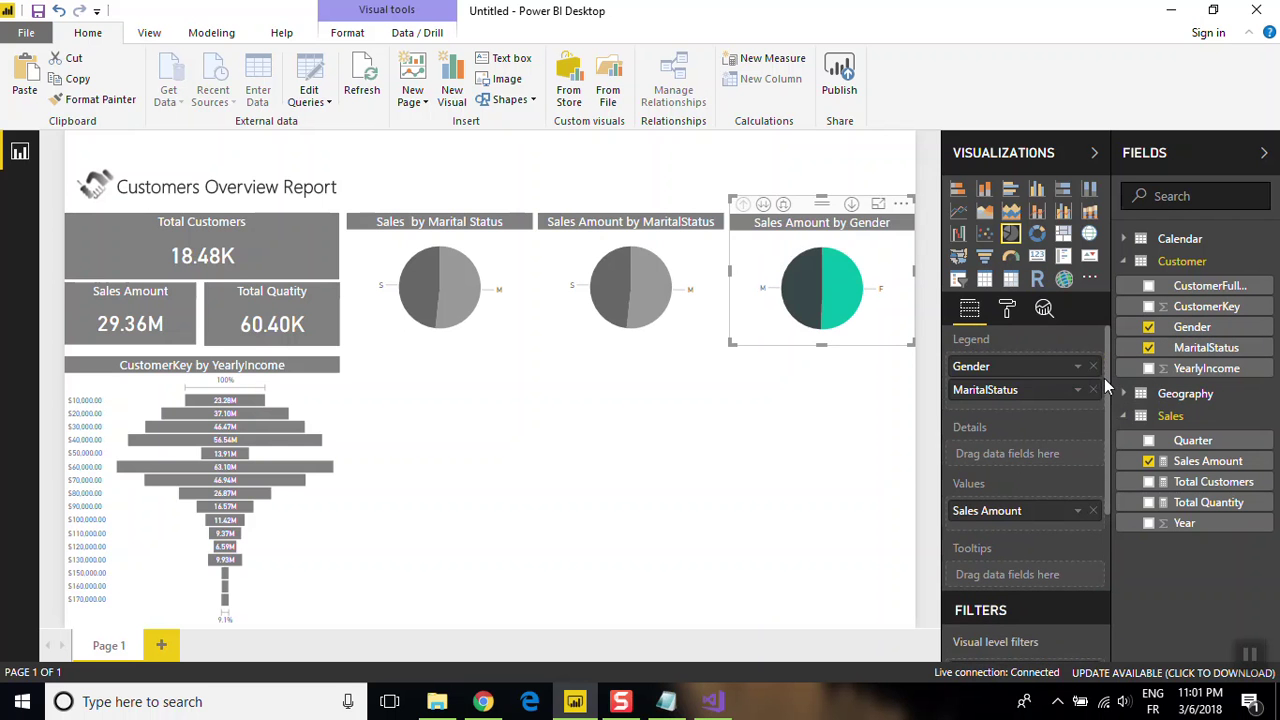
- Drop MaritalStatus from the gender pie's legend and colour its F and M slices grey
{"action": "left_click", "coordinate": [1094, 390]}
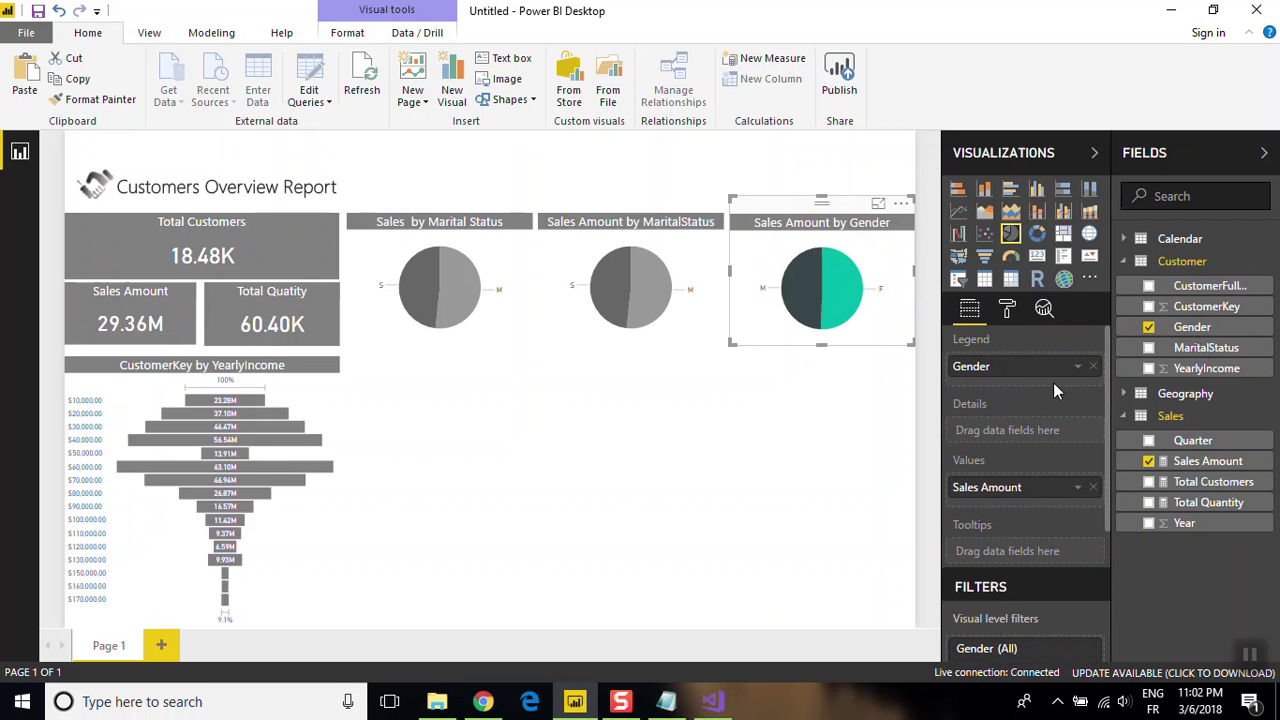
{"action": "left_click", "coordinate": [1007, 309]}
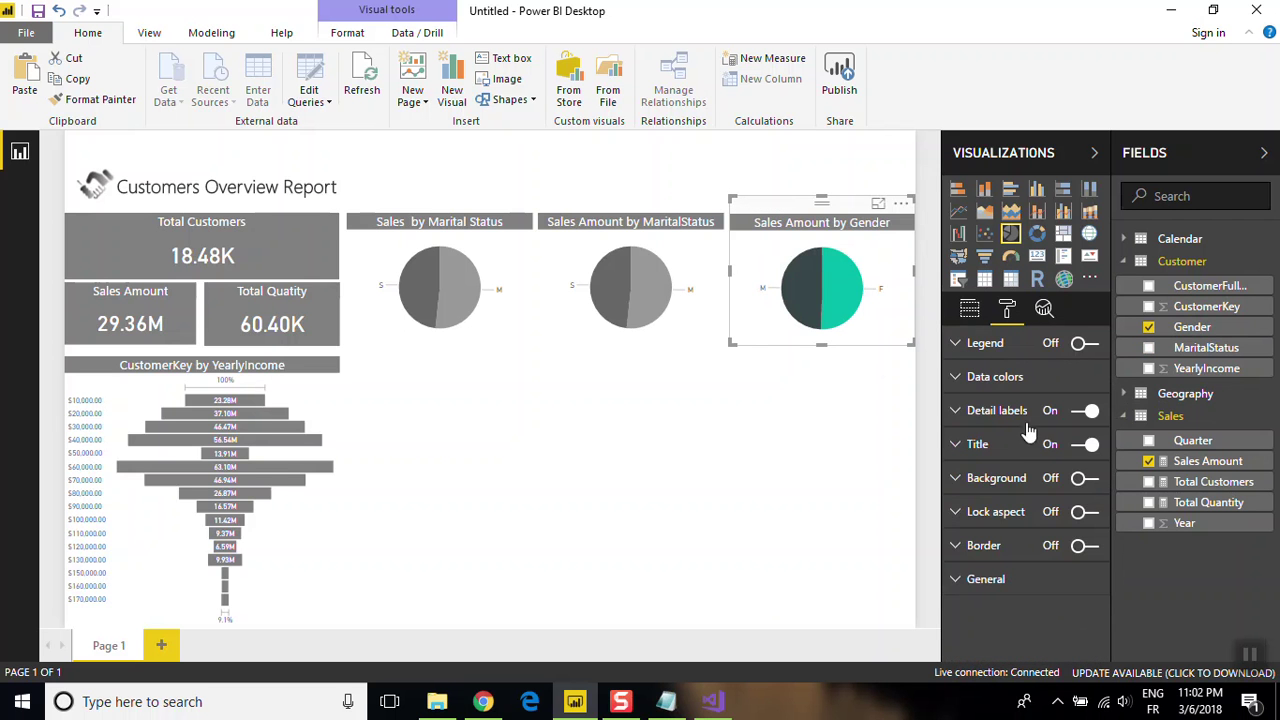
{"action": "left_click", "coordinate": [998, 380]}
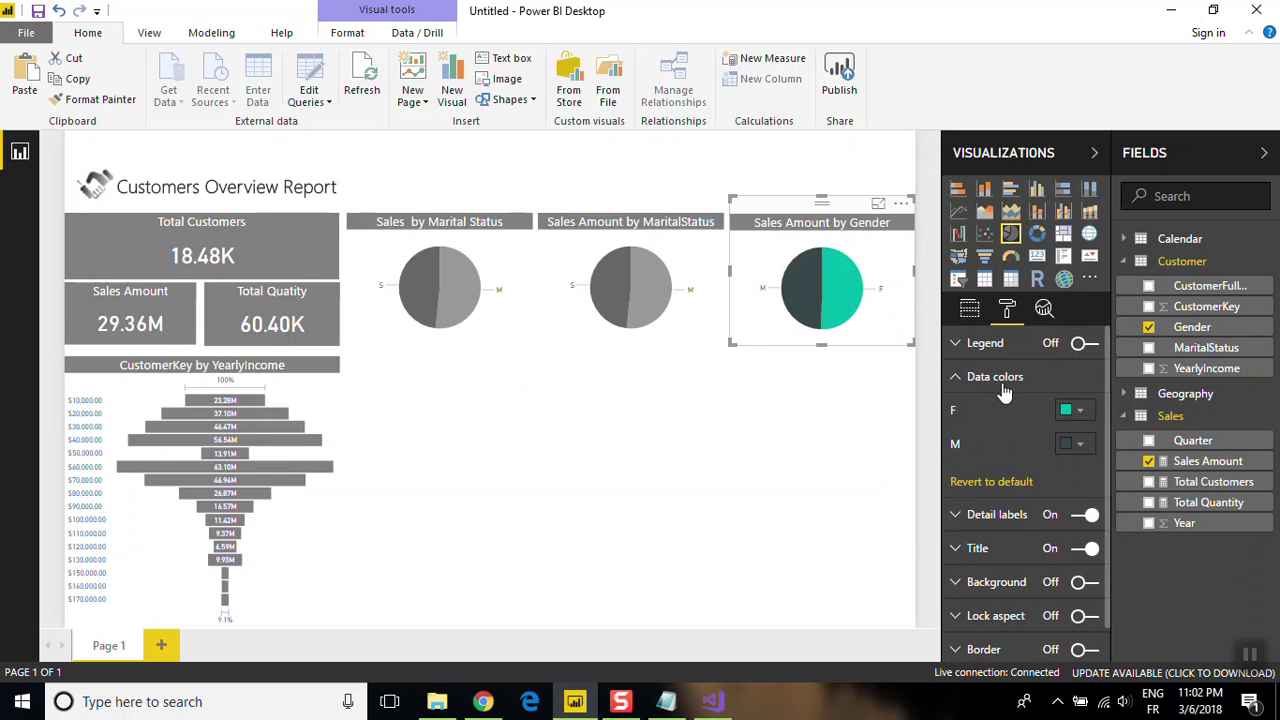
{"action": "left_click", "coordinate": [1076, 412]}
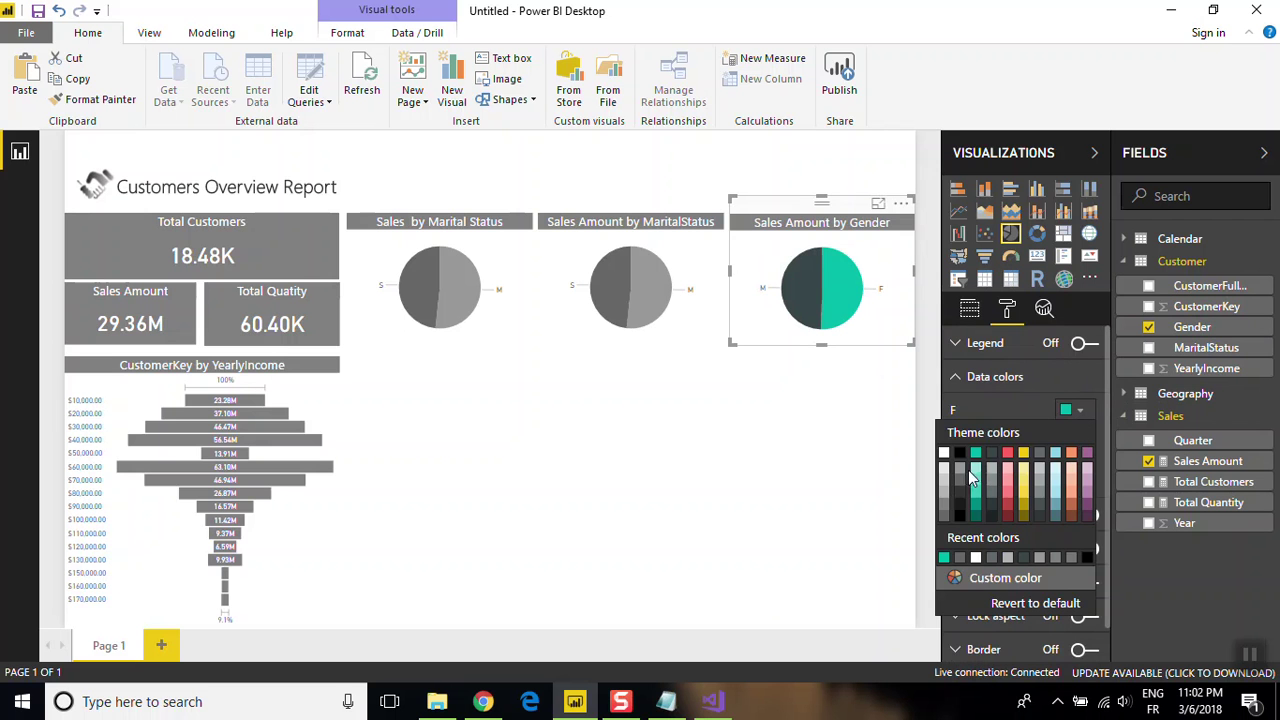
{"action": "left_click", "coordinate": [964, 478]}
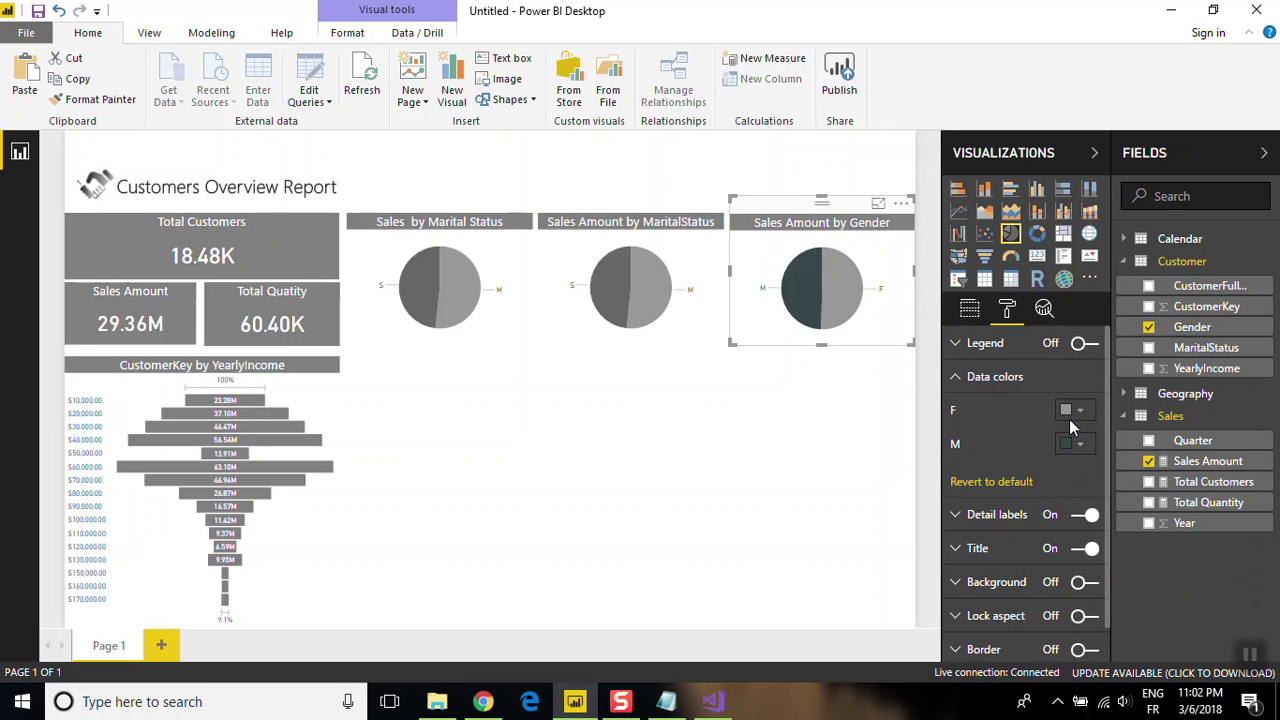
{"action": "left_click", "coordinate": [1074, 443]}
{"action": "left_click", "coordinate": [966, 538]}
- Replace MaritalStatus with Geography's CustomerCountry in the middle pie's legend
{"action": "left_click", "coordinate": [700, 322]}
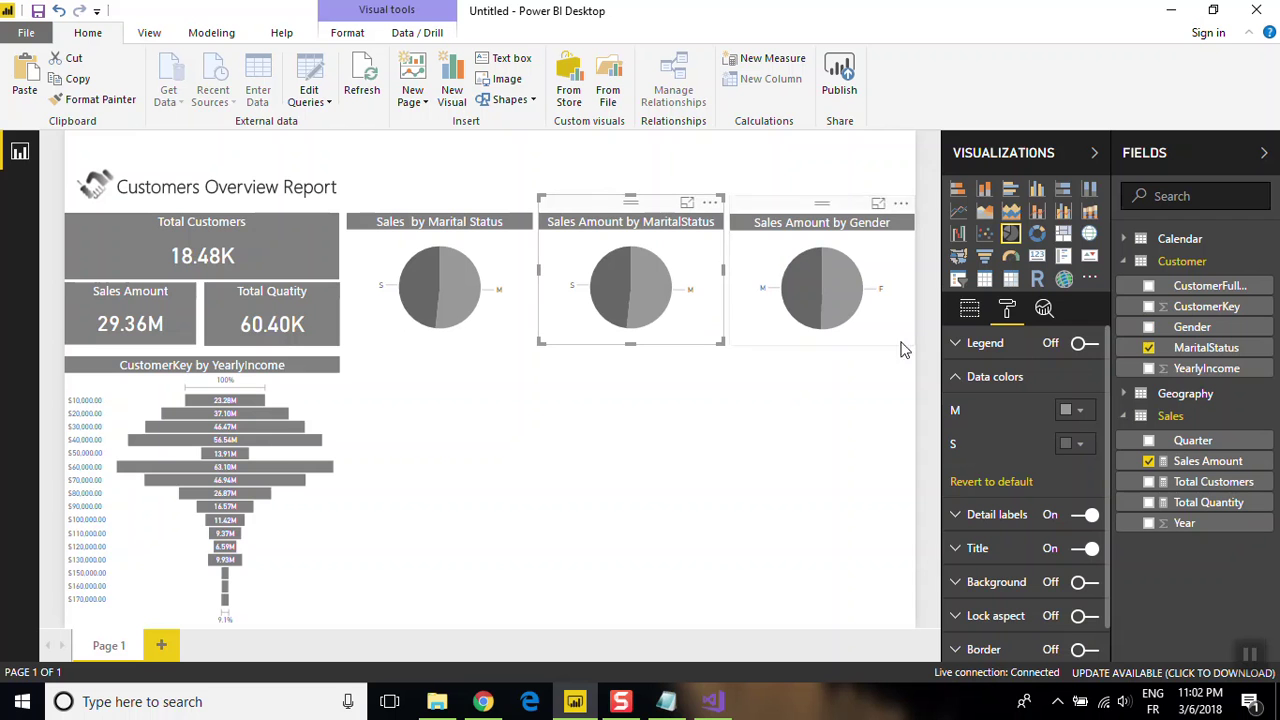
{"action": "left_click_drag", "start_coordinate": [1150, 371], "coordinate": [1168, 383]}
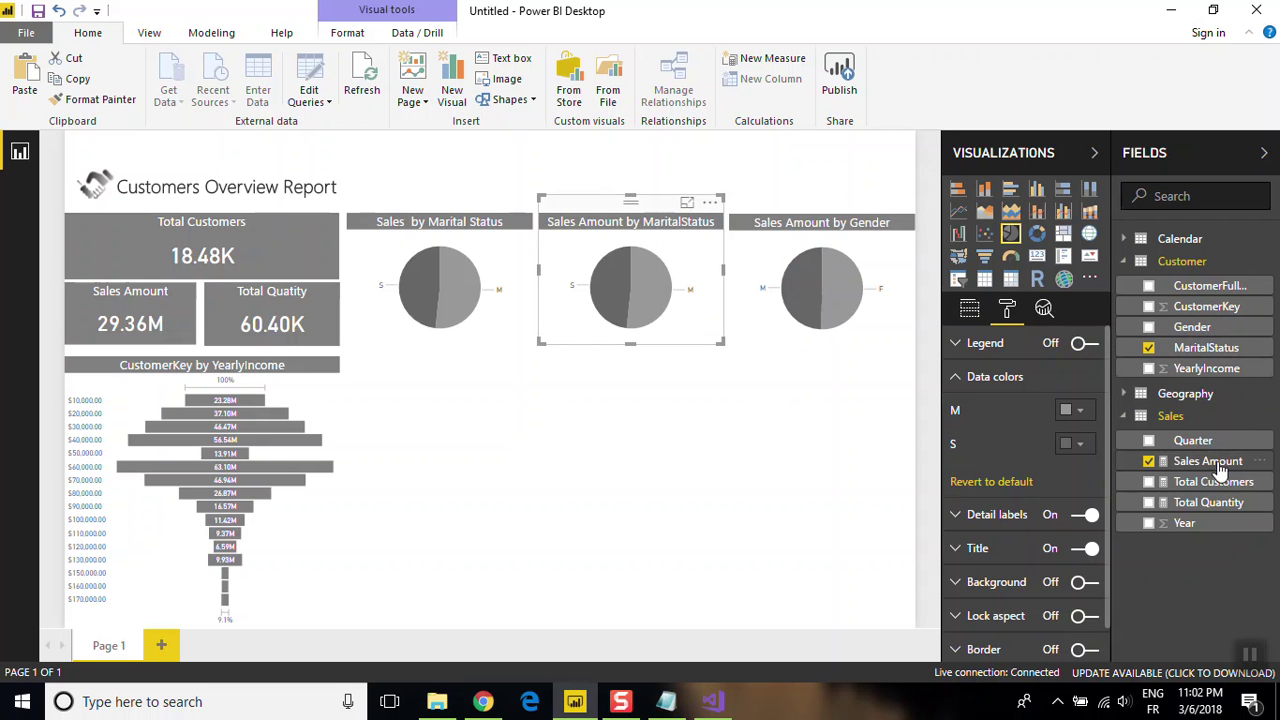
{"action": "left_click", "coordinate": [1188, 396]}
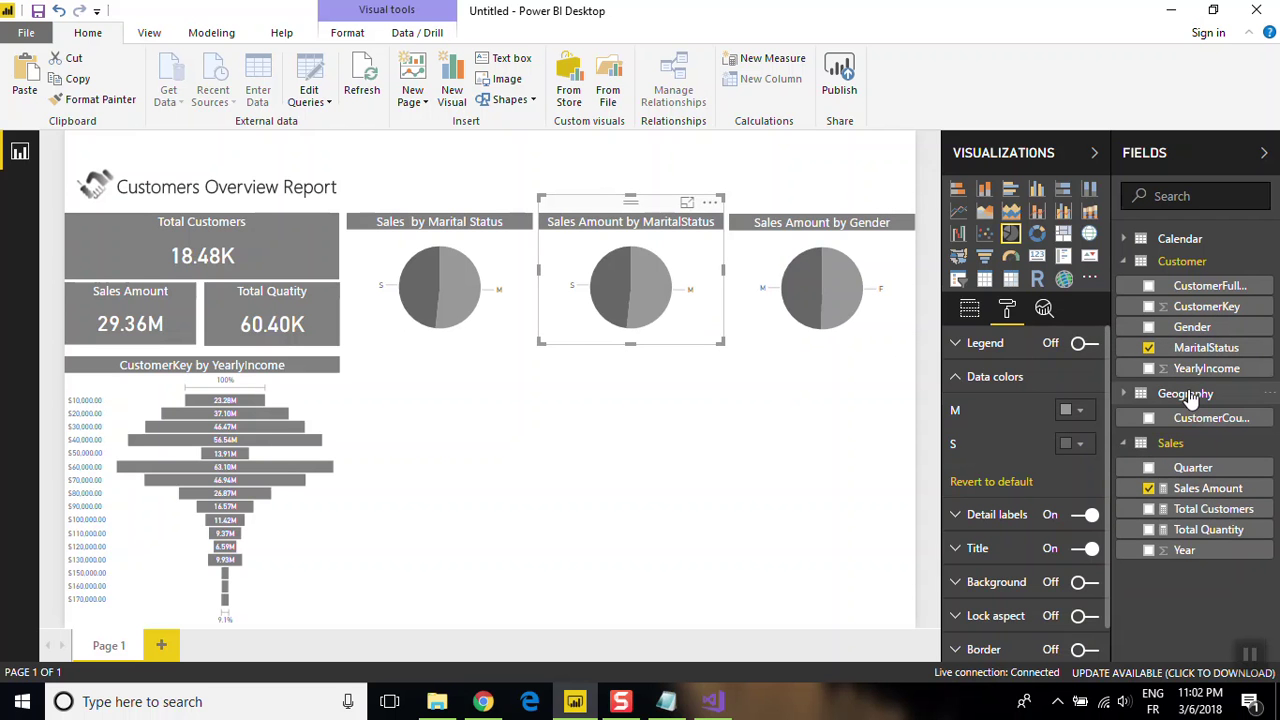
{"action": "left_click_drag", "start_coordinate": [1190, 400], "coordinate": [1200, 398]}
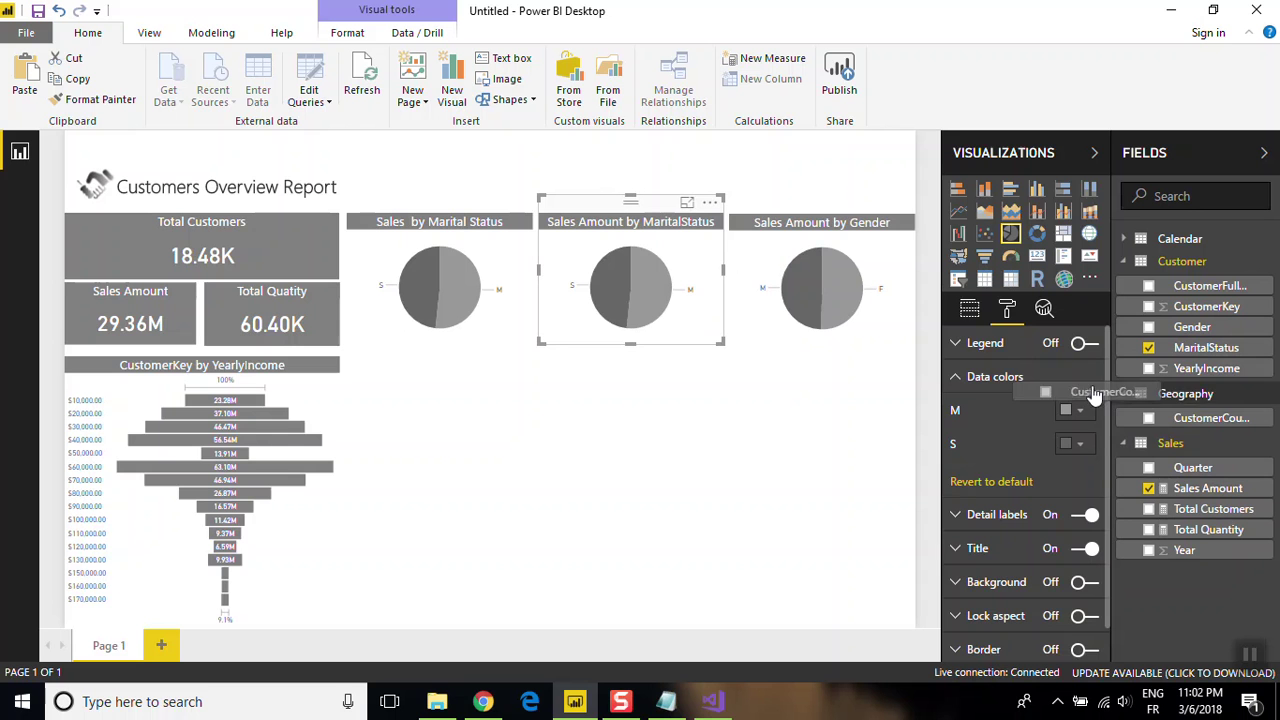
{"action": "left_click", "coordinate": [970, 312]}
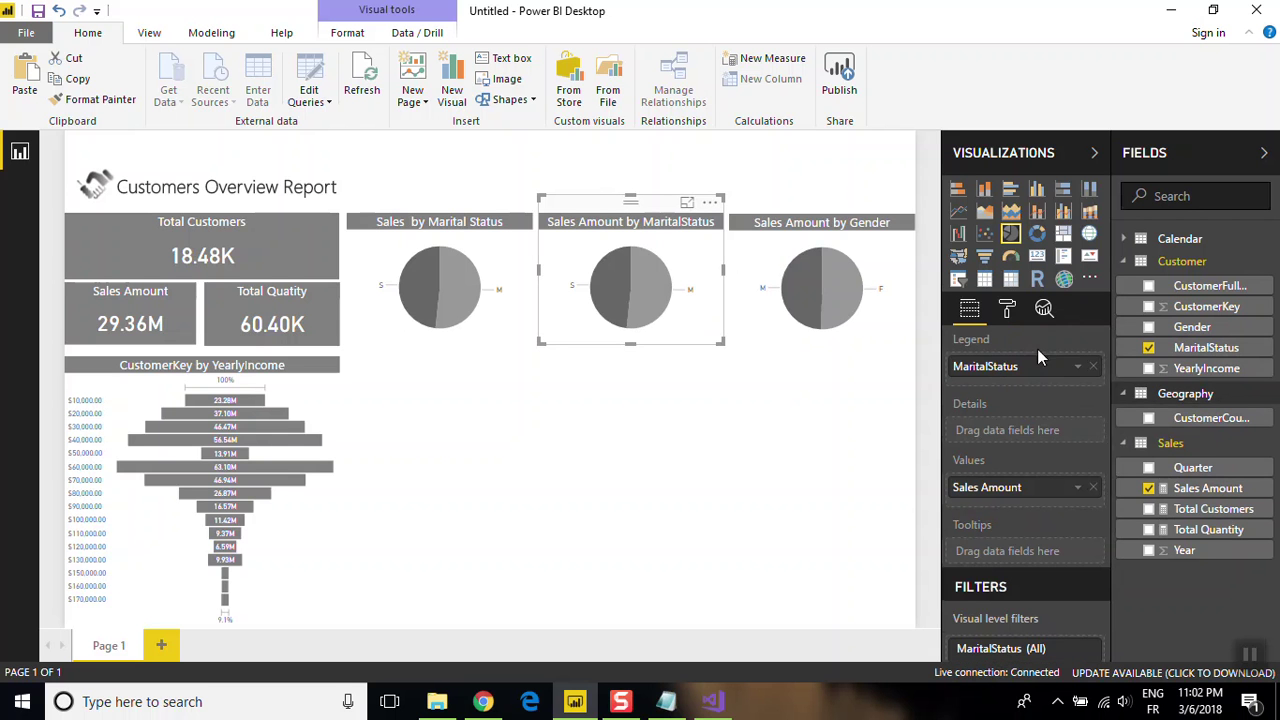
{"action": "mouse_move", "coordinate": [1015, 366]}
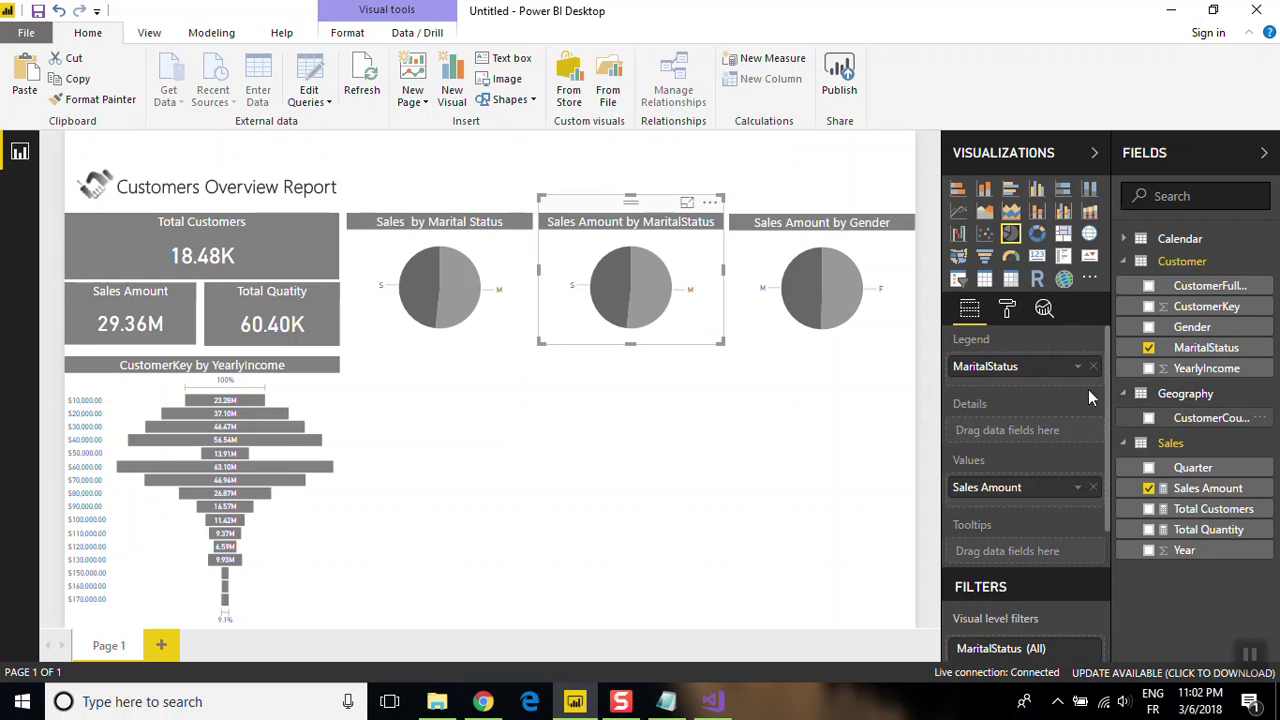
{"action": "left_click_drag", "start_coordinate": [1090, 397], "coordinate": [1010, 380]}
{"action": "left_click", "coordinate": [1093, 366]}
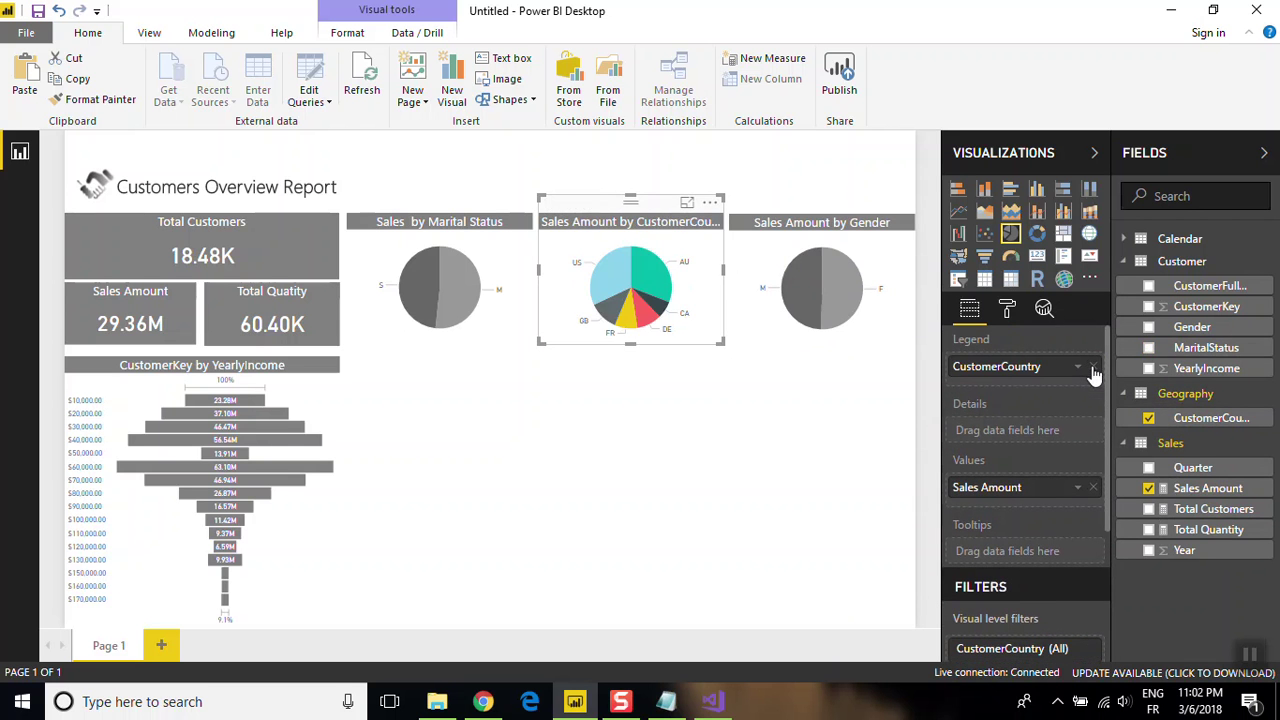
{"action": "left_click", "coordinate": [1007, 310]}
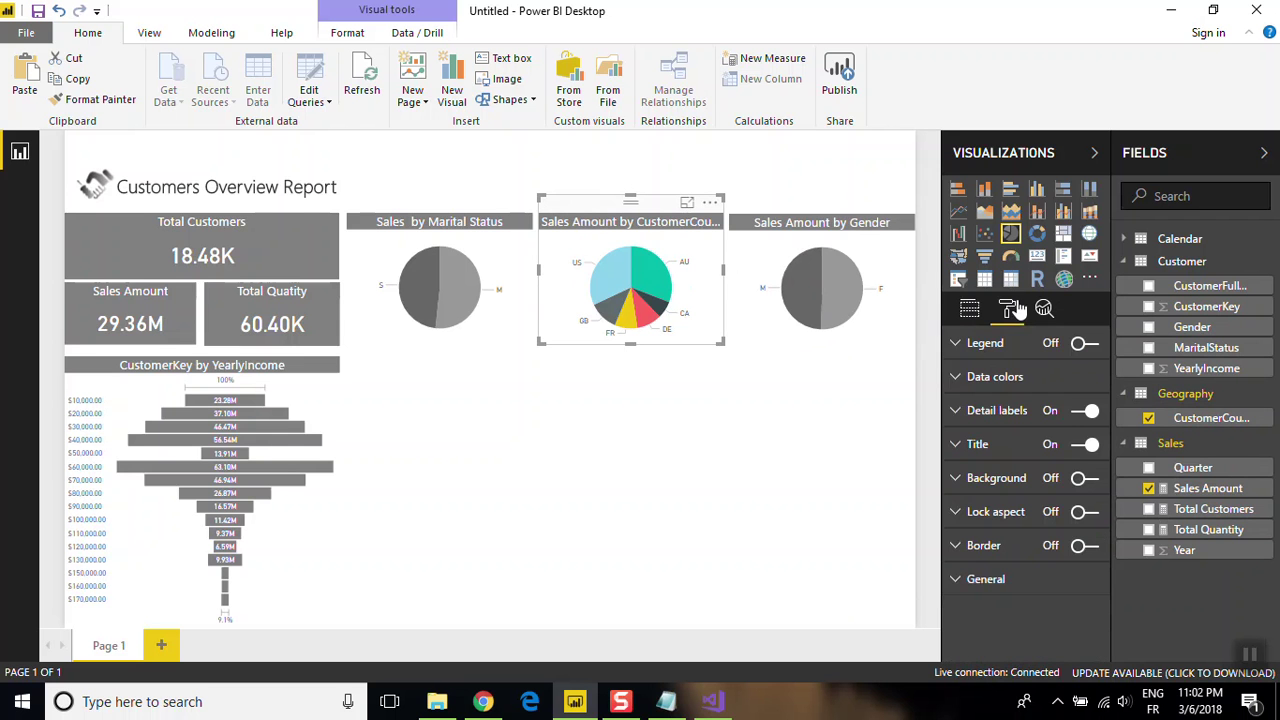
- Colour the country pie's AU, CA and DE slices in different grey shades
{"action": "left_click", "coordinate": [995, 377]}
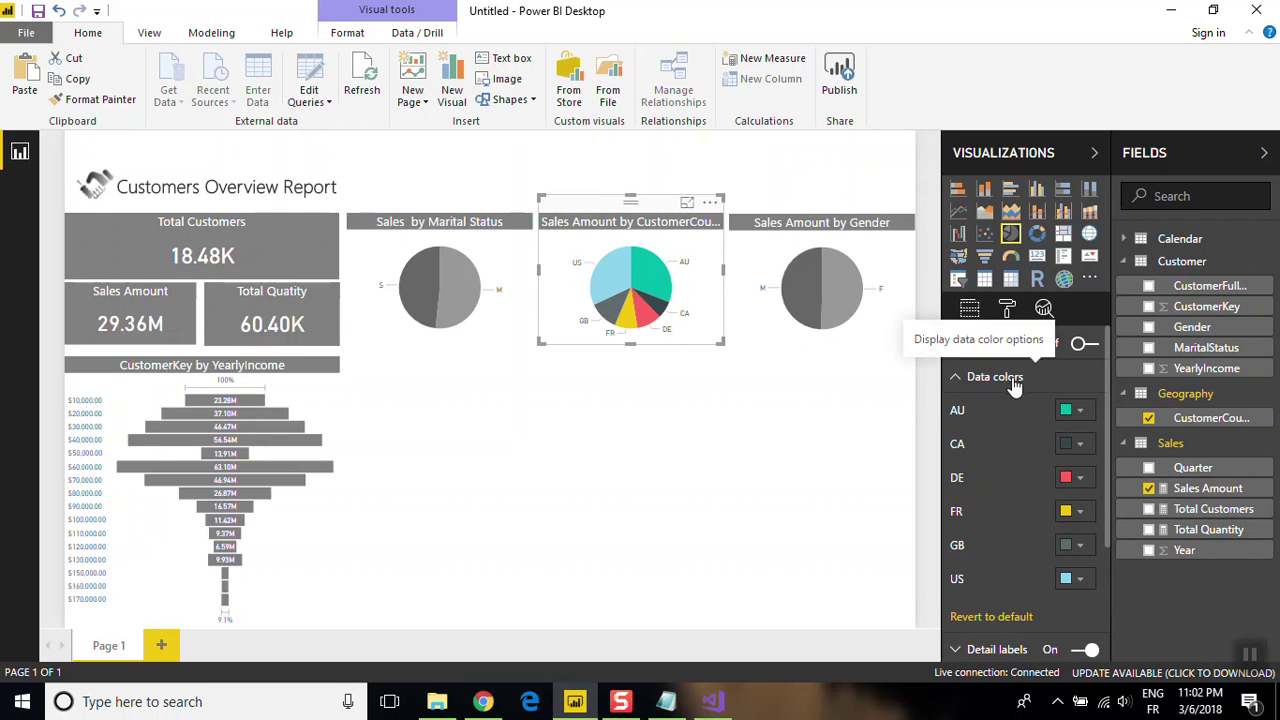
{"action": "left_click", "coordinate": [1080, 412]}
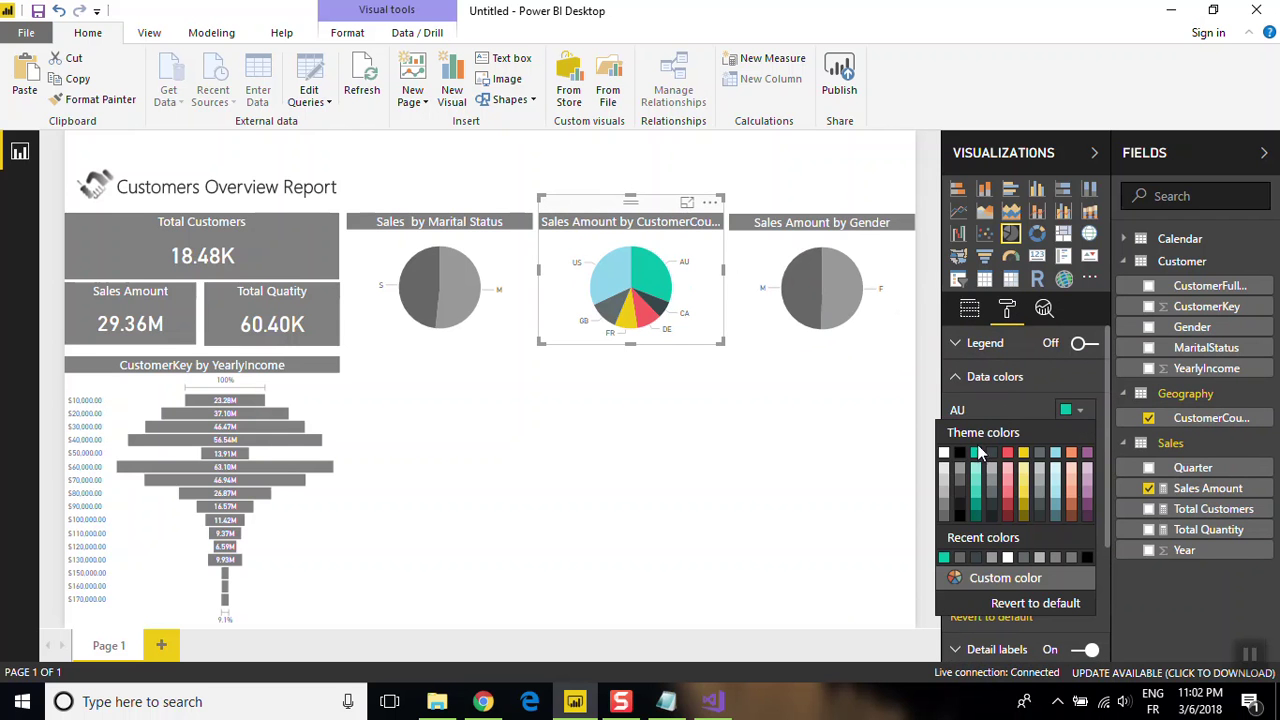
{"action": "left_click", "coordinate": [942, 478]}
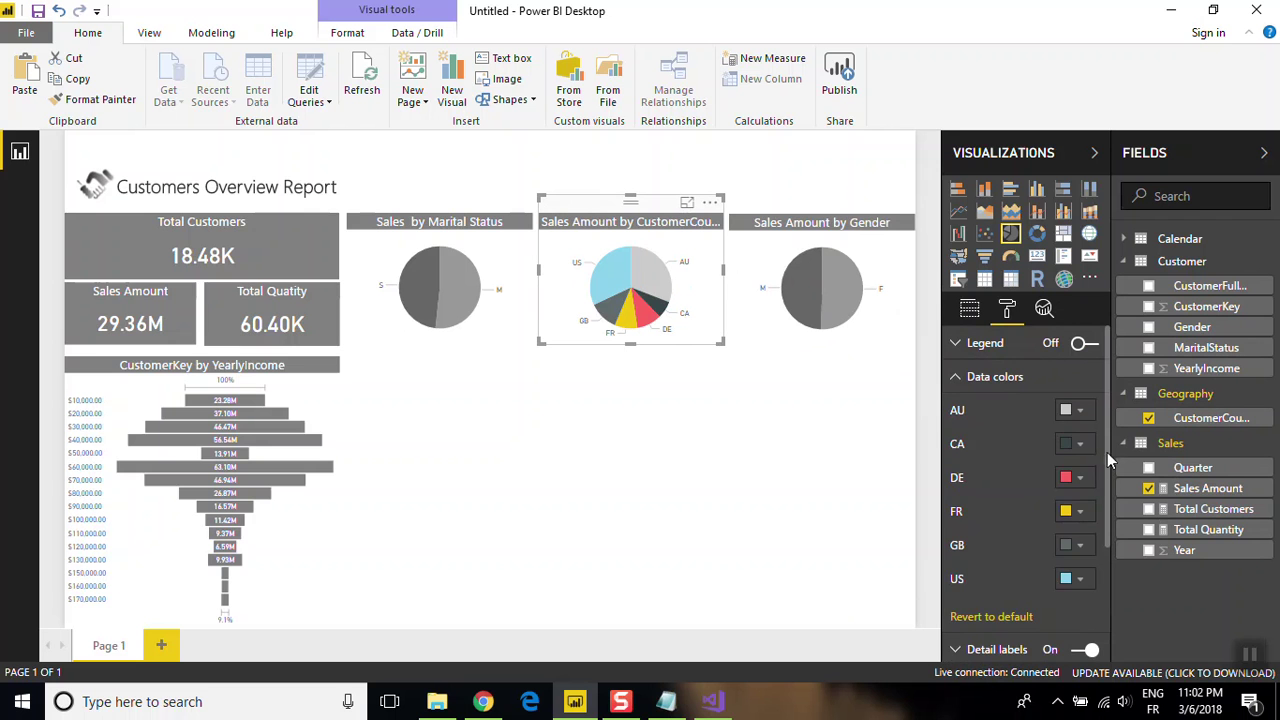
{"action": "left_click", "coordinate": [1080, 444]}
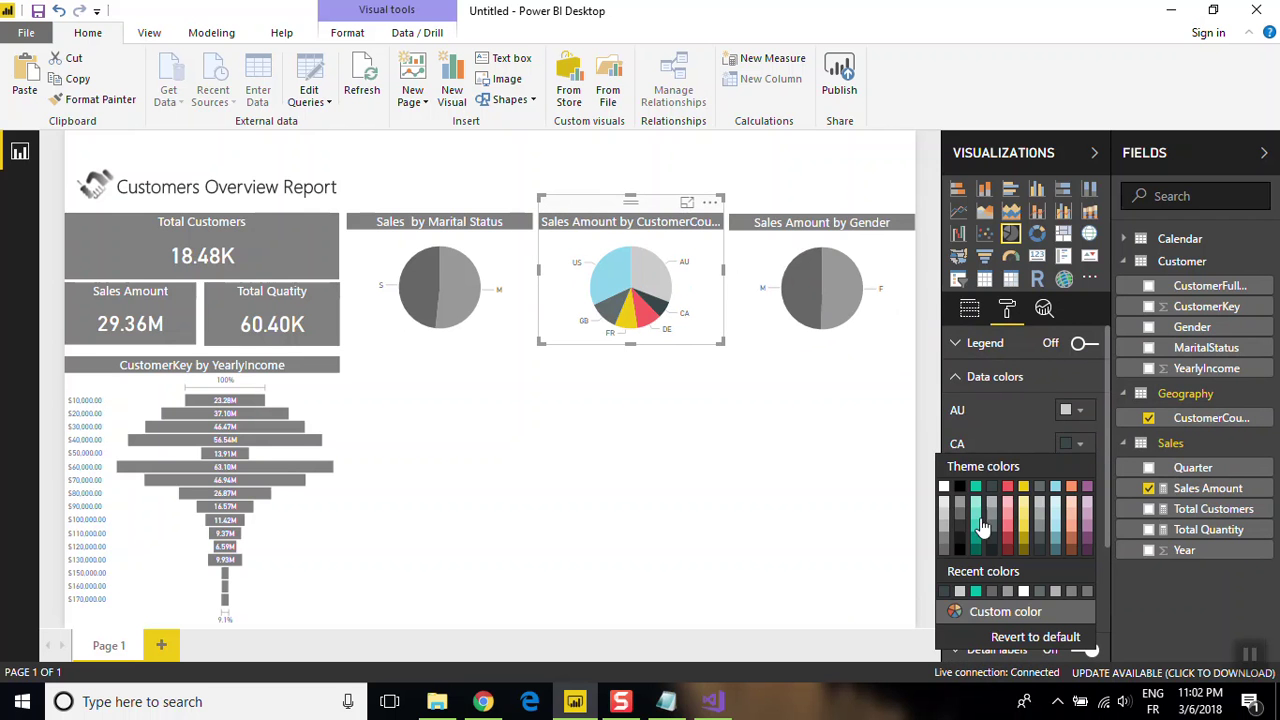
{"action": "left_click", "coordinate": [991, 506]}
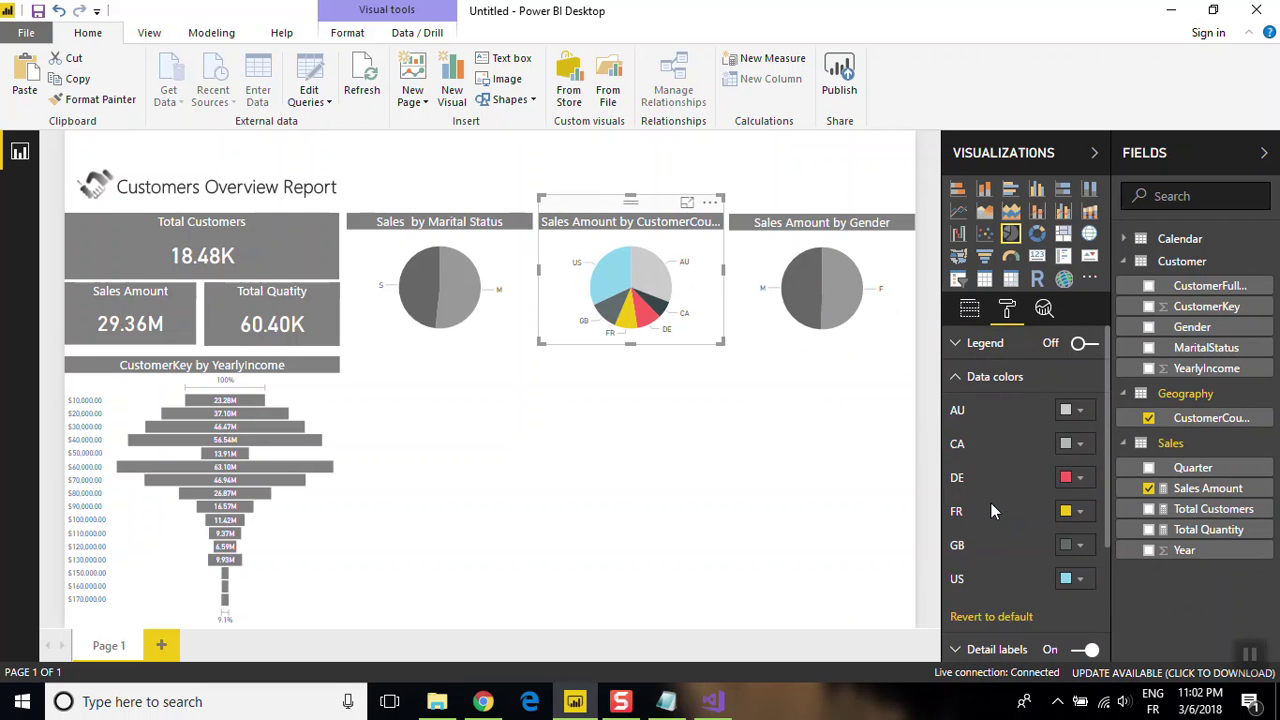
{"action": "left_click", "coordinate": [1080, 444]}
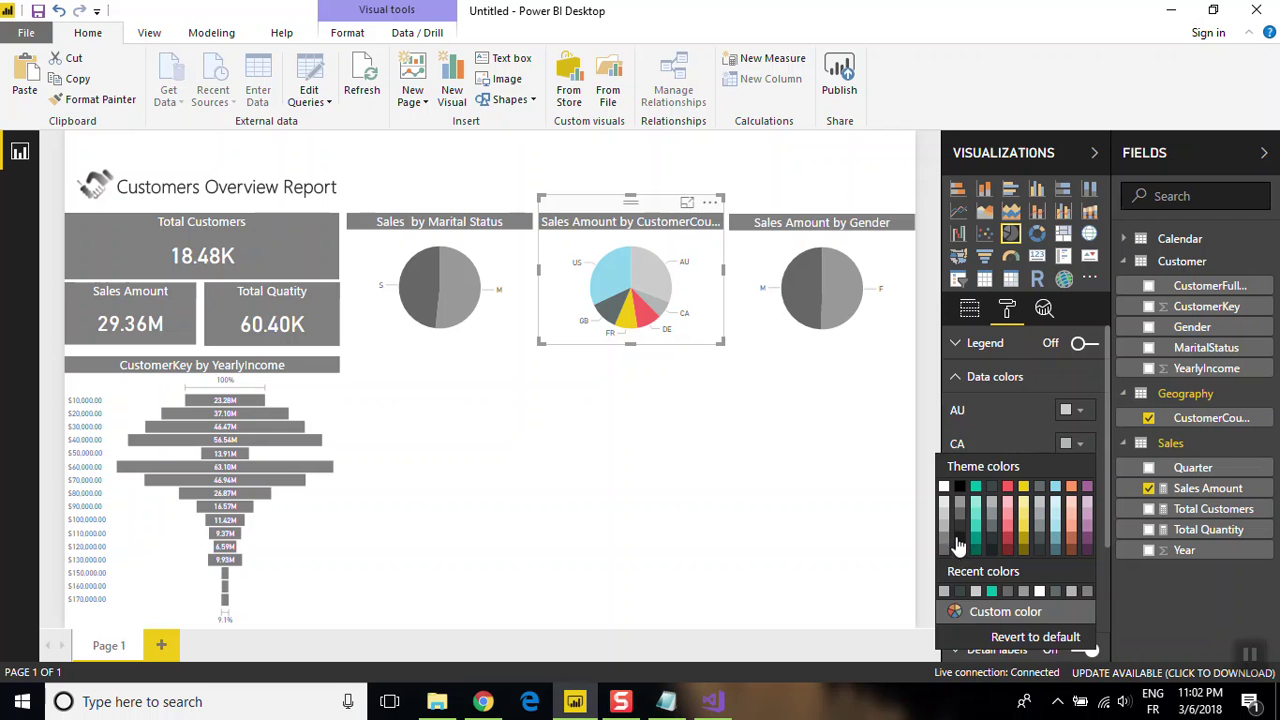
{"action": "left_click", "coordinate": [959, 526]}
{"action": "left_click", "coordinate": [1078, 446]}
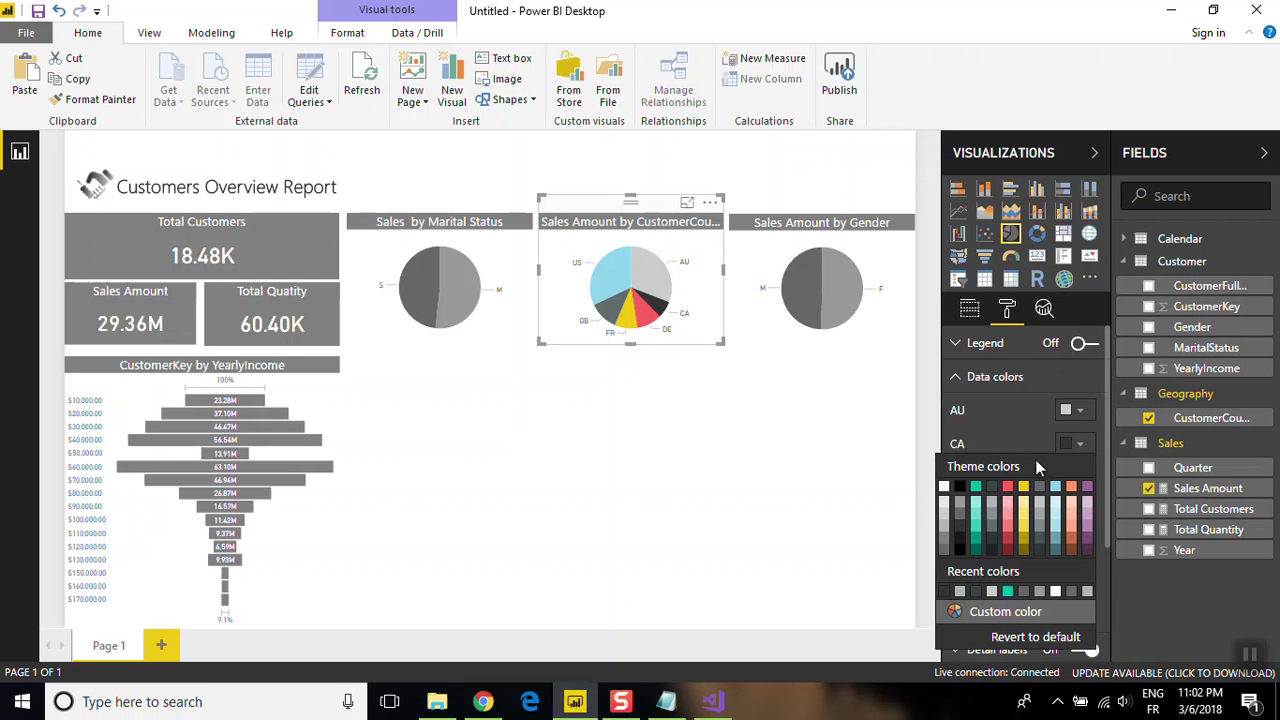
{"action": "left_click", "coordinate": [961, 513]}
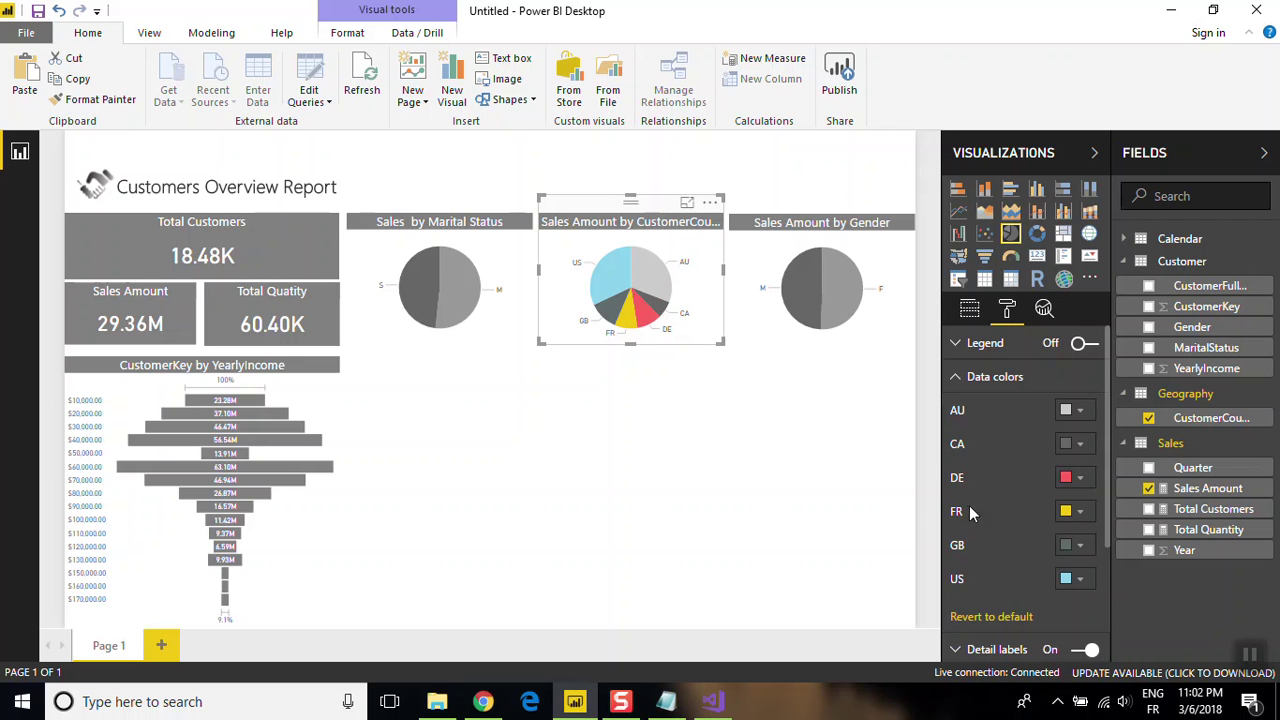
{"action": "left_click", "coordinate": [1080, 480]}
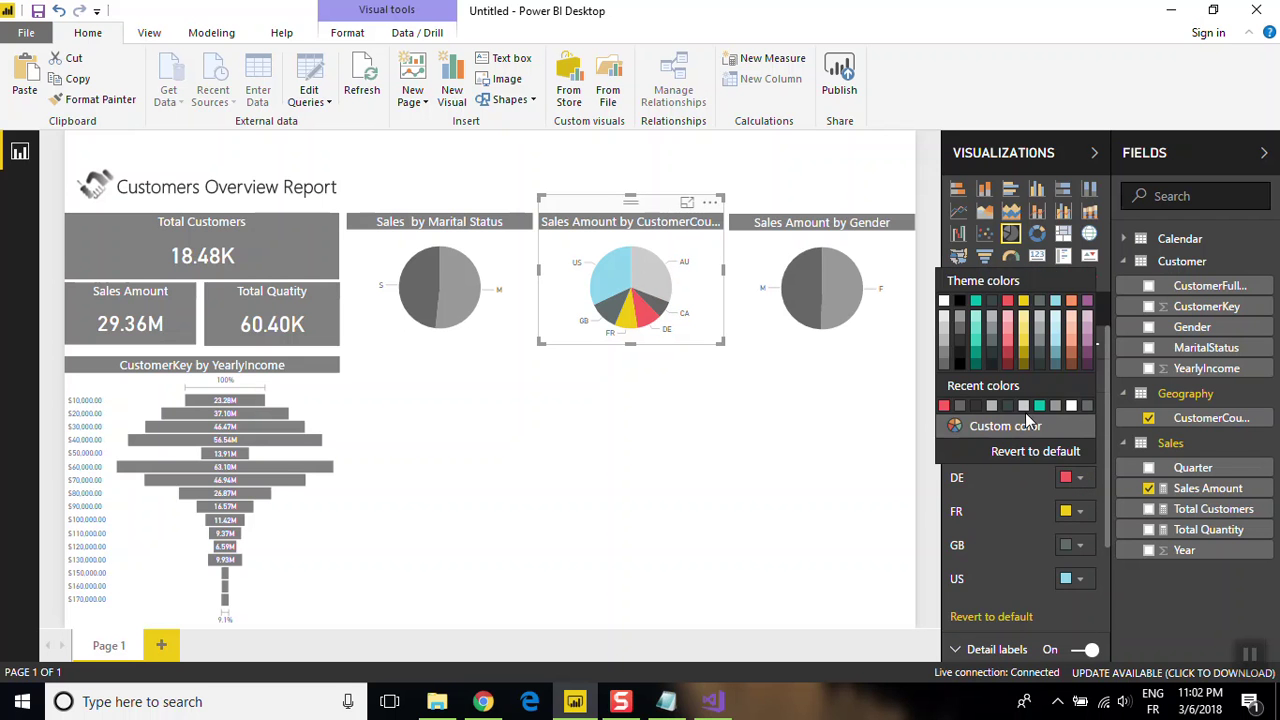
{"action": "left_click", "coordinate": [950, 367]}
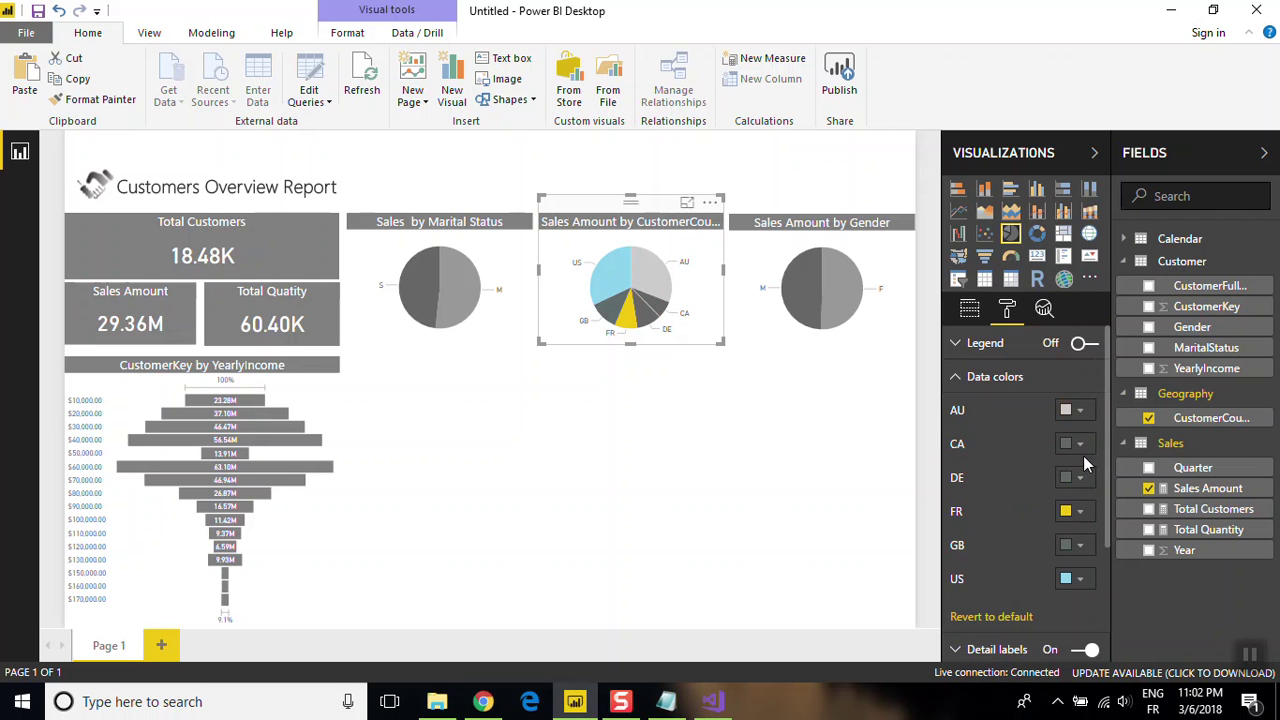
{"action": "left_click", "coordinate": [1080, 479]}
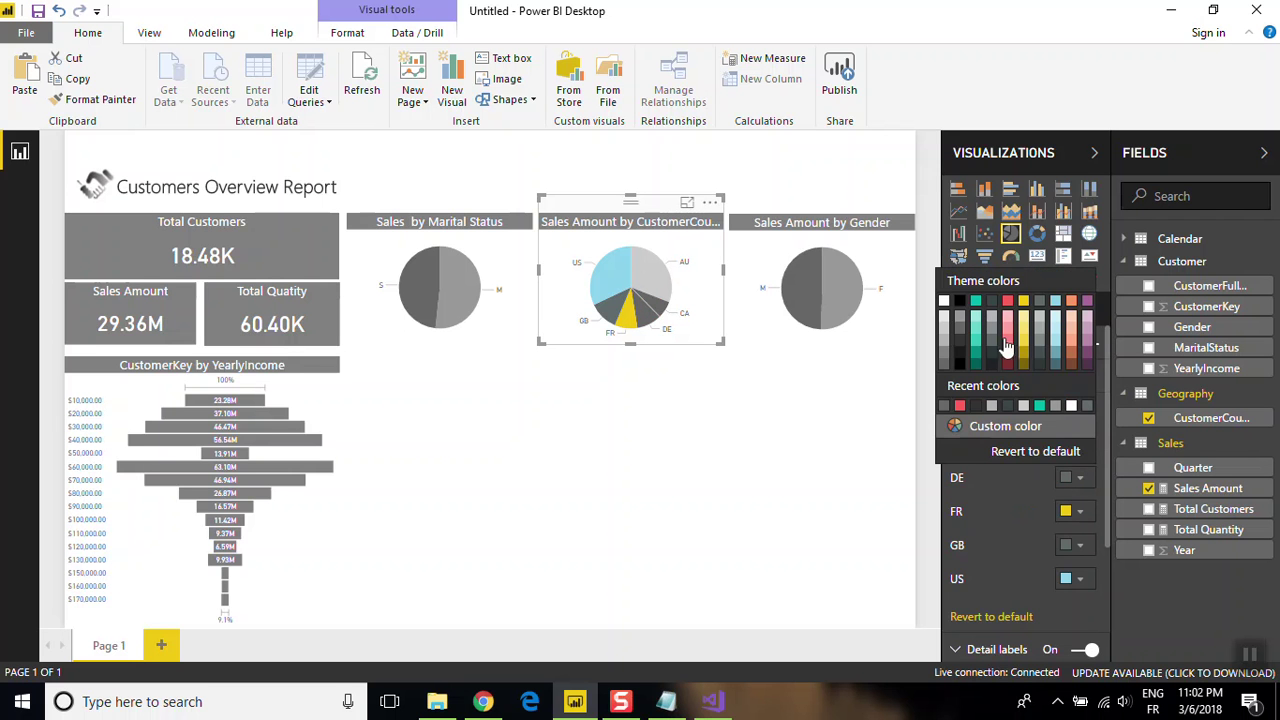
{"action": "left_click", "coordinate": [991, 332]}
- Give CA a darker grey and turn the FR and US slices grey too
{"action": "left_click", "coordinate": [1080, 445]}
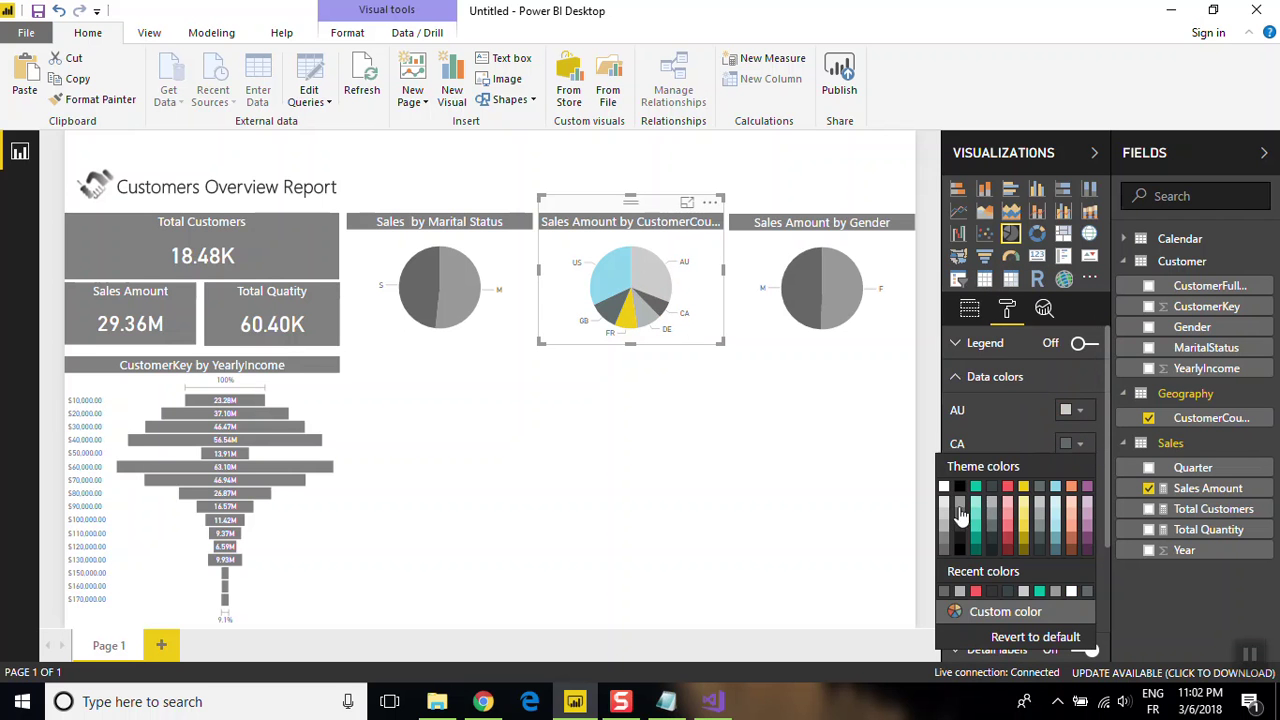
{"action": "left_click", "coordinate": [952, 510]}
{"action": "left_click", "coordinate": [1072, 449]}
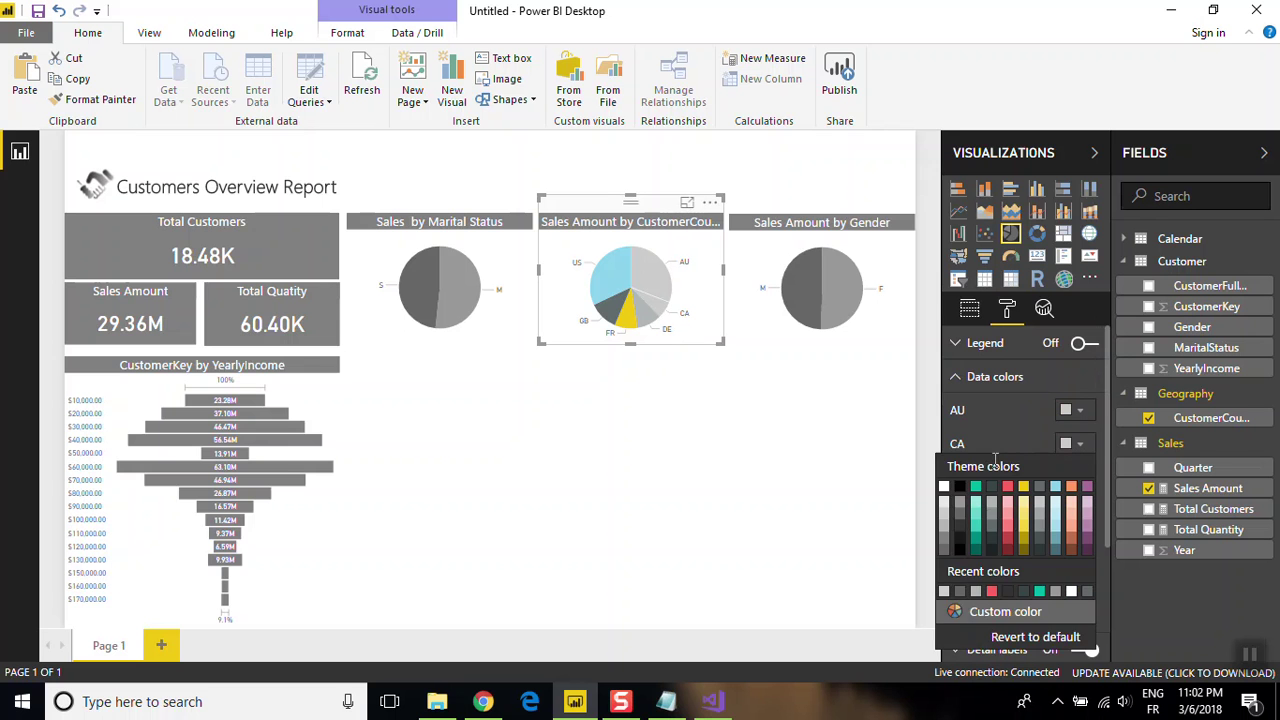
{"action": "left_click", "coordinate": [945, 545]}
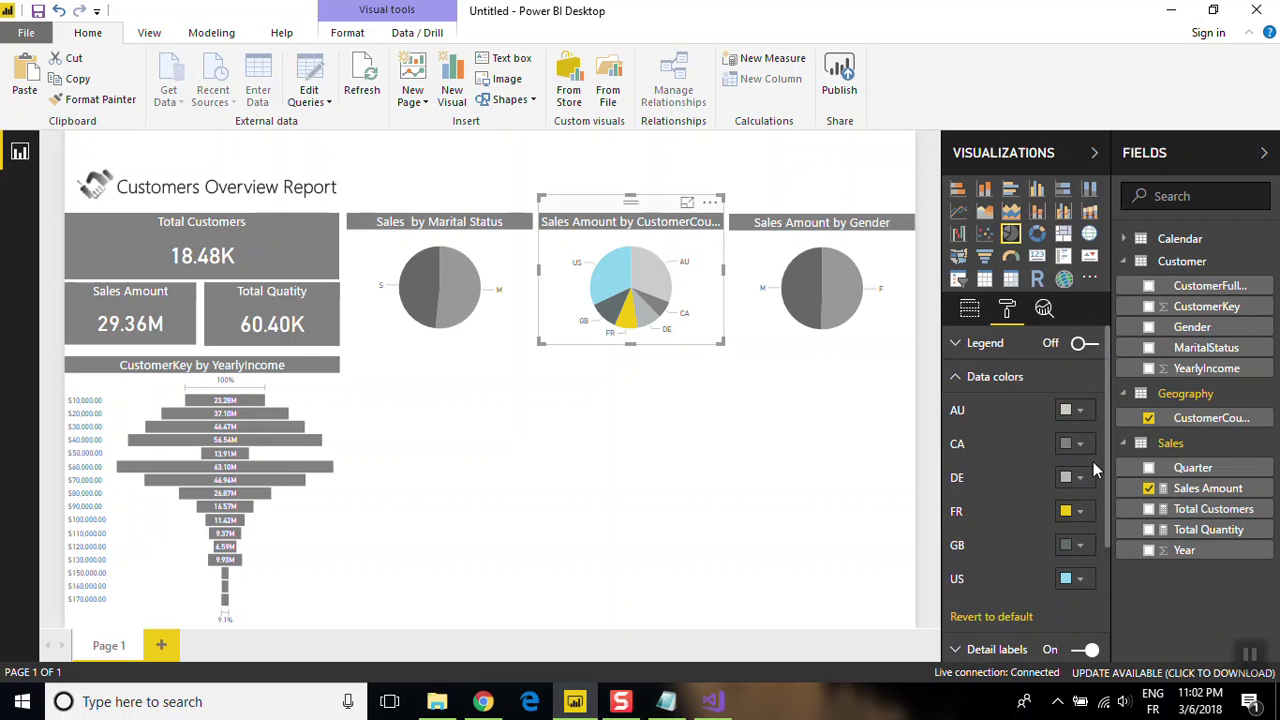
{"action": "left_click", "coordinate": [1082, 512]}
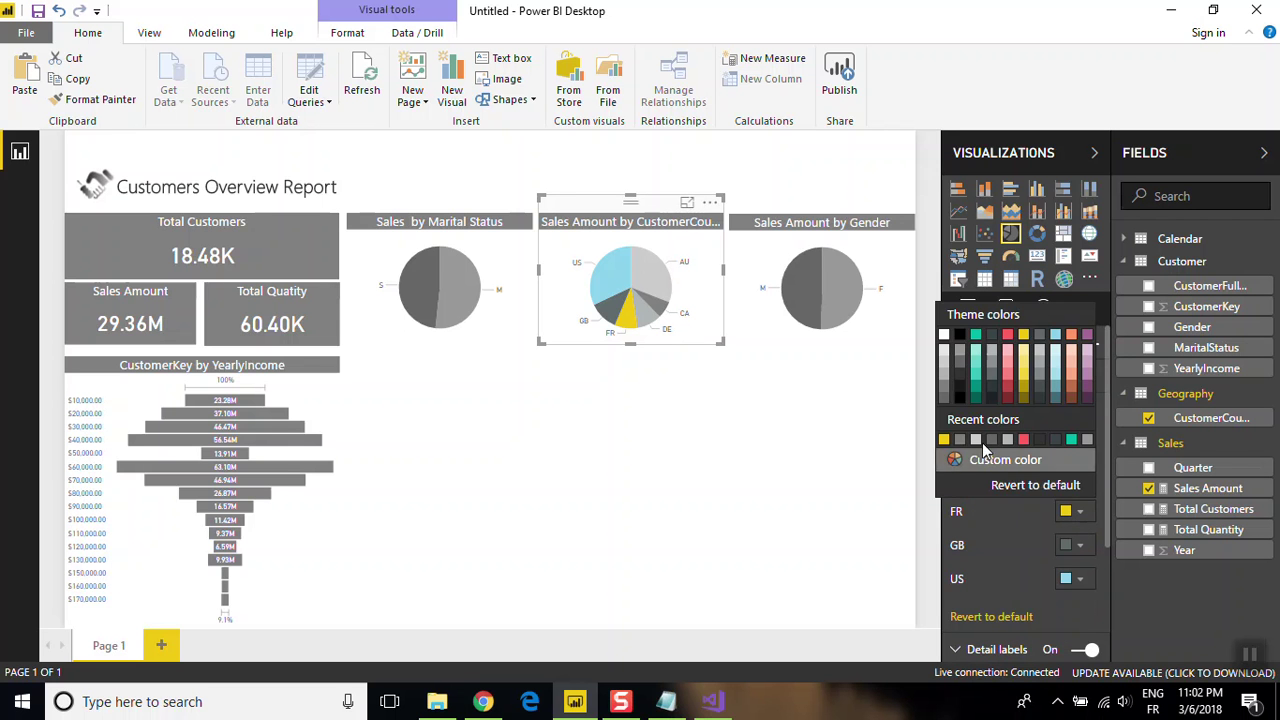
{"action": "left_click", "coordinate": [944, 372]}
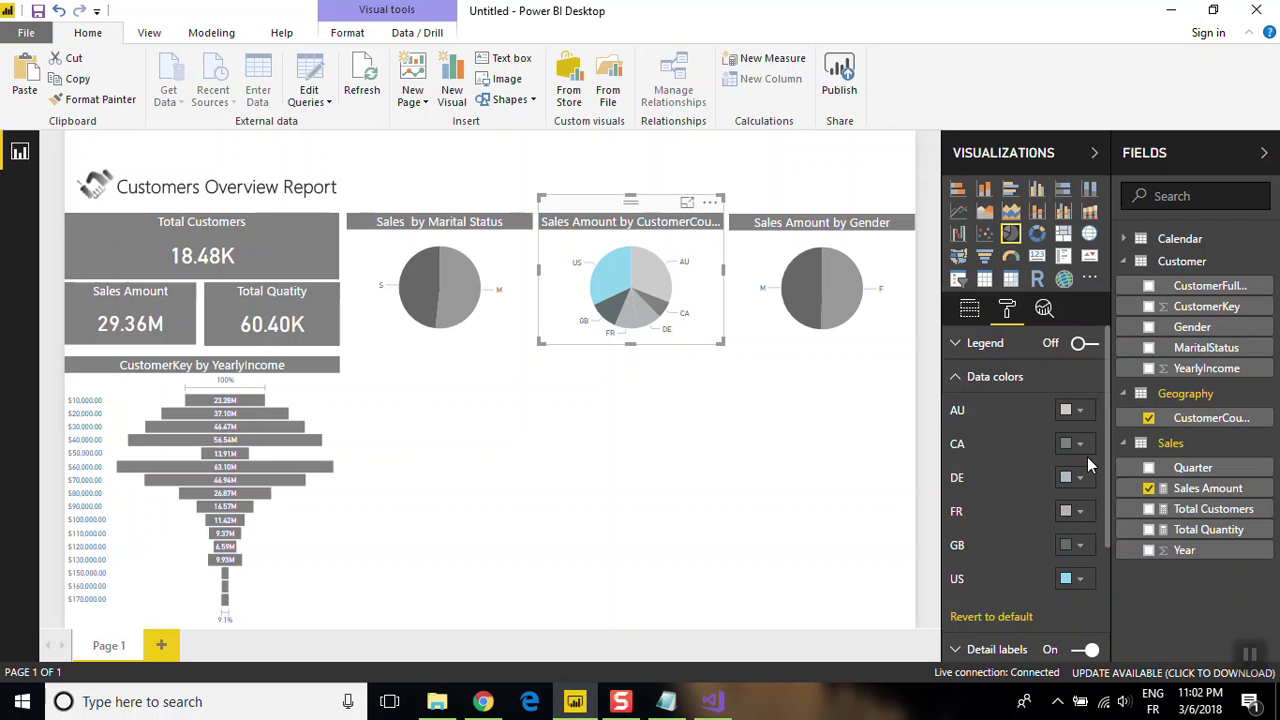
{"action": "left_click", "coordinate": [1080, 511]}
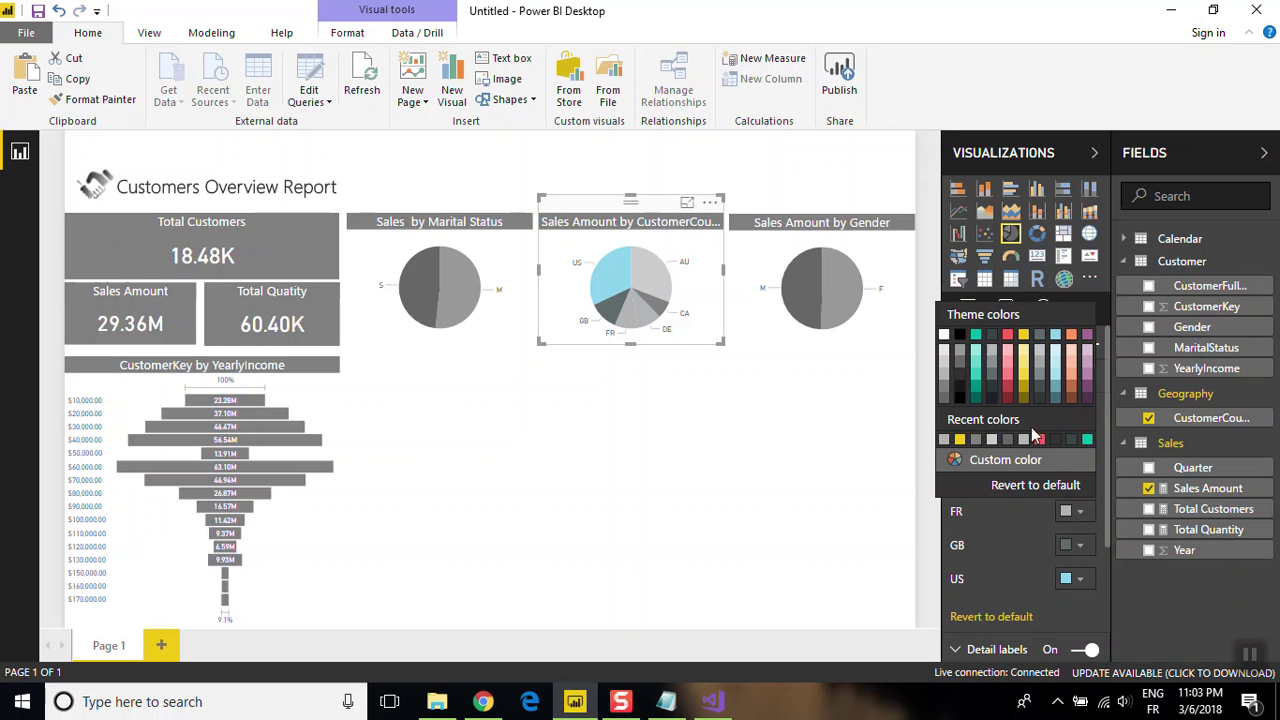
{"action": "left_click", "coordinate": [995, 371]}
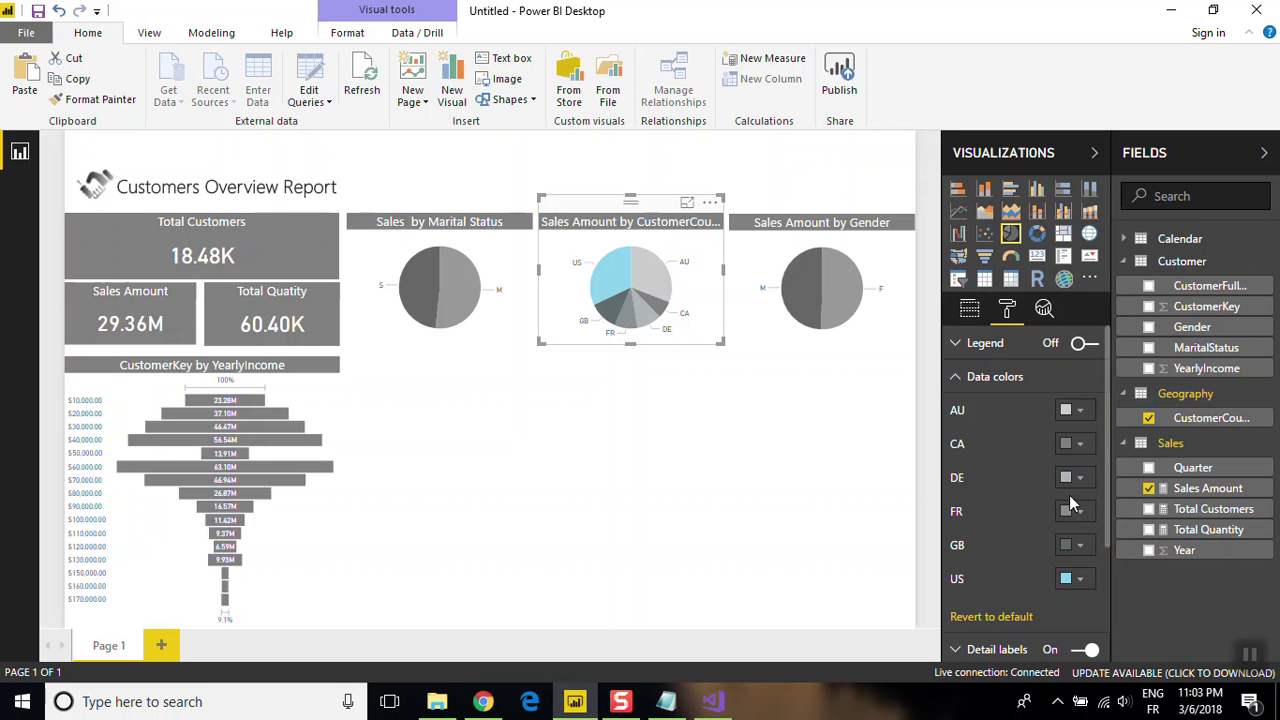
{"action": "left_click", "coordinate": [1088, 583]}
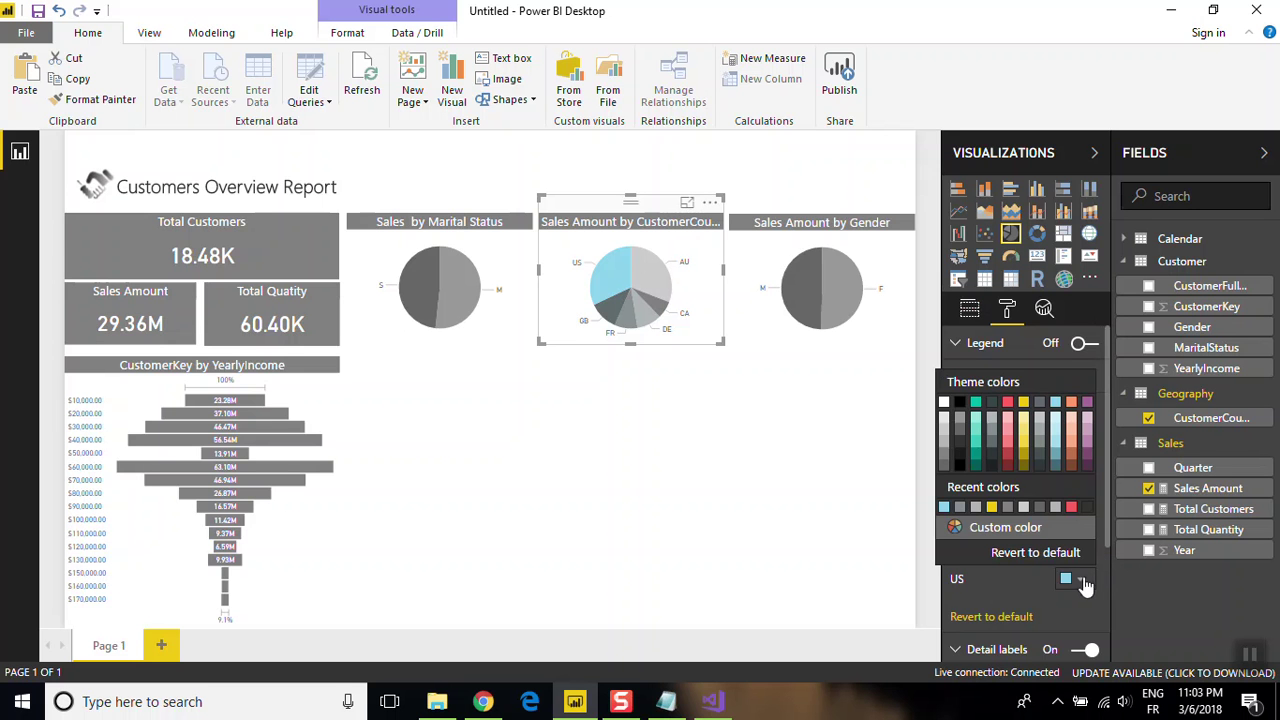
{"action": "left_click", "coordinate": [944, 465]}
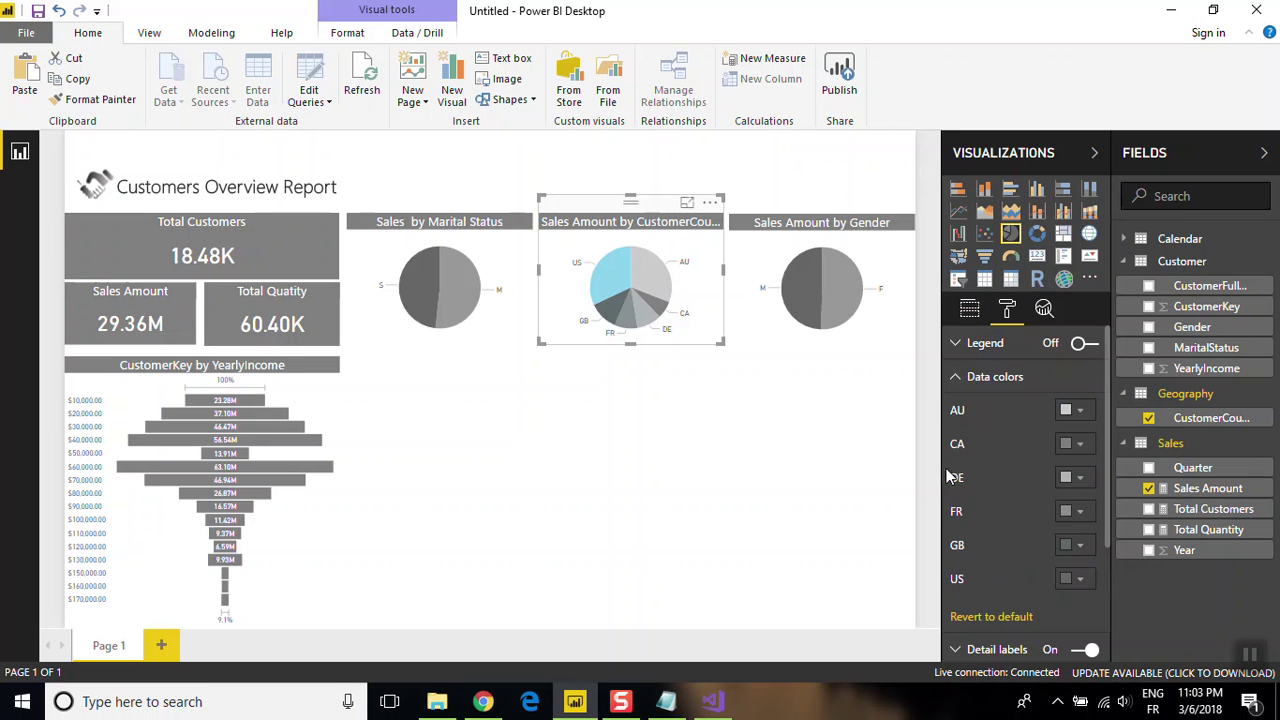
{"action": "left_click", "coordinate": [778, 438]}
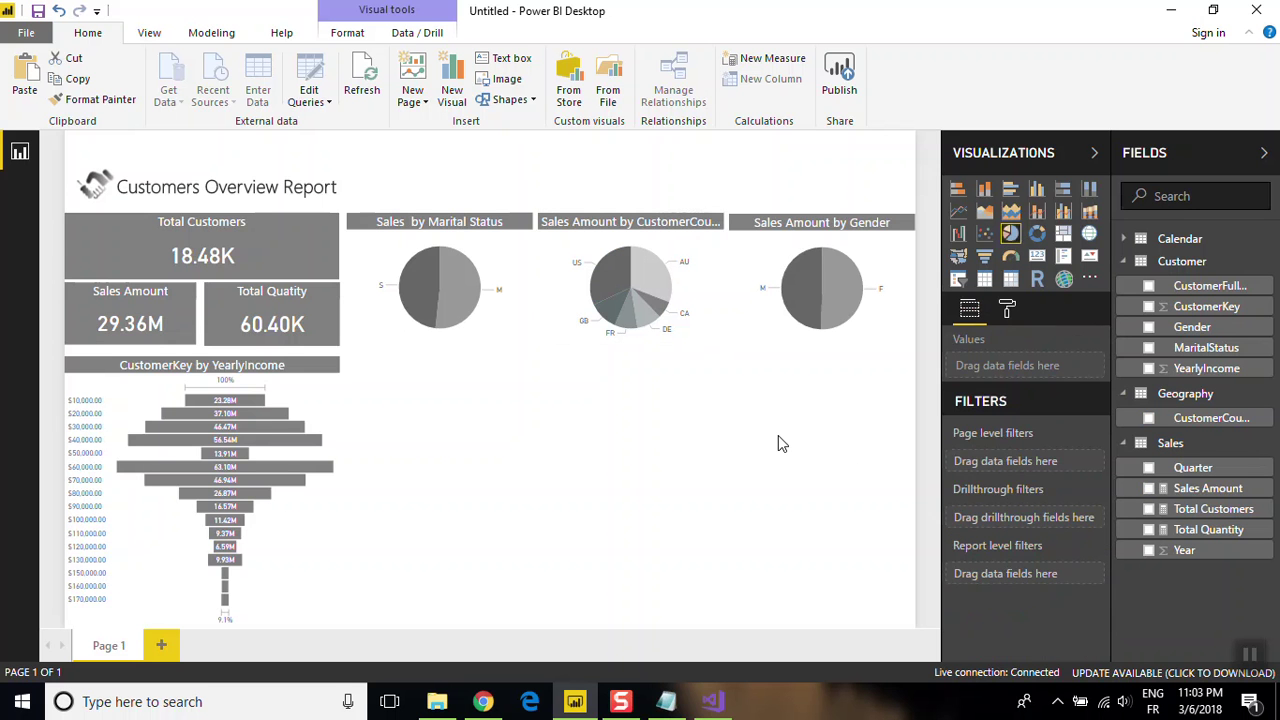
- Switch on a light grey background for the marital status pie
{"action": "left_click", "coordinate": [443, 265]}
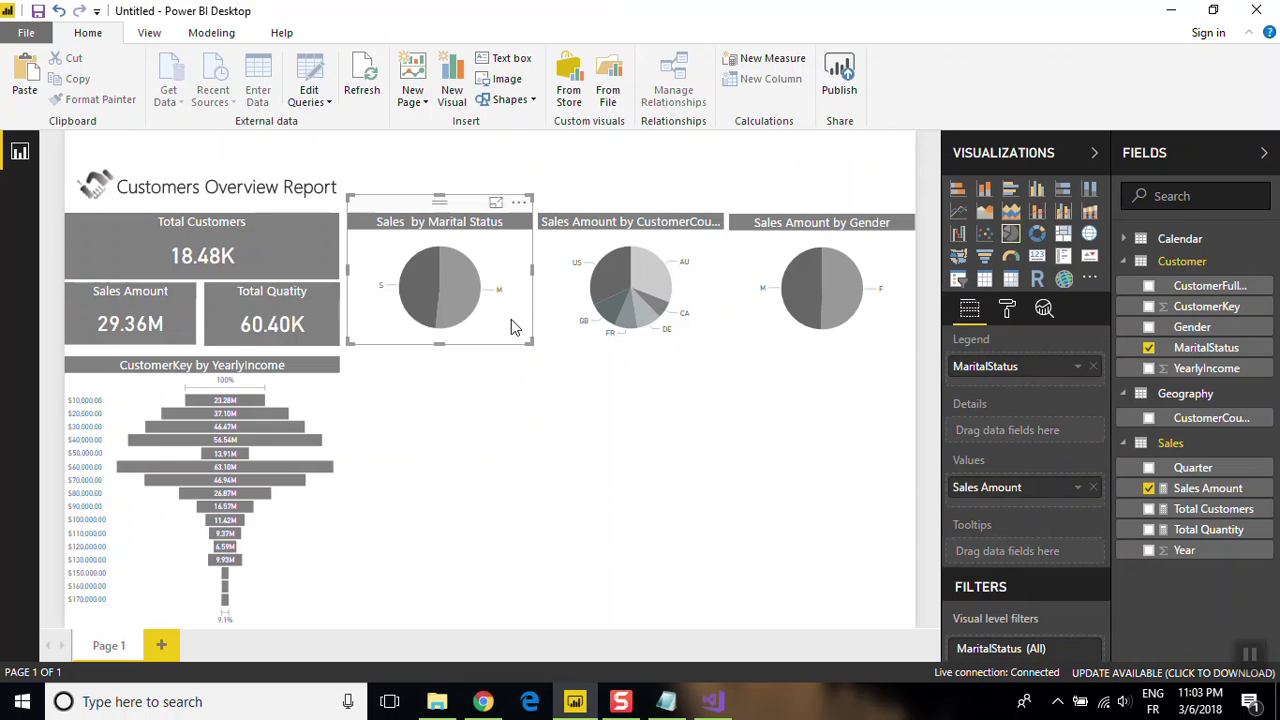
{"action": "left_click", "coordinate": [1007, 309]}
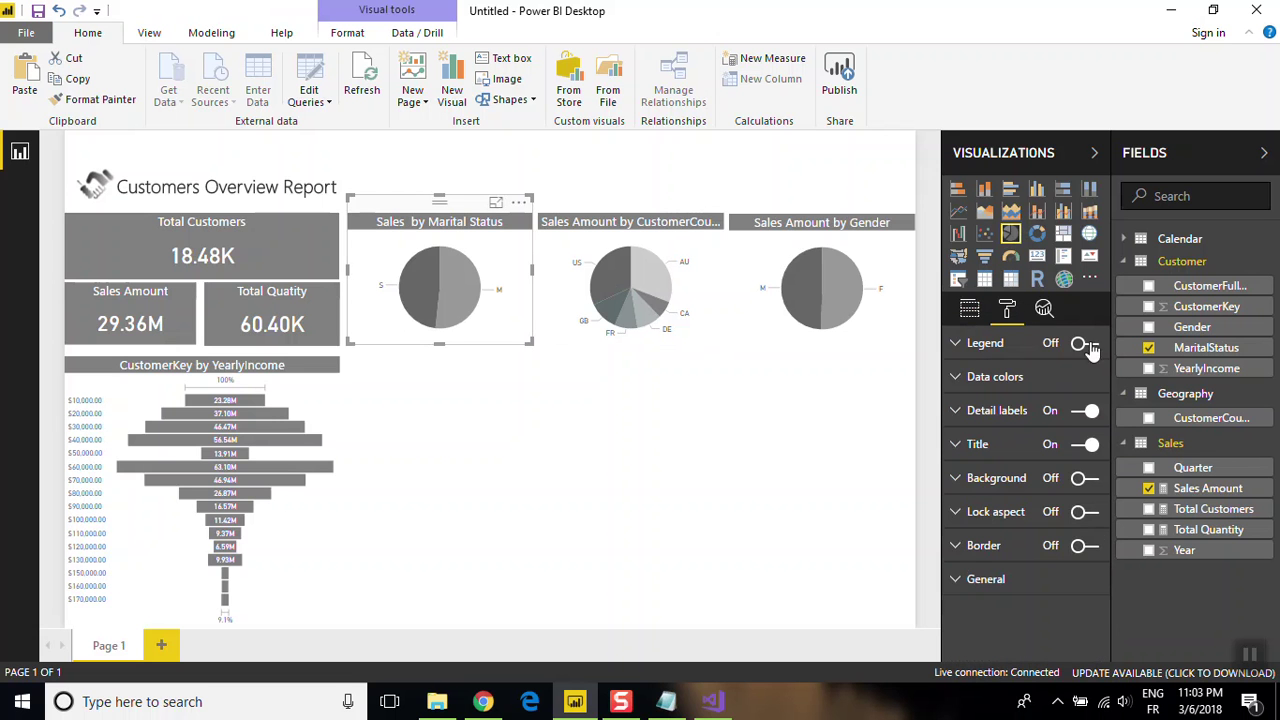
{"action": "left_click", "coordinate": [1012, 478]}
{"action": "left_click", "coordinate": [1070, 479]}
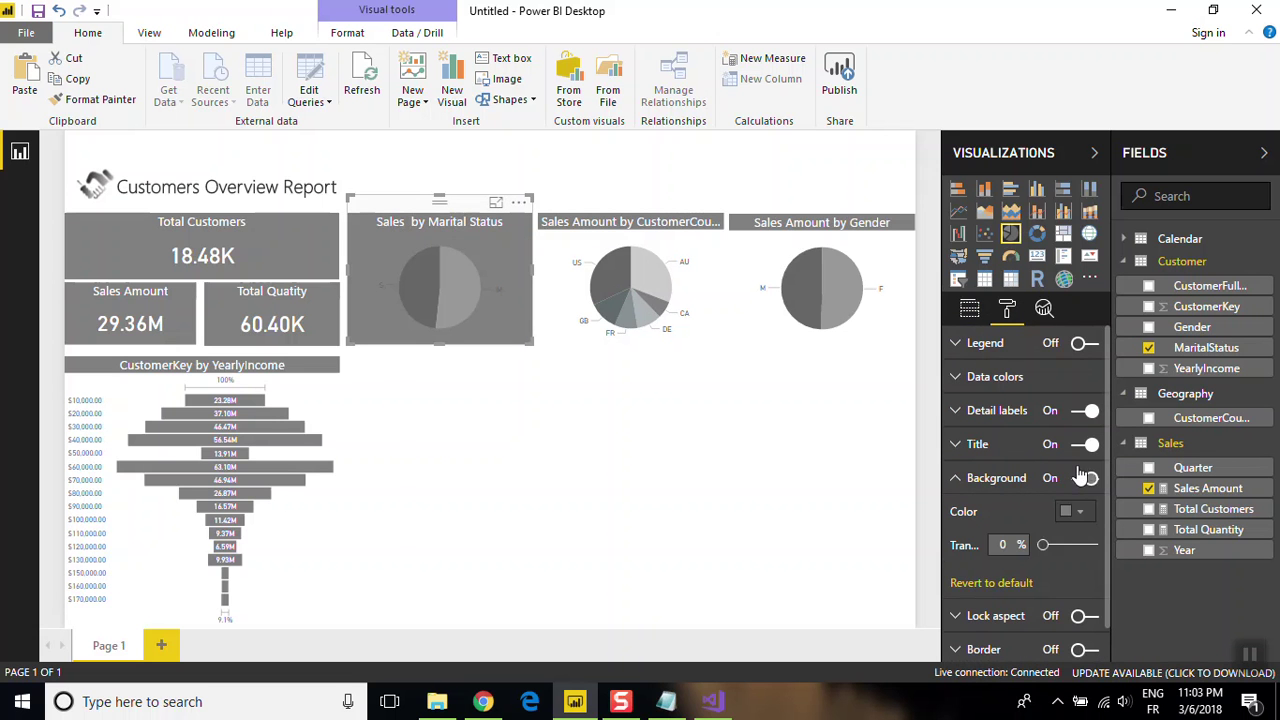
{"action": "left_click", "coordinate": [1073, 514]}
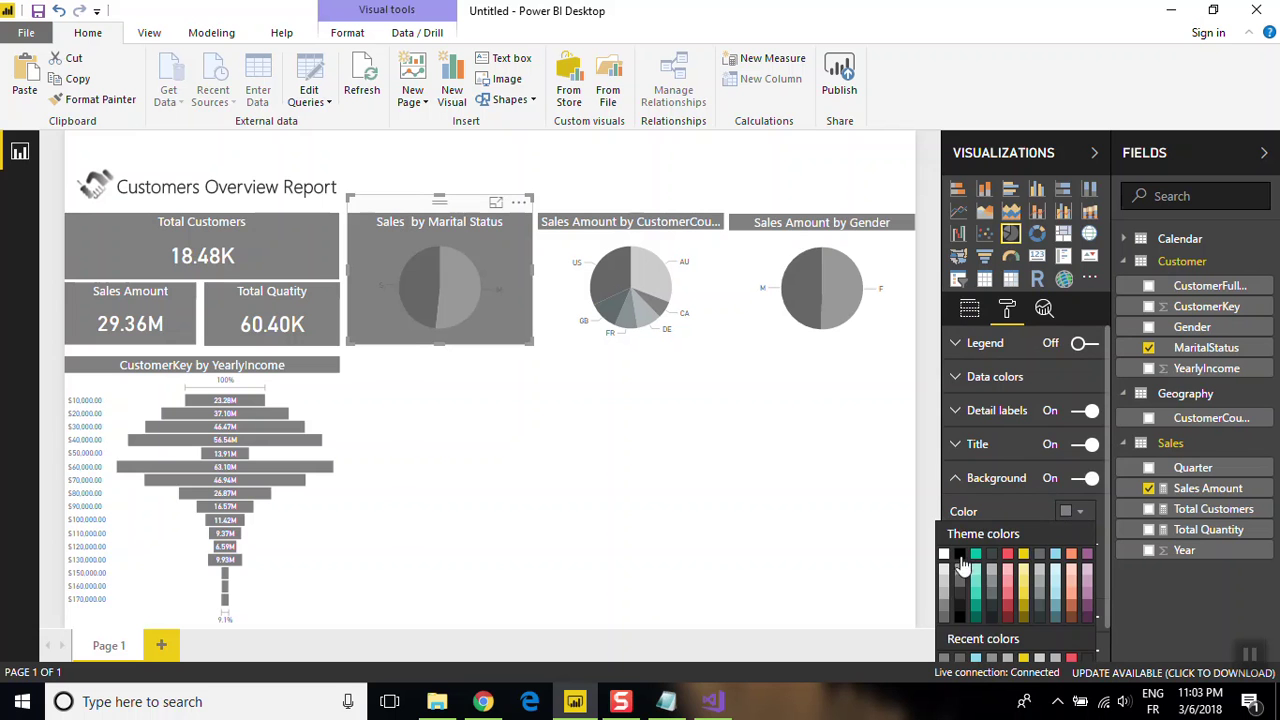
{"action": "left_click", "coordinate": [946, 578]}
- Give the country pie a light grey background
{"action": "left_click", "coordinate": [720, 326]}
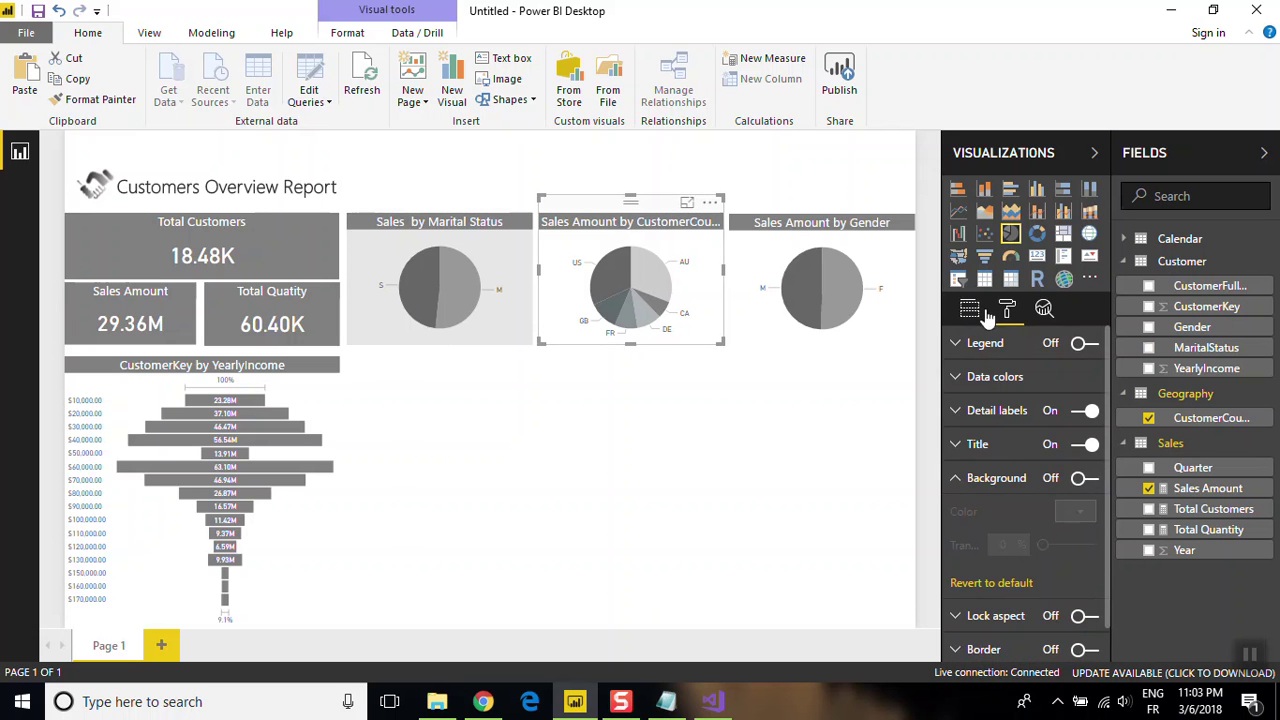
{"action": "left_click", "coordinate": [1082, 480]}
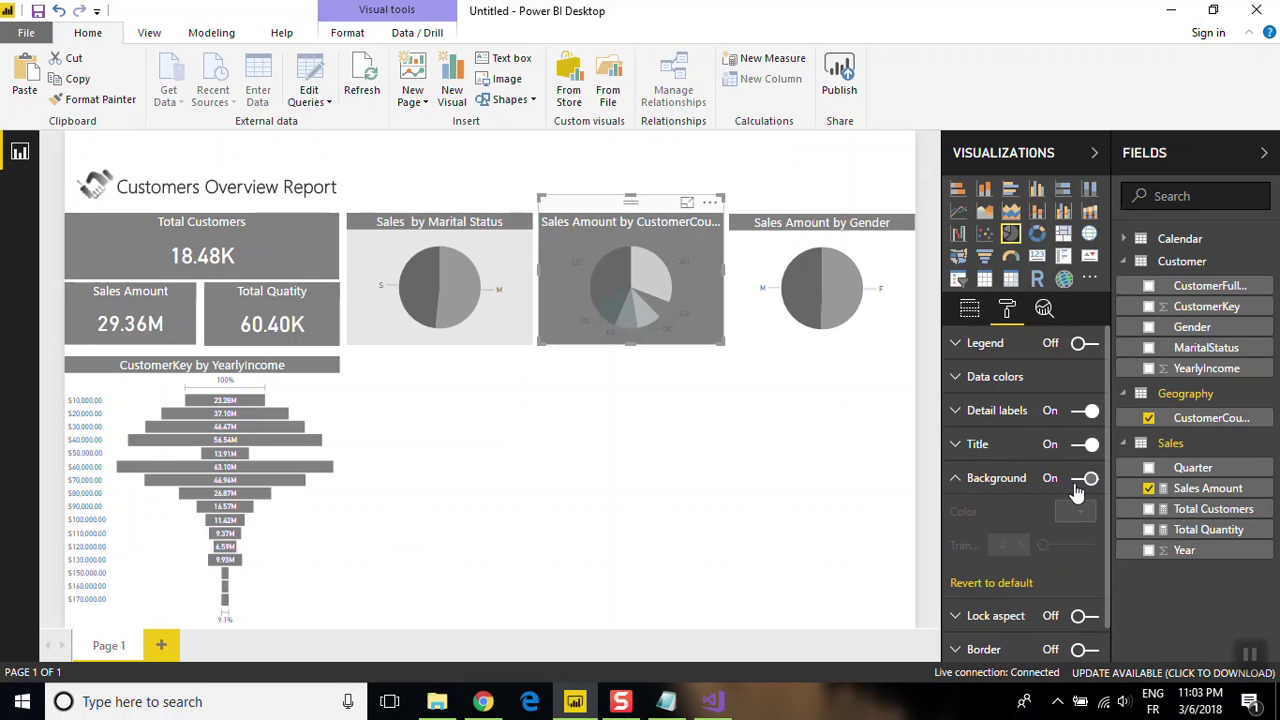
{"action": "left_click", "coordinate": [1076, 511]}
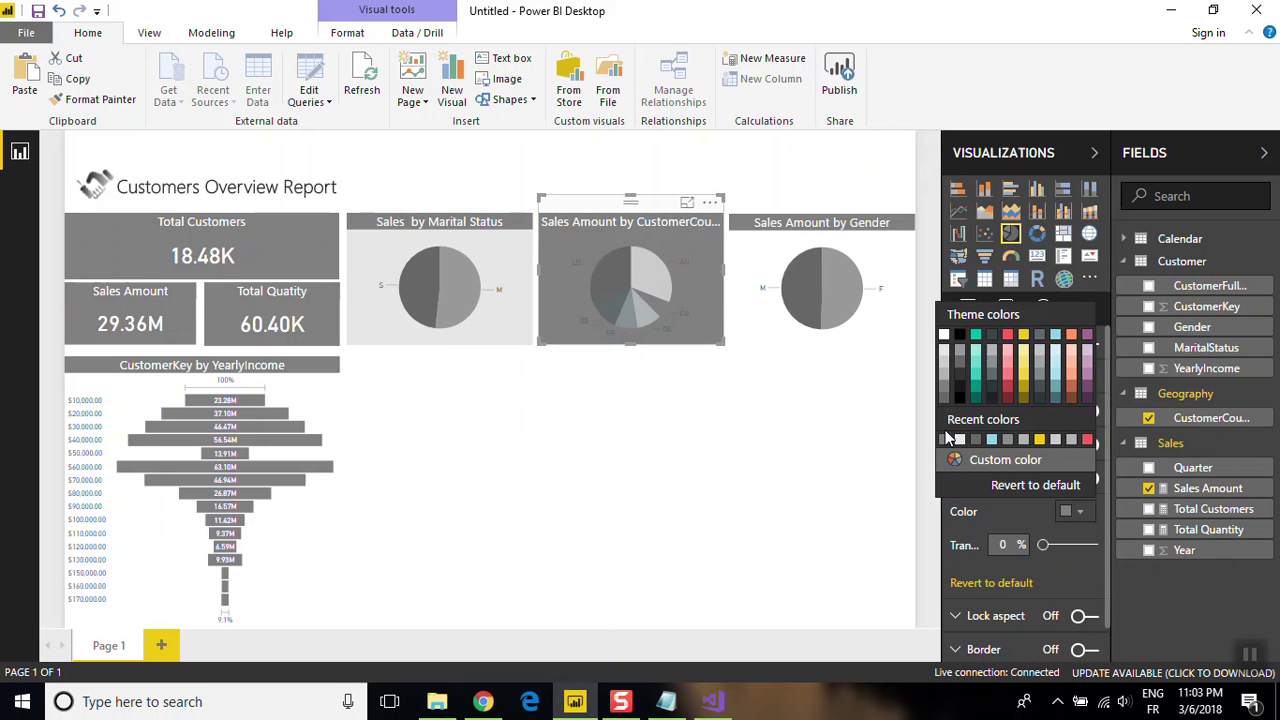
{"action": "left_click", "coordinate": [943, 358]}
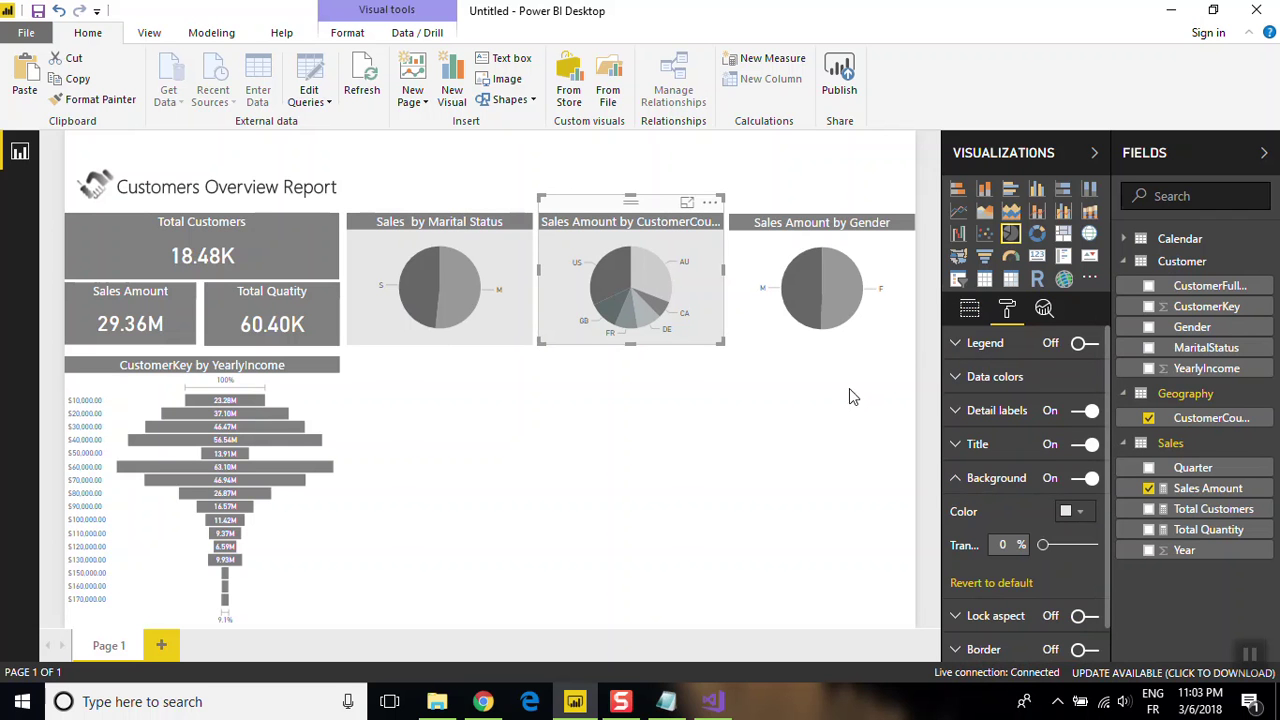
- Give the gender pie a light grey background as well
{"action": "left_click", "coordinate": [890, 248]}
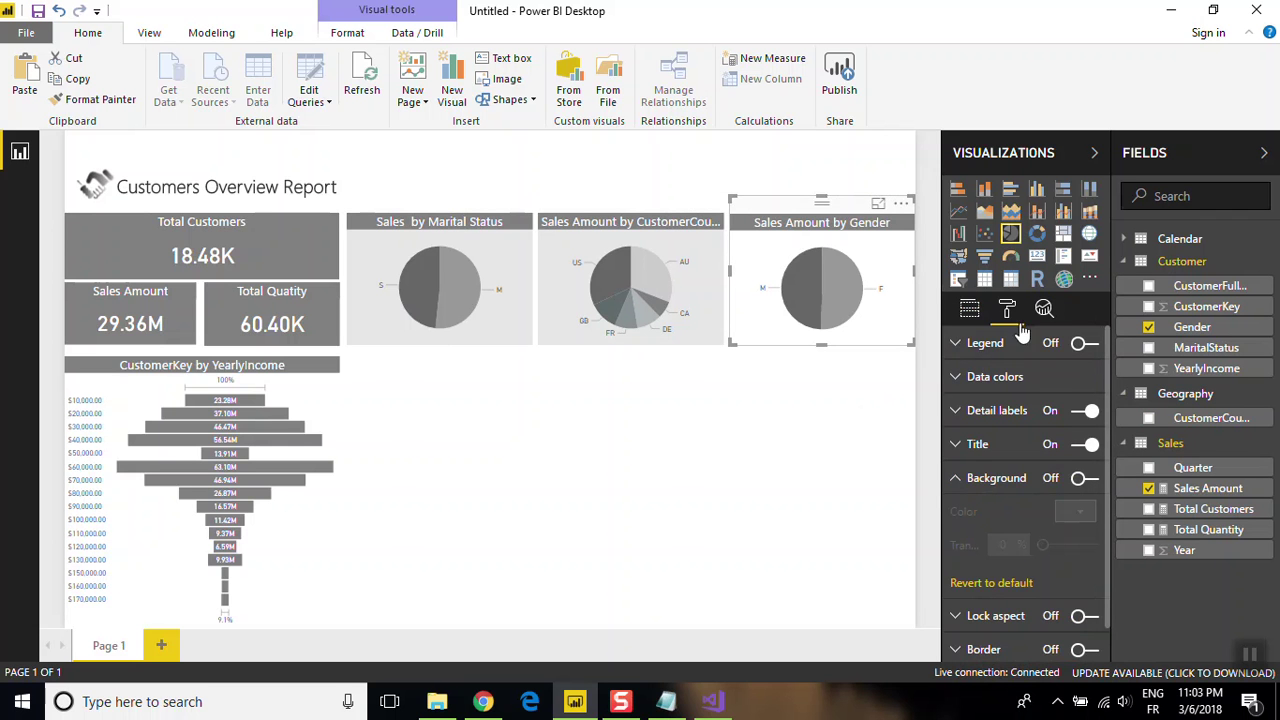
{"action": "left_click", "coordinate": [1080, 479]}
{"action": "left_click", "coordinate": [1084, 512]}
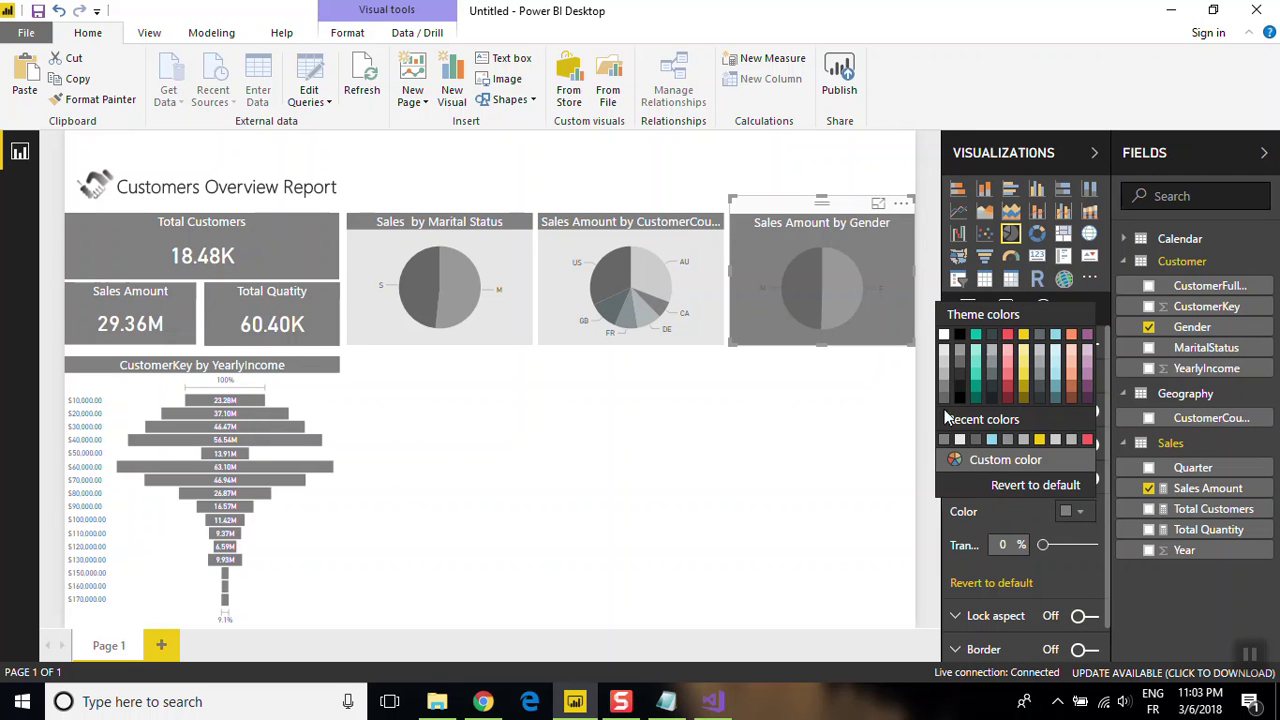
{"action": "left_click", "coordinate": [946, 356]}
{"action": "left_click", "coordinate": [832, 420]}
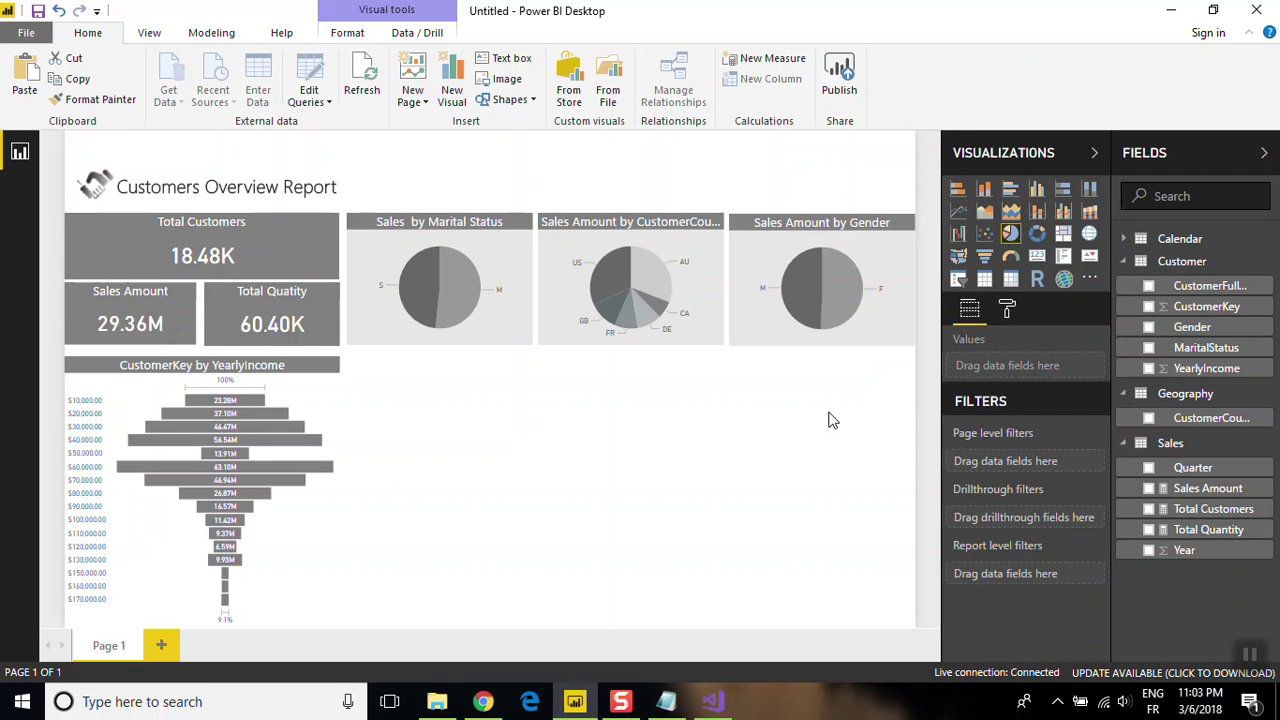
{"action": "left_click", "coordinate": [716, 340]}
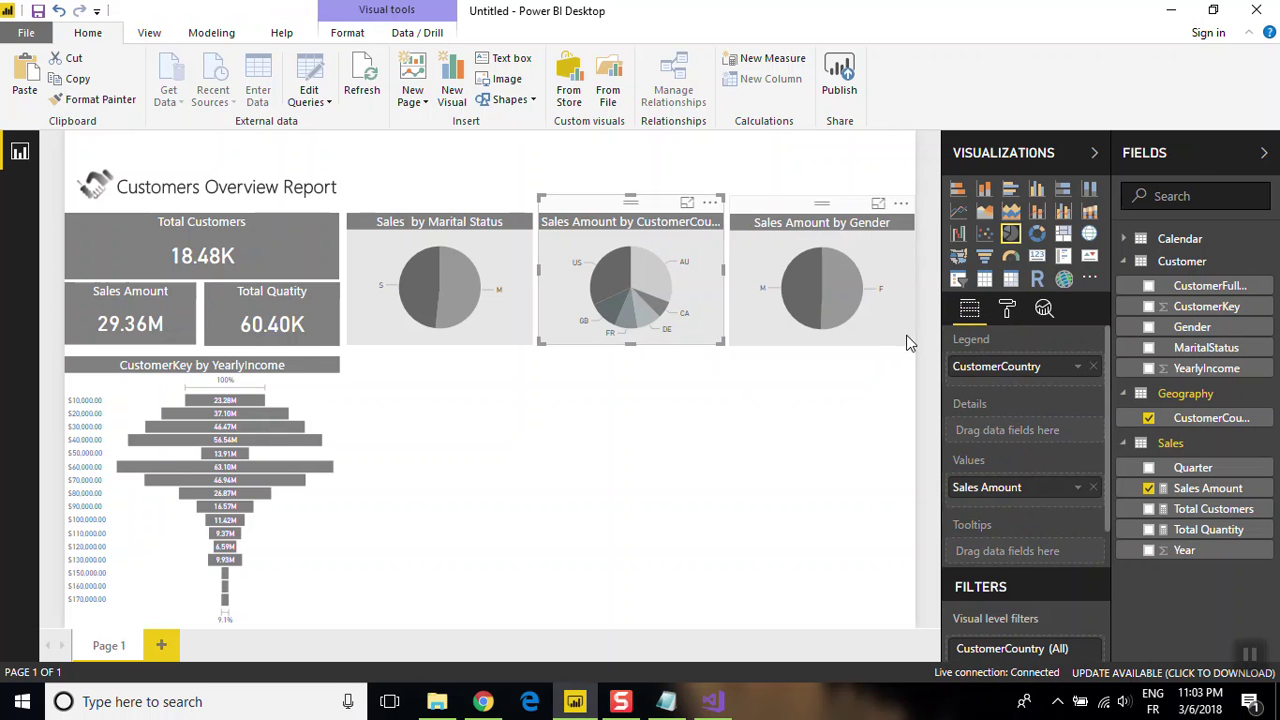
- Edit the country pie's title to read 'Sales by Country'
{"action": "left_click", "coordinate": [1008, 312]}
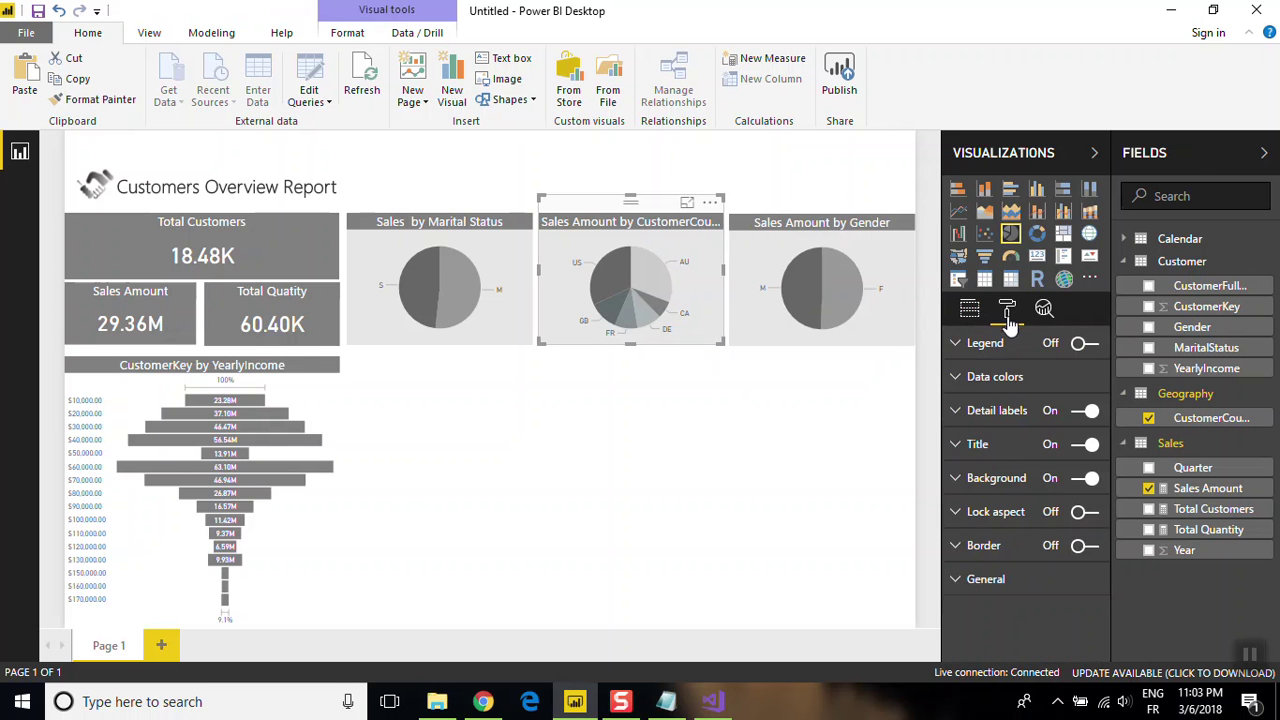
{"action": "left_click", "coordinate": [1010, 444]}
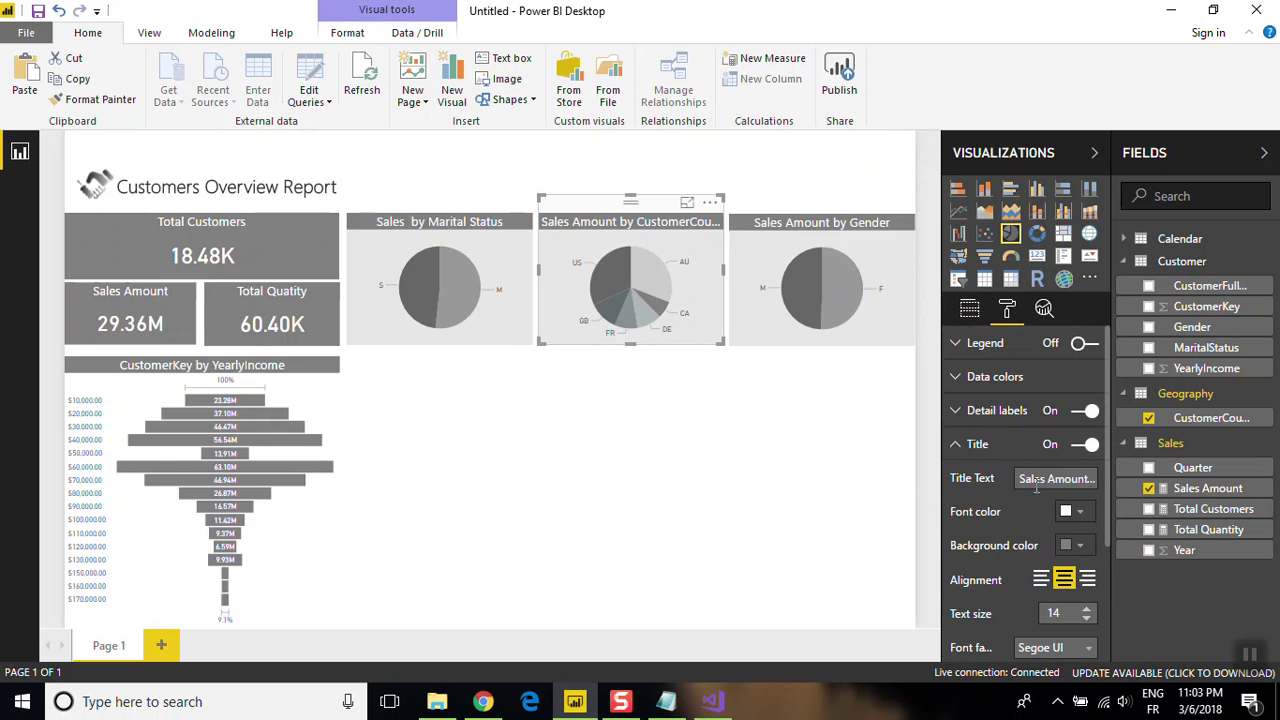
{"action": "left_click_drag", "start_coordinate": [1068, 479], "coordinate": [1094, 479]}
{"action": "key", "text": "Delete"}
{"action": "key", "text": "BackSpace"}
{"action": "key", "text": "BackSpace"}
{"action": "key", "text": "BackSpace"}
{"action": "key", "text": "BackSpace"}
{"action": "key", "text": "BackSpace"}
{"action": "key", "text": "BackSpace"}
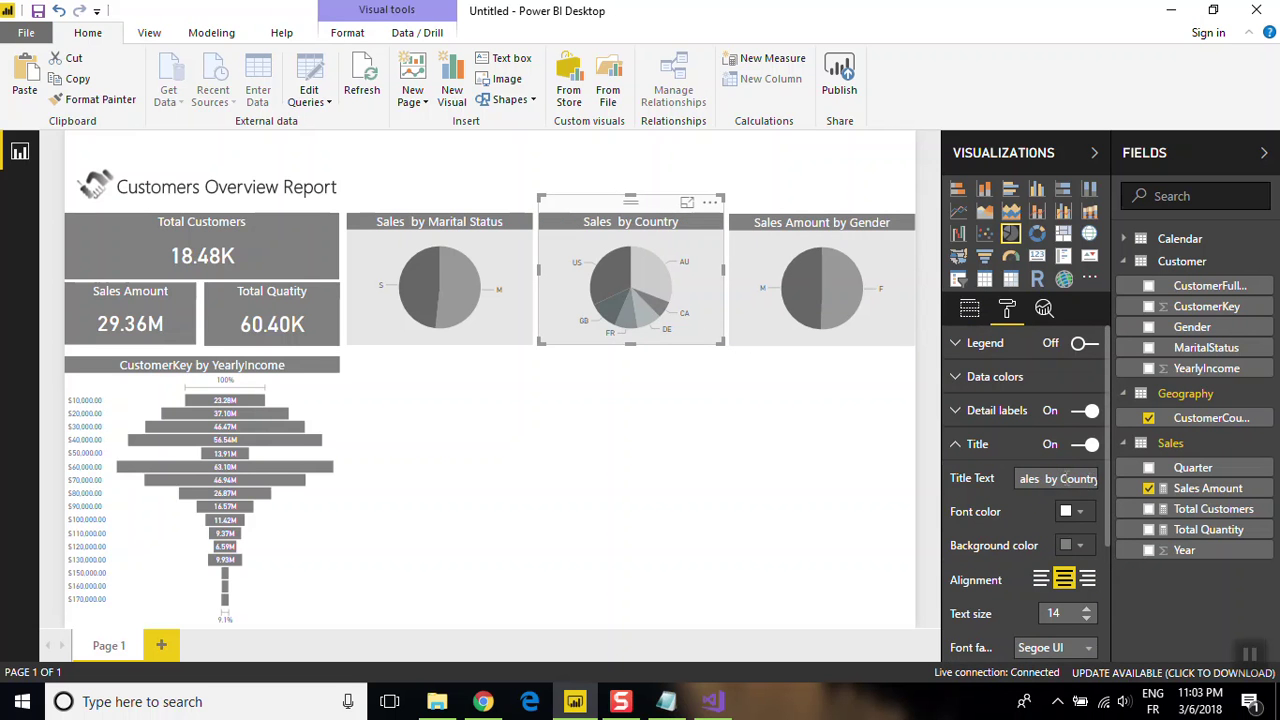
{"action": "left_click", "coordinate": [879, 468]}
- Edit the gender pie's title to read 'Sales by Gender'
{"action": "left_click", "coordinate": [884, 332]}
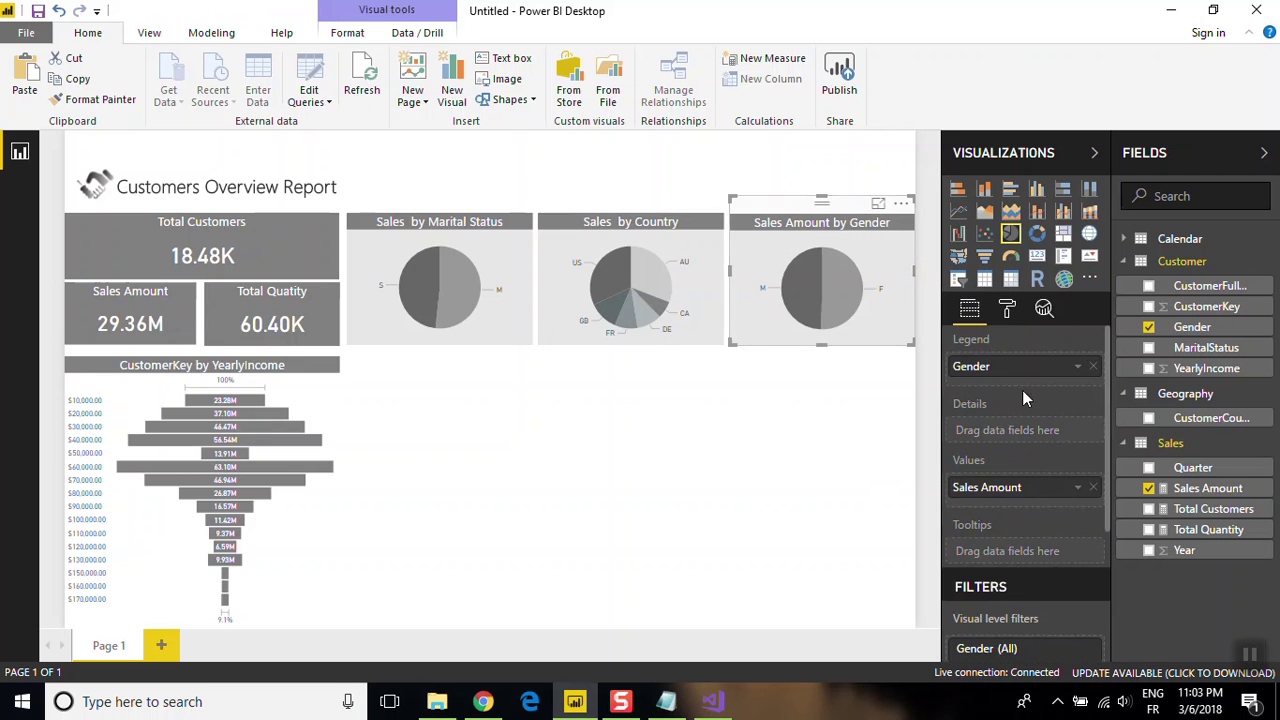
{"action": "left_click", "coordinate": [1007, 308]}
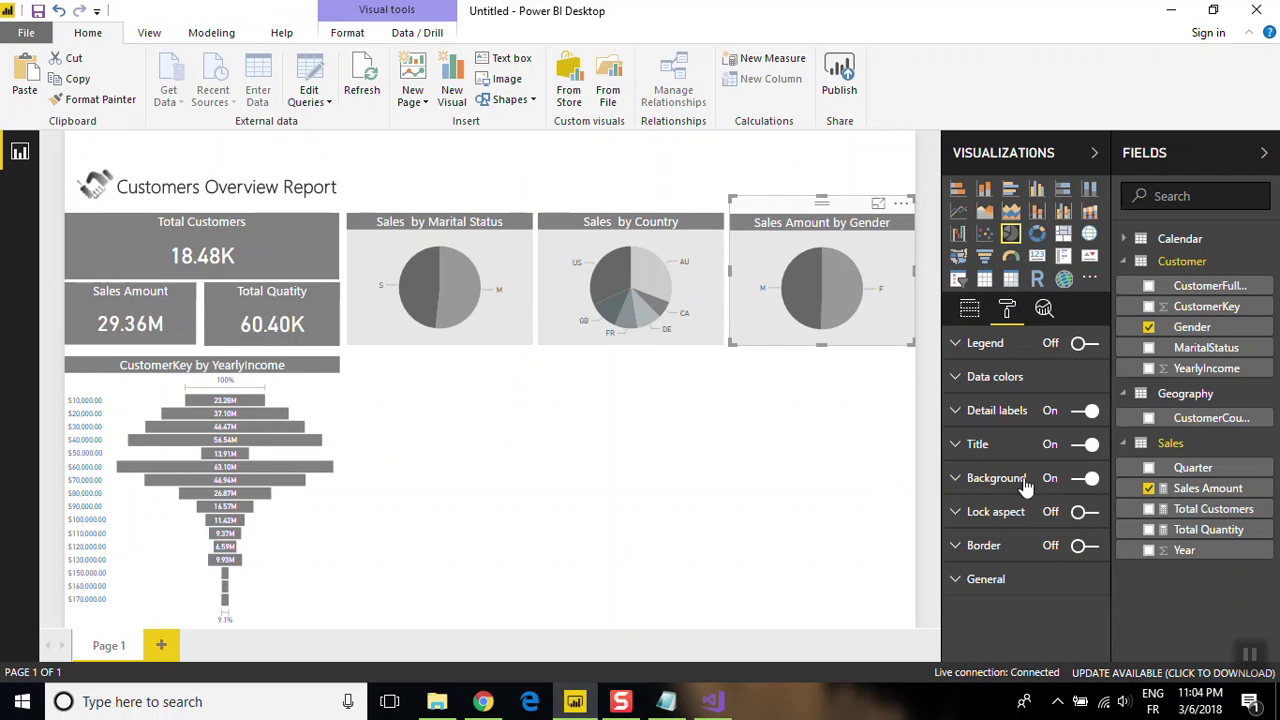
{"action": "left_click", "coordinate": [990, 455]}
{"action": "left_click", "coordinate": [990, 455]}
{"action": "left_click", "coordinate": [1005, 455]}
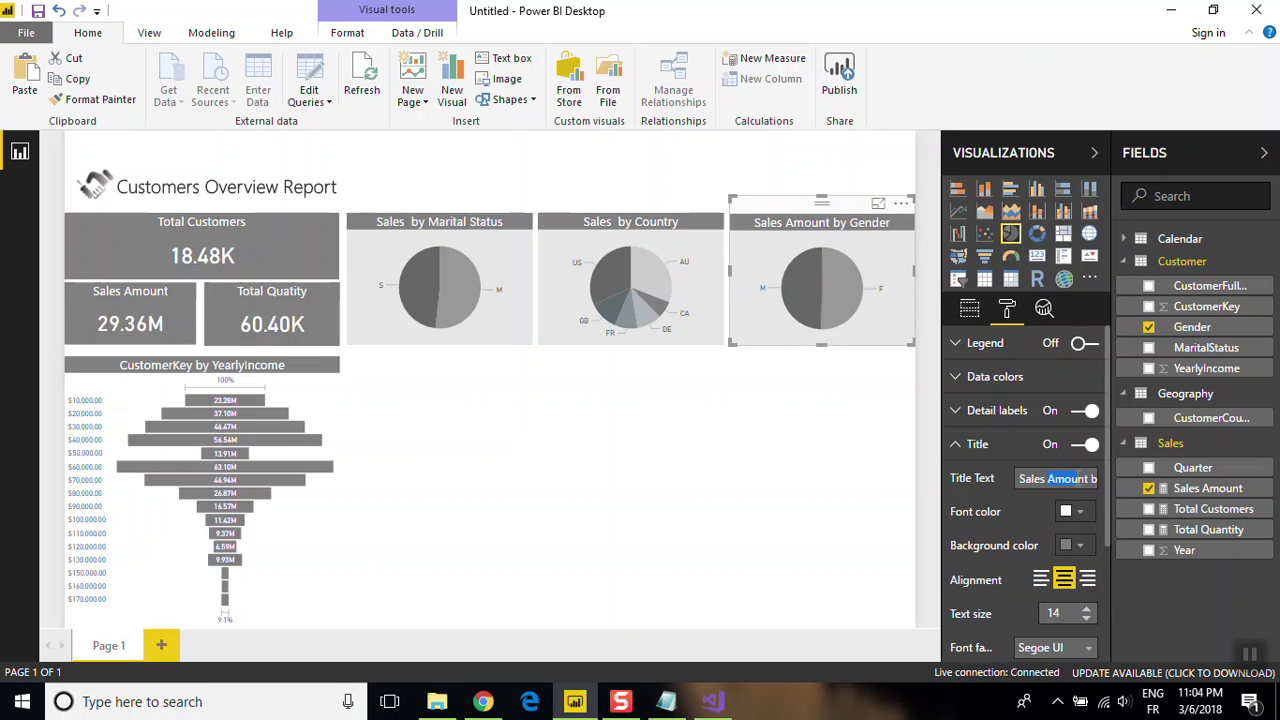
{"action": "type", "text": "by"}
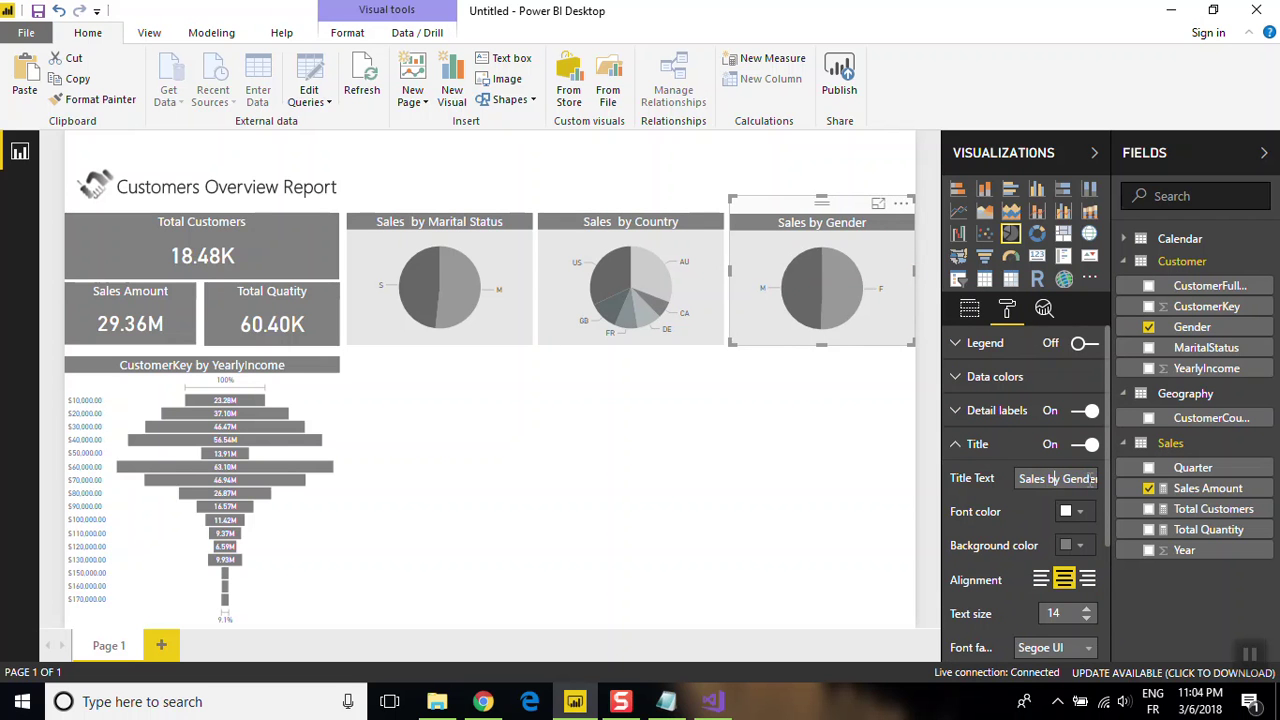
{"action": "left_click", "coordinate": [1012, 456]}
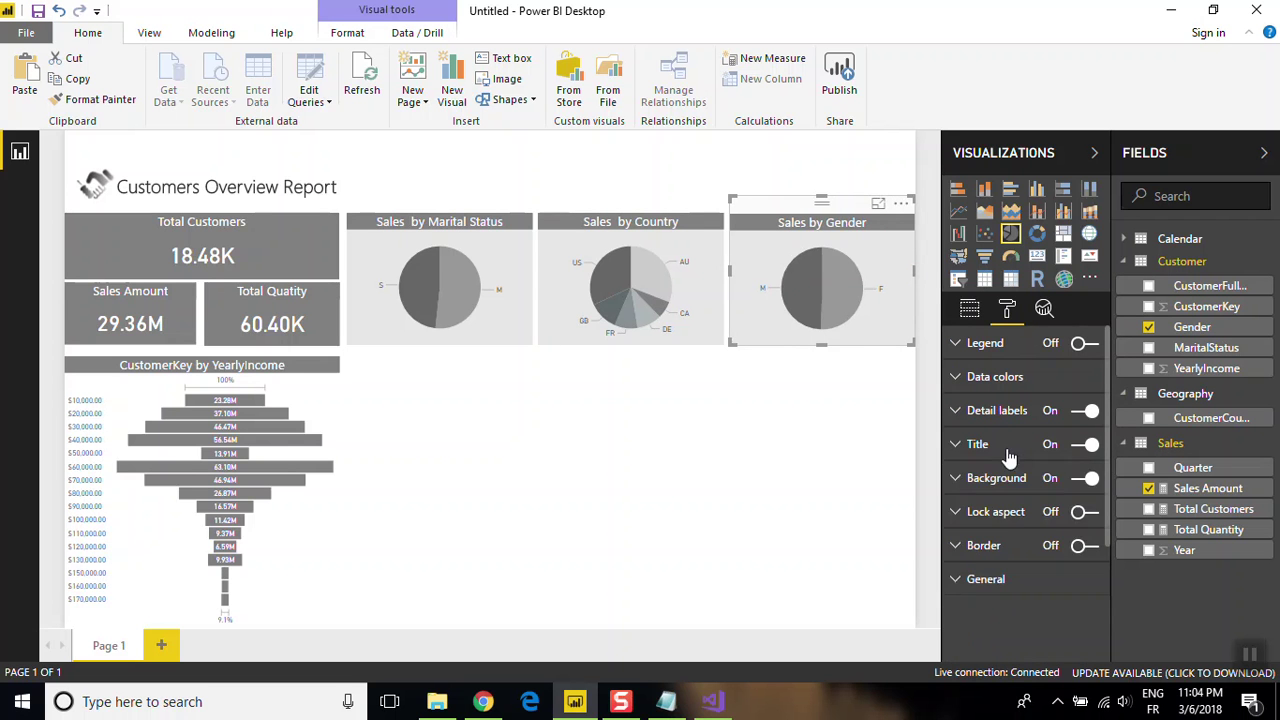
{"action": "left_click", "coordinate": [786, 432]}
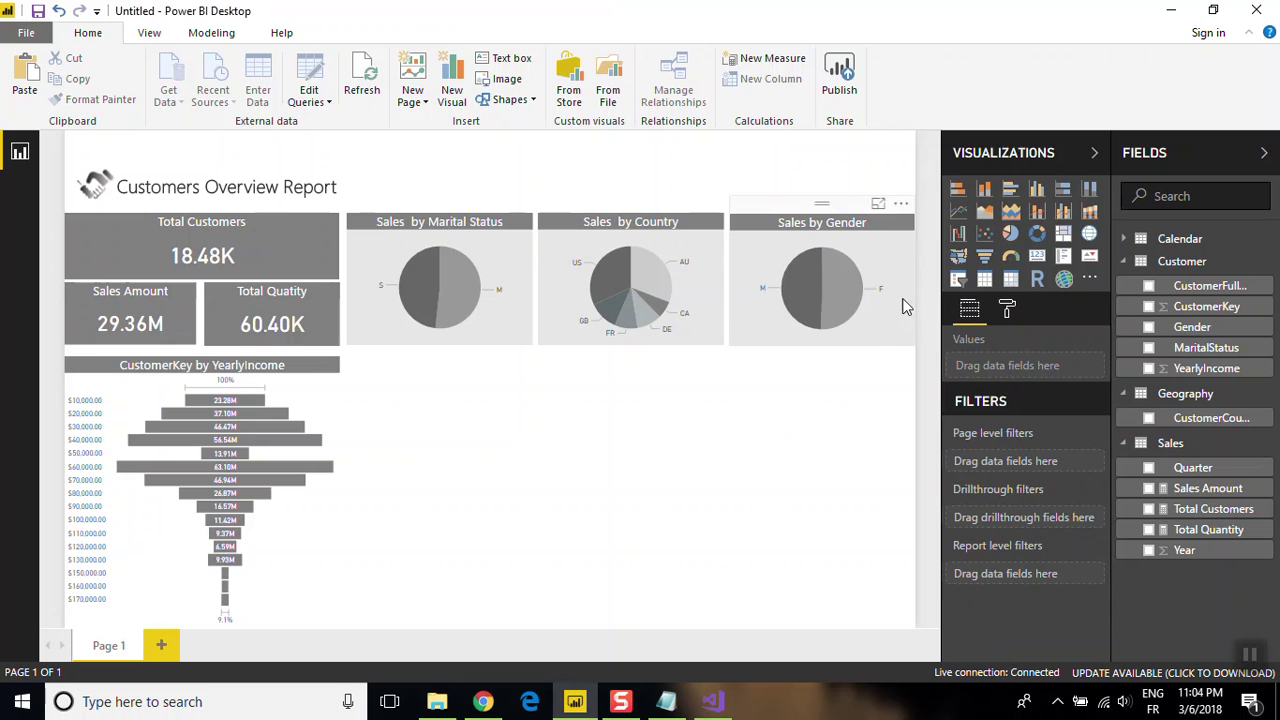
- Insert an empty line chart and stretch it below the pies, right of the funnel
{"action": "left_click", "coordinate": [958, 213]}
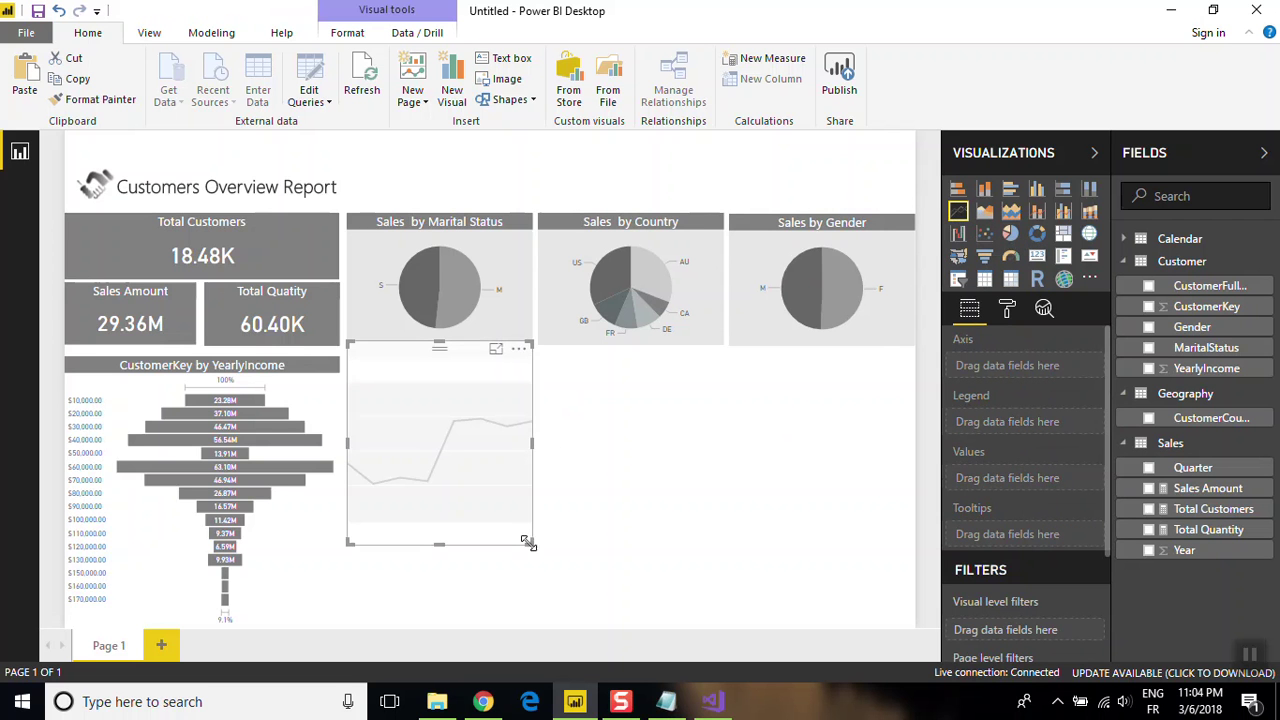
{"action": "left_click_drag", "start_coordinate": [530, 542], "coordinate": [913, 626]}
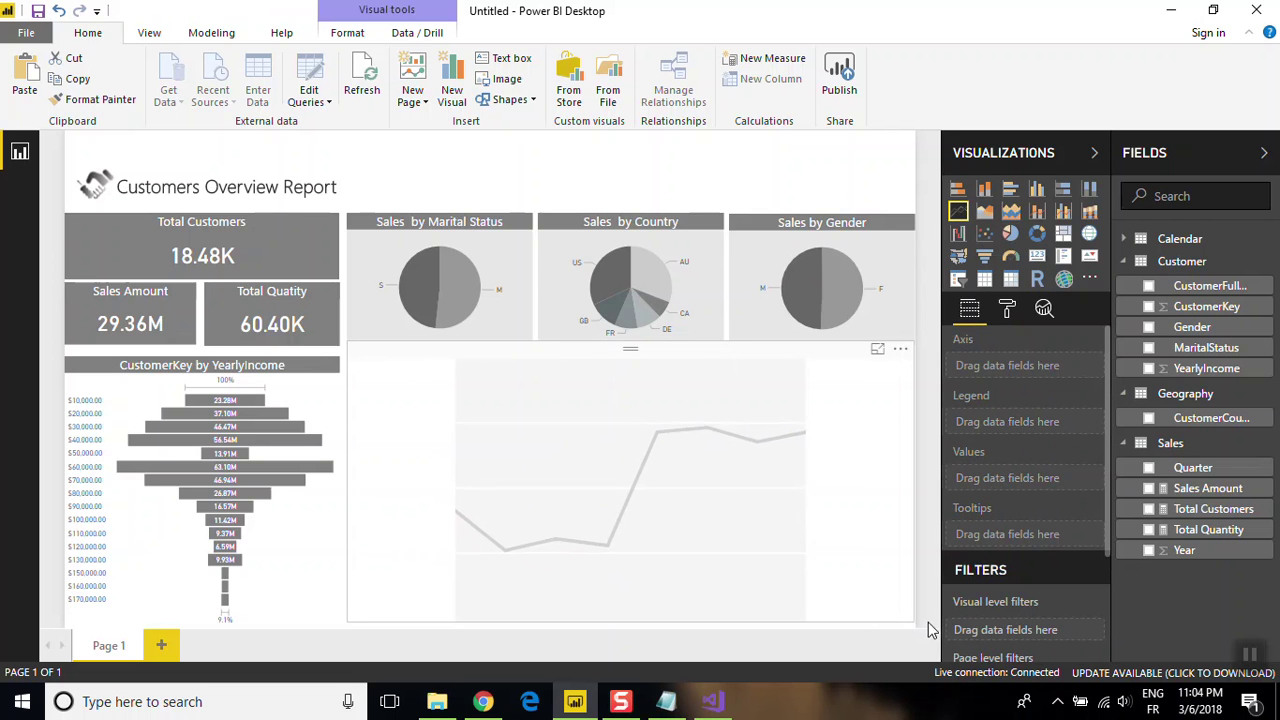
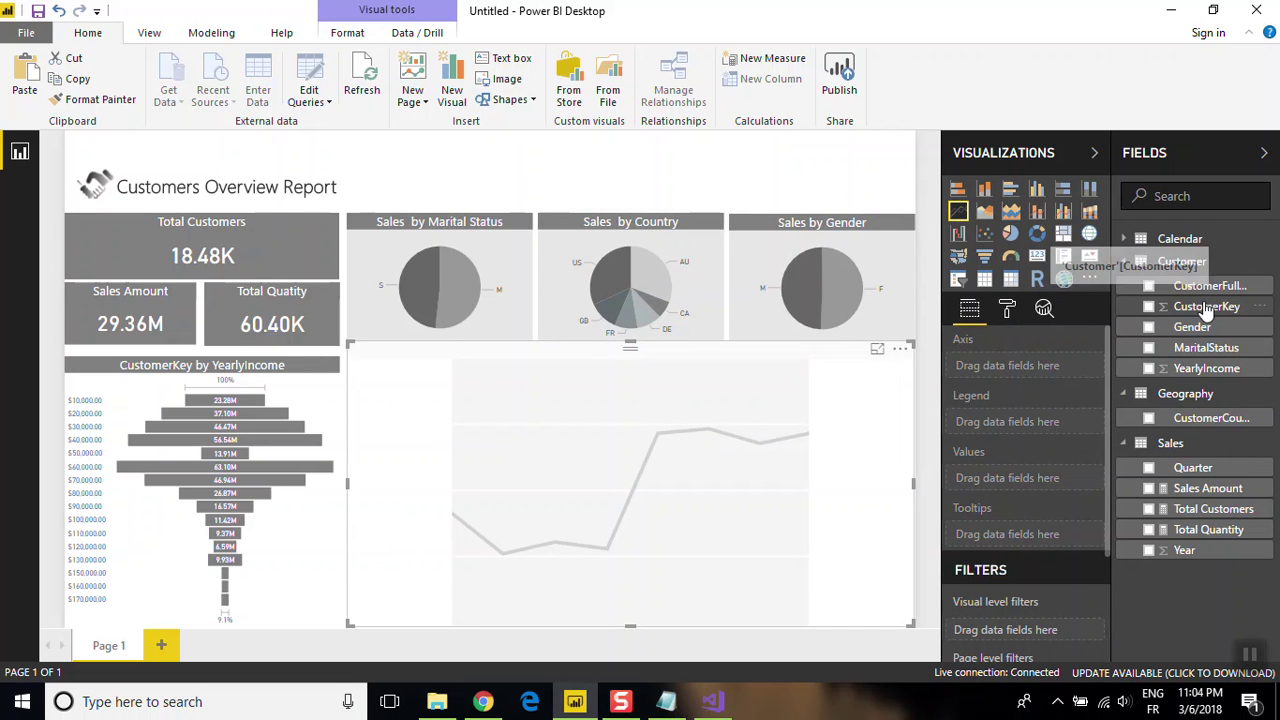
- Build a stacked column chart plotting Total Customers by Calendar Date below the pie charts
{"action": "left_click", "coordinate": [1128, 241]}
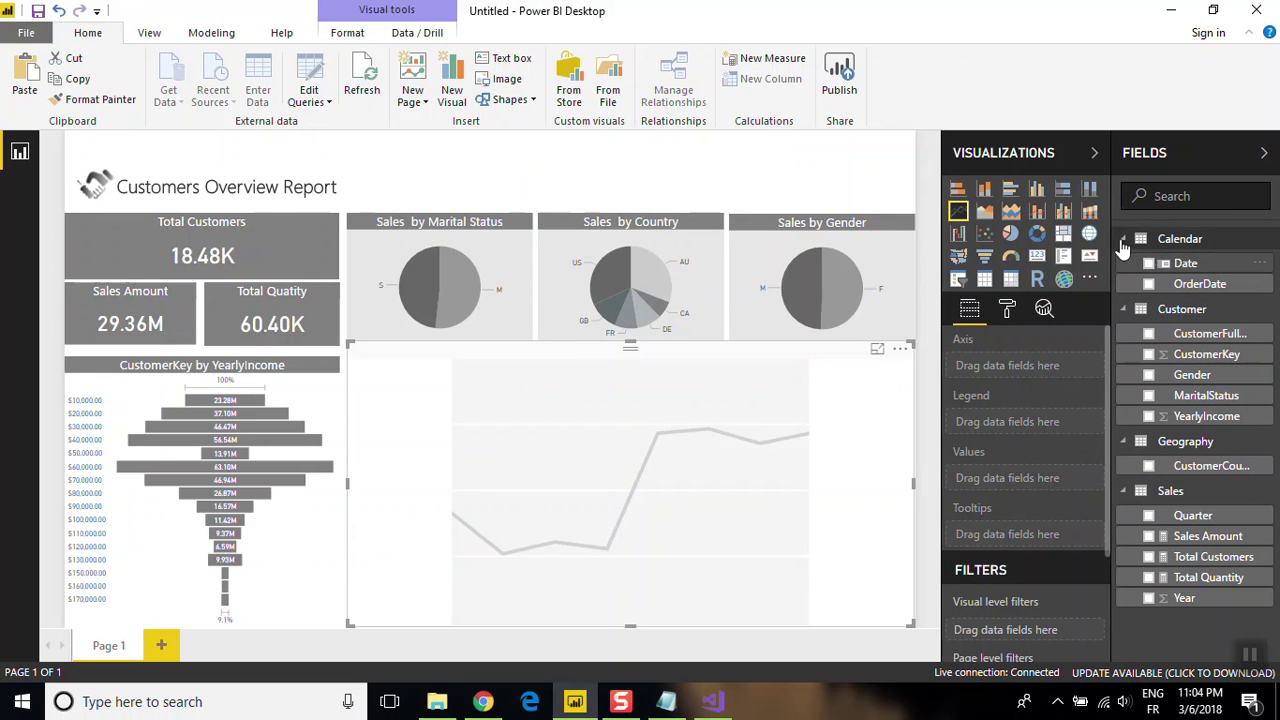
{"action": "left_click", "coordinate": [1123, 239]}
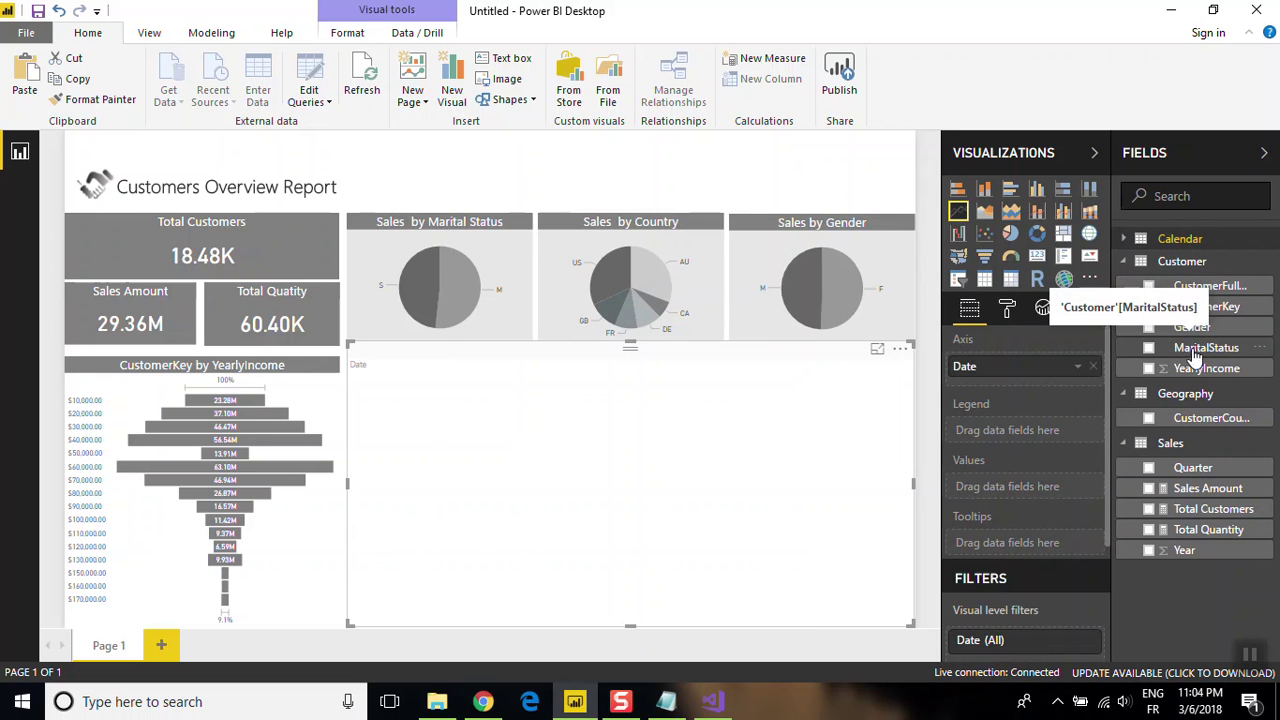
{"action": "left_click", "coordinate": [1158, 509]}
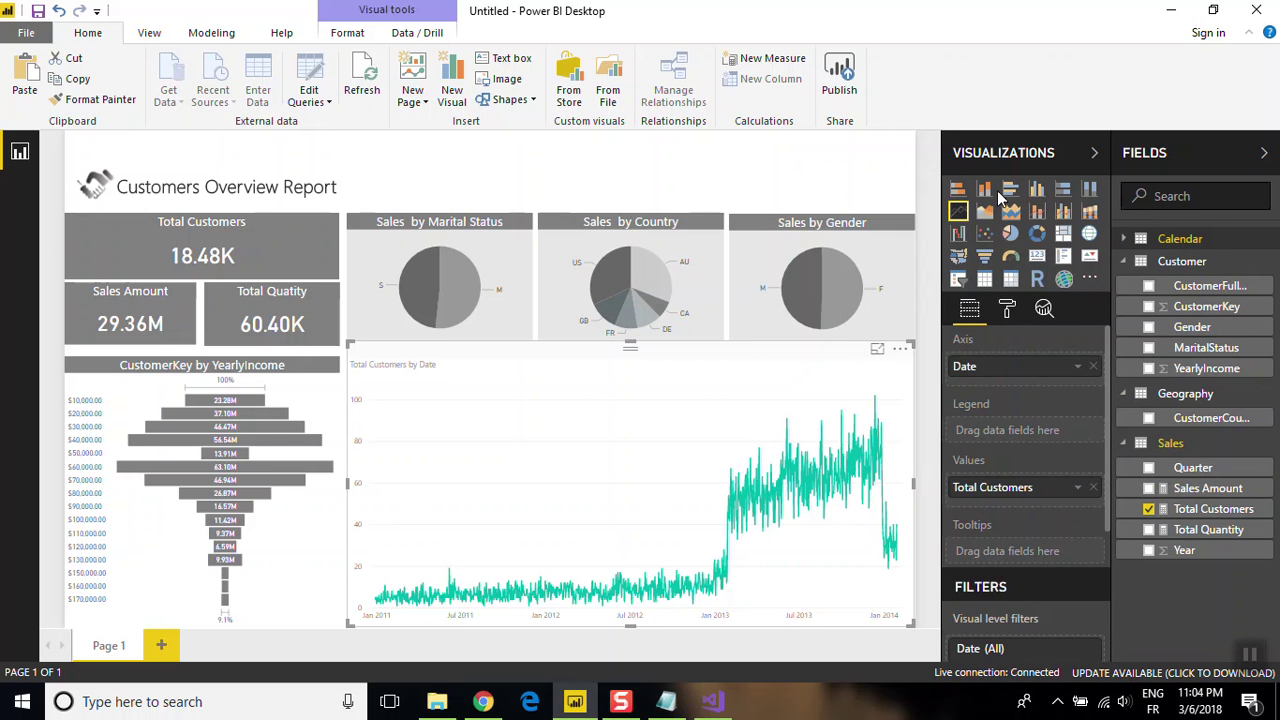
{"action": "left_click", "coordinate": [986, 190]}
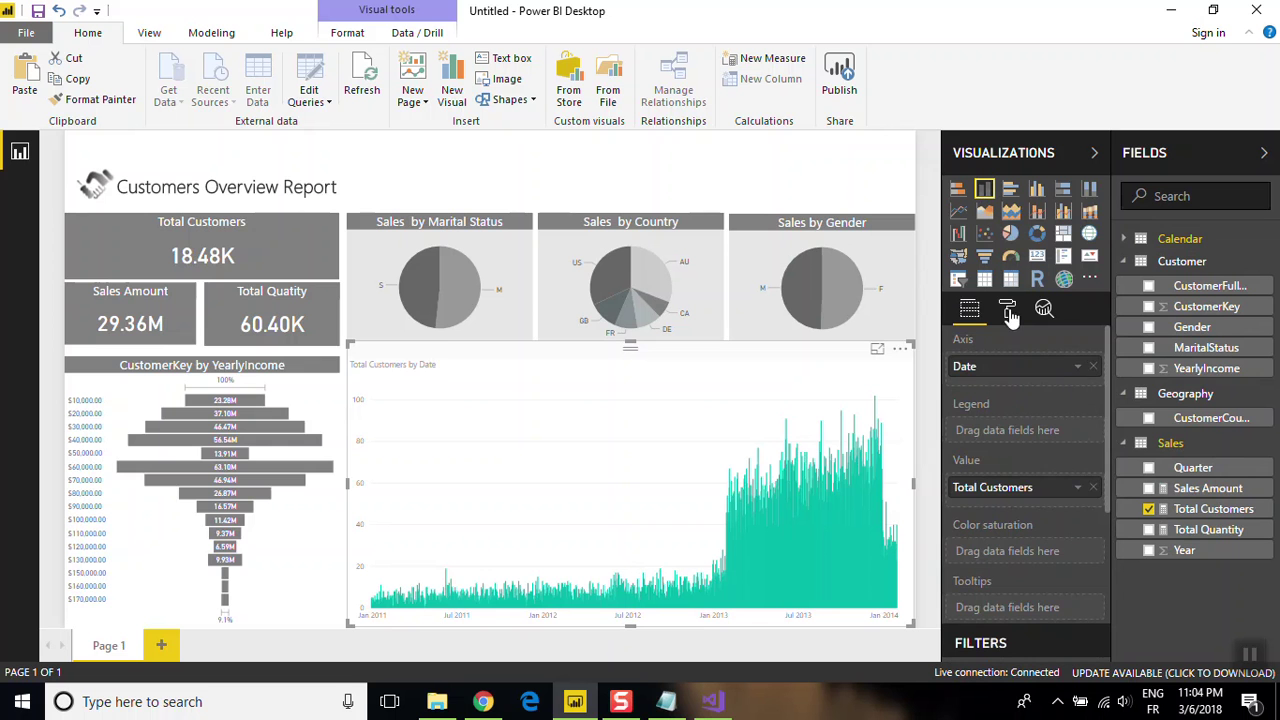
- Copy the Sales by Marital Status pie chart's formatting onto the date column chart
{"action": "left_click", "coordinate": [1007, 309]}
{"action": "mouse_move", "coordinate": [272, 308]}
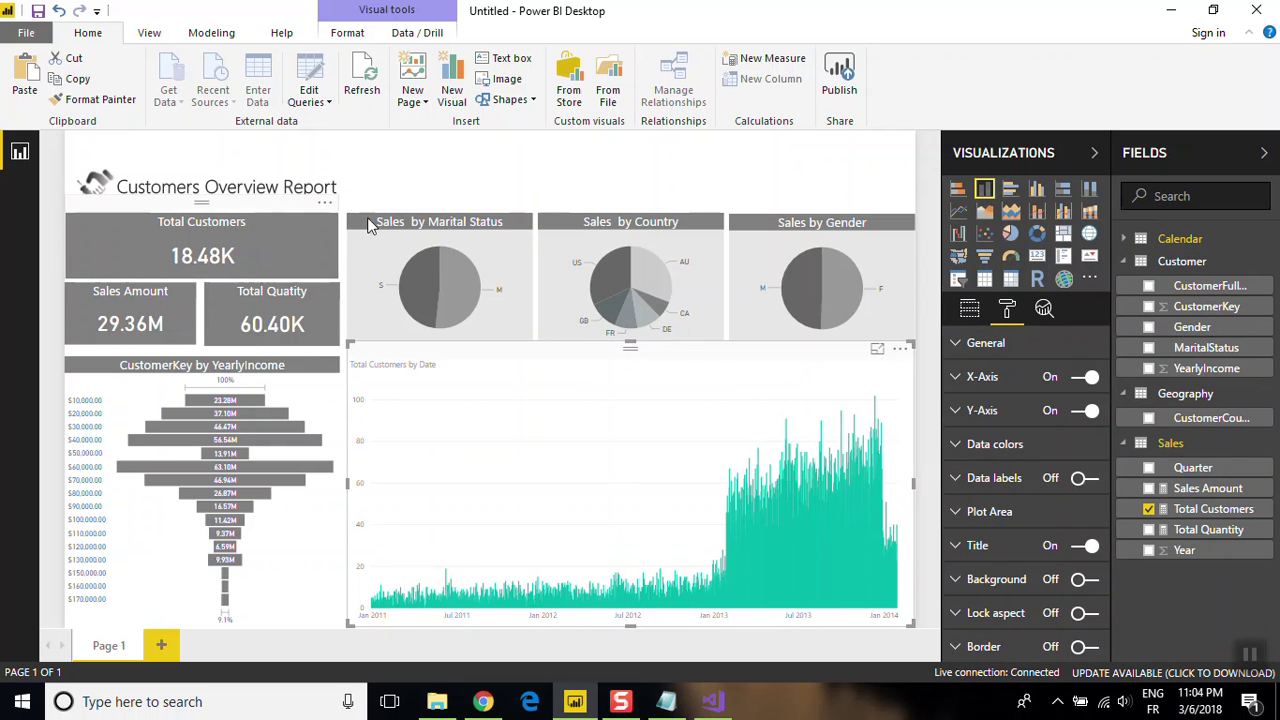
{"action": "left_click", "coordinate": [398, 224]}
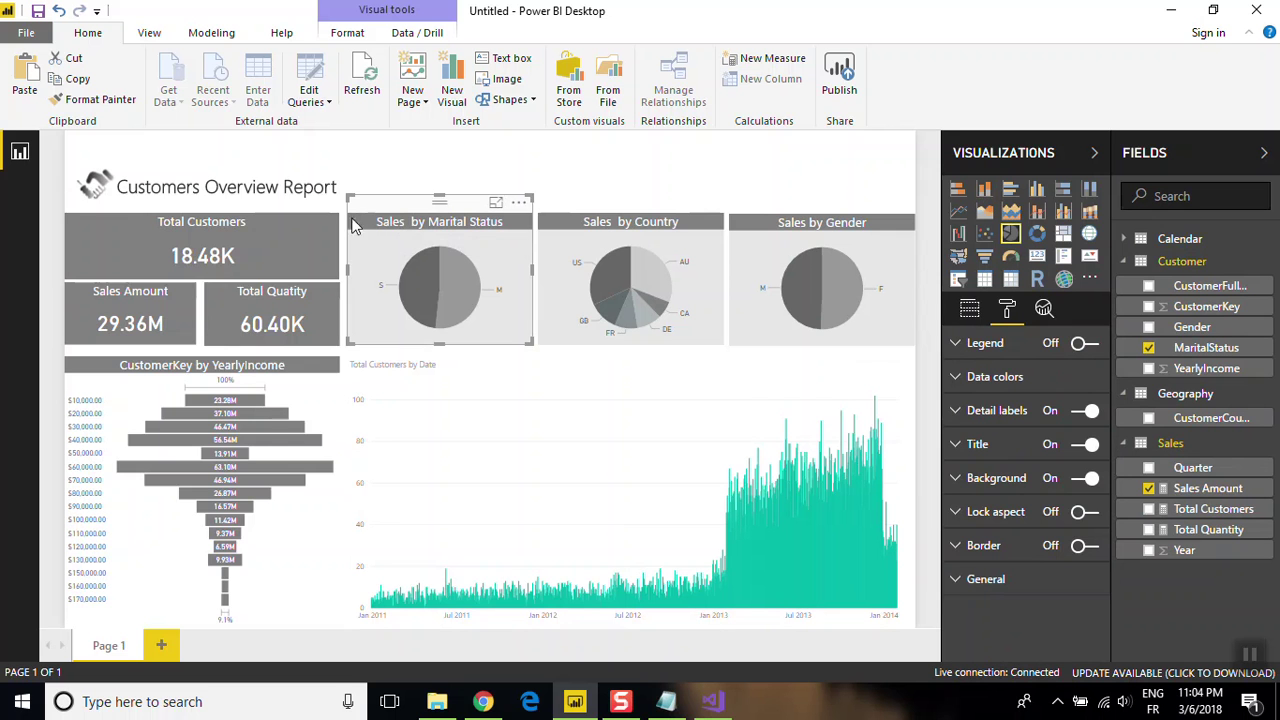
{"action": "left_click", "coordinate": [127, 93]}
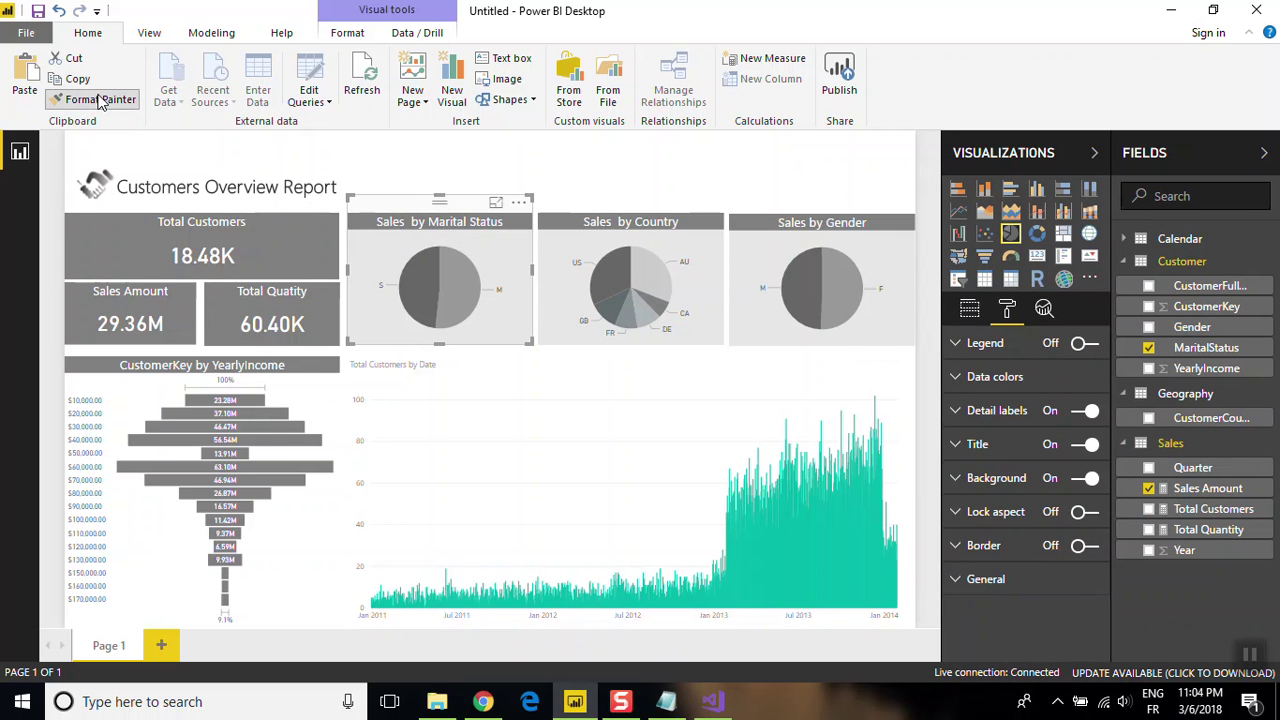
{"action": "left_click", "coordinate": [470, 395]}
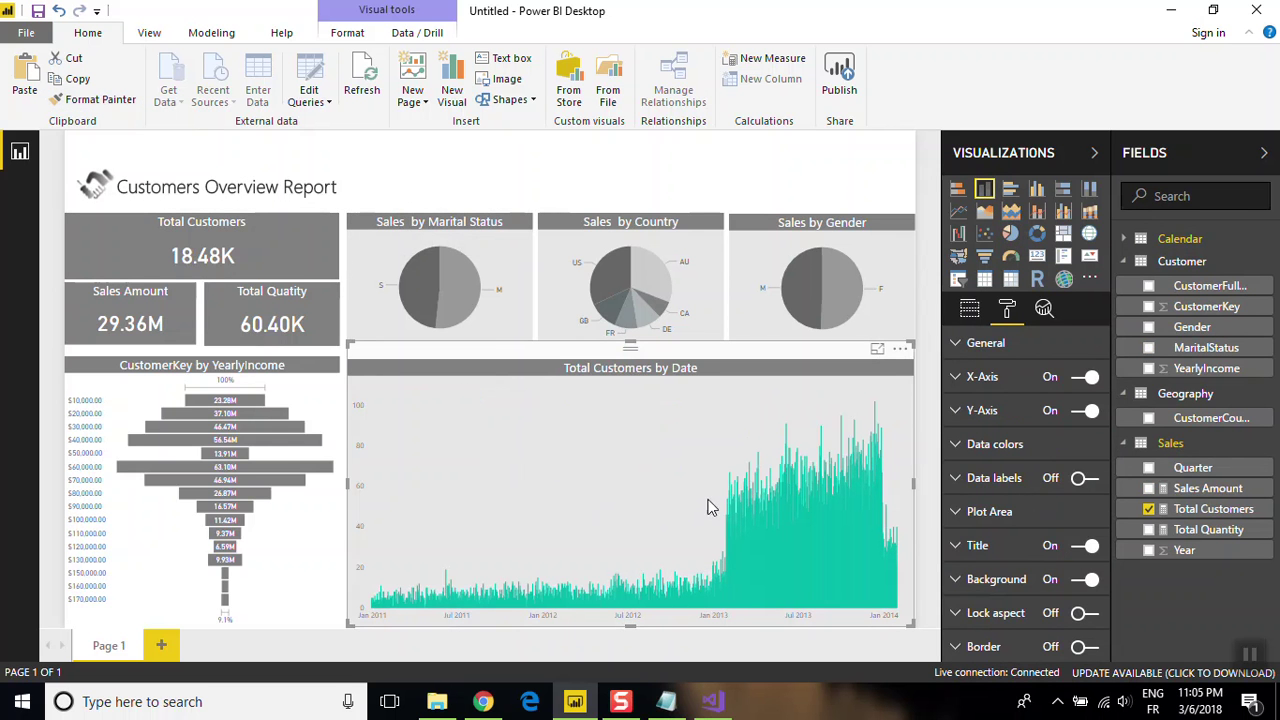
- Set the column chart's X-axis and Y-axis label colours to black
{"action": "left_click", "coordinate": [958, 378]}
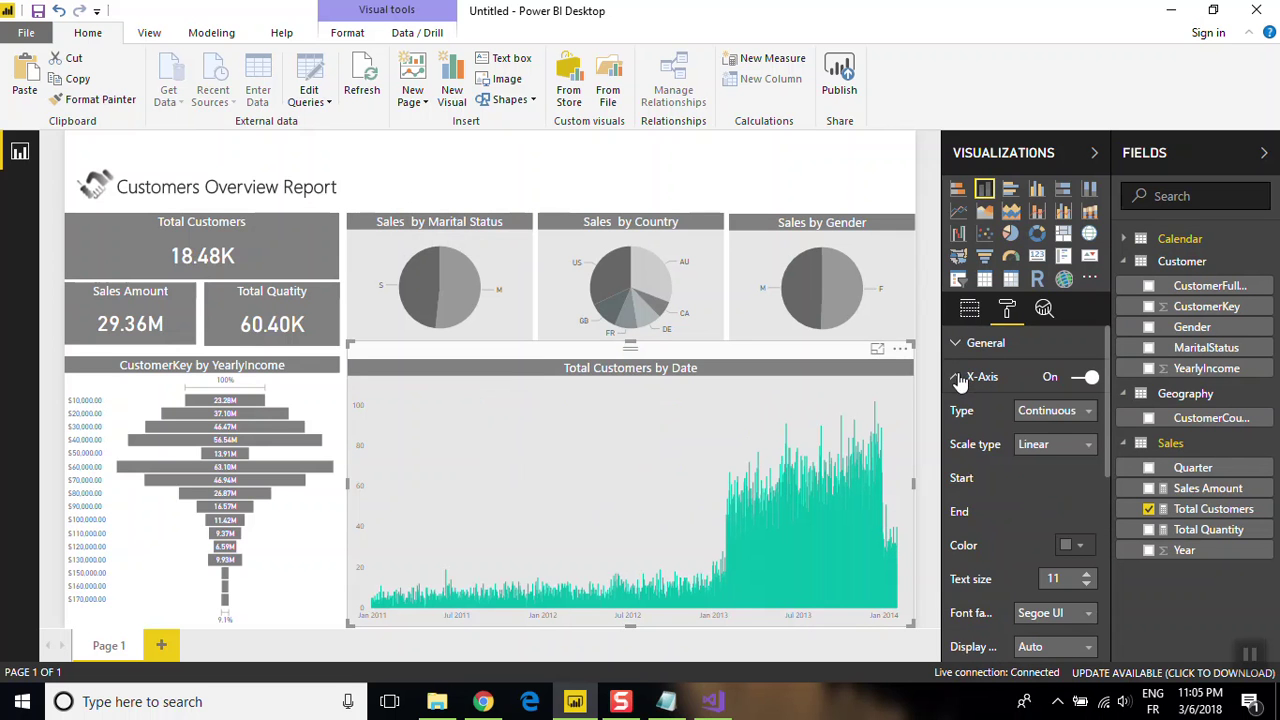
{"action": "left_click", "coordinate": [988, 379]}
{"action": "left_click", "coordinate": [988, 379]}
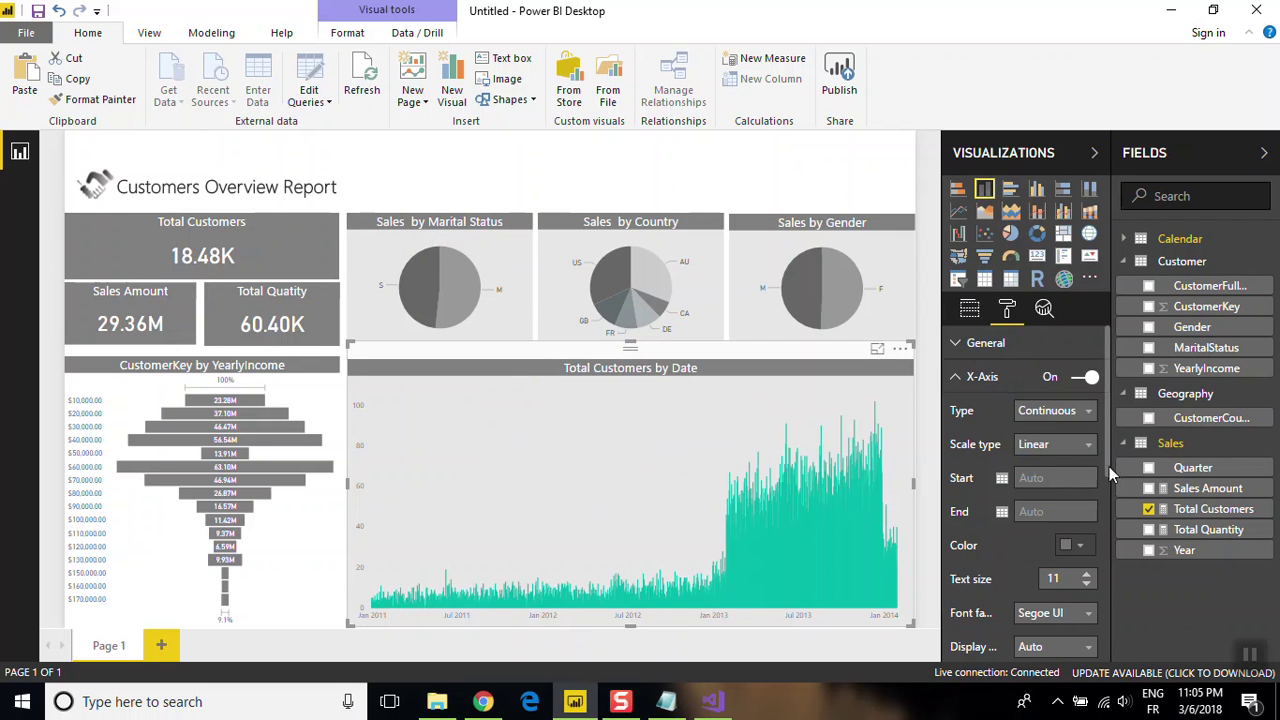
{"action": "left_click", "coordinate": [1078, 545]}
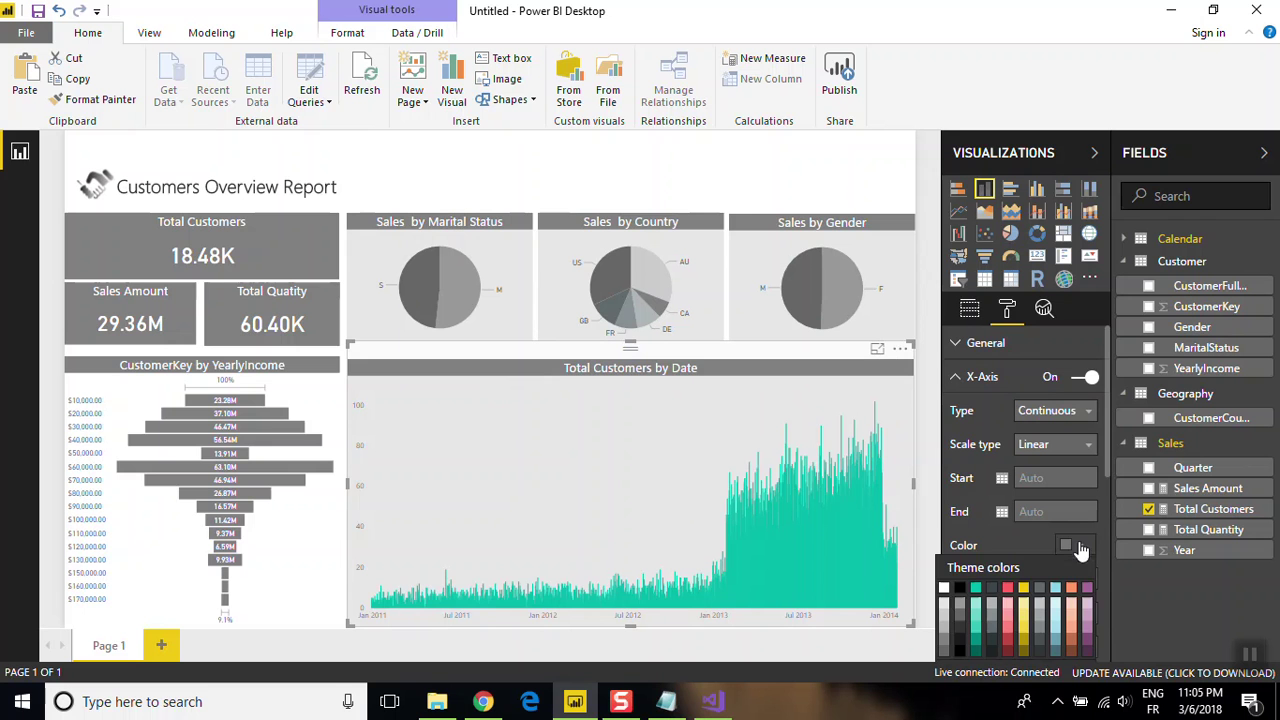
{"action": "left_click", "coordinate": [958, 592]}
{"action": "left_click", "coordinate": [972, 377]}
{"action": "left_click", "coordinate": [978, 410]}
{"action": "left_click", "coordinate": [1072, 586]}
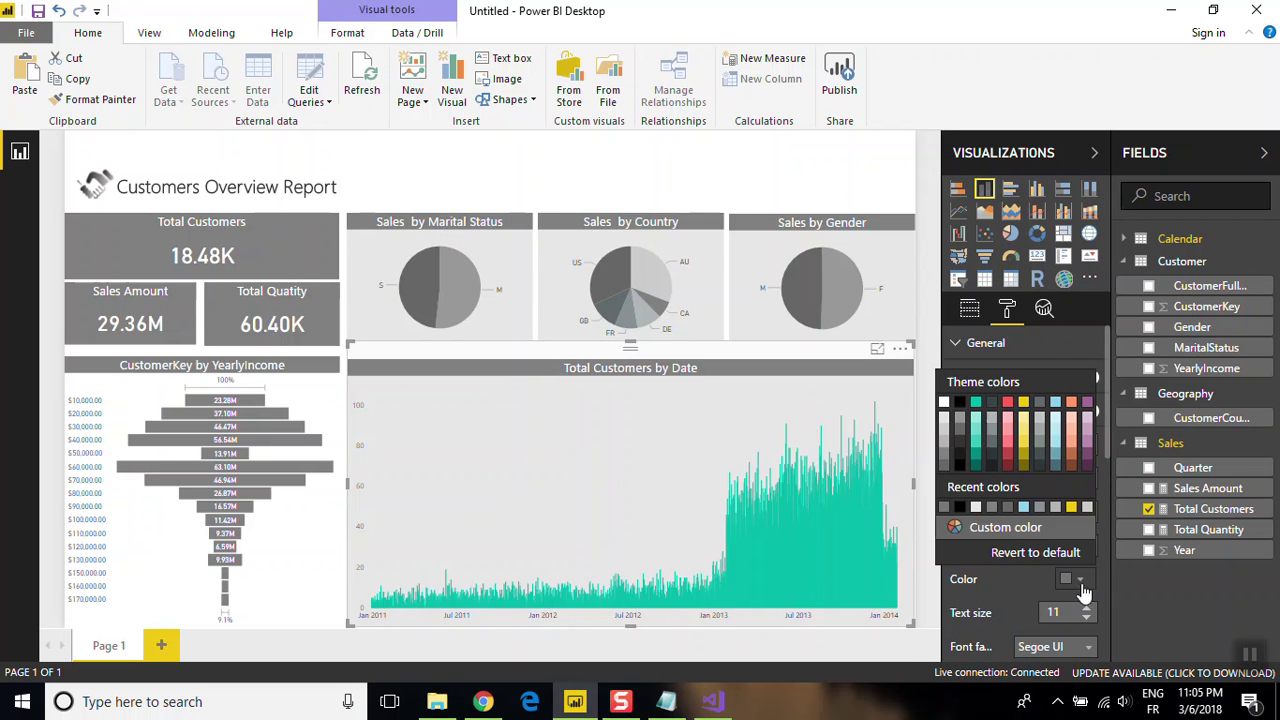
{"action": "left_click", "coordinate": [960, 507]}
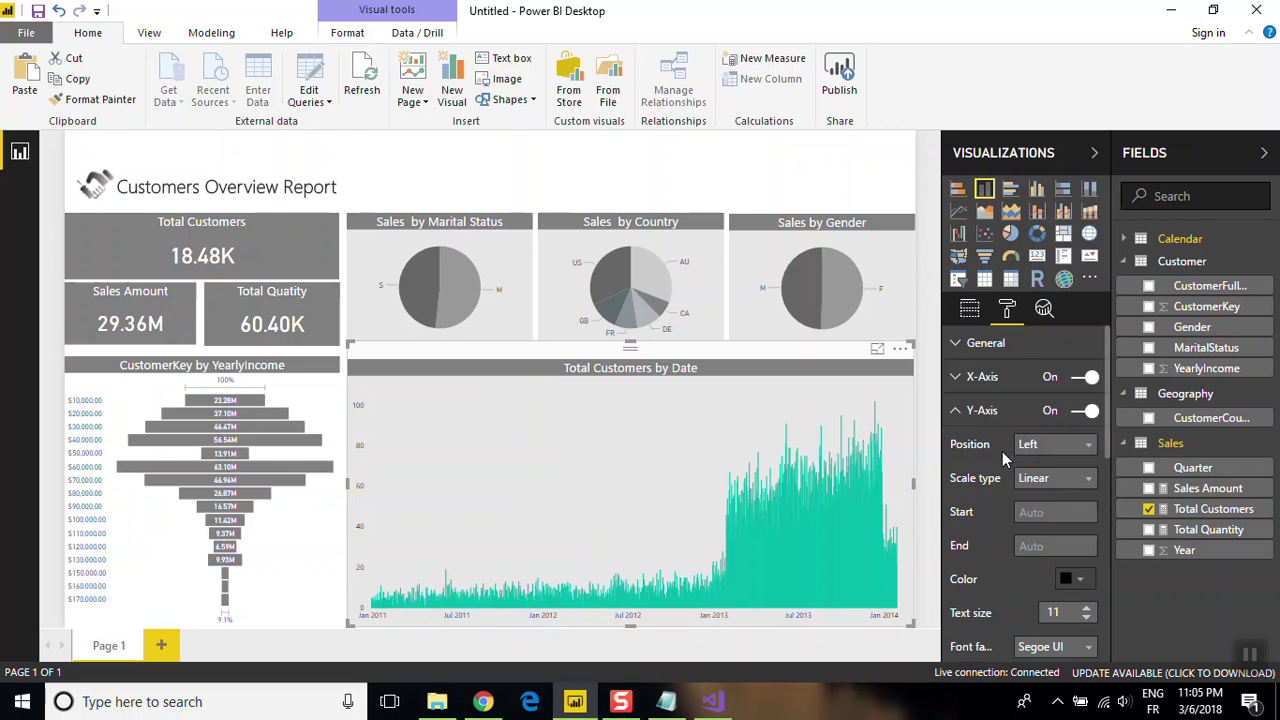
{"action": "left_click", "coordinate": [980, 411]}
- Change the chart's column colour from teal to grey
{"action": "left_click", "coordinate": [992, 444]}
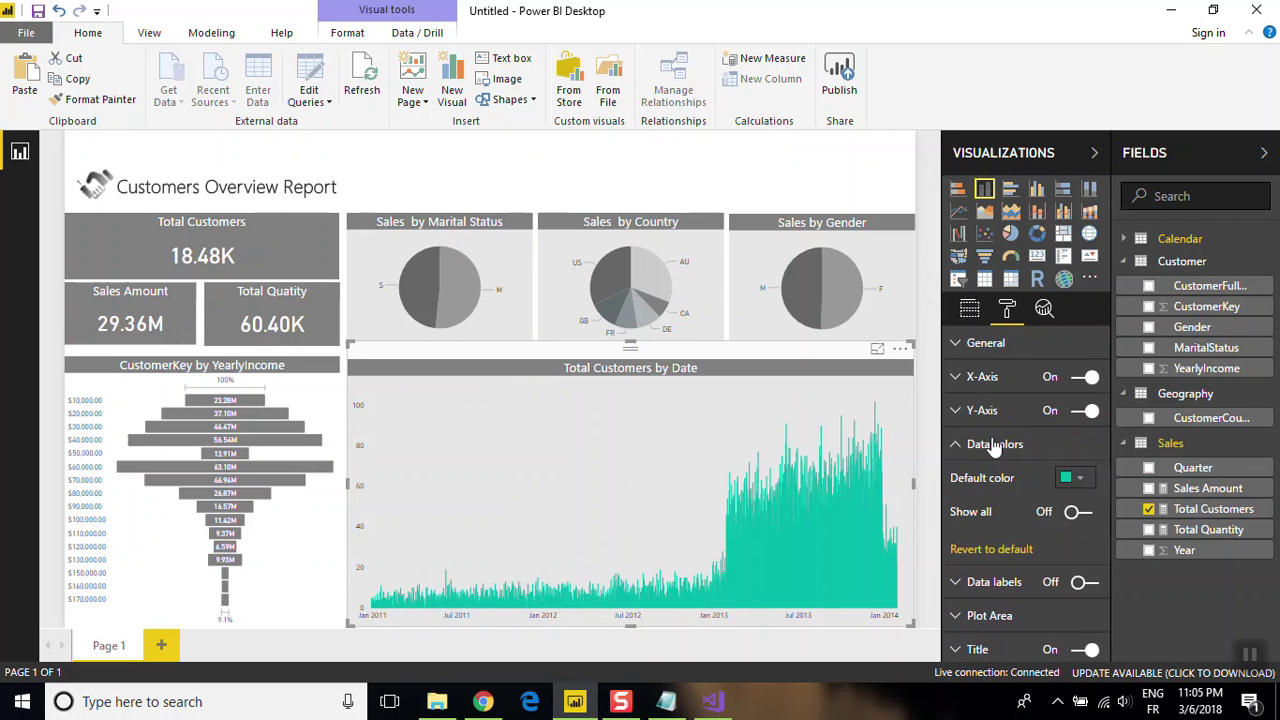
{"action": "left_click", "coordinate": [1080, 478]}
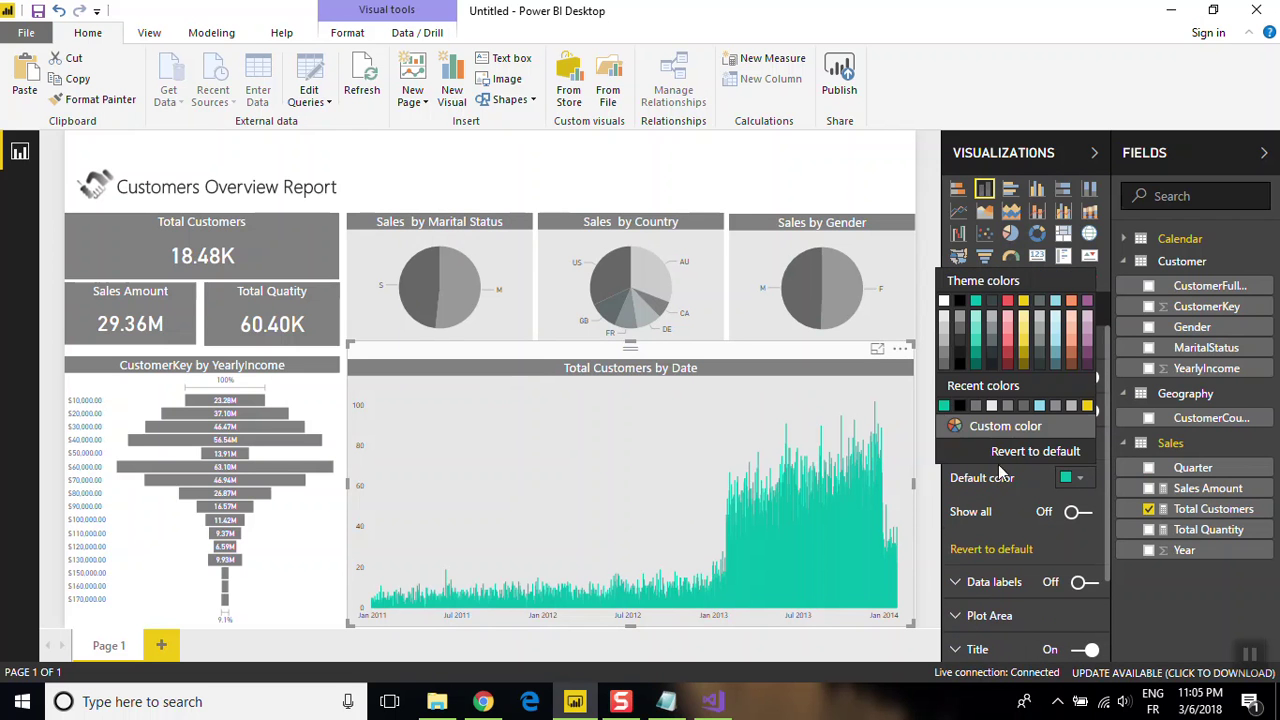
{"action": "left_click", "coordinate": [950, 362]}
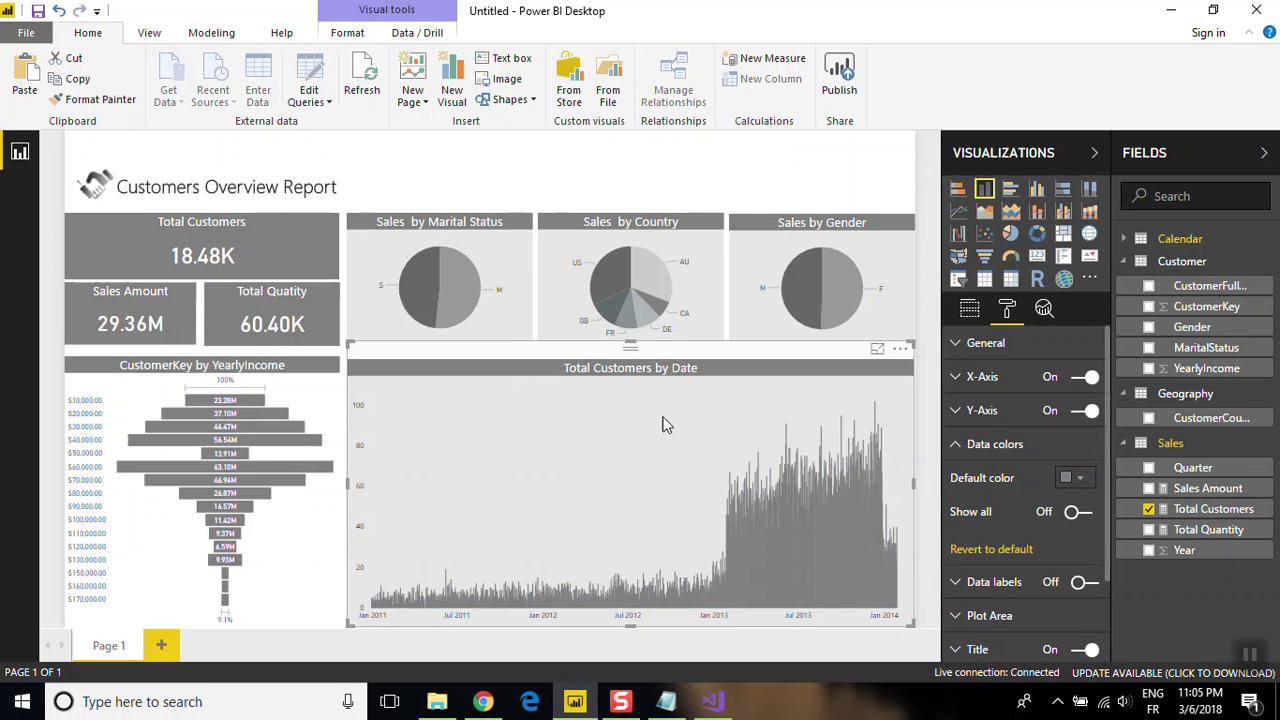
{"action": "left_click", "coordinate": [265, 352]}
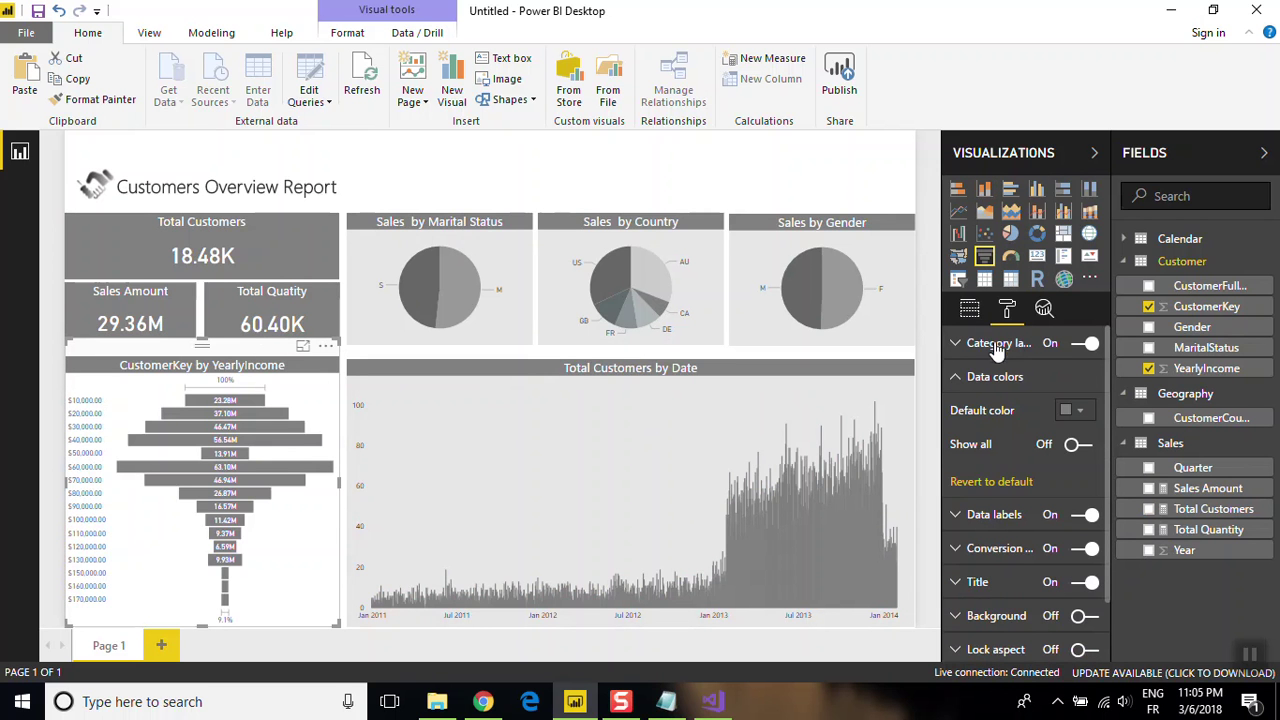
- Change the funnel chart's title from 'CustomerKey by YearlyIncome' to 'Customers by Yearly Income'
{"action": "left_click", "coordinate": [993, 380]}
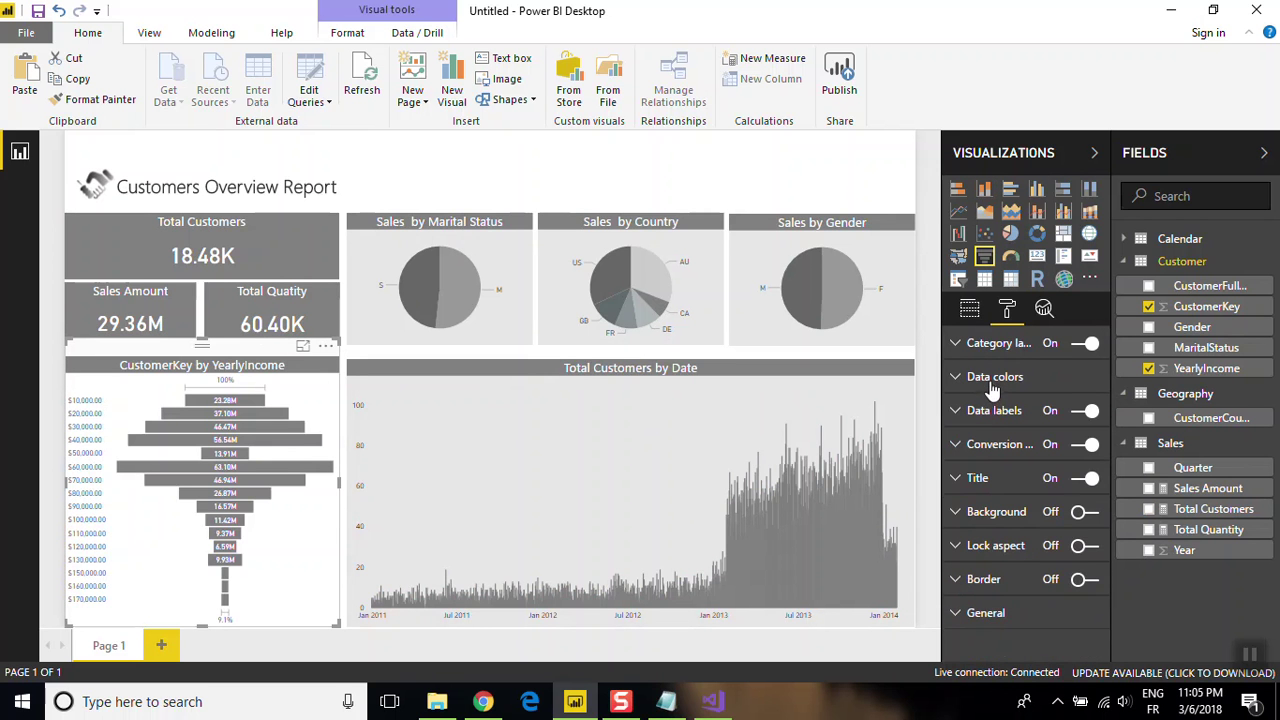
{"action": "left_click", "coordinate": [993, 477]}
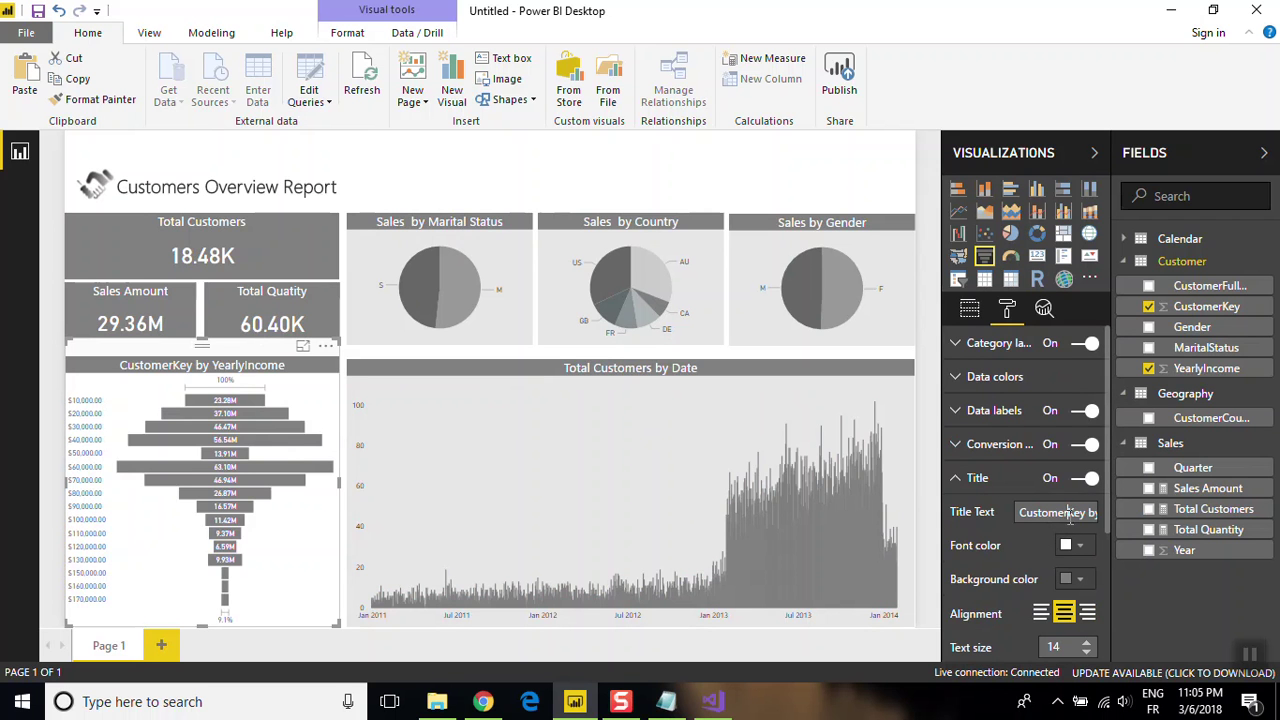
{"action": "type", "text": "s"}
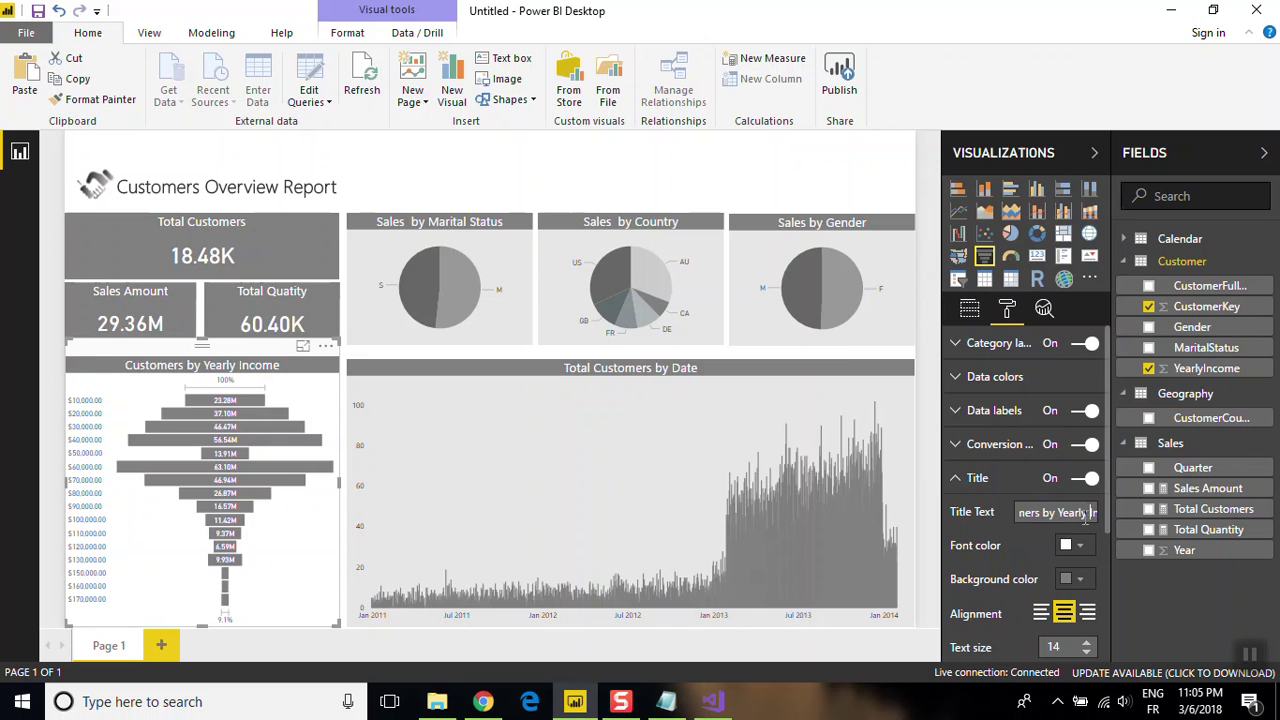
{"action": "left_click", "coordinate": [732, 147]}
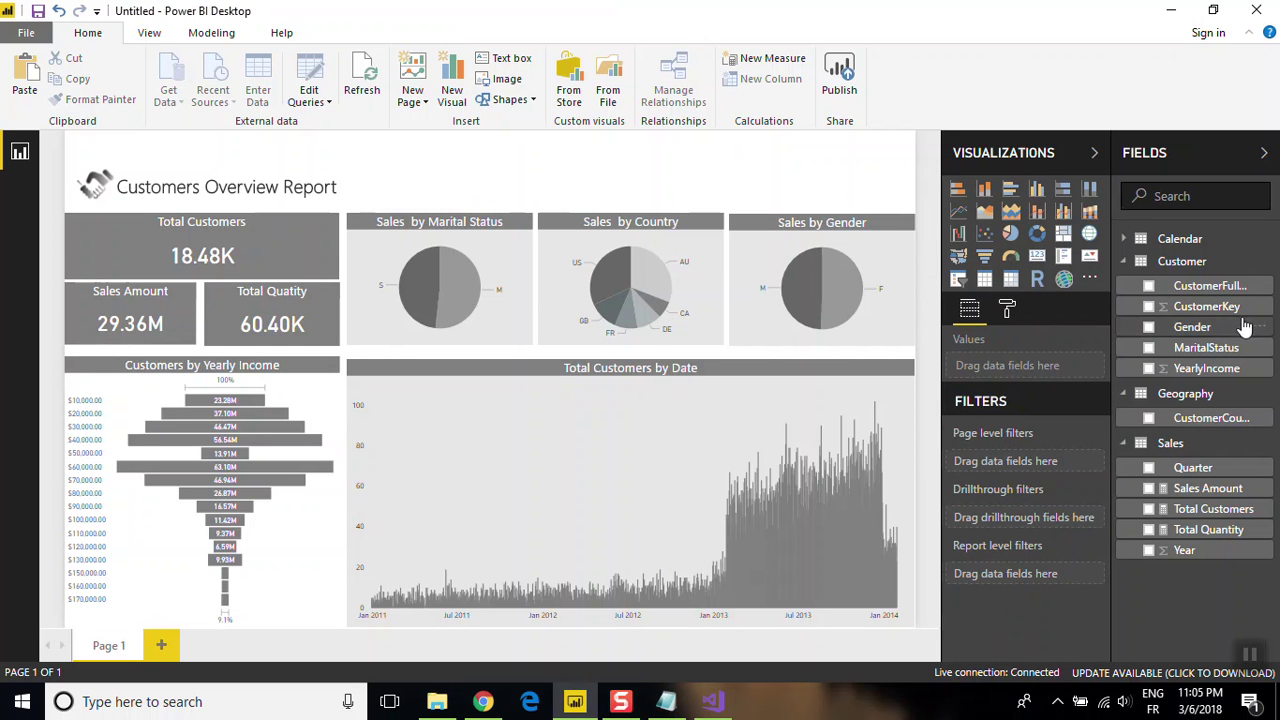
- Add an empty slicer to the page and delete the trial Year strip chart
{"action": "left_click", "coordinate": [1124, 262]}
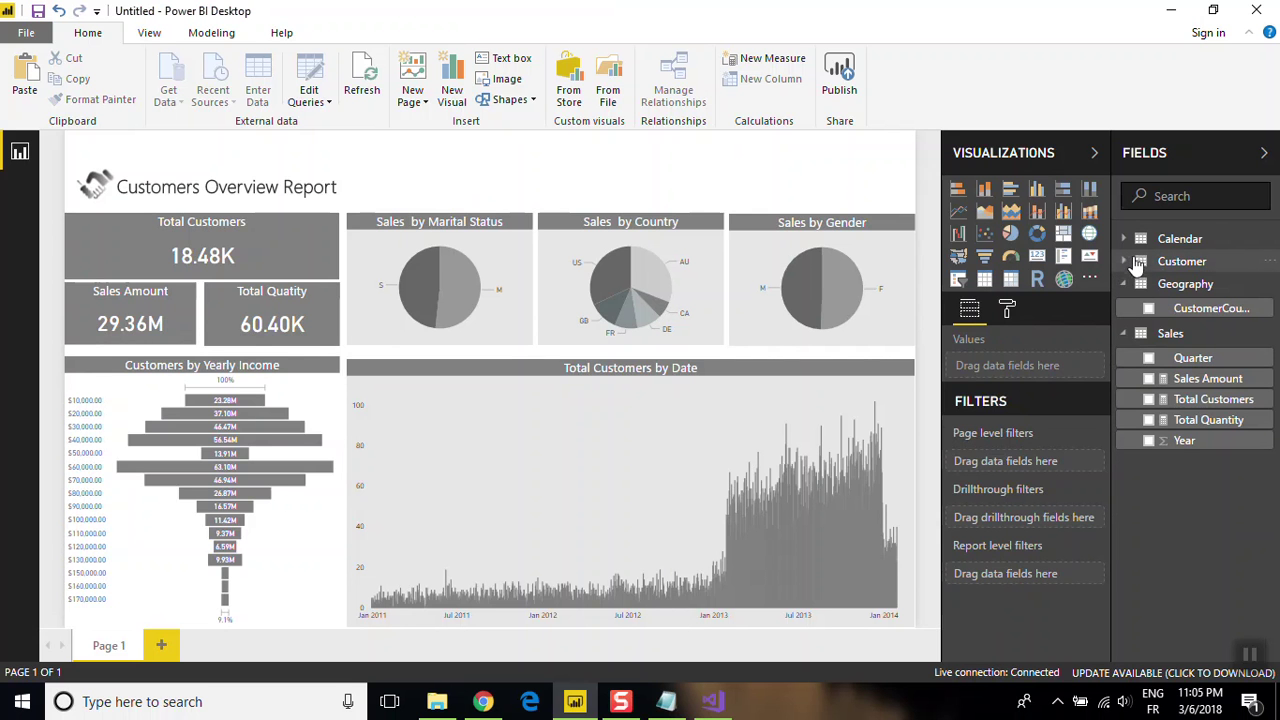
{"action": "left_click", "coordinate": [1150, 441]}
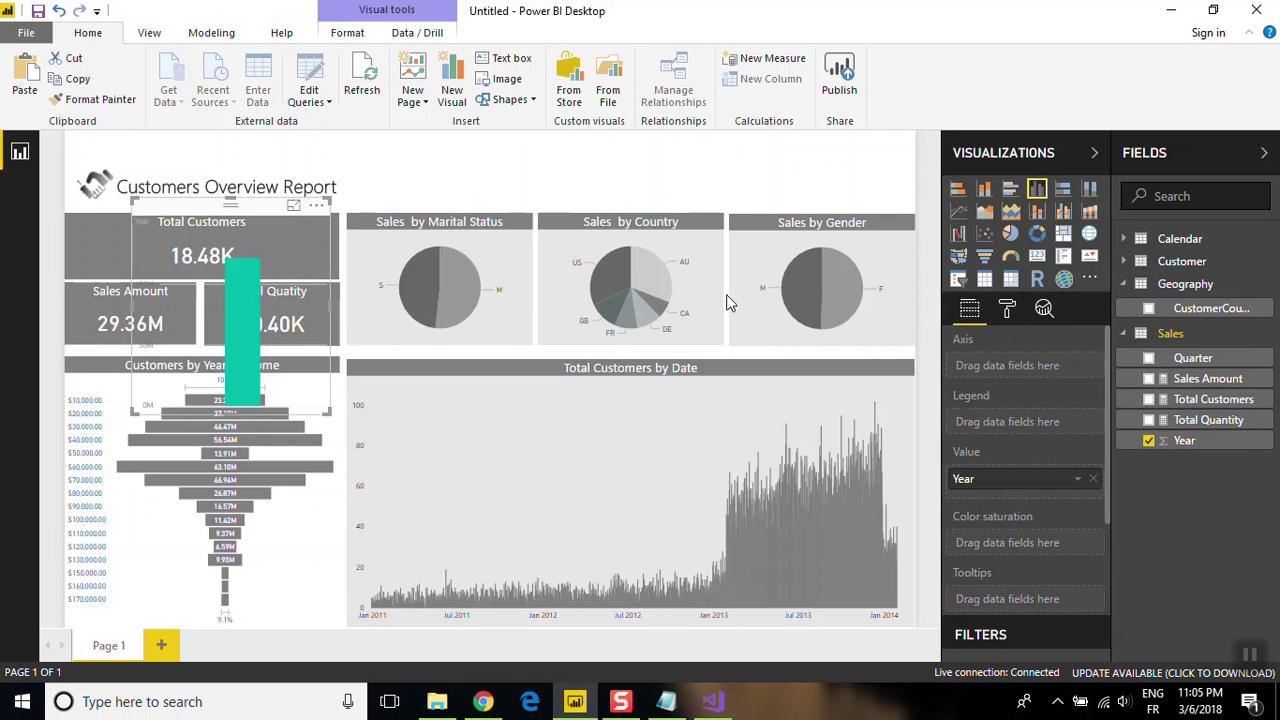
{"action": "left_click_drag", "start_coordinate": [247, 213], "coordinate": [406, 145]}
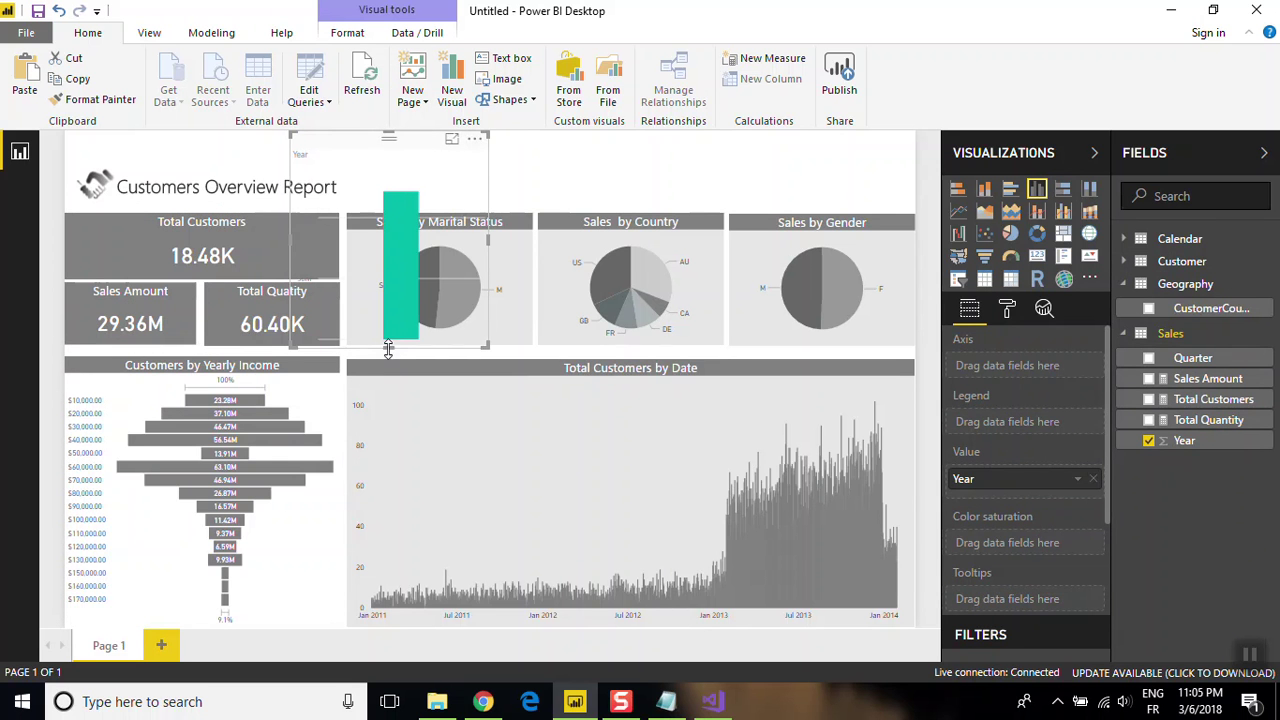
{"action": "left_click_drag", "start_coordinate": [388, 351], "coordinate": [406, 188]}
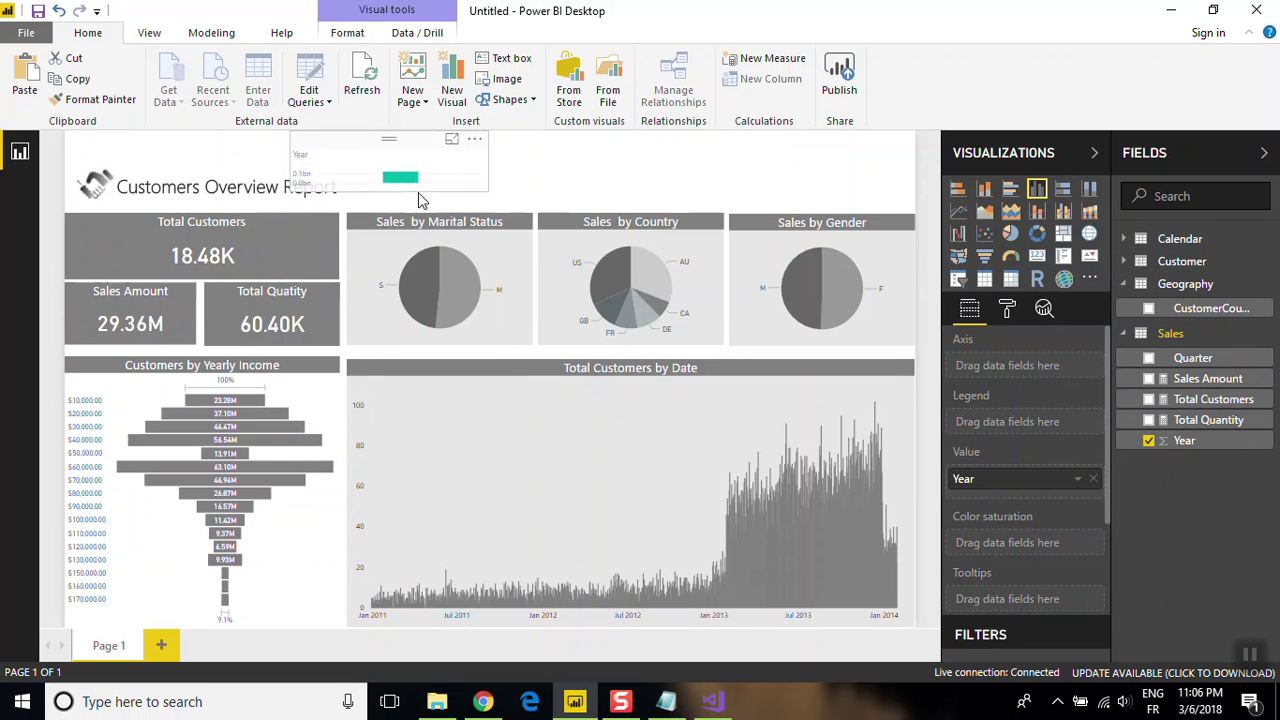
{"action": "left_click", "coordinate": [420, 195]}
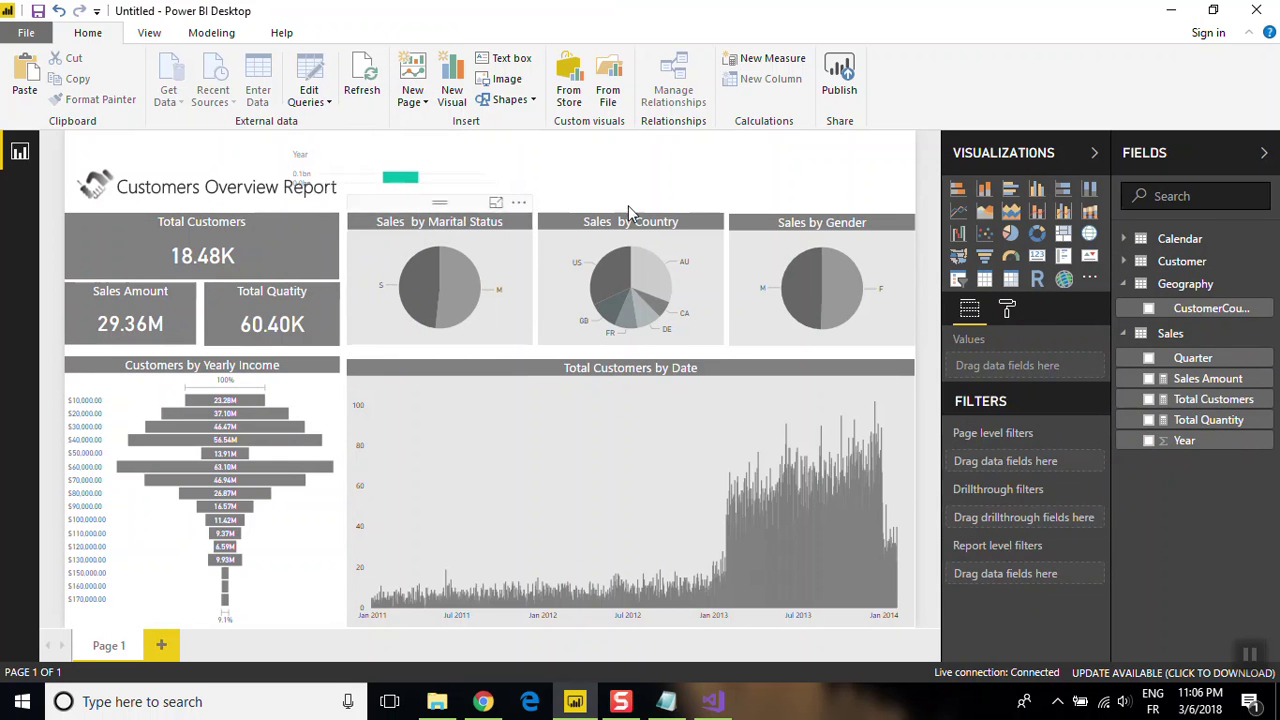
{"action": "left_click", "coordinate": [958, 280]}
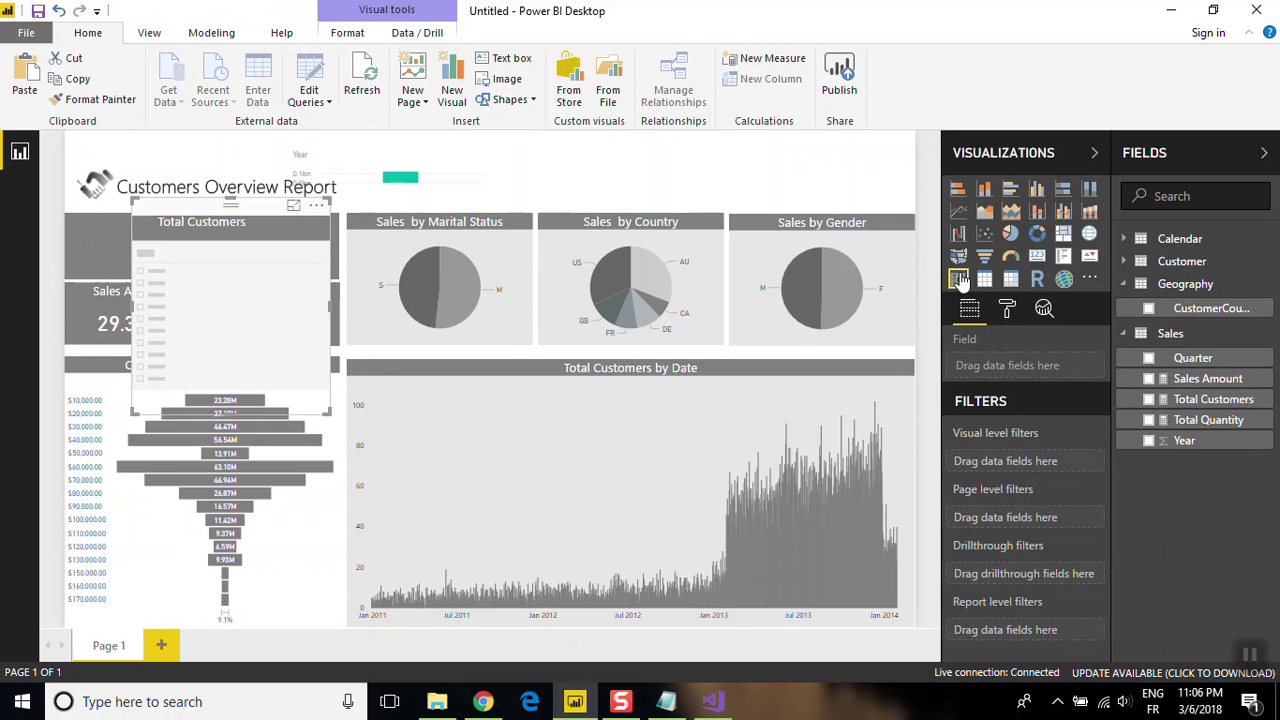
{"action": "left_click", "coordinate": [415, 175]}
{"action": "key", "text": "Delete"}
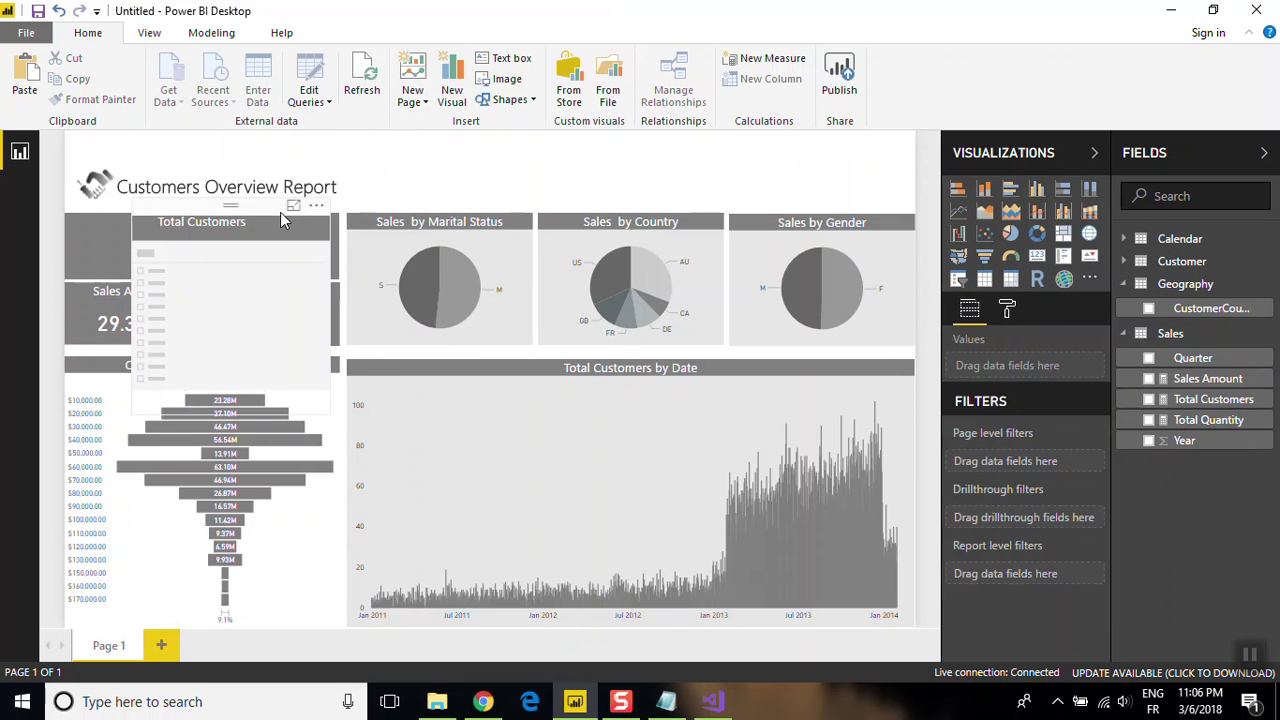
- Move the slicer to the report's top middle and shrink it to a thin strip
{"action": "left_click_drag", "start_coordinate": [278, 209], "coordinate": [487, 203]}
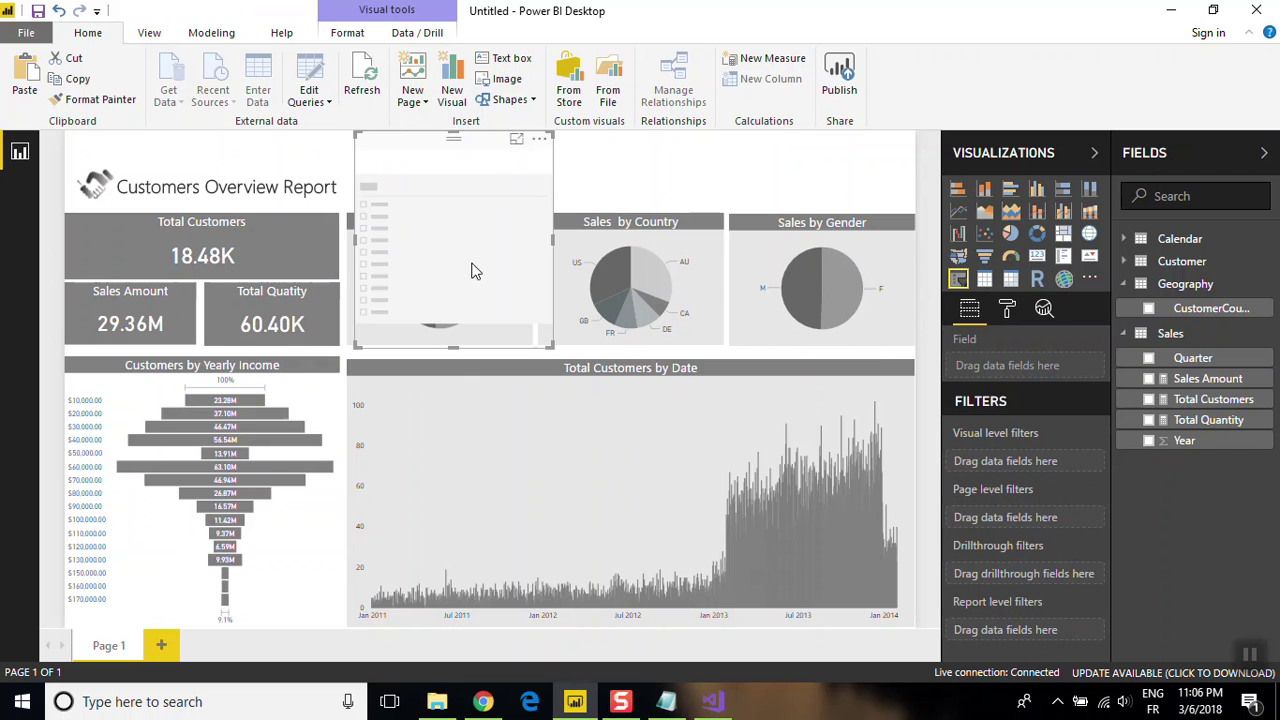
{"action": "left_click_drag", "start_coordinate": [453, 347], "coordinate": [480, 165]}
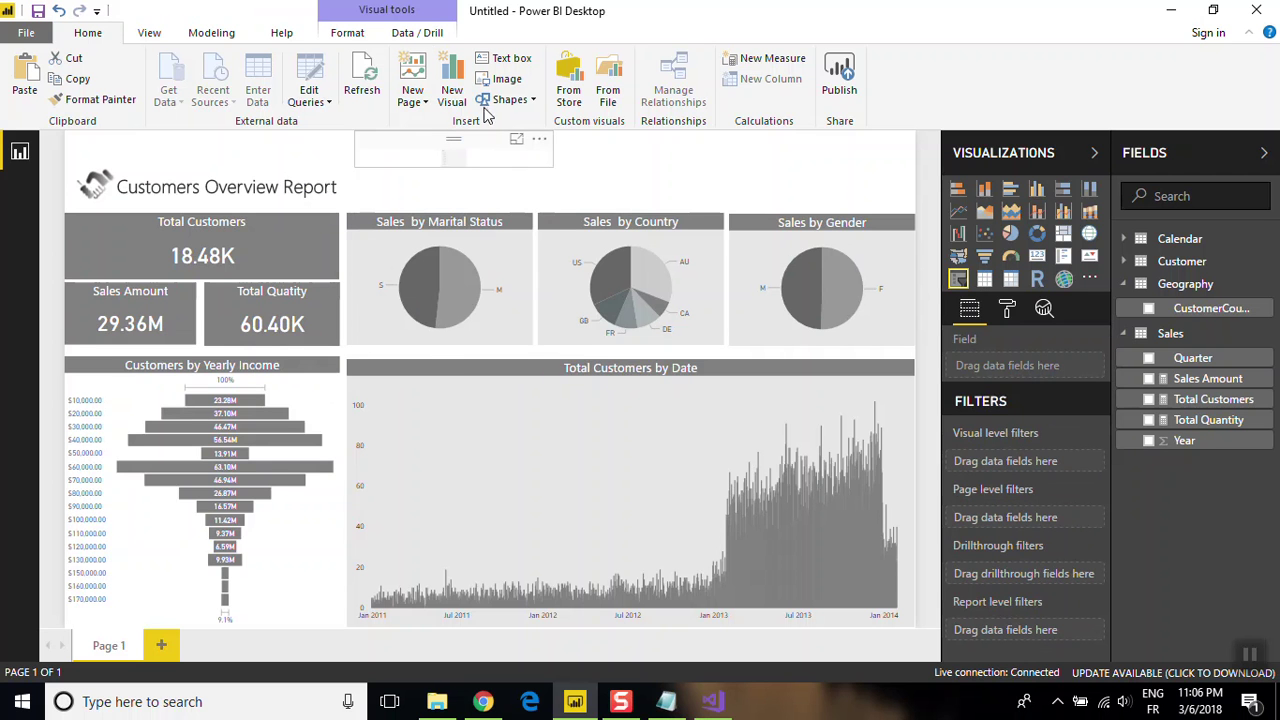
{"action": "left_click", "coordinate": [1008, 318]}
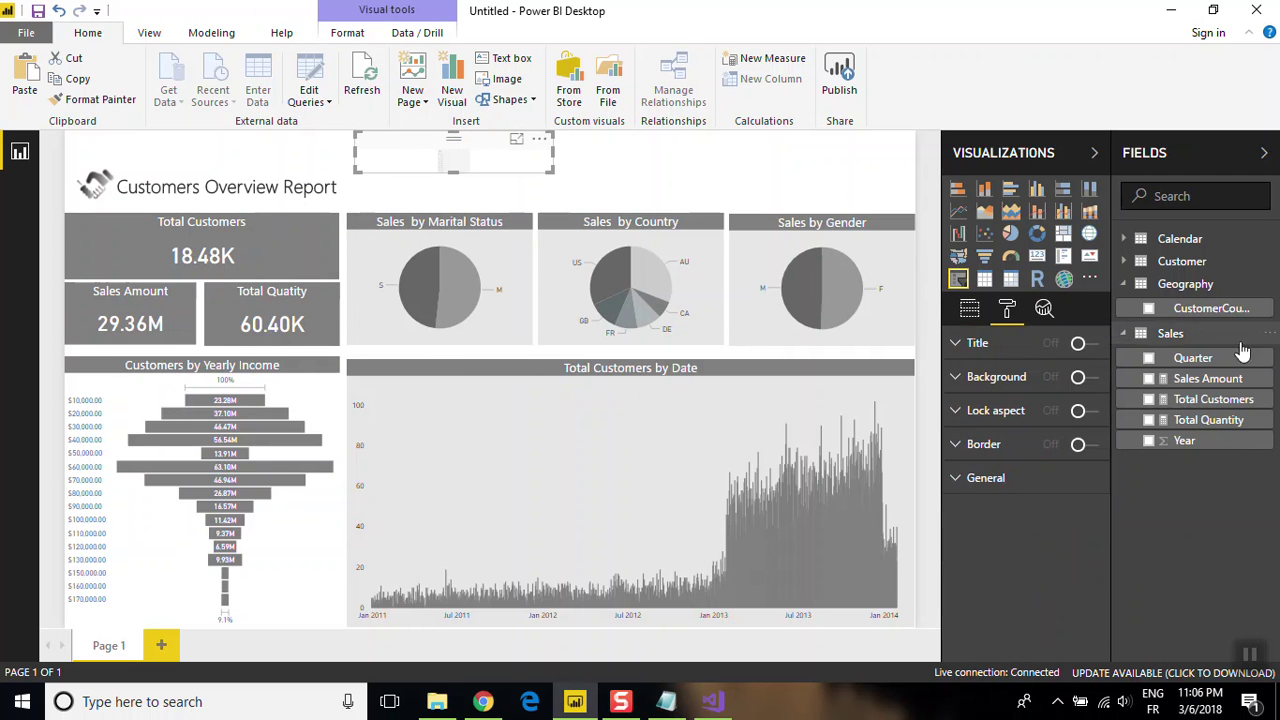
- Bind the slicer to Year, lay it out horizontally, and widen it to fit all years
{"action": "left_click", "coordinate": [1150, 442]}
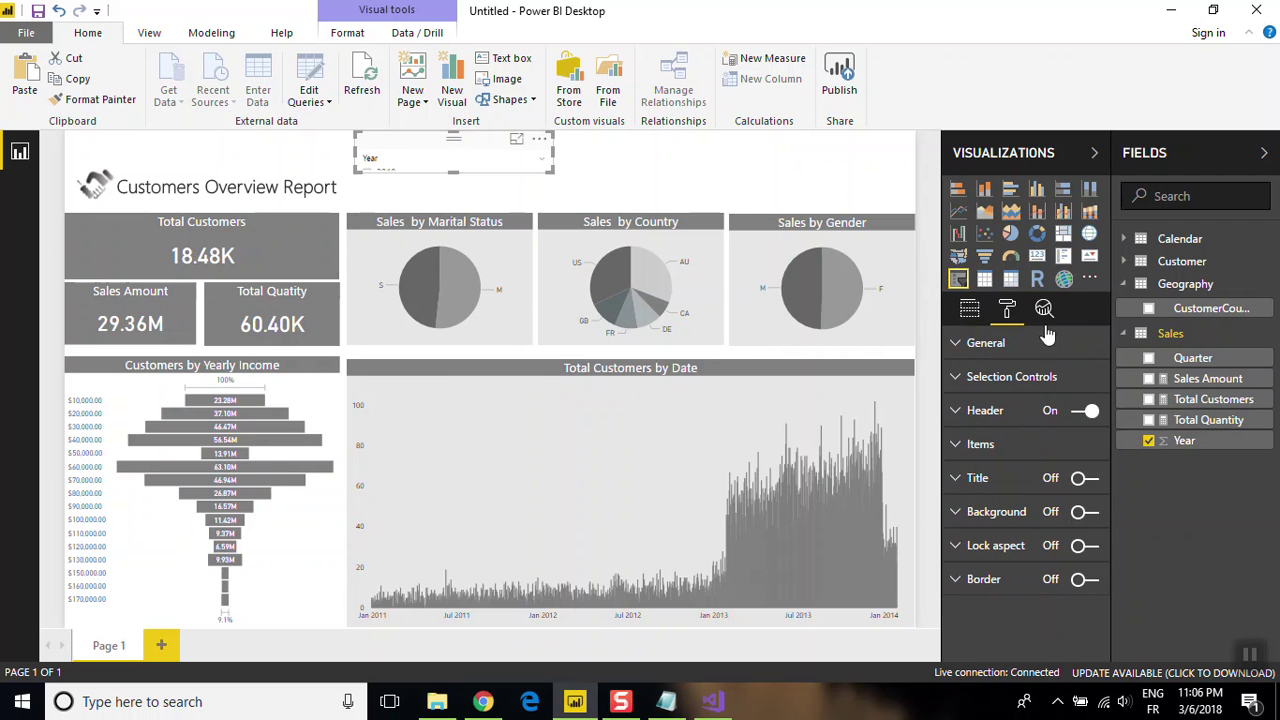
{"action": "mouse_move", "coordinate": [463, 172]}
{"action": "left_click_drag", "start_coordinate": [452, 170], "coordinate": [453, 200]}
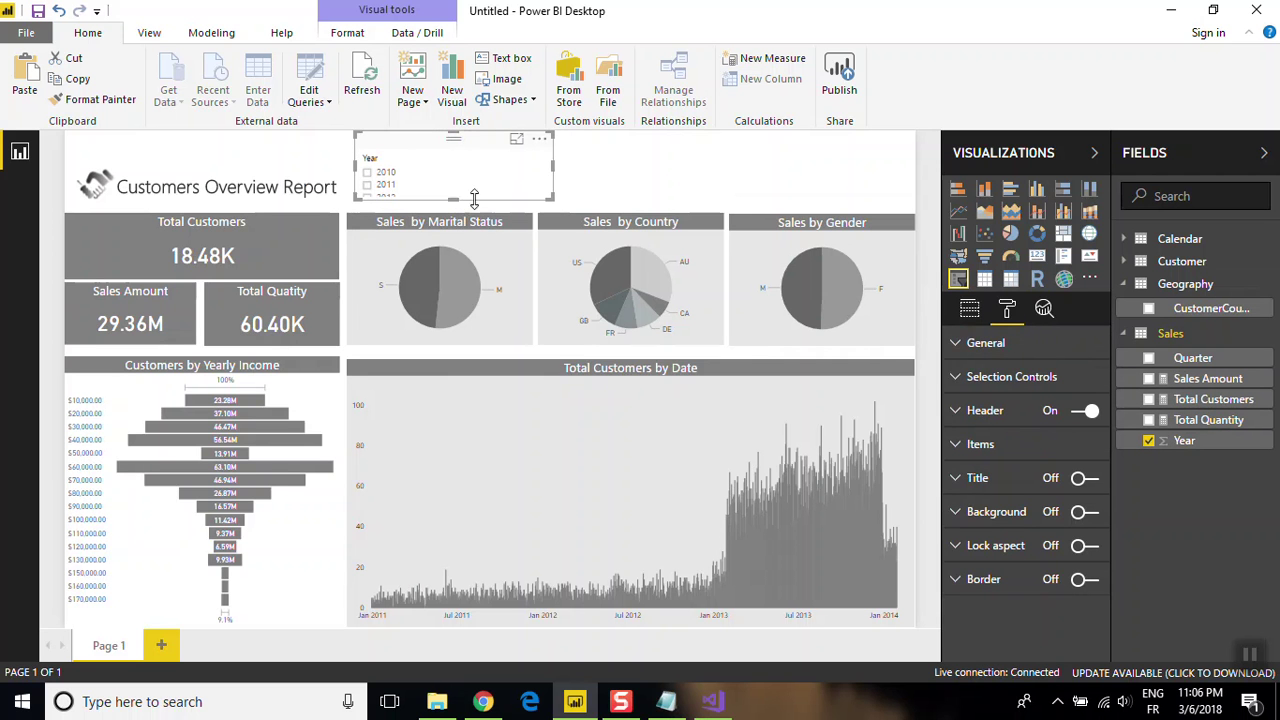
{"action": "left_click", "coordinate": [969, 314]}
{"action": "left_click", "coordinate": [1007, 313]}
{"action": "left_click", "coordinate": [1008, 345]}
{"action": "left_click", "coordinate": [1087, 445]}
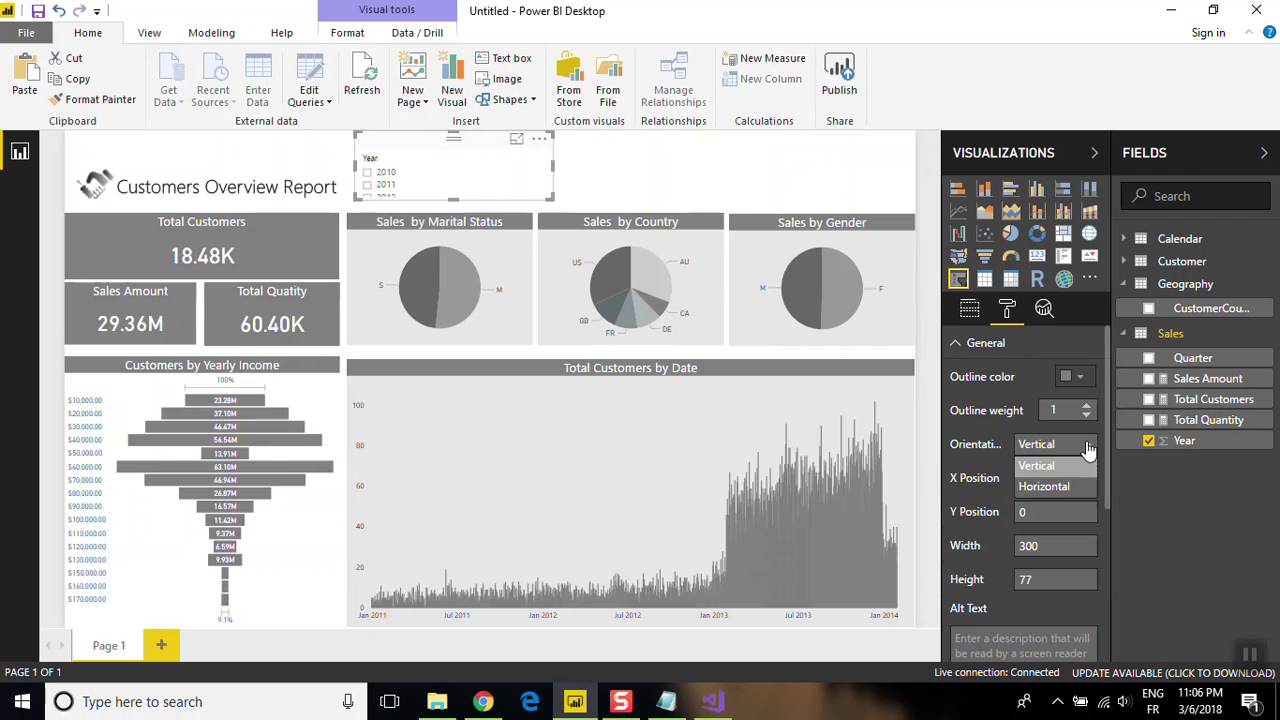
{"action": "left_click", "coordinate": [1044, 486]}
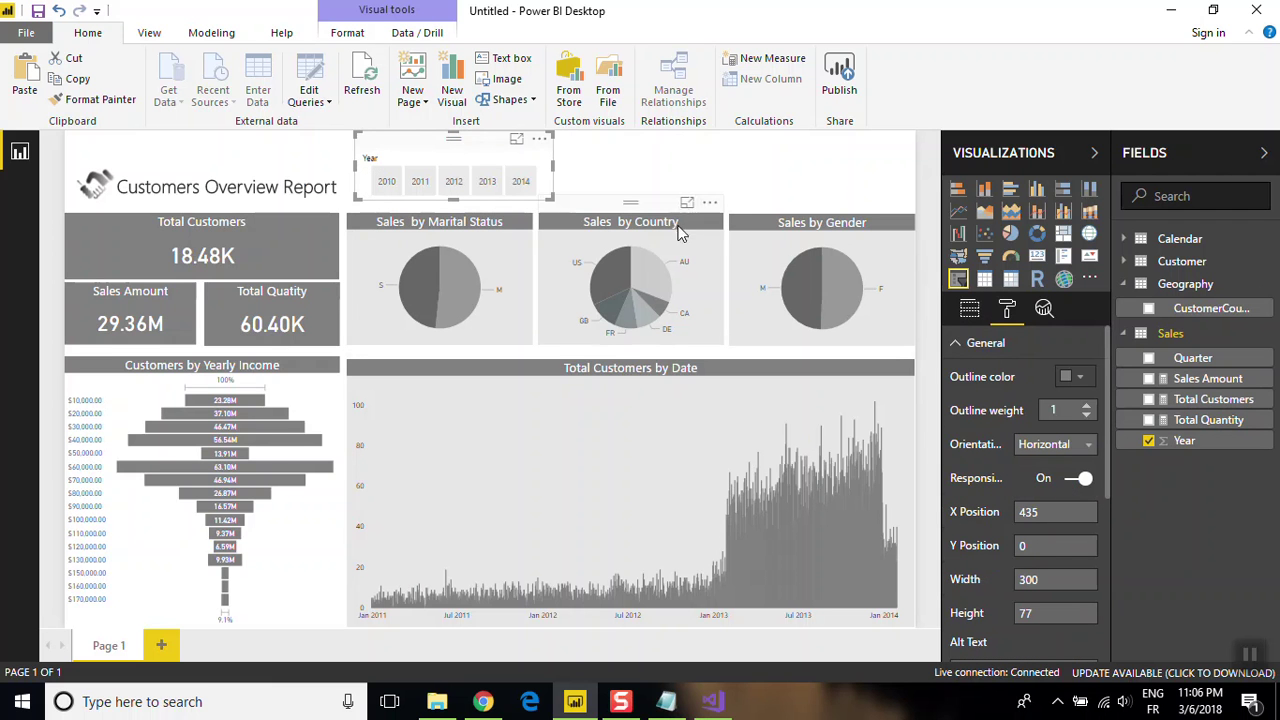
{"action": "left_click_drag", "start_coordinate": [553, 169], "coordinate": [598, 169]}
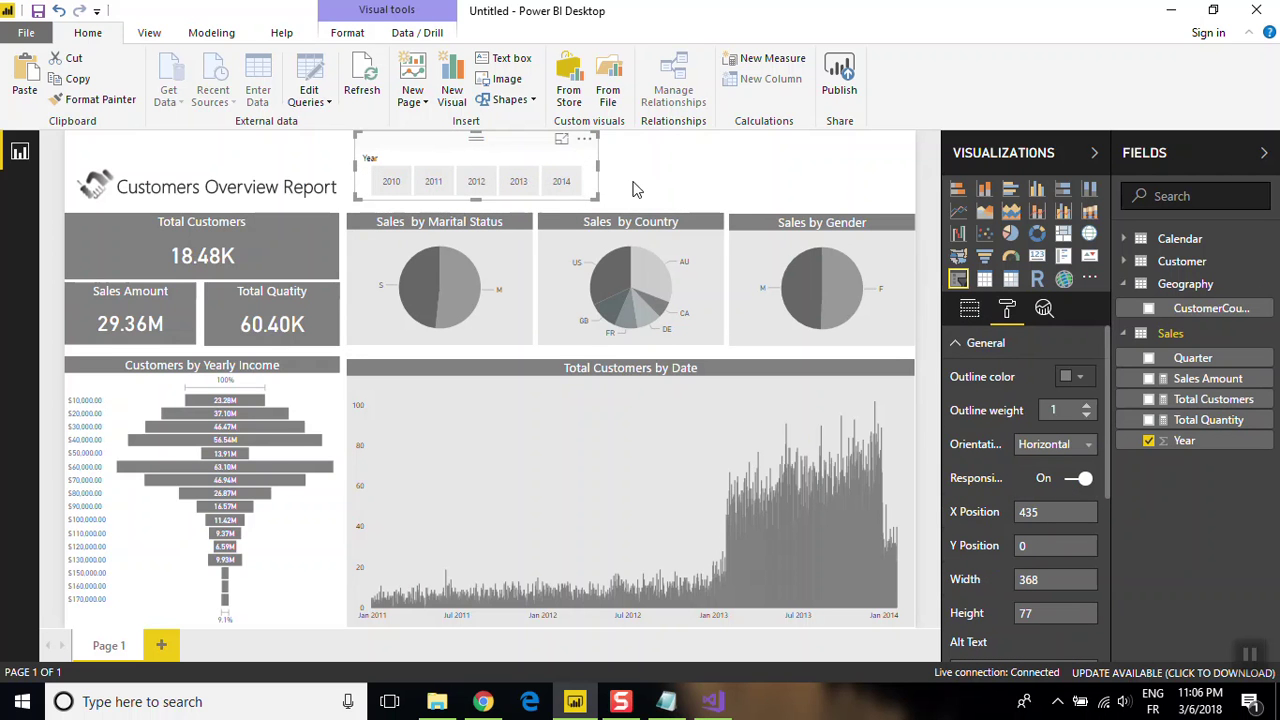
{"action": "left_click_drag", "start_coordinate": [599, 170], "coordinate": [592, 167]}
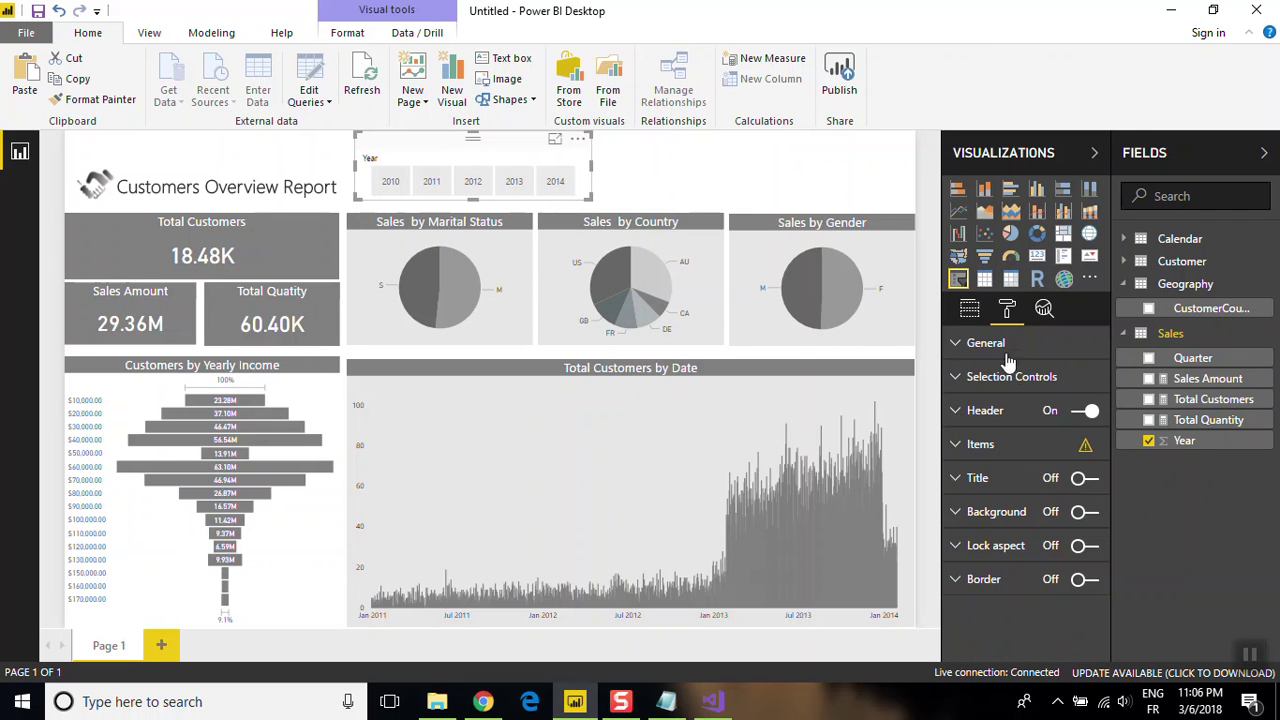
- Hide the Year slicer's header and give the year buttons a dark grey background
{"action": "left_click", "coordinate": [1070, 412]}
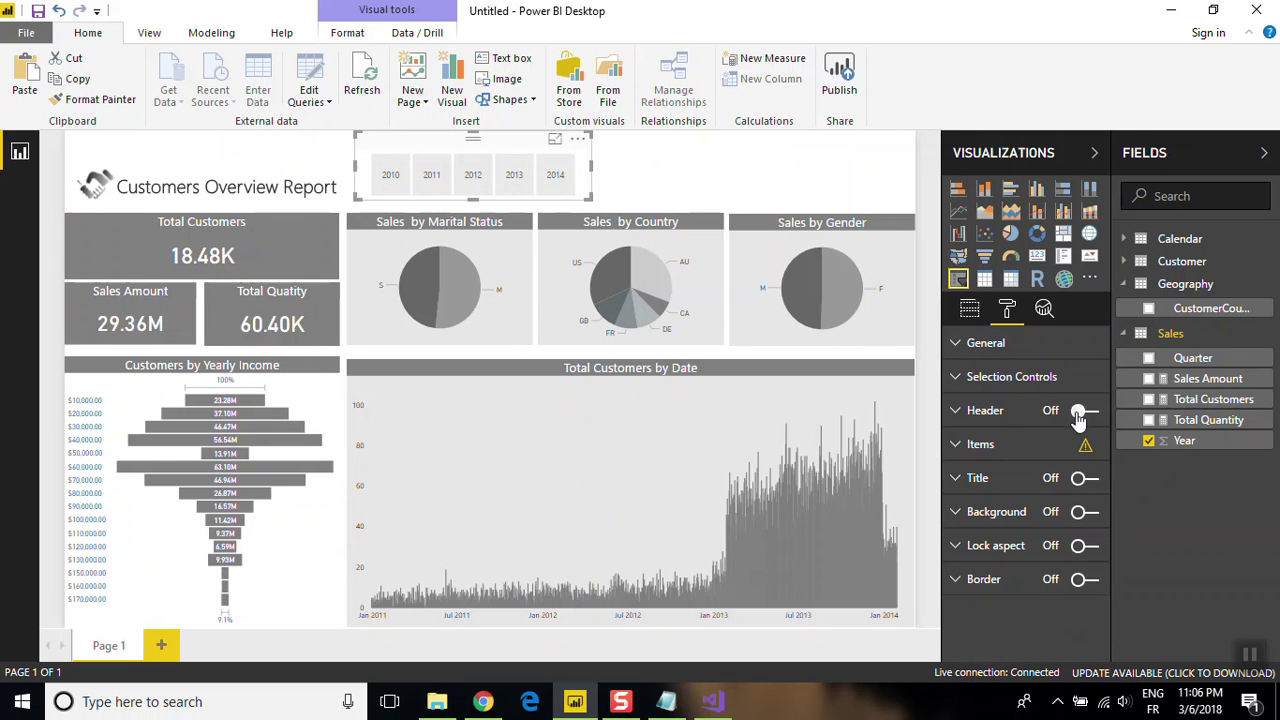
{"action": "left_click", "coordinate": [998, 445]}
{"action": "left_click", "coordinate": [1082, 479]}
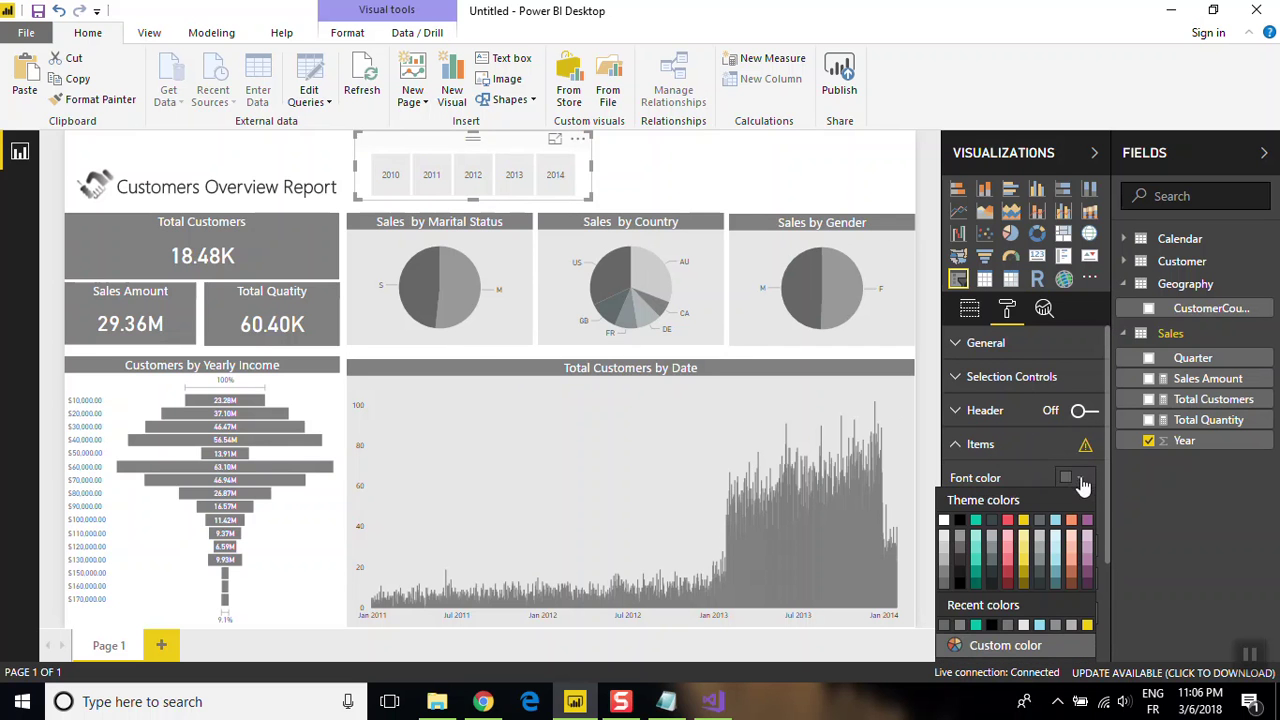
{"action": "left_click", "coordinate": [944, 578]}
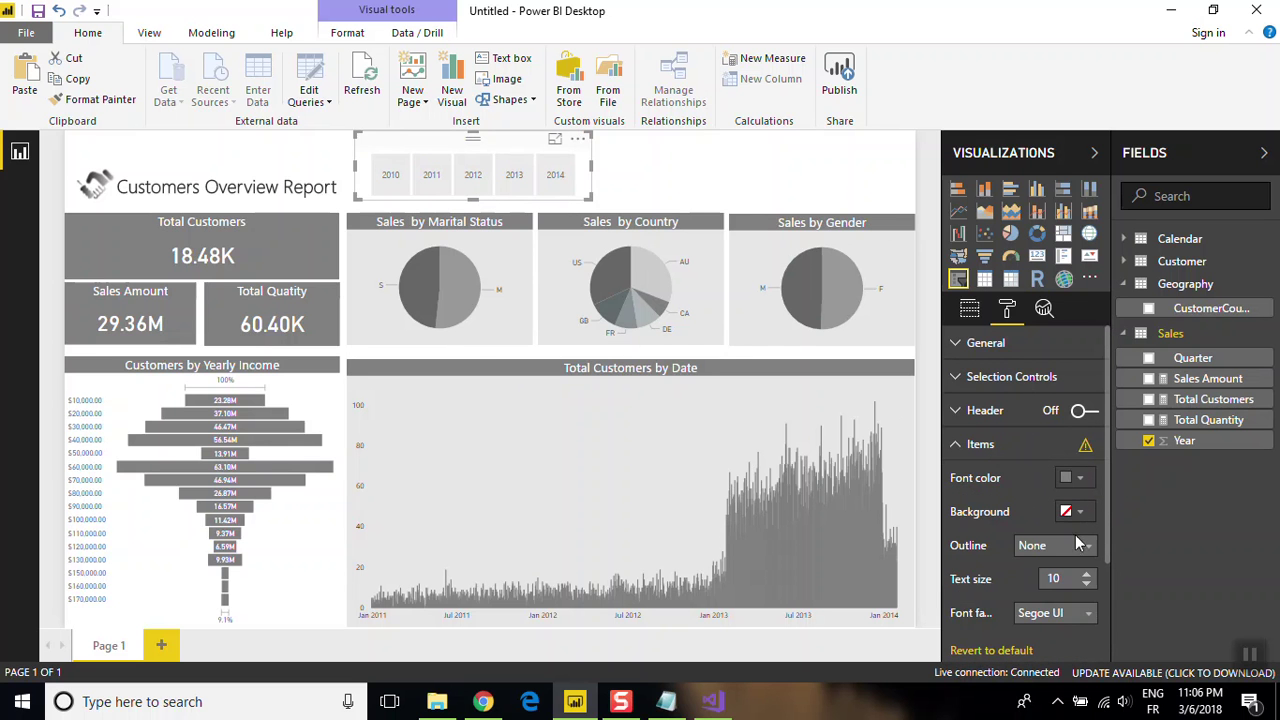
{"action": "left_click_drag", "start_coordinate": [1107, 538], "coordinate": [1113, 547]}
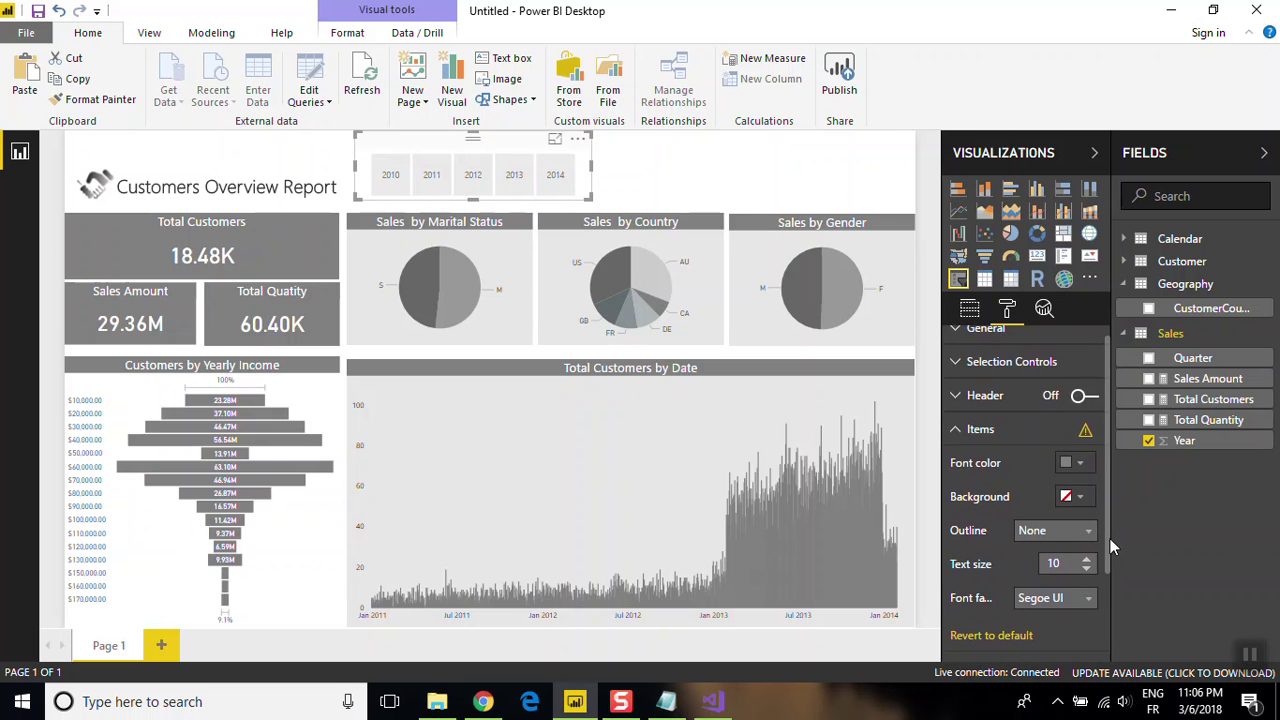
{"action": "left_click", "coordinate": [1078, 496]}
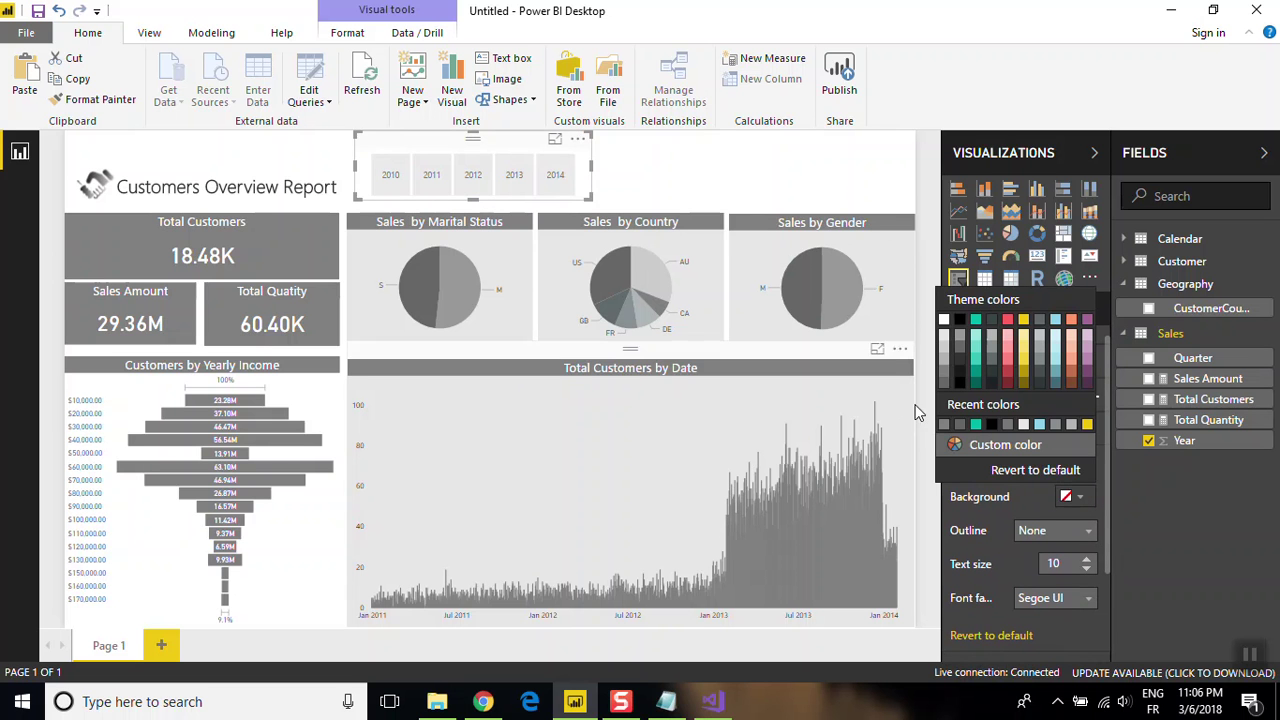
{"action": "left_click", "coordinate": [947, 380]}
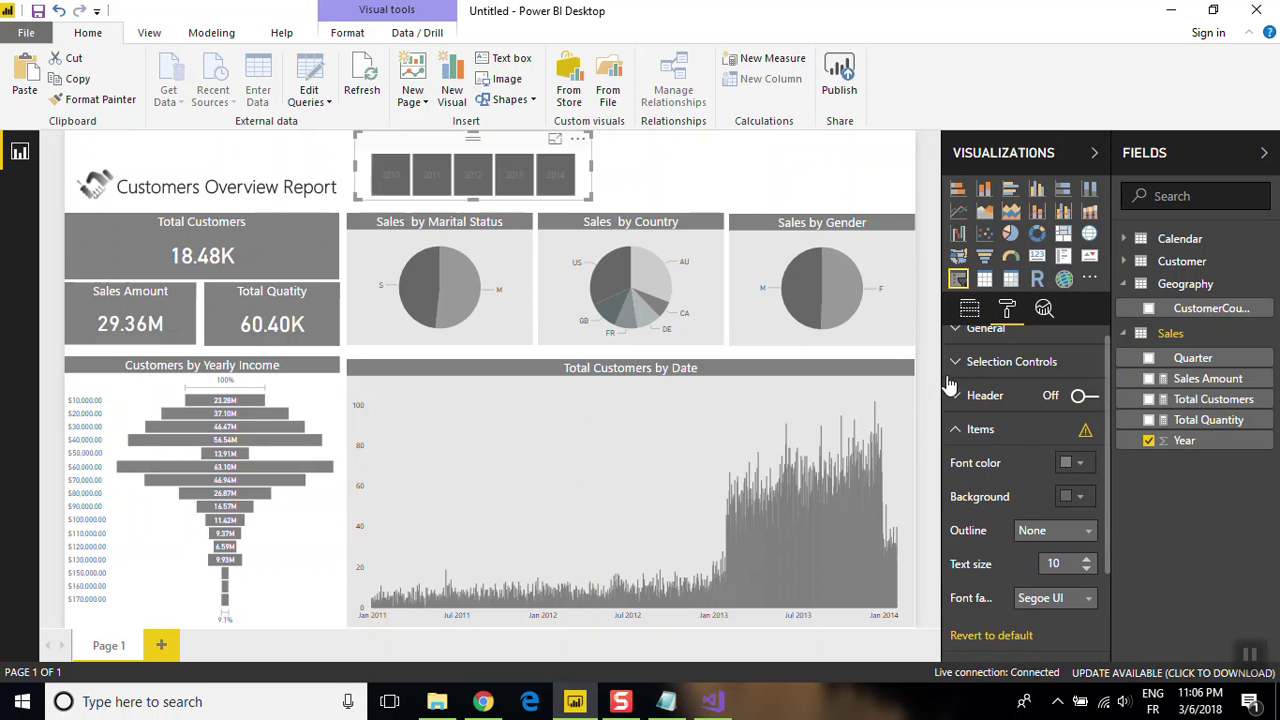
- Make the year labels white at text size 16 and trim the slicer's height
{"action": "left_click", "coordinate": [1074, 463]}
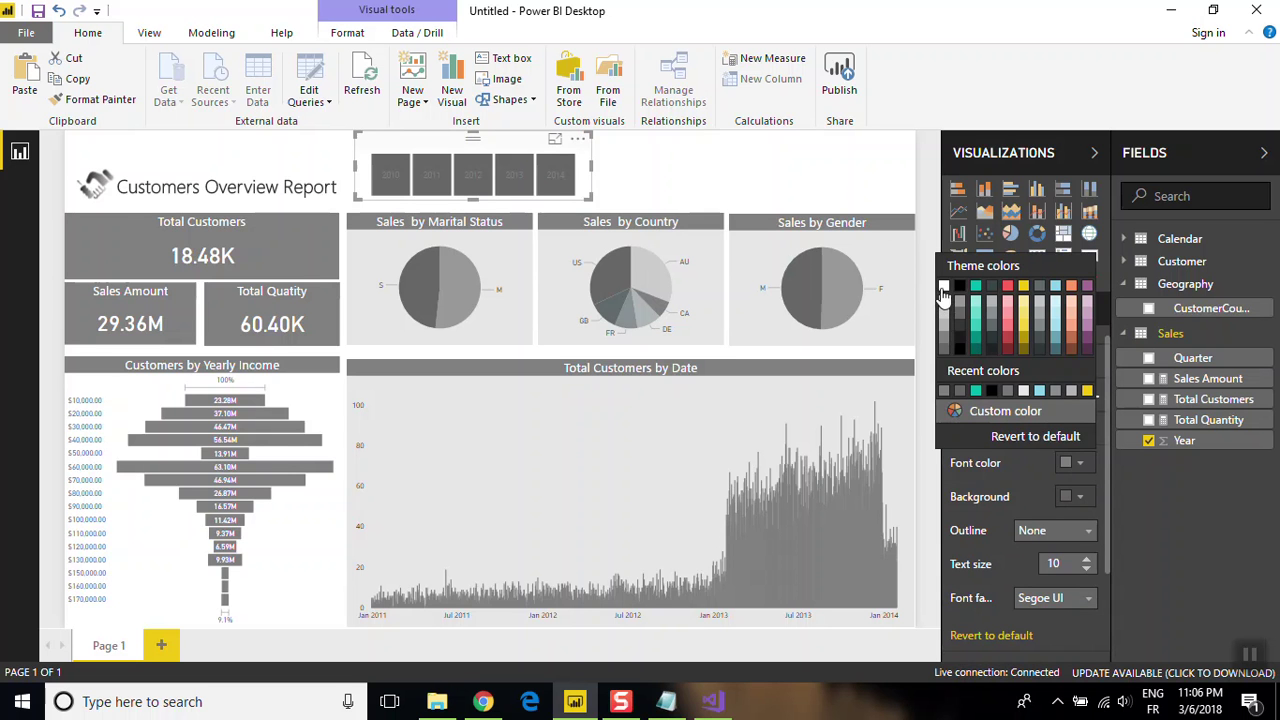
{"action": "left_click", "coordinate": [943, 287]}
{"action": "left_click", "coordinate": [1088, 558]}
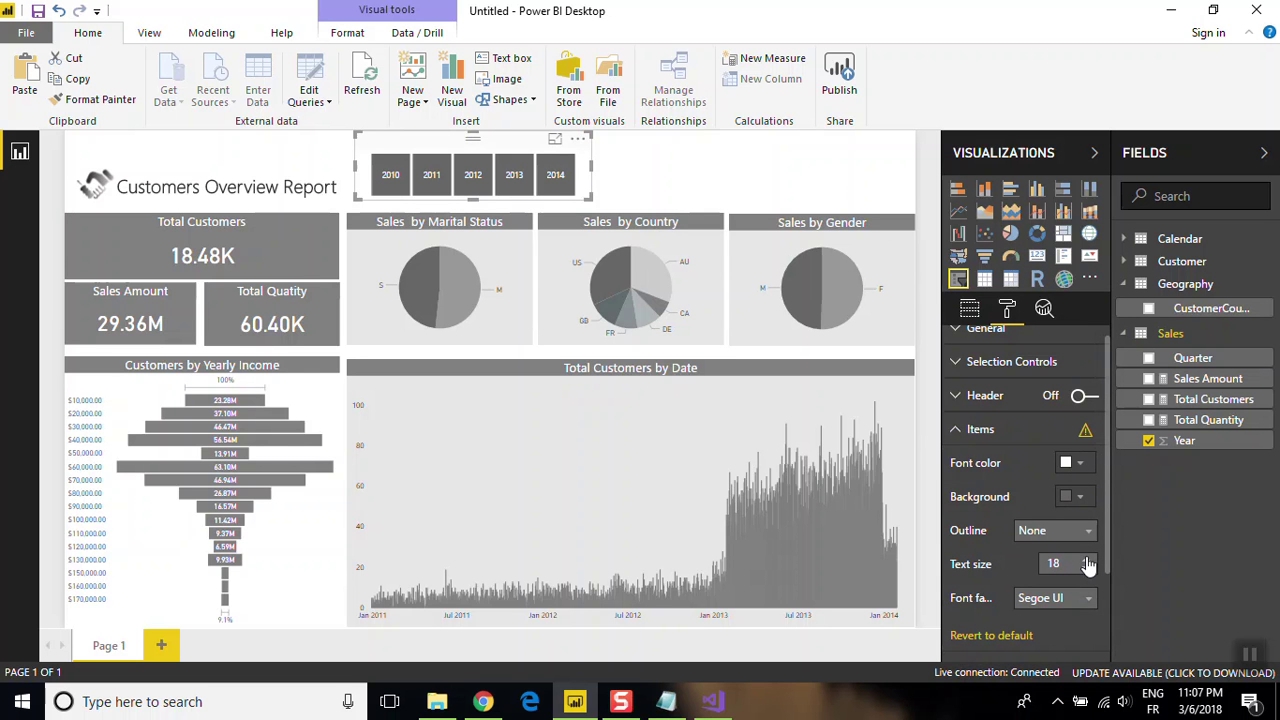
{"action": "left_click", "coordinate": [1088, 568]}
{"action": "left_click", "coordinate": [1088, 568]}
{"action": "left_click", "coordinate": [1081, 500]}
{"action": "left_click", "coordinate": [944, 370]}
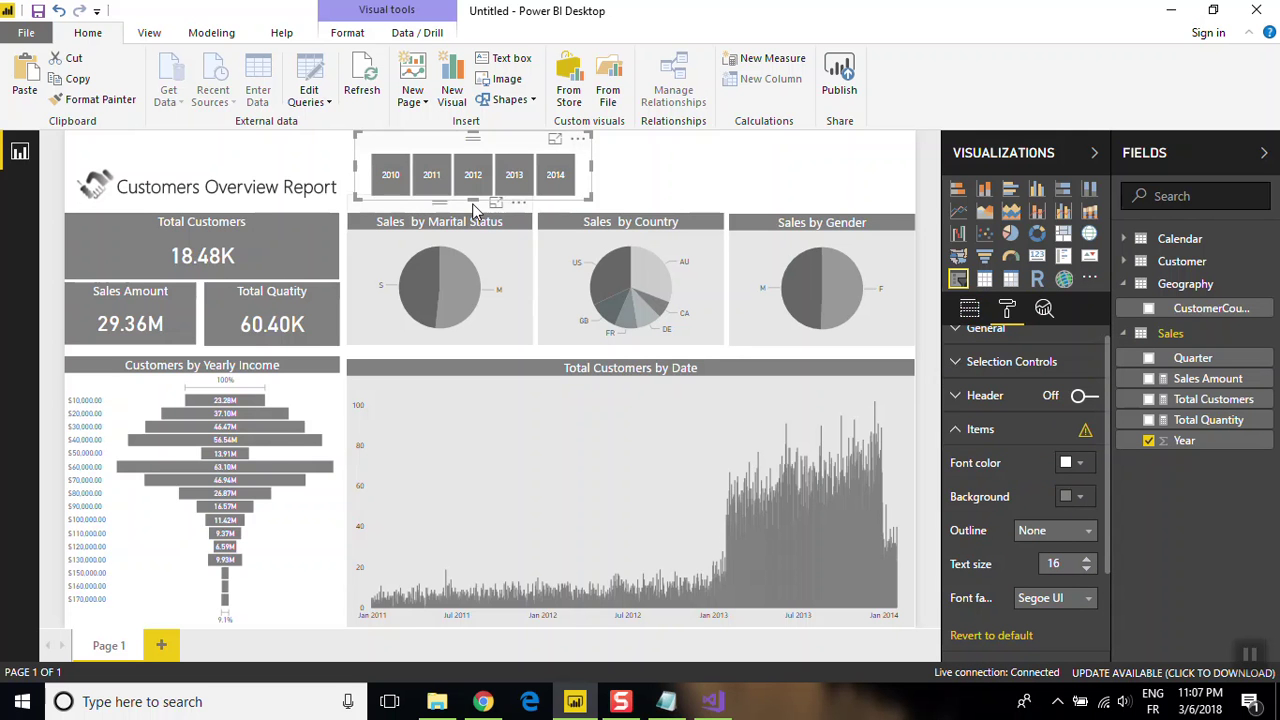
{"action": "mouse_move", "coordinate": [474, 133]}
{"action": "left_mouse_down"}
{"action": "mouse_move", "coordinate": [482, 157]}
{"action": "mouse_move", "coordinate": [797, 163]}
{"action": "left_mouse_up"}
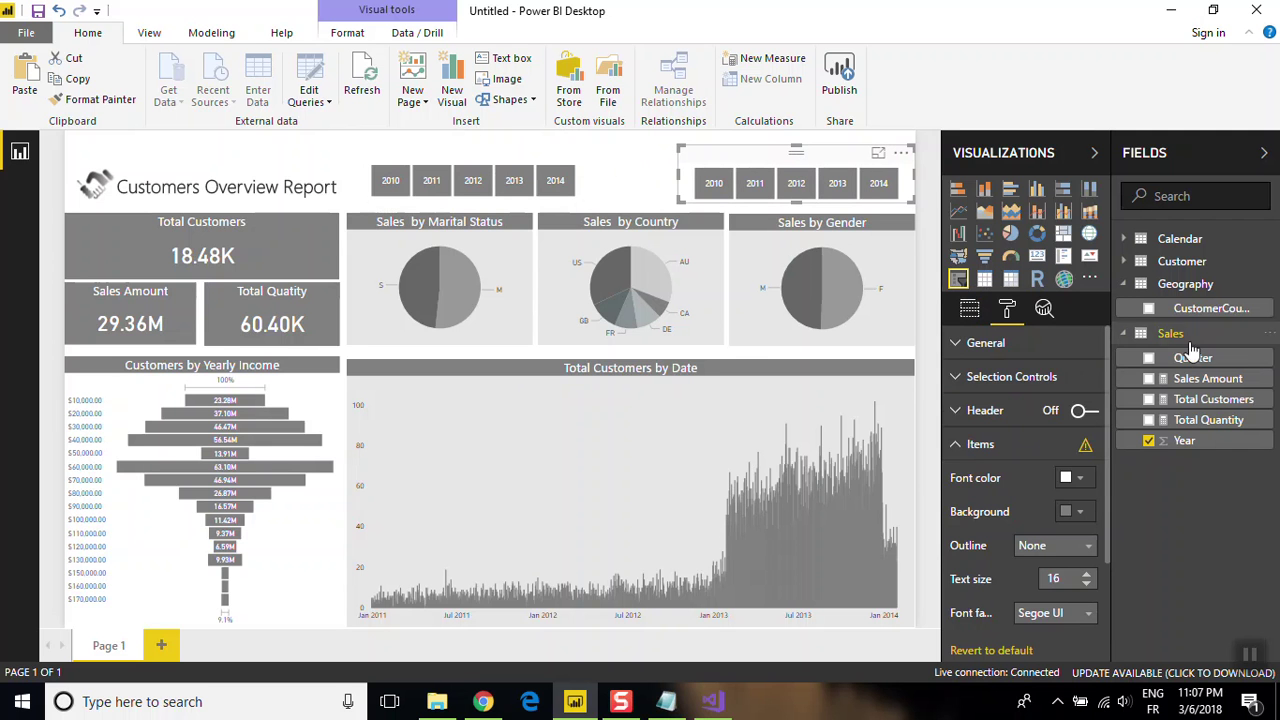
- Paste a copy of the Year slicer to its right and switch its field to Quarter
{"action": "key", "text": "Delete"}
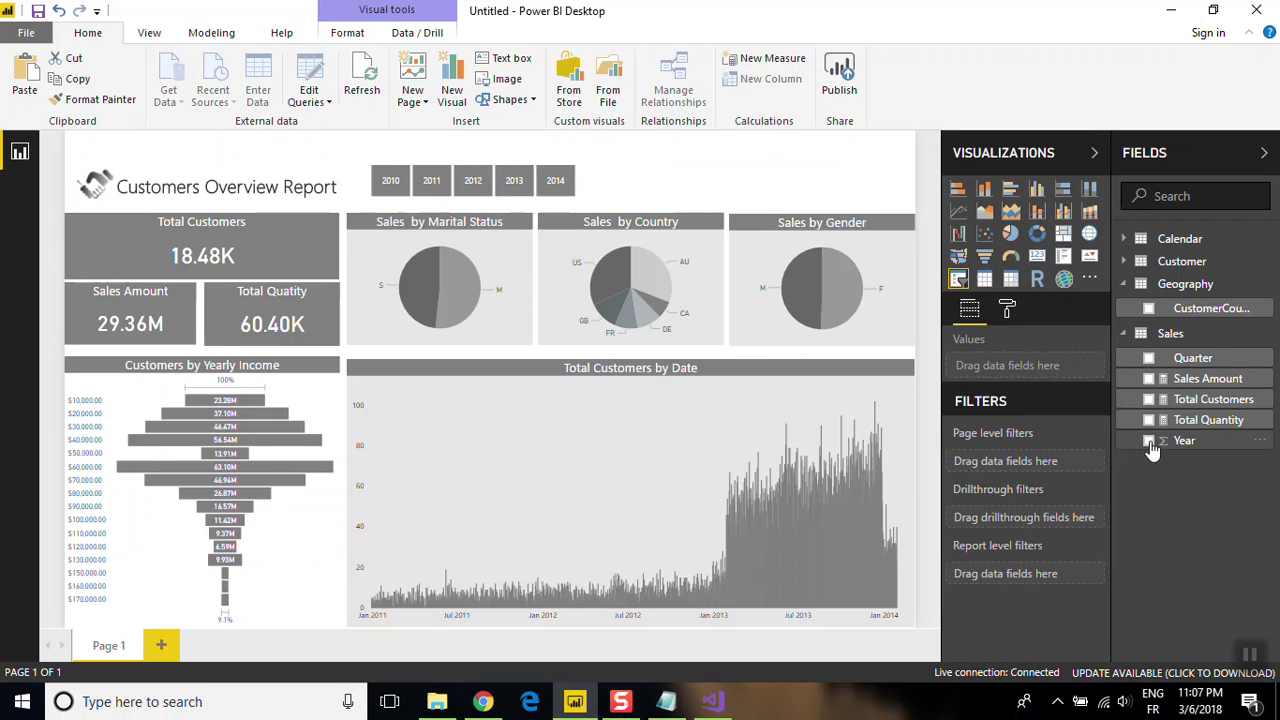
{"action": "mouse_move", "coordinate": [1200, 358]}
{"action": "left_mouse_down"}
{"action": "mouse_move", "coordinate": [1130, 362]}
{"action": "mouse_move", "coordinate": [1236, 370]}
{"action": "left_mouse_up"}
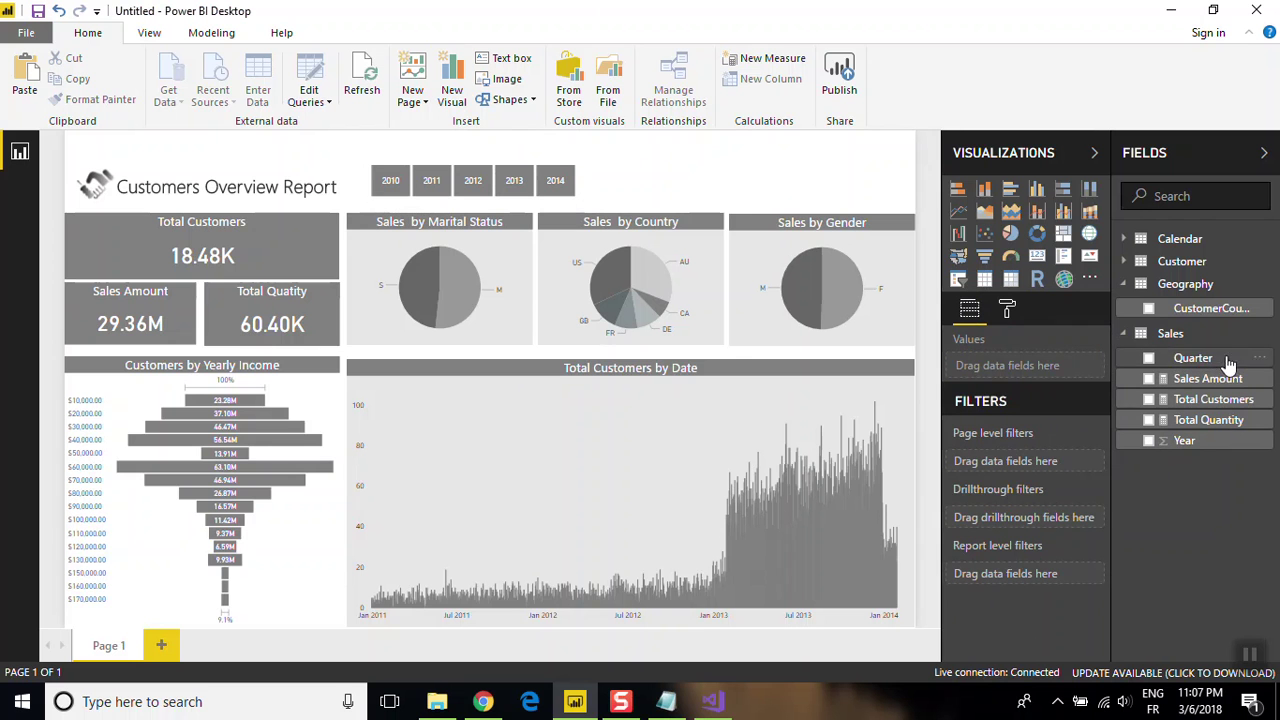
{"action": "key", "text": "ctrl+z"}
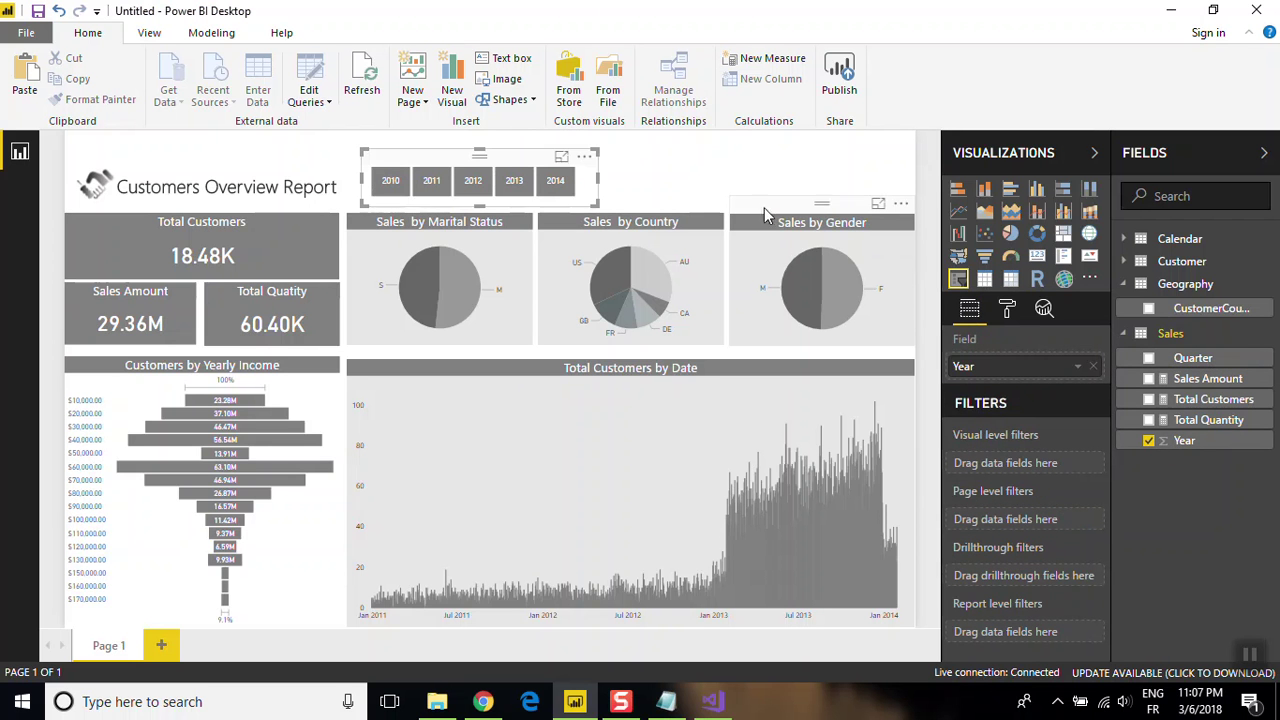
{"action": "left_click_drag", "start_coordinate": [530, 160], "coordinate": [785, 155]}
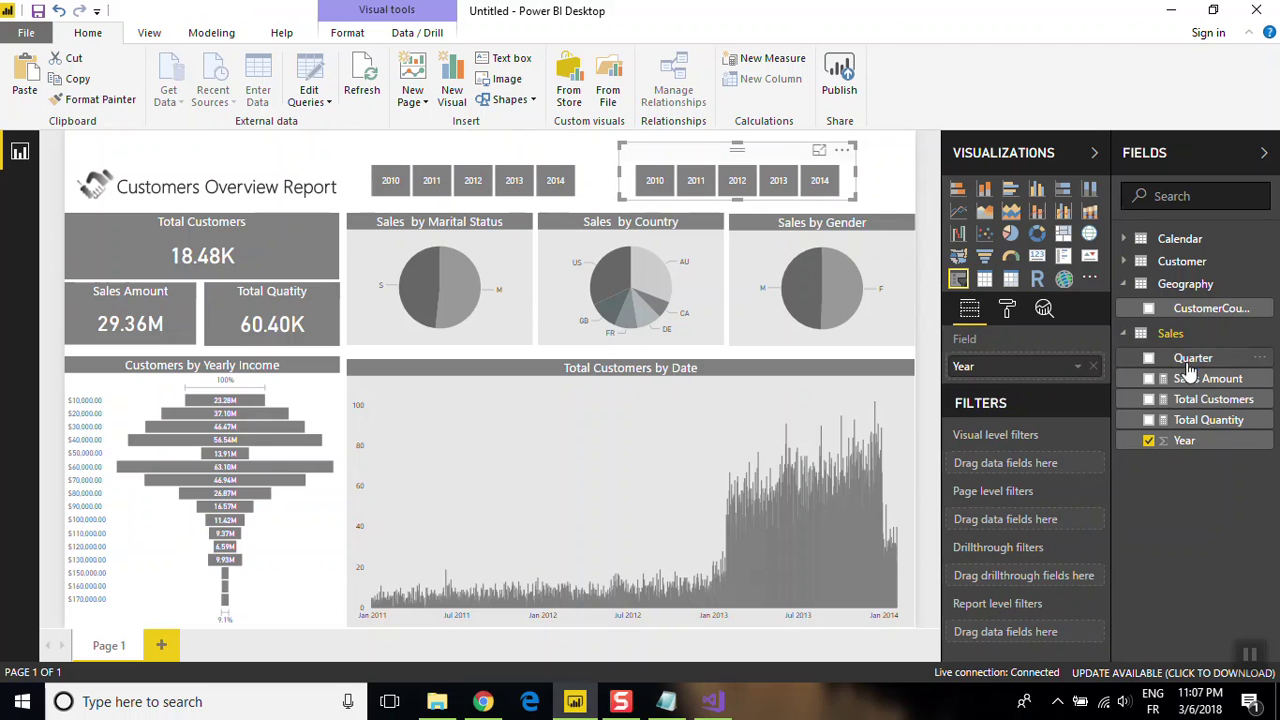
{"action": "left_click_drag", "start_coordinate": [1155, 361], "coordinate": [1037, 368]}
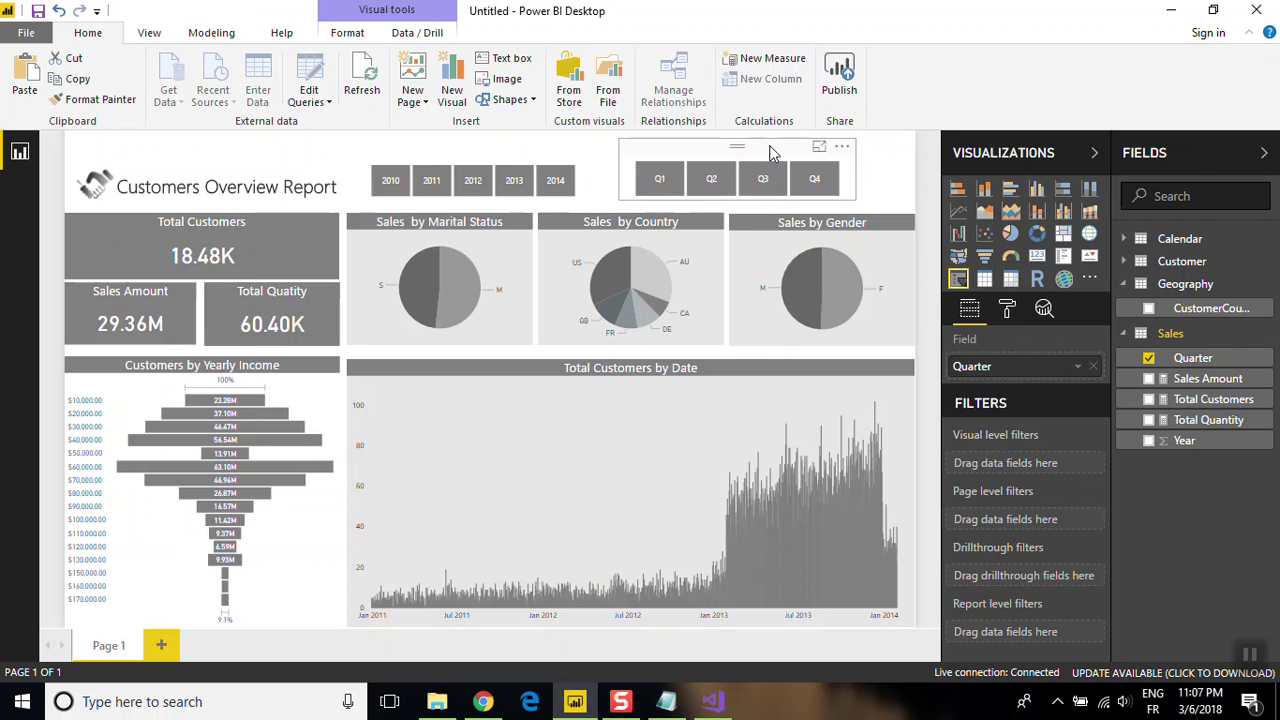
{"action": "left_click_drag", "start_coordinate": [770, 152], "coordinate": [796, 156]}
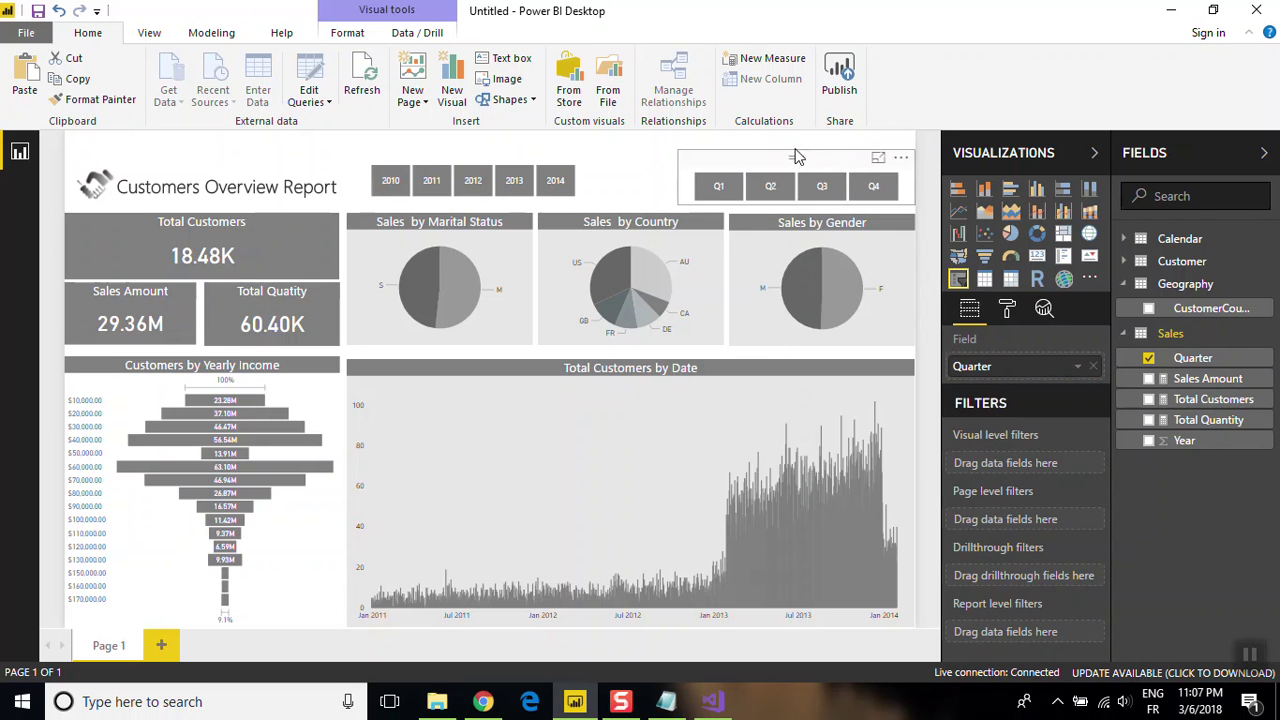
{"action": "key", "text": "Escape"}
- Place the Quarter slicer at the top right and enlarge the Year slicer beside it
{"action": "left_click_drag", "start_coordinate": [800, 160], "coordinate": [800, 153]}
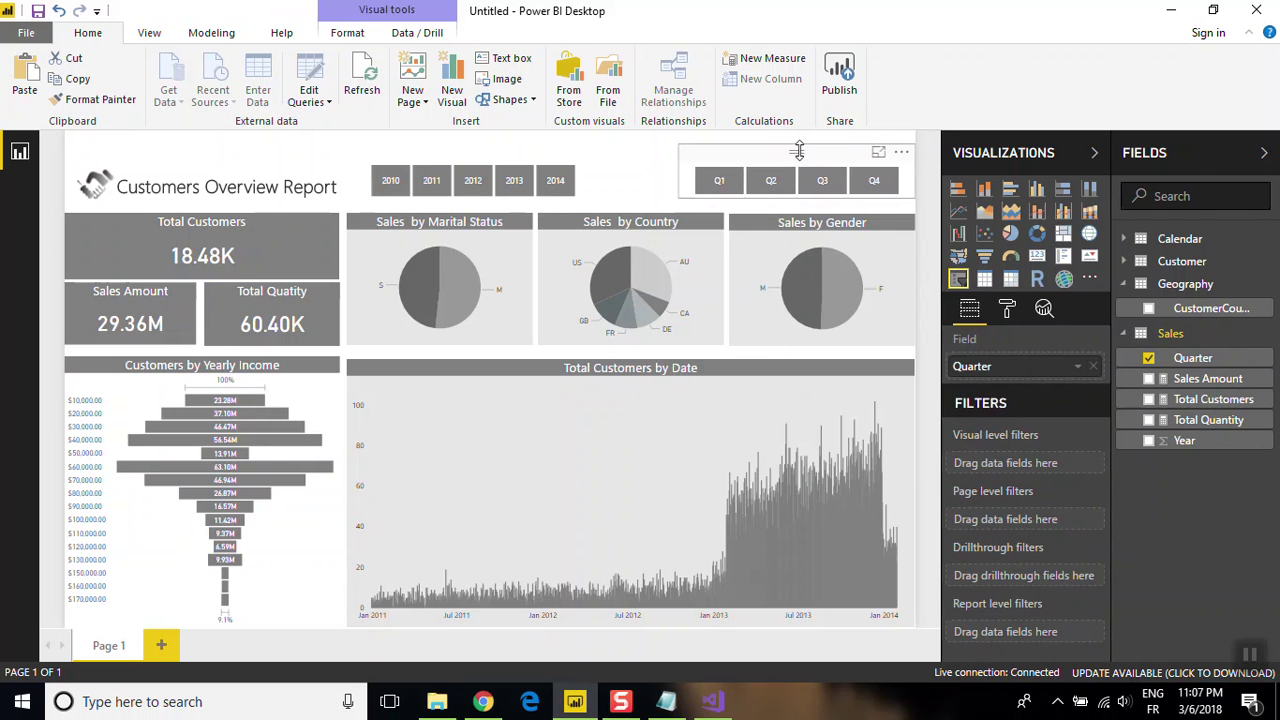
{"action": "left_click_drag", "start_coordinate": [522, 153], "coordinate": [618, 152]}
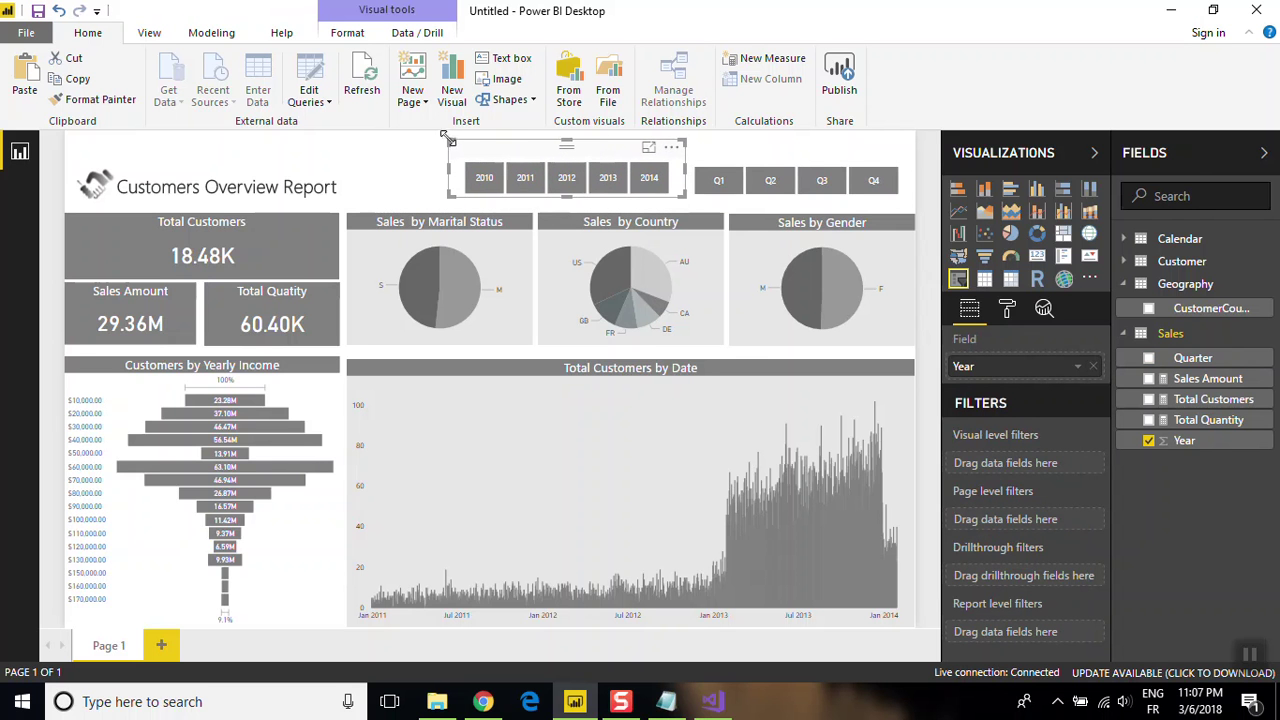
{"action": "left_click_drag", "start_coordinate": [447, 138], "coordinate": [408, 135]}
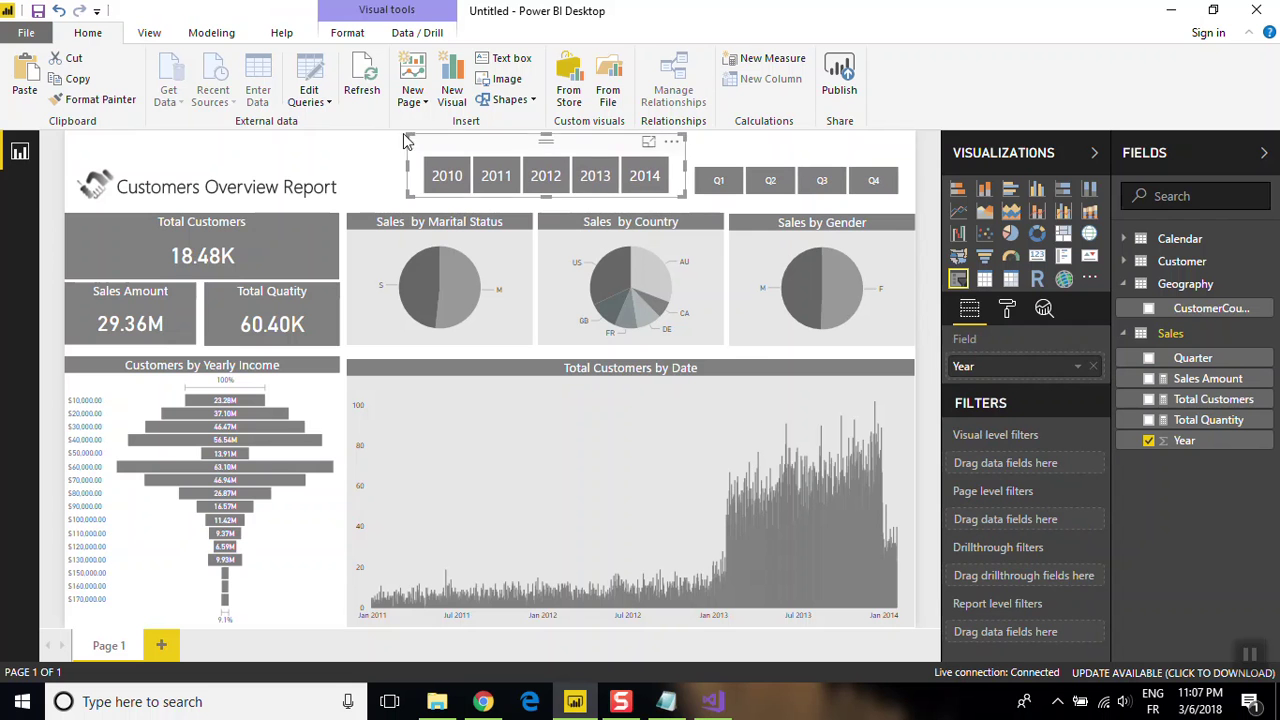
{"action": "left_click", "coordinate": [376, 140]}
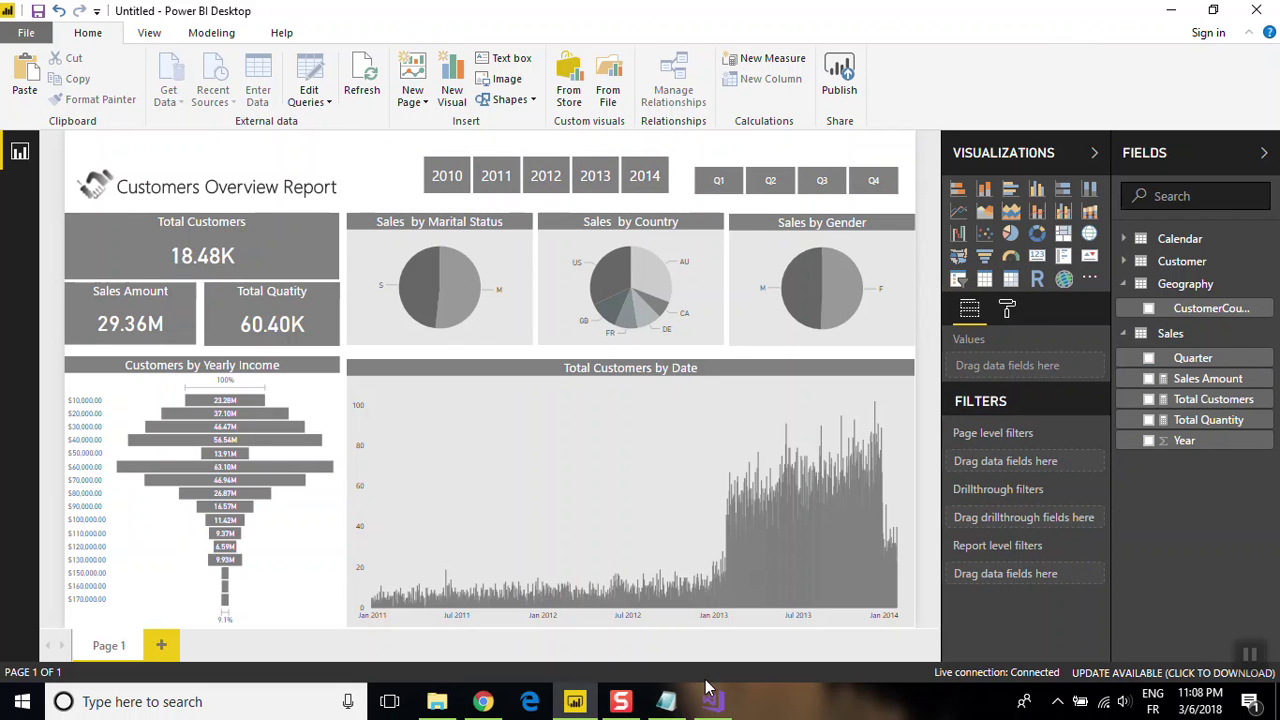
{"action": "left_click", "coordinate": [666, 701]}
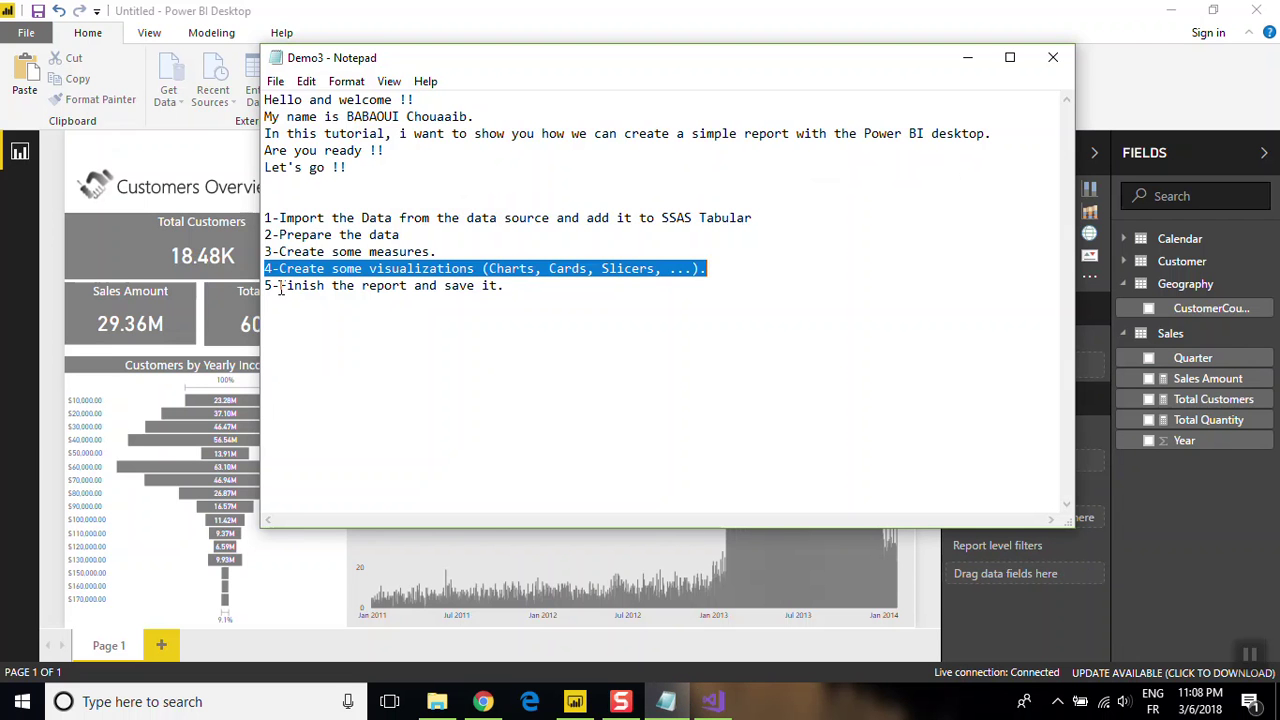
- Highlight 'Finish the report and save it.' in the notes, then open Power BI's save dialog
{"action": "left_click_drag", "start_coordinate": [281, 286], "coordinate": [522, 285]}
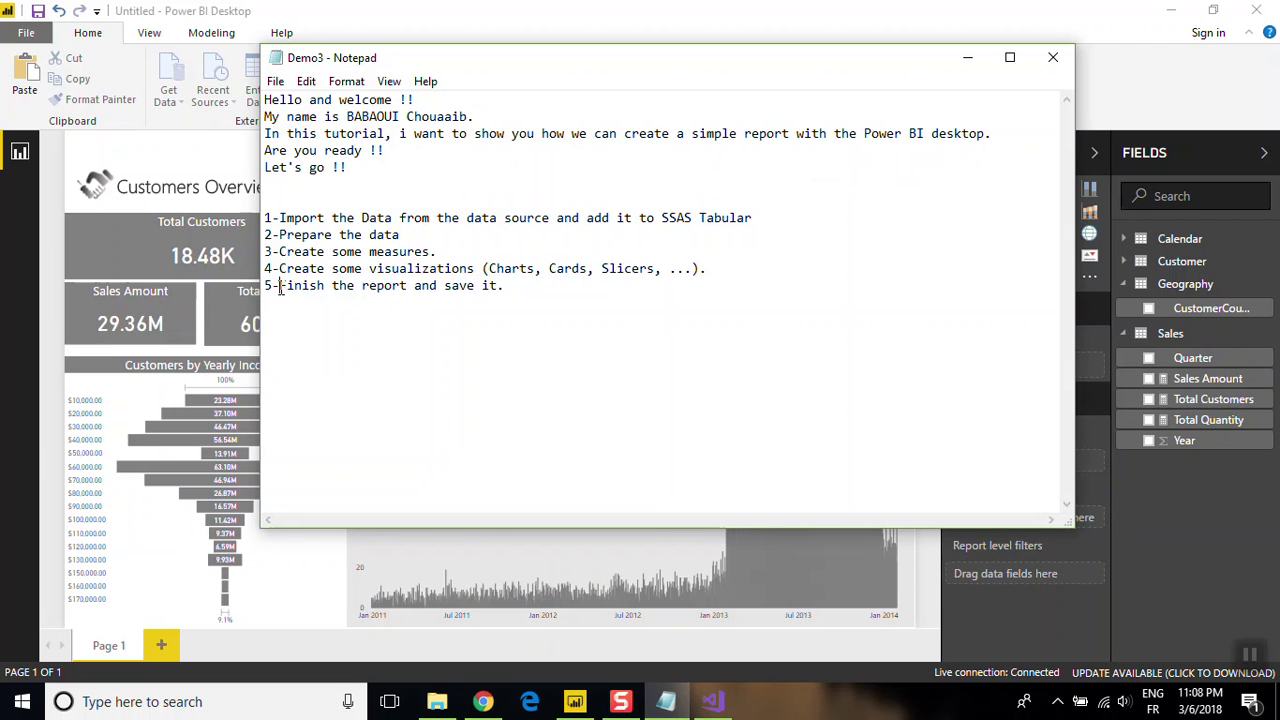
{"action": "left_click", "coordinate": [526, 286]}
{"action": "key", "text": "alt+Tab"}
{"action": "key", "text": "ctrl+s"}
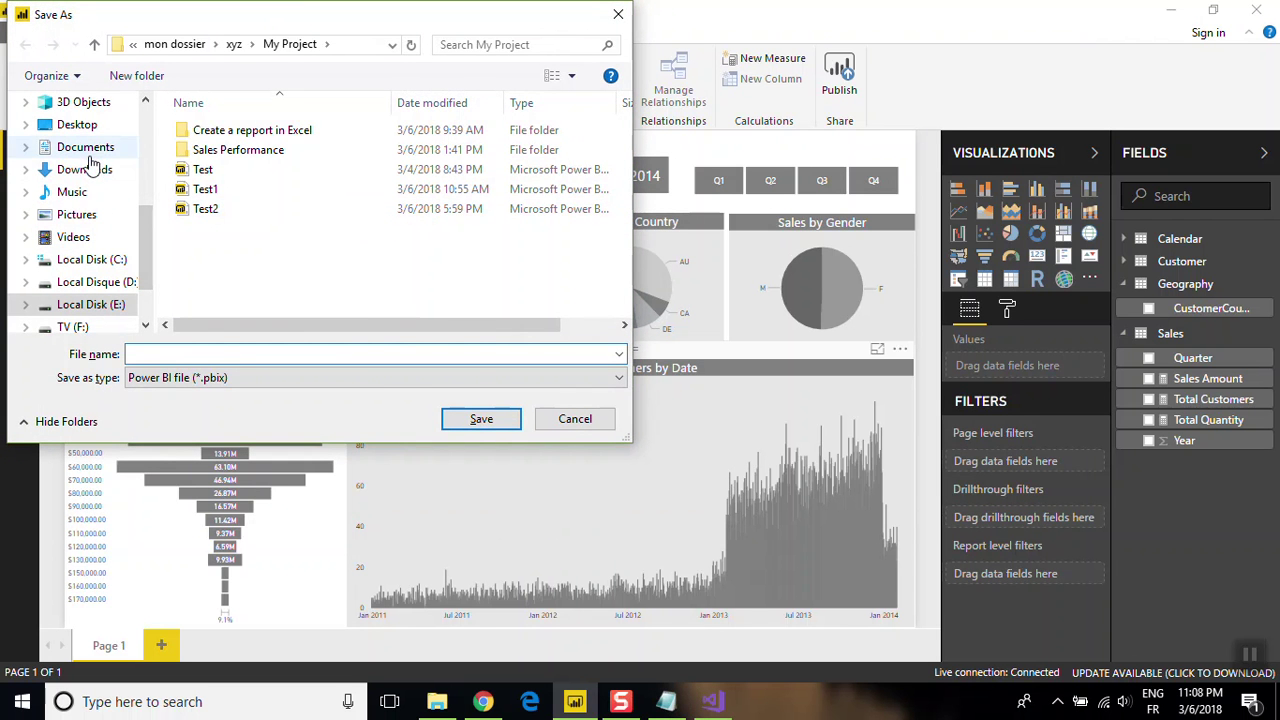
- Save the Customers Overview Report on the Desktop with the file name Demo3
{"action": "left_click", "coordinate": [82, 128]}
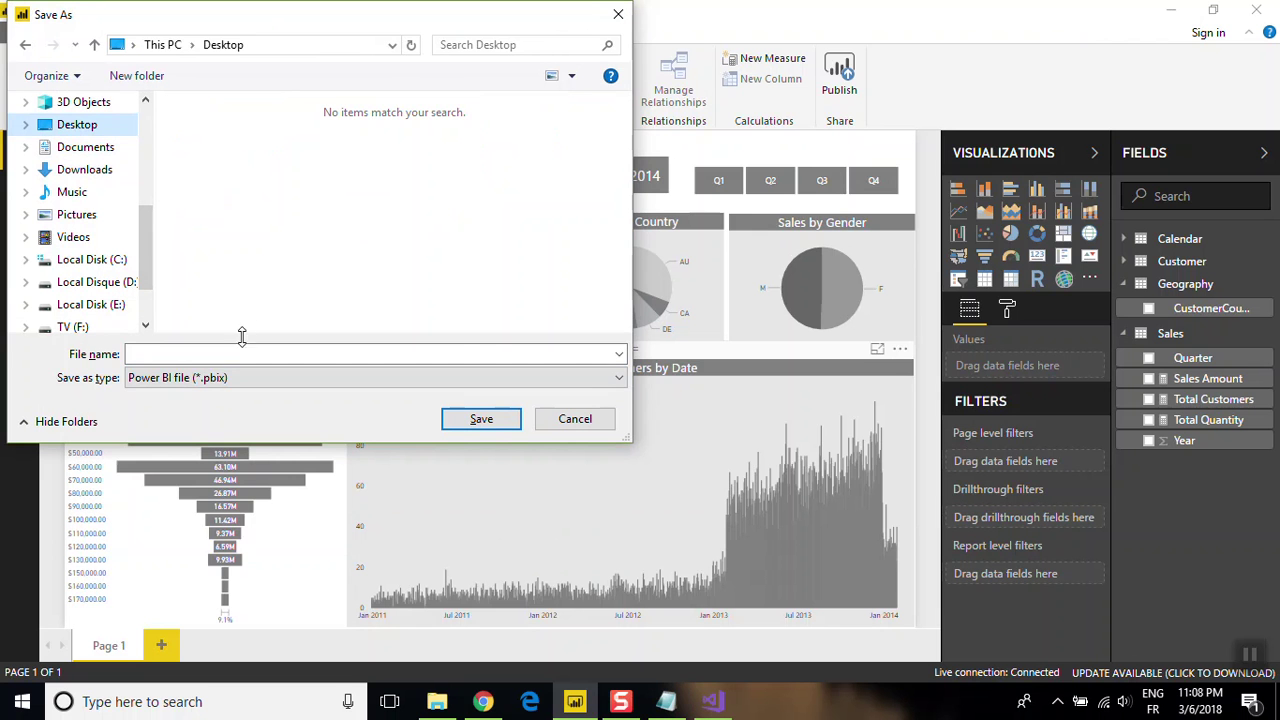
{"action": "left_click", "coordinate": [225, 354]}
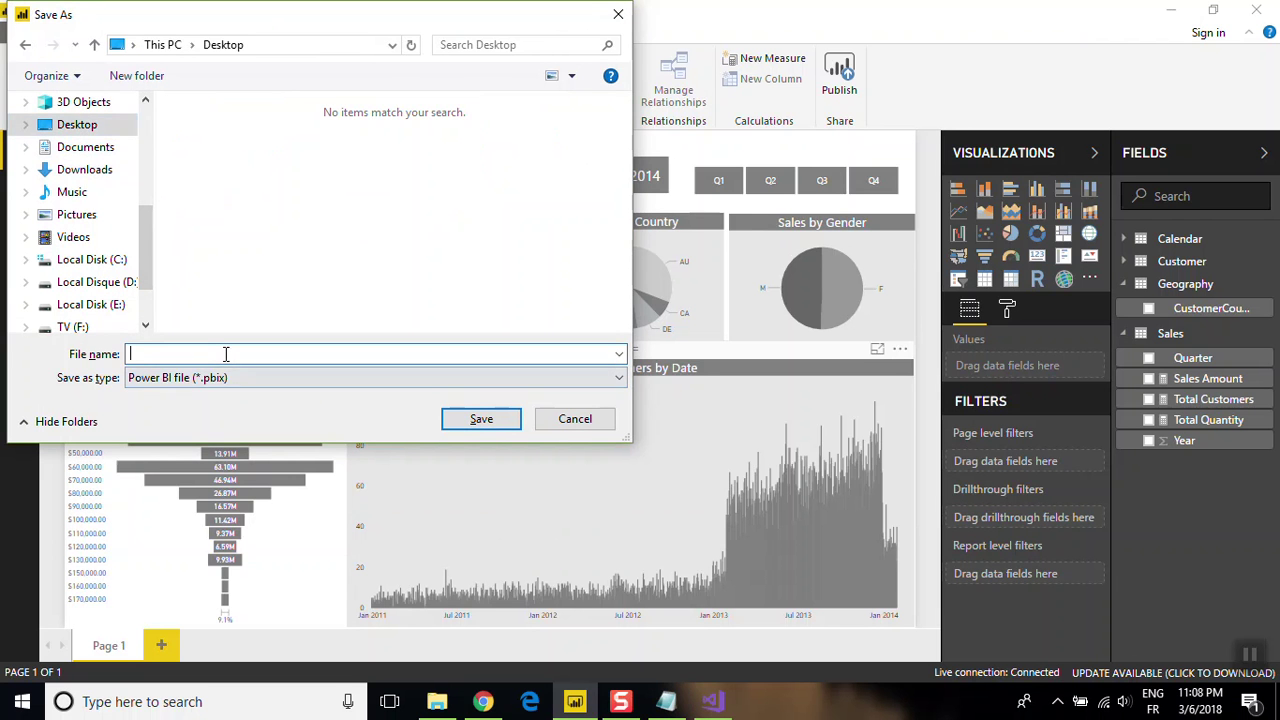
{"action": "type", "text": "Demo"}
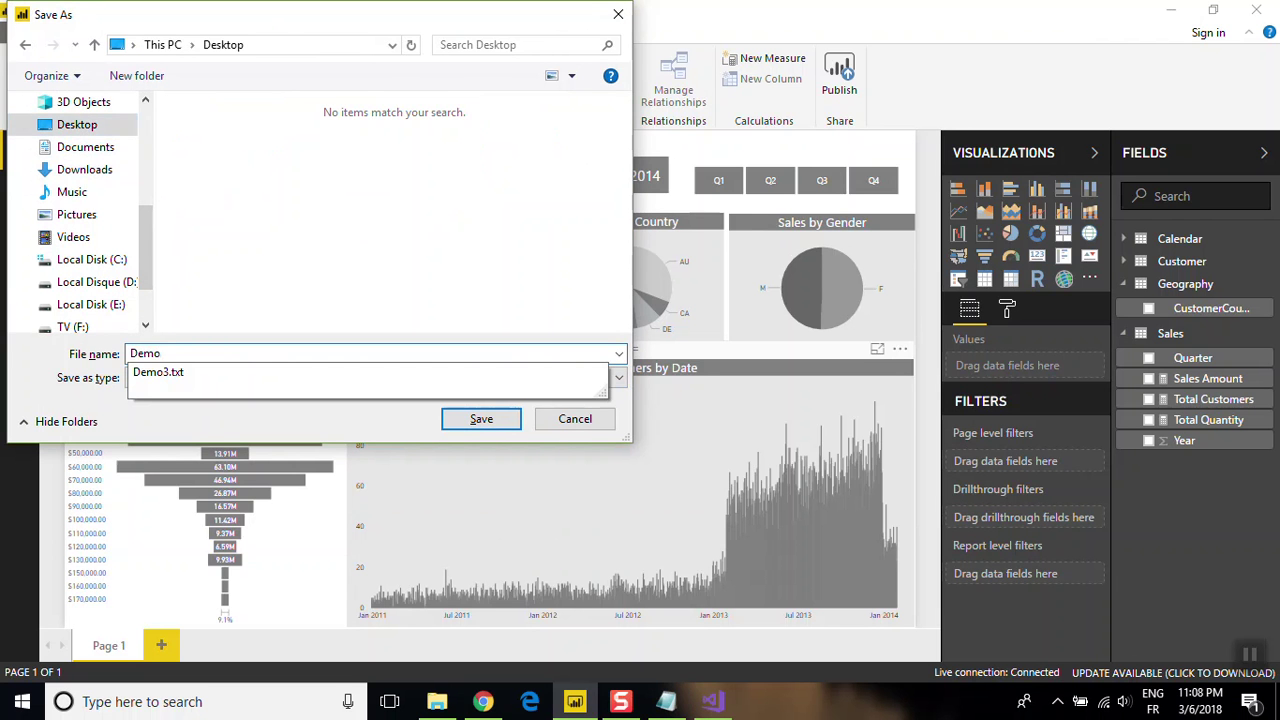
{"action": "type", "text": "3"}
{"action": "key", "text": "Return"}
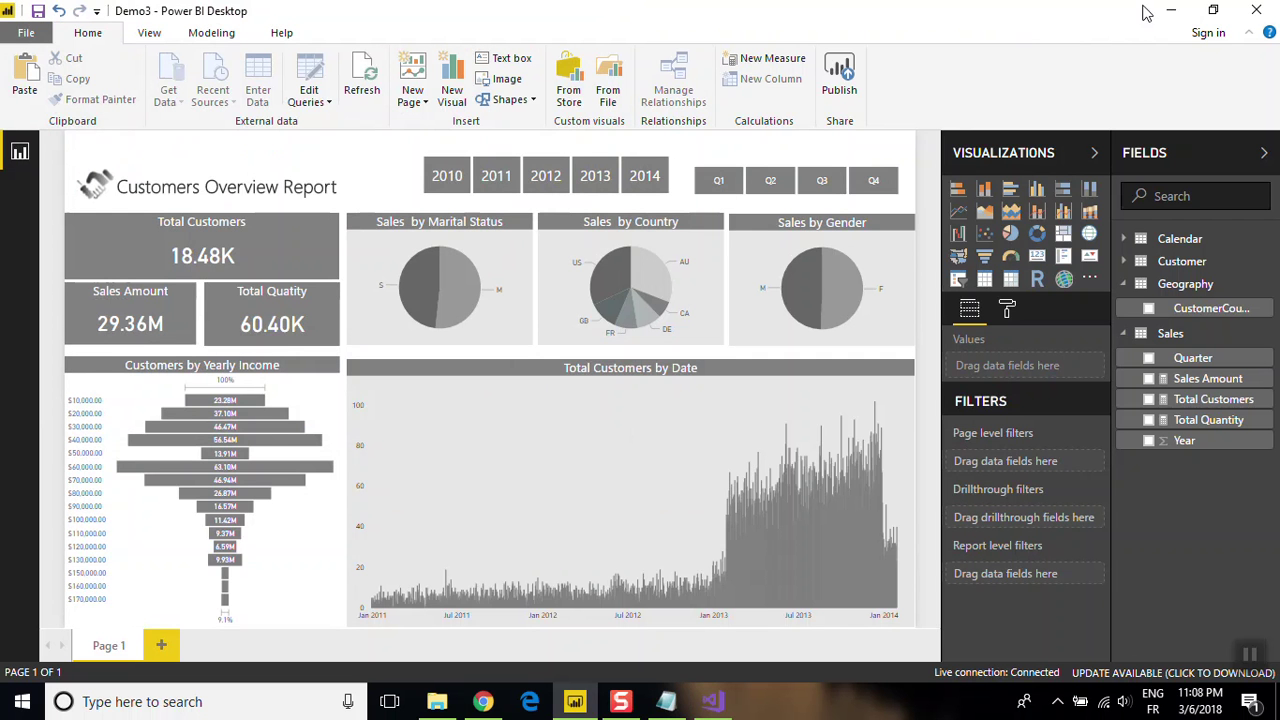
{"action": "left_click", "coordinate": [1277, 701]}
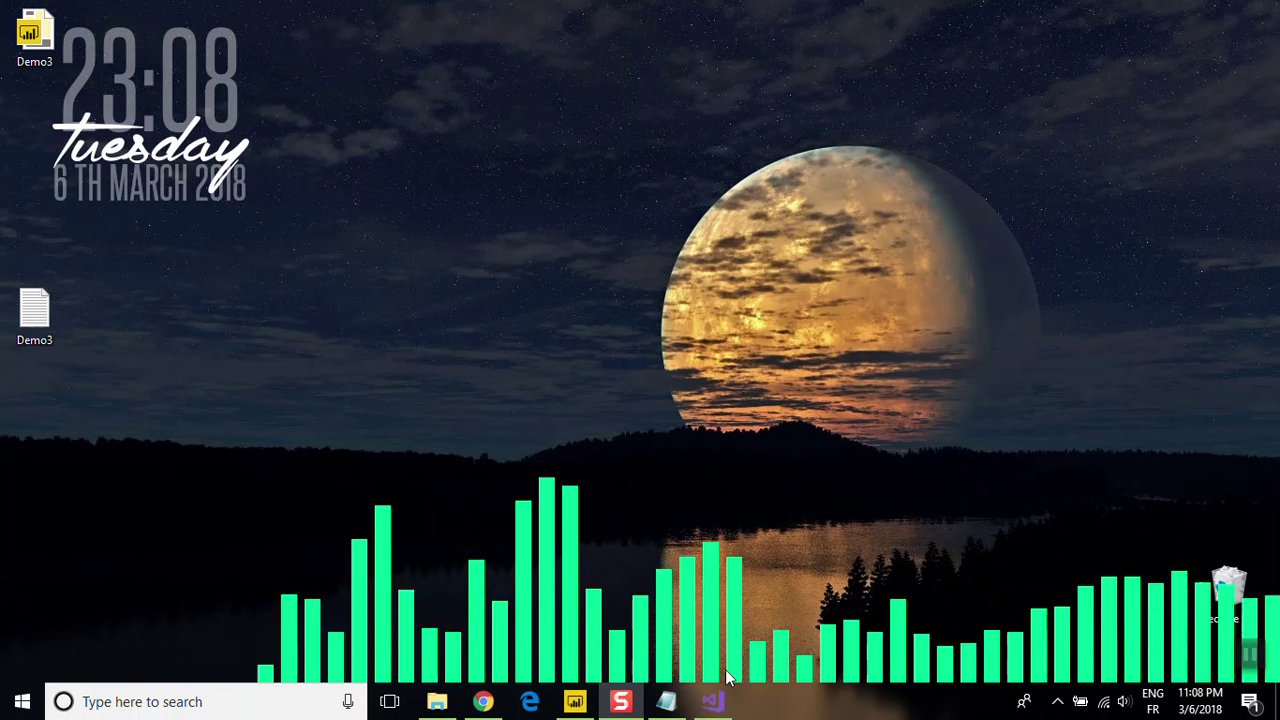
- Type 'Thank you and see next time !!' and ':)' below the Notepad step list
{"action": "left_click", "coordinate": [666, 701]}
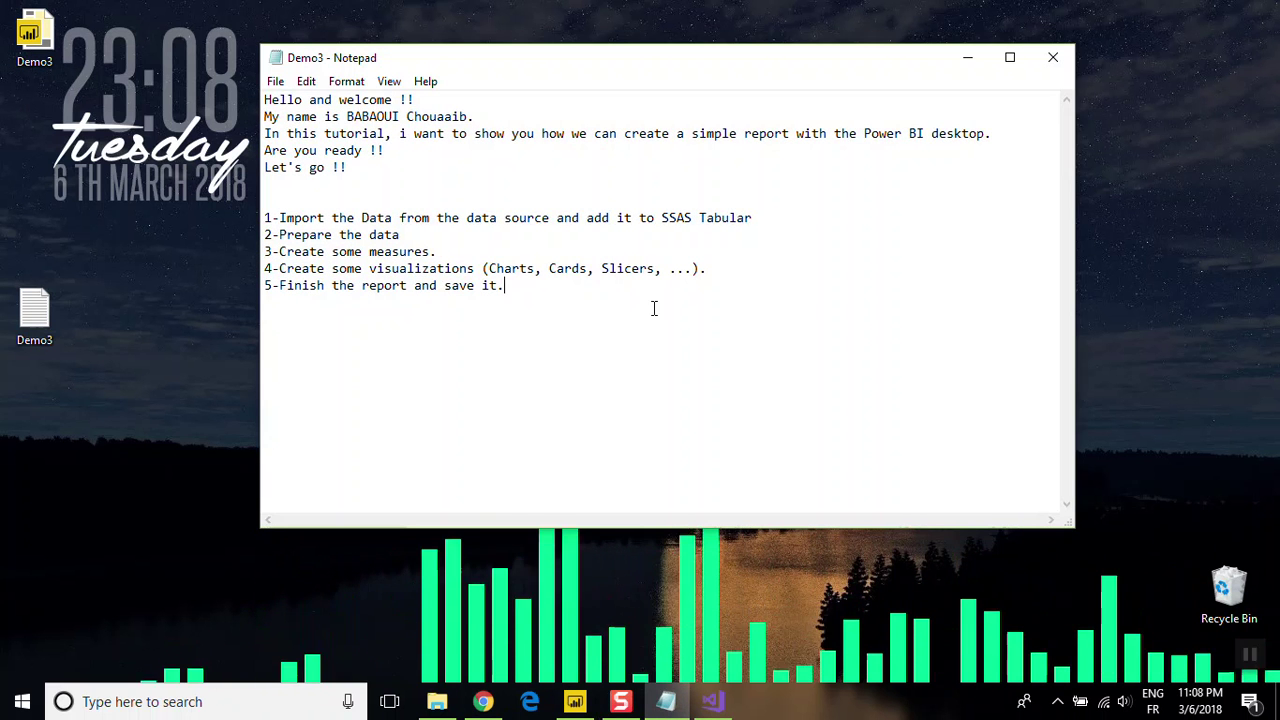
{"action": "left_click", "coordinate": [531, 384]}
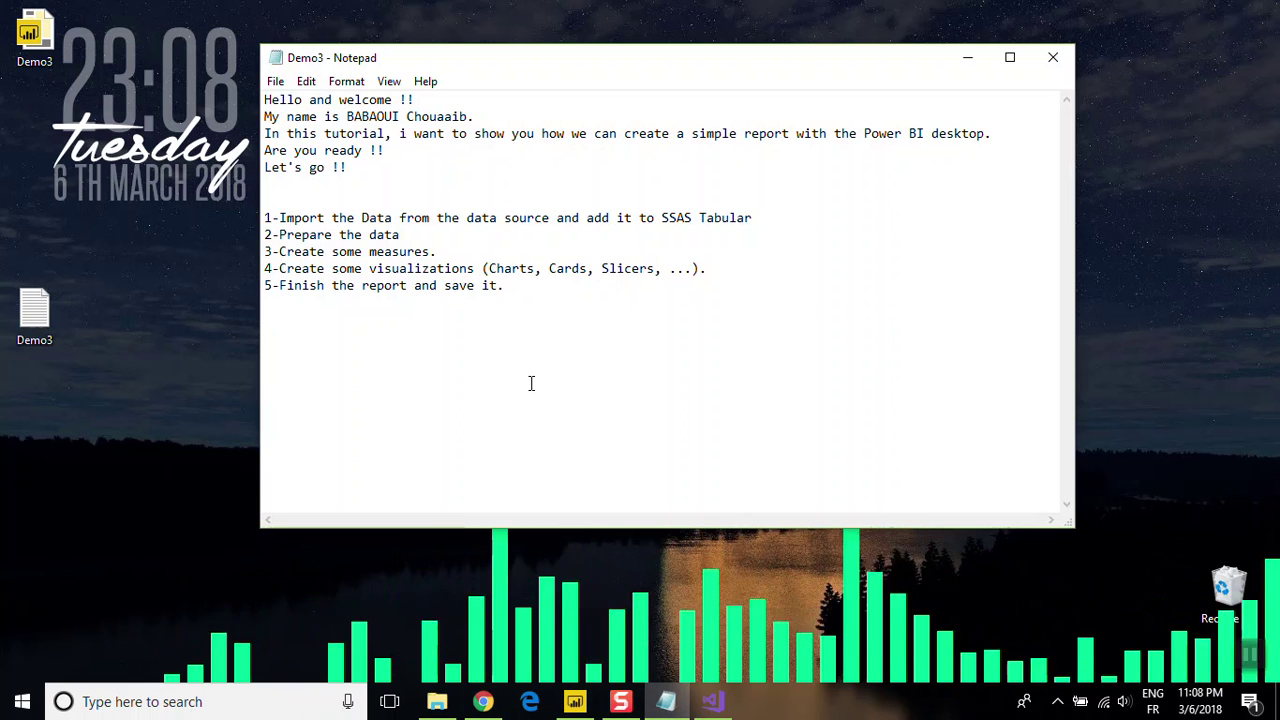
{"action": "left_click", "coordinate": [575, 701]}
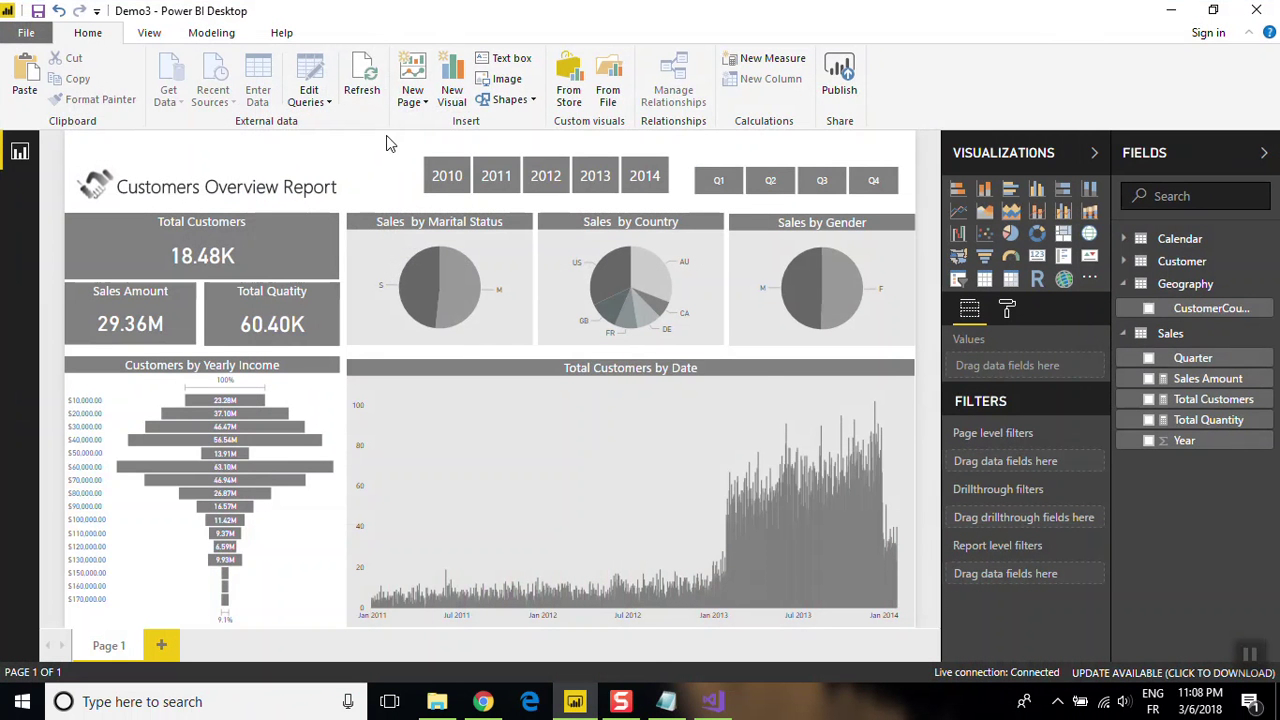
{"action": "left_click", "coordinate": [666, 701]}
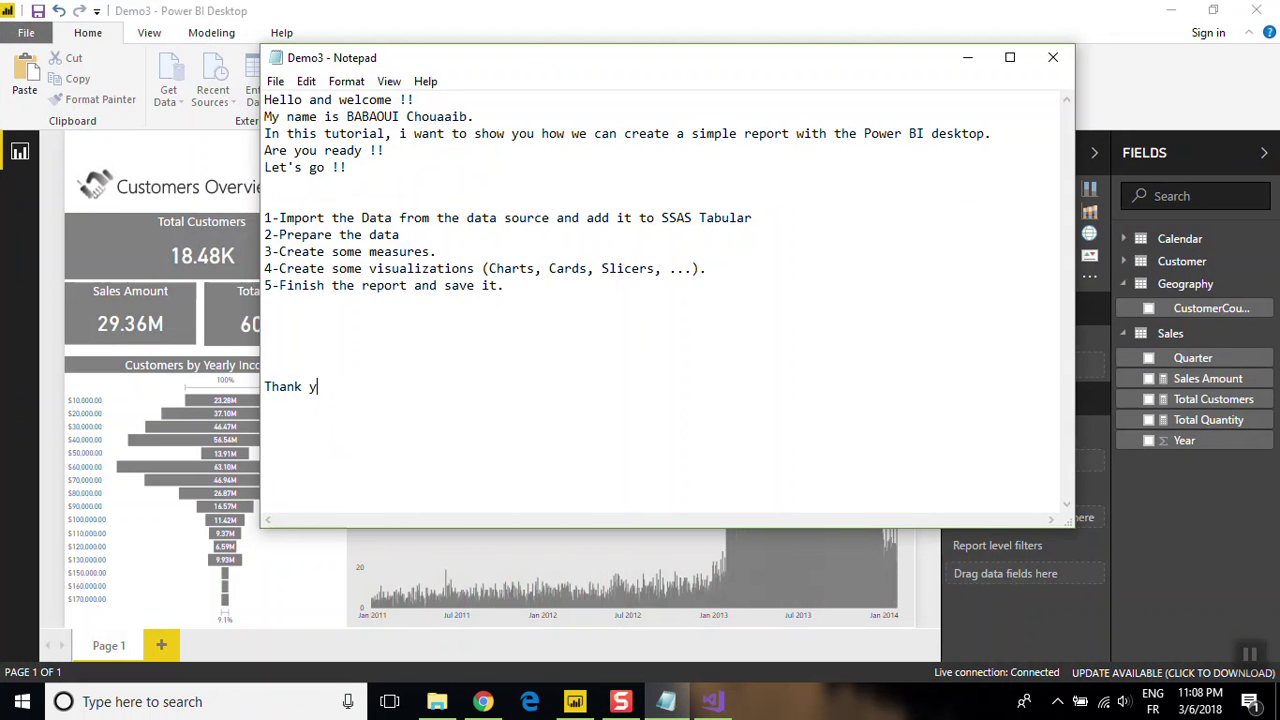
{"action": "type", "text": "ou and see next"}
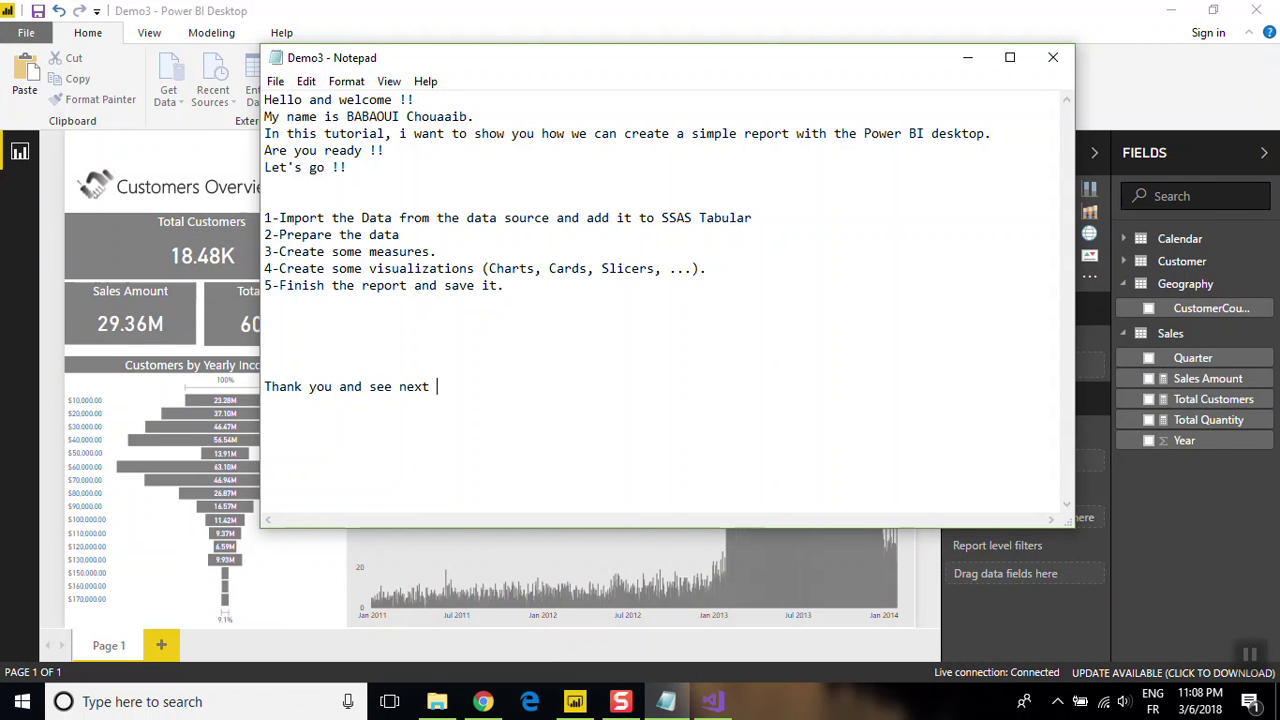
{"action": "type", "text": "me !!"}
{"action": "type", "text": ":)"}
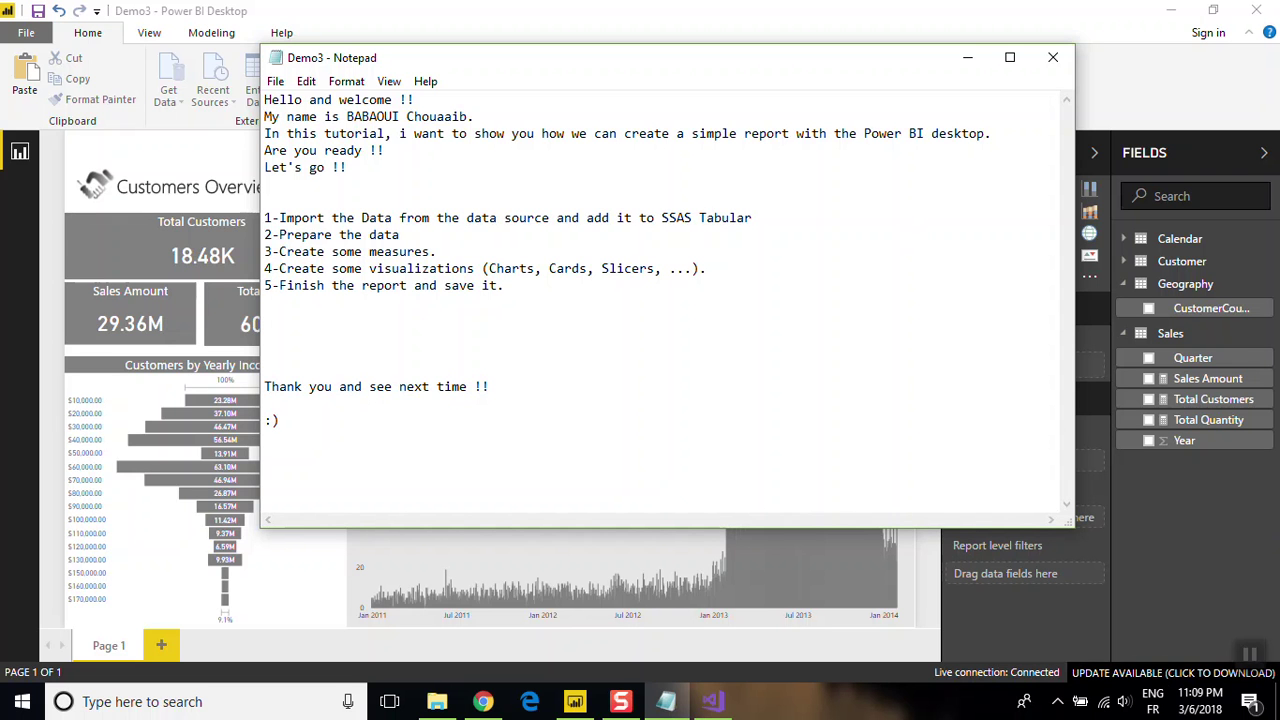
{"action": "left_click", "coordinate": [800, 637]}
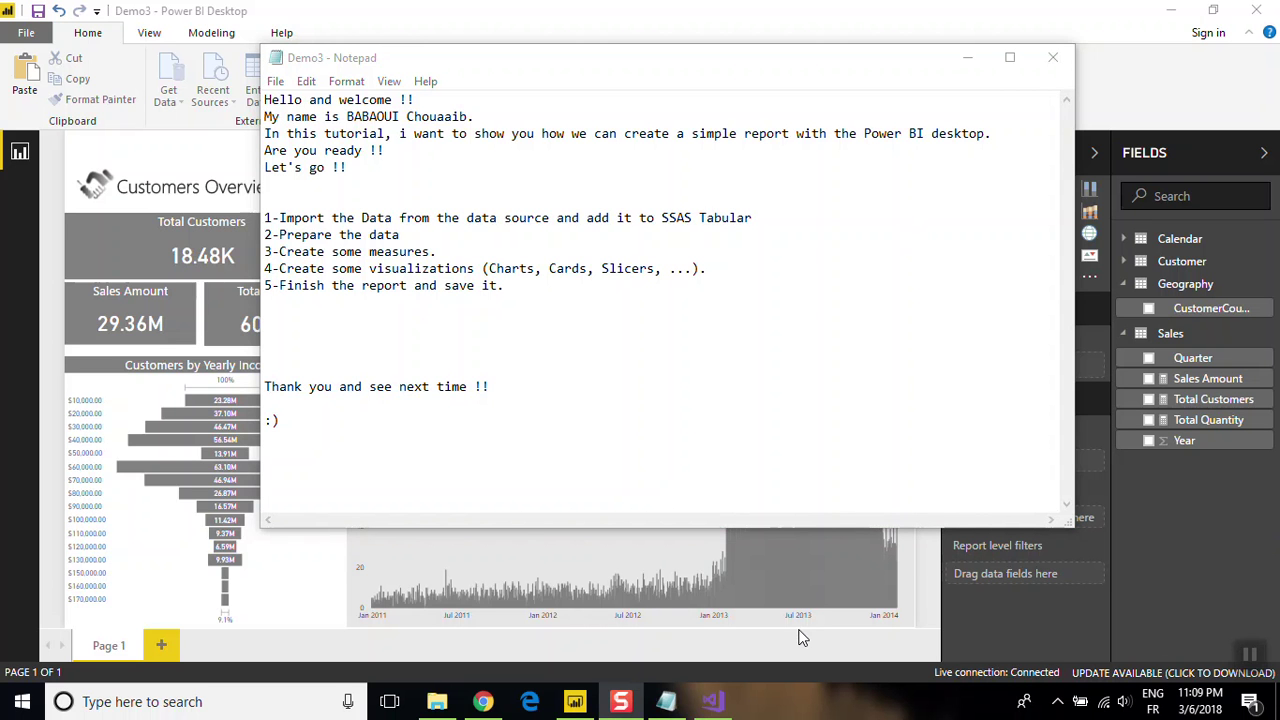
{"action": "left_click", "coordinate": [967, 57]}
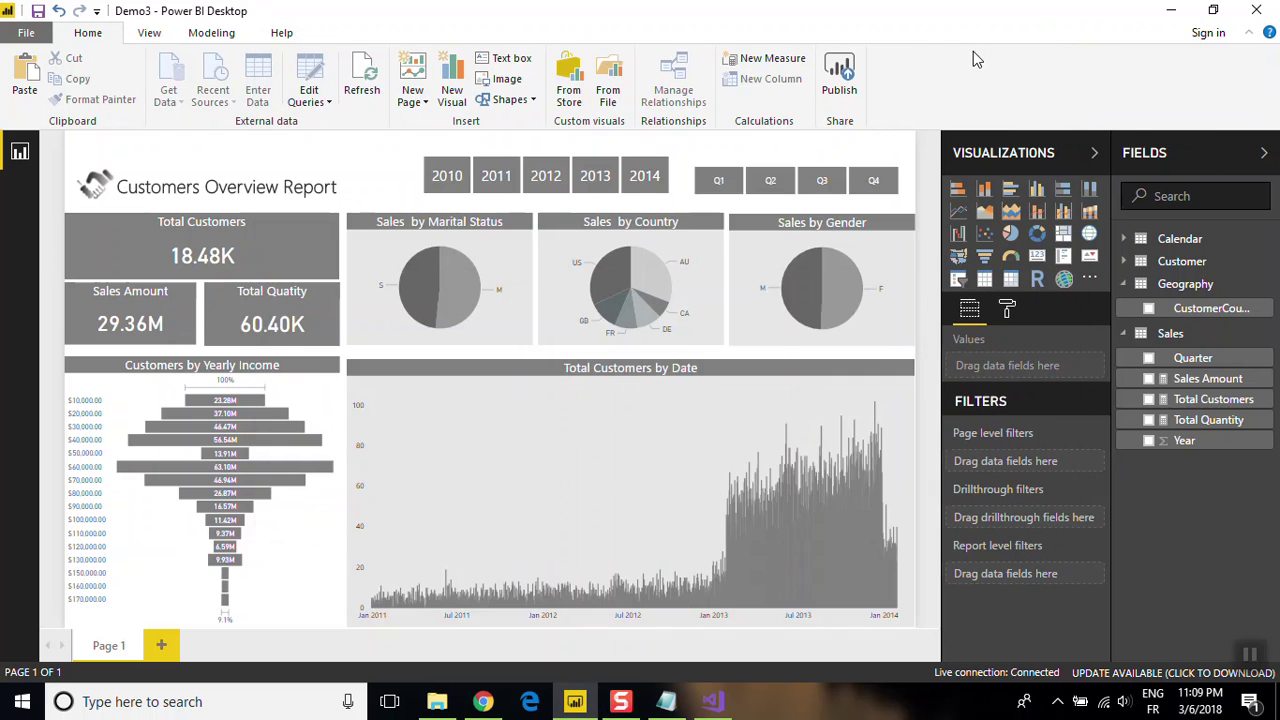
- Minimize Power BI and look over the My Project folder in File Explorer
{"action": "left_click", "coordinate": [1172, 10]}
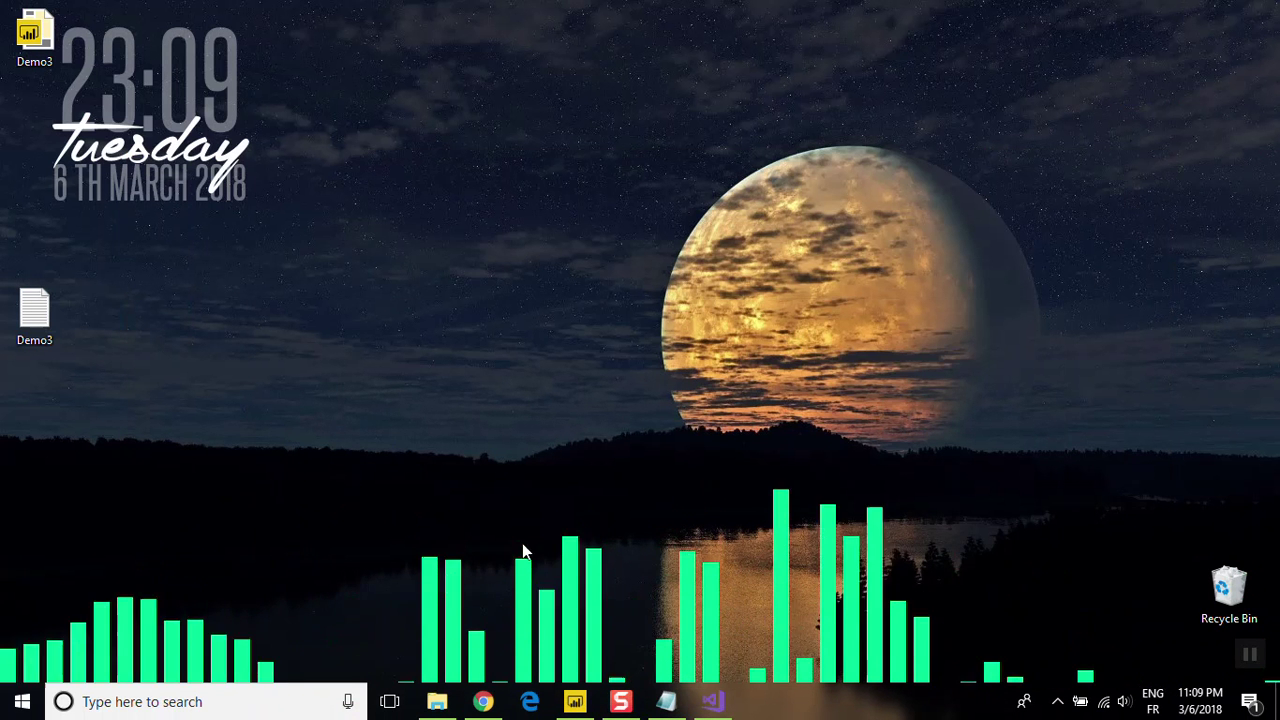
{"action": "left_click", "coordinate": [447, 704]}
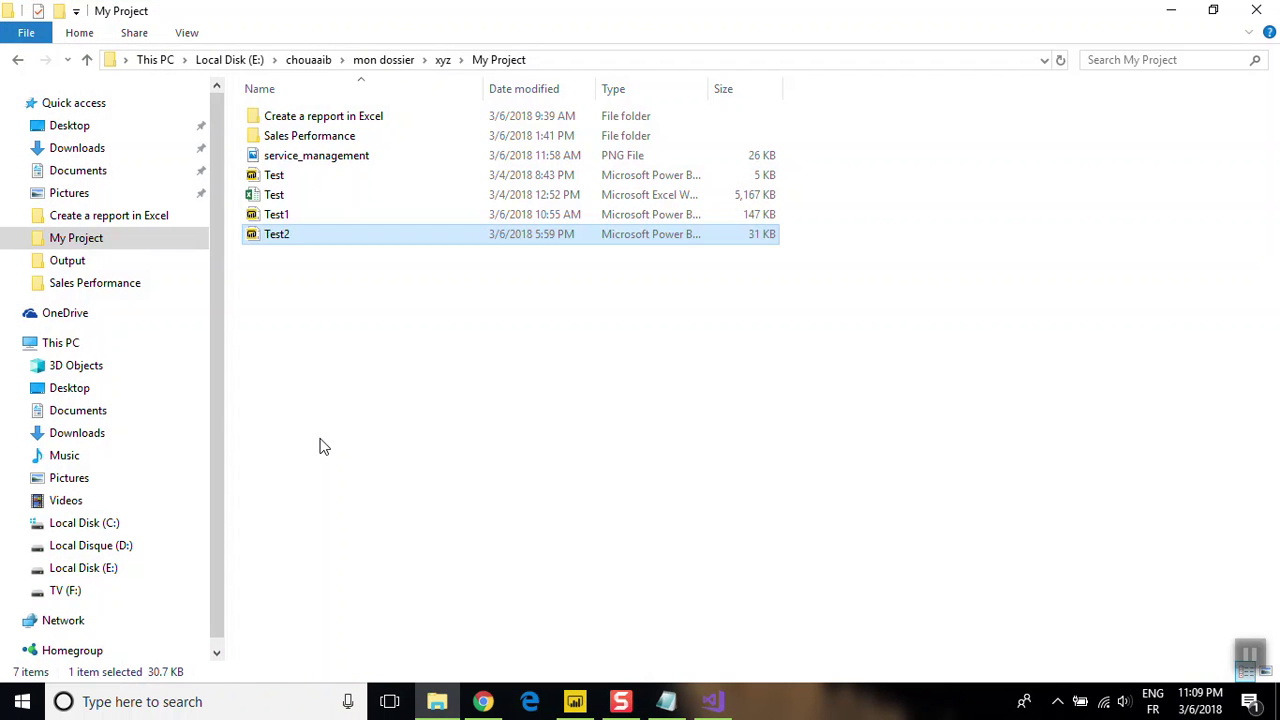
{"action": "left_click", "coordinate": [322, 446]}
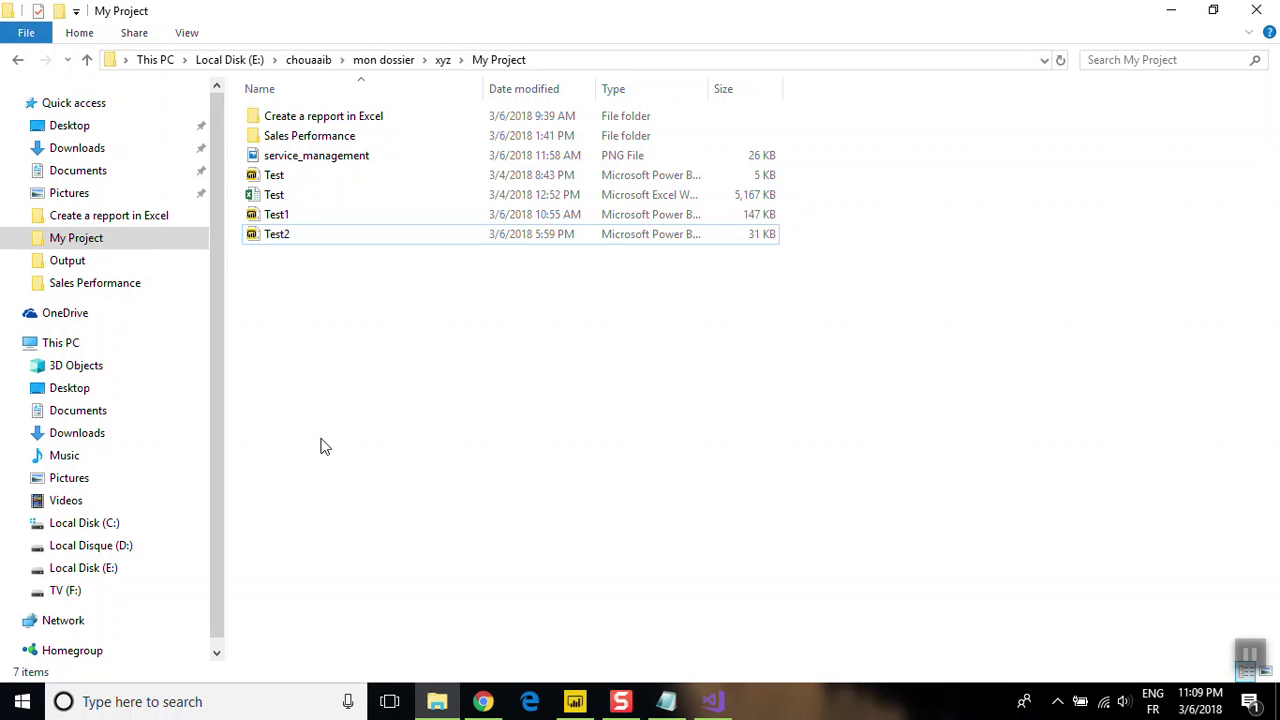
- Minimize the Demo3 notes and File Explorer to reveal the desktop, and show the hidden tray icons
{"action": "left_click", "coordinate": [666, 702]}
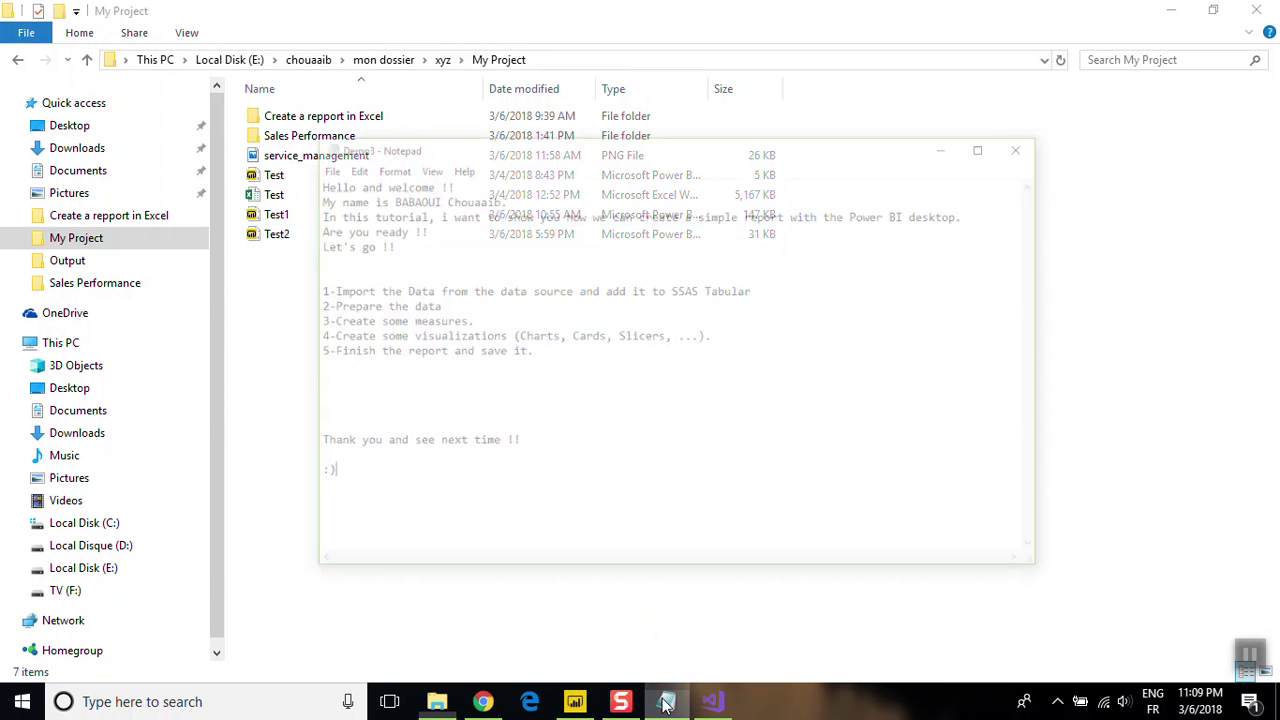
{"action": "left_click", "coordinate": [666, 702]}
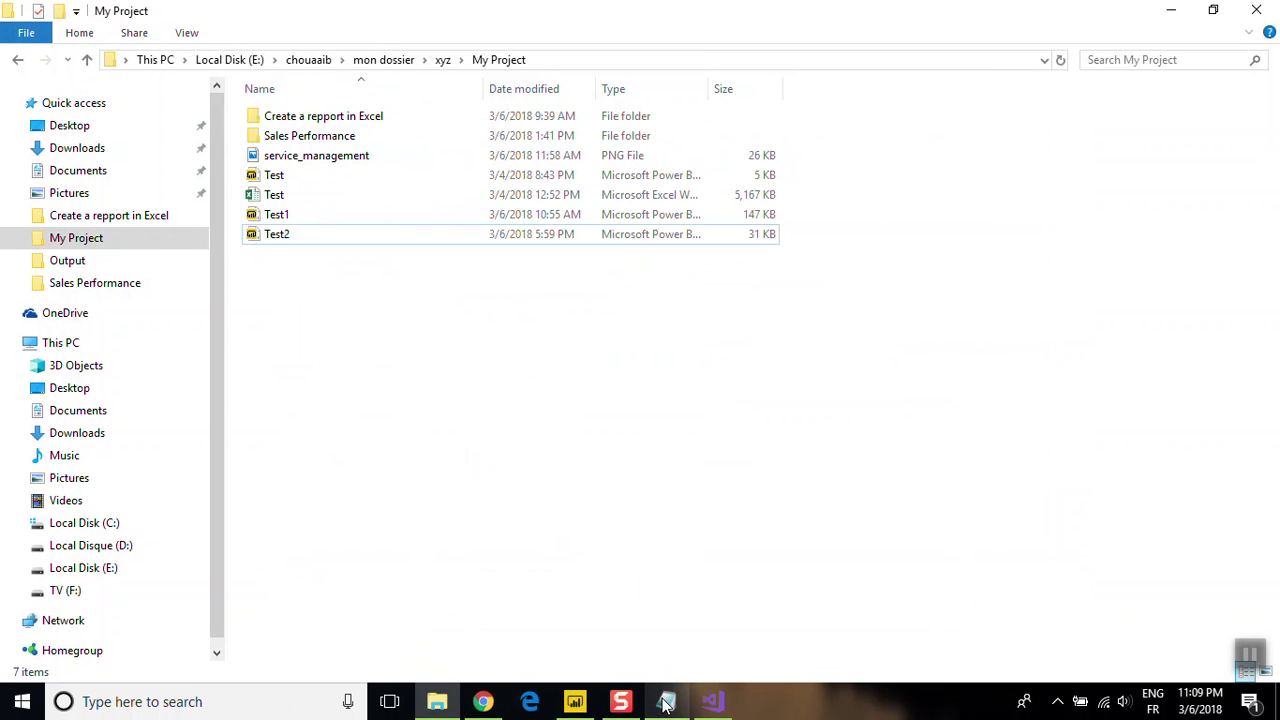
{"action": "left_click", "coordinate": [666, 702]}
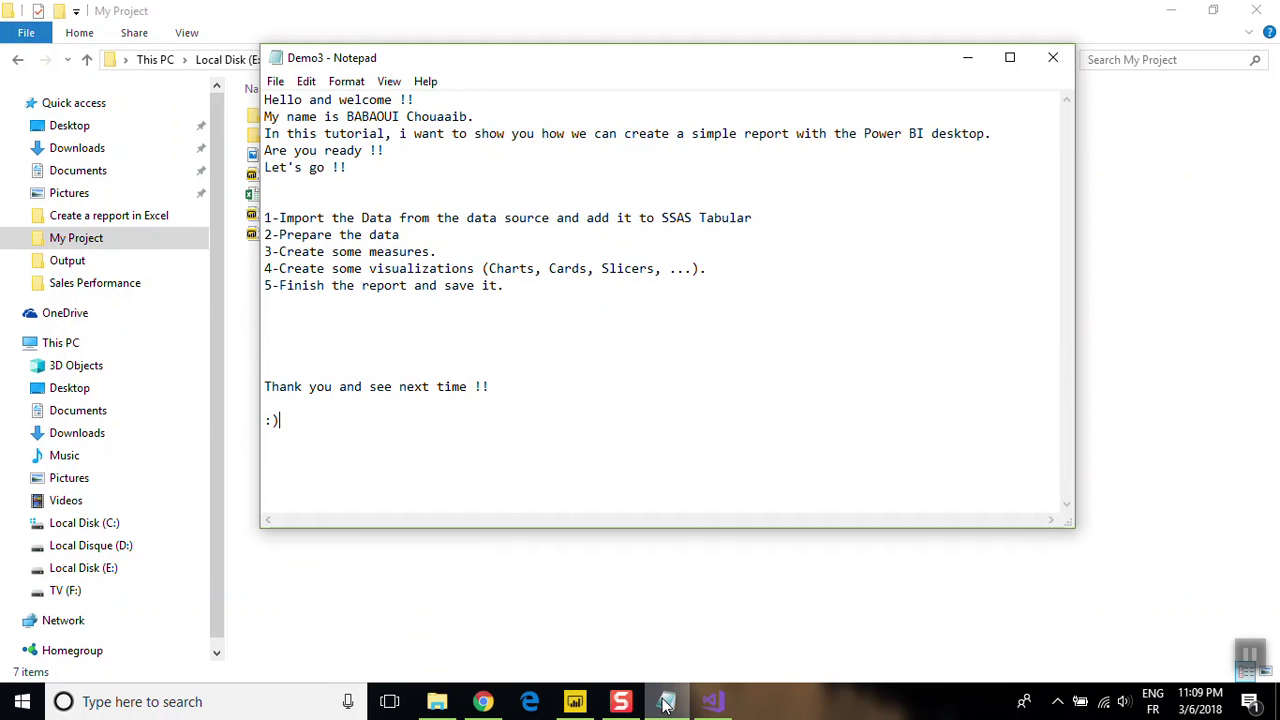
{"action": "left_click", "coordinate": [666, 702]}
{"action": "left_click", "coordinate": [628, 704]}
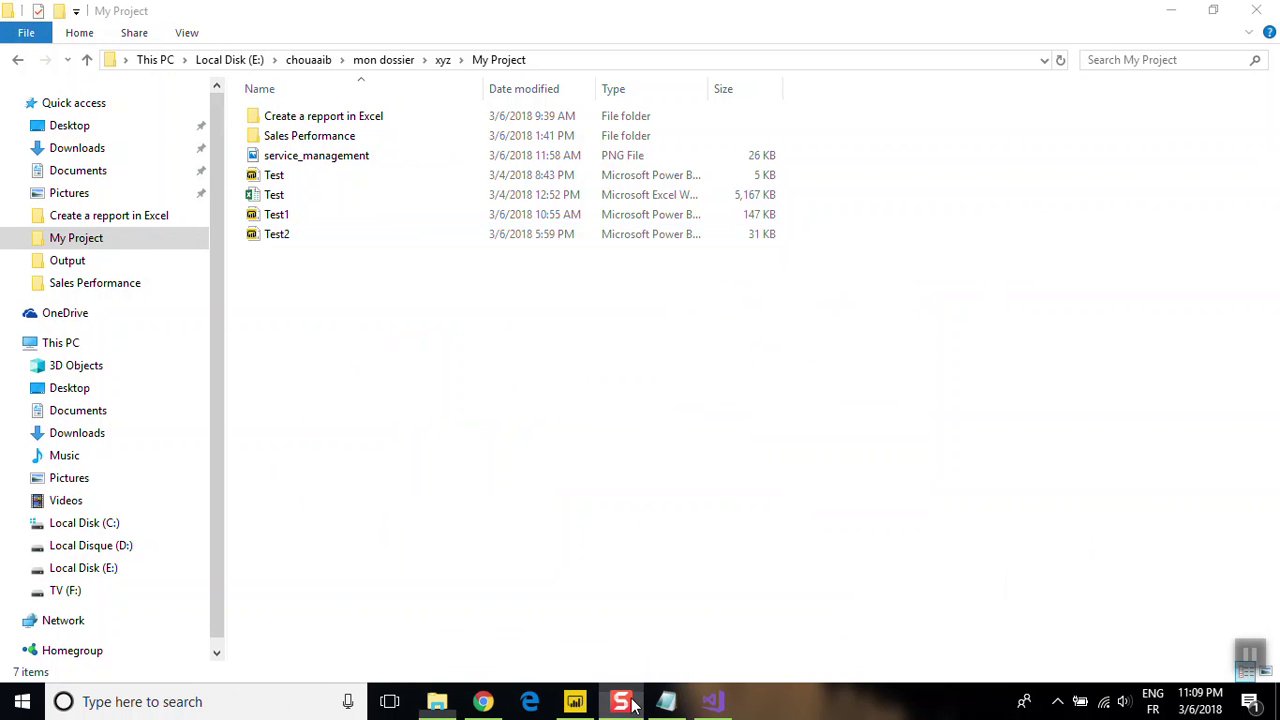
{"action": "left_click", "coordinate": [659, 709]}
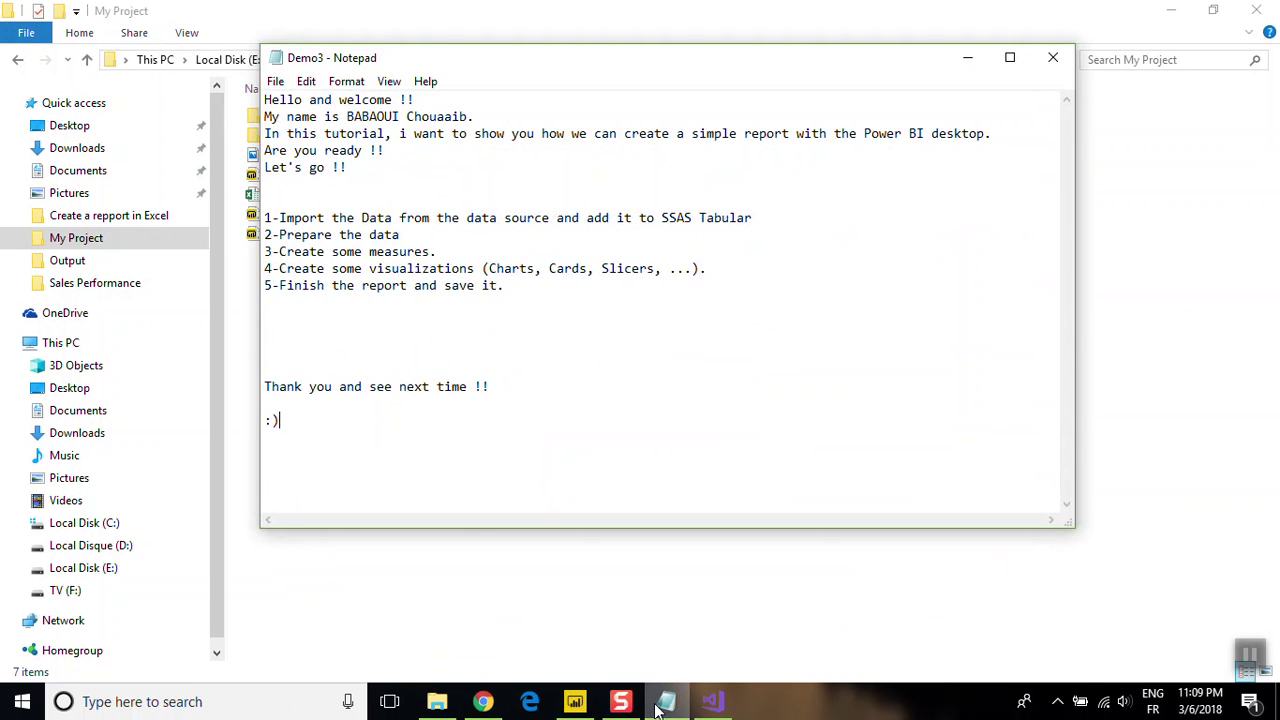
{"action": "left_click", "coordinate": [620, 706]}
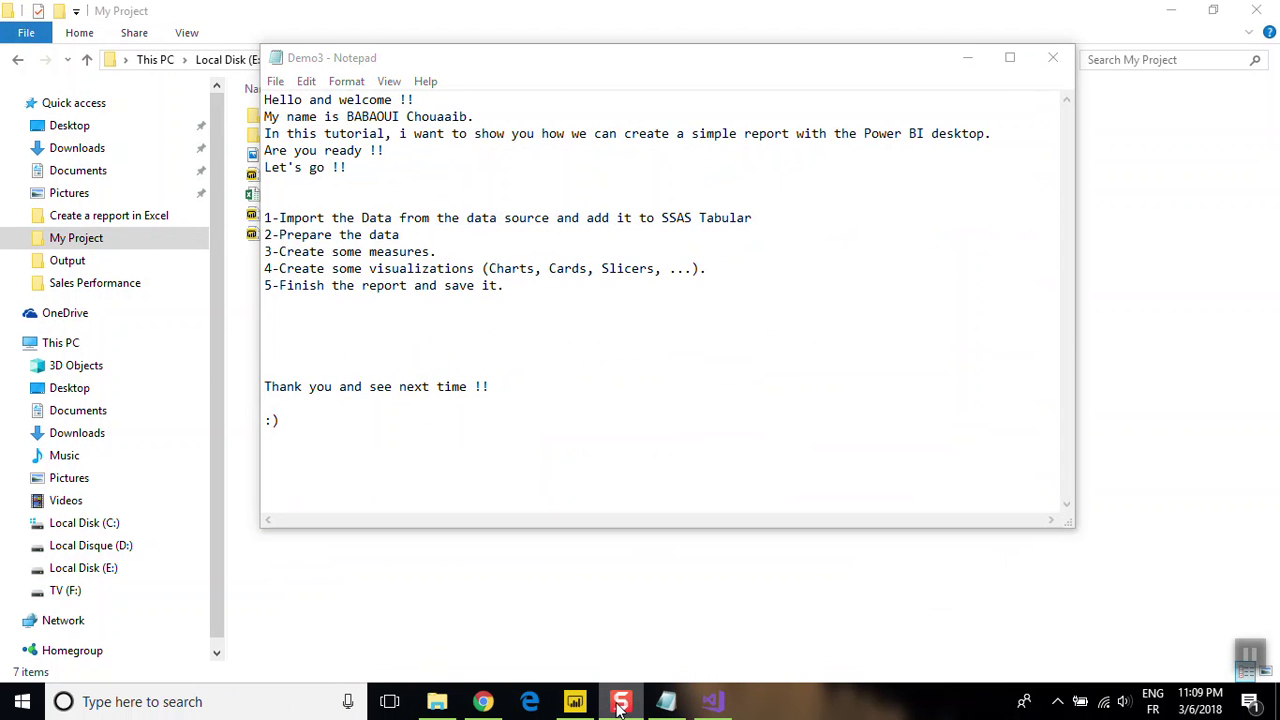
{"action": "left_click", "coordinate": [967, 57]}
{"action": "left_click", "coordinate": [1172, 10]}
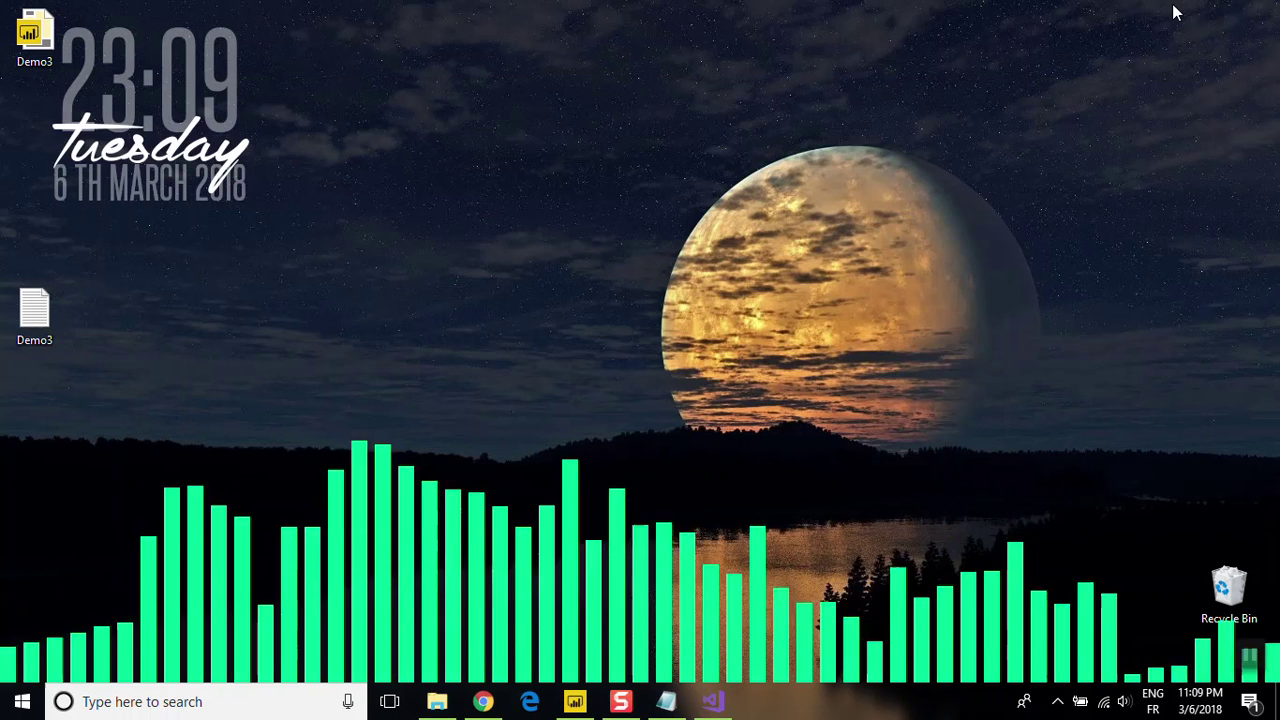
{"action": "left_click", "coordinate": [1057, 701]}
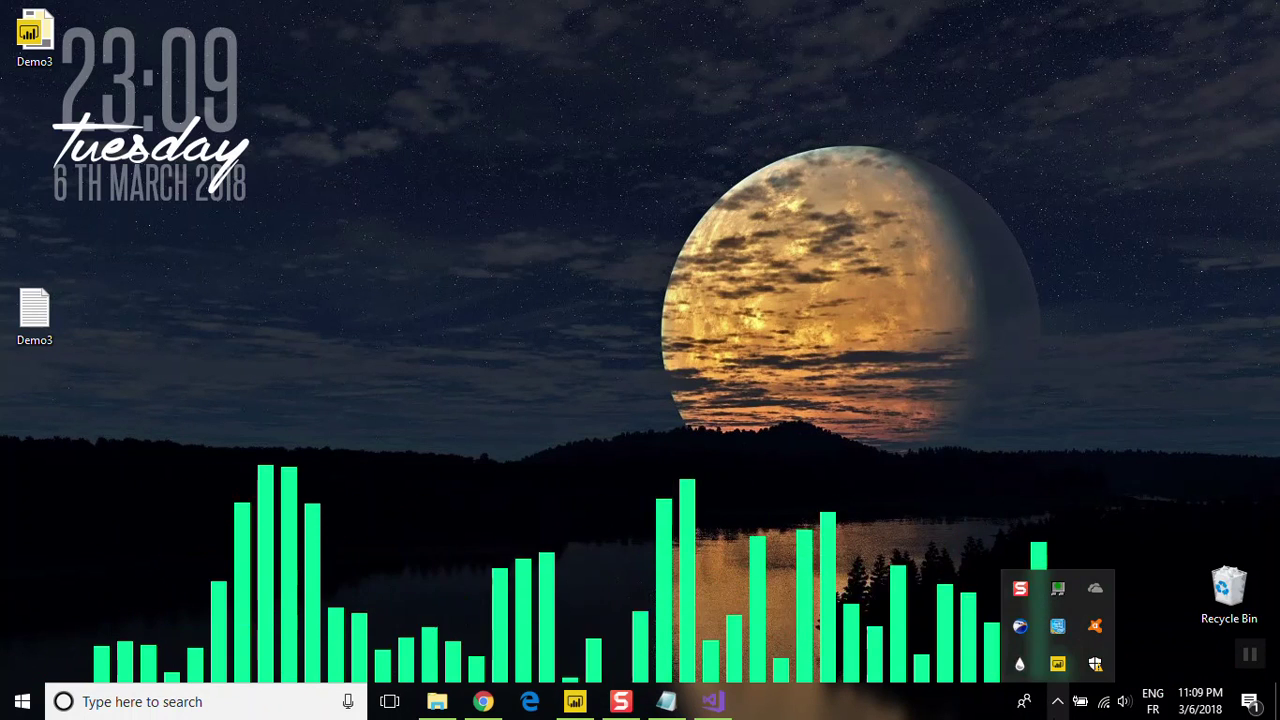